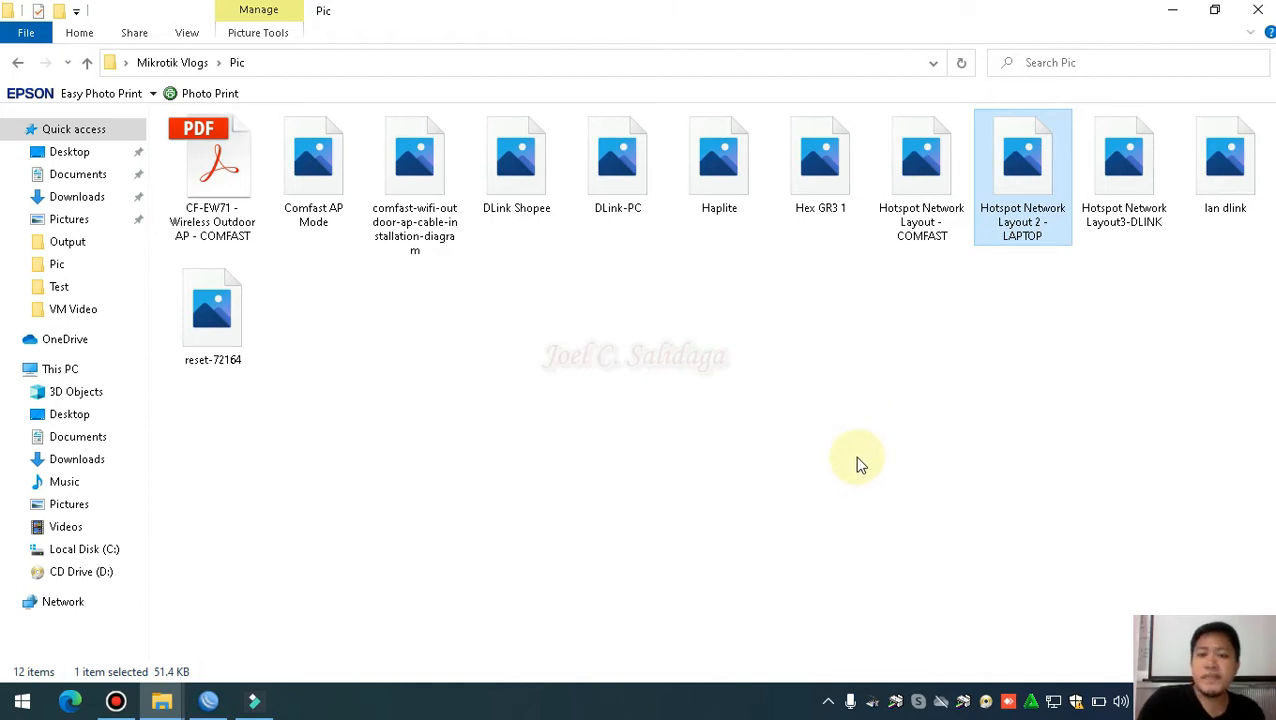
Open the Hotspot Network Layout 2 - LAPTOP image in Paint with the Edit command
right_click(995, 187)
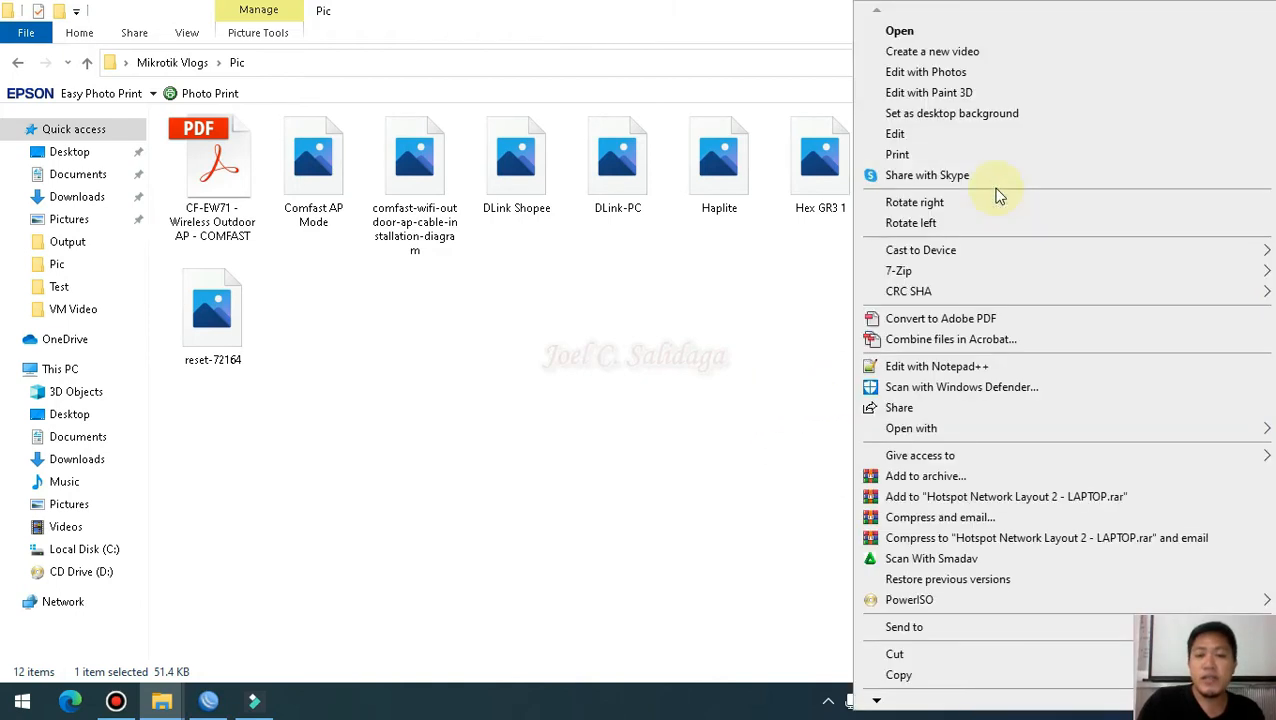
click(926, 136)
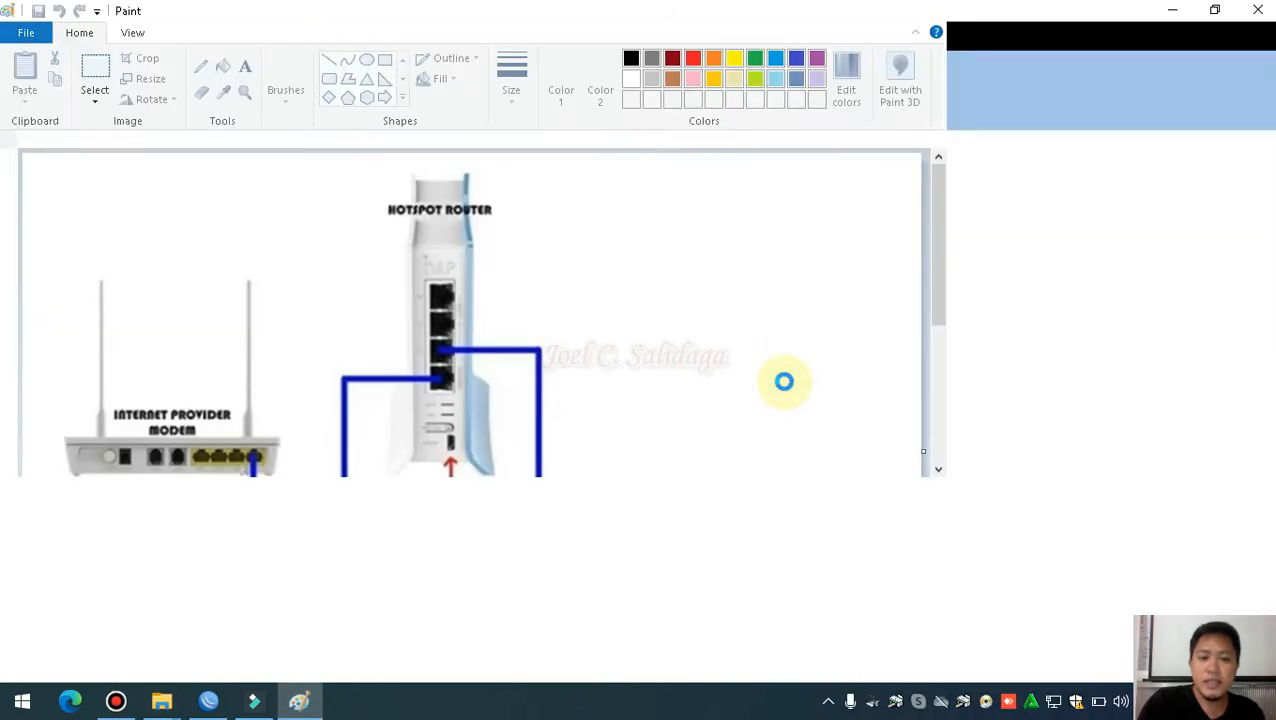
Draw a red rectangle around the LAPTOP/PC in the network diagram
scroll(673, 425, down, 2)
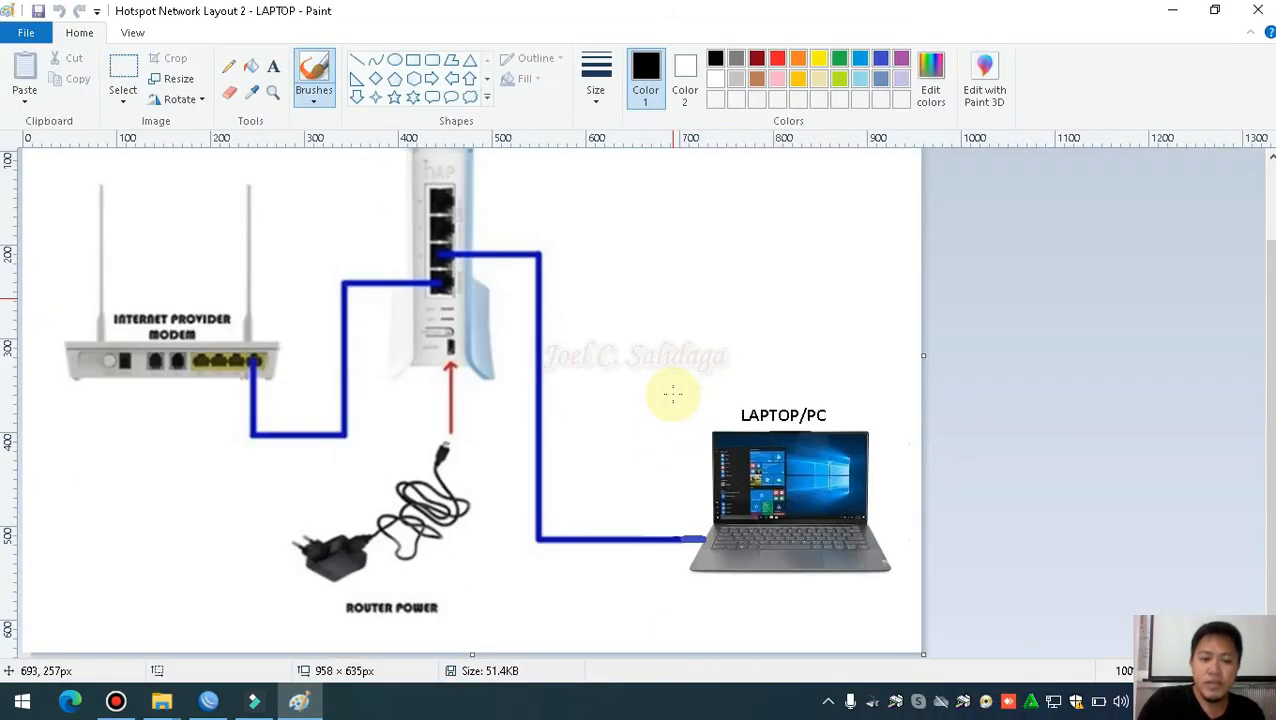
scroll(671, 393, up, 2)
scroll(730, 453, down, 2)
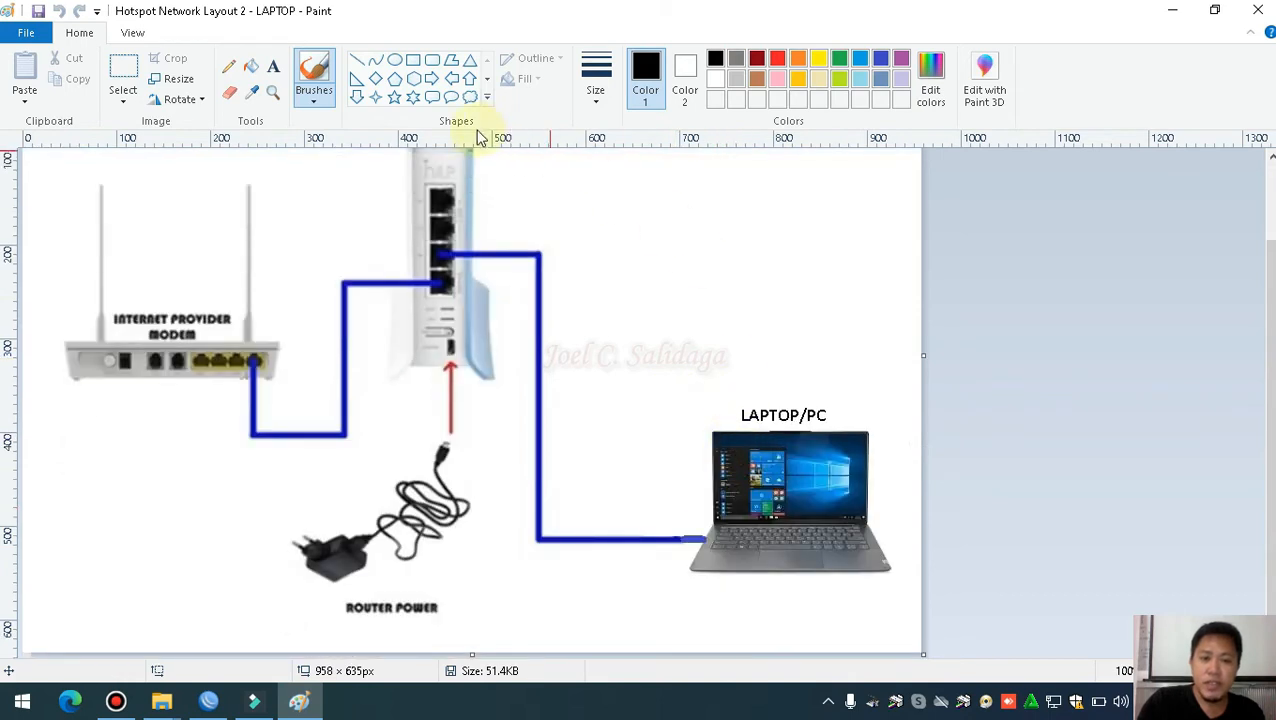
click(413, 61)
click(777, 58)
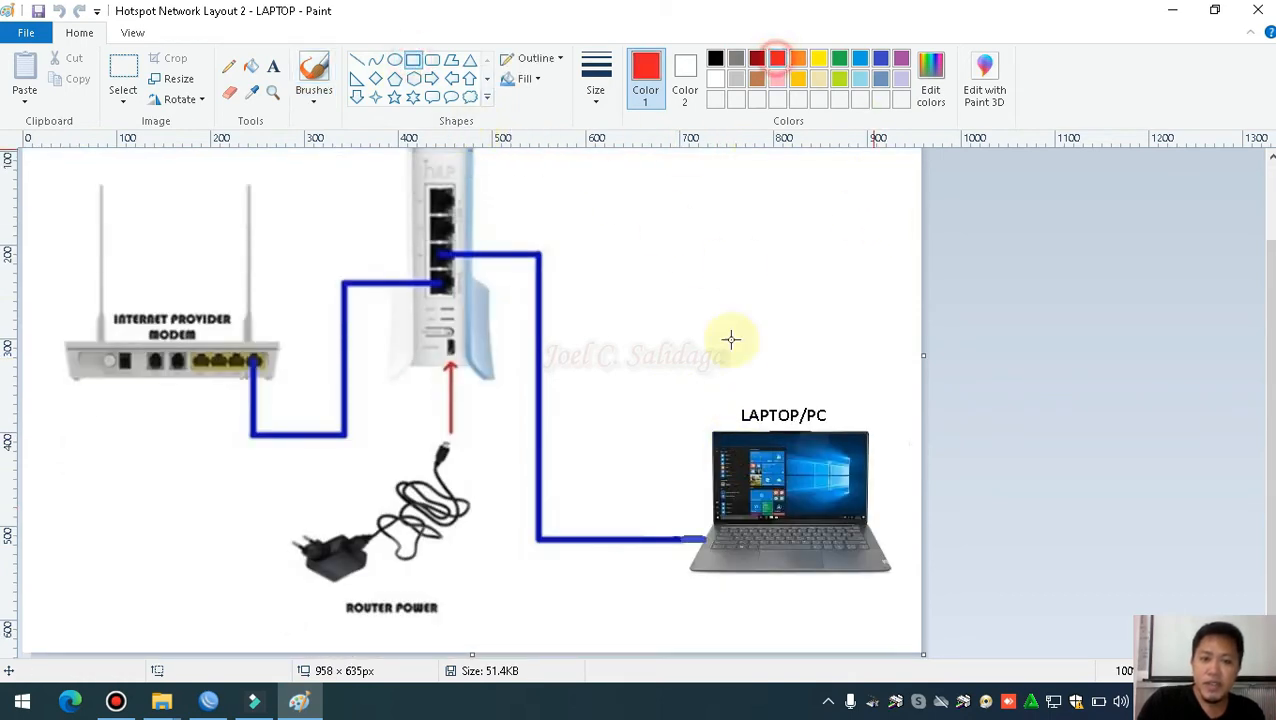
mouse_move(677, 391)
mouse_down()
mouse_move(849, 583)
mouse_move(902, 595)
mouse_up()
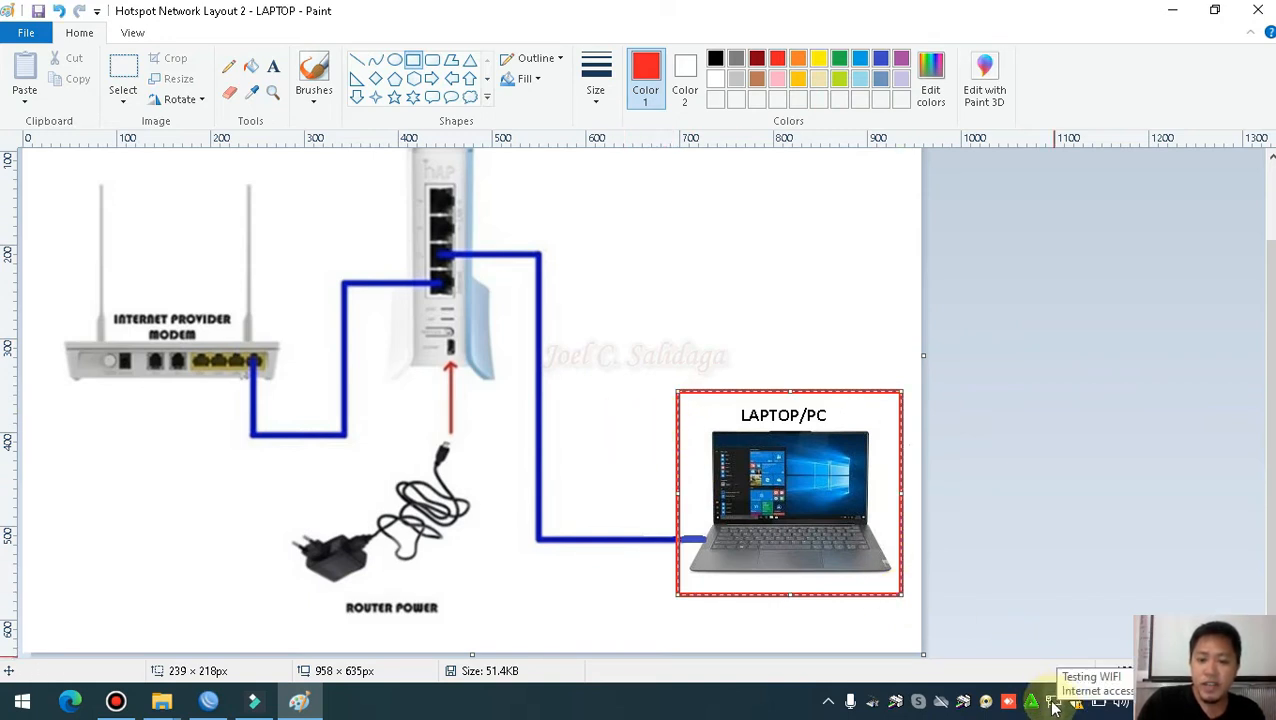
click(1053, 704)
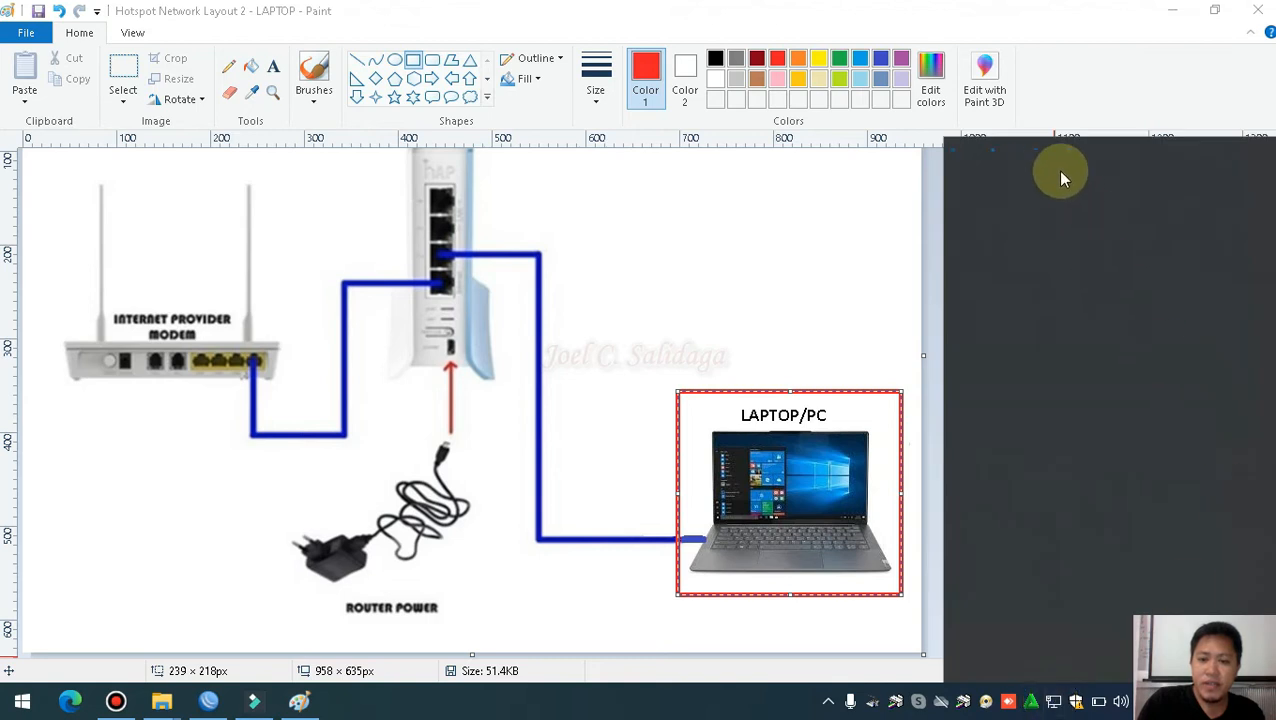
click(849, 299)
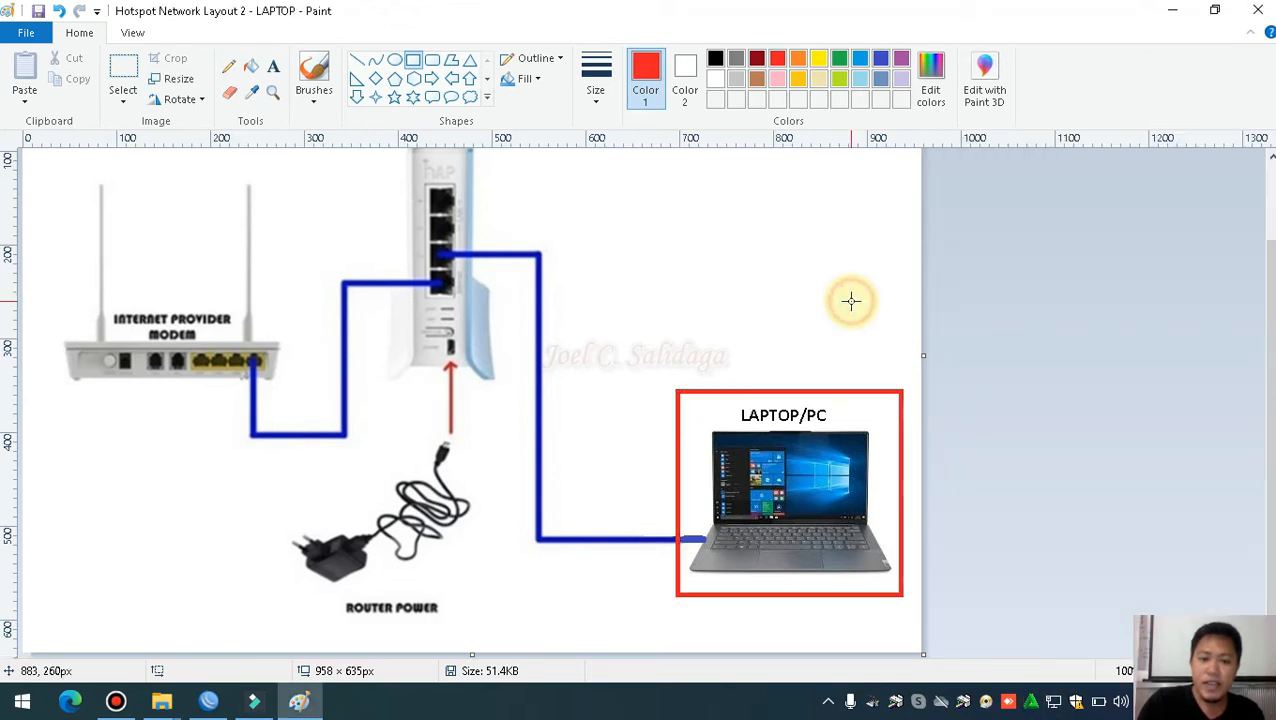
Close Paint and discard the changes with Don't Save
scroll(636, 451, up, 2)
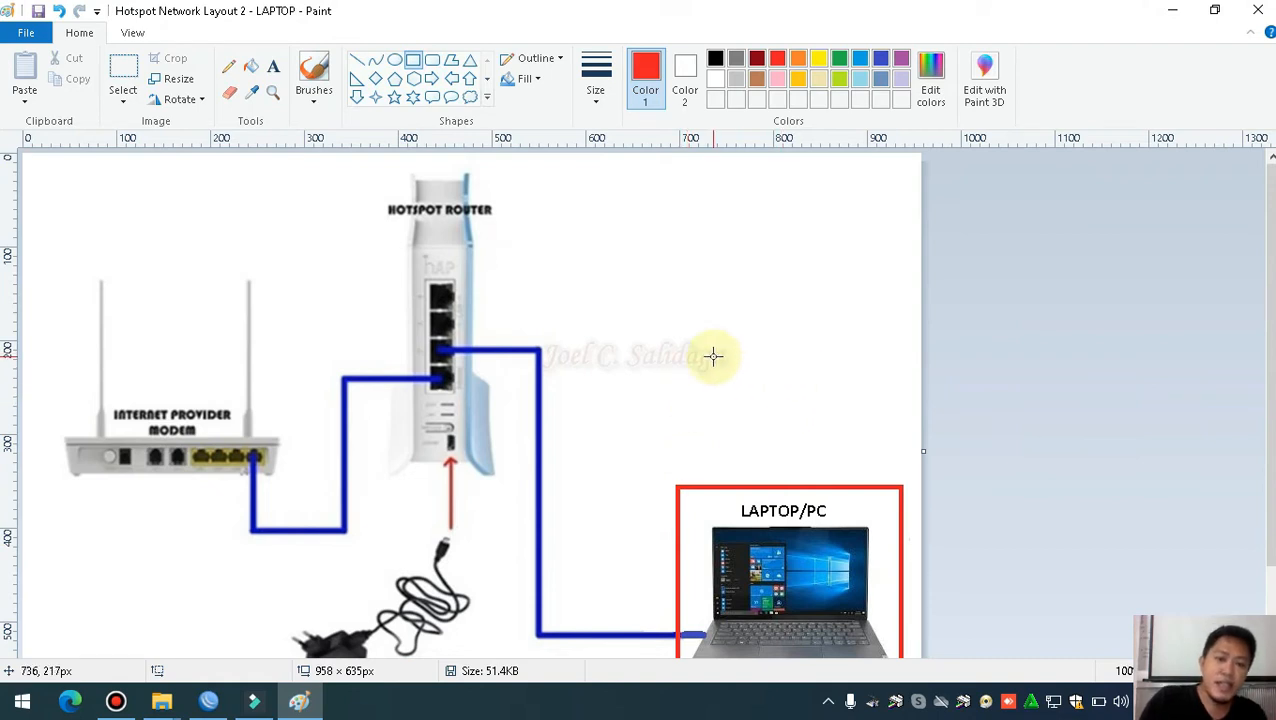
scroll(590, 328, down, 2)
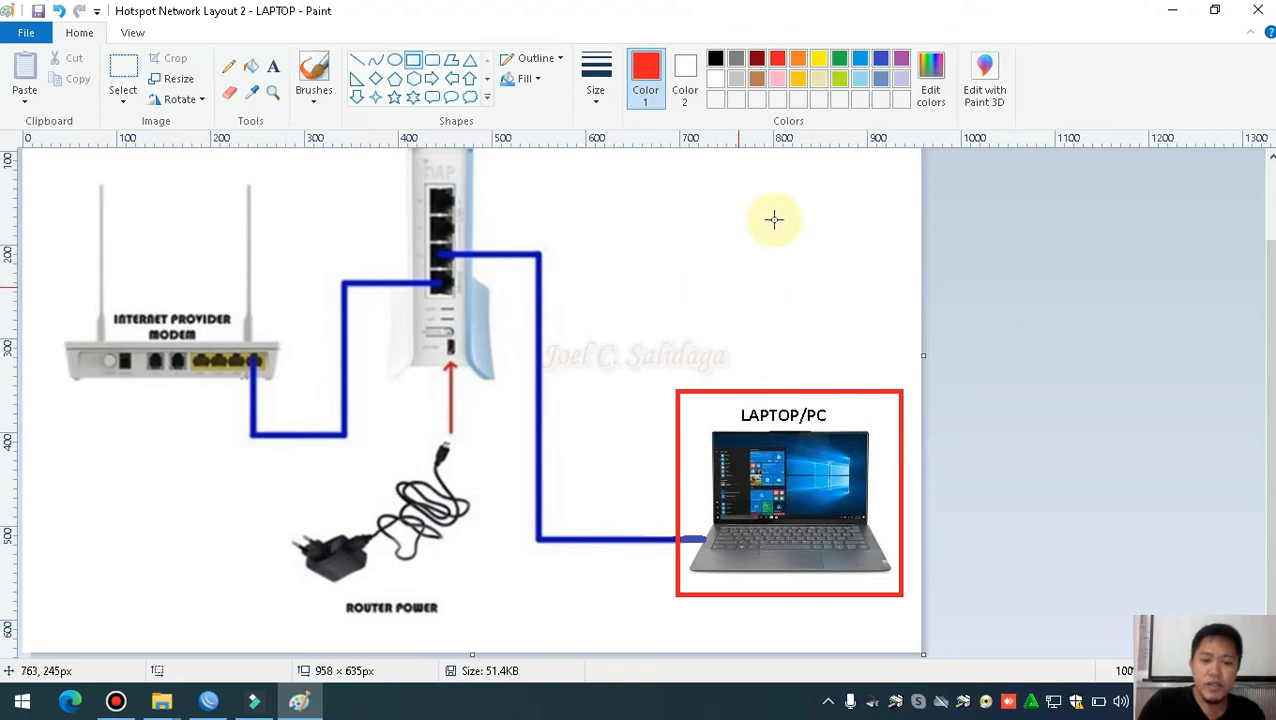
scroll(662, 275, up, 2)
scroll(666, 287, down, 2)
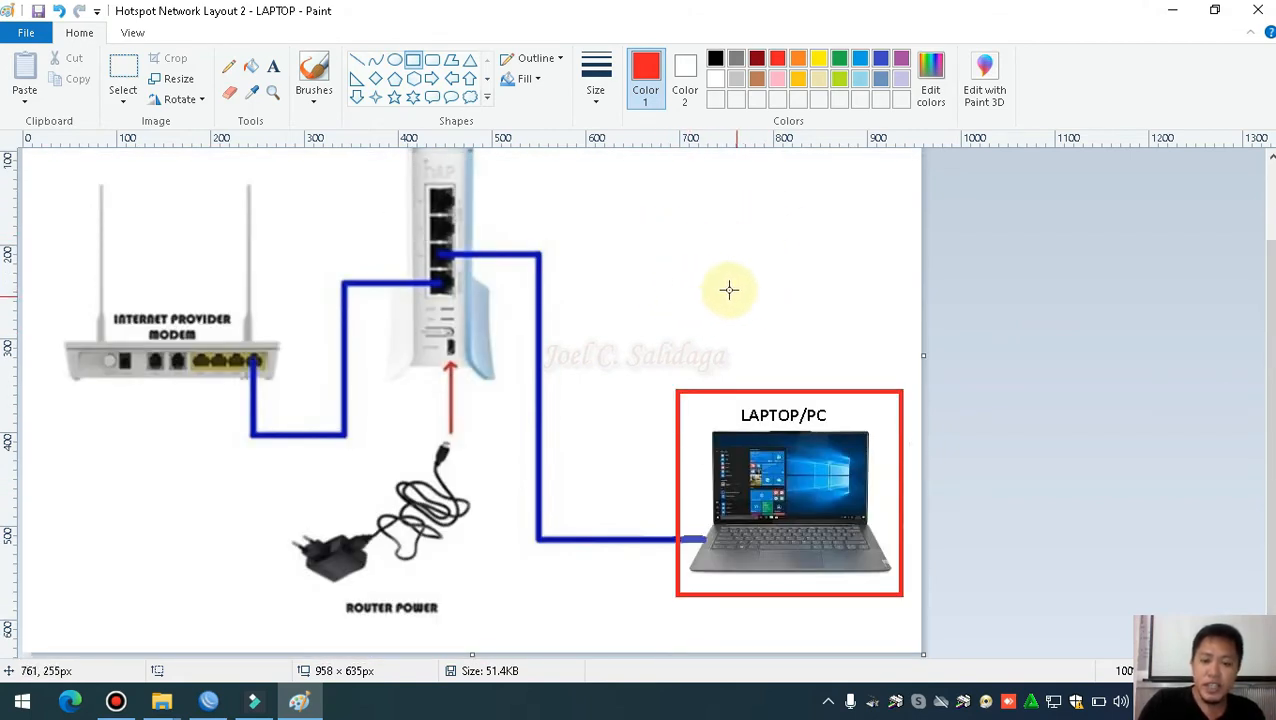
click(1260, 9)
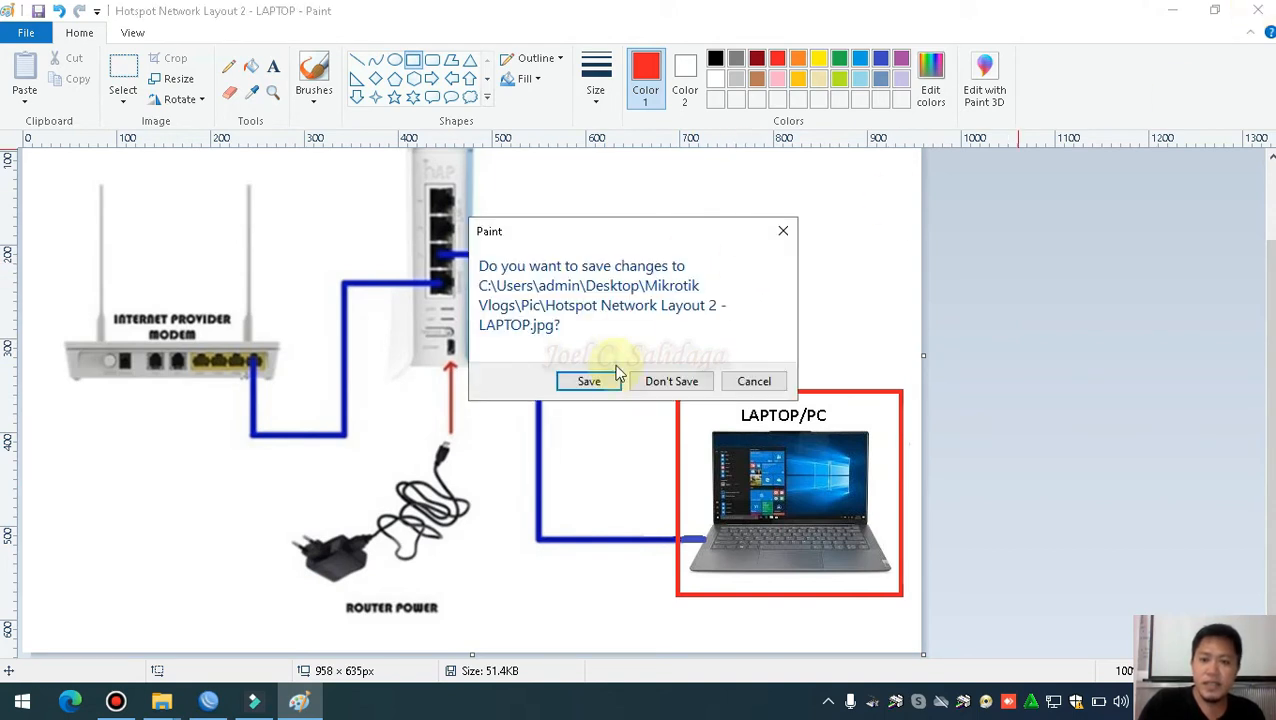
click(648, 382)
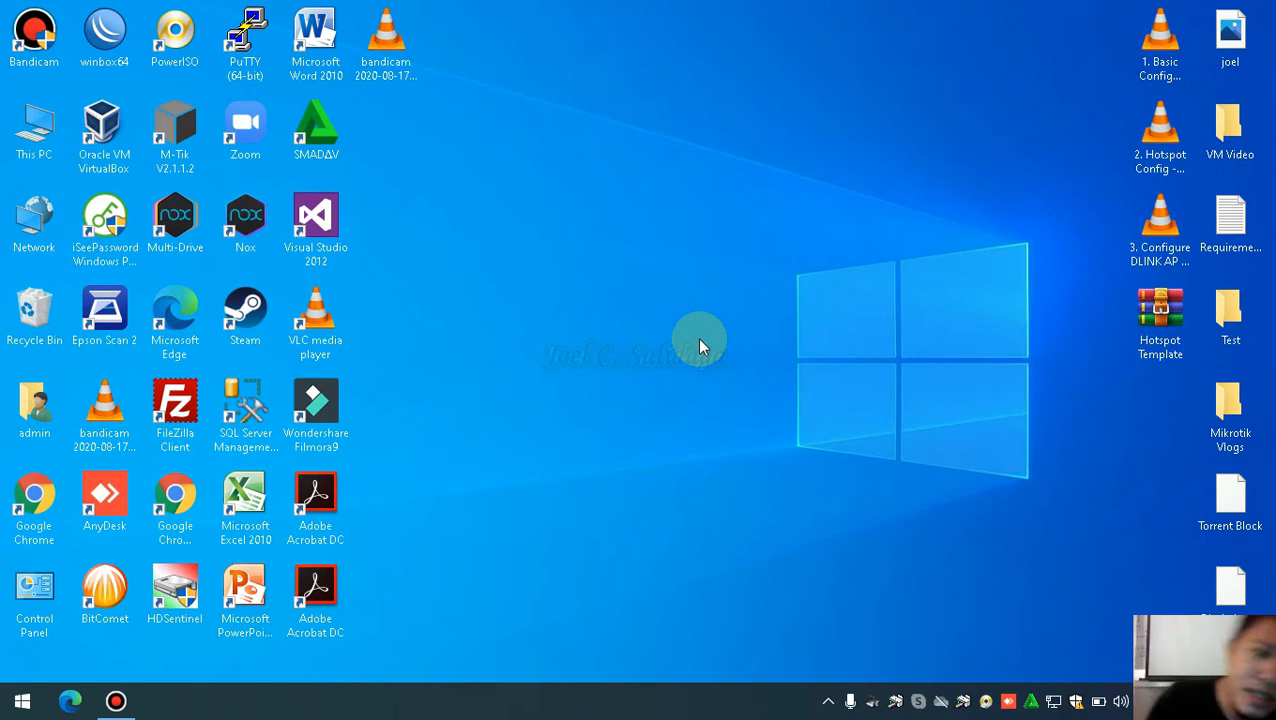
Refresh the desktop and launch Microsoft Edge from the taskbar
right_click(546, 250)
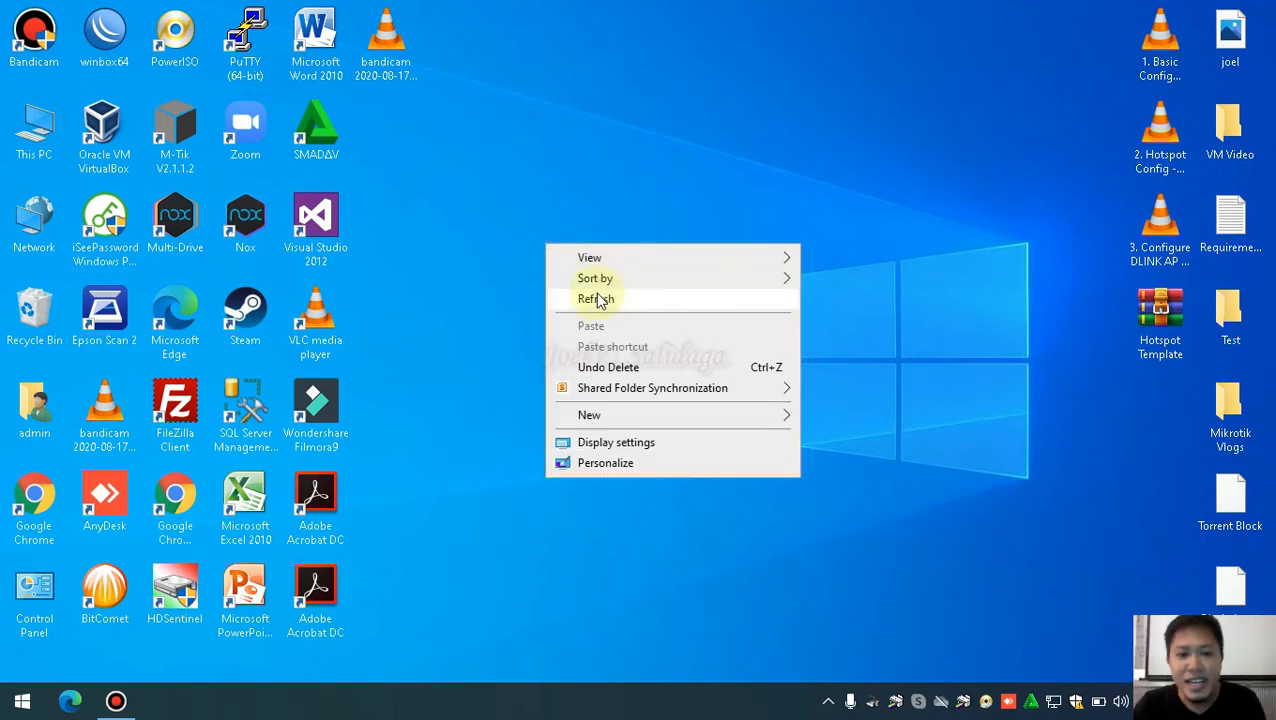
click(592, 298)
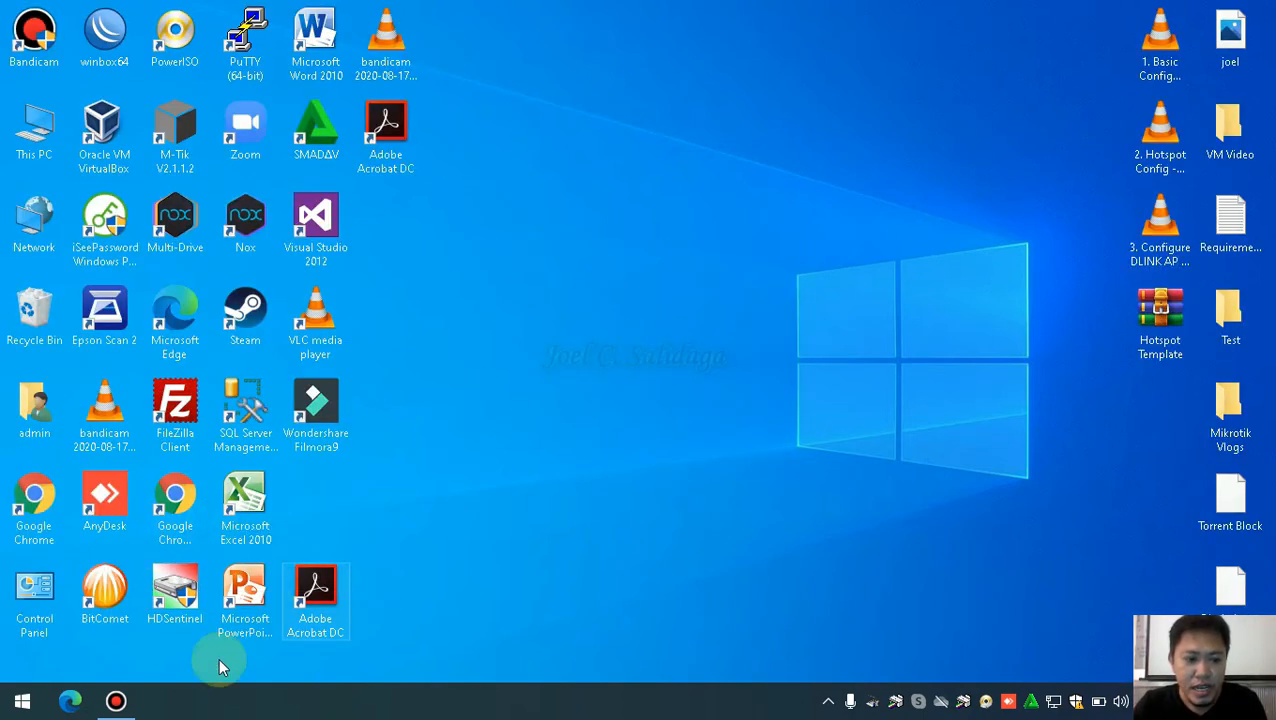
click(71, 713)
click(769, 231)
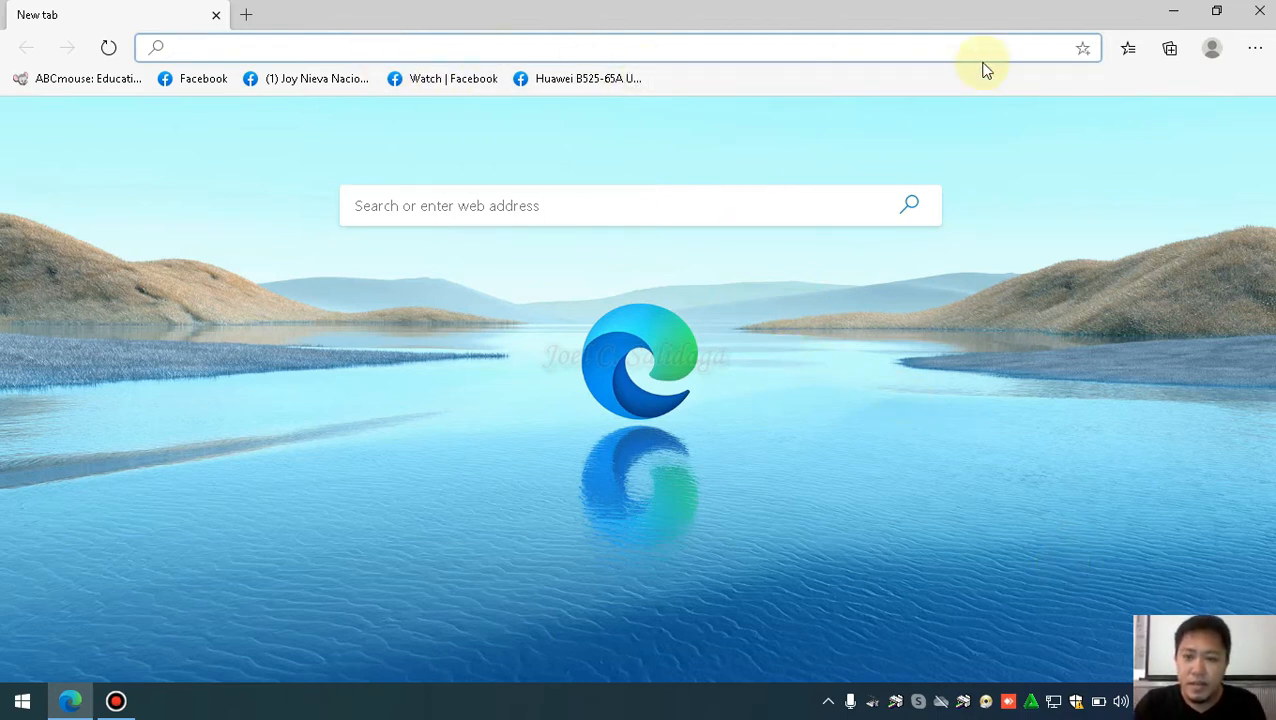
Minimize the empty new tab, restore the M-Tik VG page and select its address
click(1173, 11)
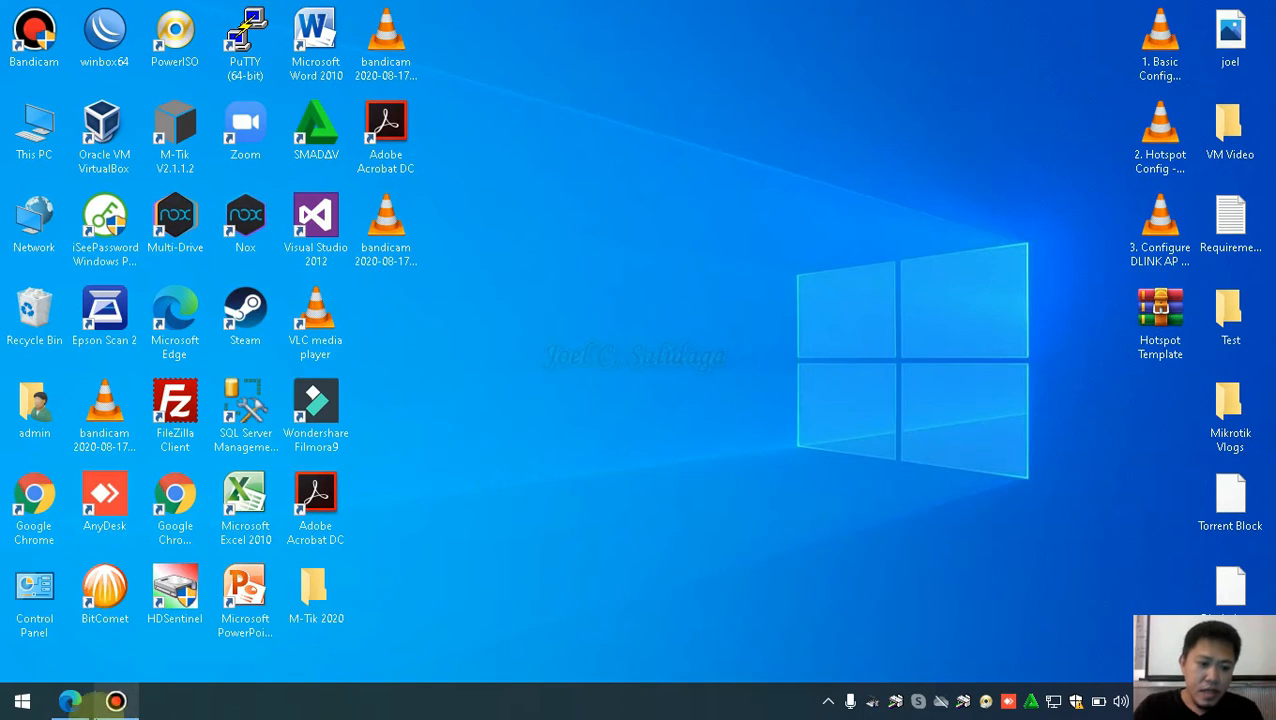
click(70, 701)
drag(518, 47, 175, 47)
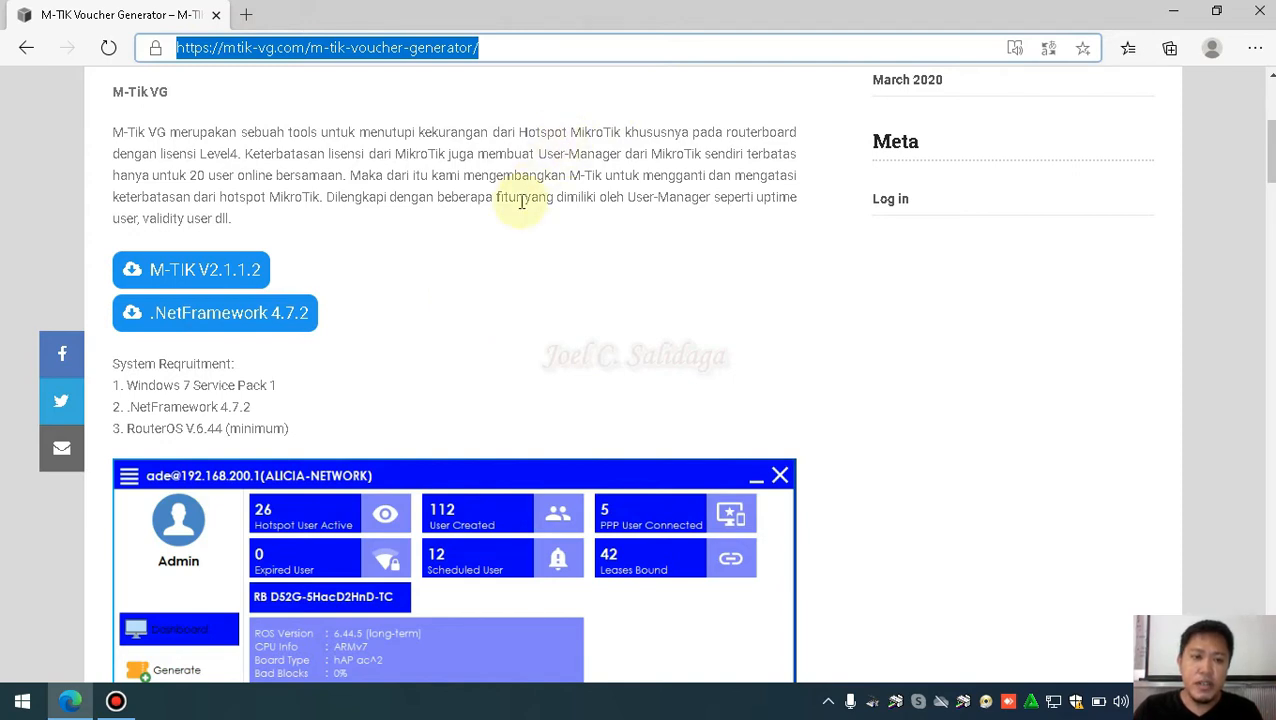
Reselect the mtik-vg.com address and scroll through the M-TIK V2.1.1.2 download page
click(531, 43)
drag(544, 42, 133, 54)
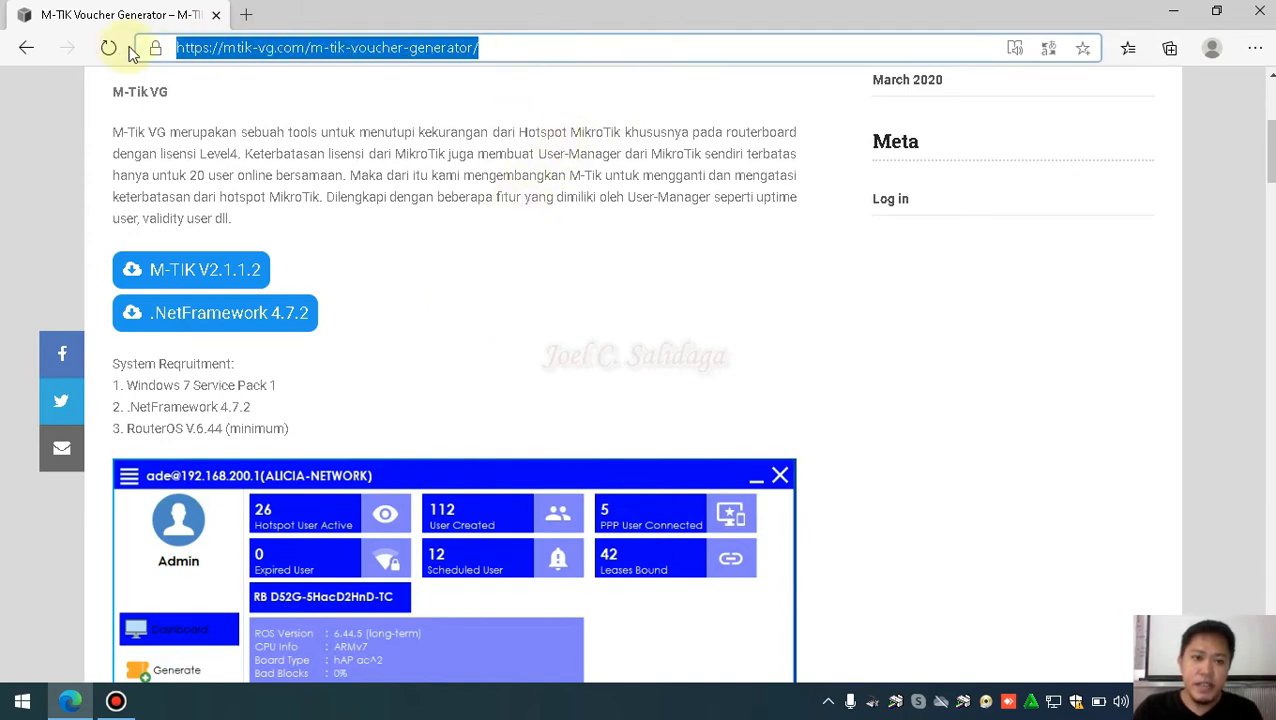
click(527, 86)
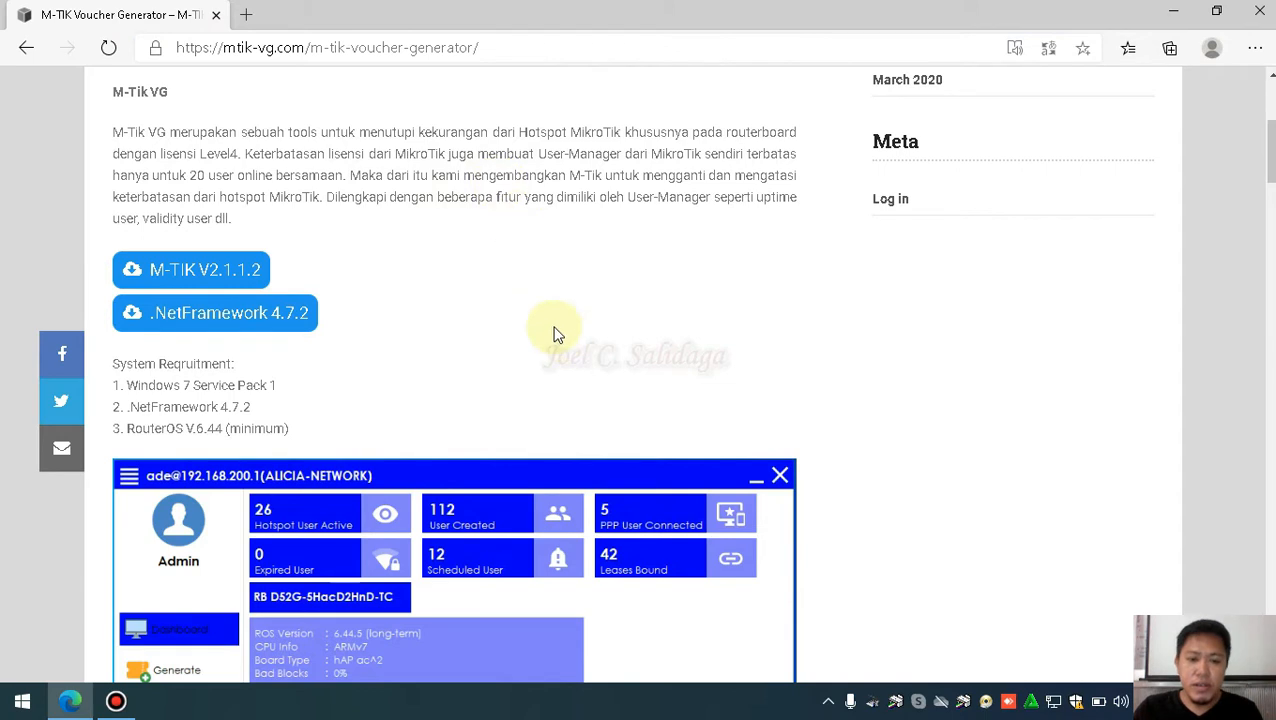
scroll(555, 333, down, 3)
scroll(441, 190, up, 2)
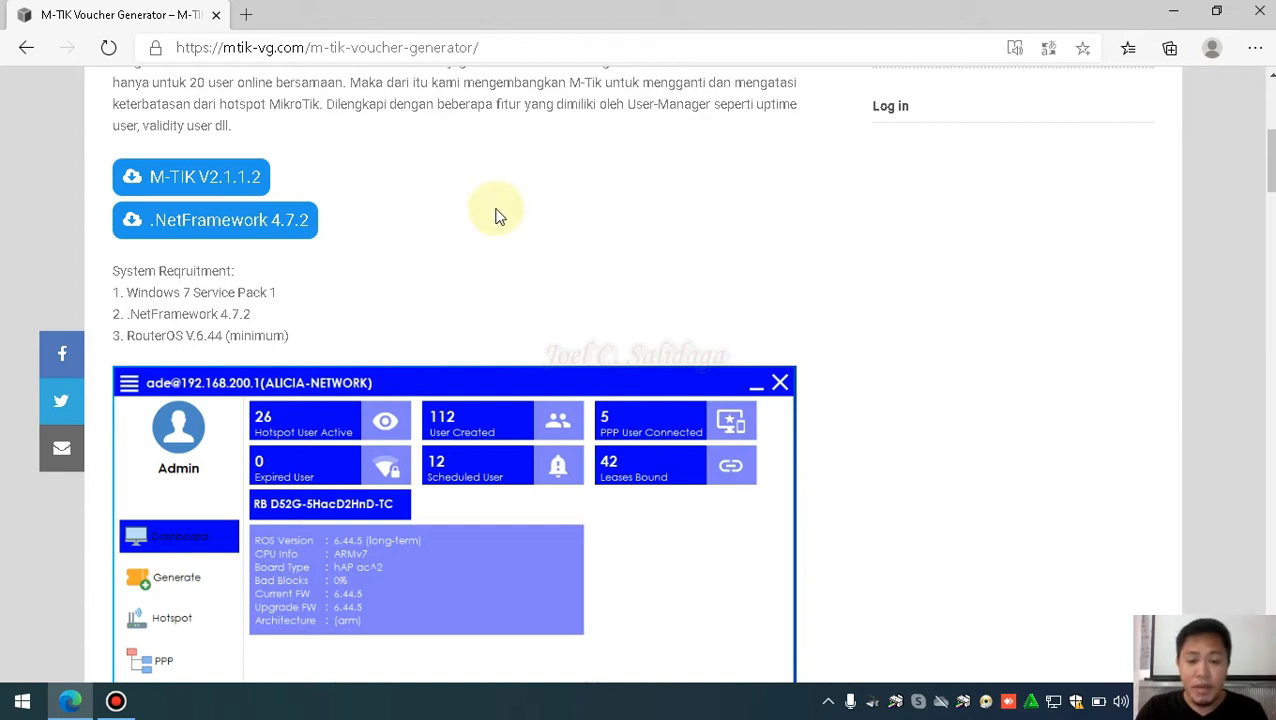
scroll(415, 215, down, 1)
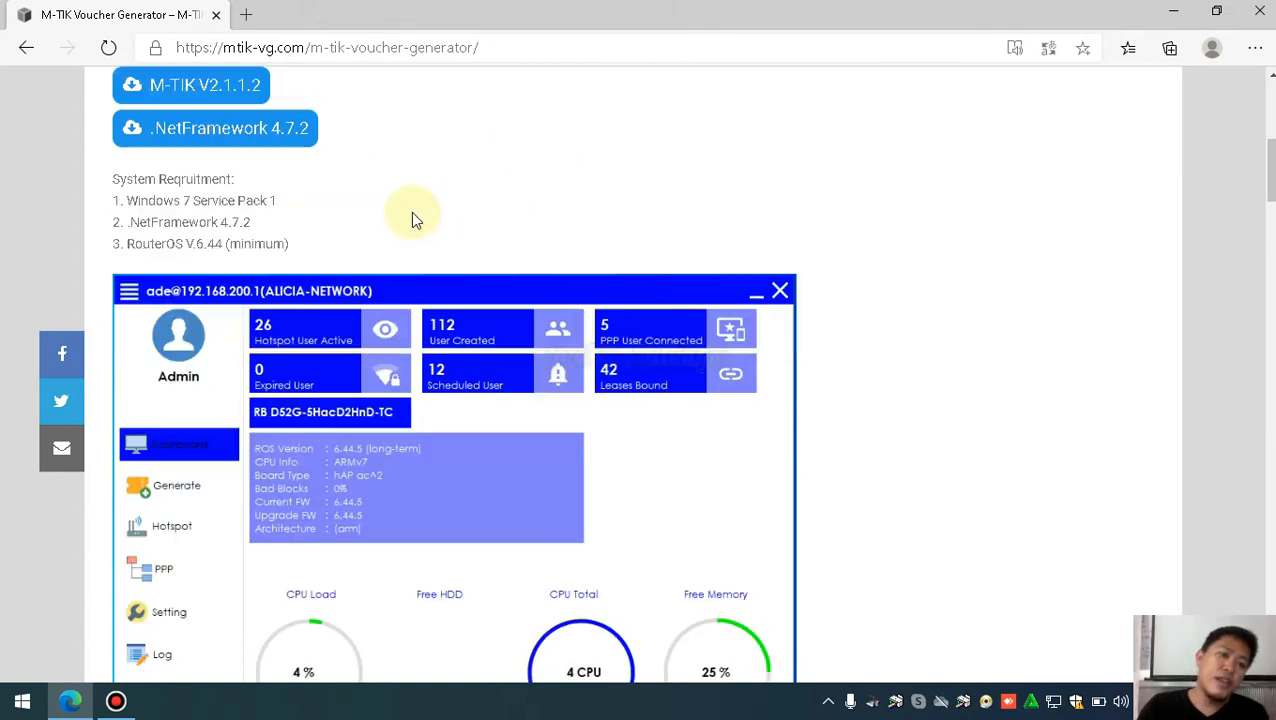
scroll(379, 208, up, 2)
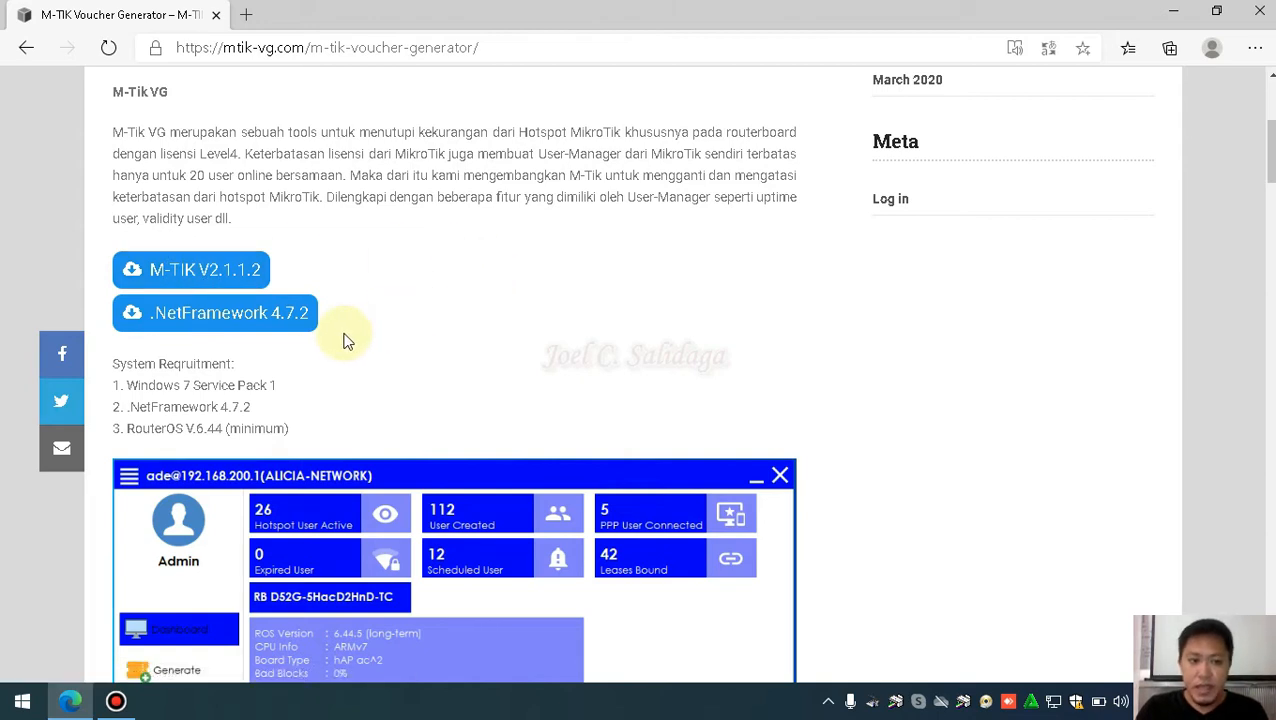
scroll(489, 265, down, 1)
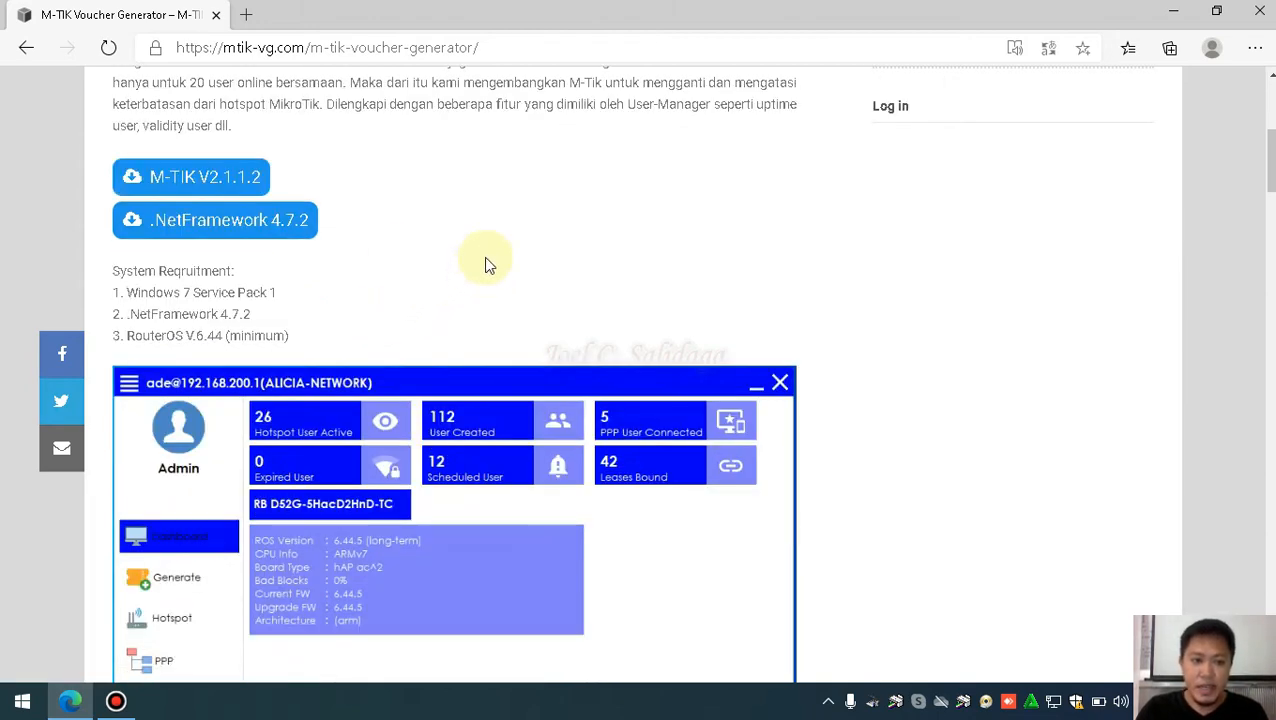
scroll(486, 262, up, 1)
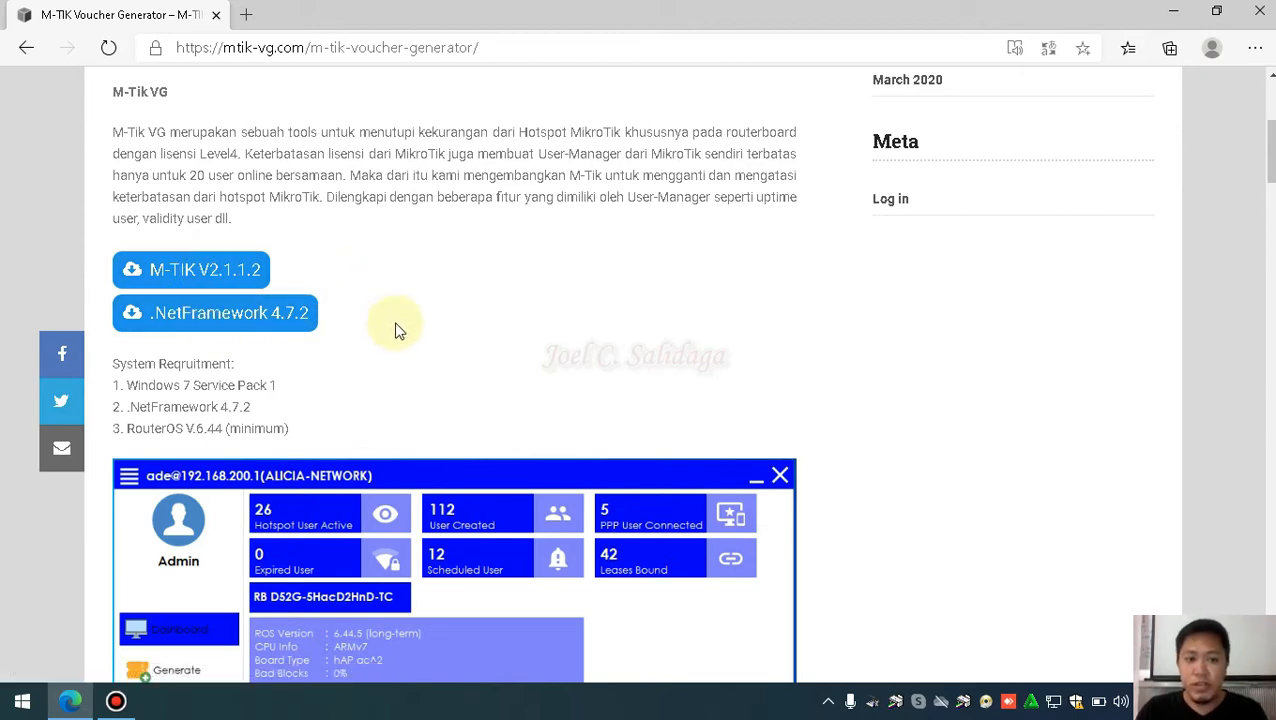
Review the system requirements section, then minimize Edge to show the desktop
drag(490, 47, 172, 47)
click(416, 265)
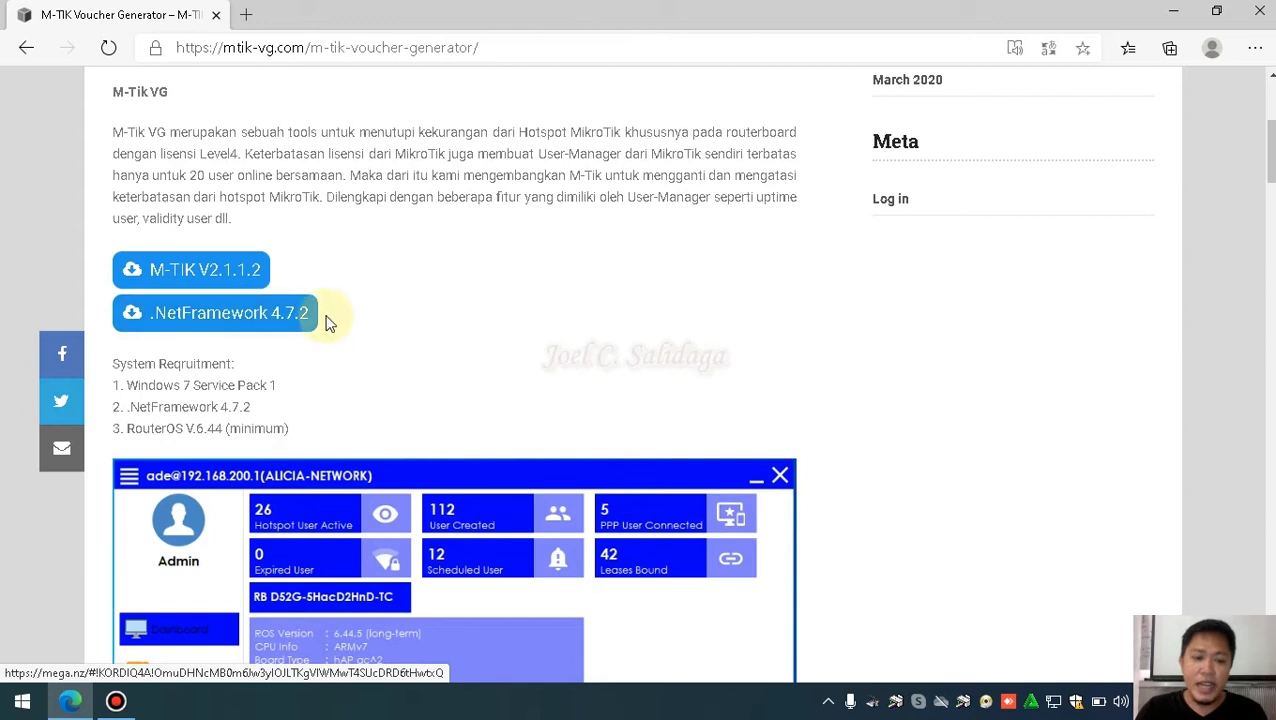
scroll(832, 353, down, 4)
drag(550, 263, 658, 336)
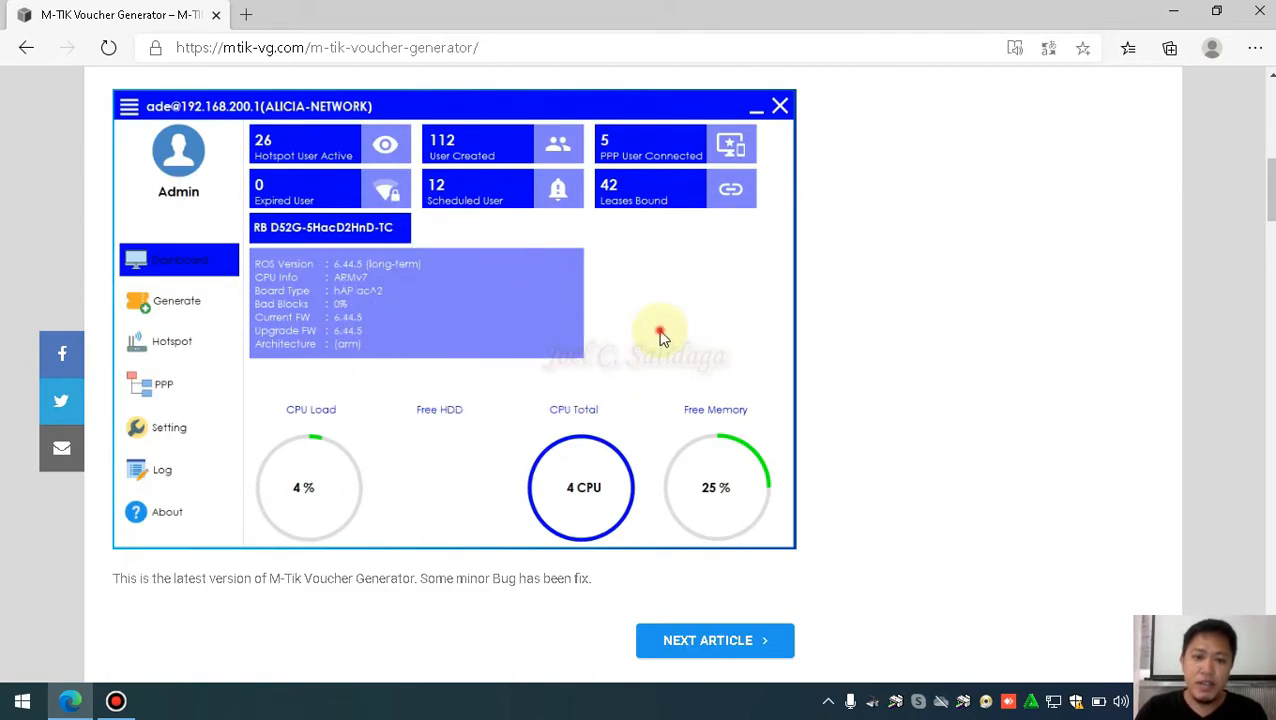
scroll(654, 331, up, 2)
scroll(645, 340, down, 1)
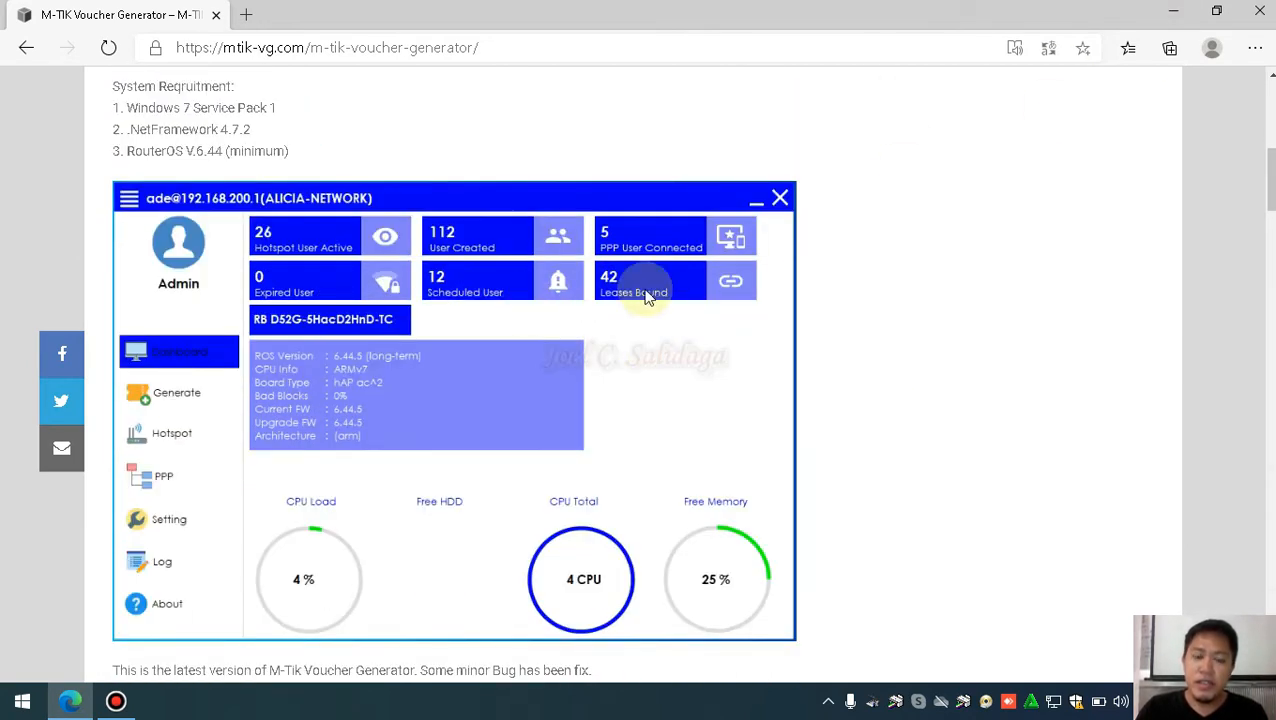
scroll(495, 280, up, 3)
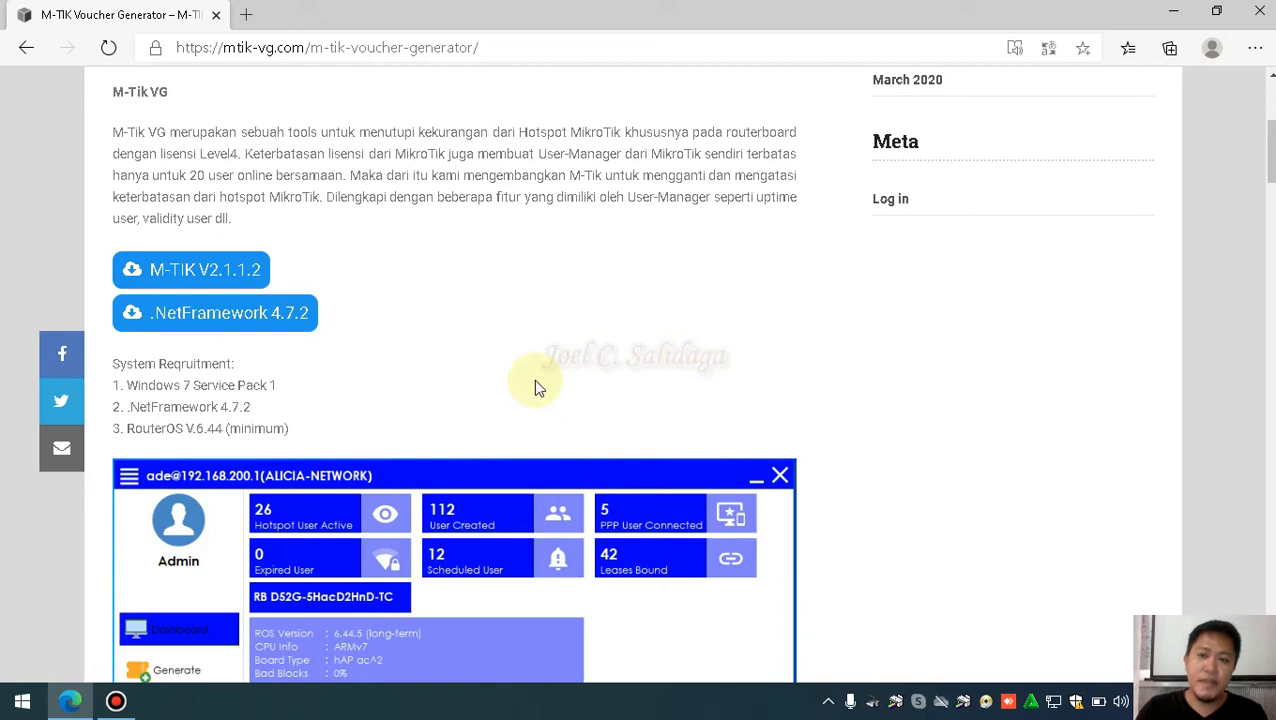
click(1173, 12)
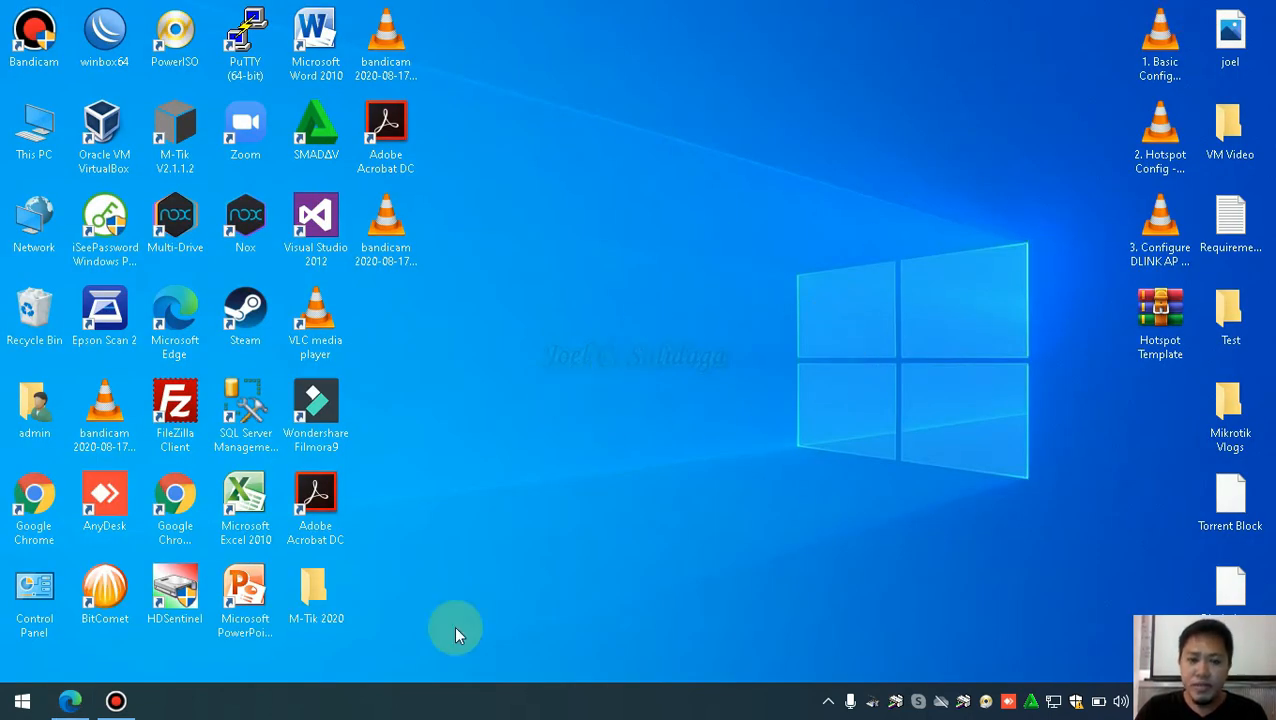
drag(320, 598, 922, 118)
click(938, 268)
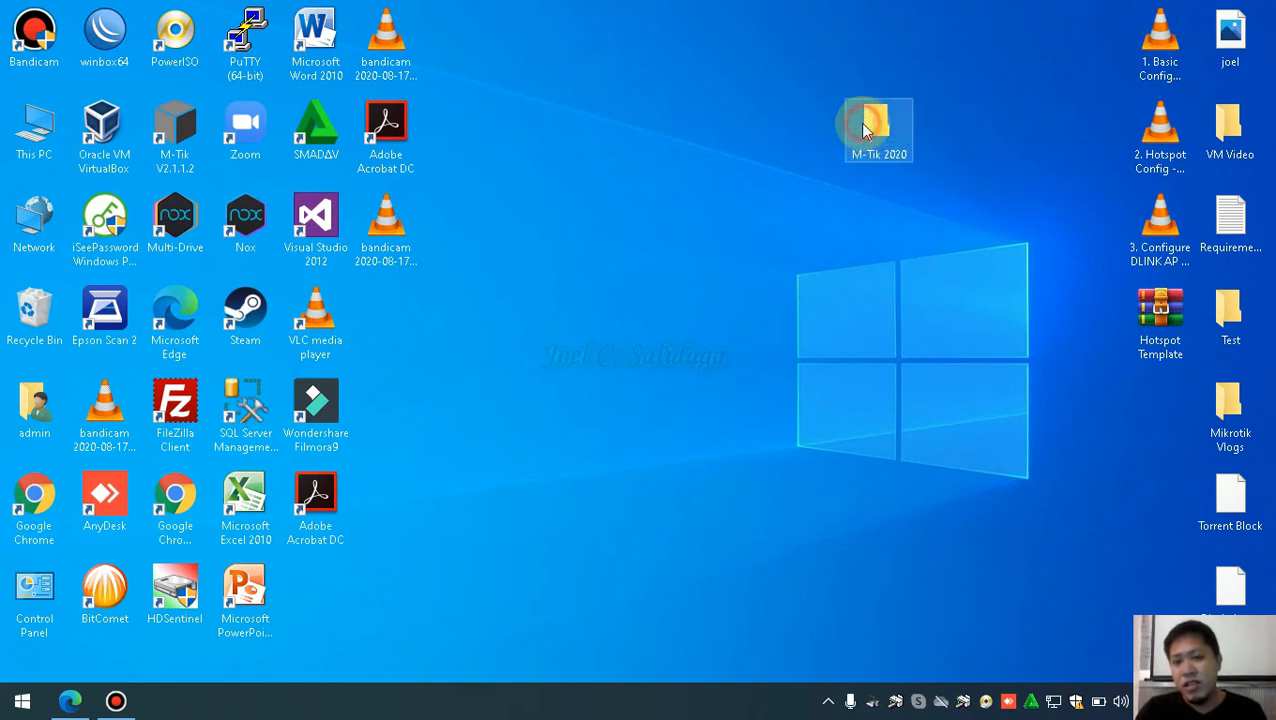
click(863, 125)
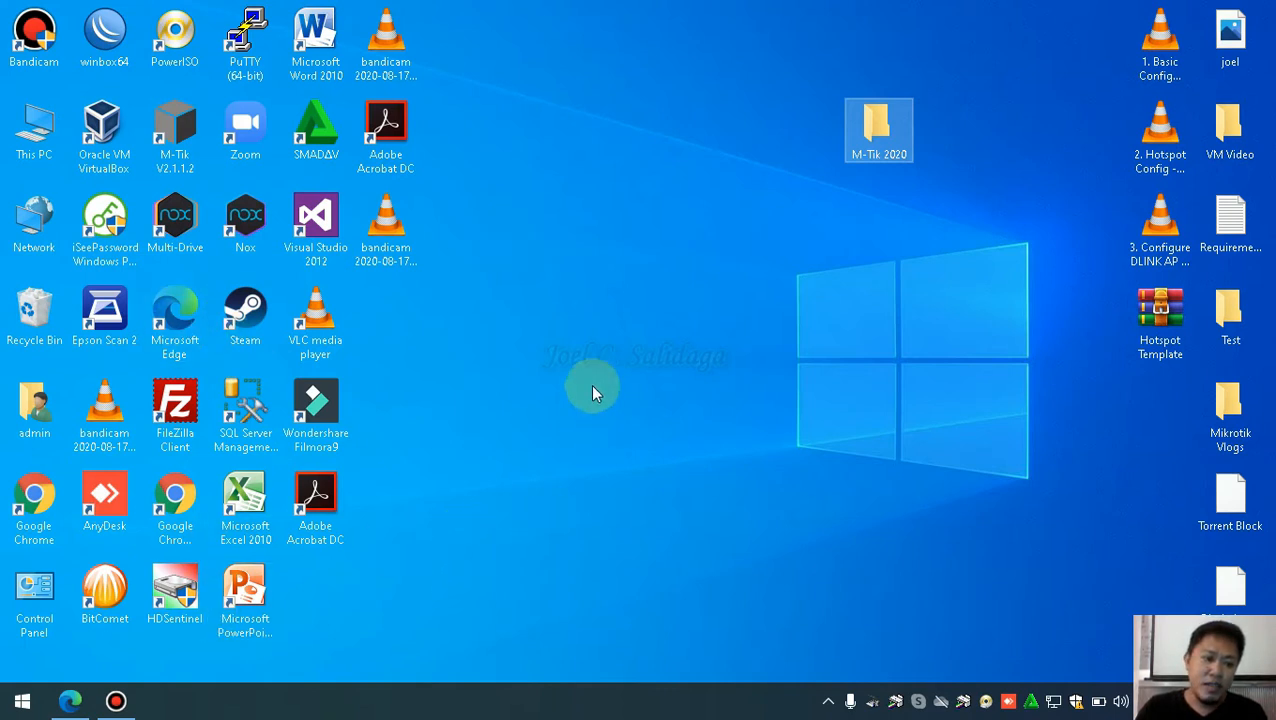
click(22, 600)
double_click(27, 600)
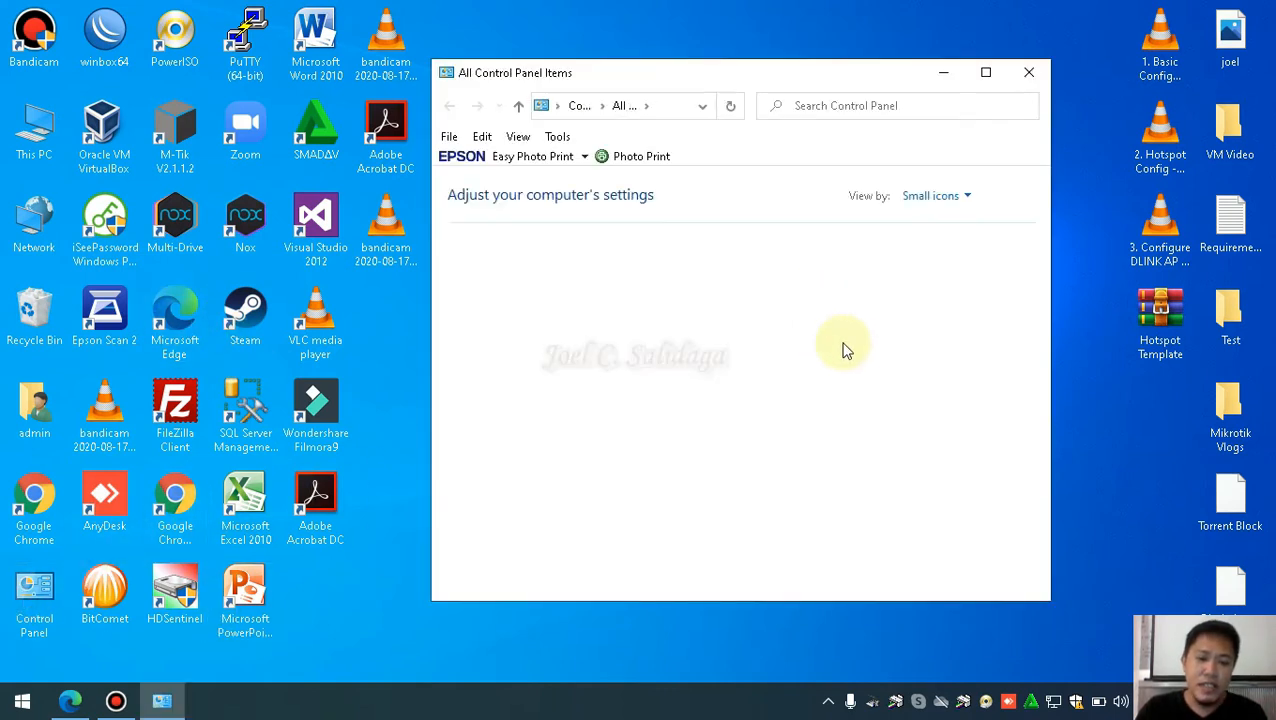
click(1000, 76)
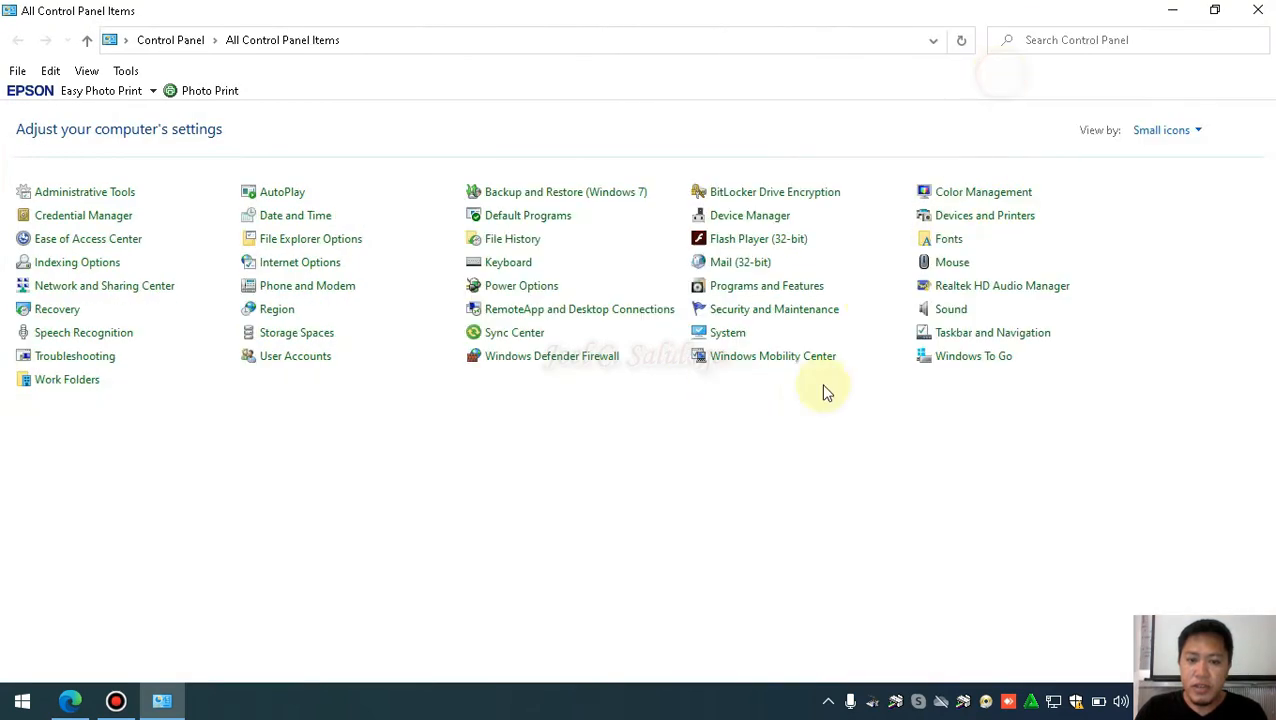
click(752, 289)
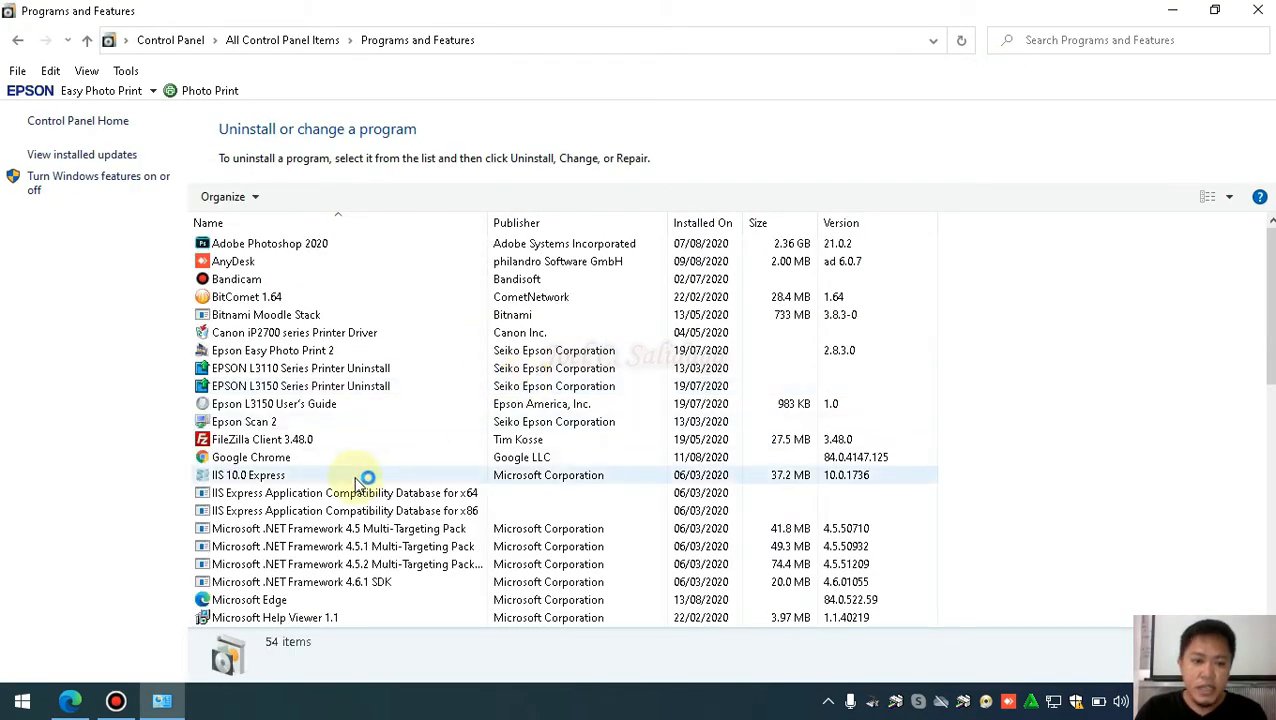
scroll(360, 482, down, 2)
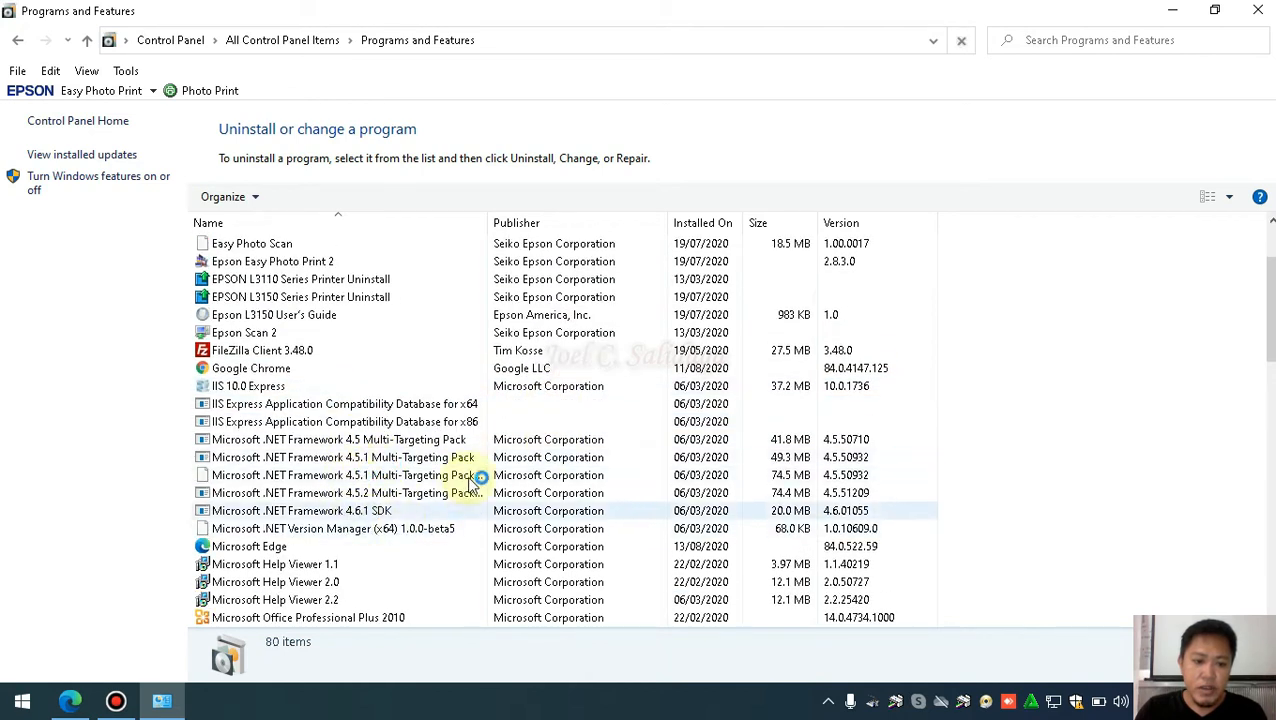
scroll(455, 485, down, 2)
click(450, 530)
scroll(448, 525, down, 3)
click(440, 512)
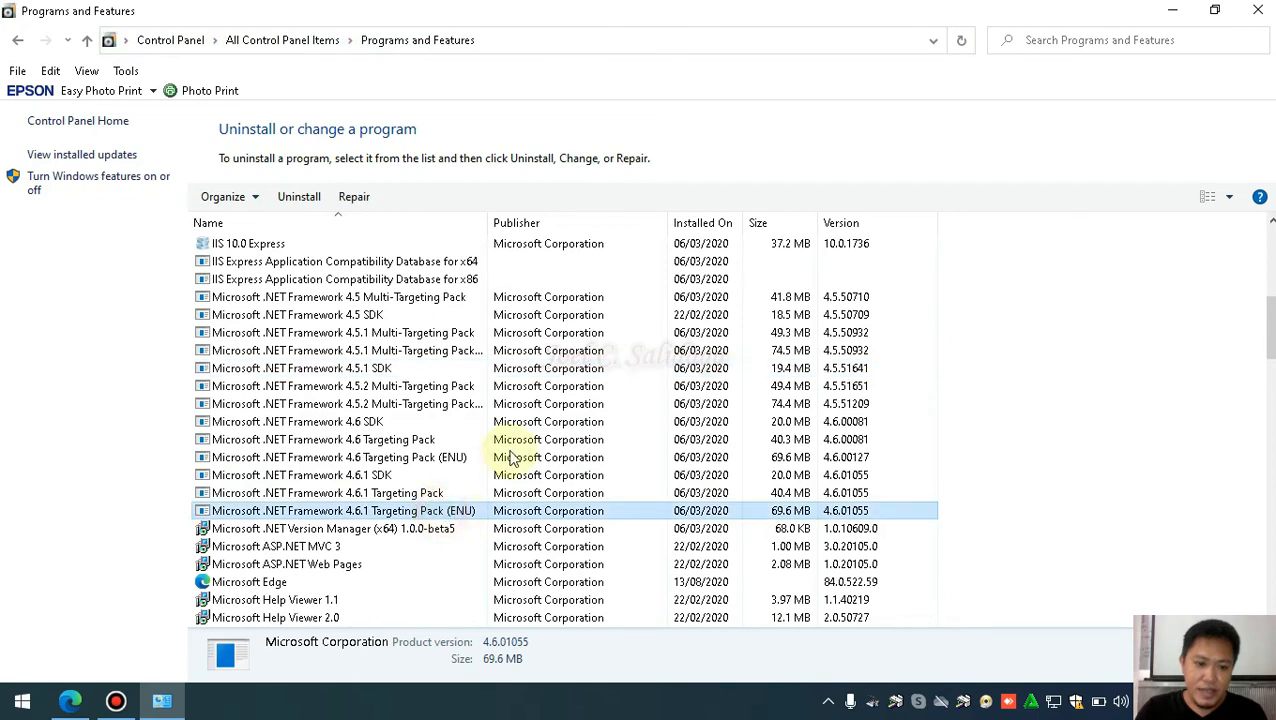
scroll(440, 500, down, 2)
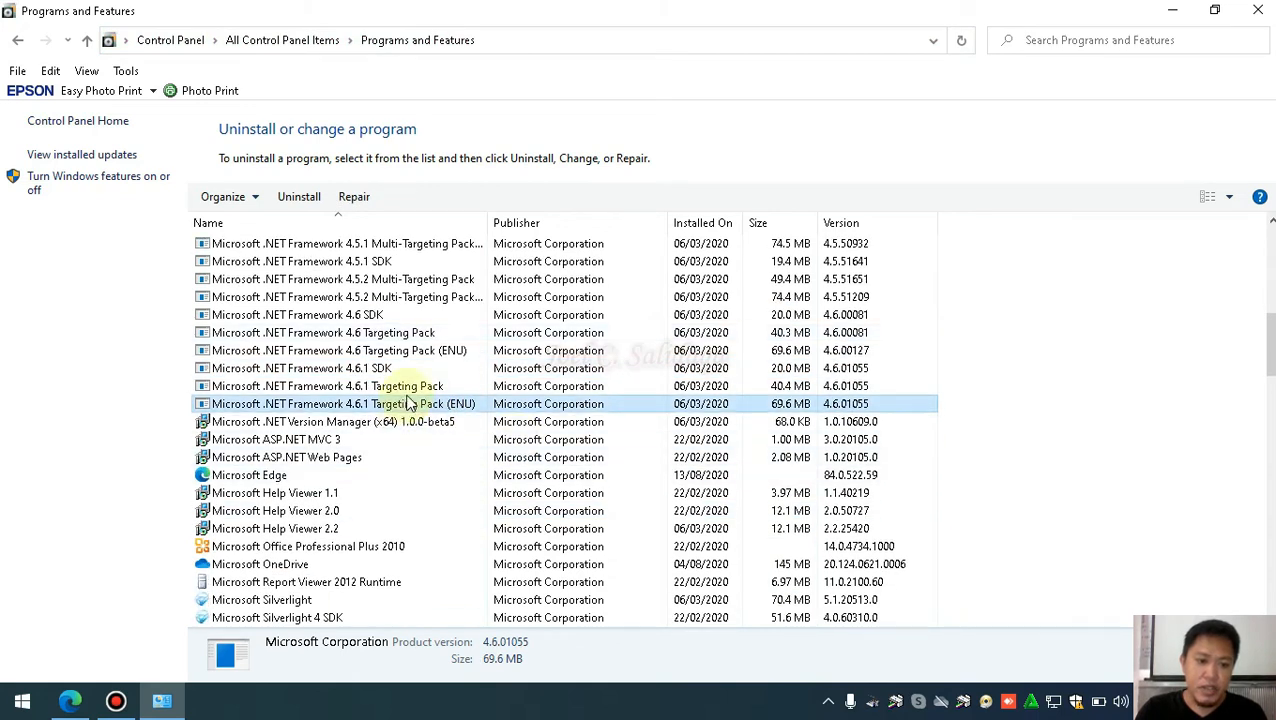
scroll(413, 400, down, 1)
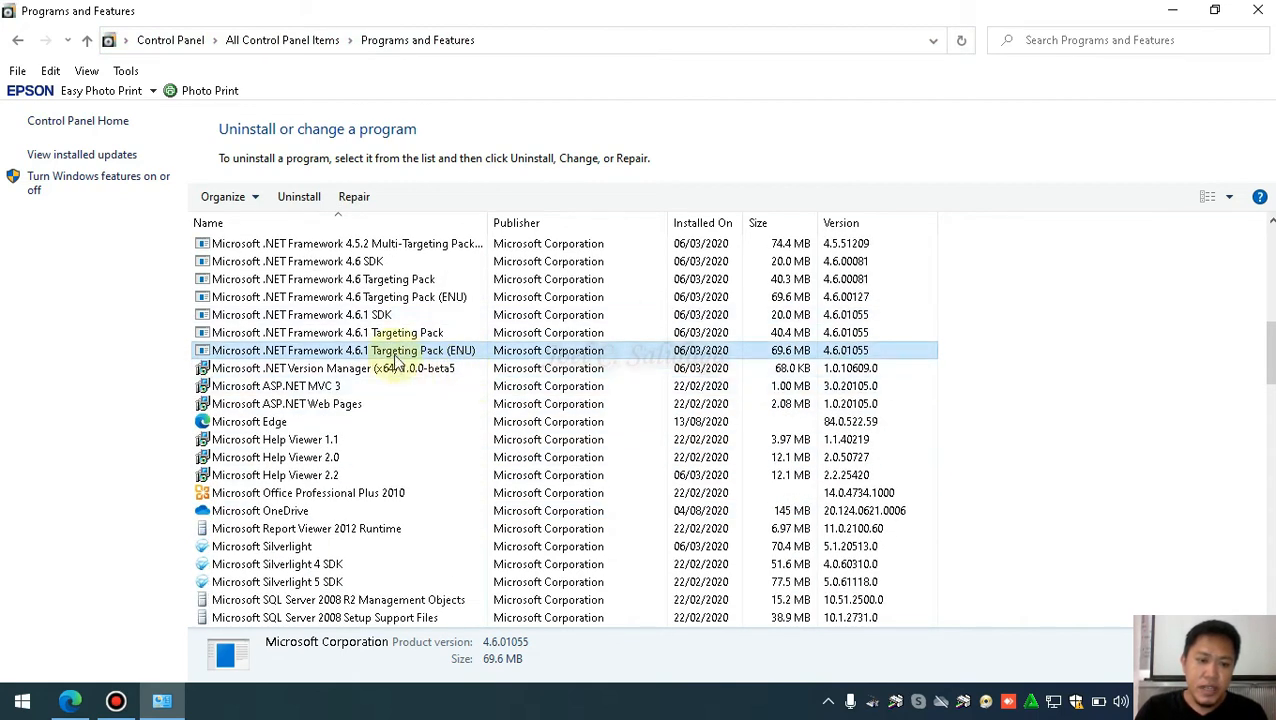
click(322, 333)
click(336, 314)
click(380, 297)
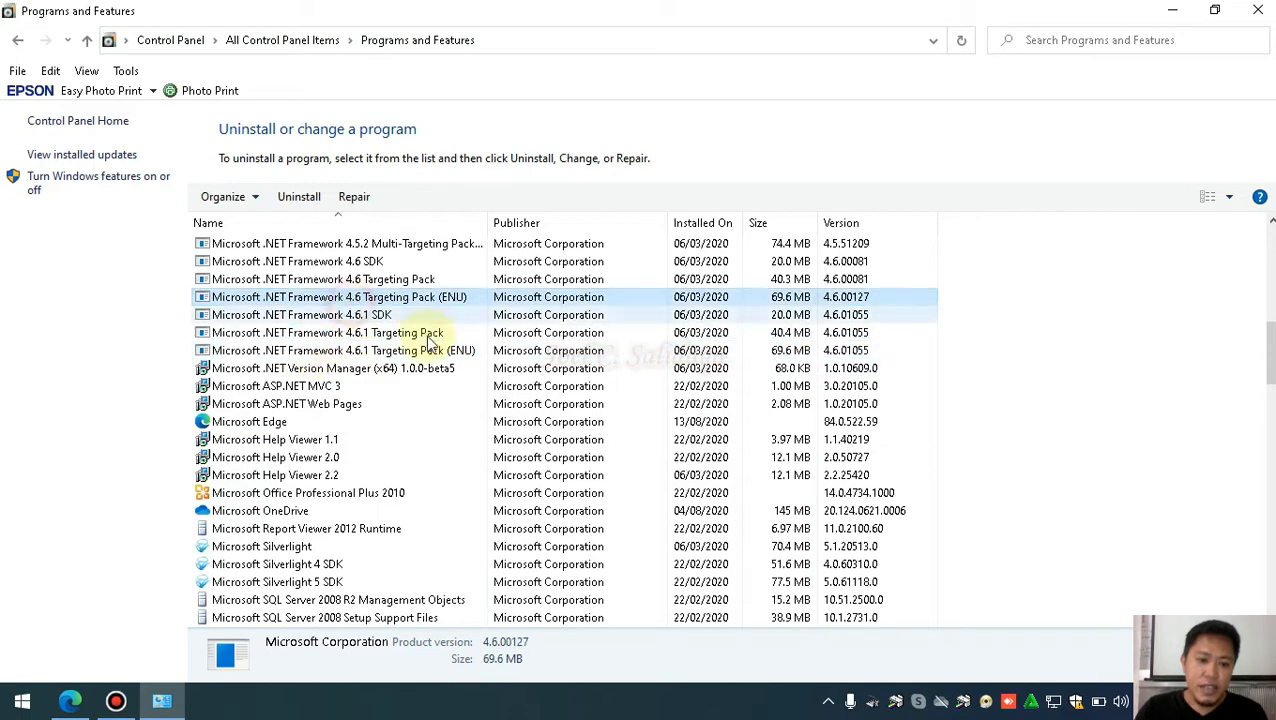
scroll(430, 349, down, 10)
scroll(430, 349, up, 2)
scroll(427, 360, down, 15)
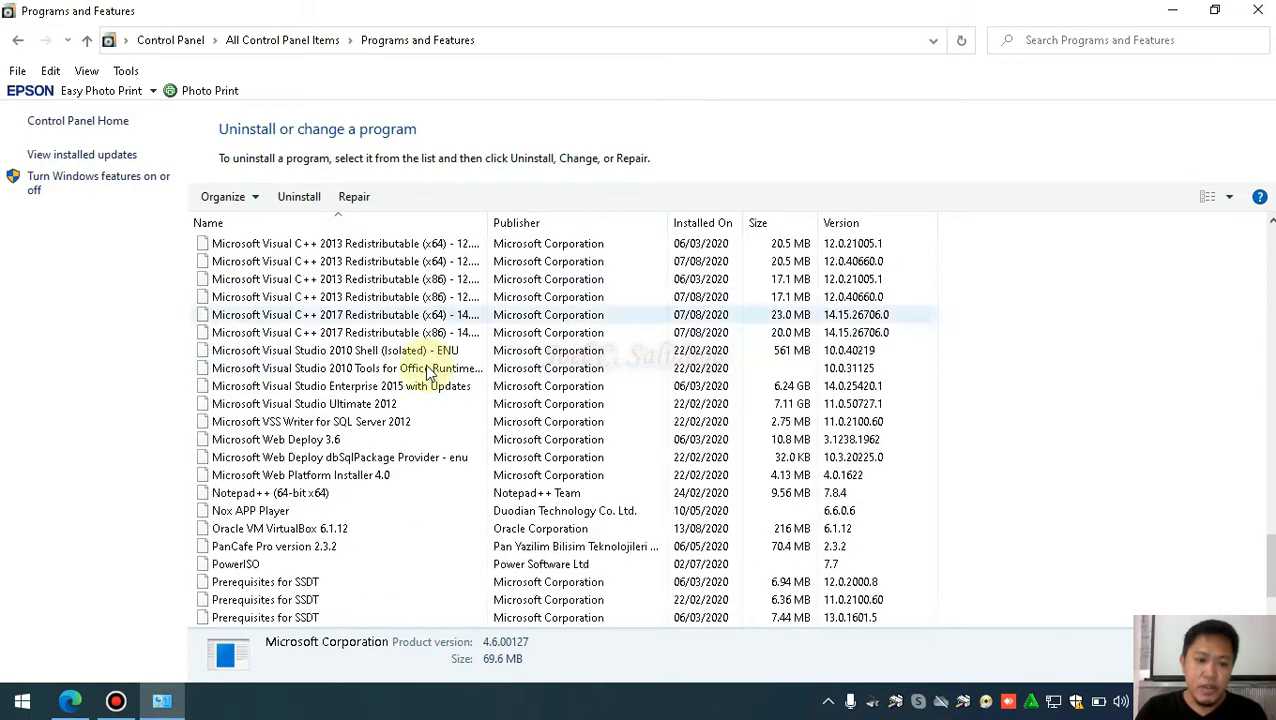
scroll(444, 416, up, 5)
scroll(446, 418, down, 5)
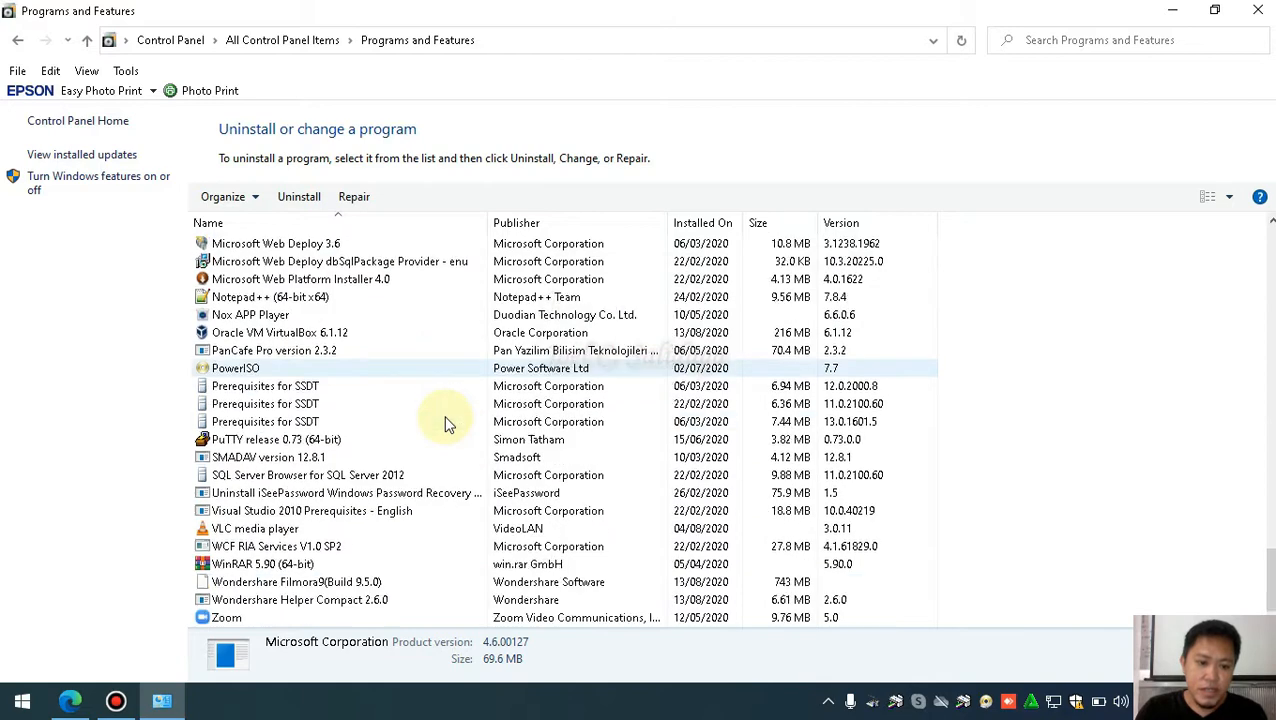
scroll(445, 420, up, 10)
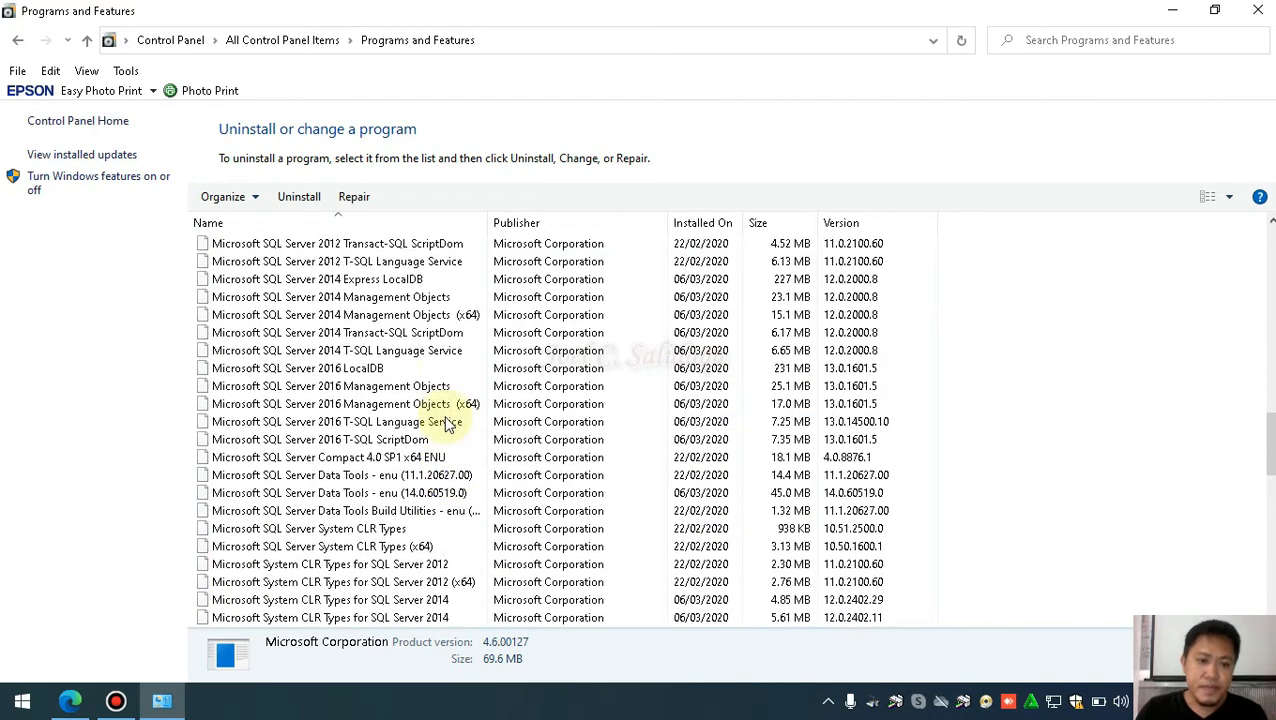
click(1258, 10)
drag(888, 130, 1150, 432)
Open the M-Tik 2020 folder, launch MikroTik Voucer Generator, and minimize Explorer
click(1149, 432)
double_click(1149, 433)
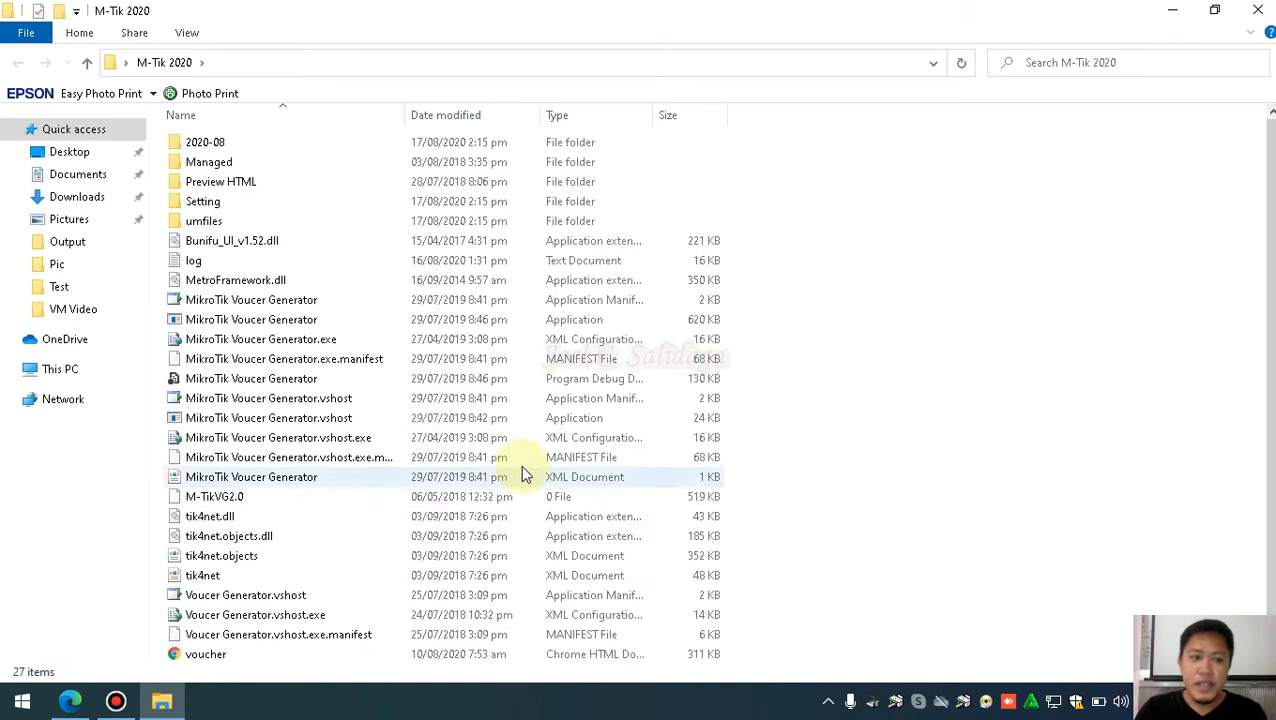
click(216, 320)
right_click(222, 327)
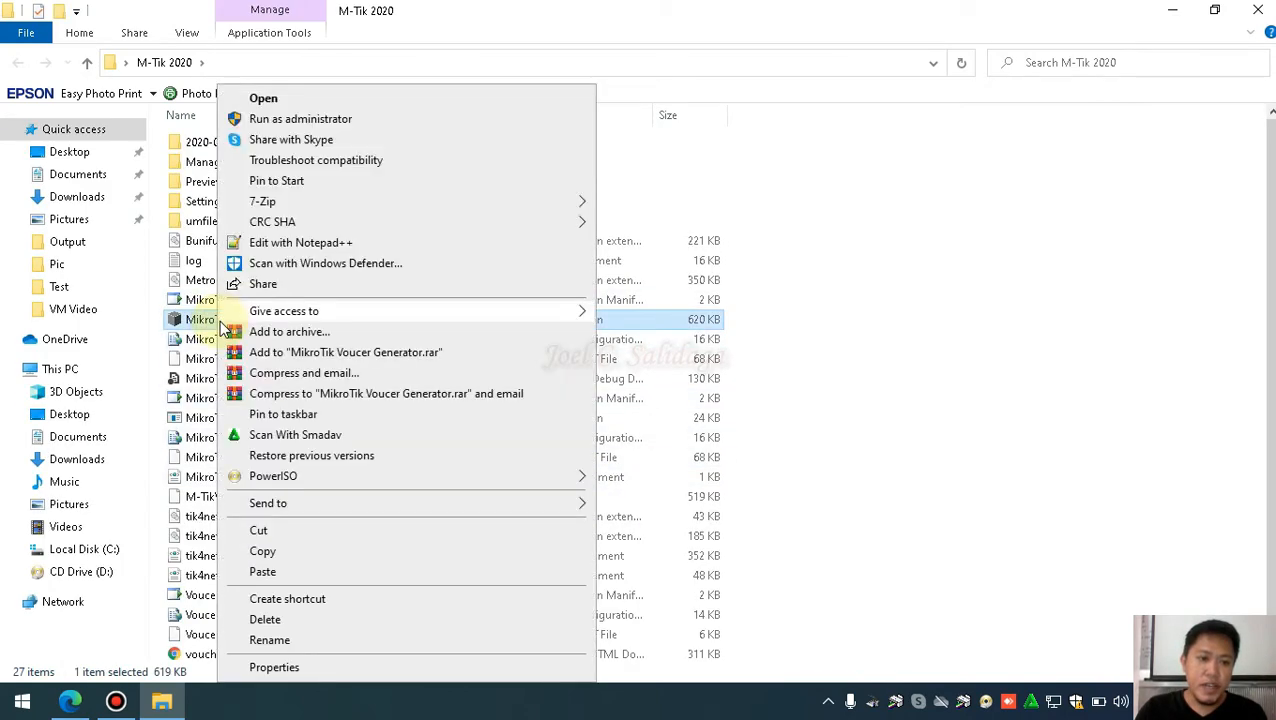
click(345, 95)
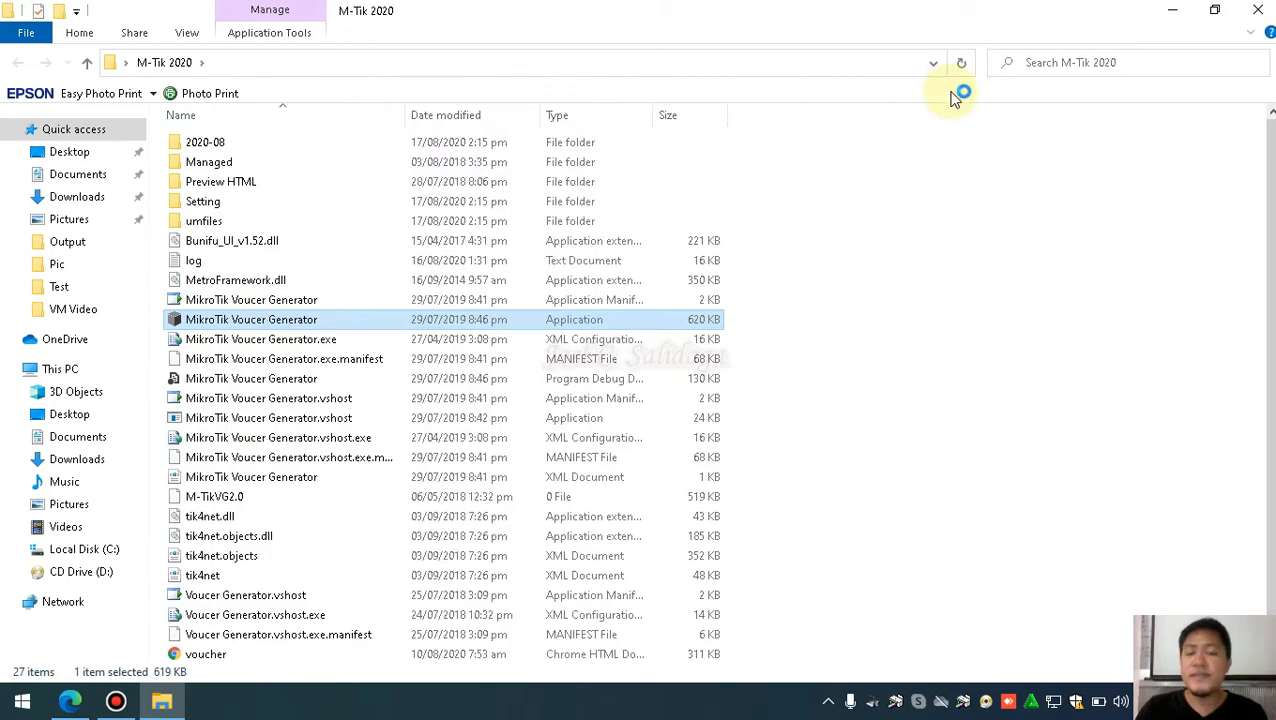
click(1172, 10)
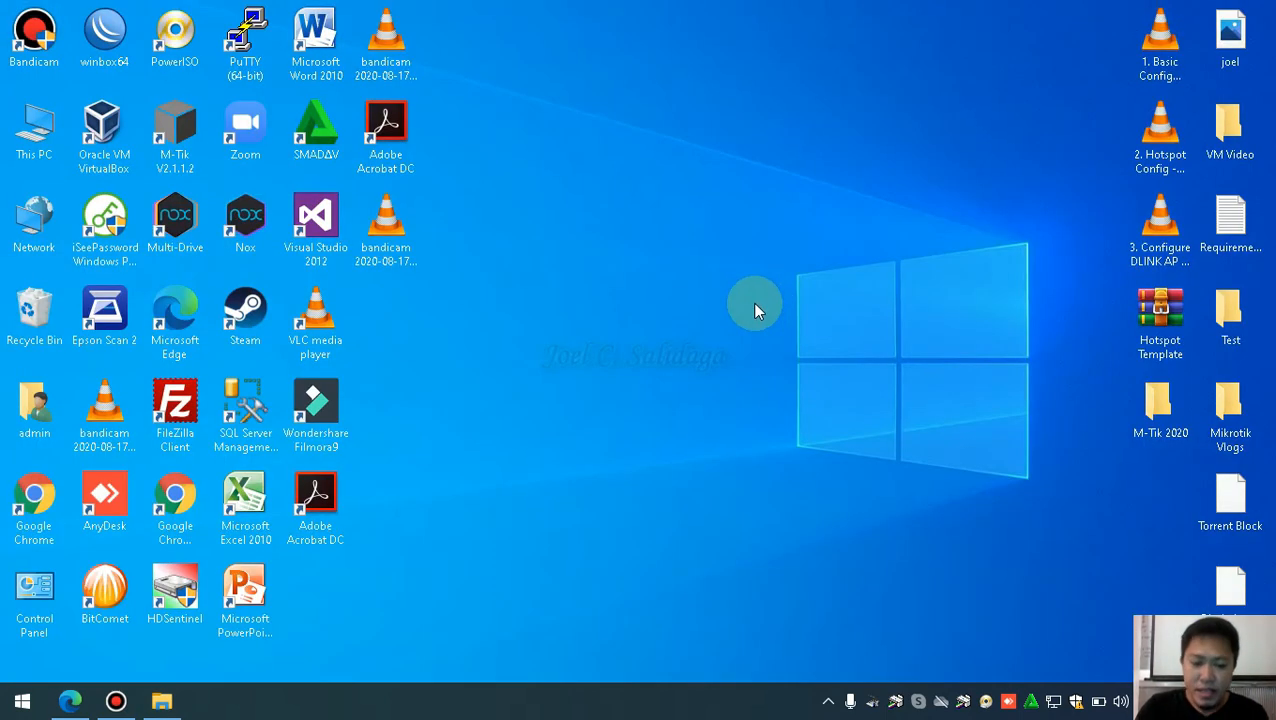
Enter 192.168.88.1 as the router address and keep port 8728
drag(620, 213, 680, 198)
click(649, 251)
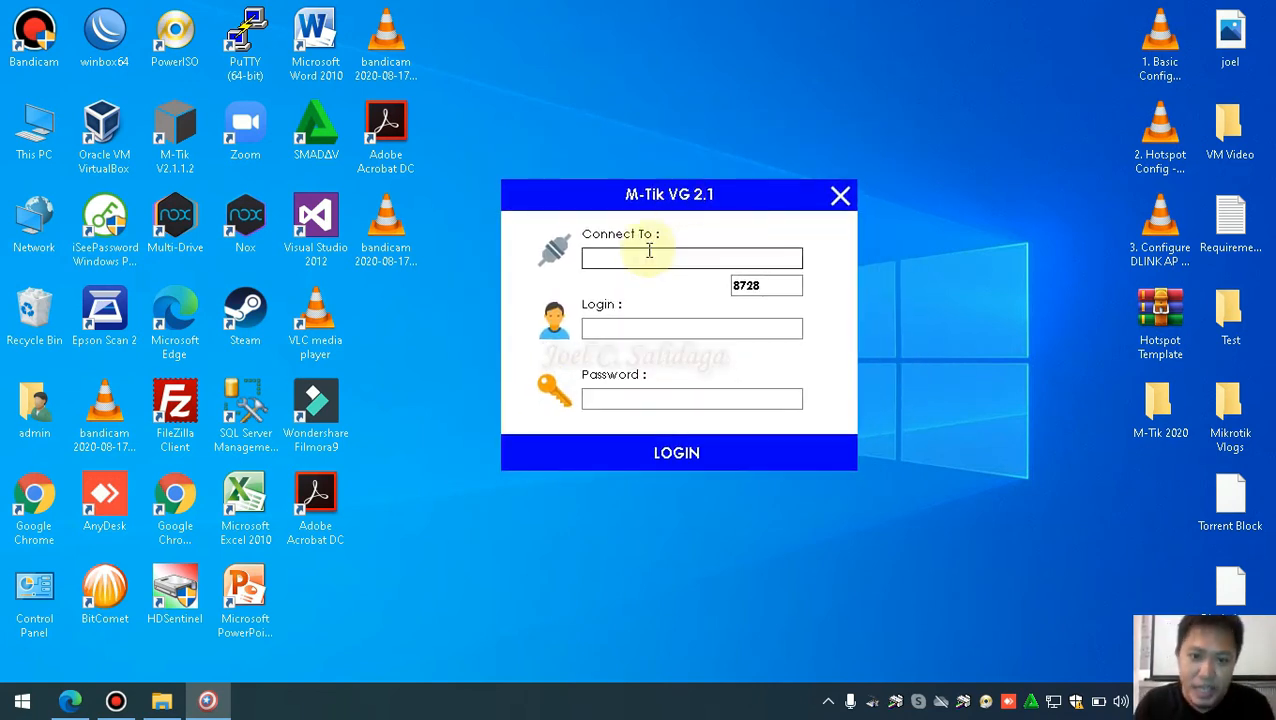
click(632, 259)
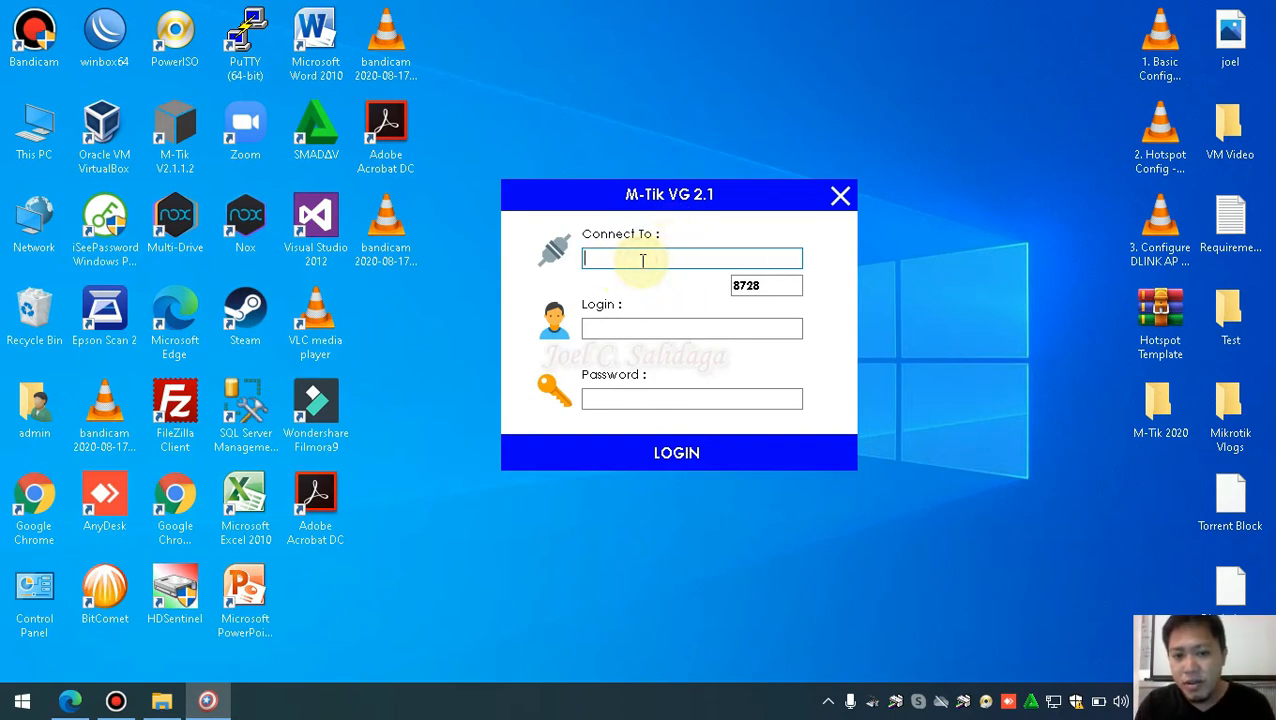
click(643, 259)
text(192.168.88.1)
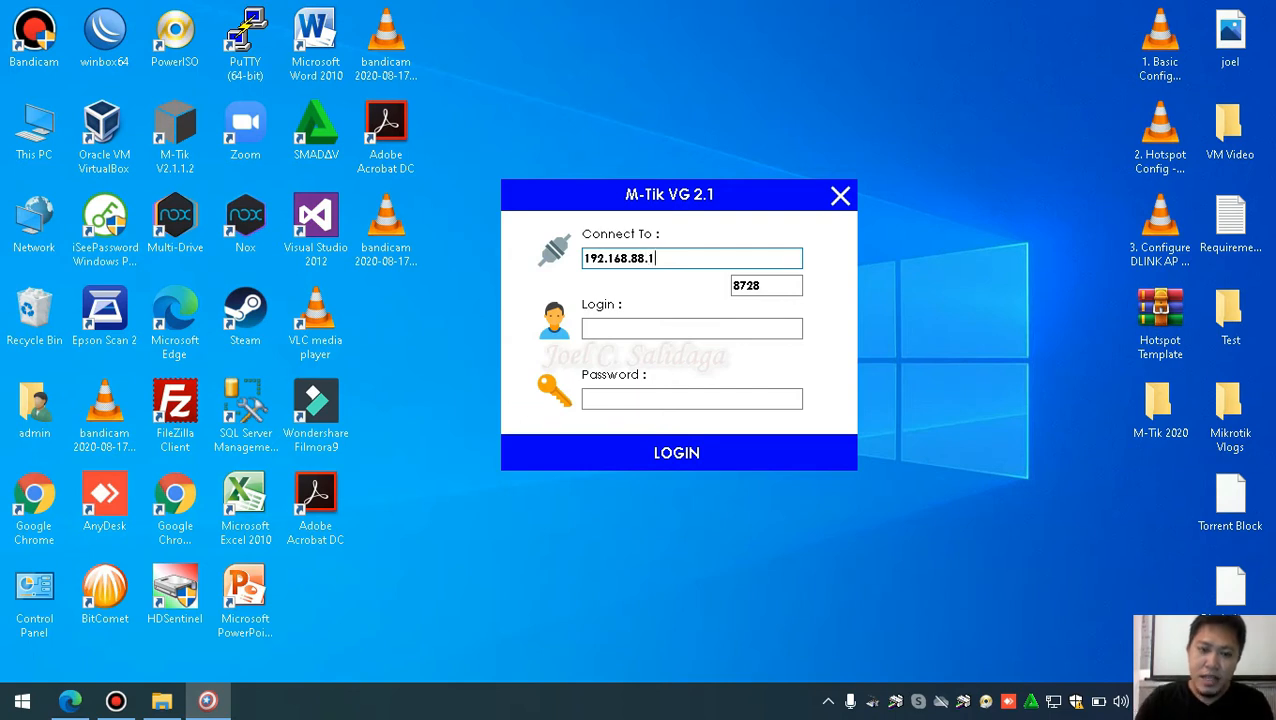
drag(769, 287, 738, 286)
click(765, 288)
click(778, 287)
click(776, 286)
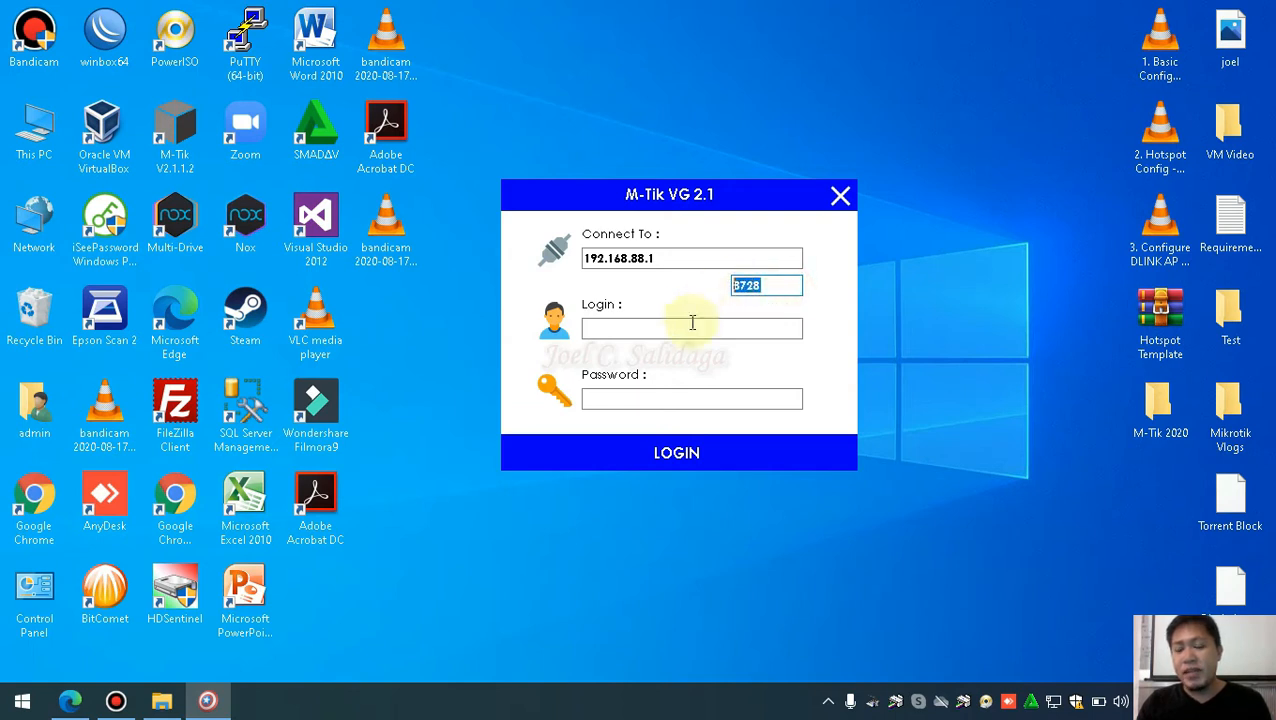
Fill in the login name and router password, log in, and dismiss RouterBoard Connected
click(657, 329)
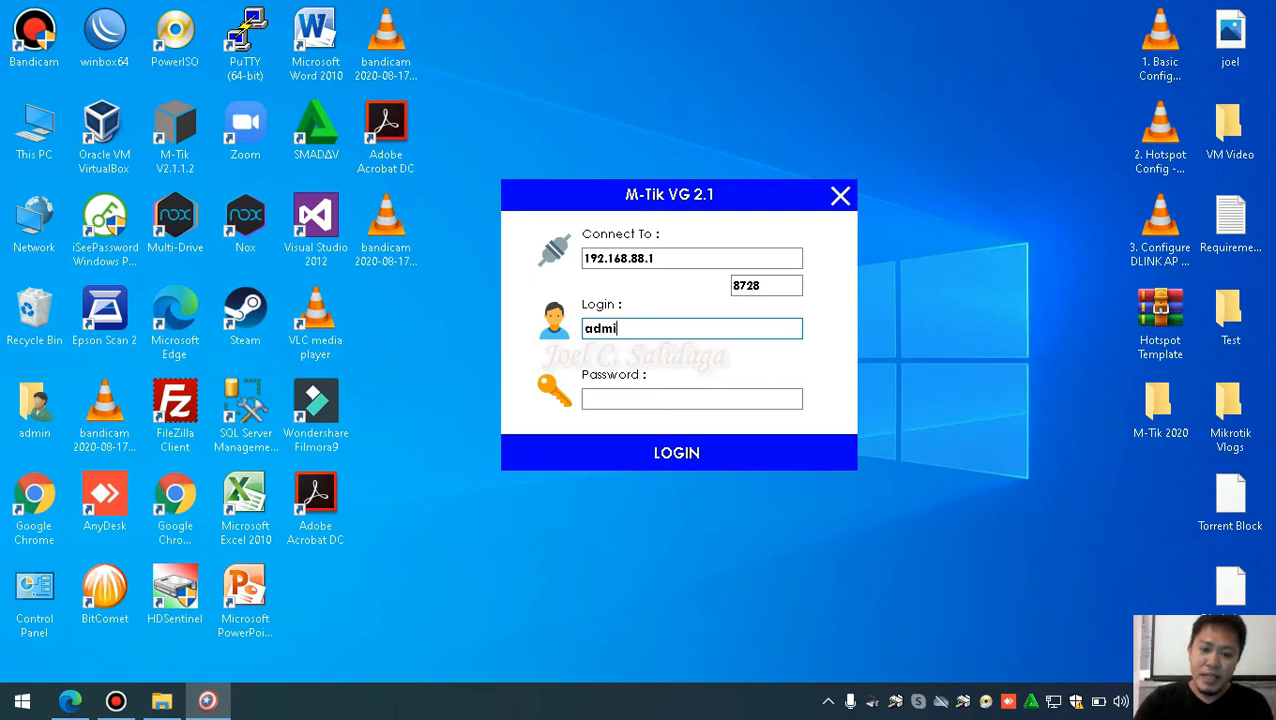
click(622, 399)
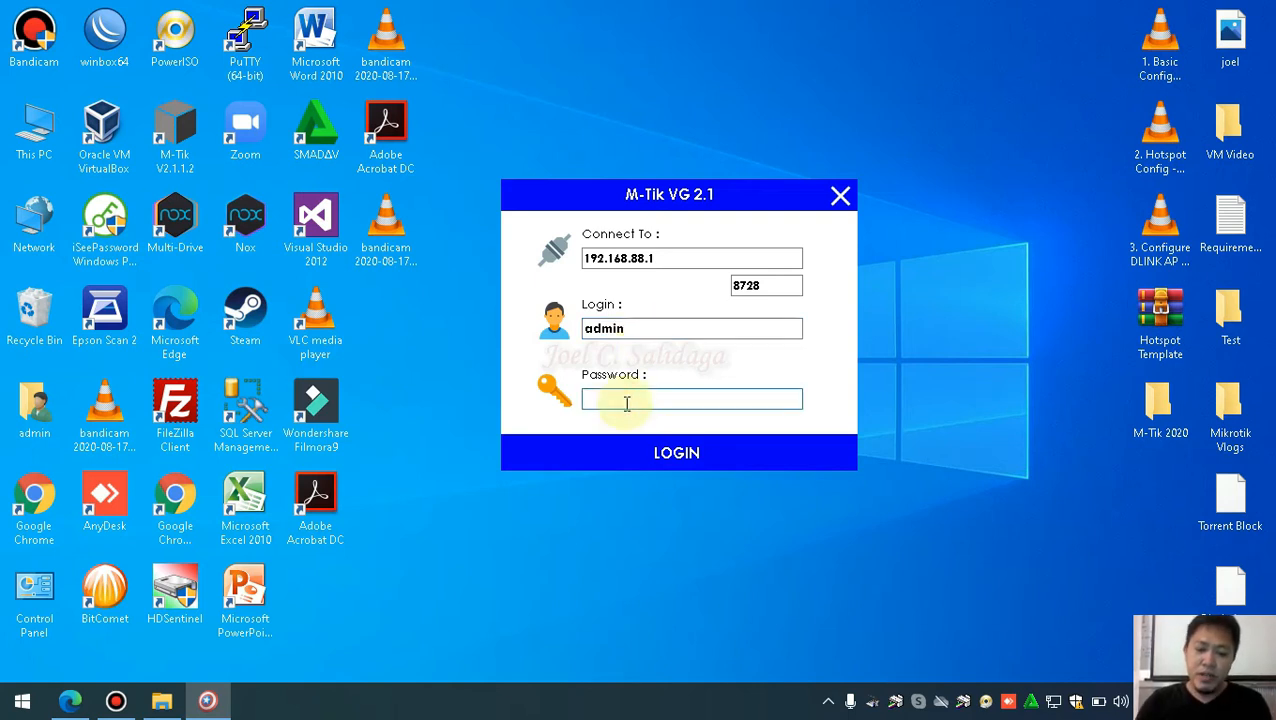
text(**)
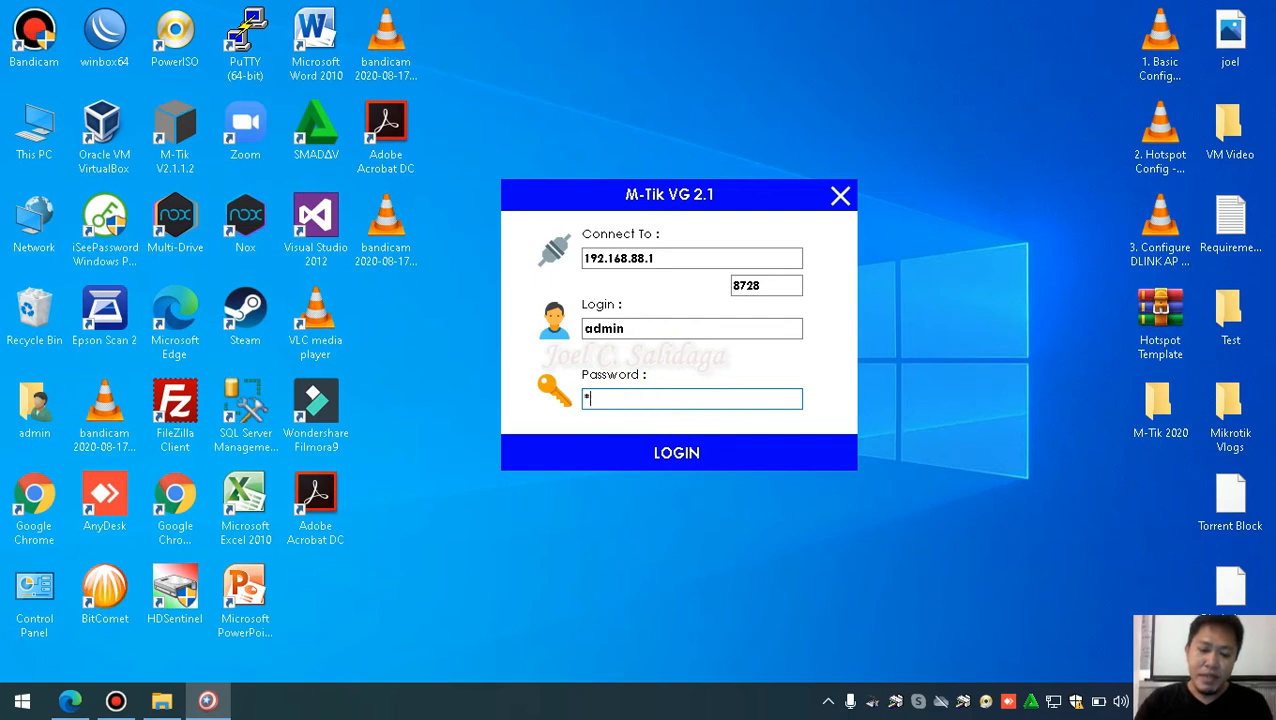
text(******)
click(669, 455)
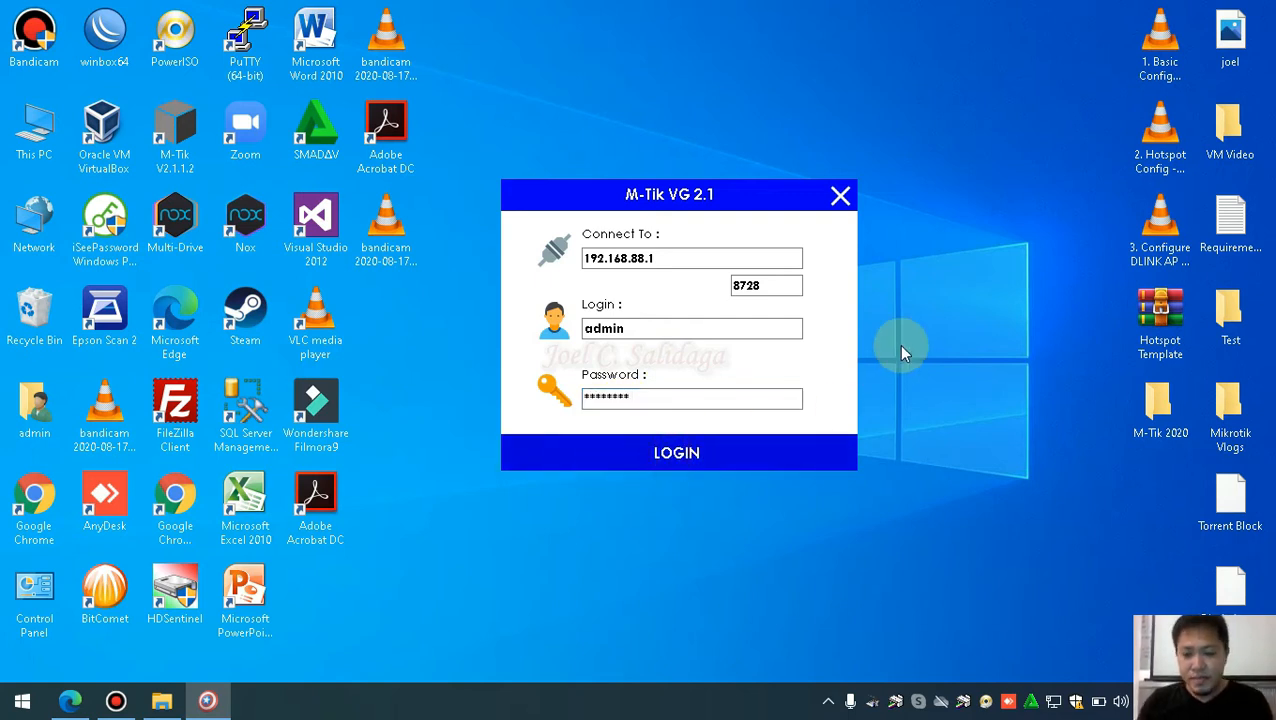
click(690, 401)
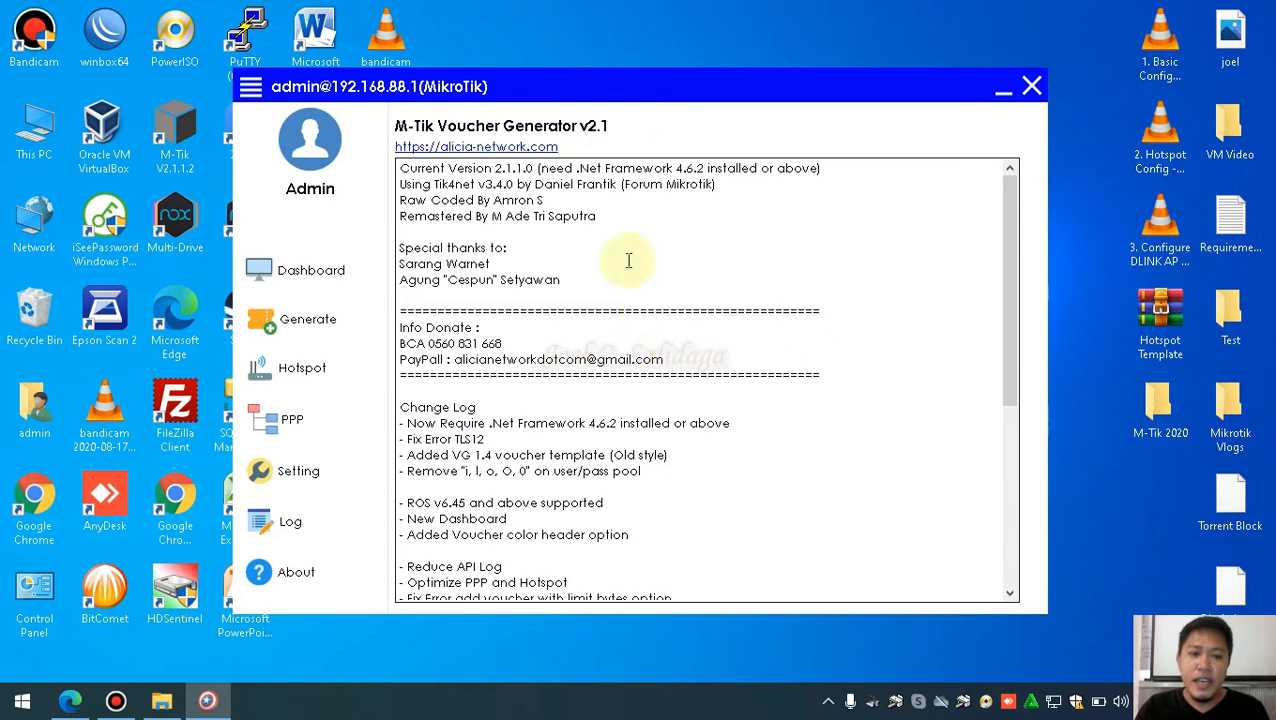
Scroll through the About page change log, then minimize the M-Tik VG window
drag(669, 100, 691, 93)
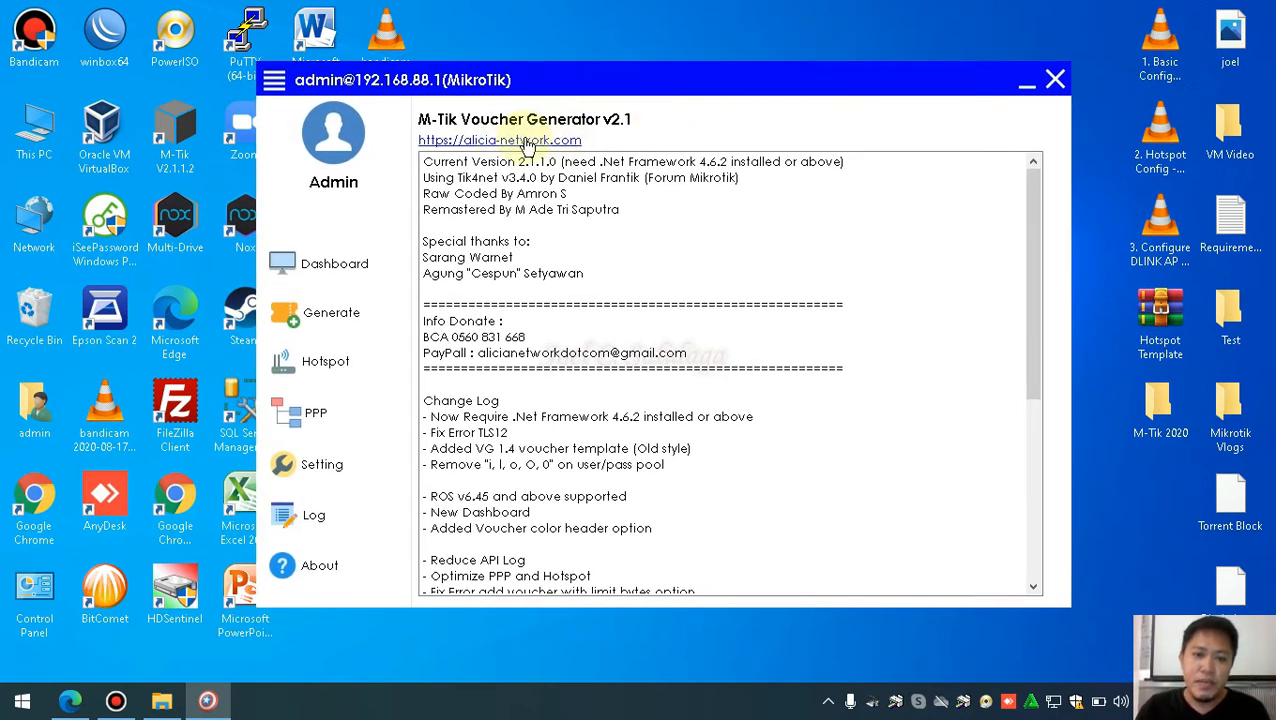
scroll(650, 245, down, 2)
scroll(657, 242, up, 1)
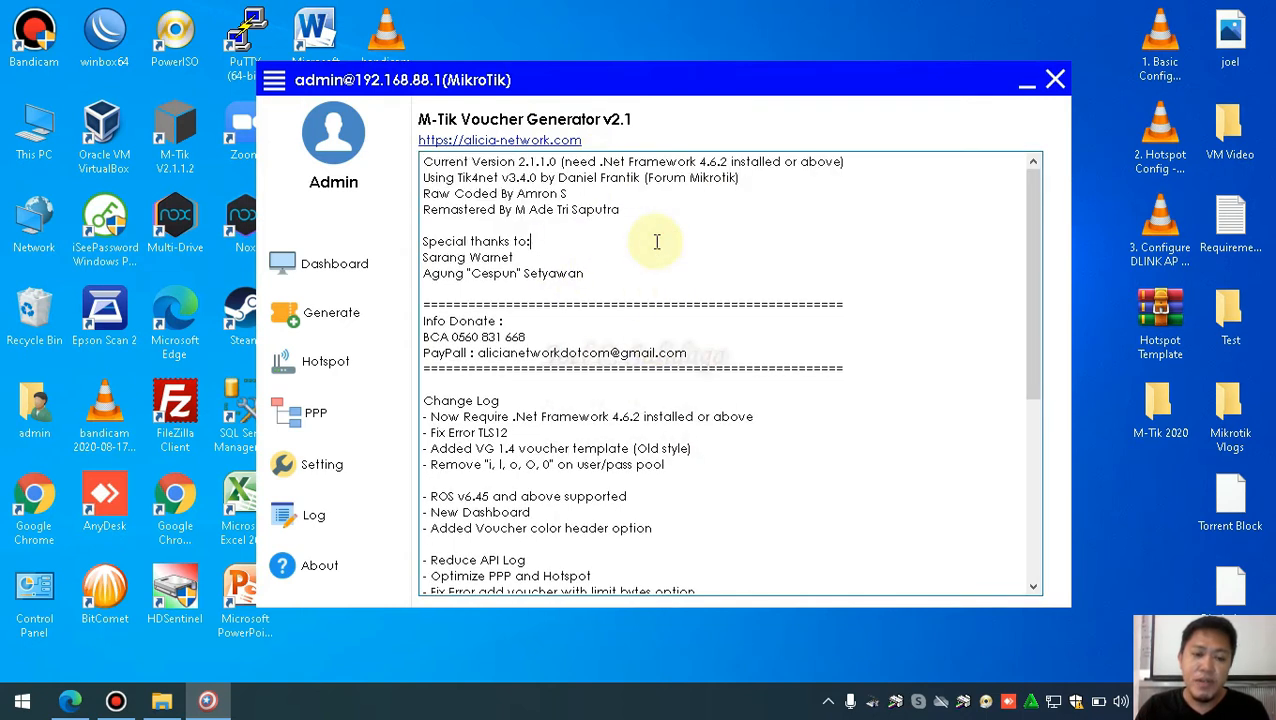
scroll(657, 244, down, 4)
scroll(657, 244, down, 2)
scroll(657, 247, up, 7)
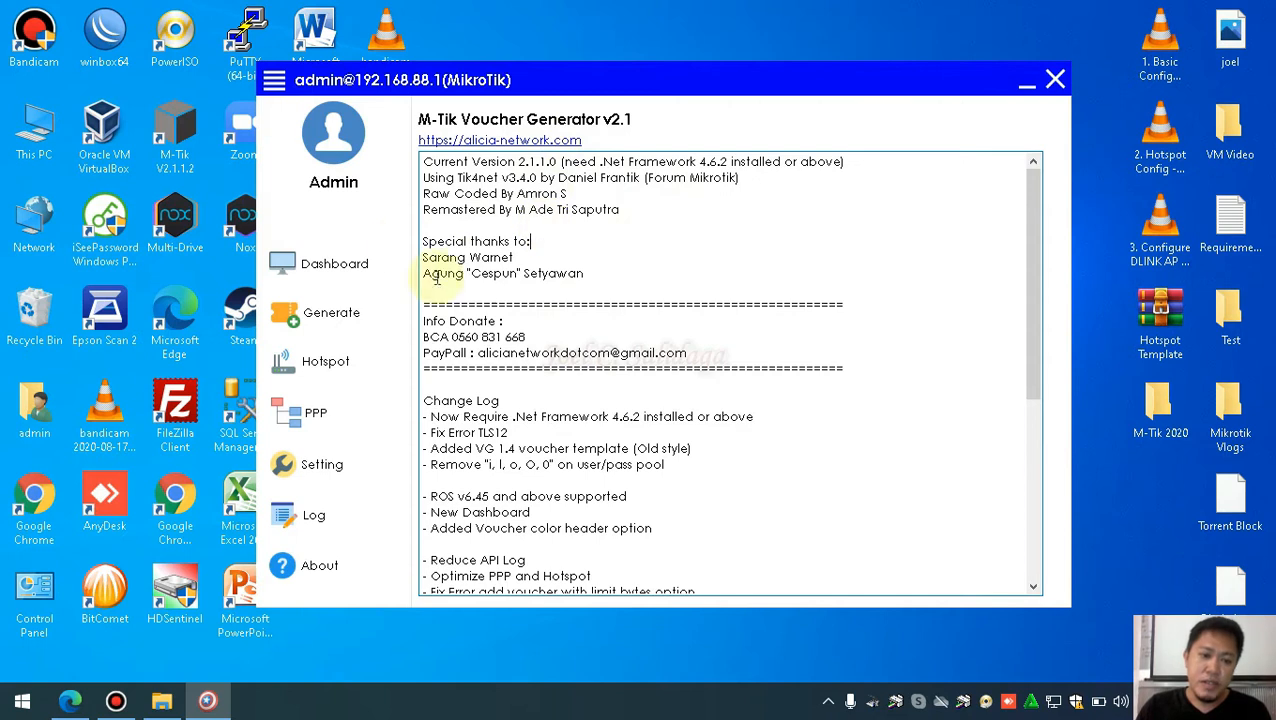
scroll(709, 295, down, 2)
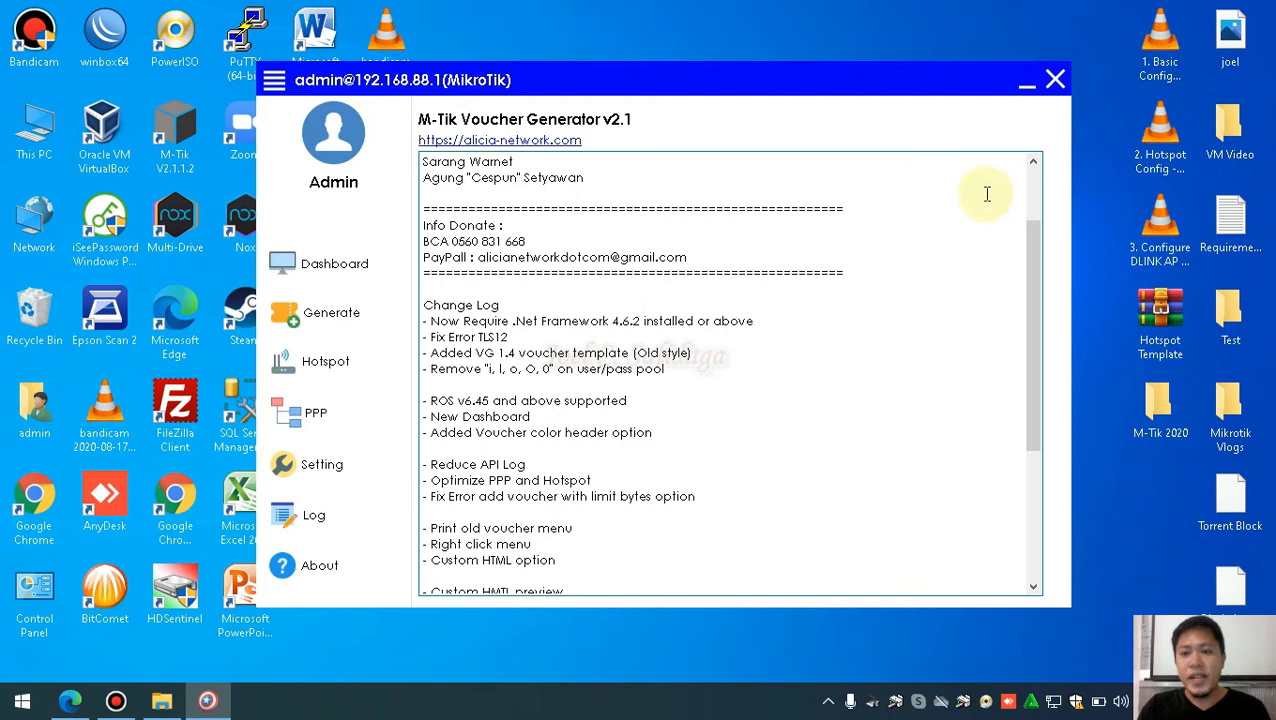
click(1027, 92)
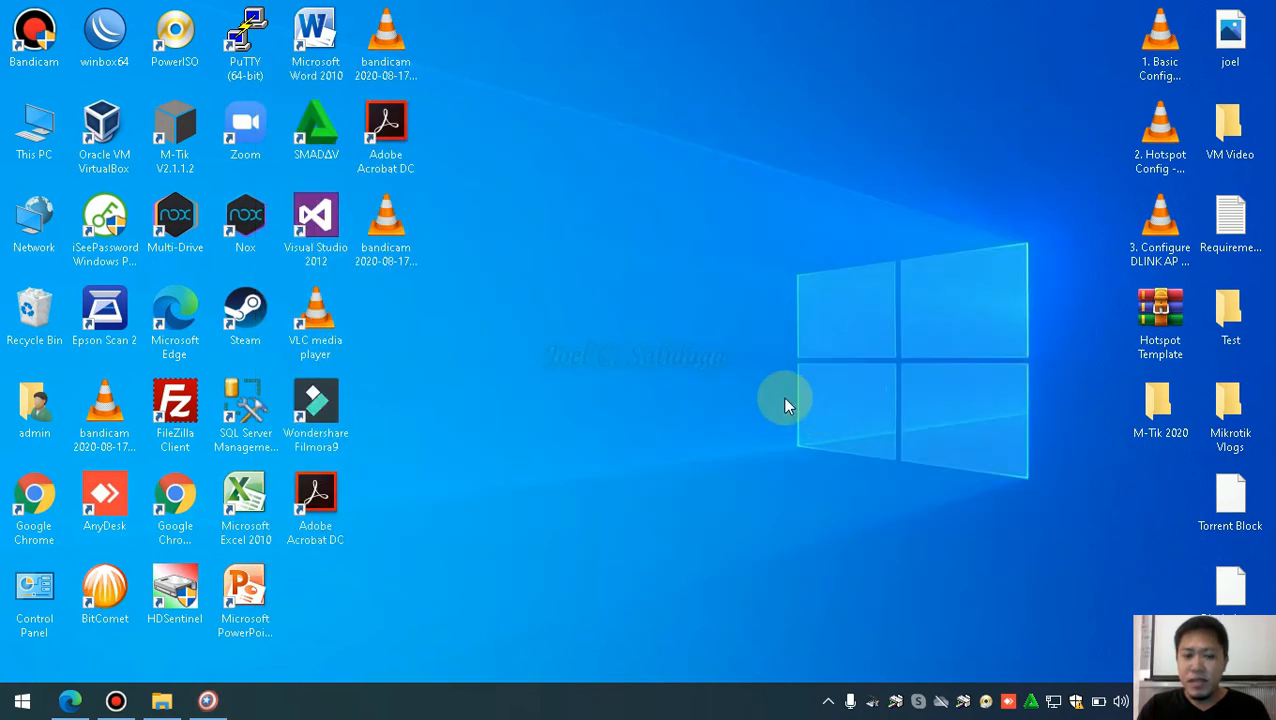
Refresh the desktop, open the Test folder and select the user profile text file
right_click(620, 285)
click(668, 336)
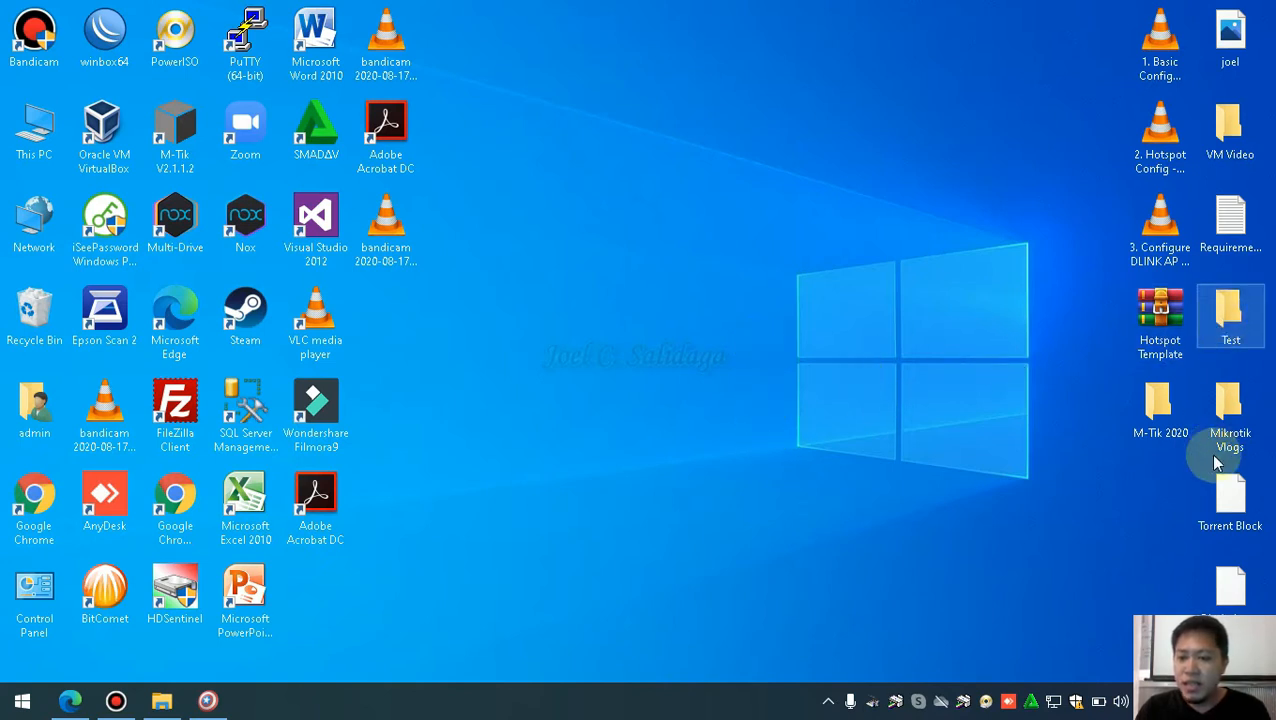
click(1232, 312)
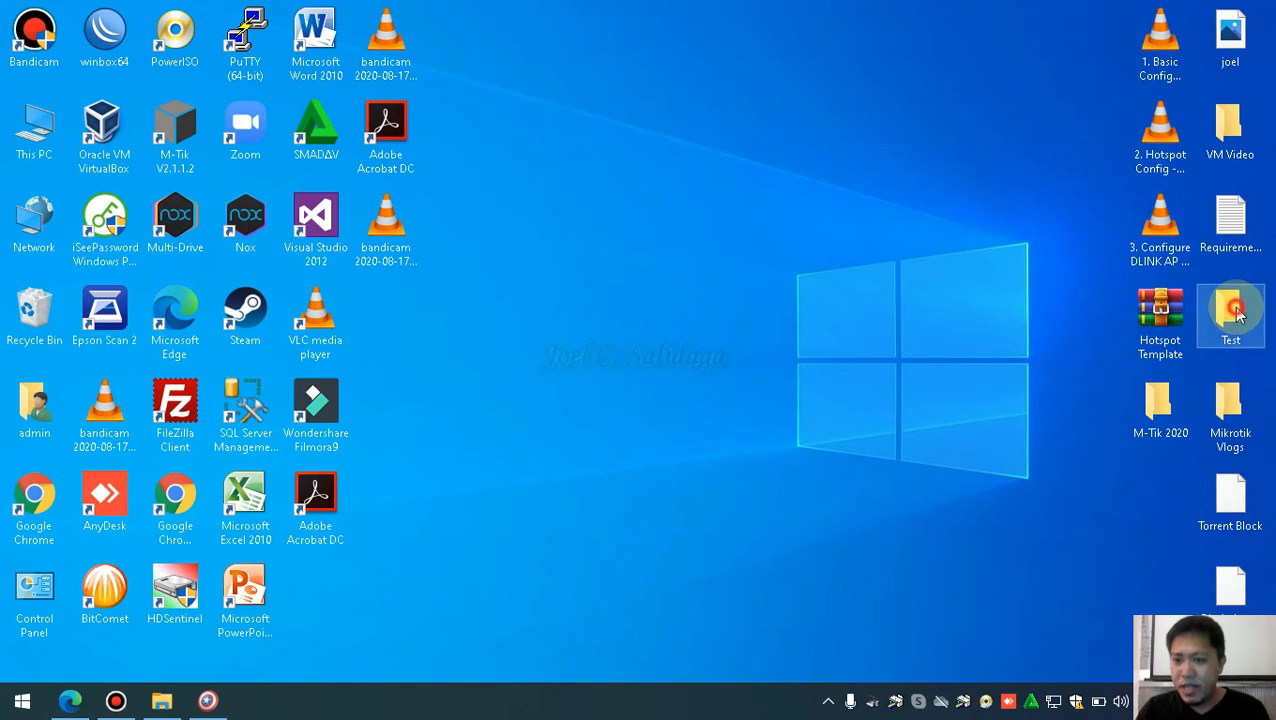
double_click(1232, 312)
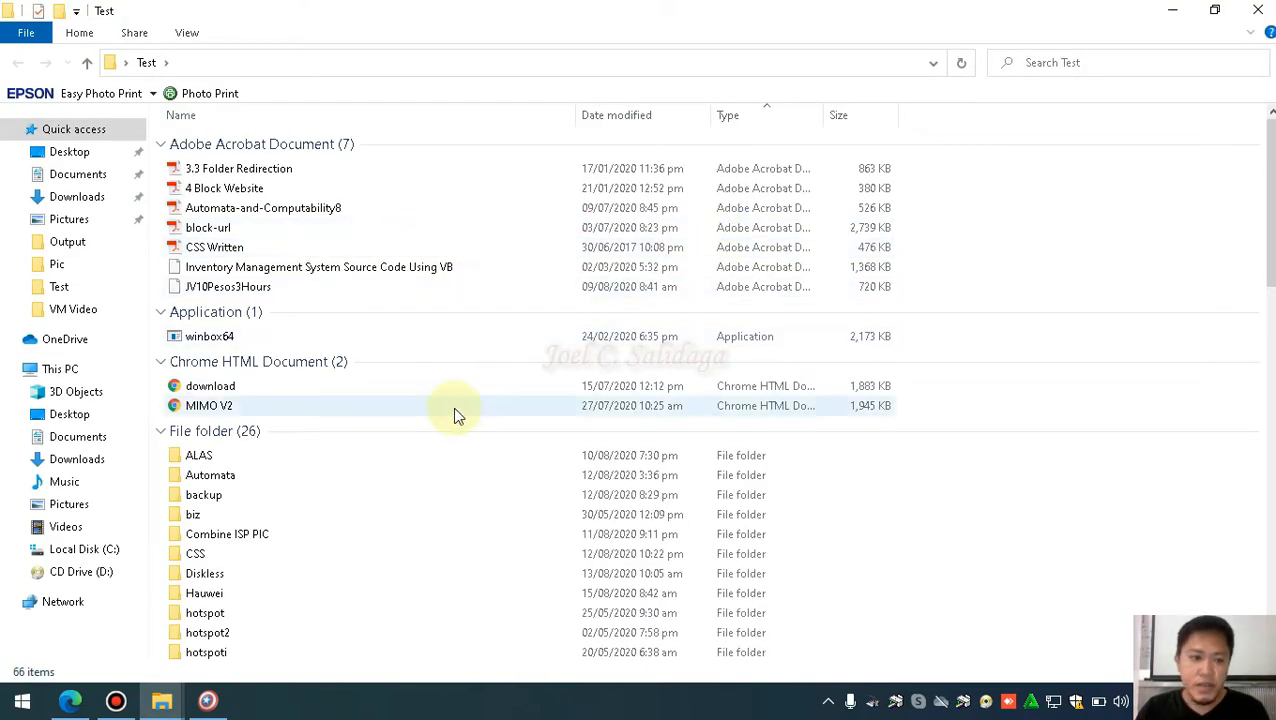
scroll(449, 411, down, 13)
scroll(449, 411, down, 5)
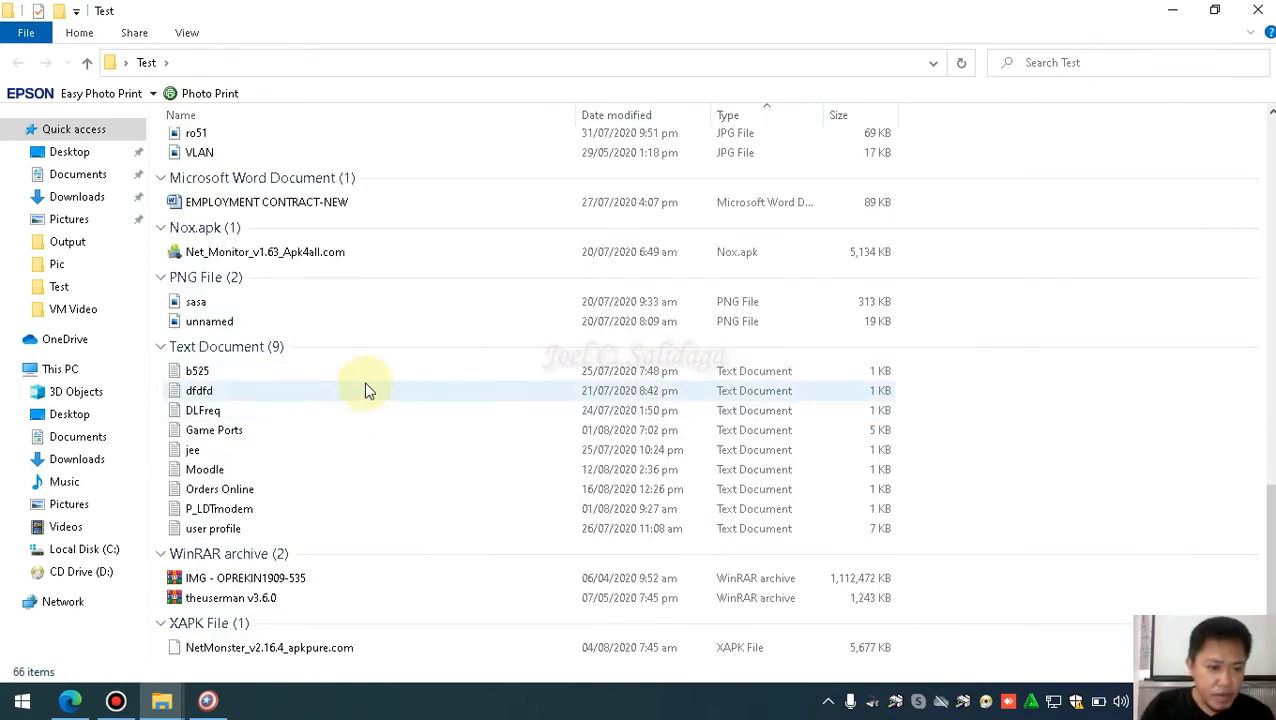
click(252, 526)
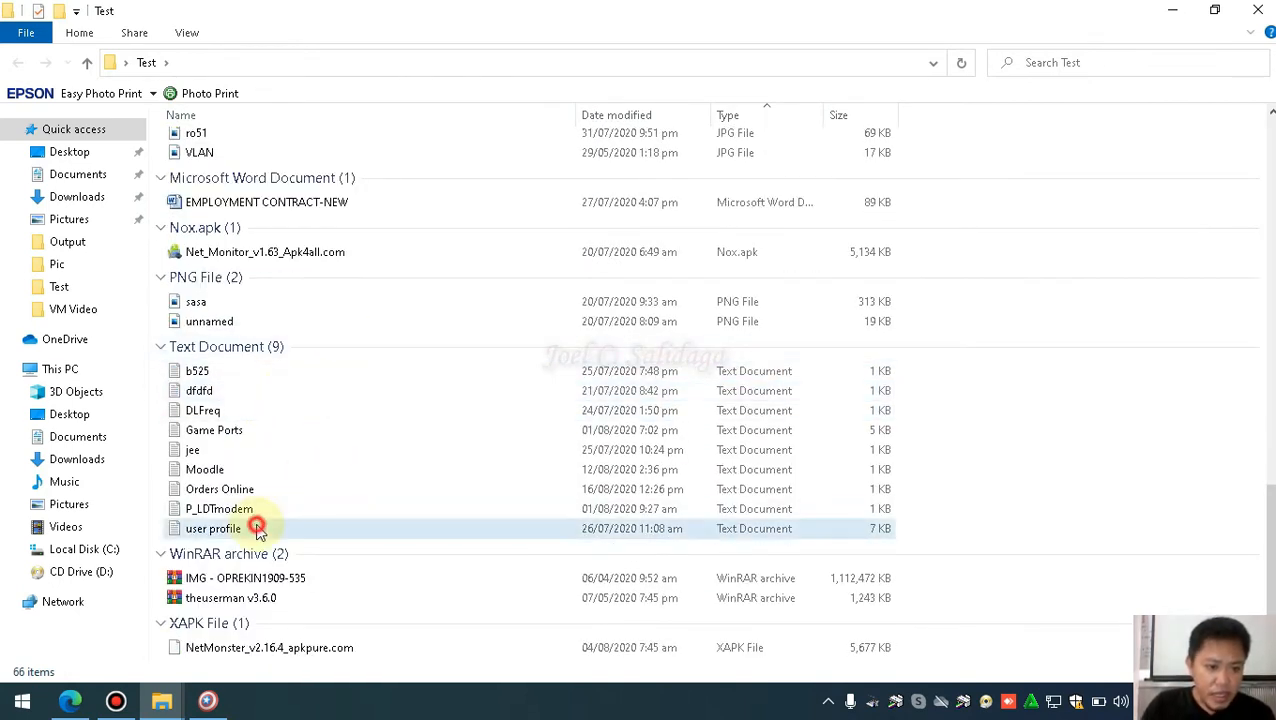
Paste user profile onto the desktop, move it to the right side, and open it in Notepad
click(1173, 11)
key(ctrl+v)
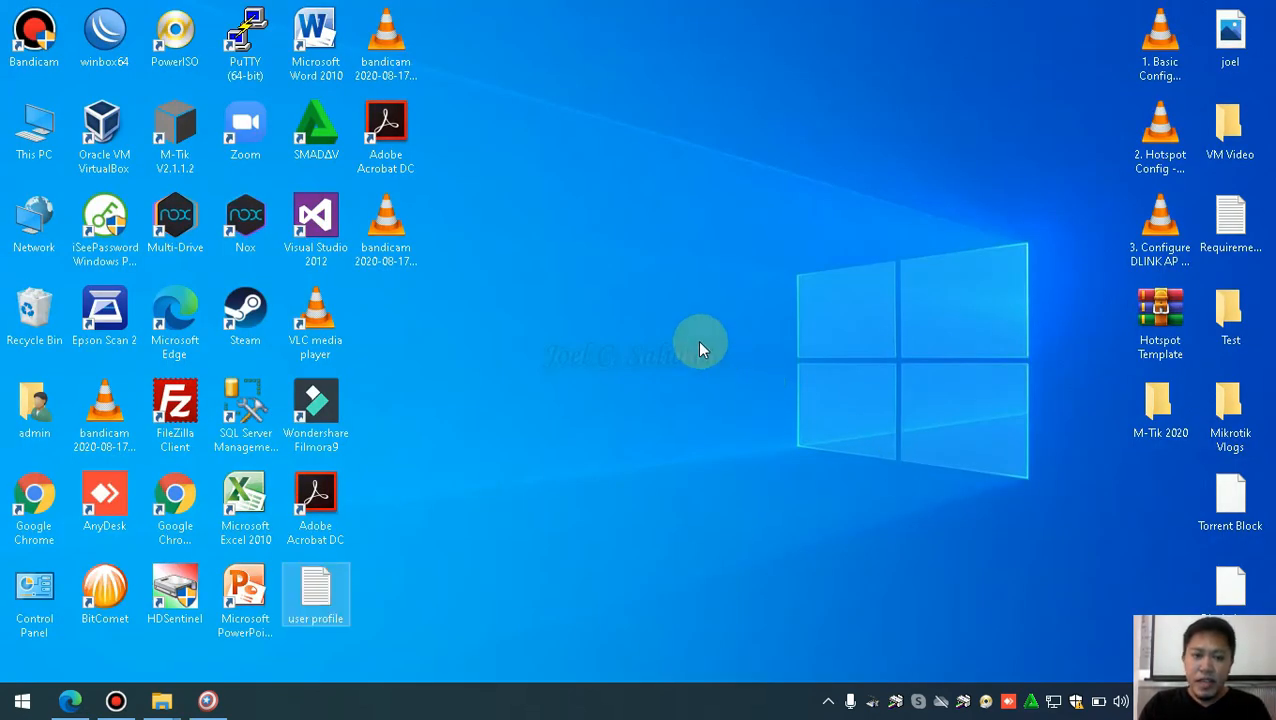
drag(315, 592, 1160, 495)
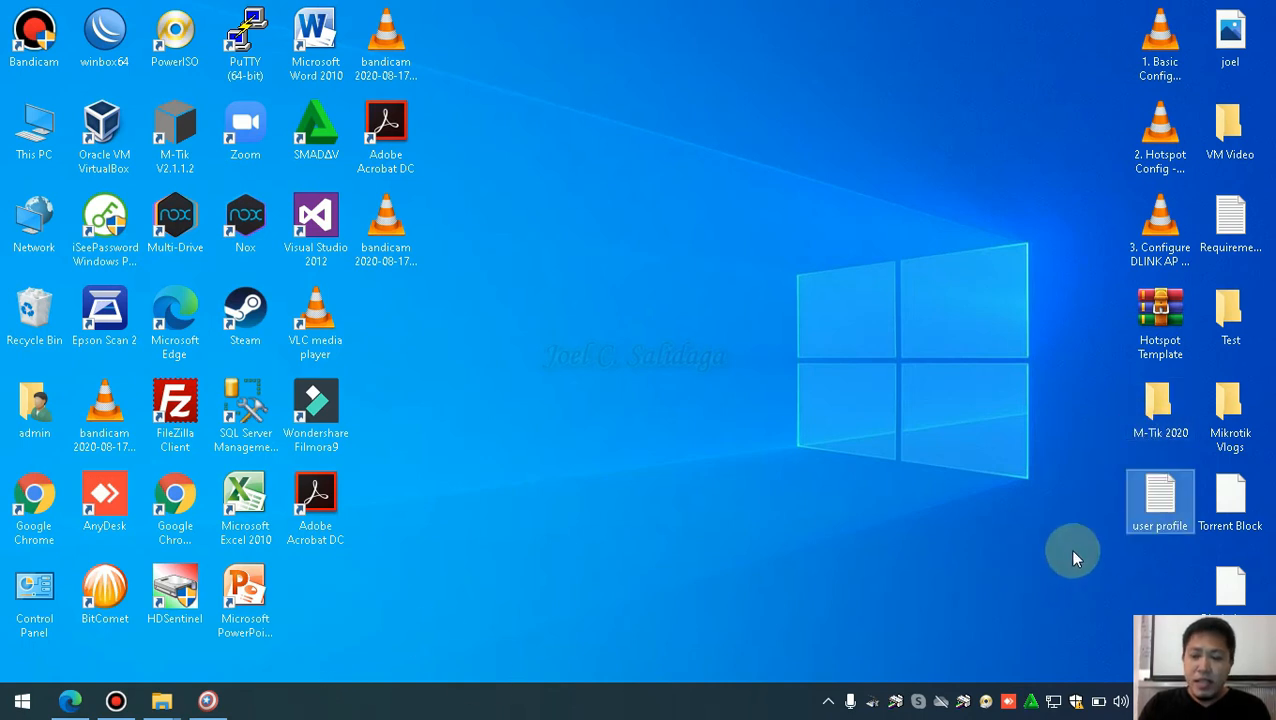
click(1146, 520)
double_click(1146, 520)
Maximize Notepad and set the font size to 10
click(985, 222)
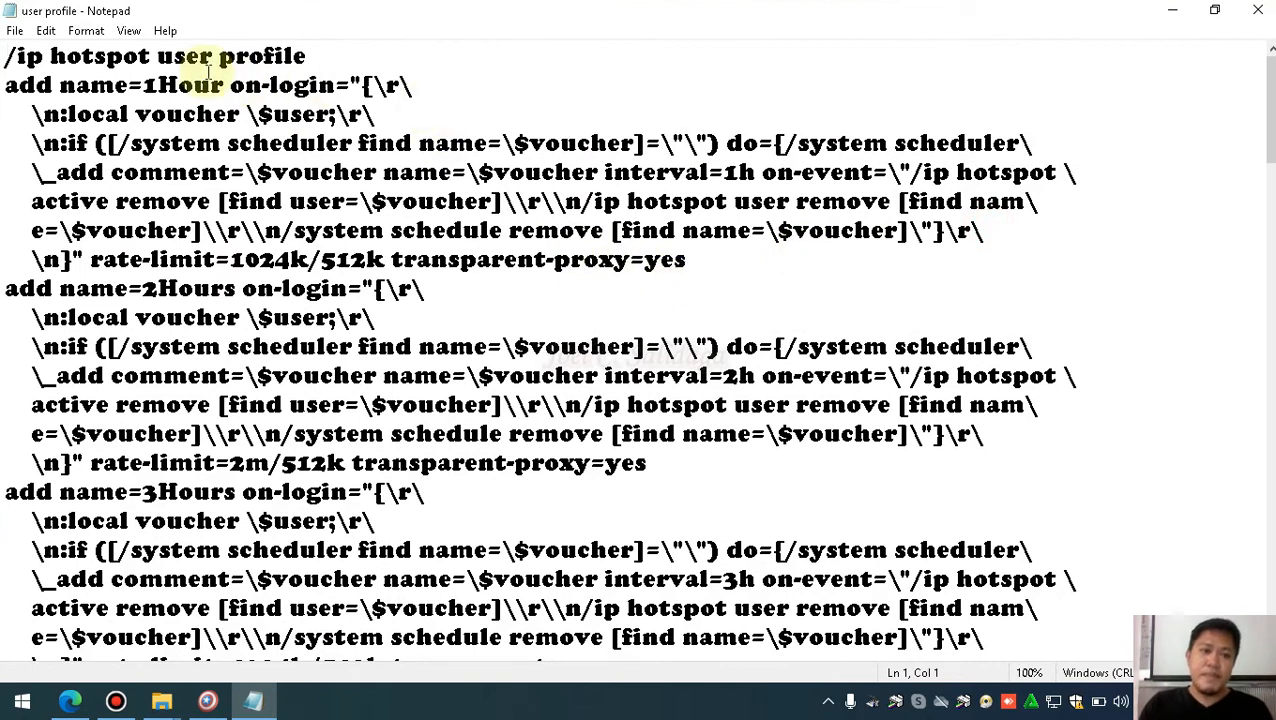
click(128, 31)
click(85, 31)
click(85, 31)
click(105, 74)
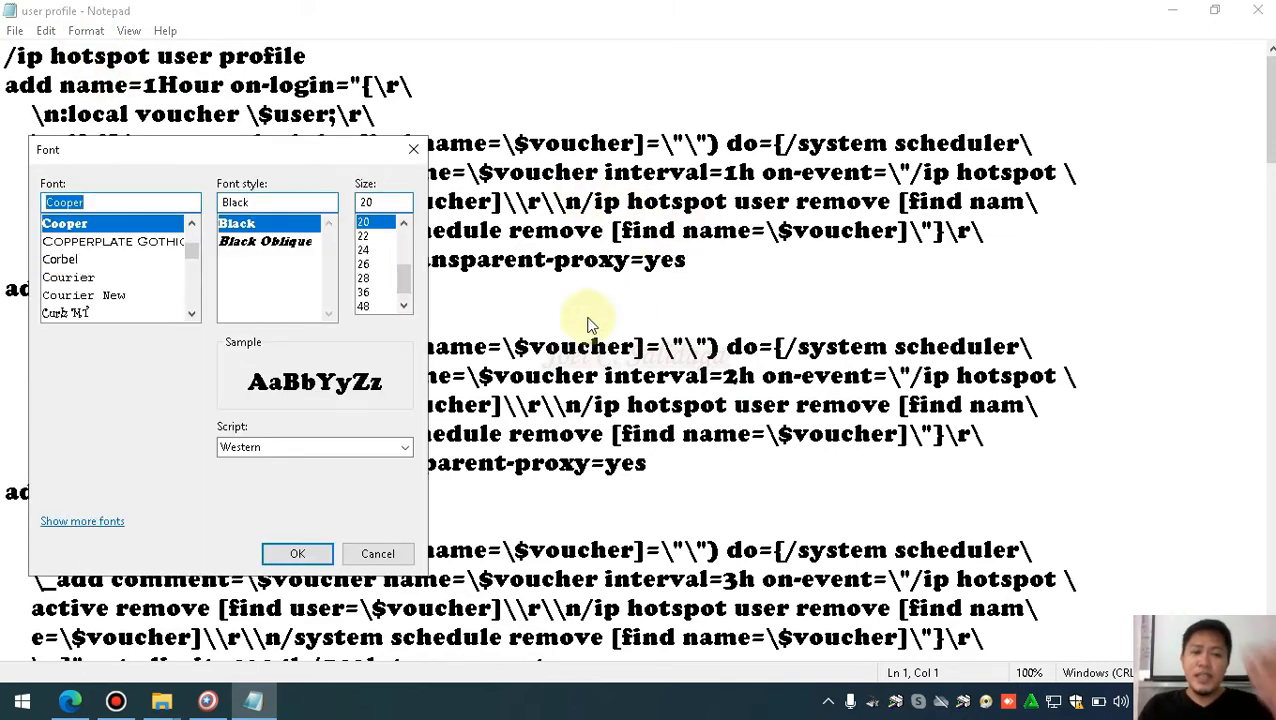
drag(407, 287, 409, 246)
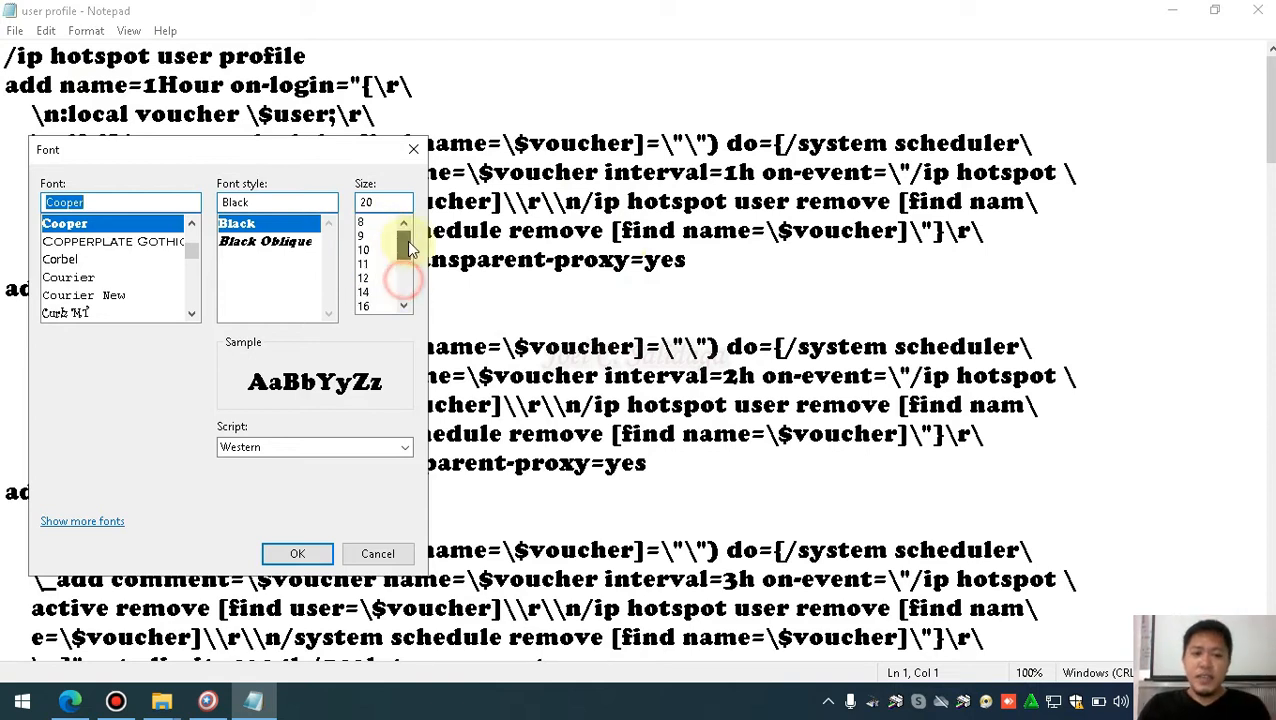
click(365, 250)
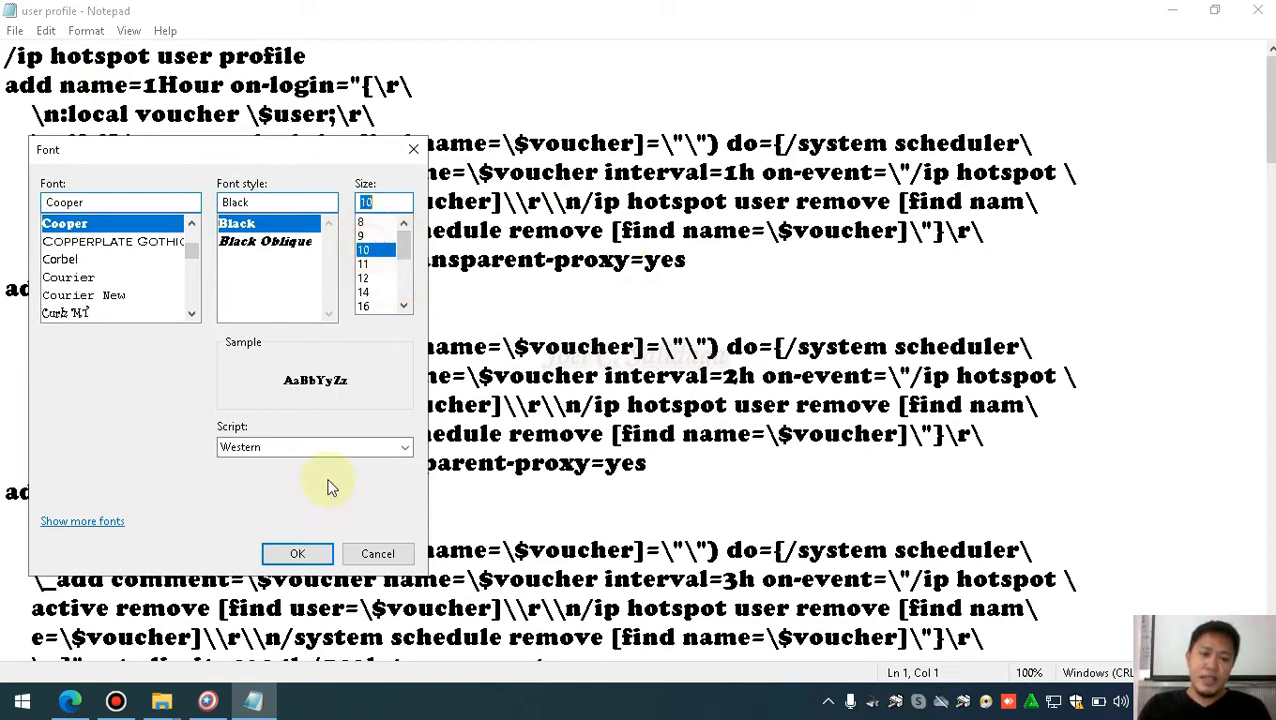
click(295, 553)
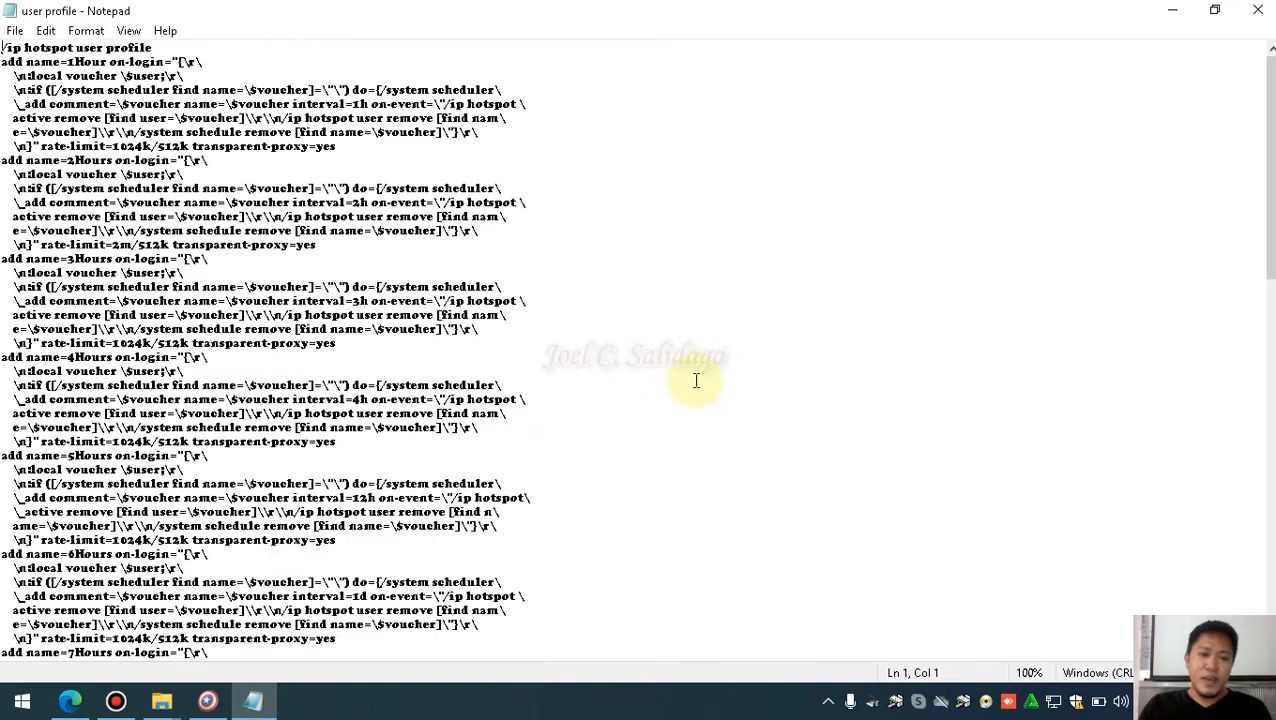
Change the Notepad font to Courier New
click(90, 31)
click(130, 74)
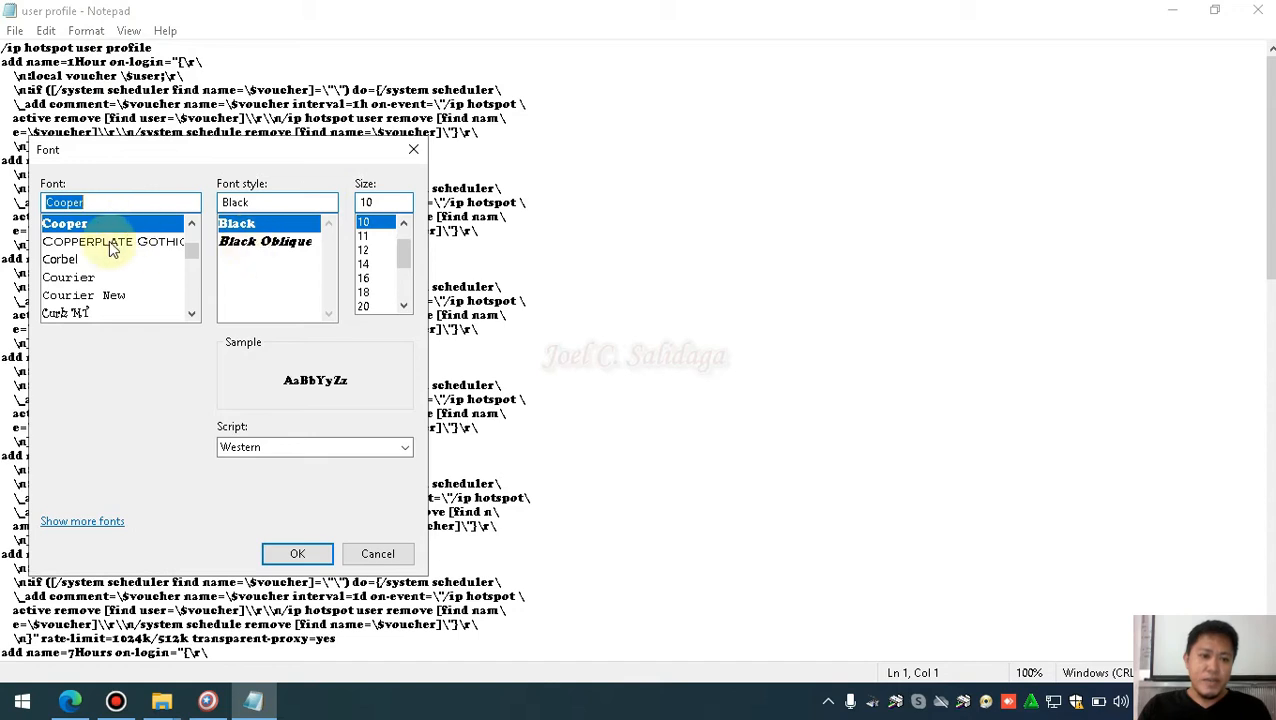
click(85, 295)
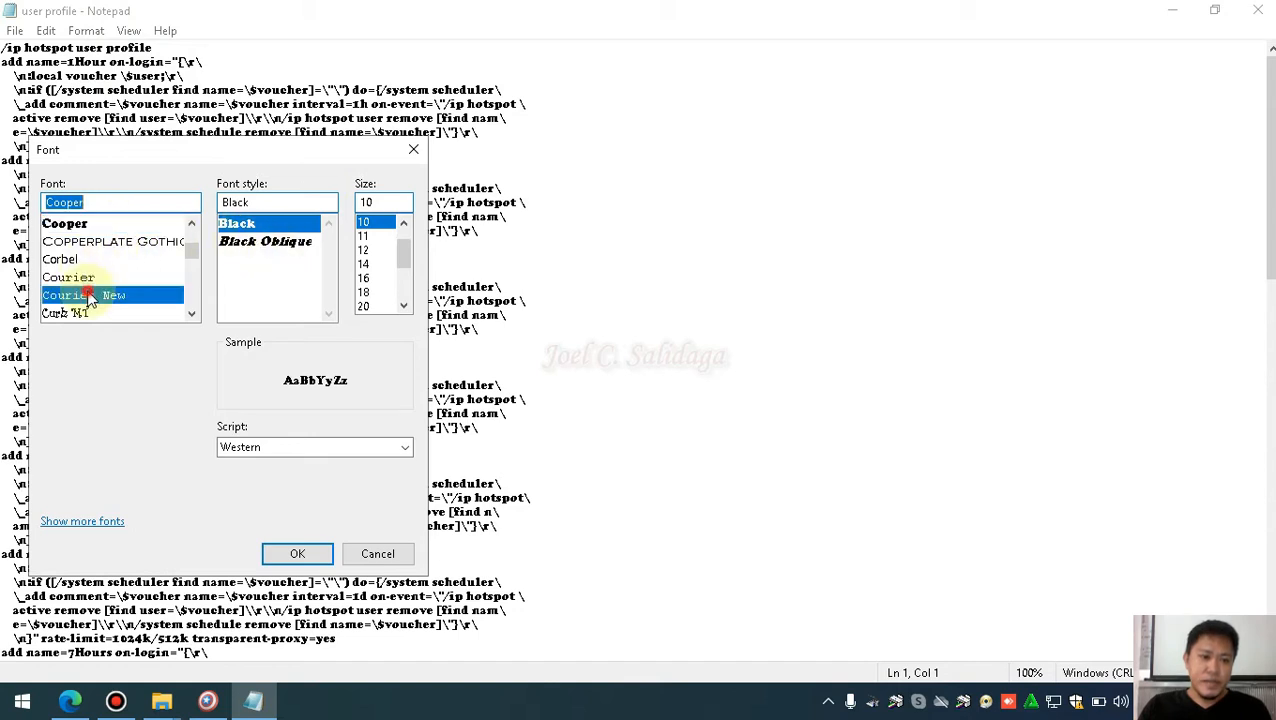
click(298, 554)
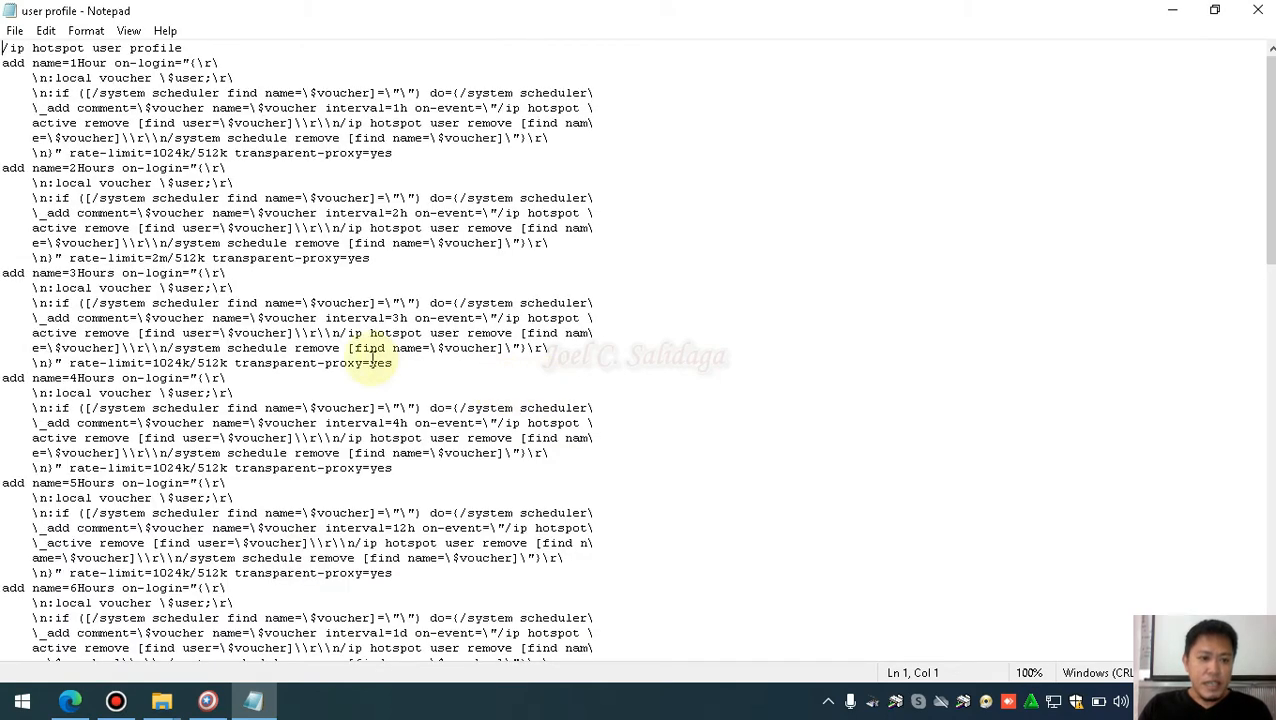
Select the /ip hotspot user profile heading line
drag(184, 48, 16, 48)
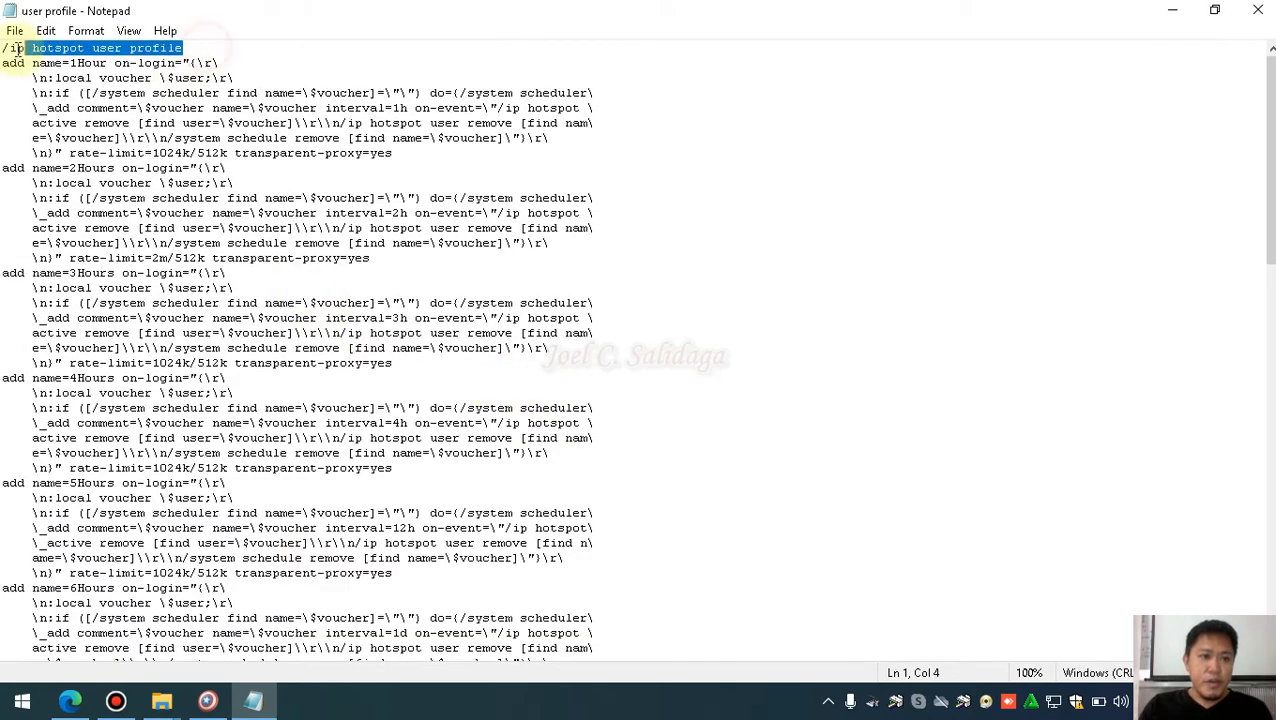
click(282, 70)
drag(191, 49, 4, 48)
click(242, 46)
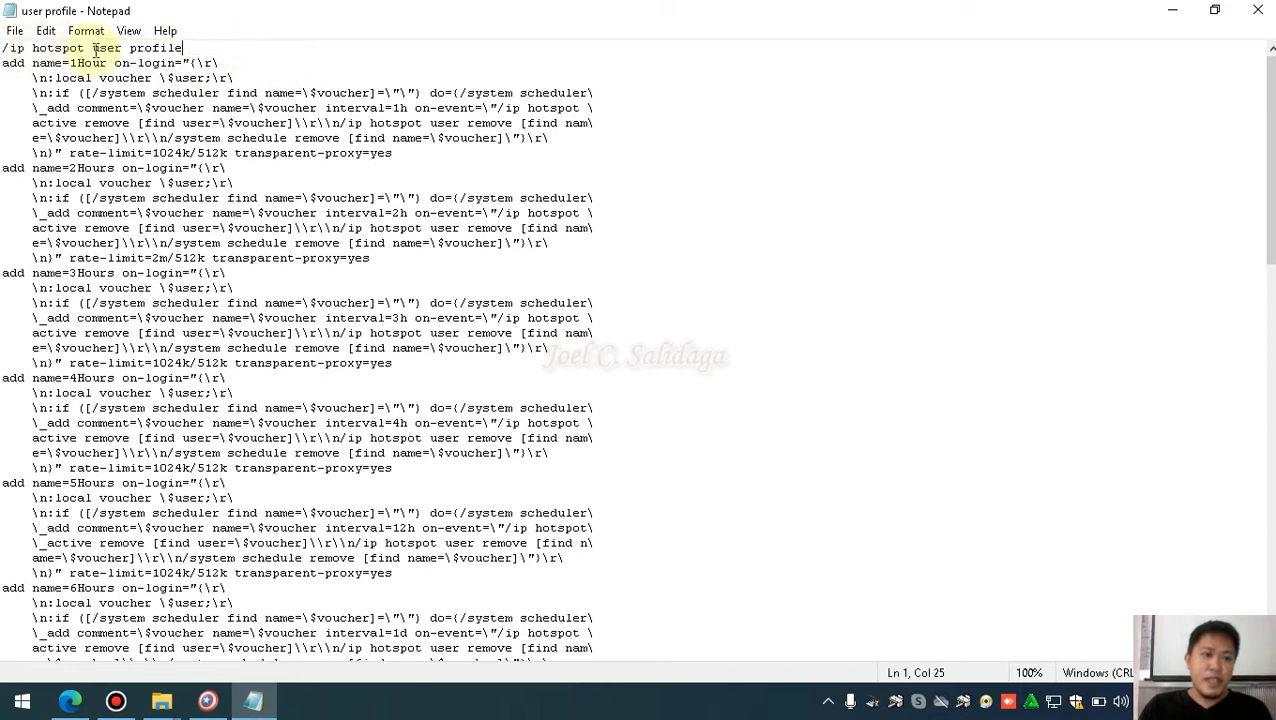
drag(205, 48, 3, 48)
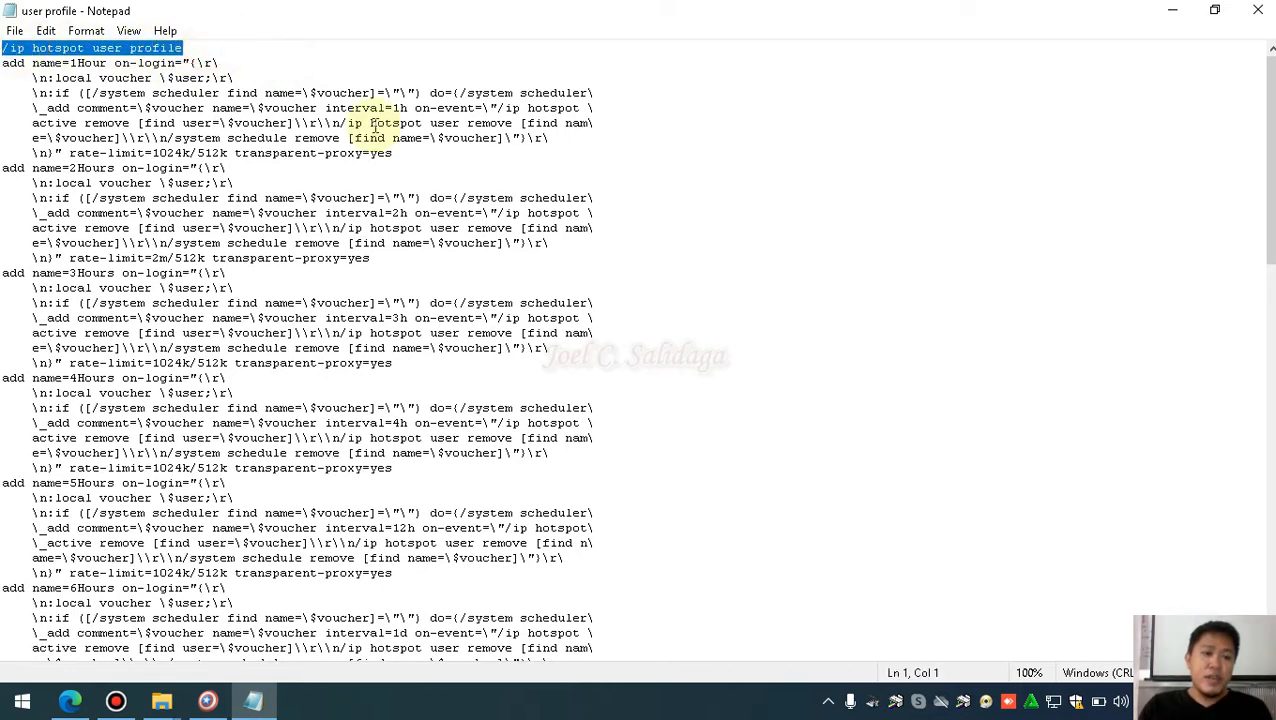
Insert blank lines after each profile block from 1Hour through 11Hours
click(405, 153)
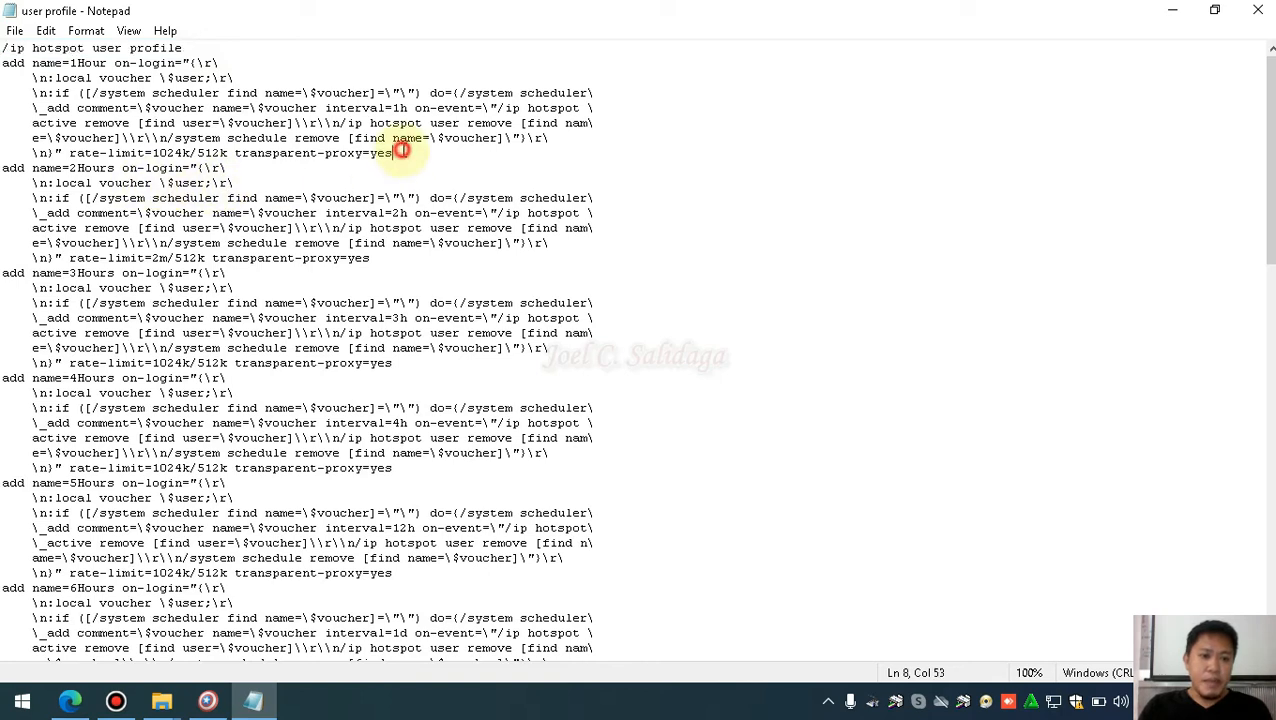
key(Return)
scroll(330, 240, down, 1)
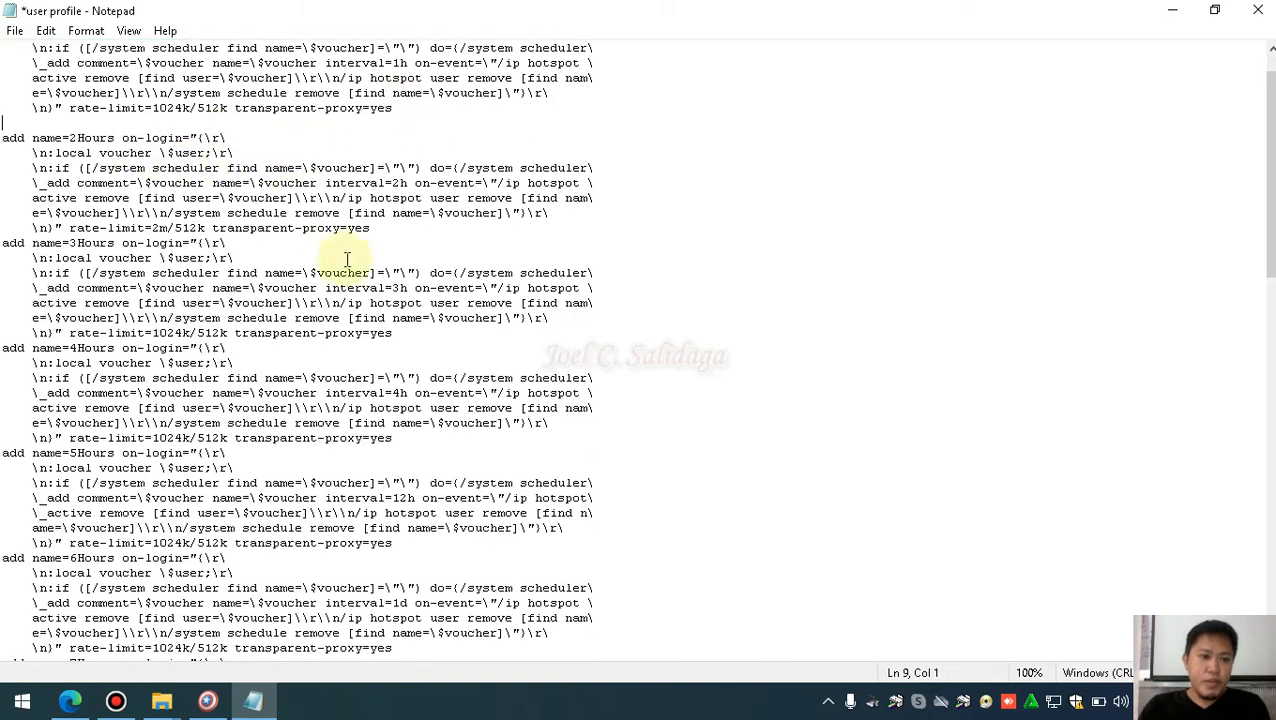
click(376, 229)
key(Return)
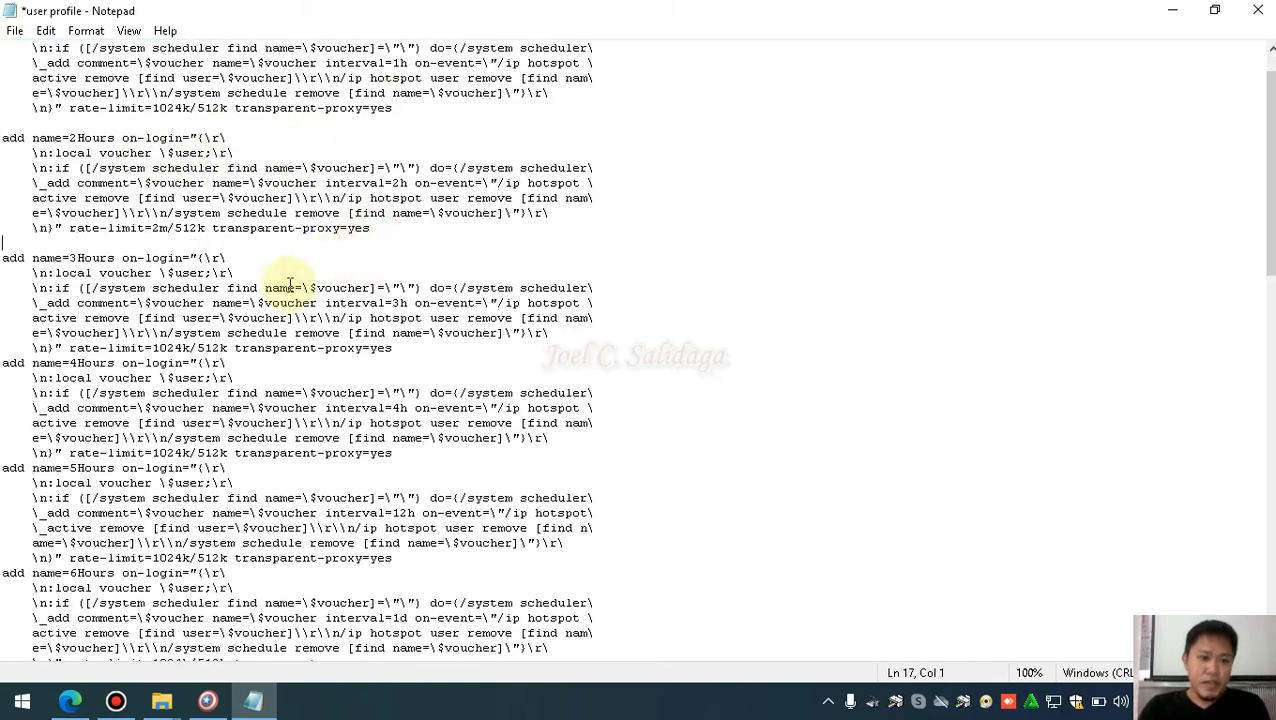
click(400, 348)
key(Return)
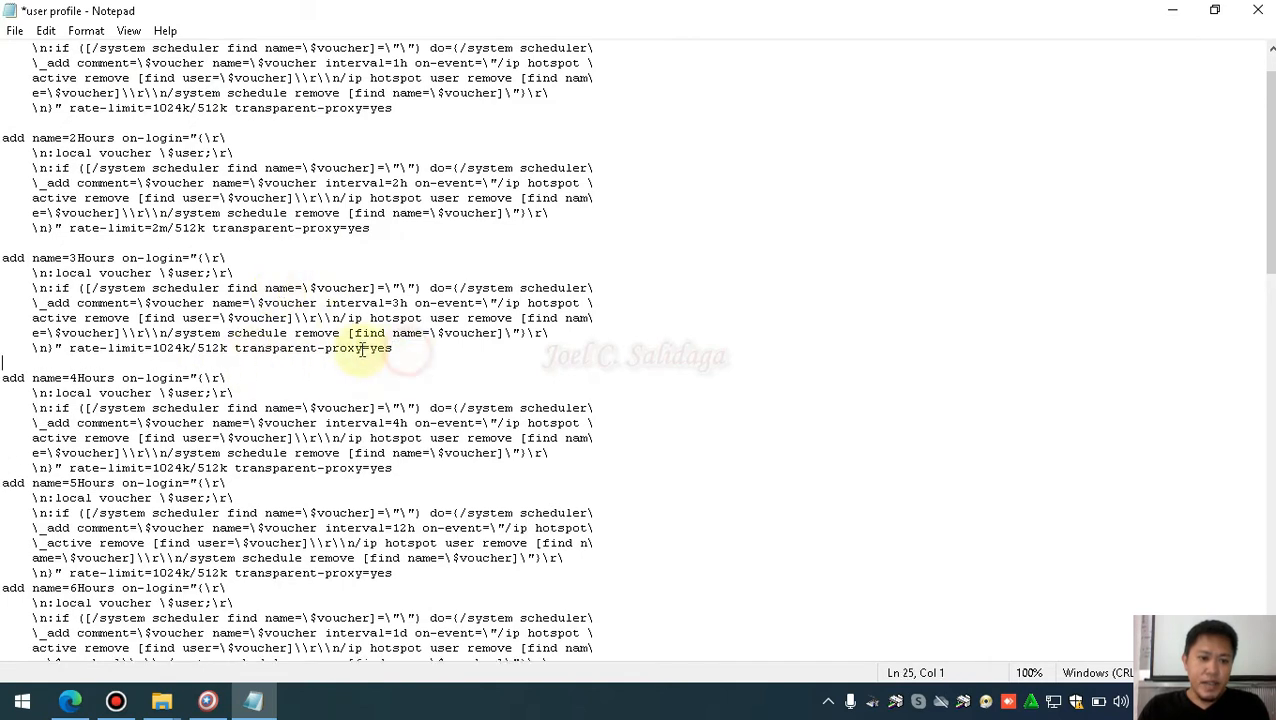
scroll(330, 370, down, 2)
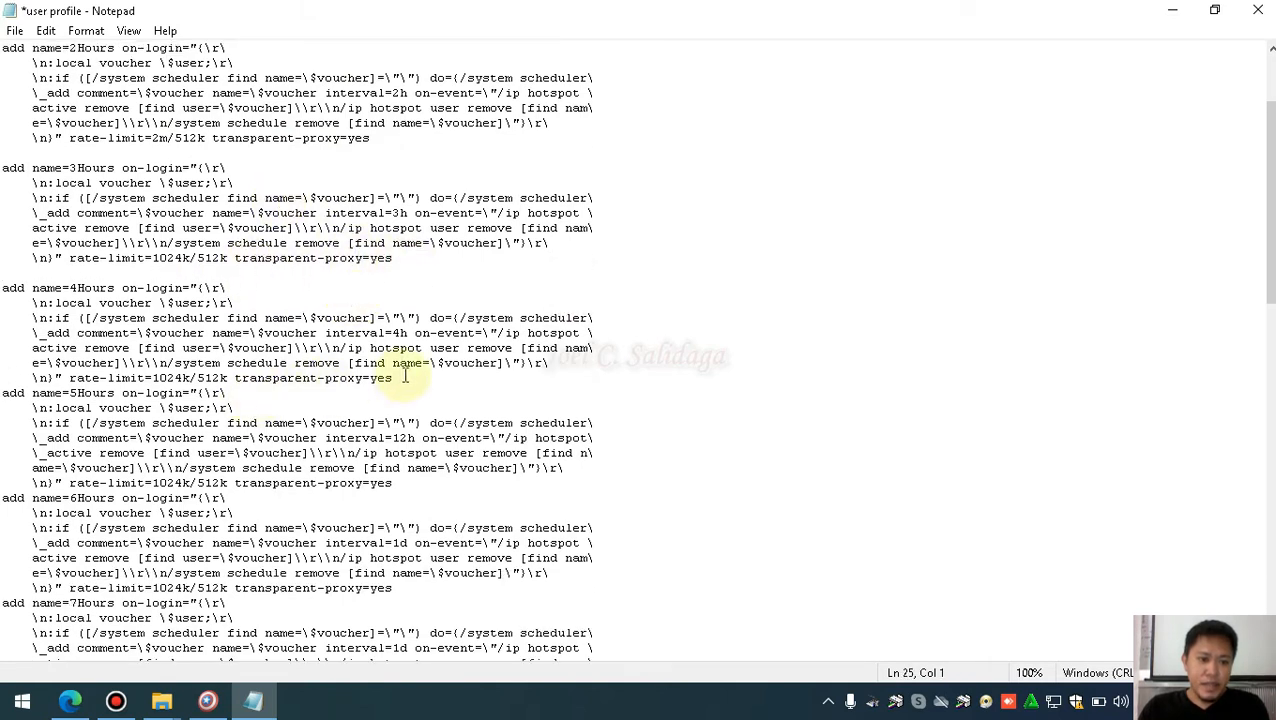
key(Return)
scroll(360, 395, down, 2)
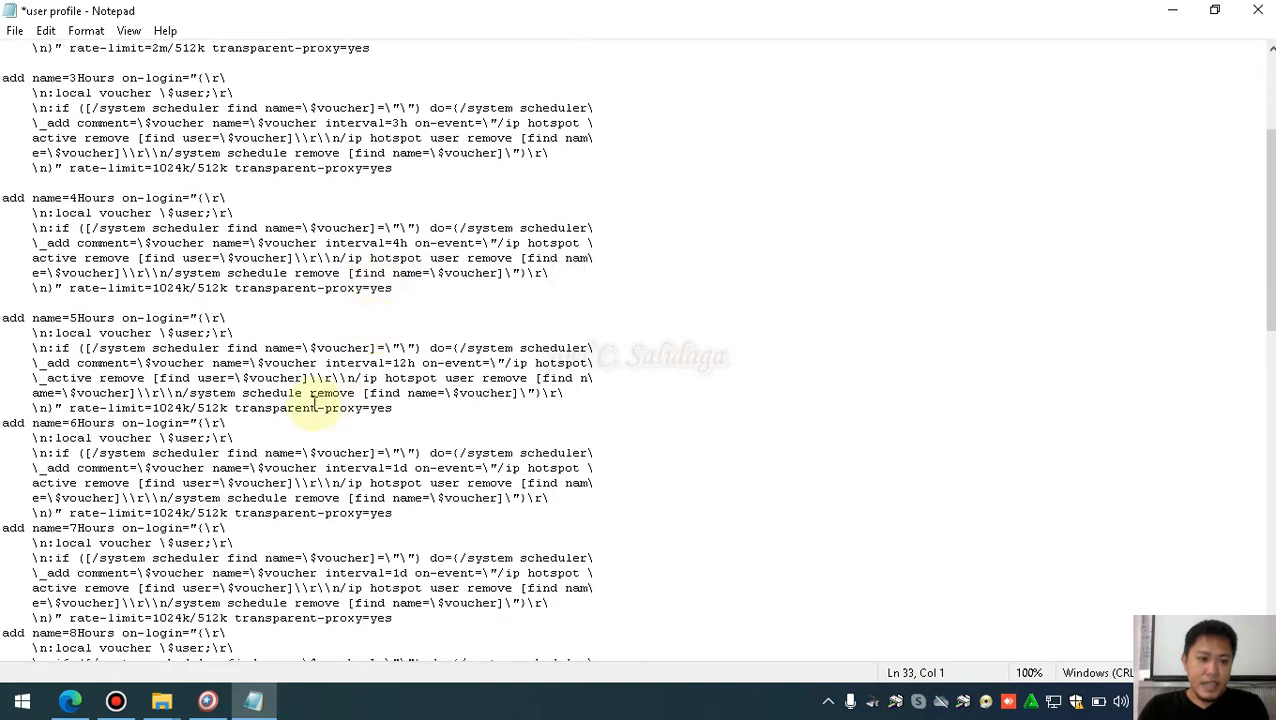
click(413, 407)
key(Return)
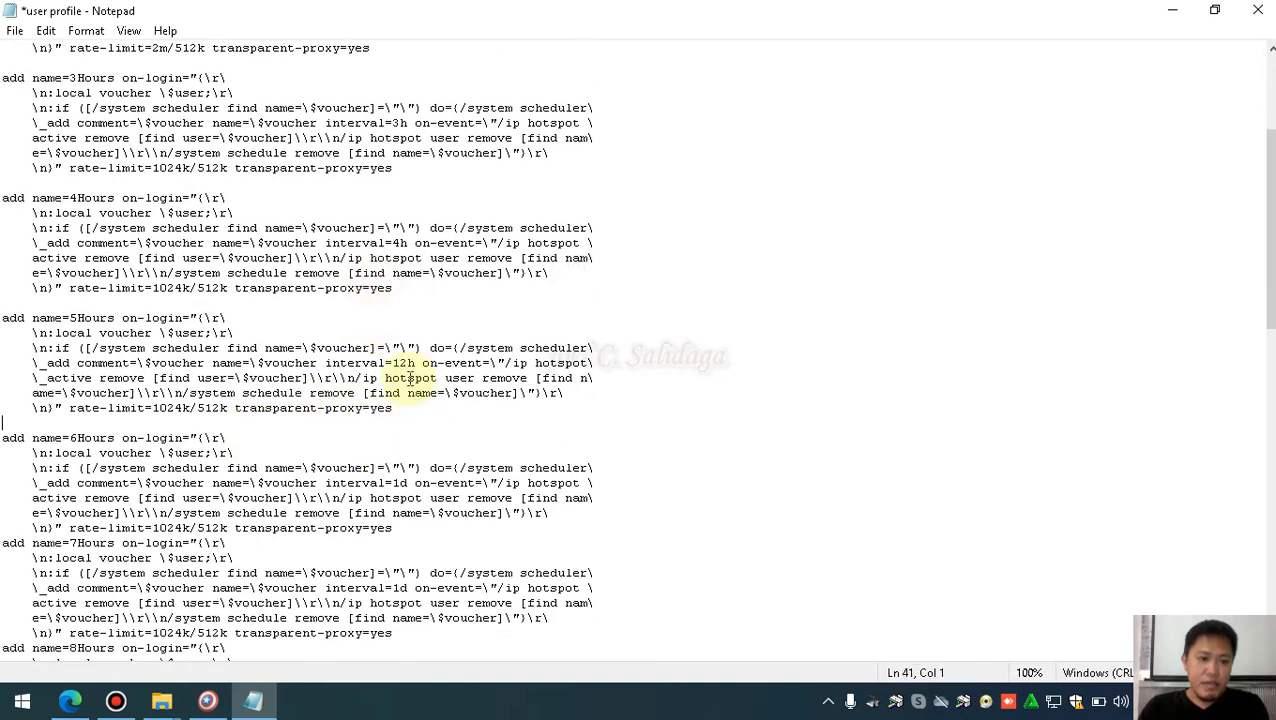
scroll(410, 378, down, 2)
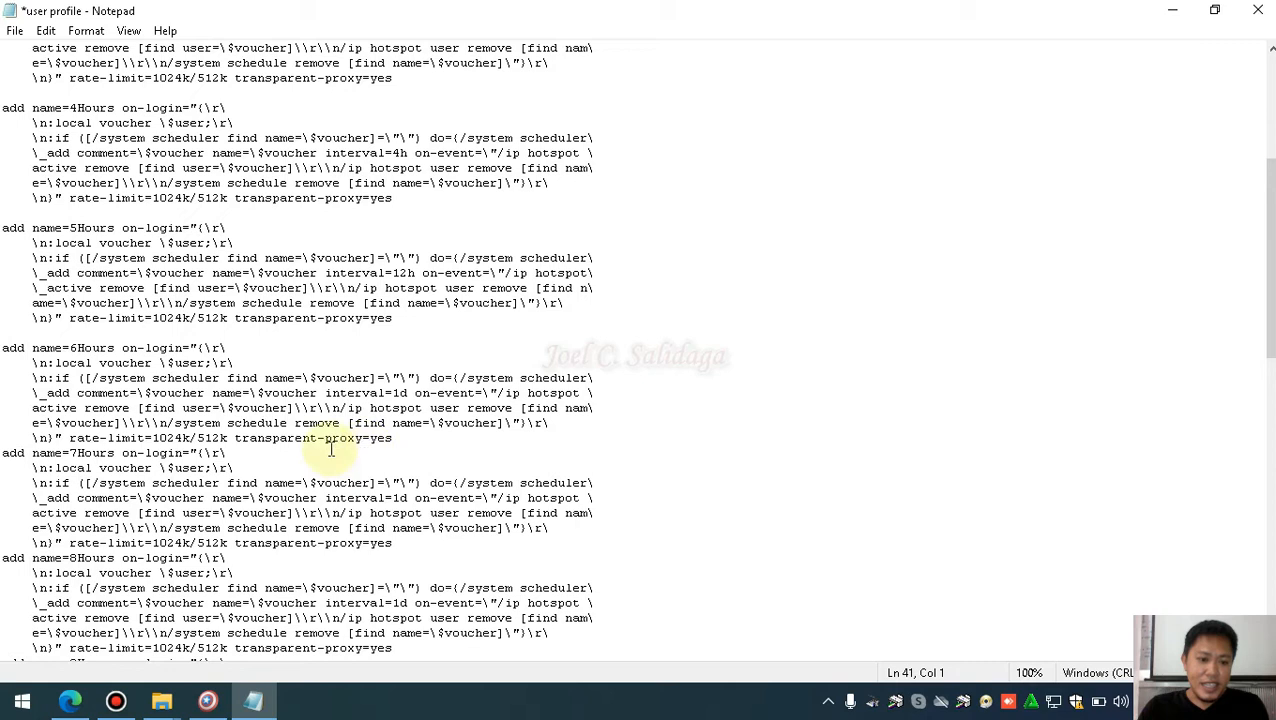
key(Return)
scroll(399, 440, down, 2)
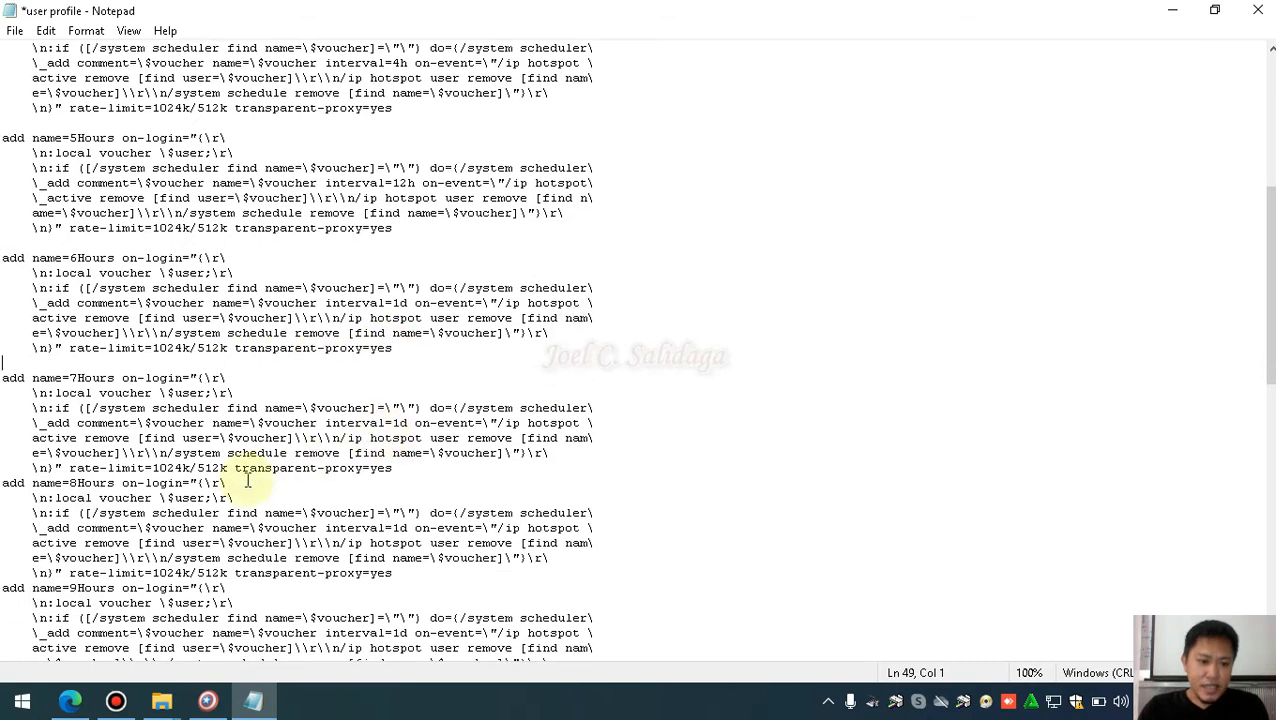
key(Return)
scroll(400, 460, down, 2)
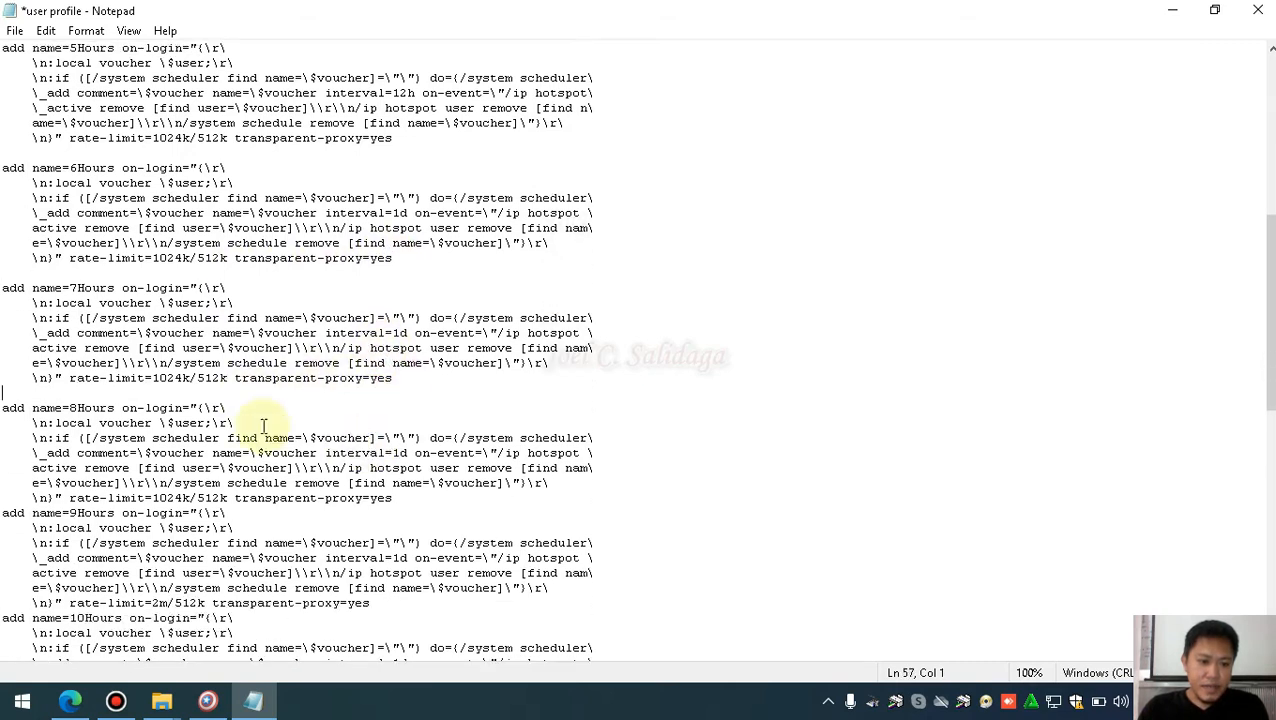
click(408, 499)
key(Return)
scroll(360, 470, down, 3)
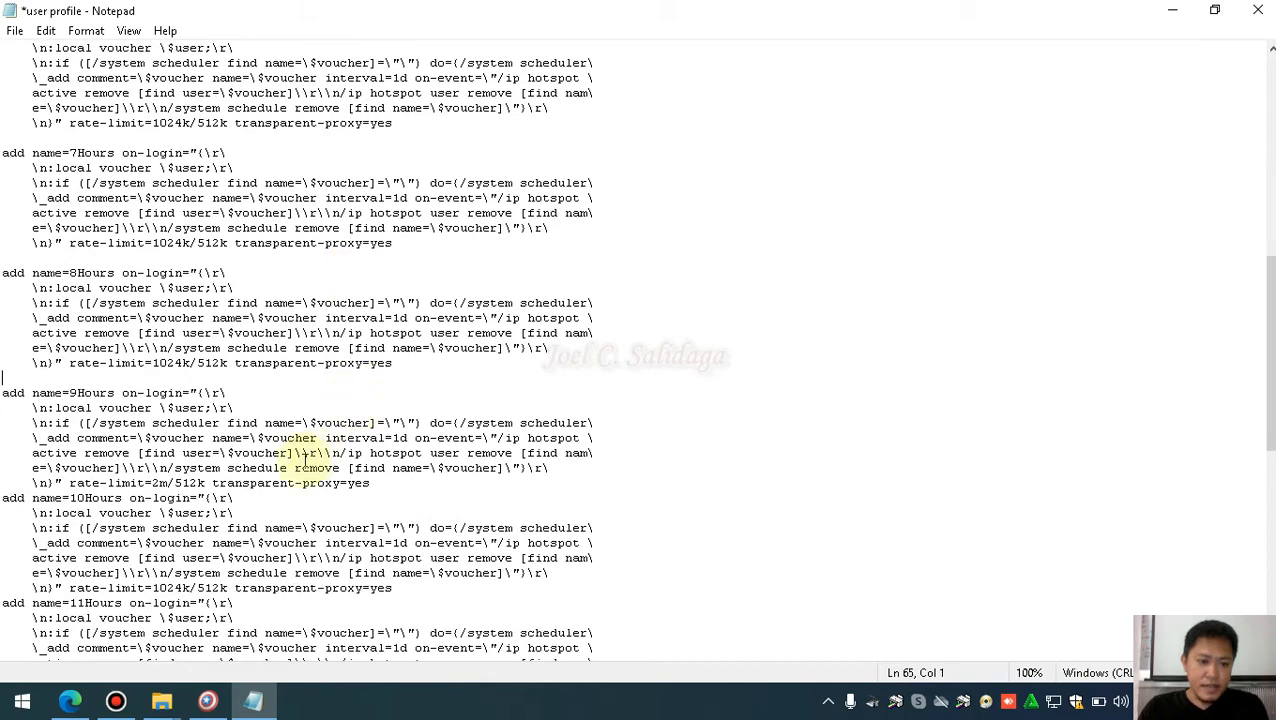
key(Return)
scroll(380, 470, down, 2)
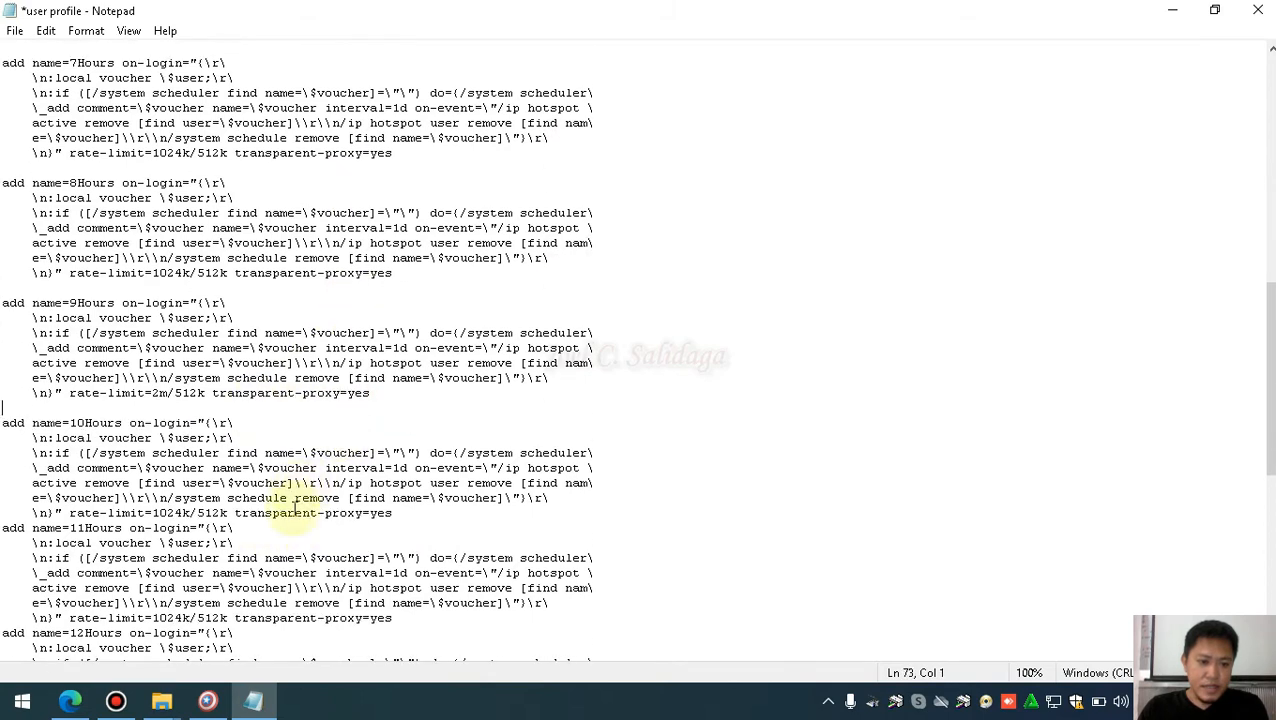
key(Return)
scroll(405, 470, down, 3)
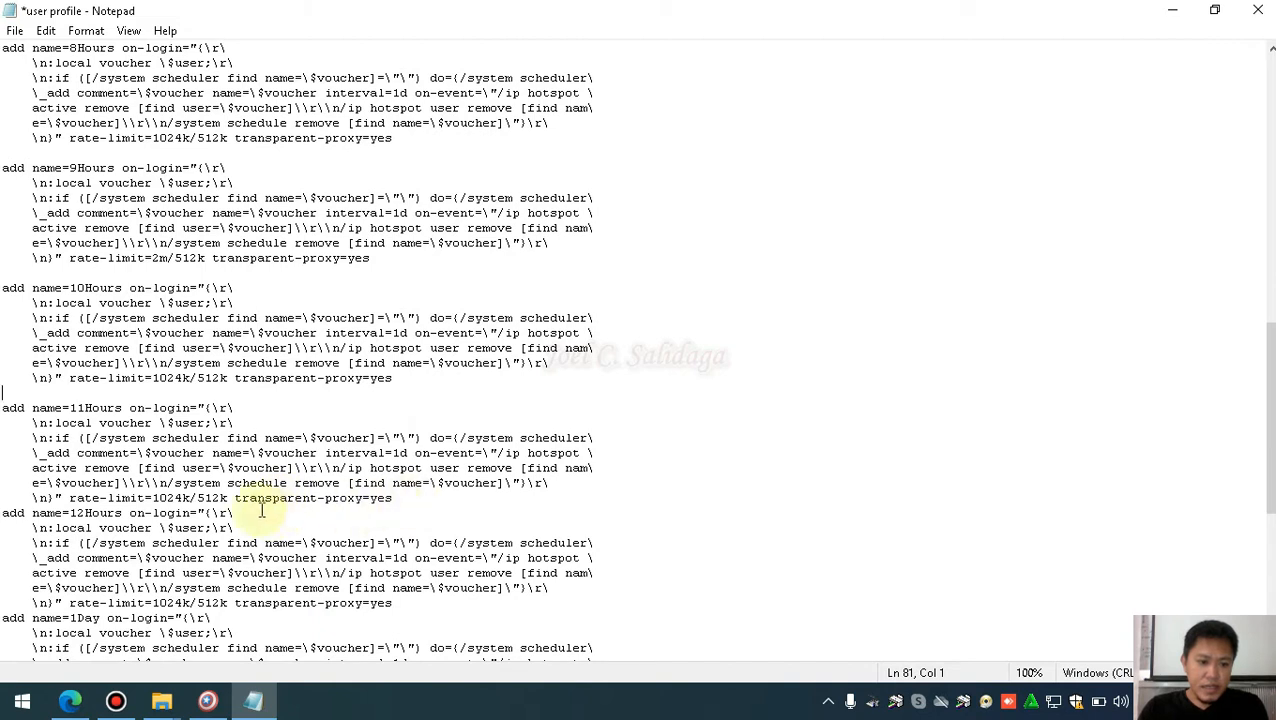
key(Return)
scroll(425, 491, down, 3)
Add blank lines after the 12Hours, 1Day, 15Days and 1Month blocks
click(404, 483)
key(Return)
scroll(394, 485, down, 3)
click(392, 483)
key(Return)
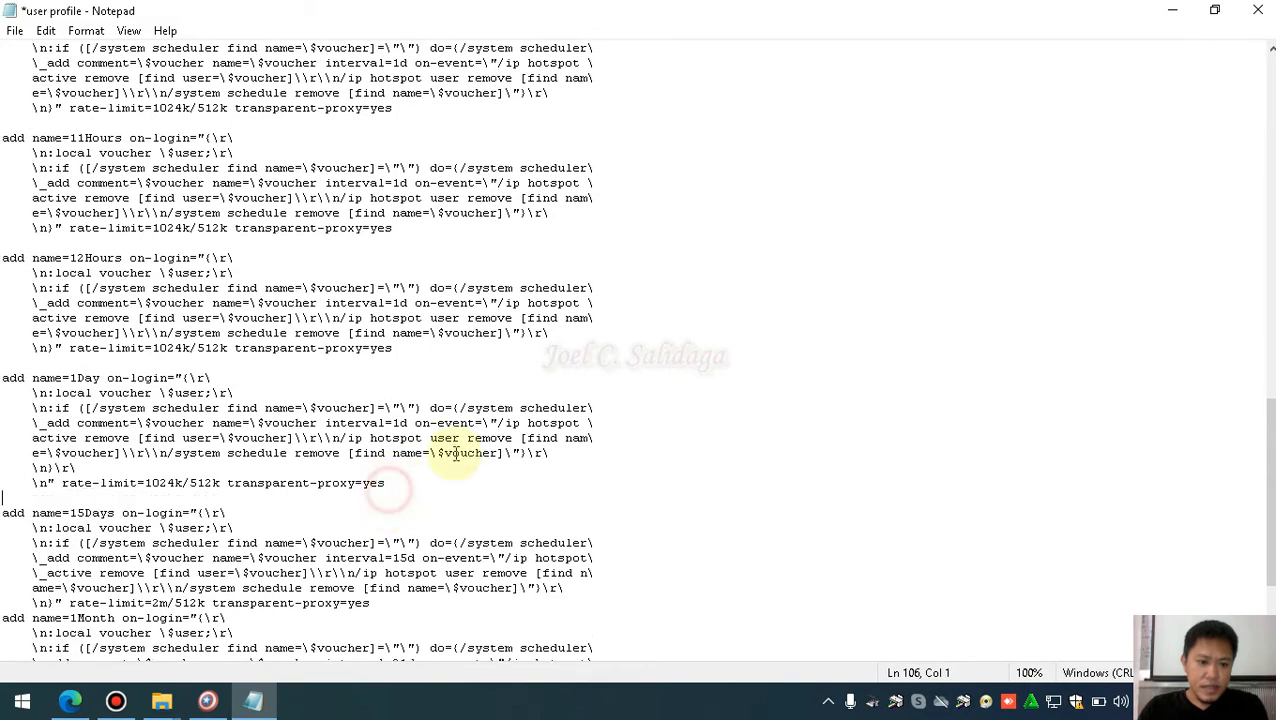
scroll(390, 484, down, 4)
click(392, 427)
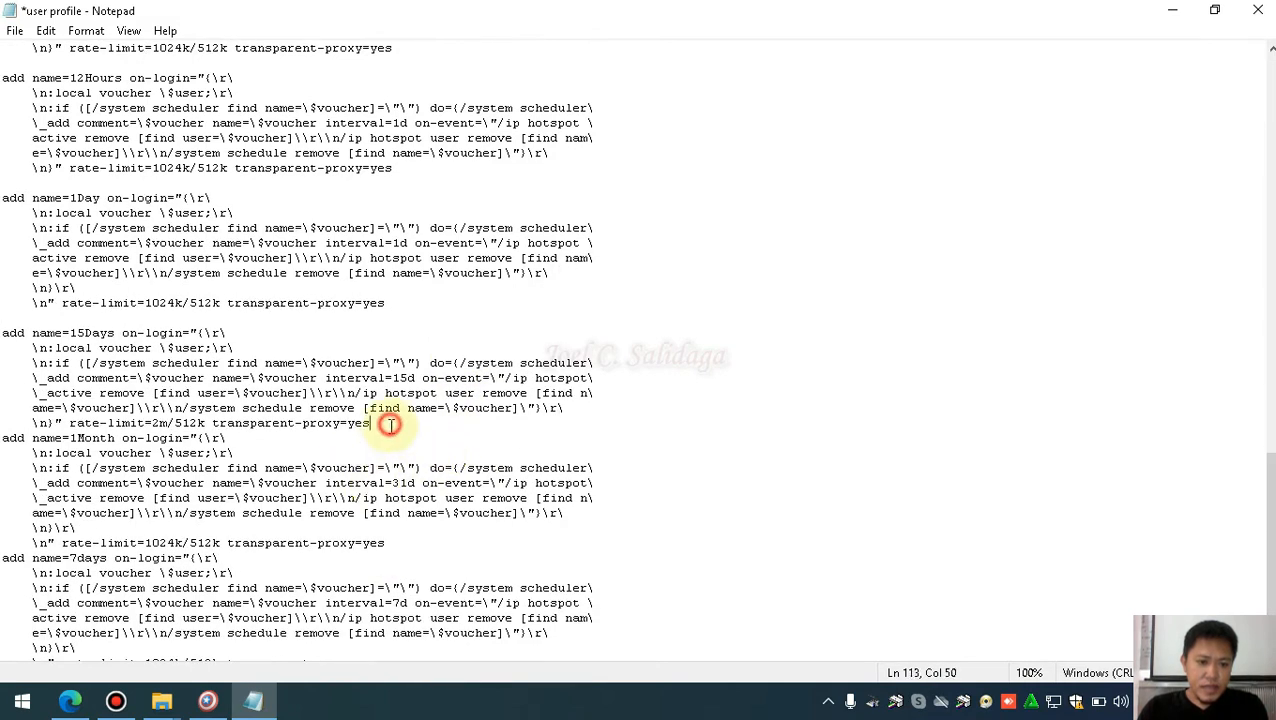
key(Return)
scroll(392, 427, down, 1)
click(385, 396)
key(Return)
scroll(415, 420, down, 1)
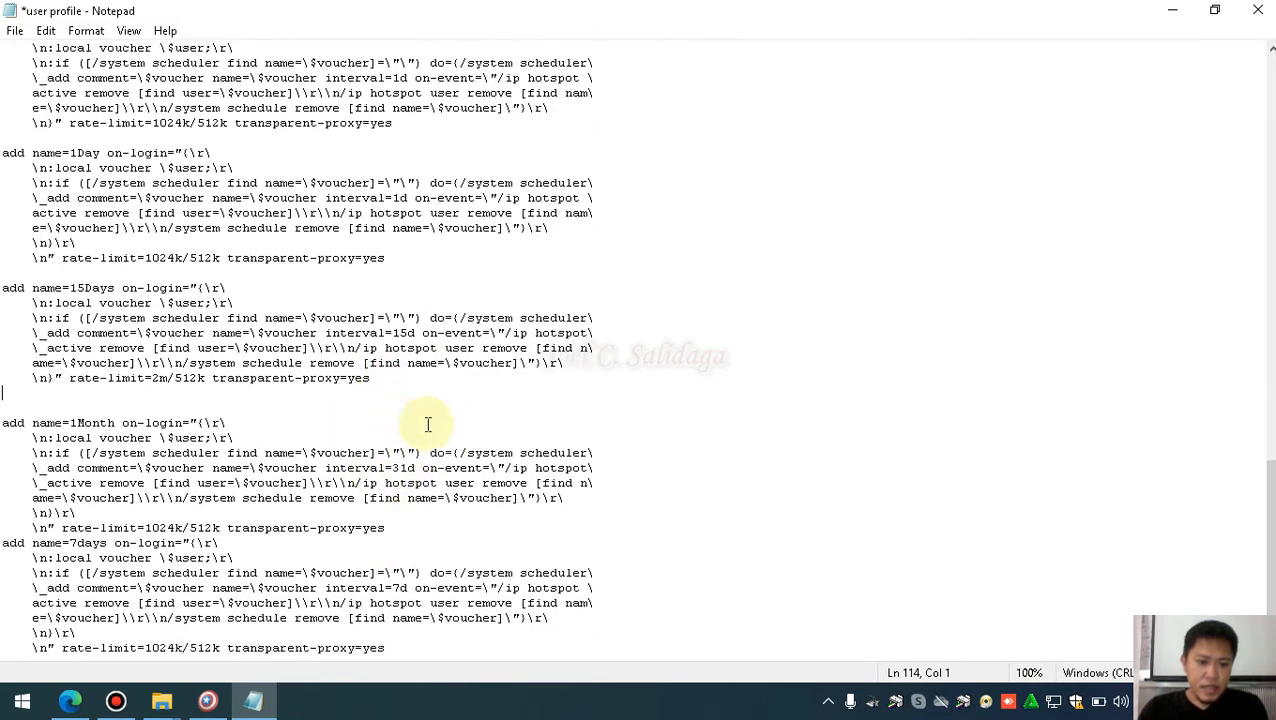
click(390, 527)
key(Return)
scroll(395, 525, down, 1)
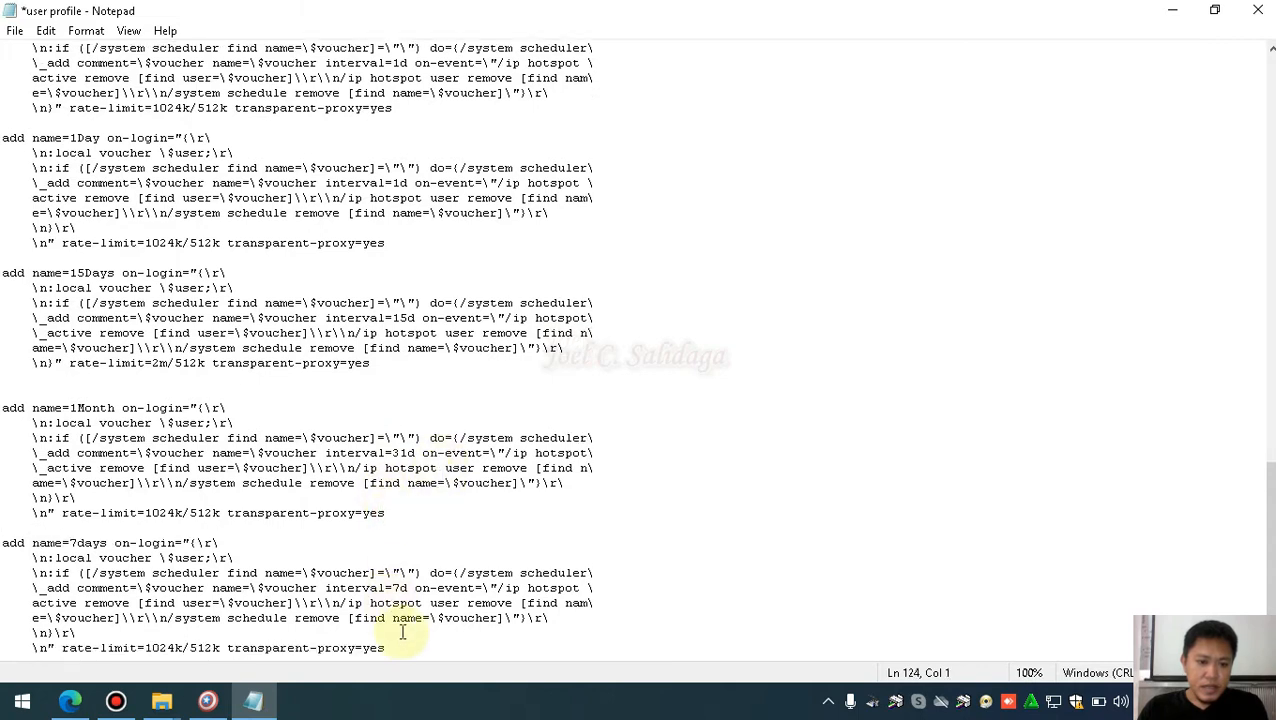
scroll(575, 465, up, 15)
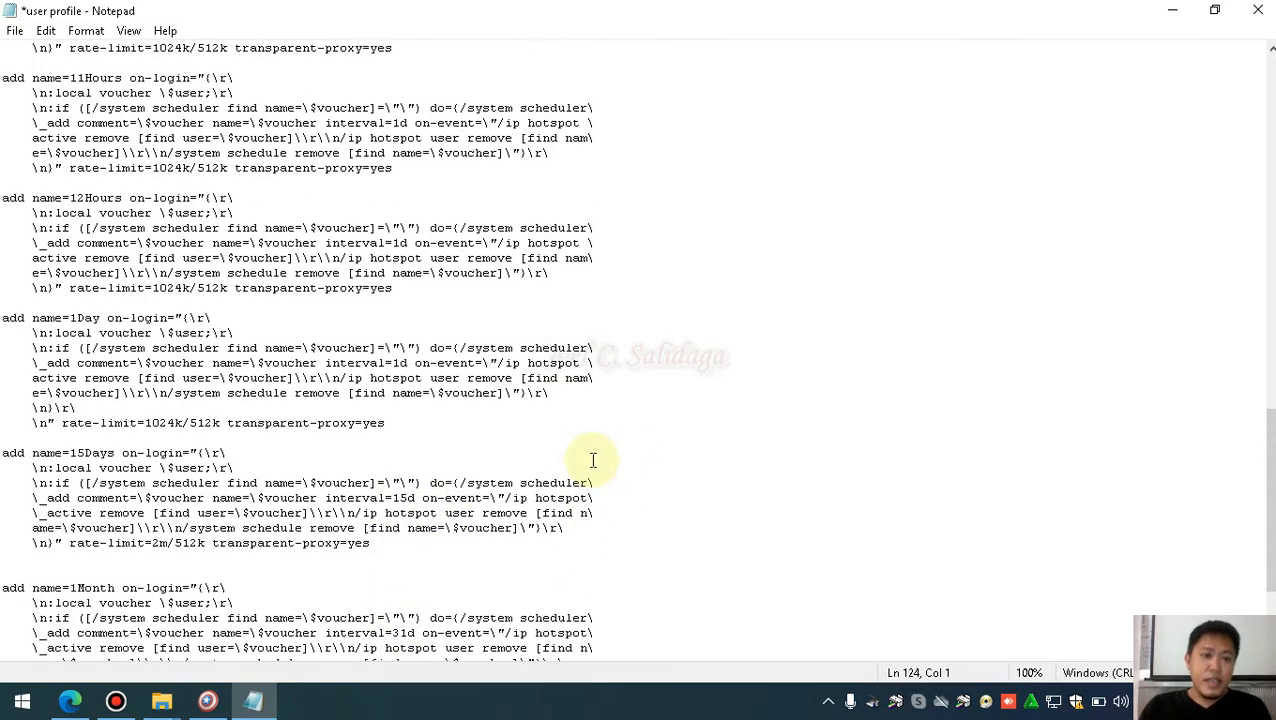
Highlight the profile names from 1Hour, 2Hours and 3Hours through 15Days in the script
scroll(575, 465, up, 14)
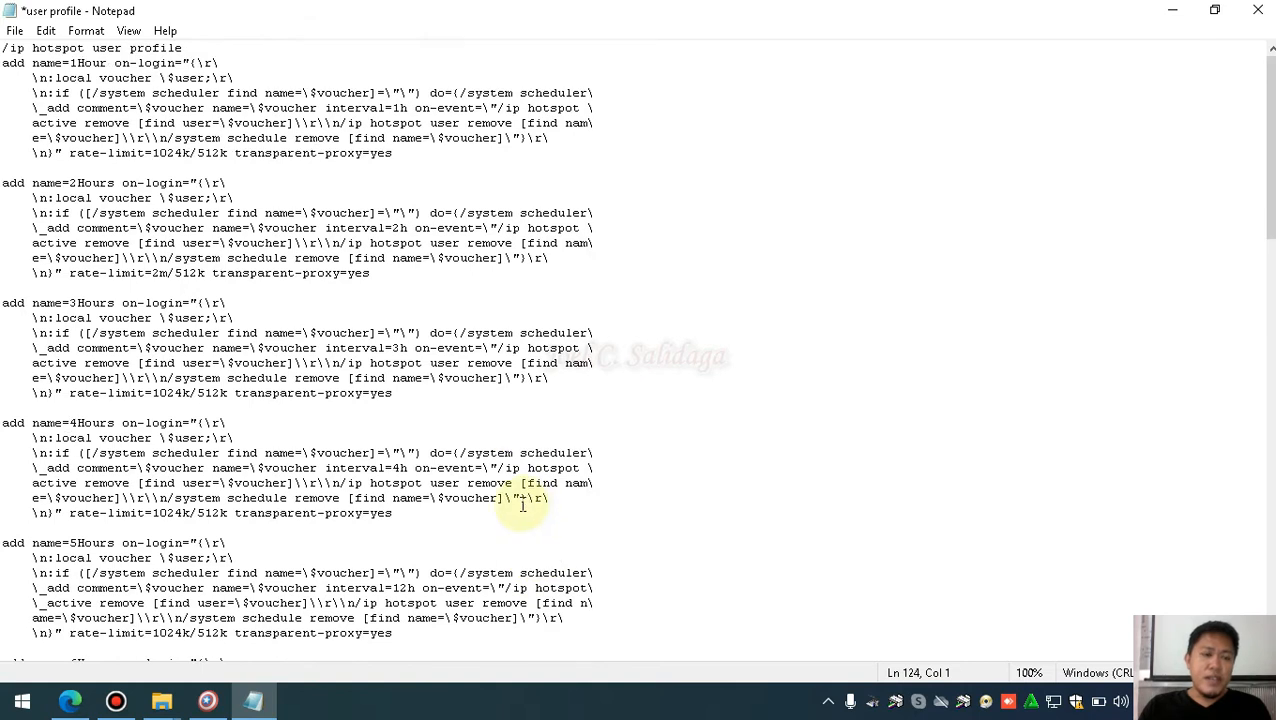
drag(71, 63, 107, 63)
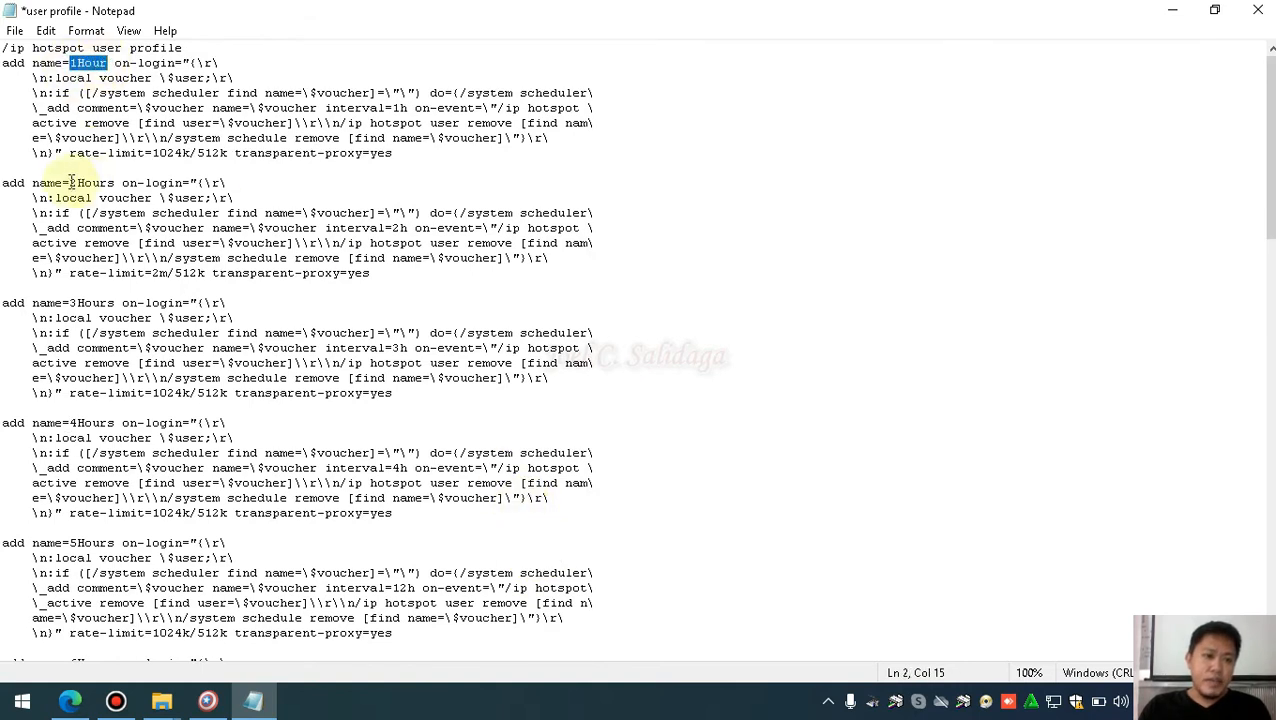
drag(71, 183, 112, 183)
scroll(103, 271, down, 1)
drag(70, 258, 108, 256)
scroll(128, 320, down, 1)
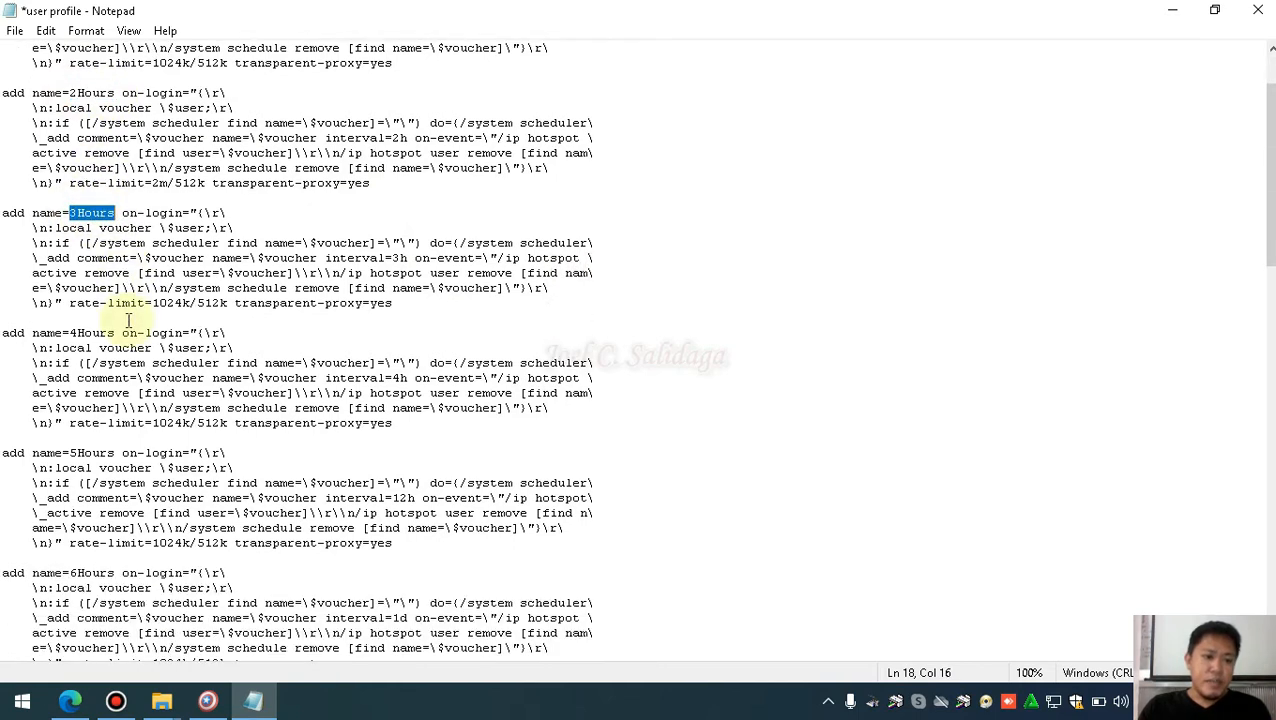
drag(72, 333, 114, 333)
scroll(114, 333, down, 3)
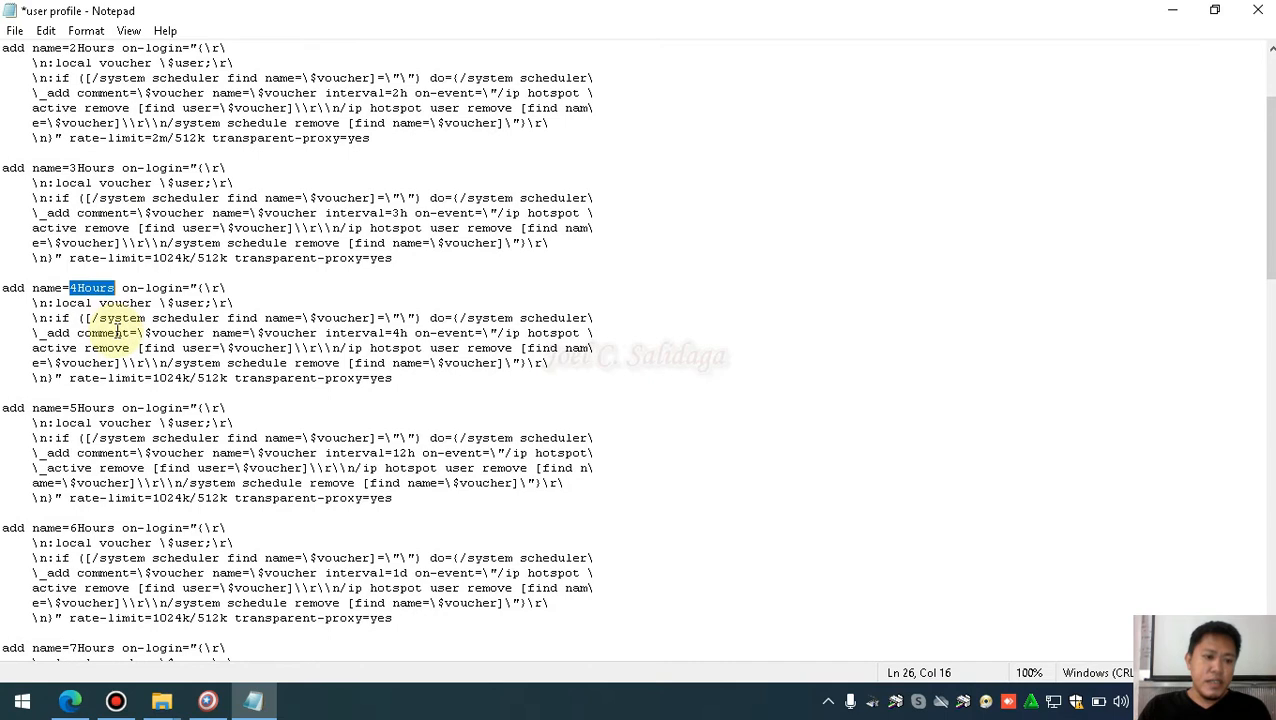
scroll(100, 420, down, 2)
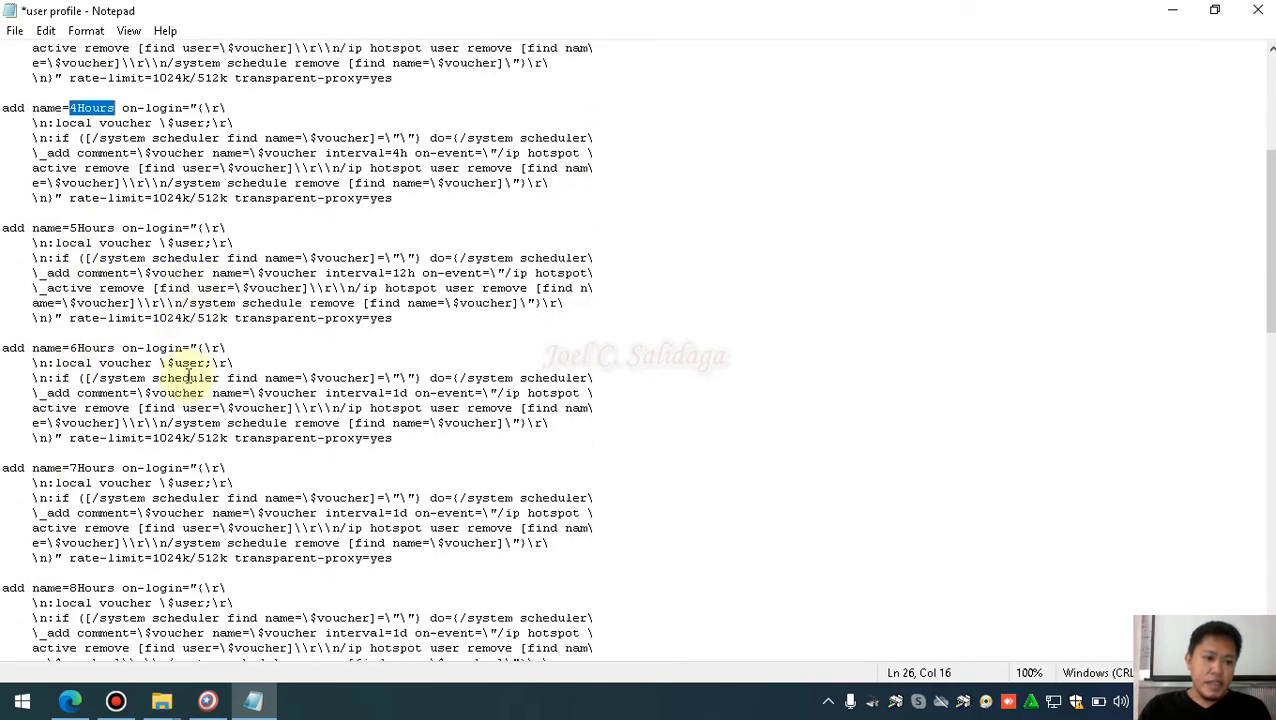
scroll(75, 468, down, 5)
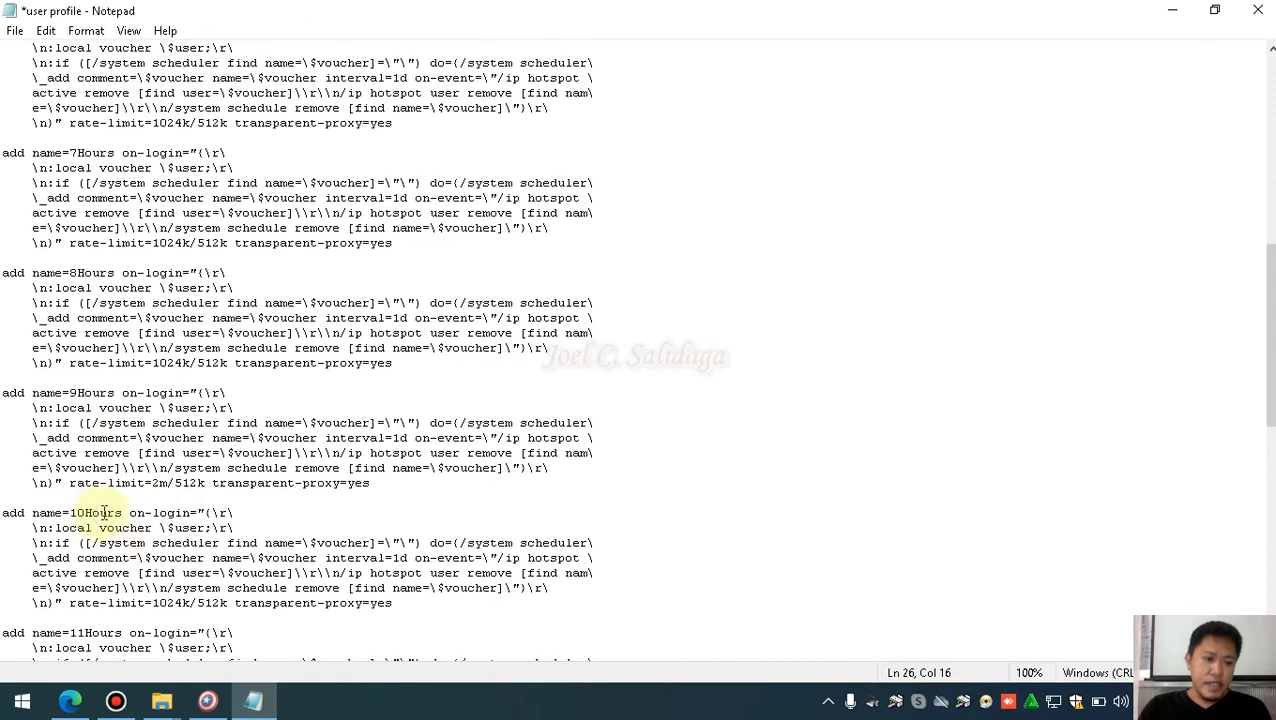
scroll(120, 505, down, 3)
scroll(142, 475, down, 3)
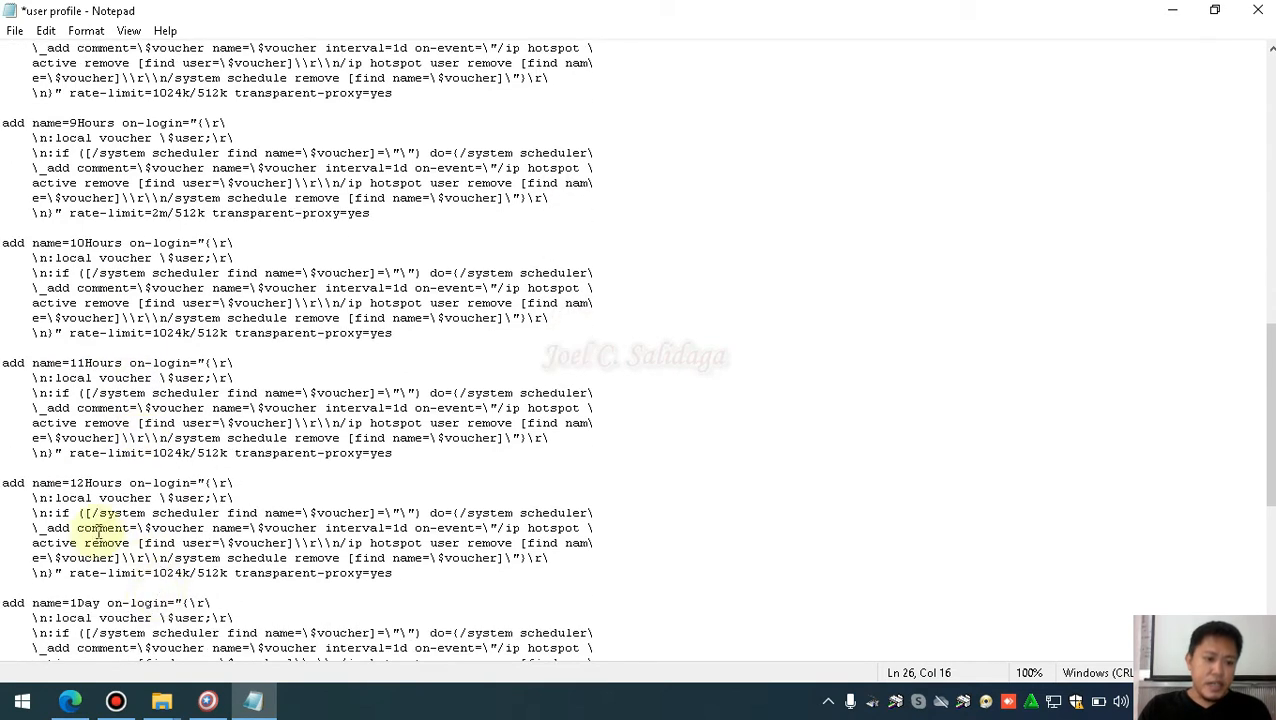
scroll(95, 528, down, 2)
drag(70, 513, 101, 513)
scroll(118, 580, down, 2)
drag(73, 558, 107, 559)
Select the script from the /ip hotspot user profile header through the 10Hours entry
scroll(135, 530, down, 3)
scroll(170, 440, down, 3)
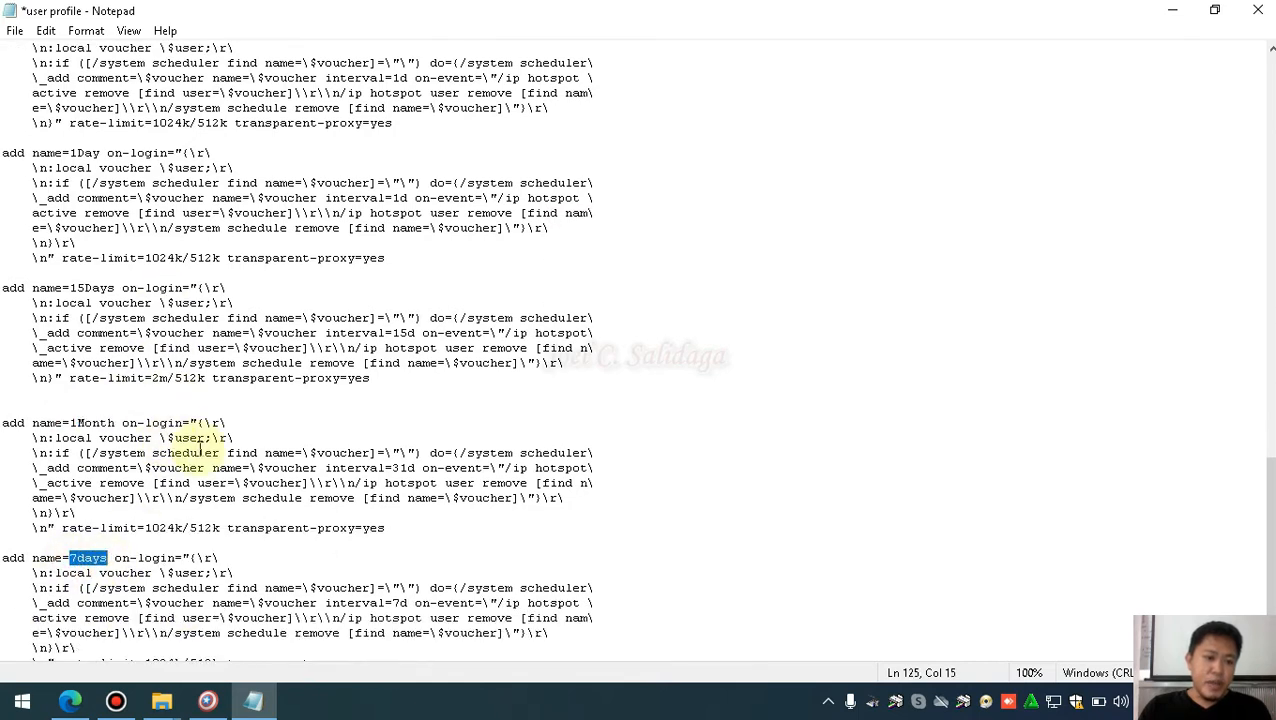
scroll(192, 453, down, 1)
scroll(192, 450, up, 20)
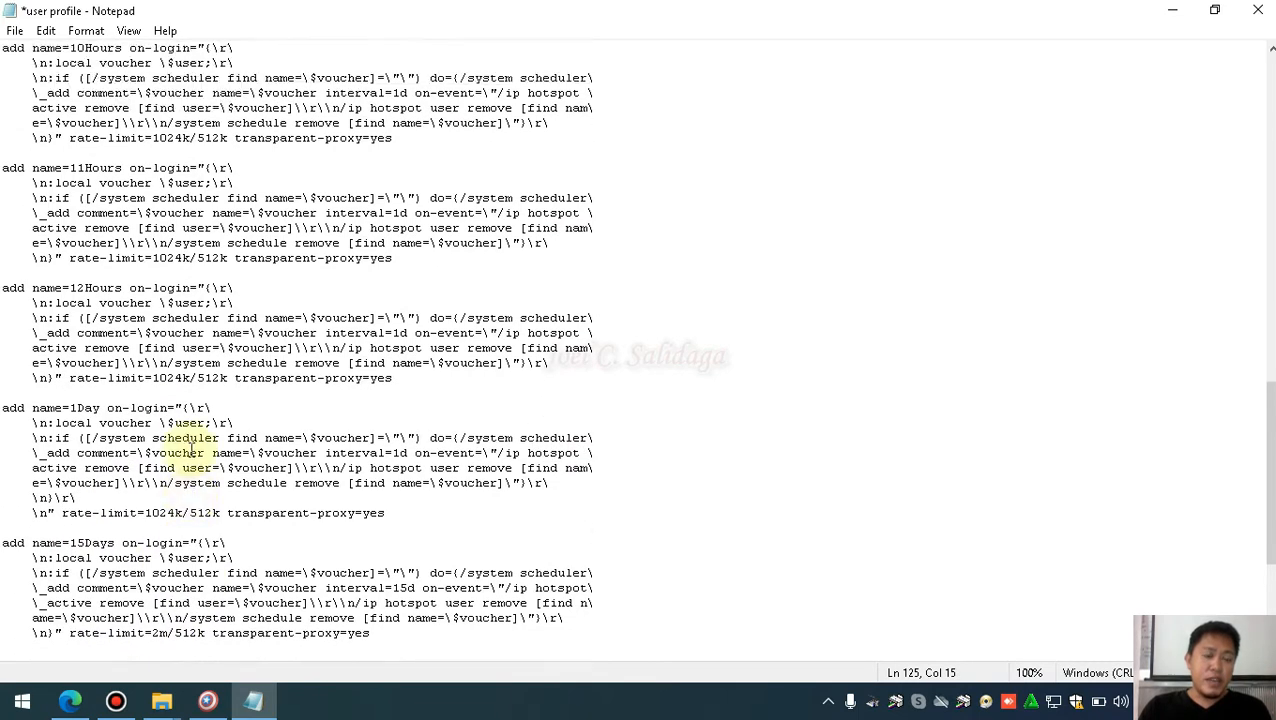
scroll(192, 451, up, 5)
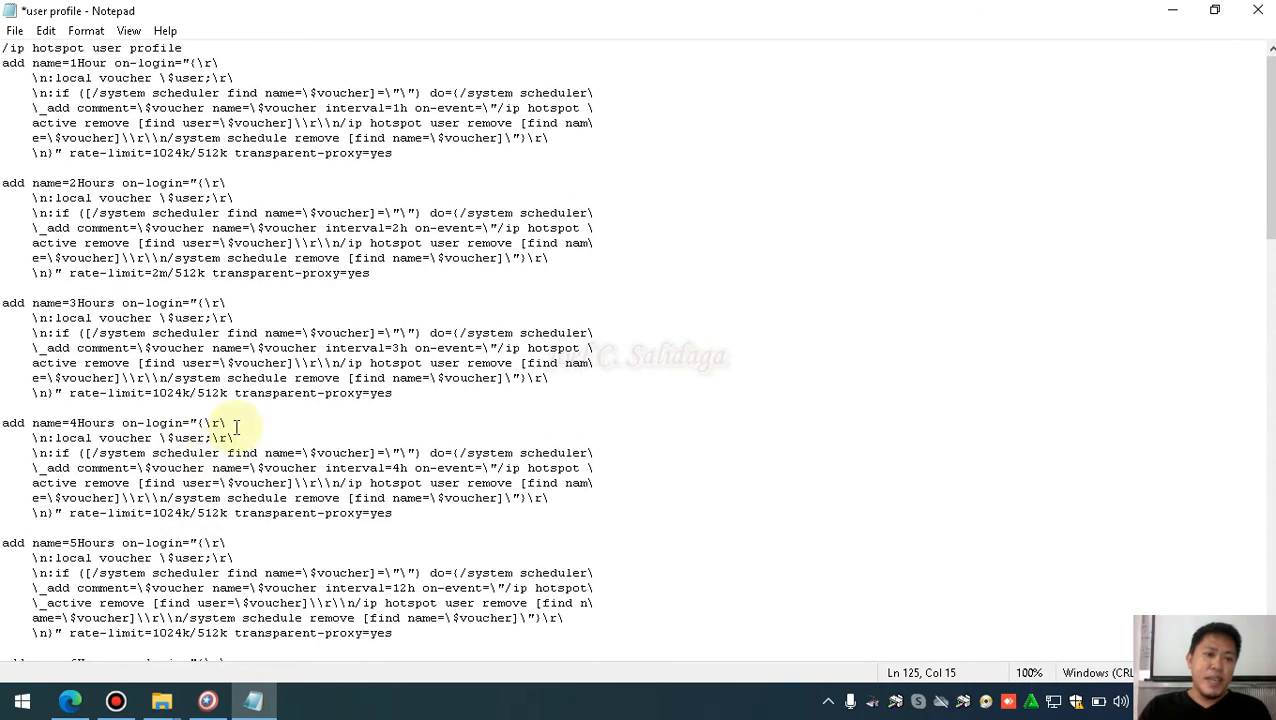
scroll(350, 390, down, 5)
scroll(350, 385, up, 5)
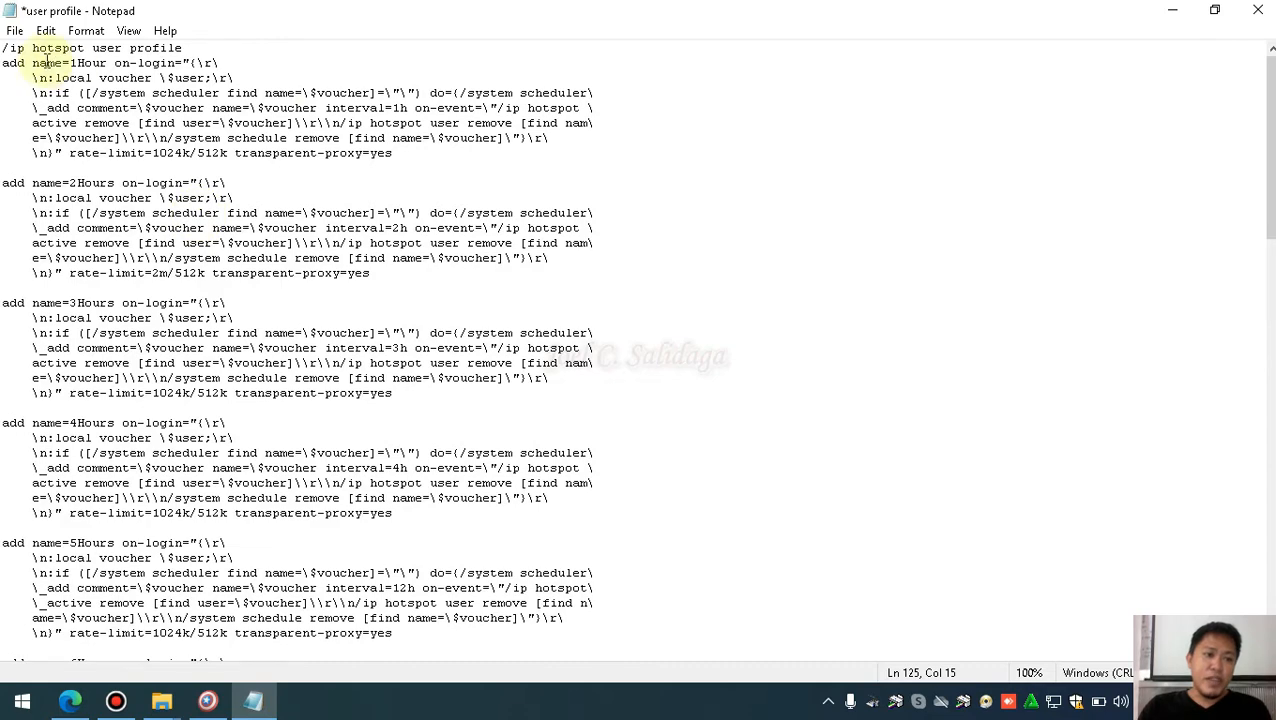
drag(4, 47, 300, 660)
scroll(806, 341, up, 15)
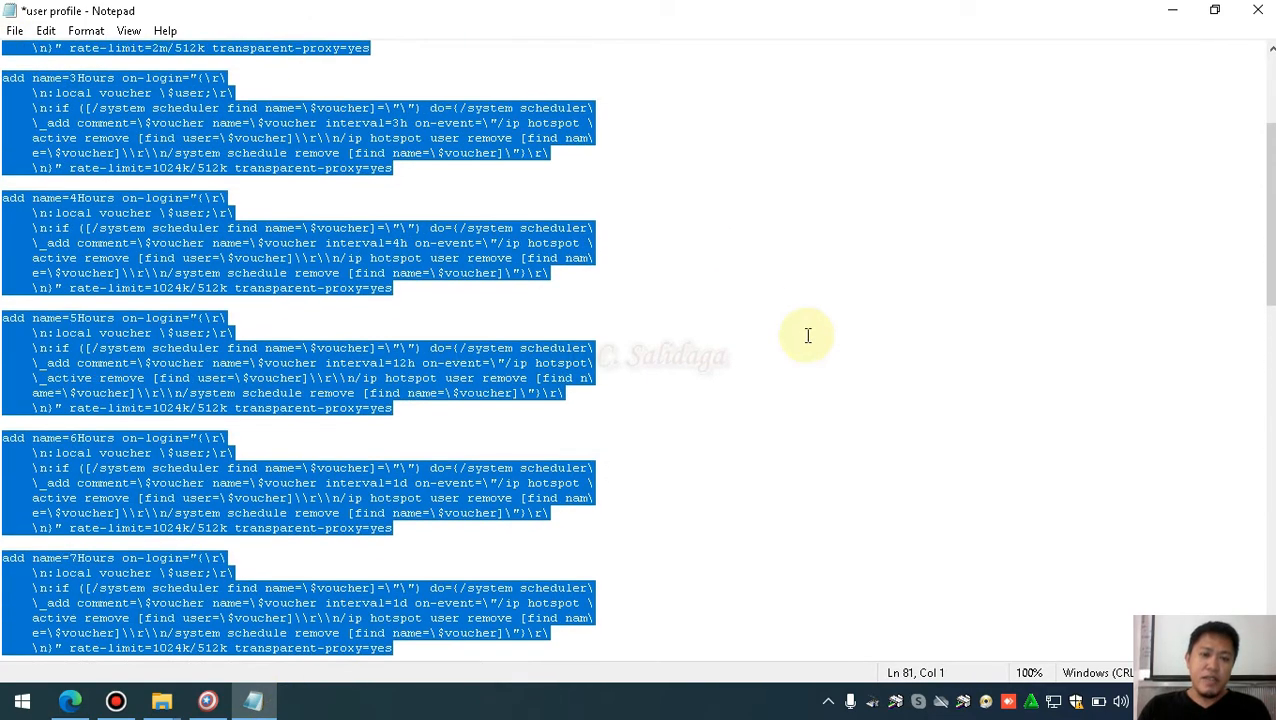
Launch WinBox, connect to the hAP lite router and show IP > Hotspot User Profiles
click(1174, 18)
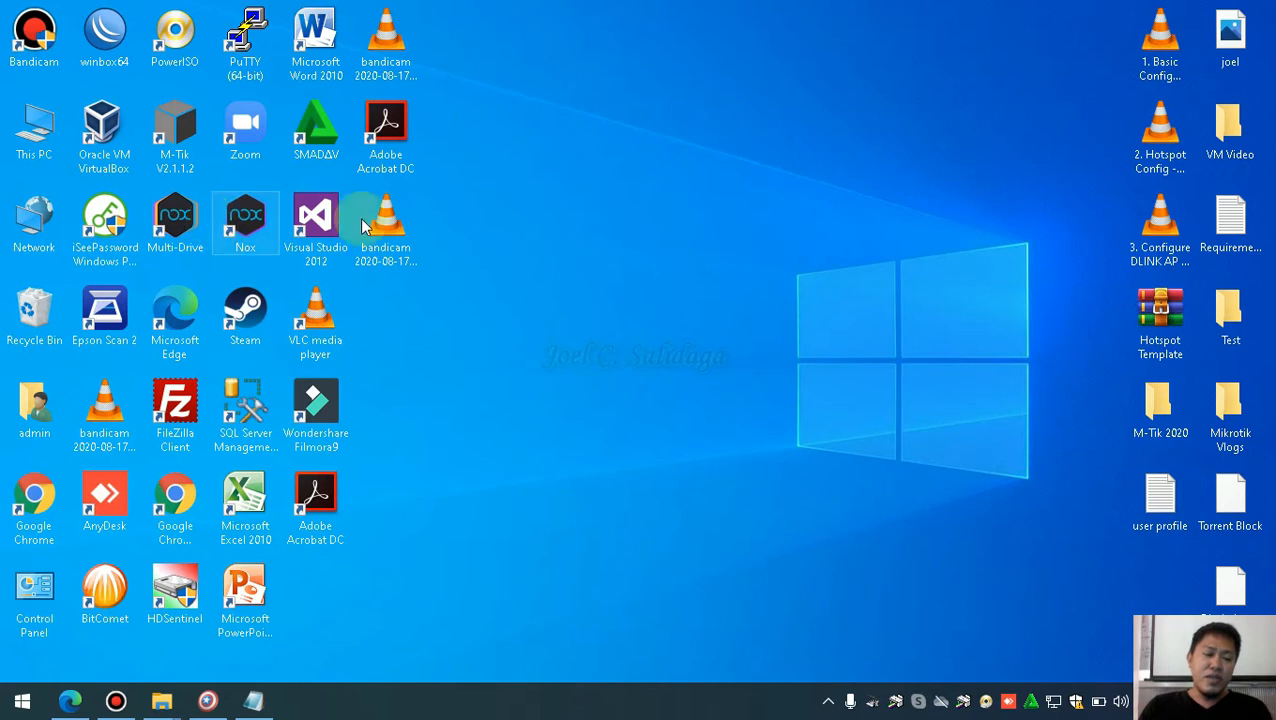
click(113, 50)
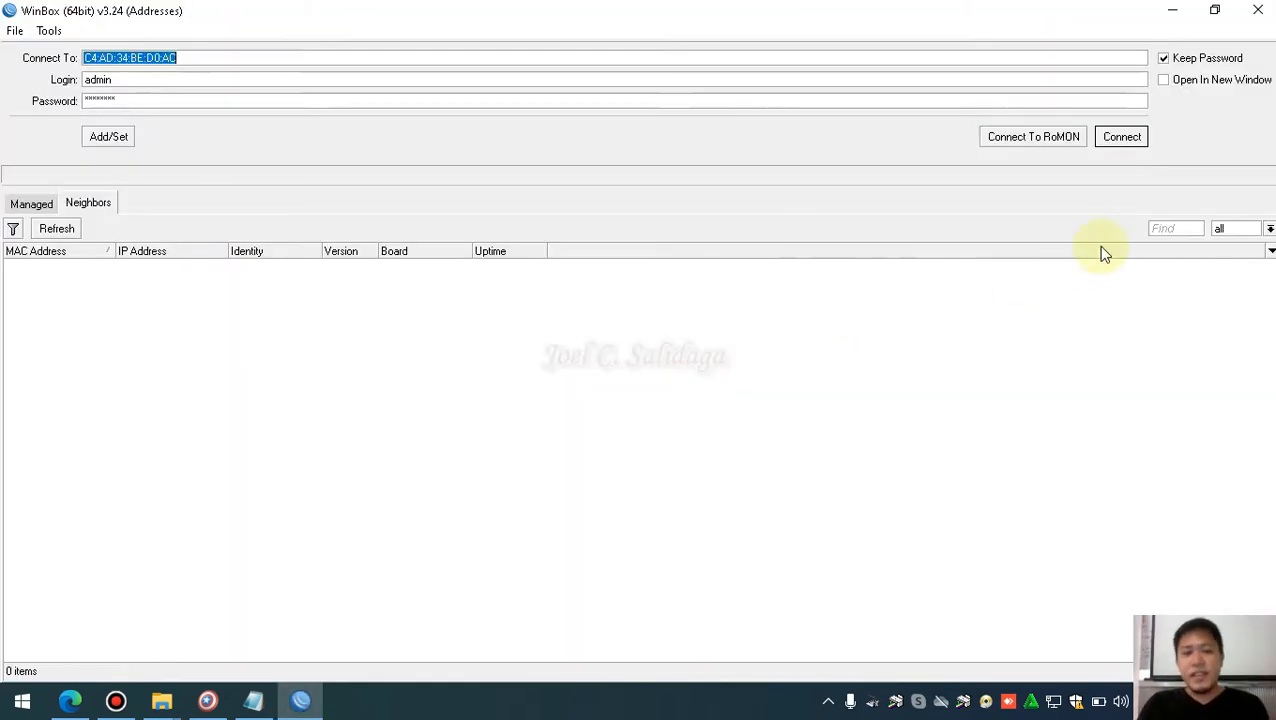
click(1127, 140)
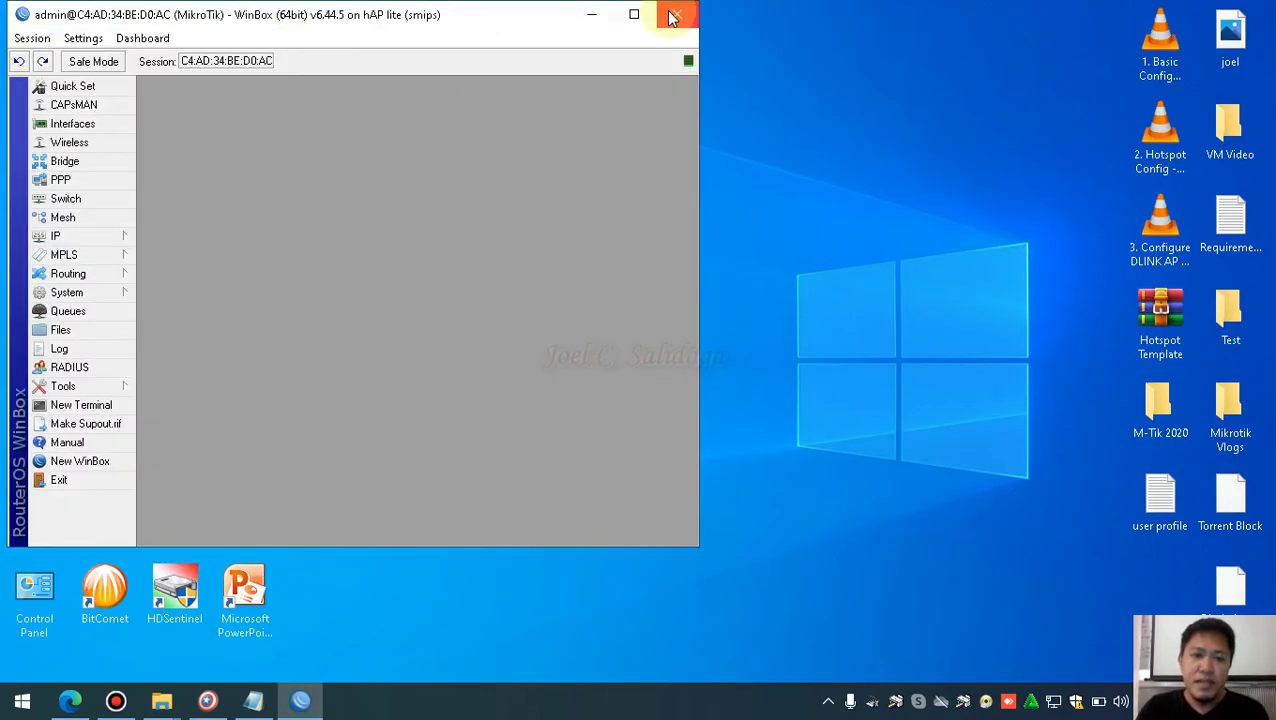
click(634, 14)
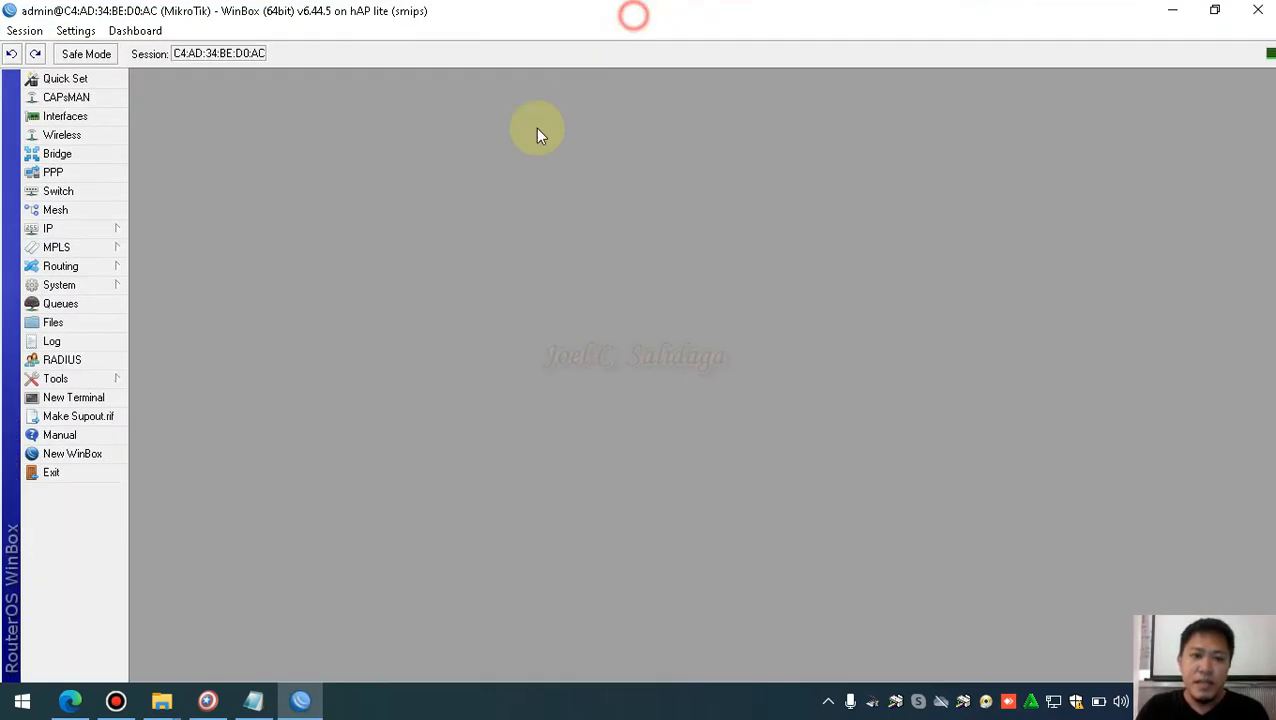
click(90, 232)
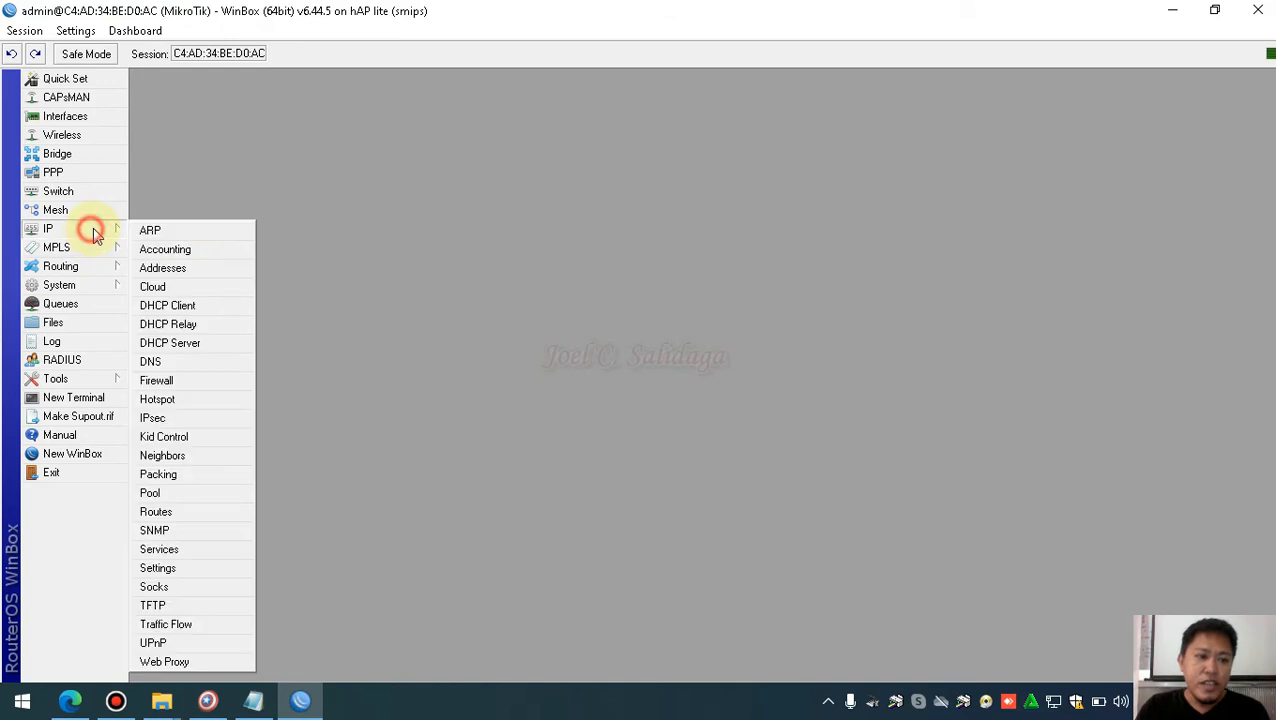
click(205, 399)
click(336, 110)
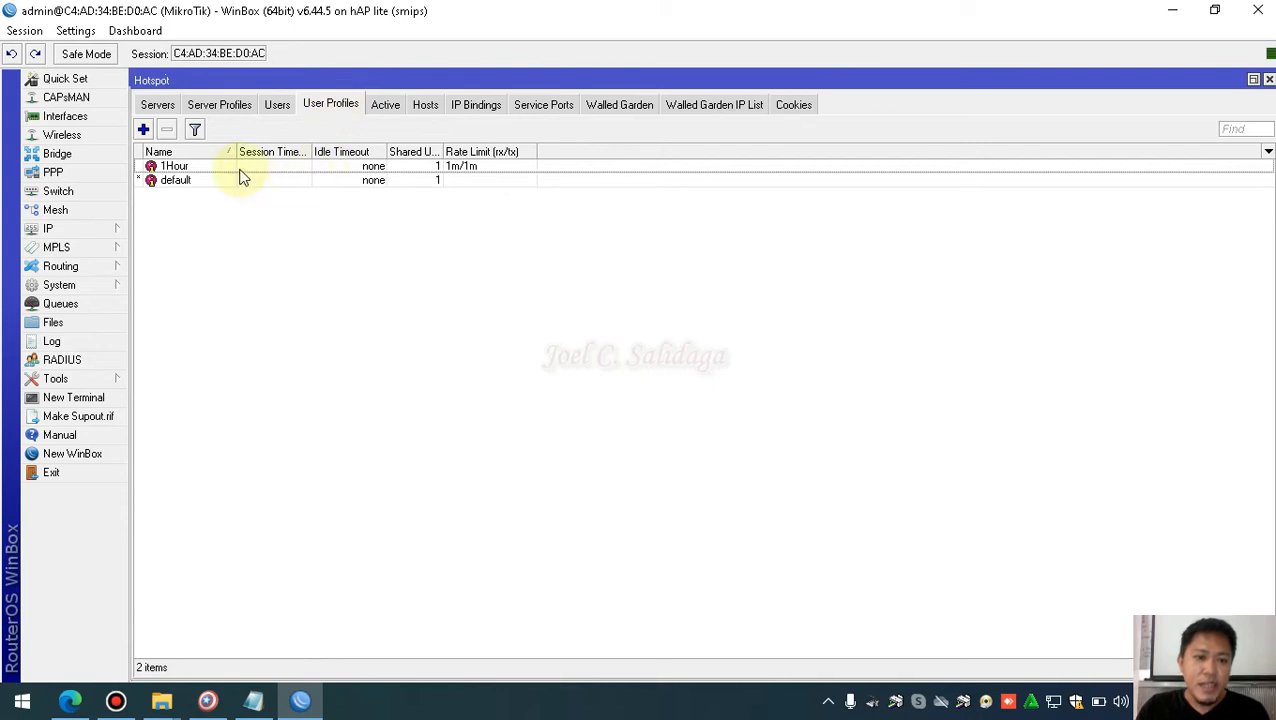
Delete the 1Hour user profile and the user1 hotspot user
click(241, 172)
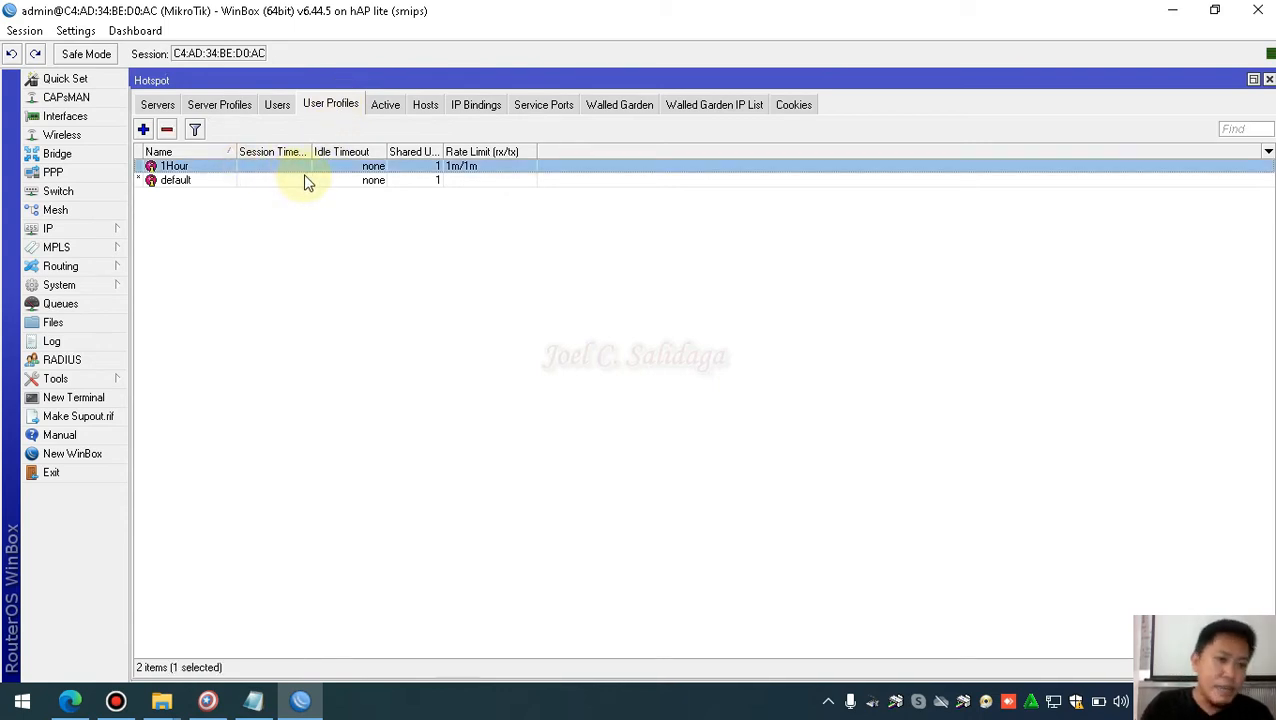
click(167, 130)
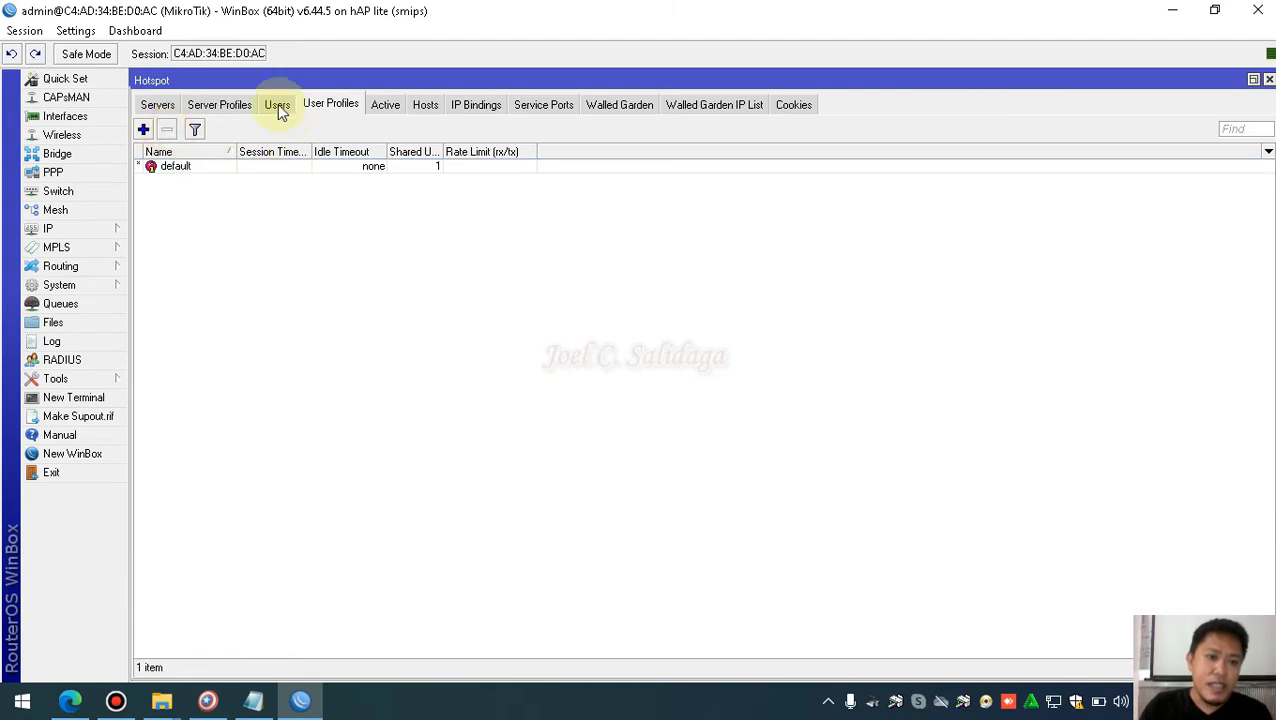
click(278, 106)
click(245, 195)
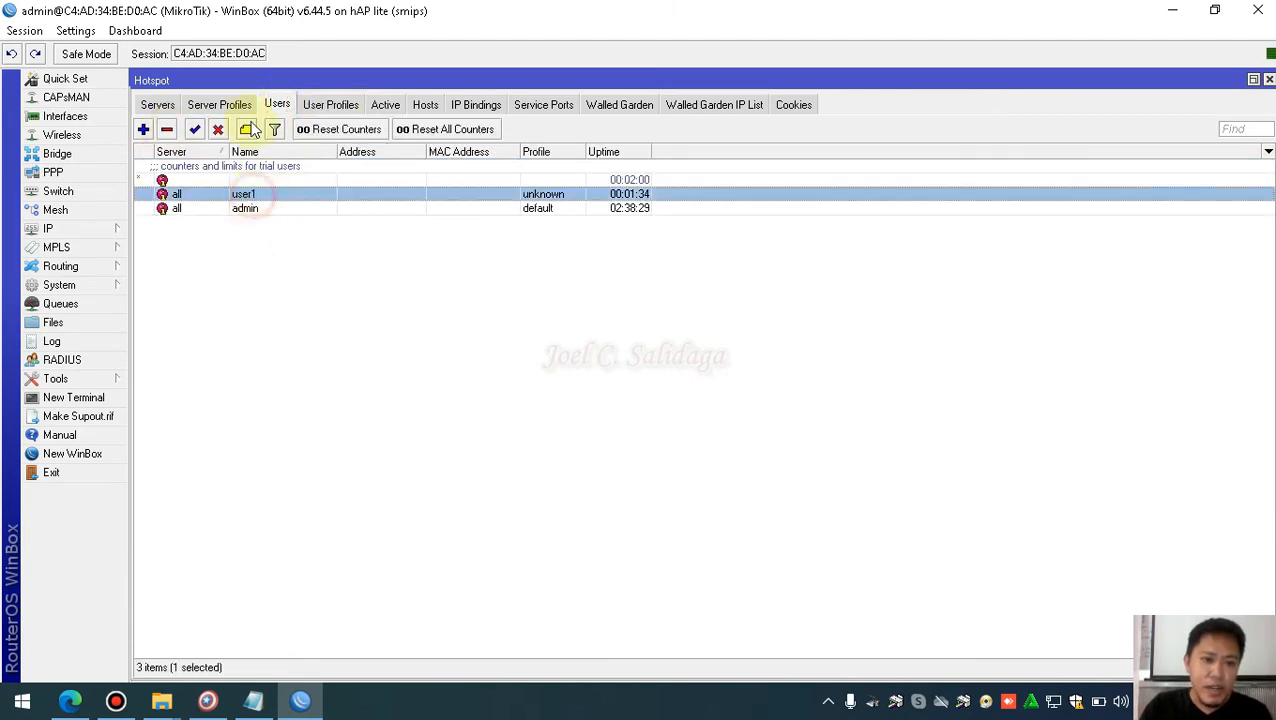
click(167, 130)
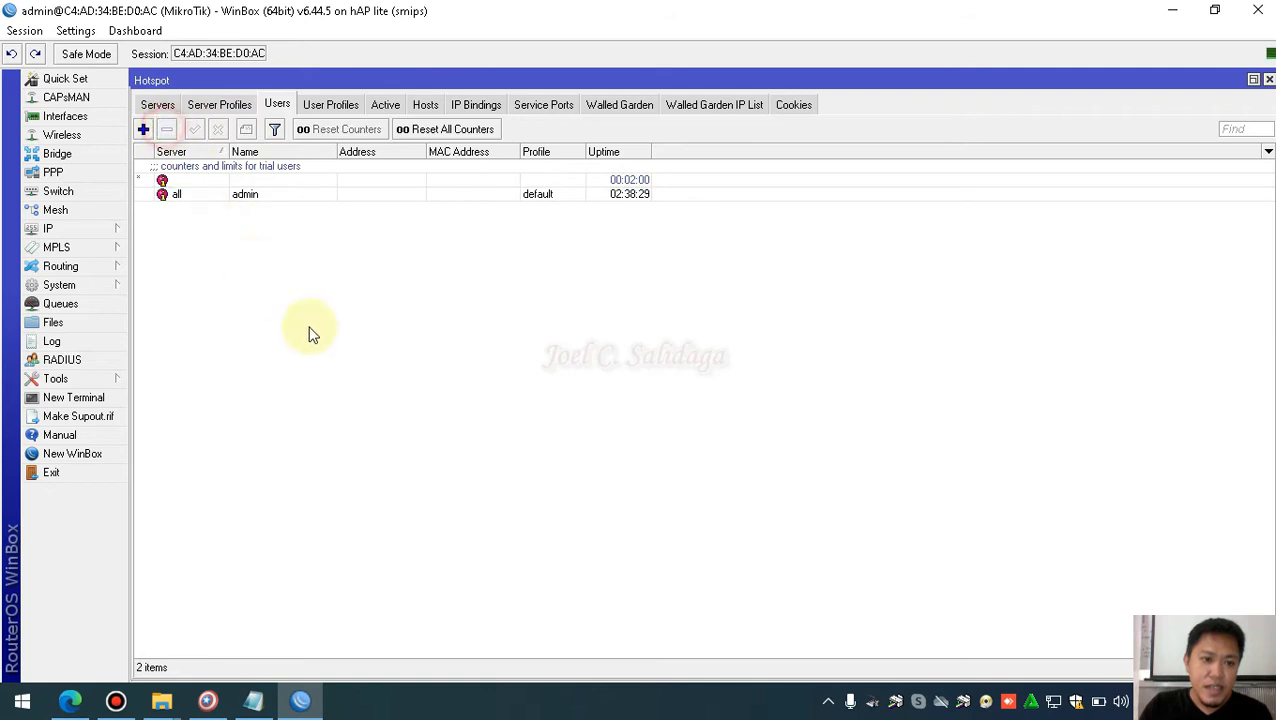
Check the remaining admin user and default profile, then bring the Notepad script forward
click(300, 194)
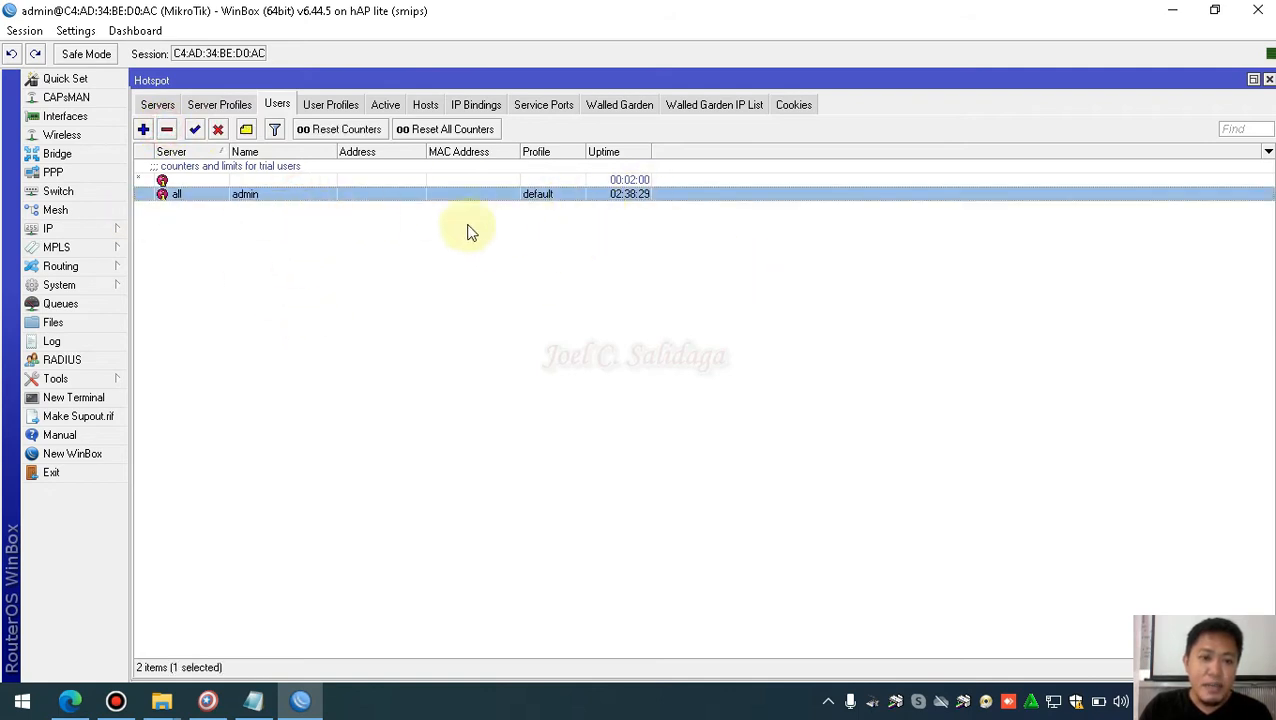
click(331, 104)
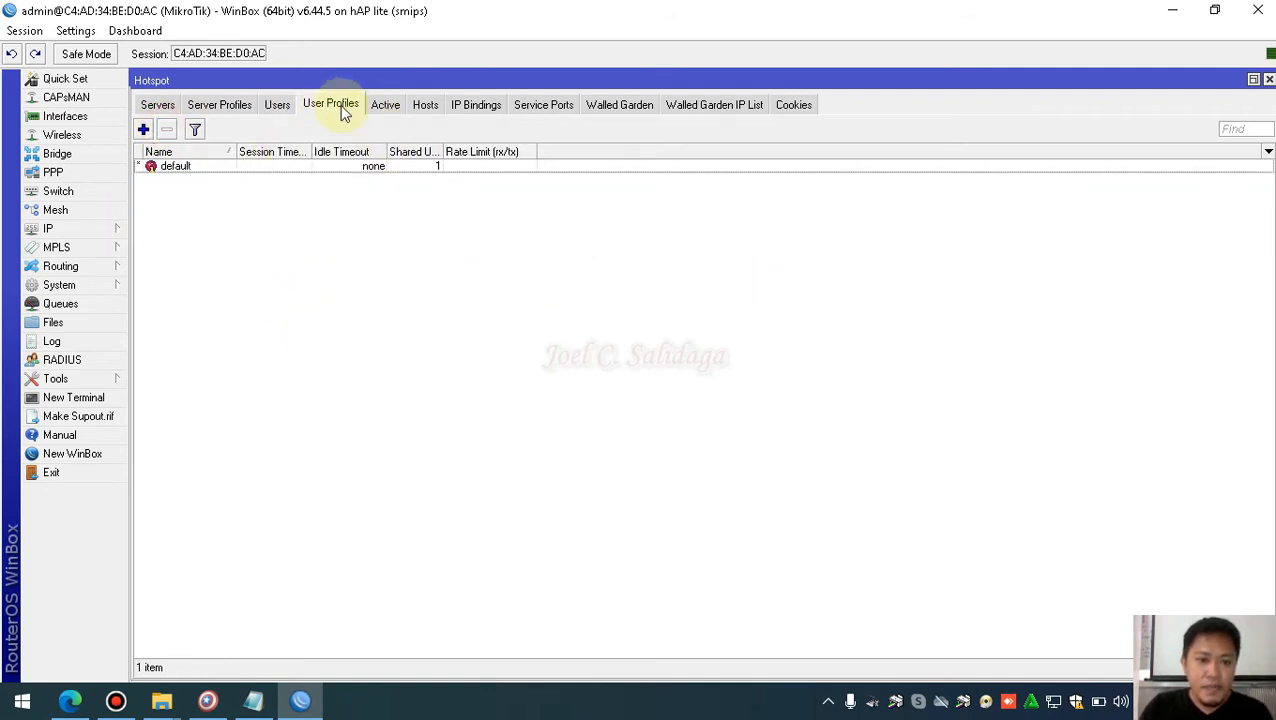
click(270, 168)
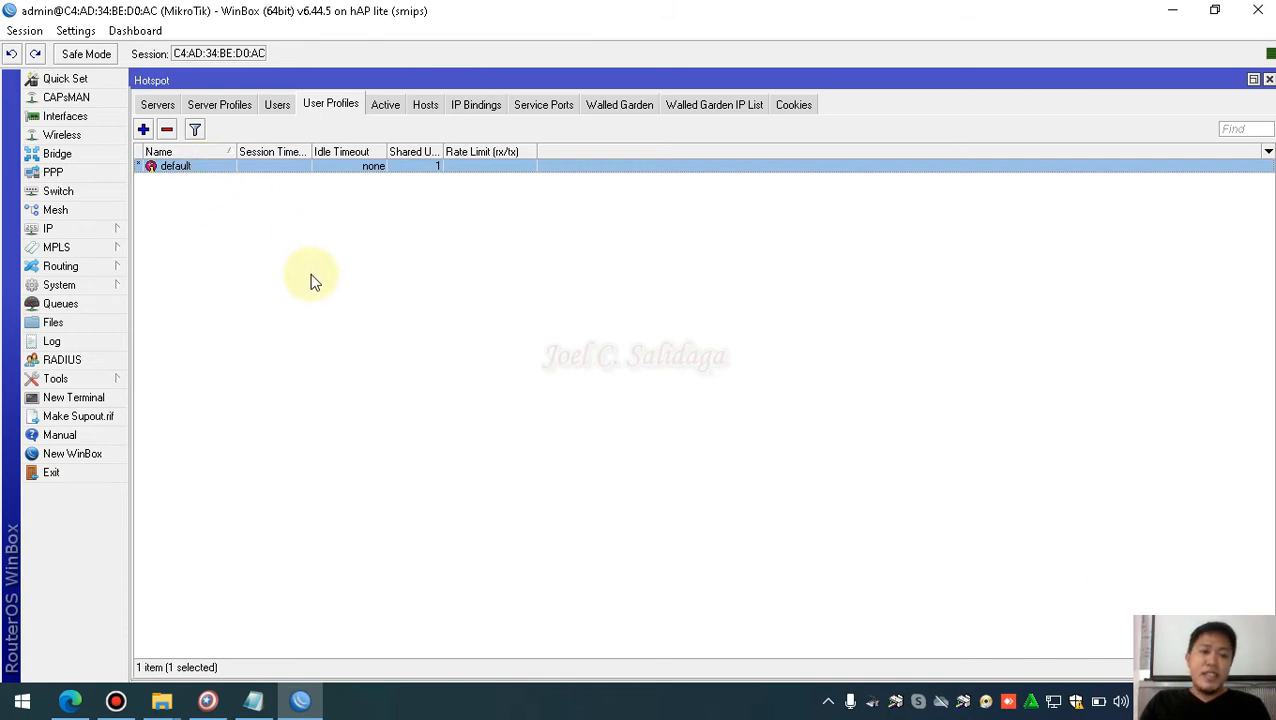
click(279, 296)
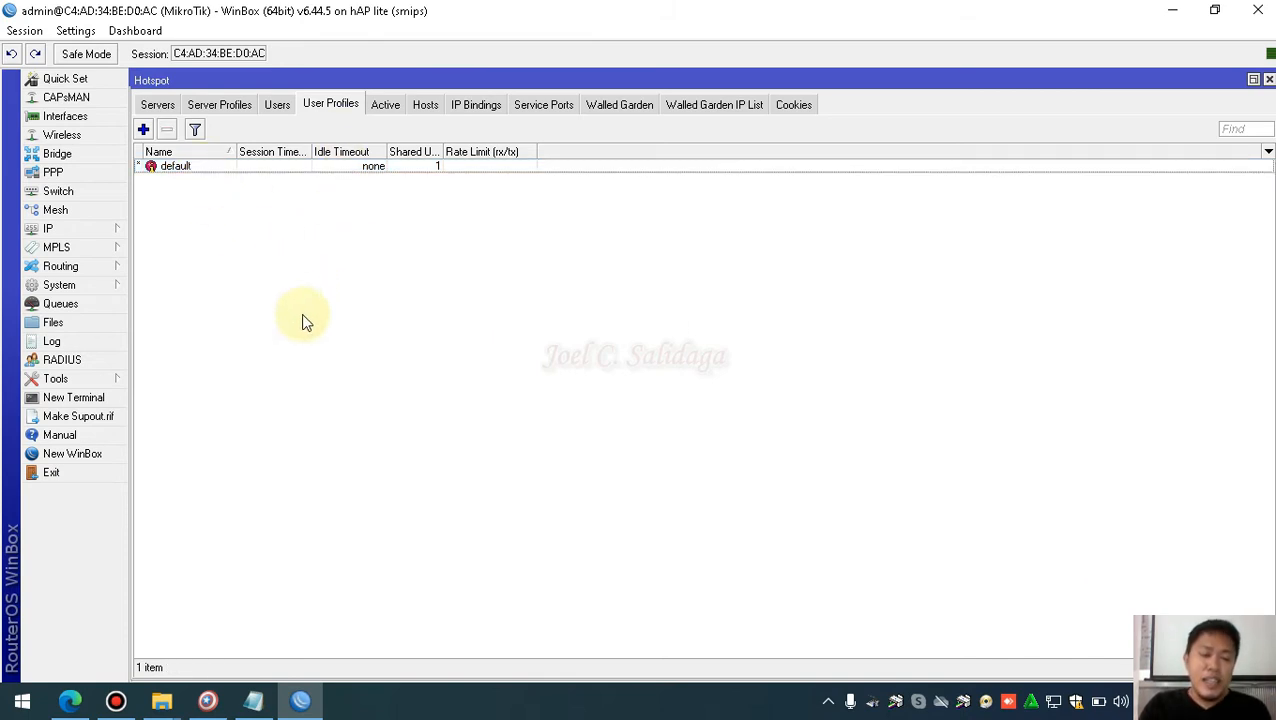
click(301, 228)
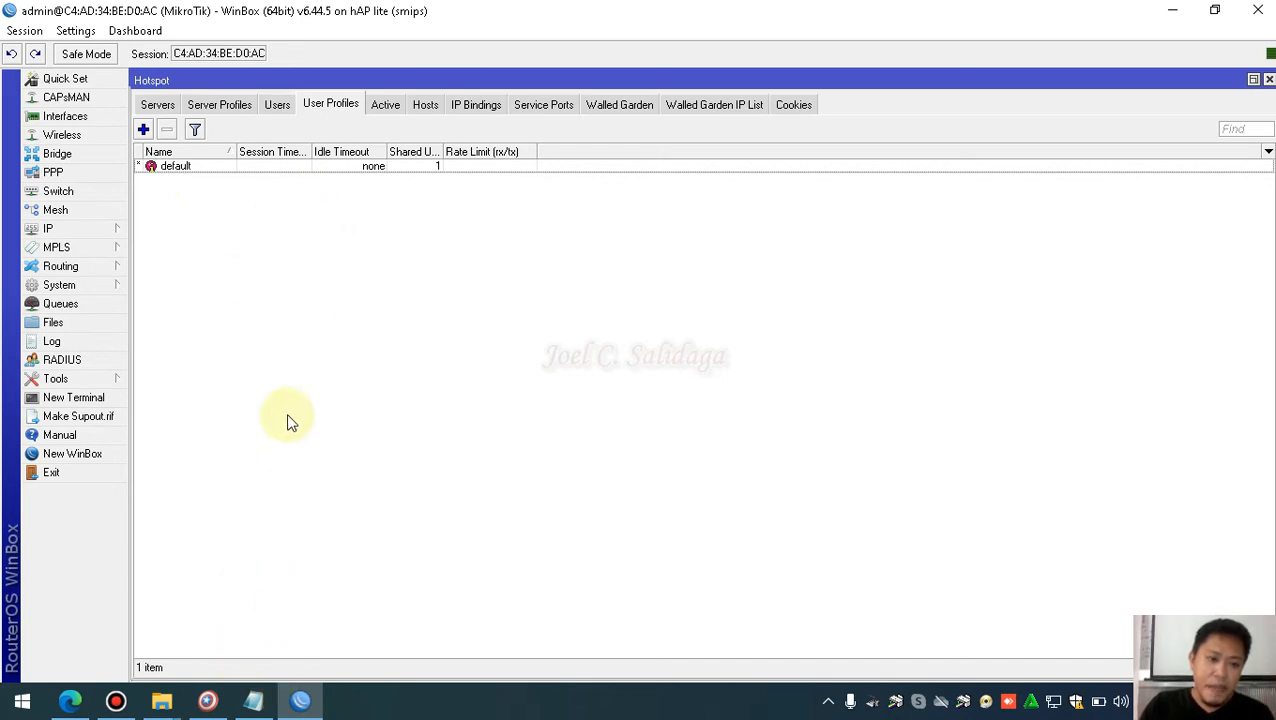
click(242, 705)
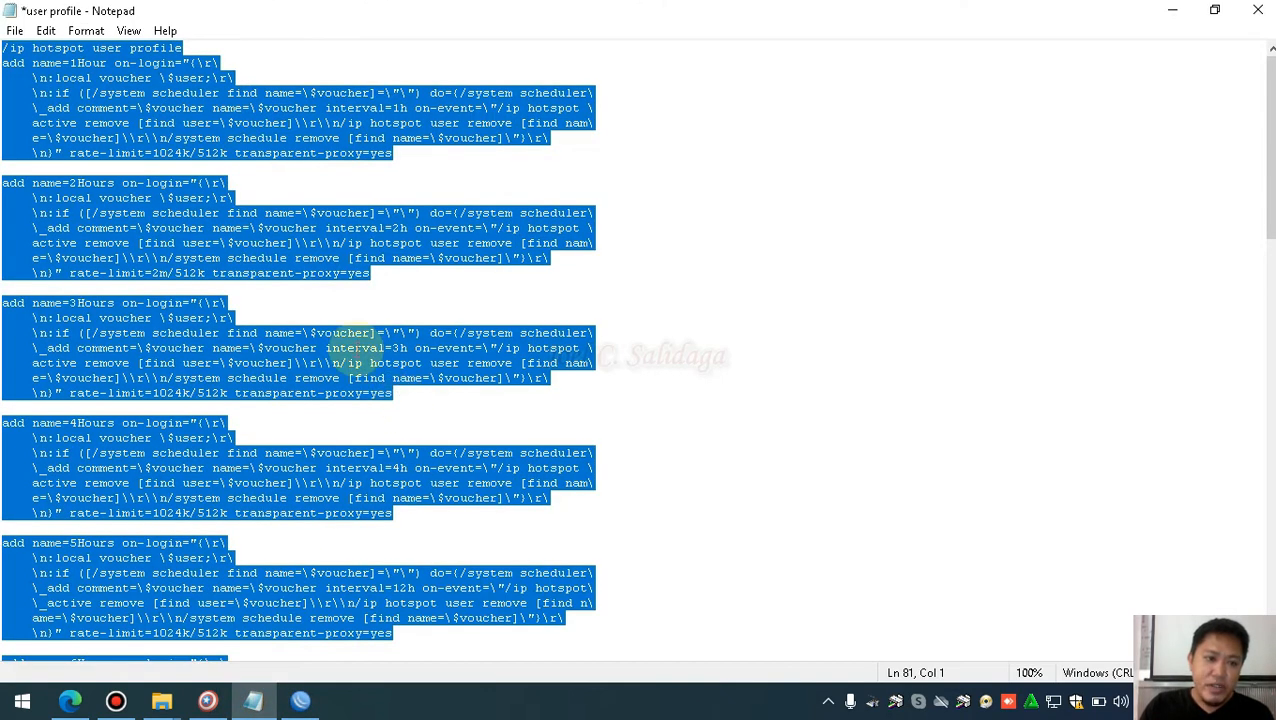
Copy the whole hotspot user profile script, then close Notepad saving its changes
click(137, 122)
scroll(172, 224, down, 20)
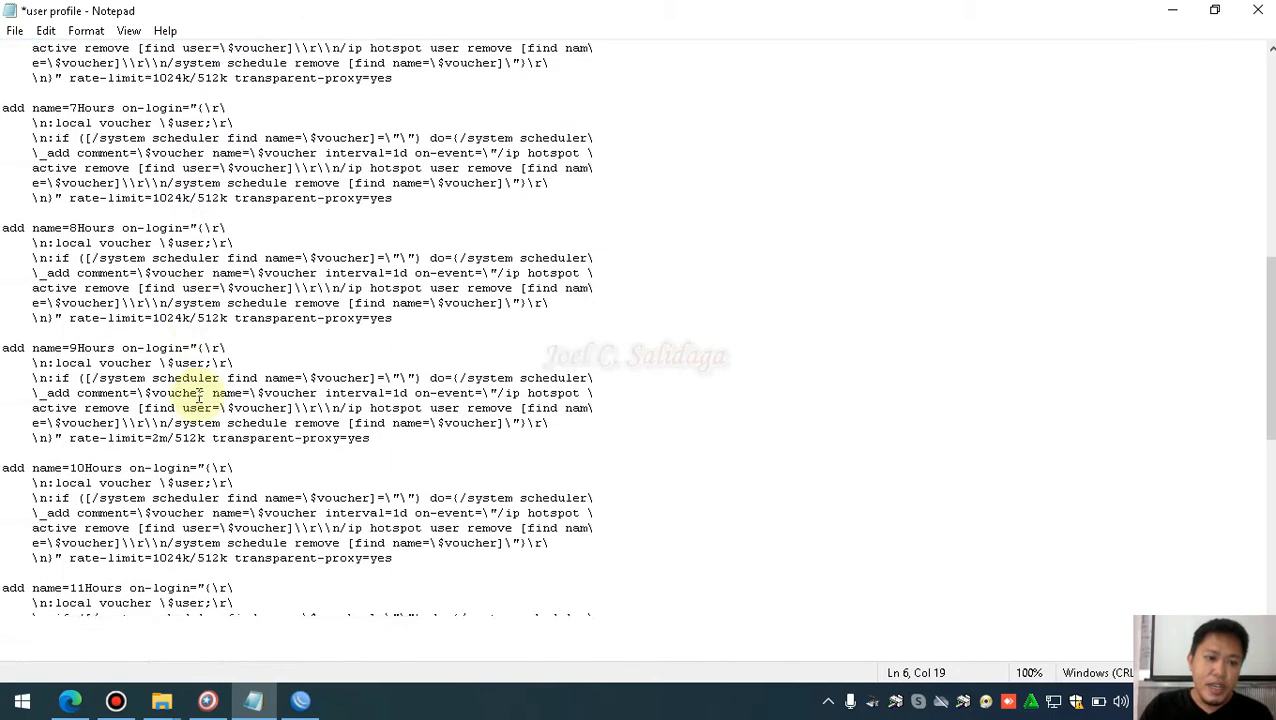
scroll(196, 405, down, 3)
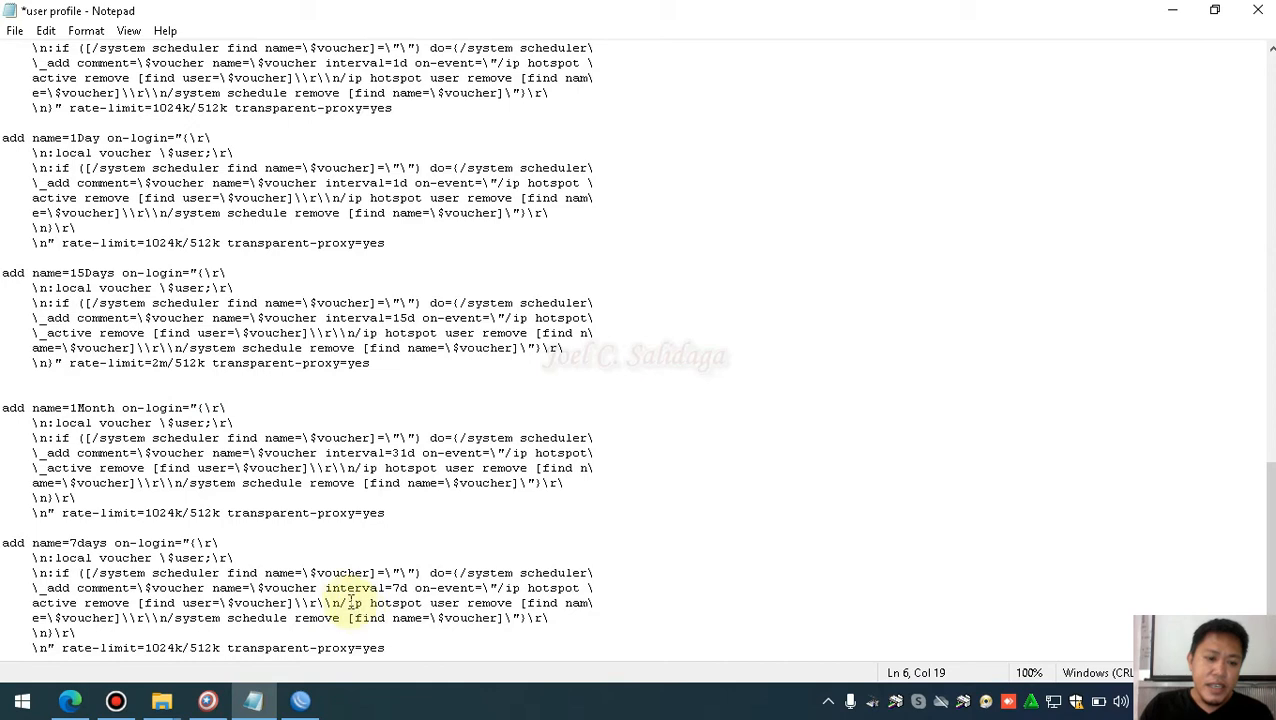
scroll(342, 600, up, 17)
scroll(342, 600, up, 13)
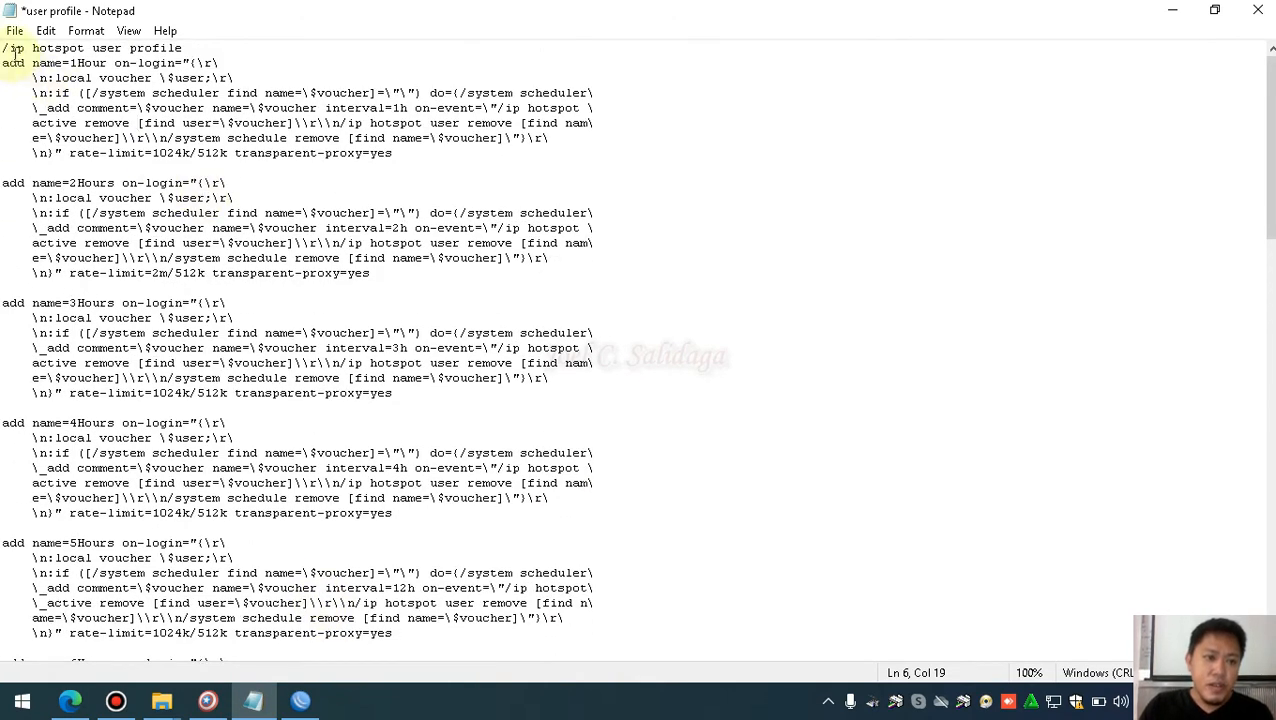
drag(3, 48, 392, 657)
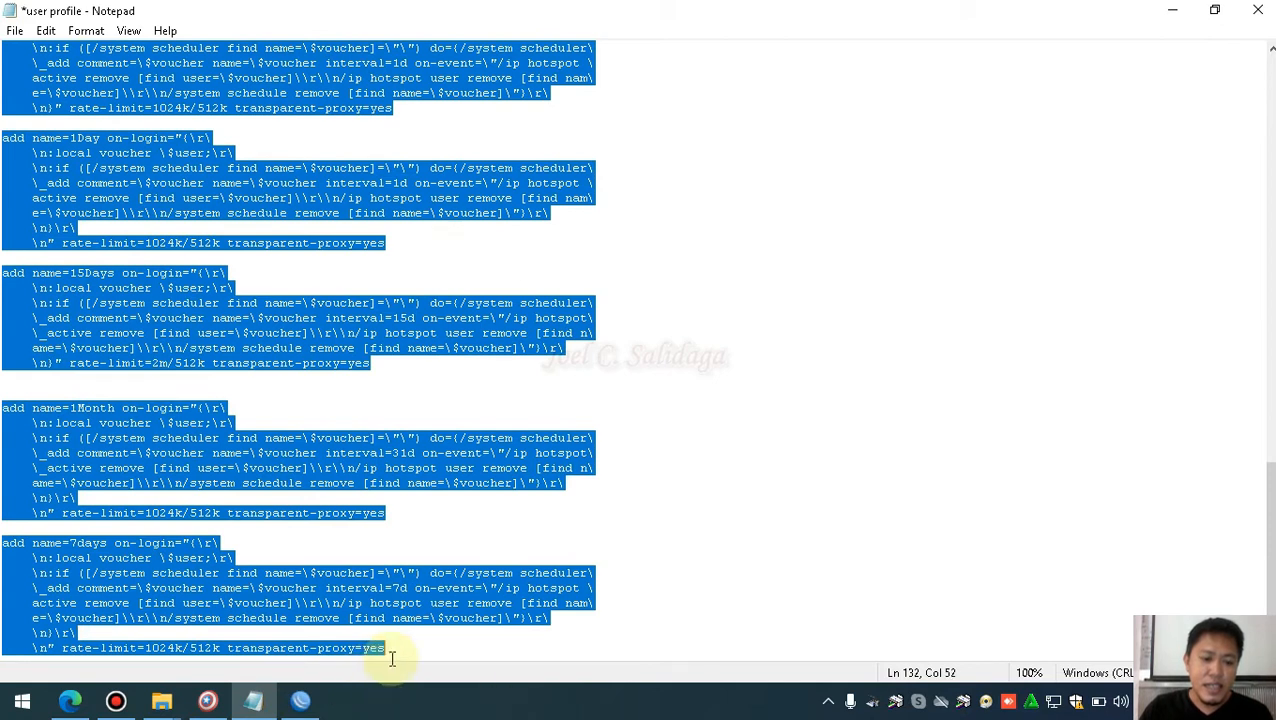
right_click(178, 584)
click(224, 359)
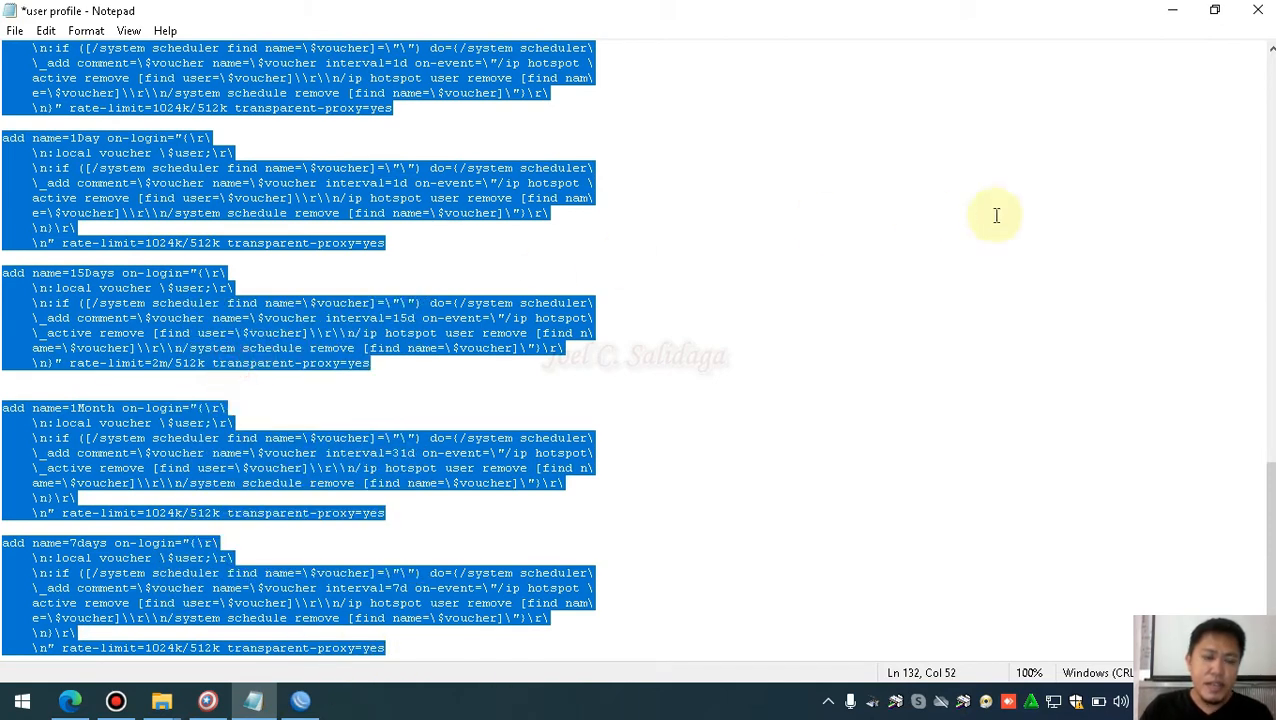
click(1258, 17)
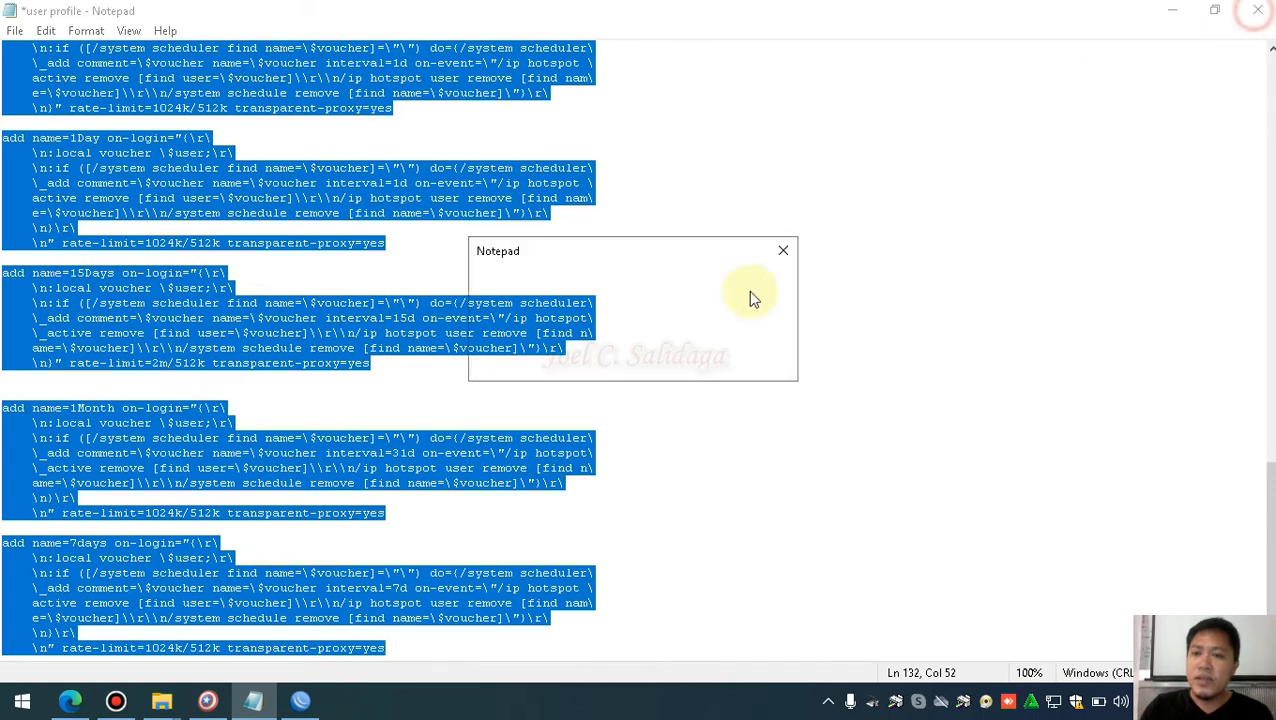
click(607, 364)
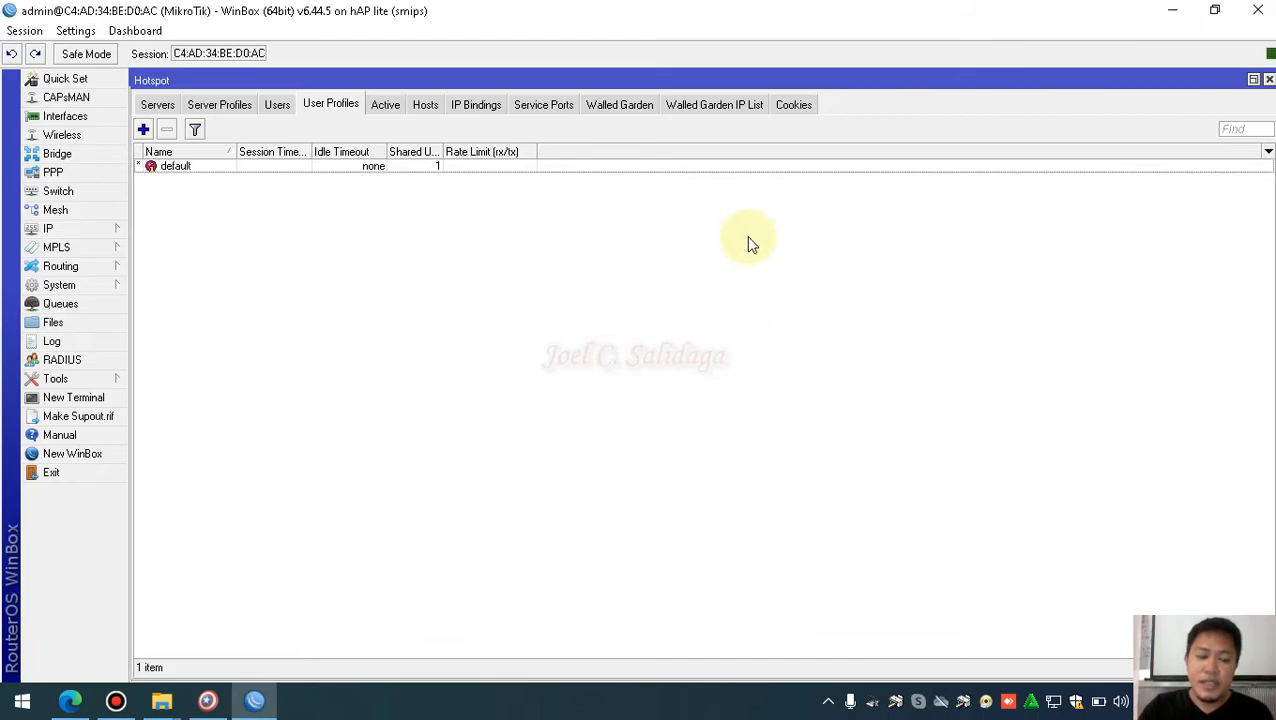
Paste the copied profile script into a new RouterOS terminal to create the 1Hour–15Days profiles
click(66, 398)
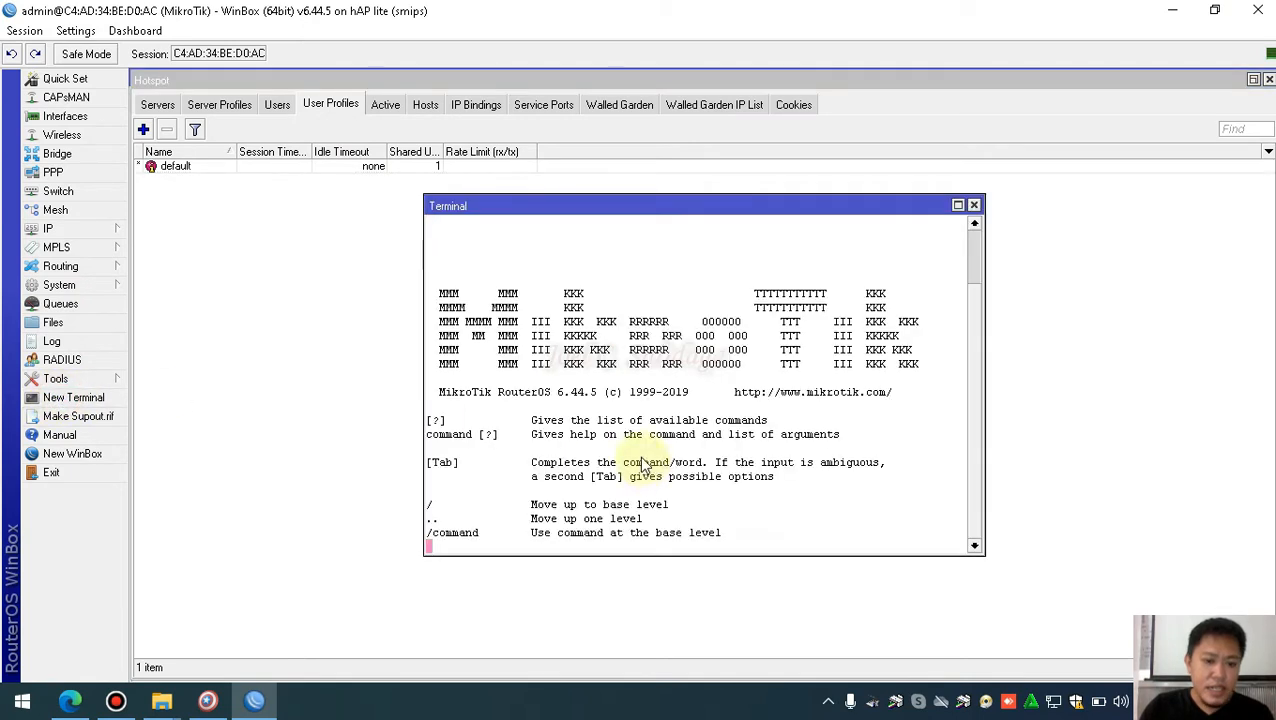
right_click(557, 549)
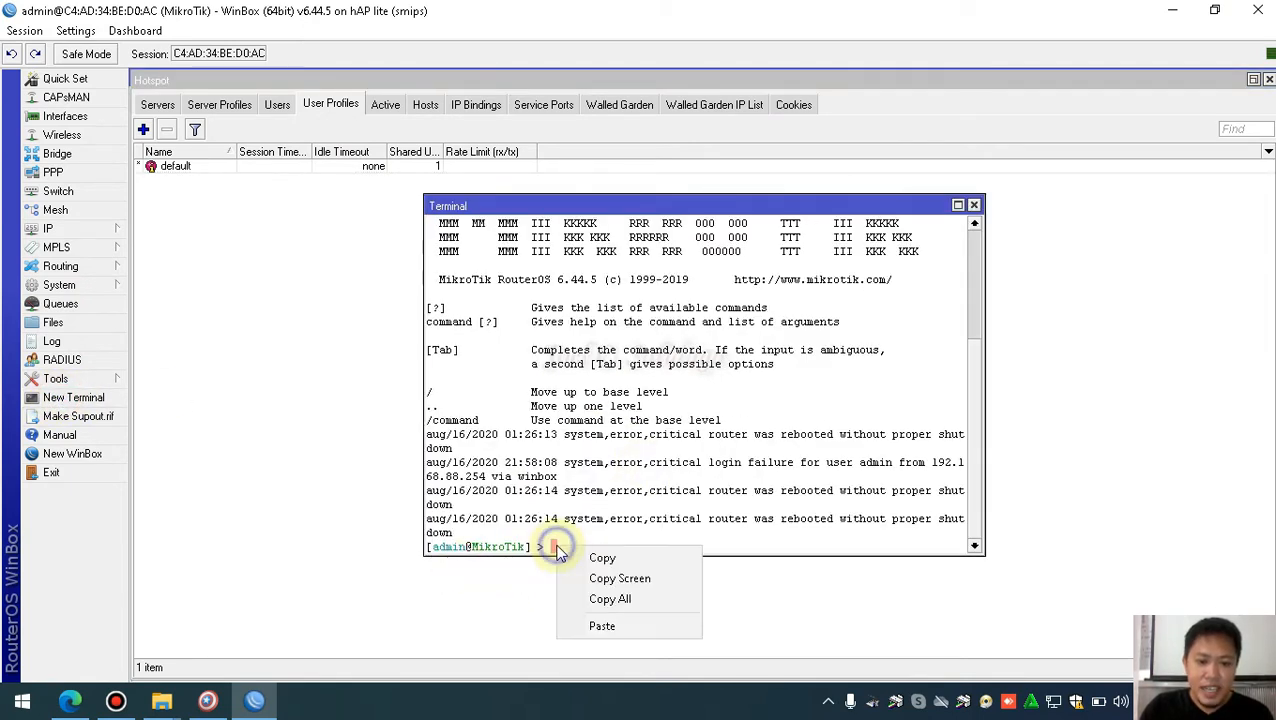
click(619, 625)
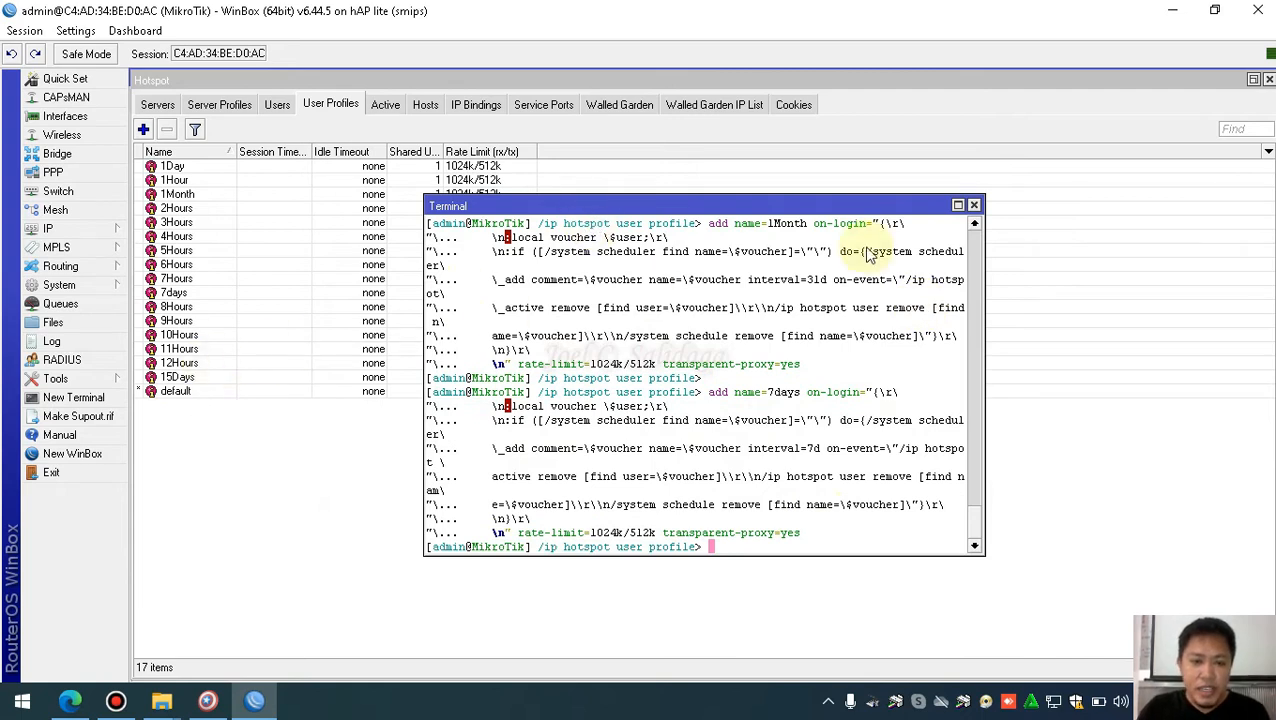
click(973, 206)
drag(195, 168, 190, 250)
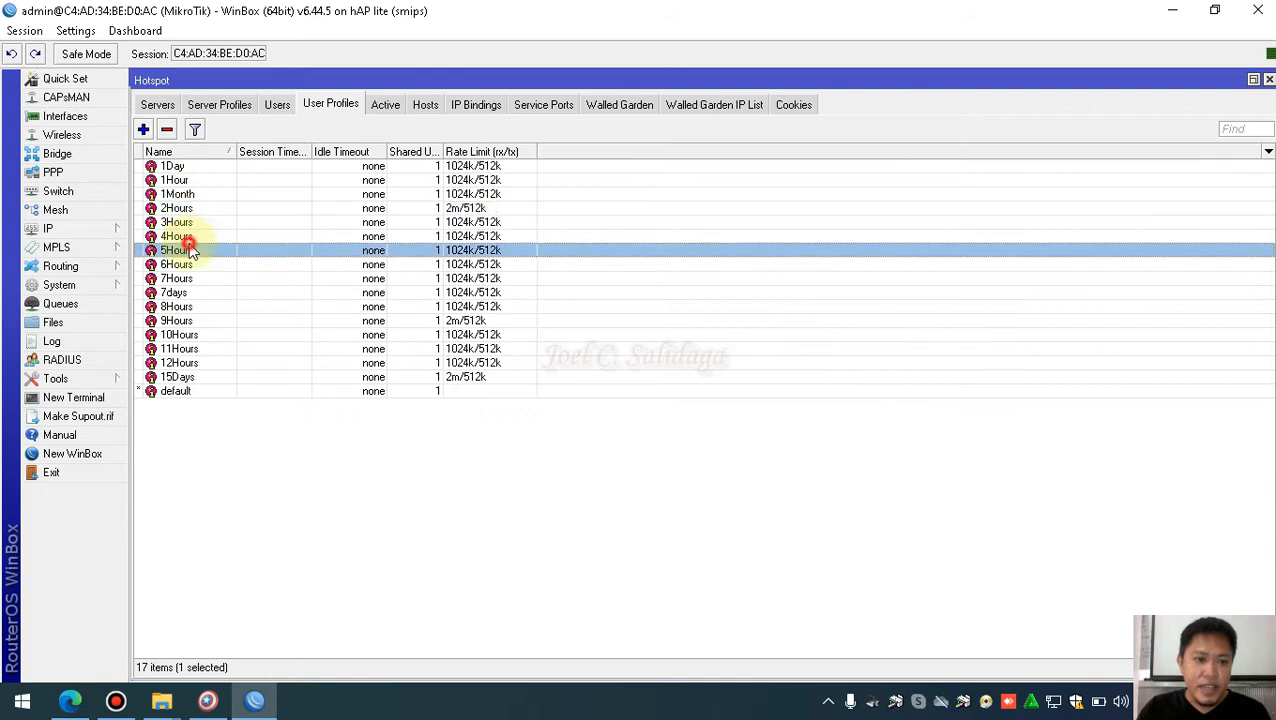
Look through the new profiles in the list and select the 1Day profile
click(195, 348)
click(195, 377)
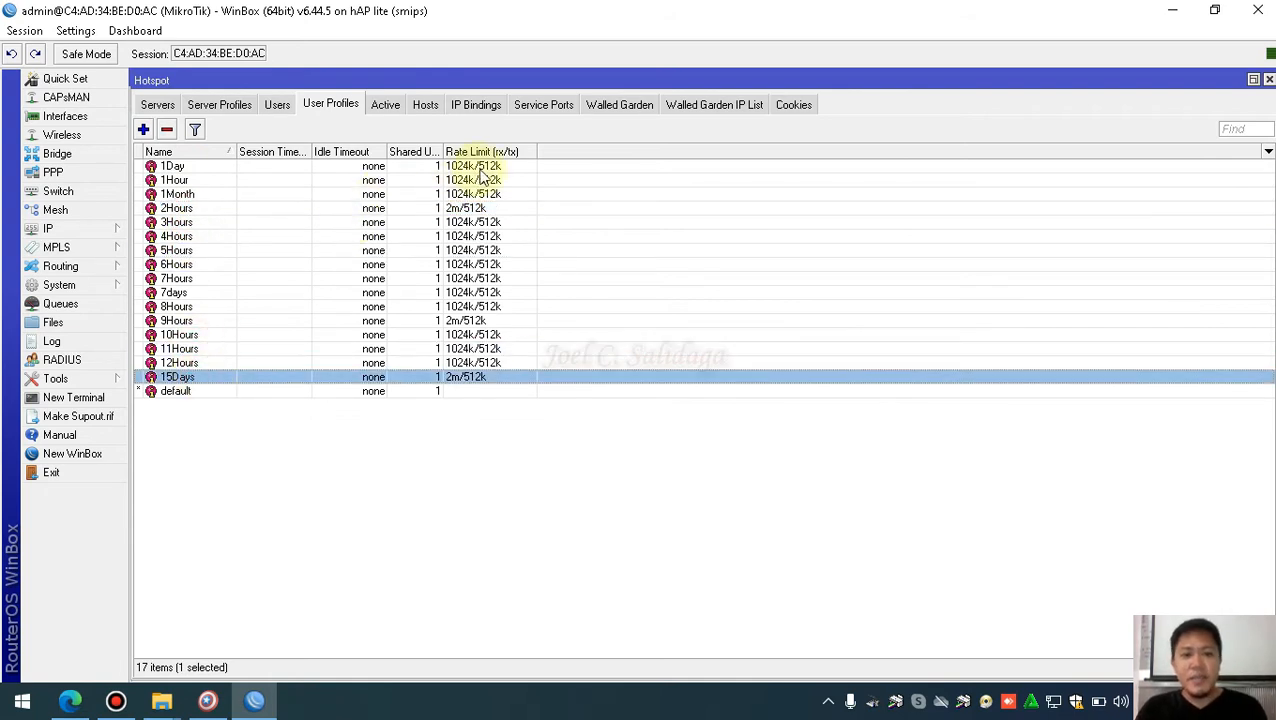
click(212, 168)
click(205, 179)
click(205, 165)
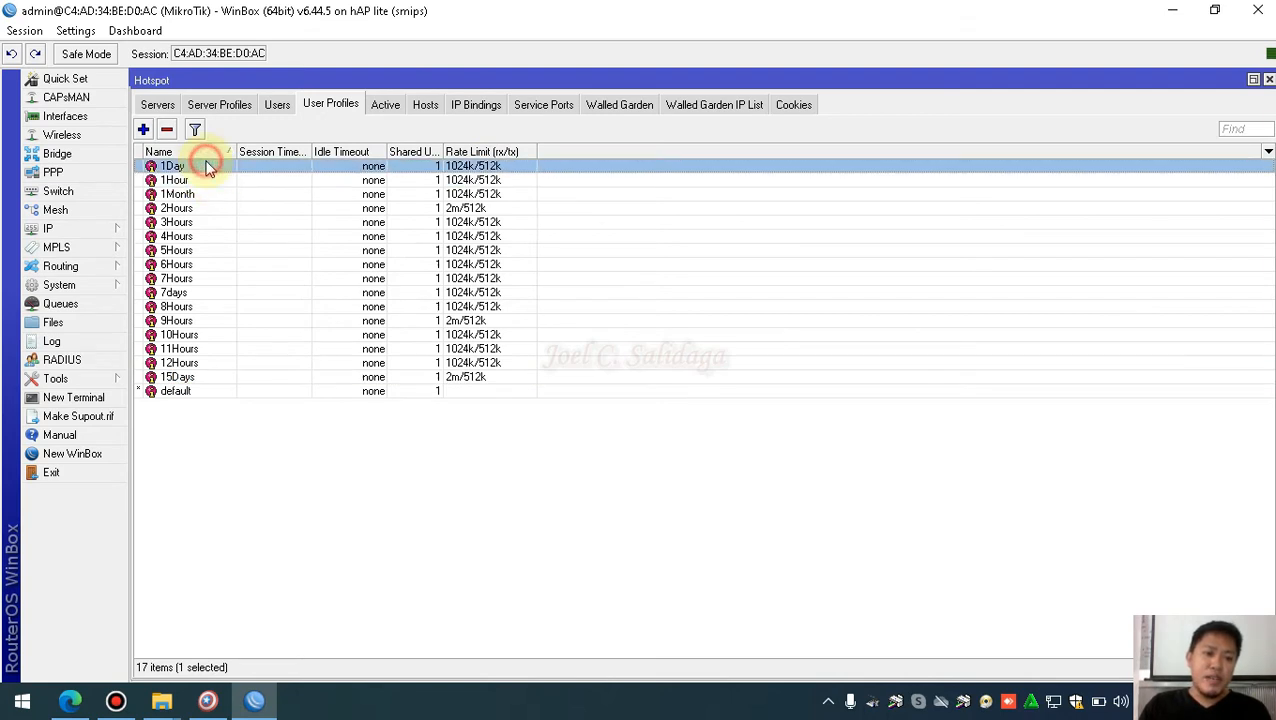
Replace the 1Day profile's rate limit with 1m/1m and apply it
double_click(288, 168)
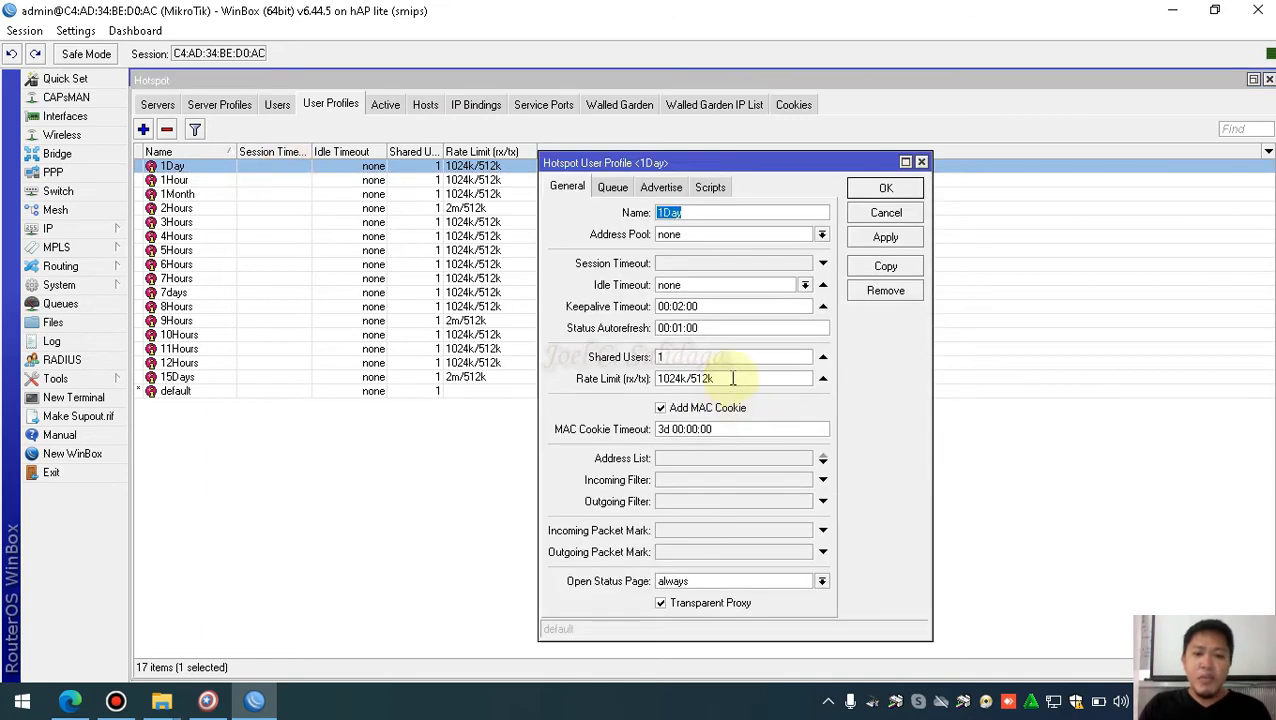
double_click(680, 378)
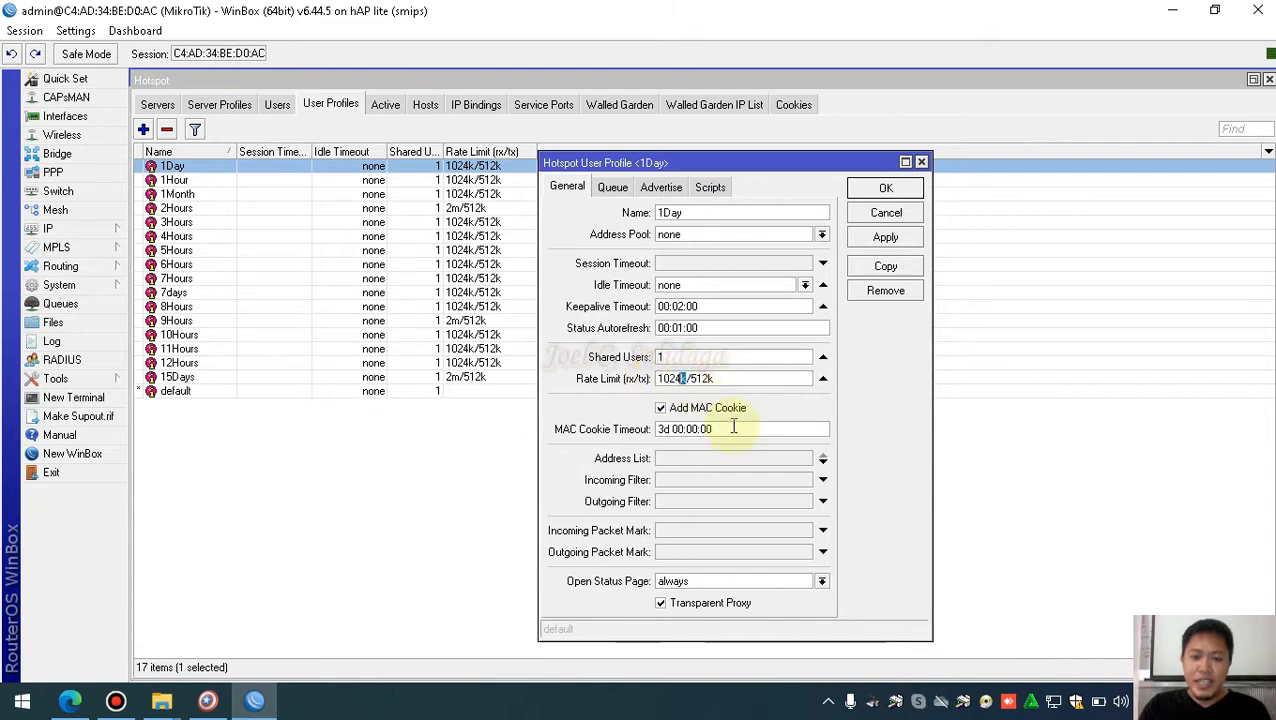
click(741, 378)
drag(728, 379, 655, 388)
text(1m/1m)
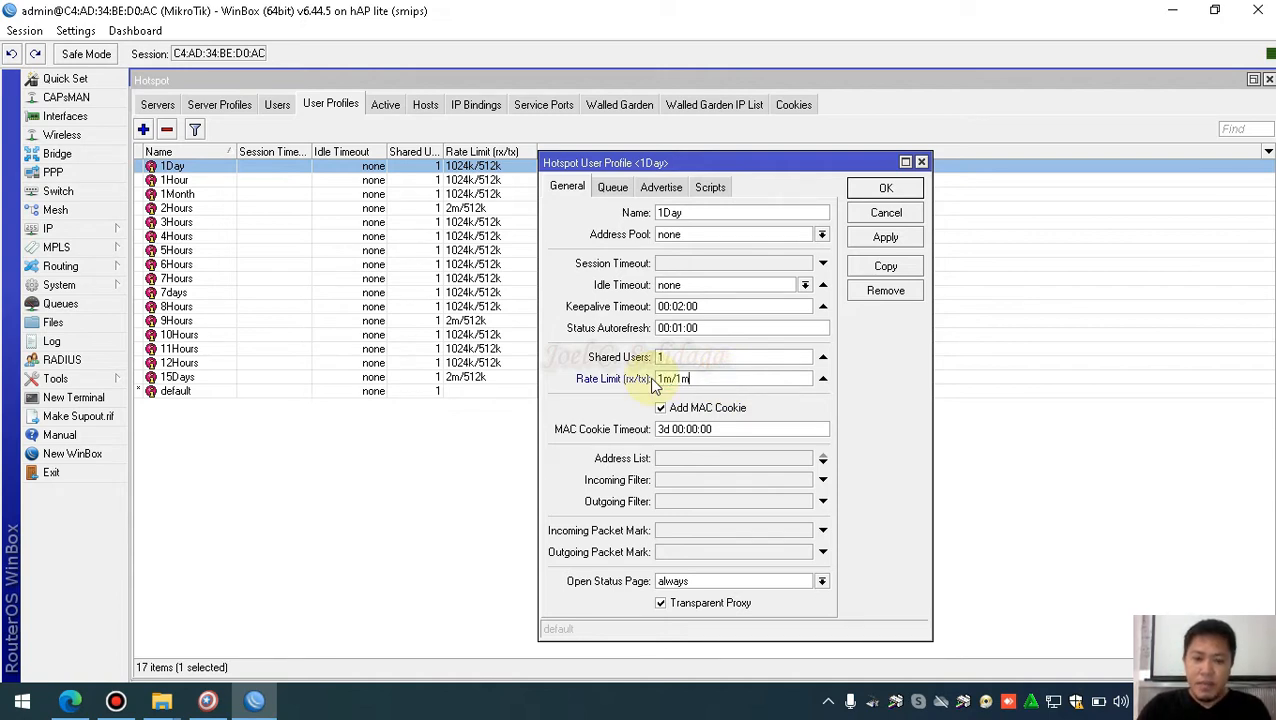
drag(706, 378, 656, 380)
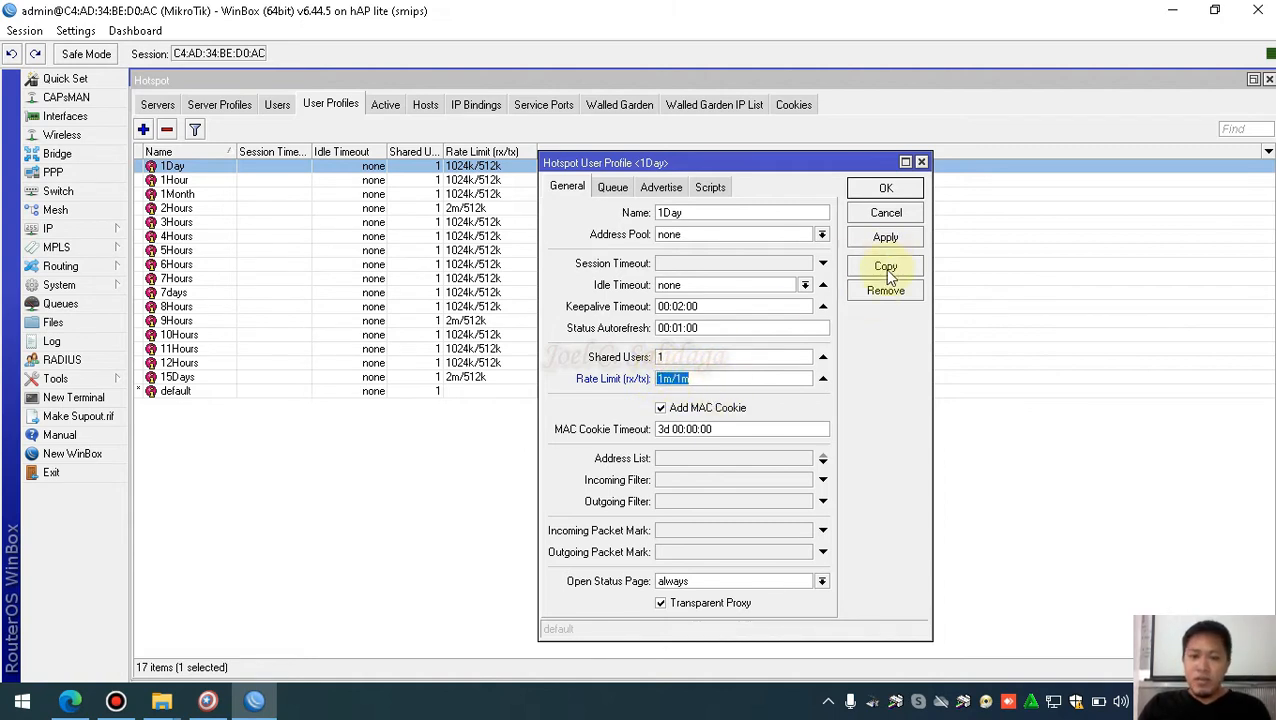
click(882, 233)
click(884, 188)
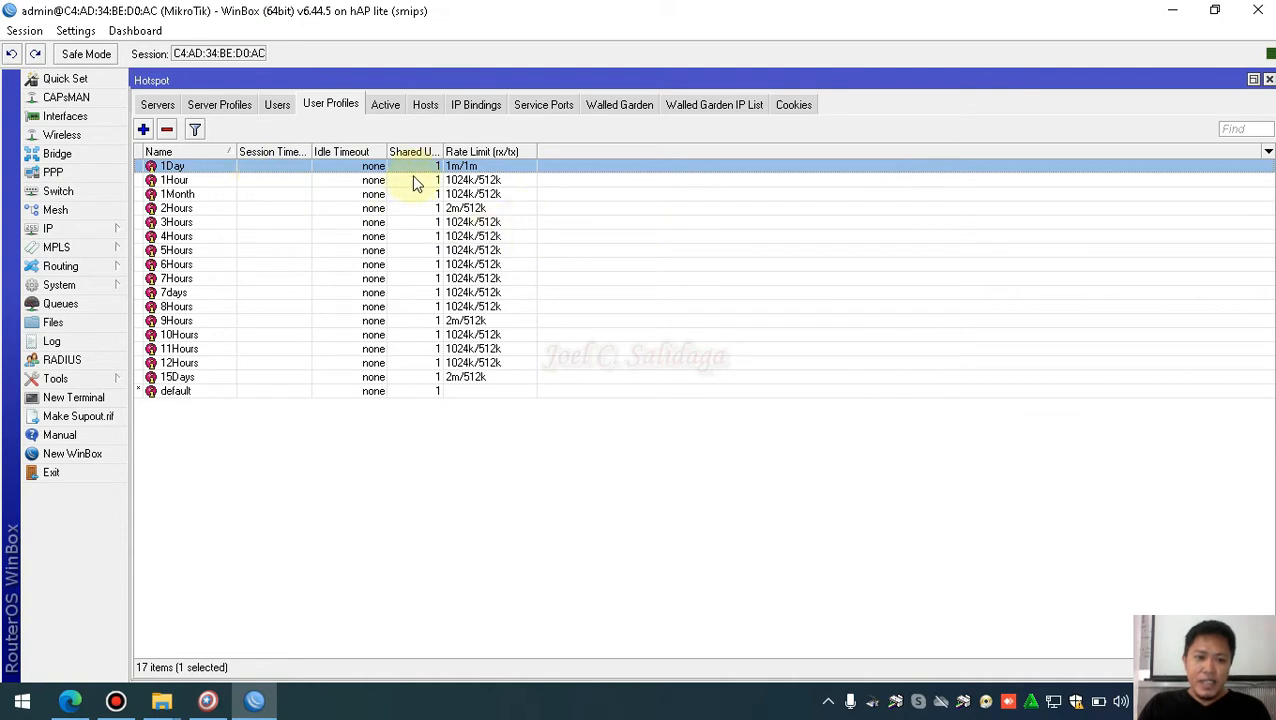
Set the 15Days profile's rate limit to 2m/2m
double_click(476, 380)
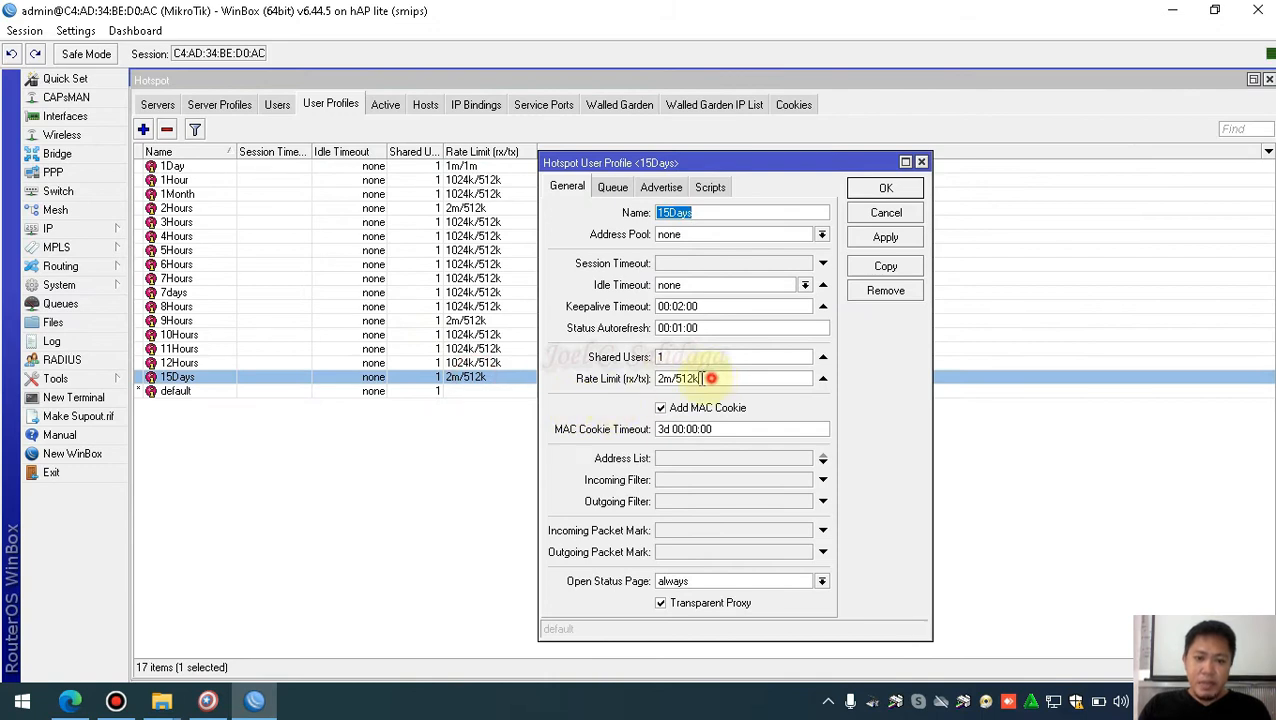
drag(705, 378, 645, 388)
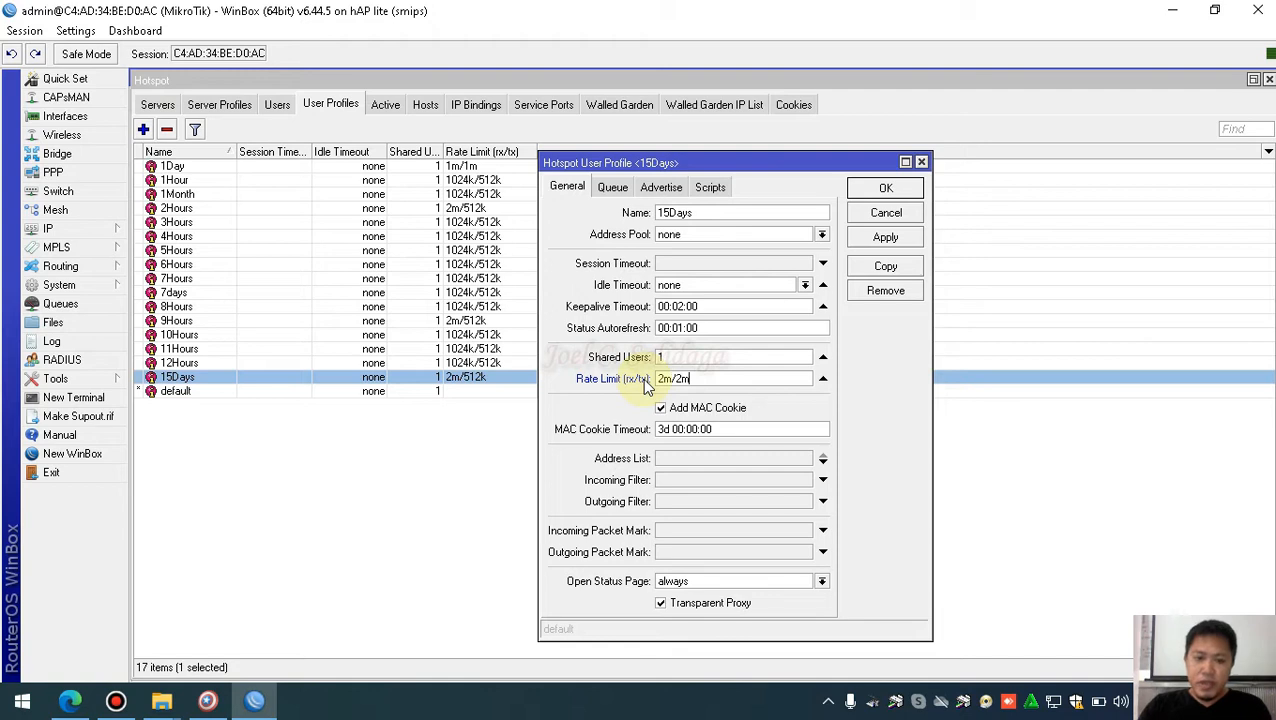
click(885, 238)
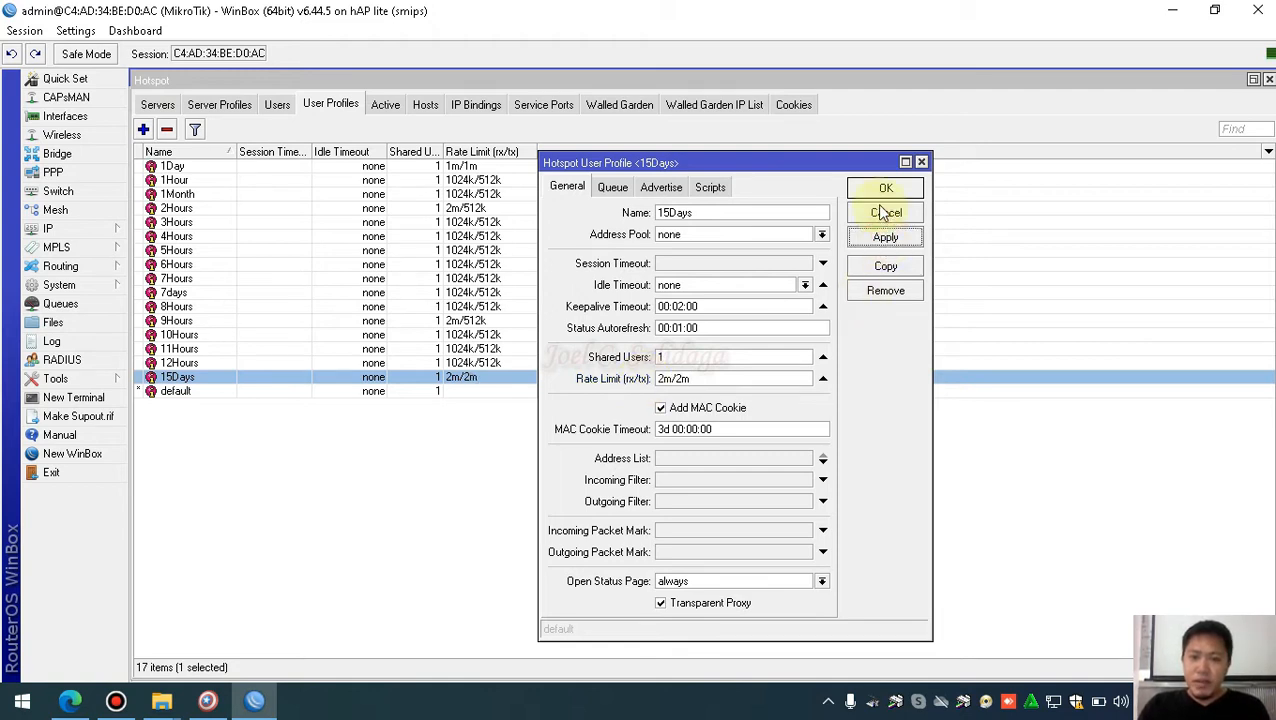
click(885, 189)
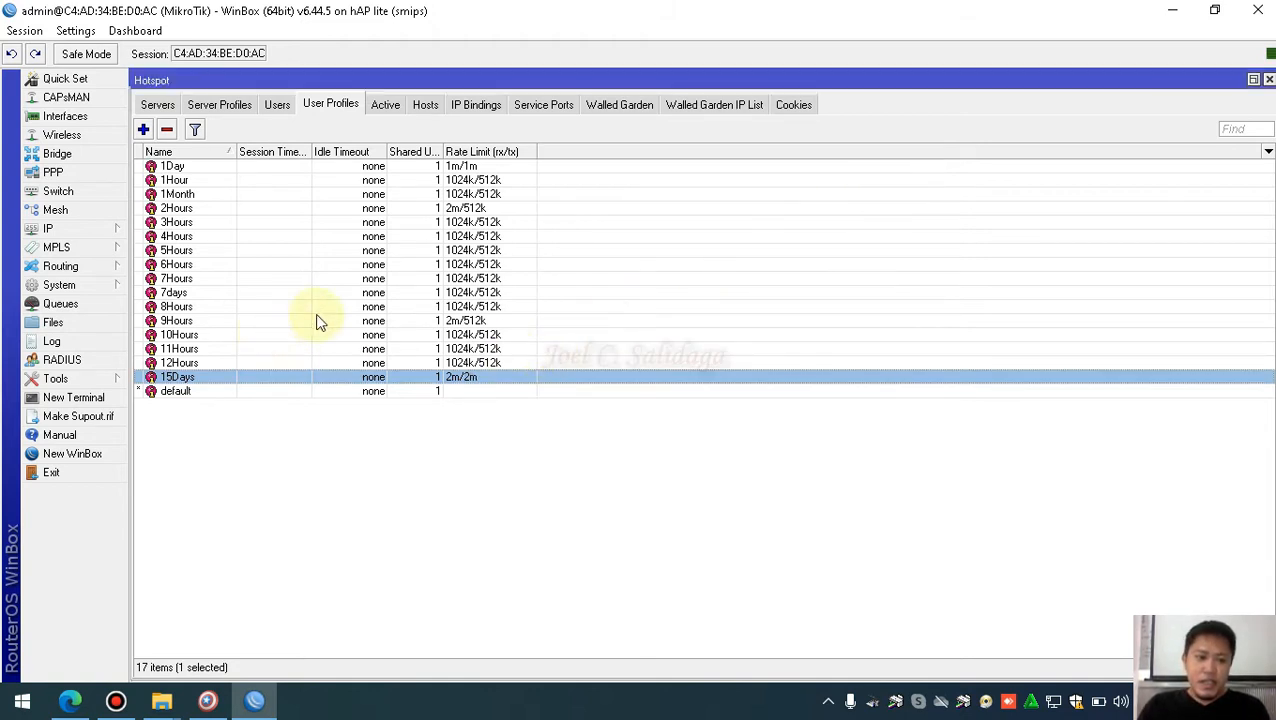
Set the 7days profile's rate limit to 3m/3m
double_click(407, 292)
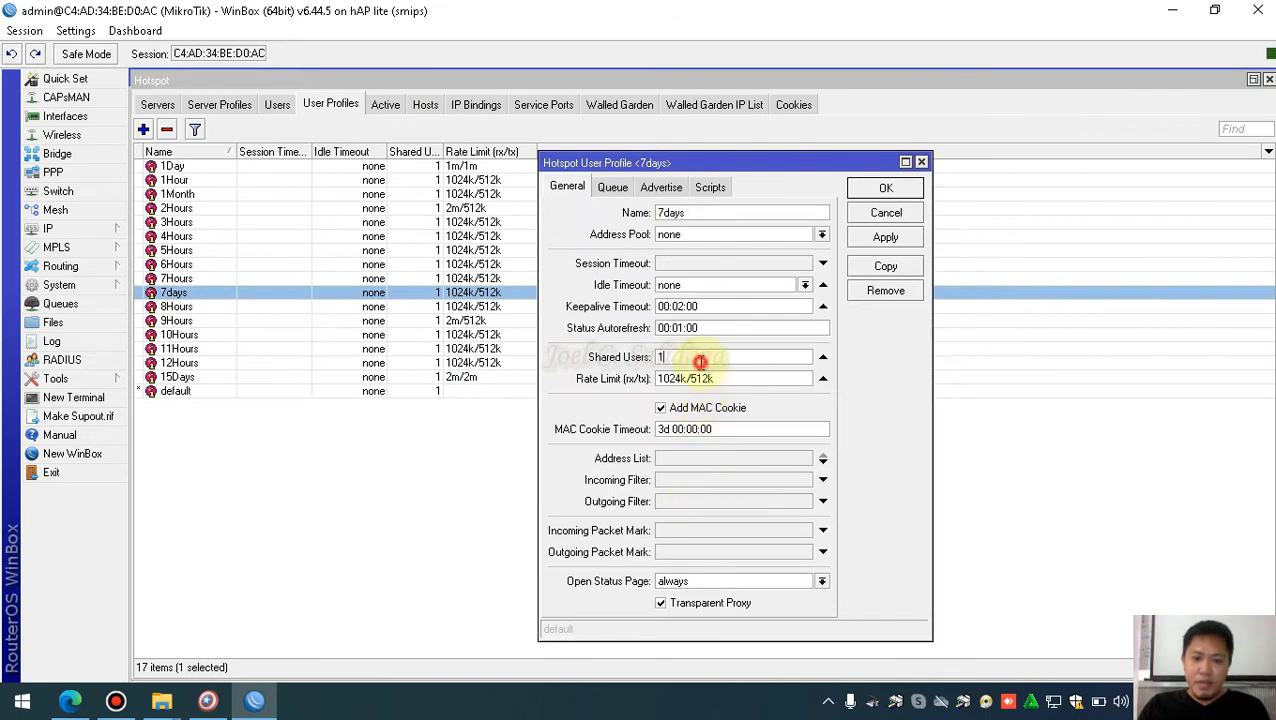
double_click(735, 378)
text(3m/)
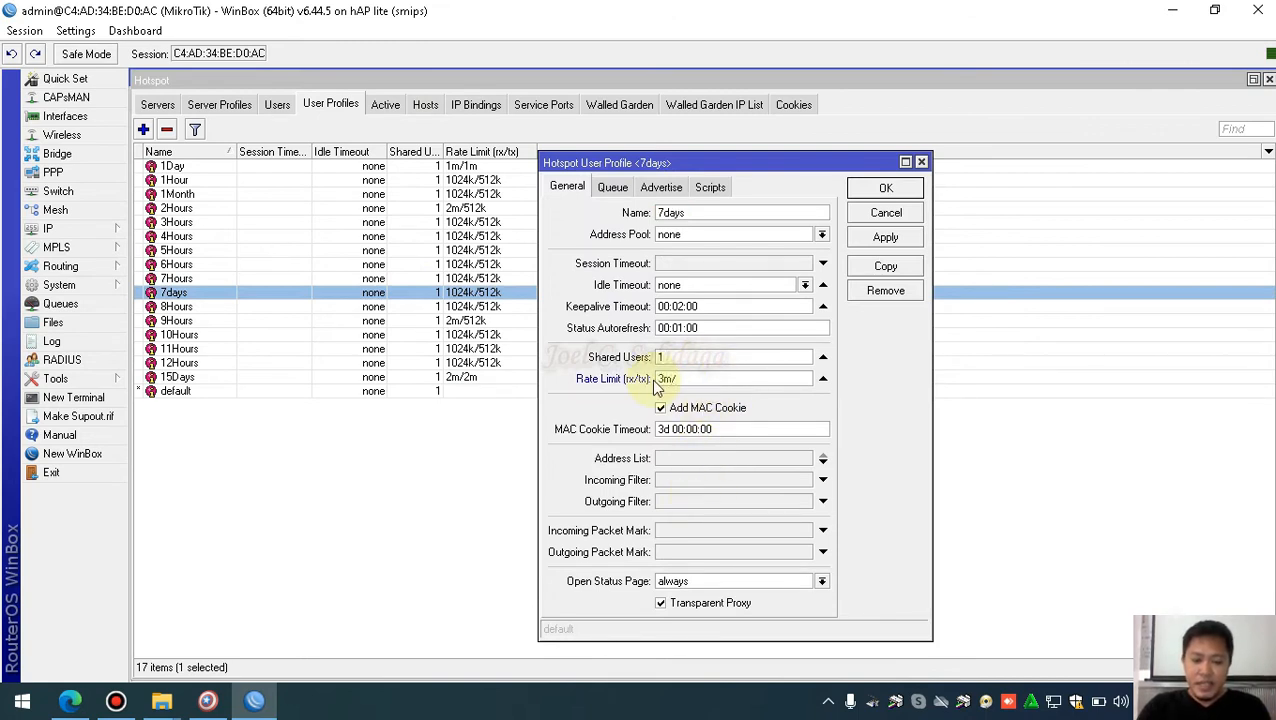
click(886, 237)
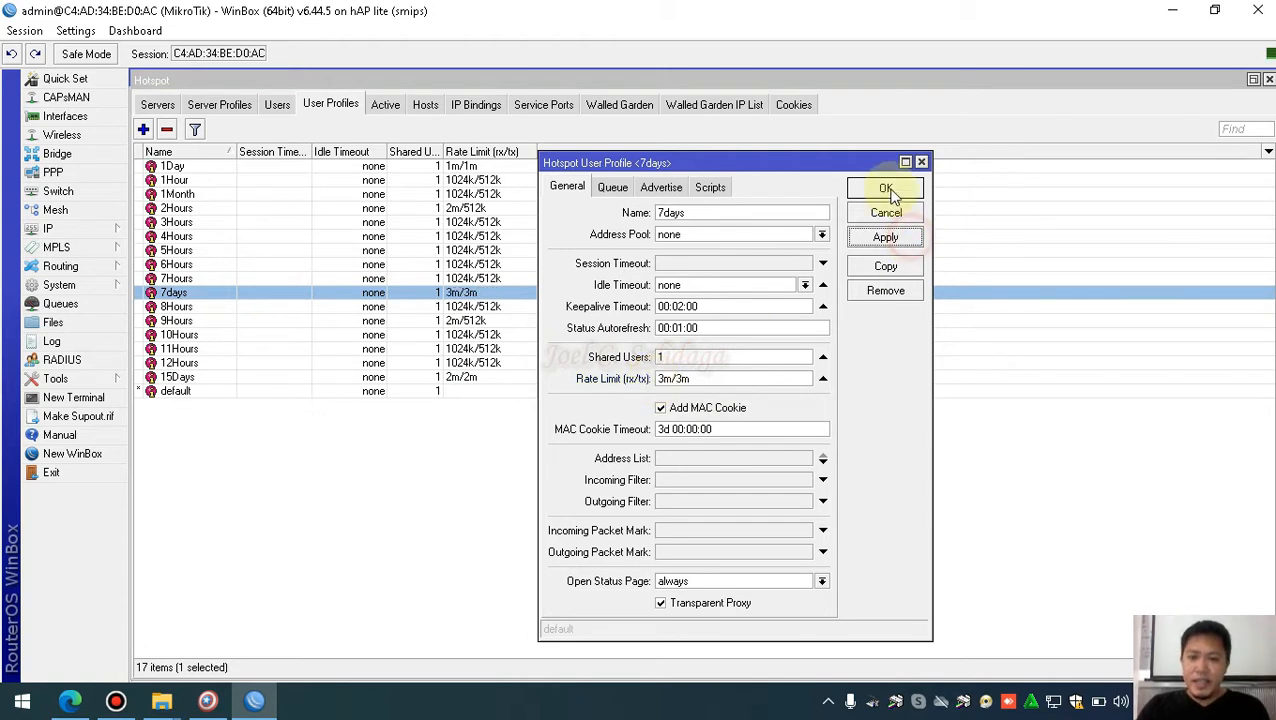
click(886, 188)
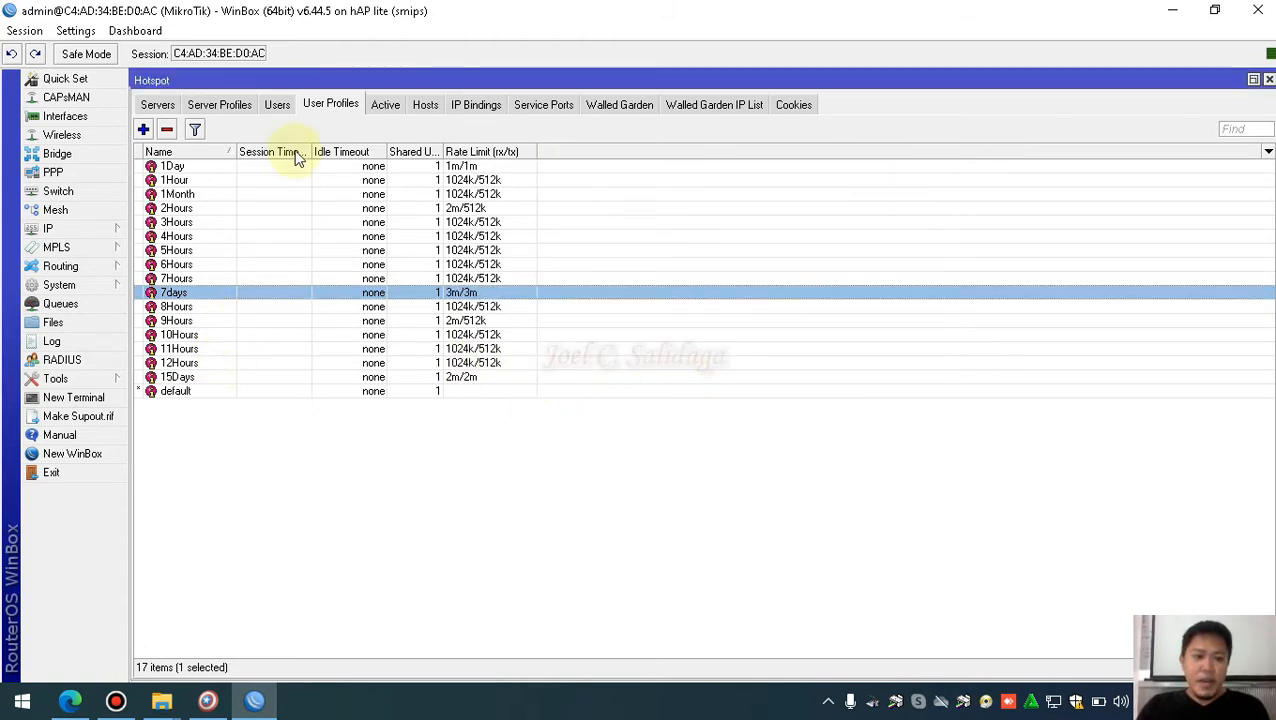
Look over the edited profiles in the list, then minimize WinBox
click(218, 237)
click(182, 194)
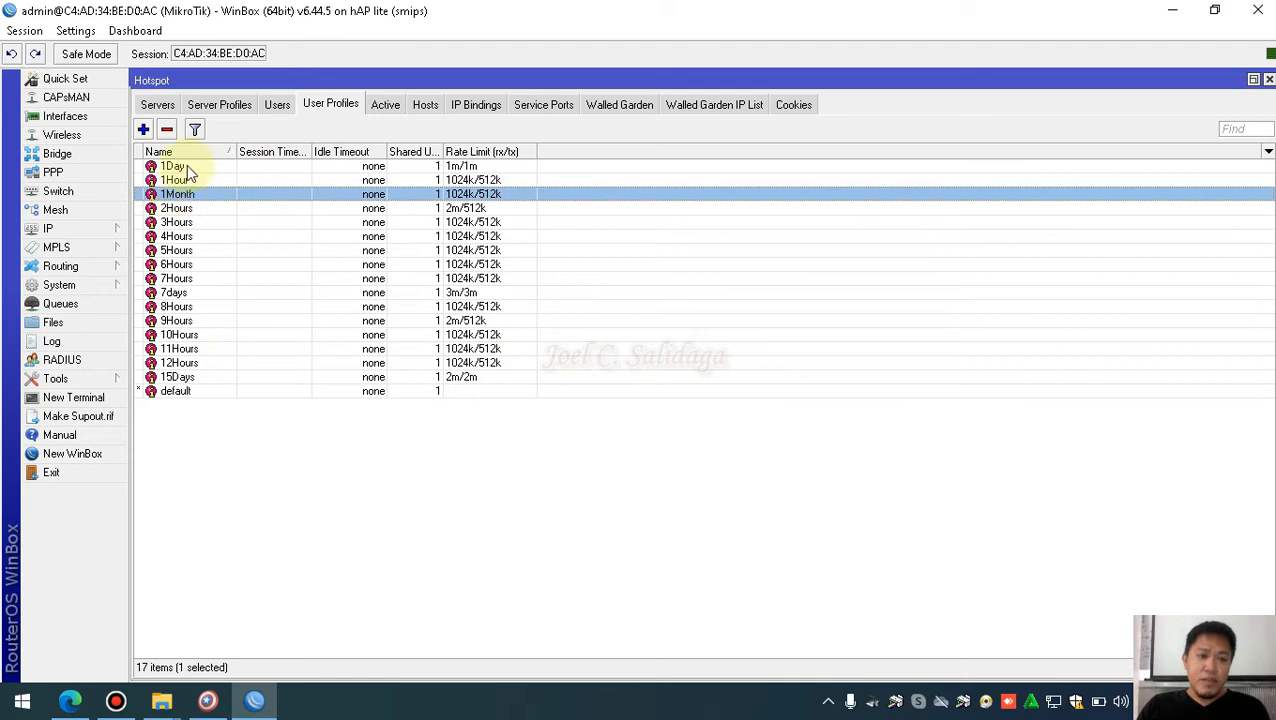
click(182, 166)
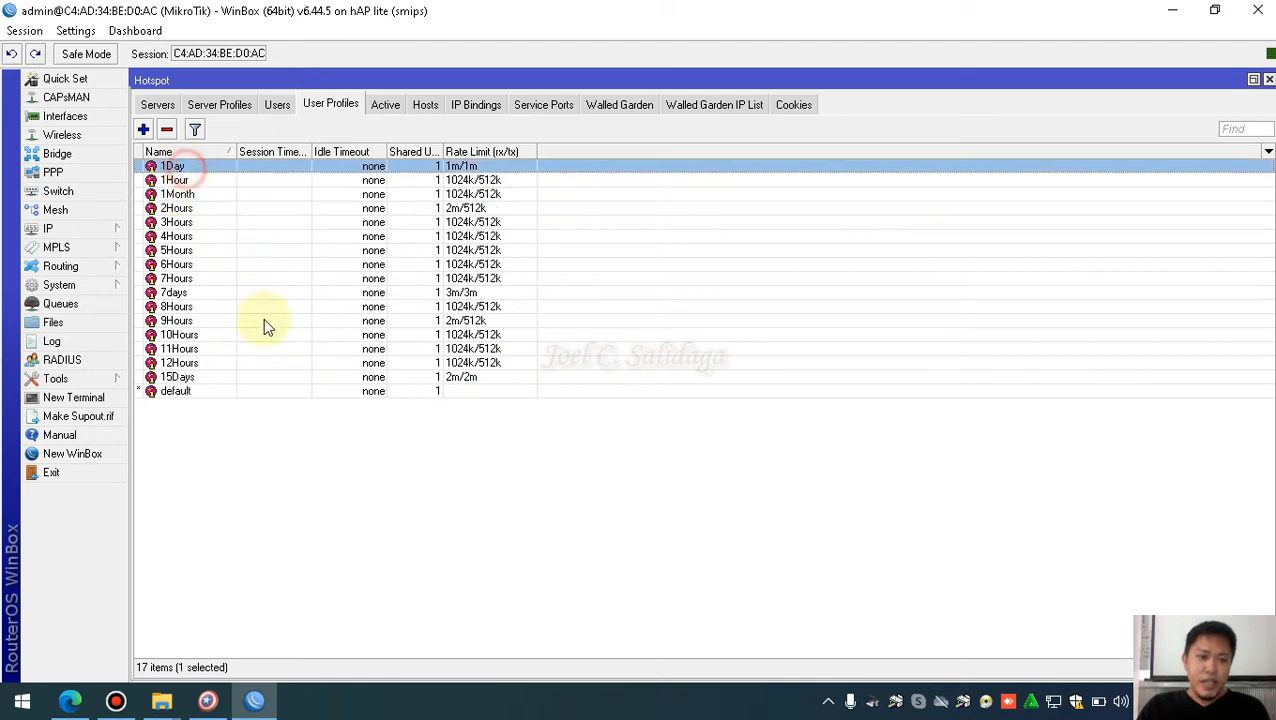
click(186, 292)
click(226, 378)
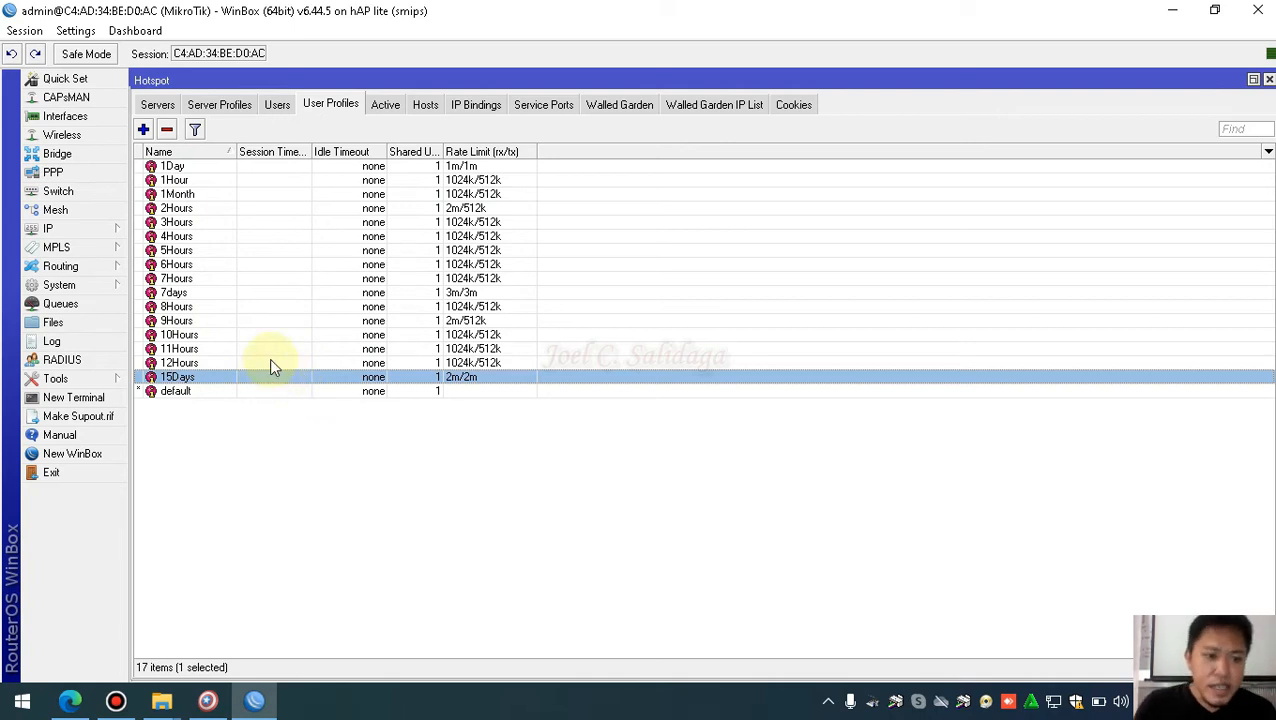
click(445, 279)
click(472, 222)
click(488, 181)
click(480, 321)
click(258, 706)
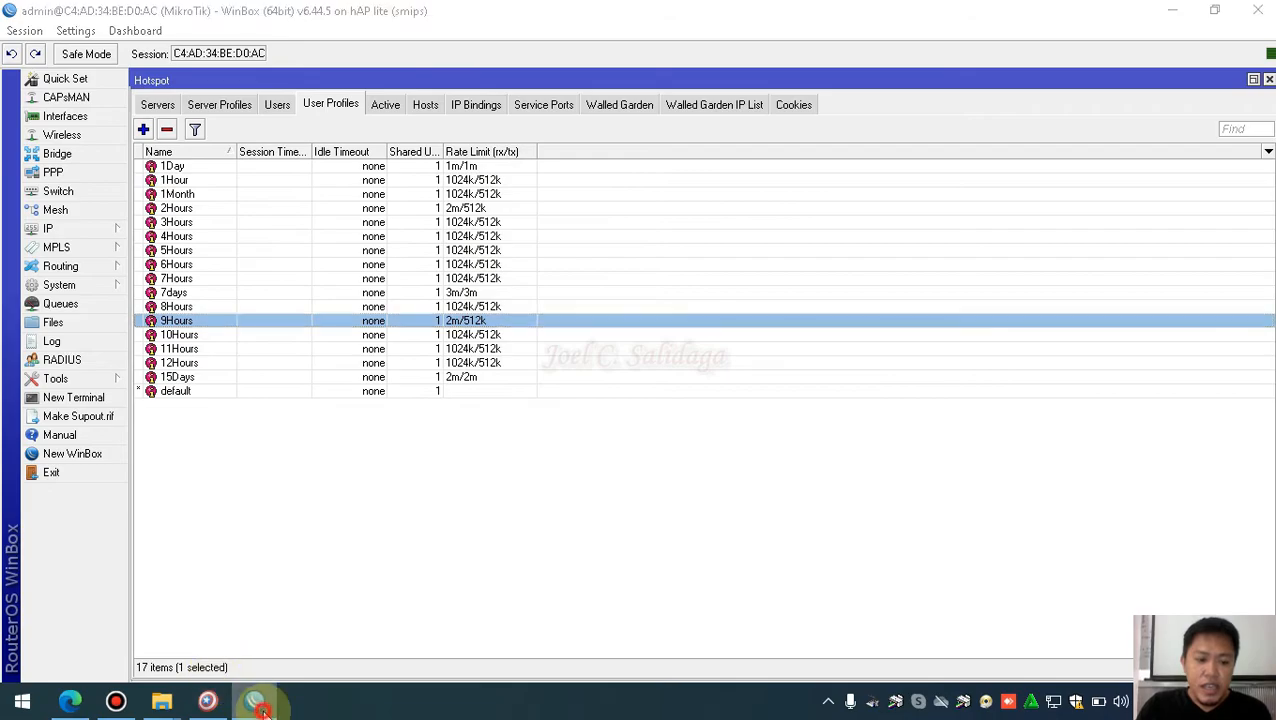
Reopen the user profile text file to review it, then close it and return to WinBox
double_click(1140, 505)
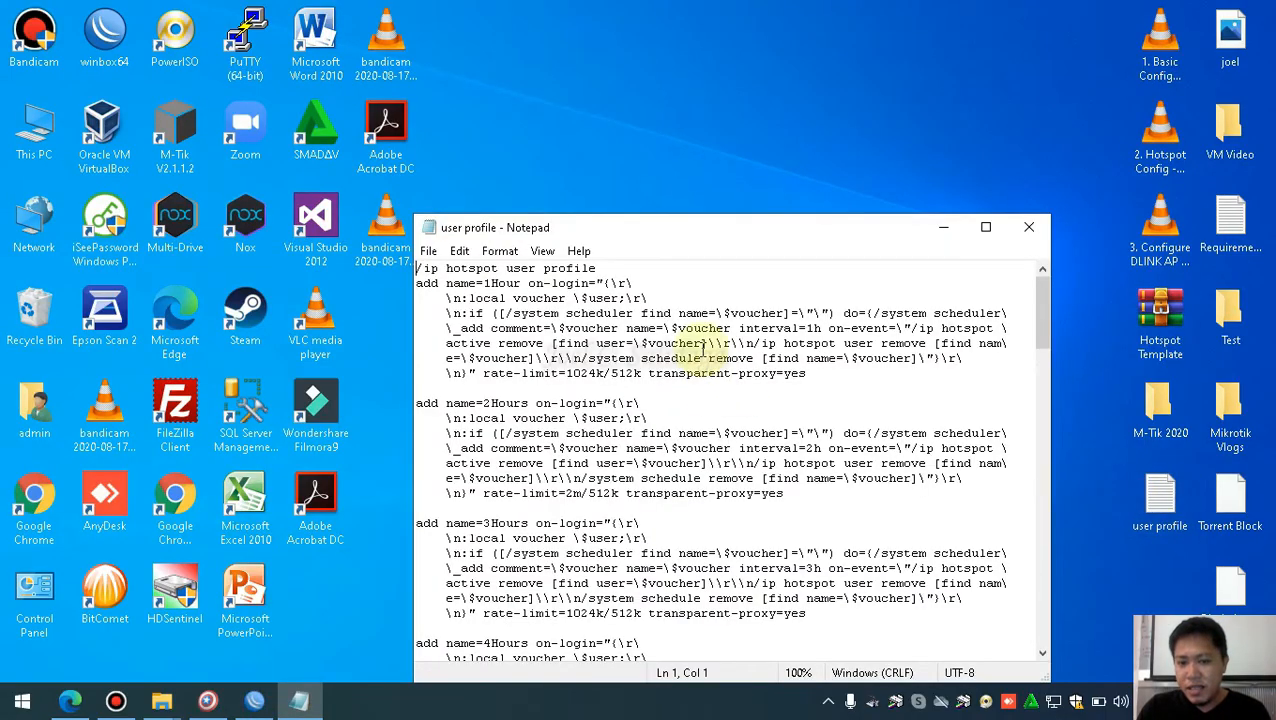
click(985, 227)
scroll(651, 241, down, 2)
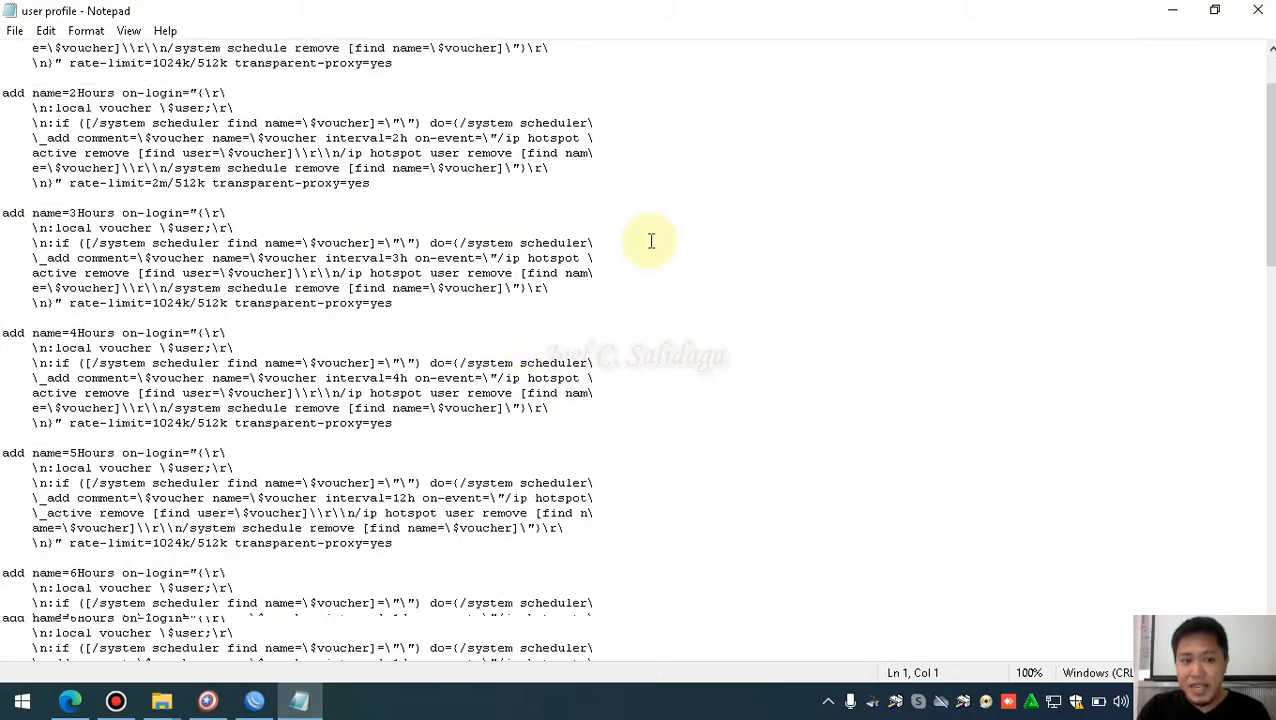
scroll(651, 241, down, 12)
scroll(648, 240, up, 1)
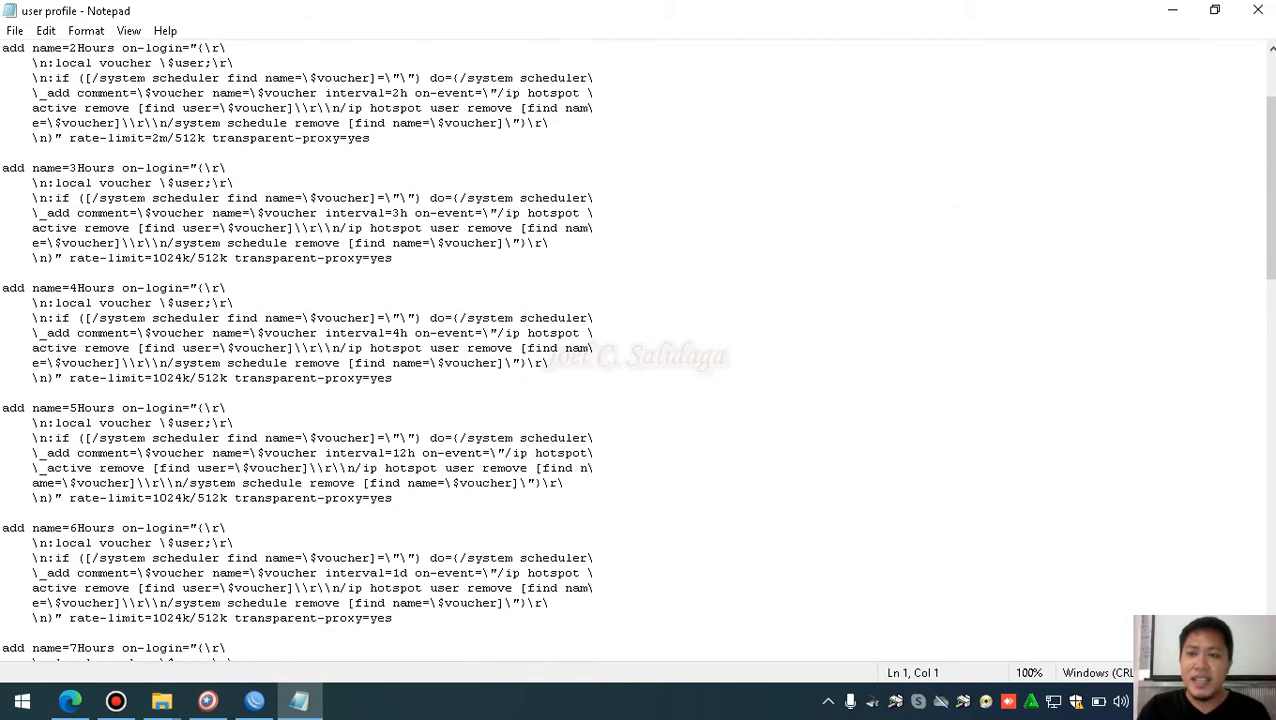
click(1258, 10)
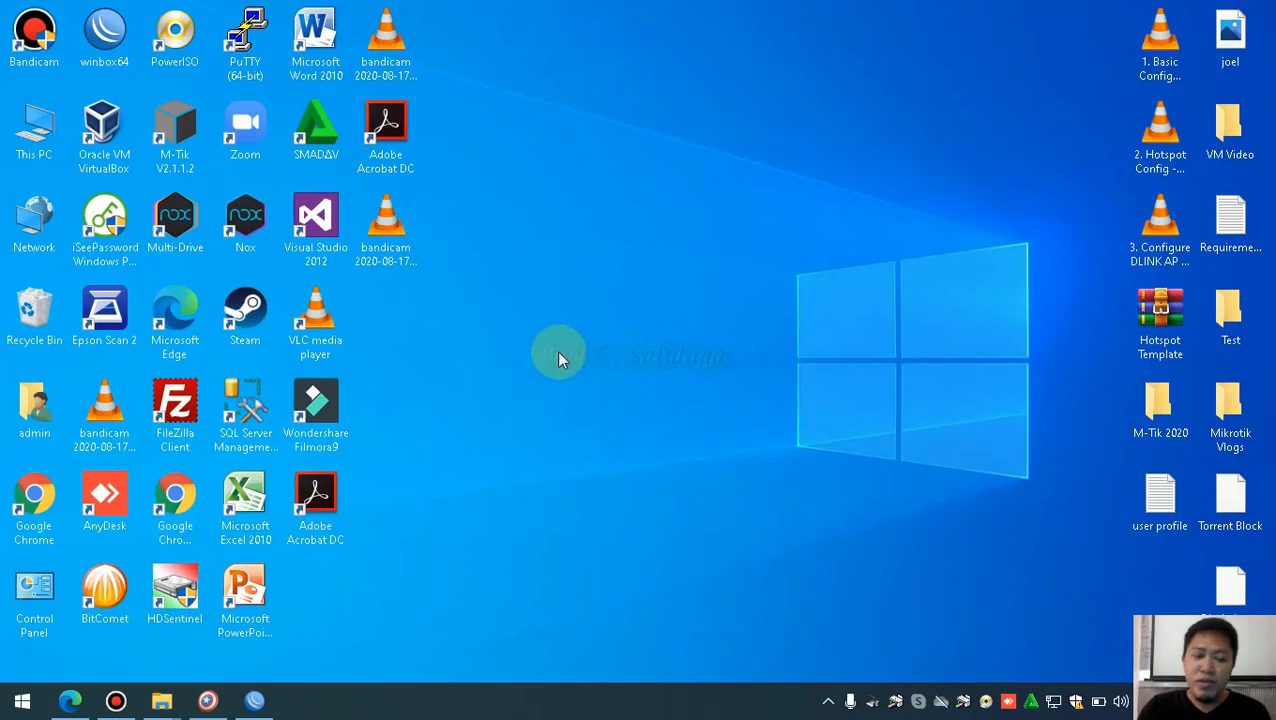
click(252, 699)
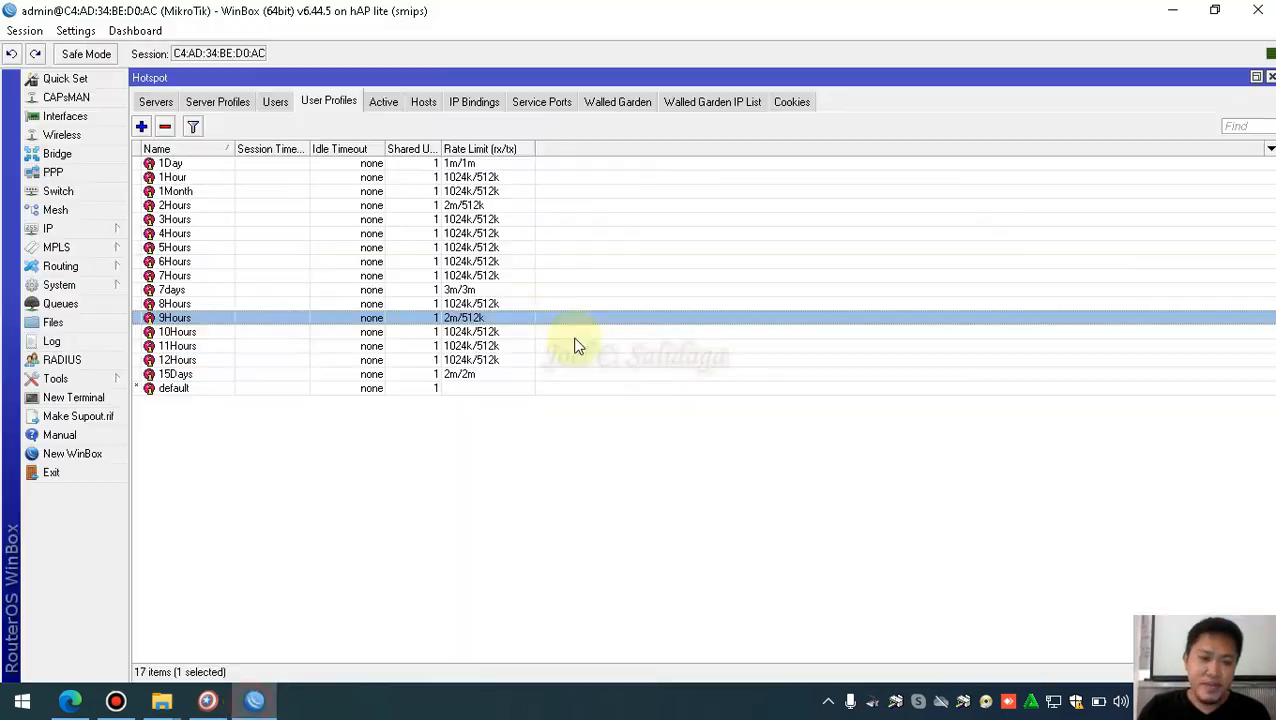
Browse the 17-profile list, then open a New Hotspot User Profile form named uprof1
click(142, 127)
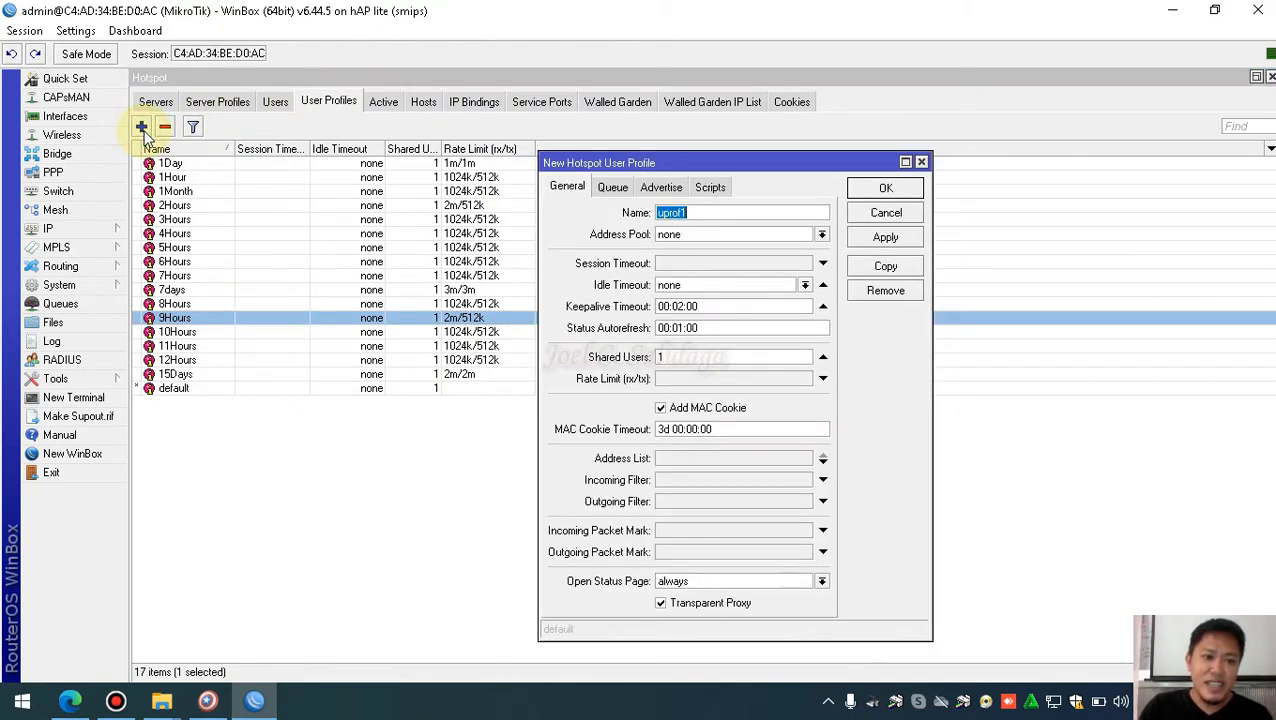
click(921, 162)
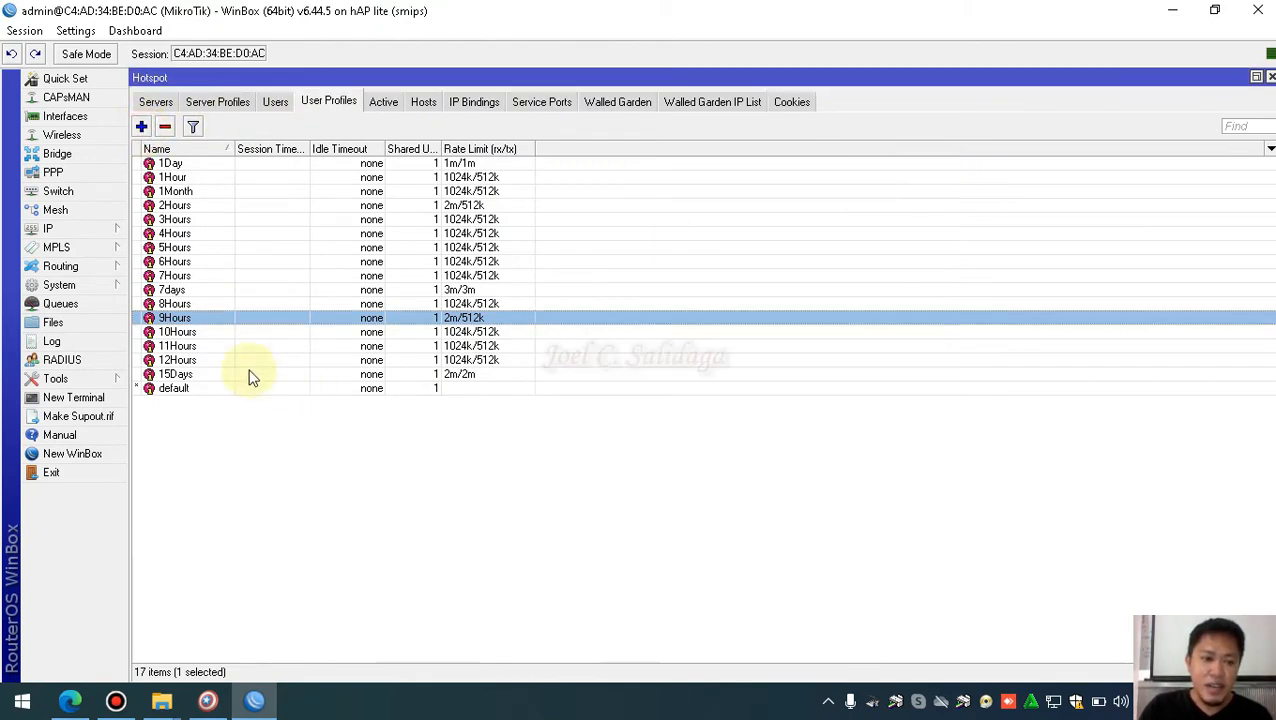
click(210, 372)
click(201, 351)
click(205, 191)
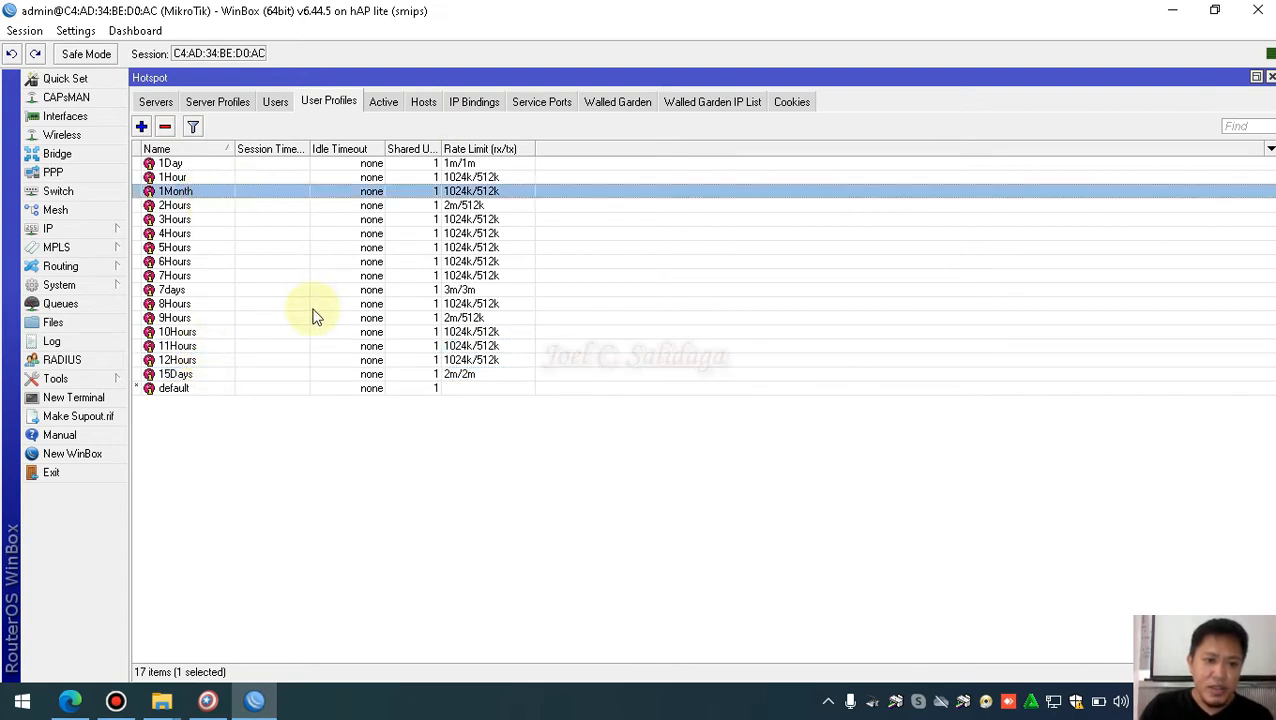
click(315, 317)
click(250, 205)
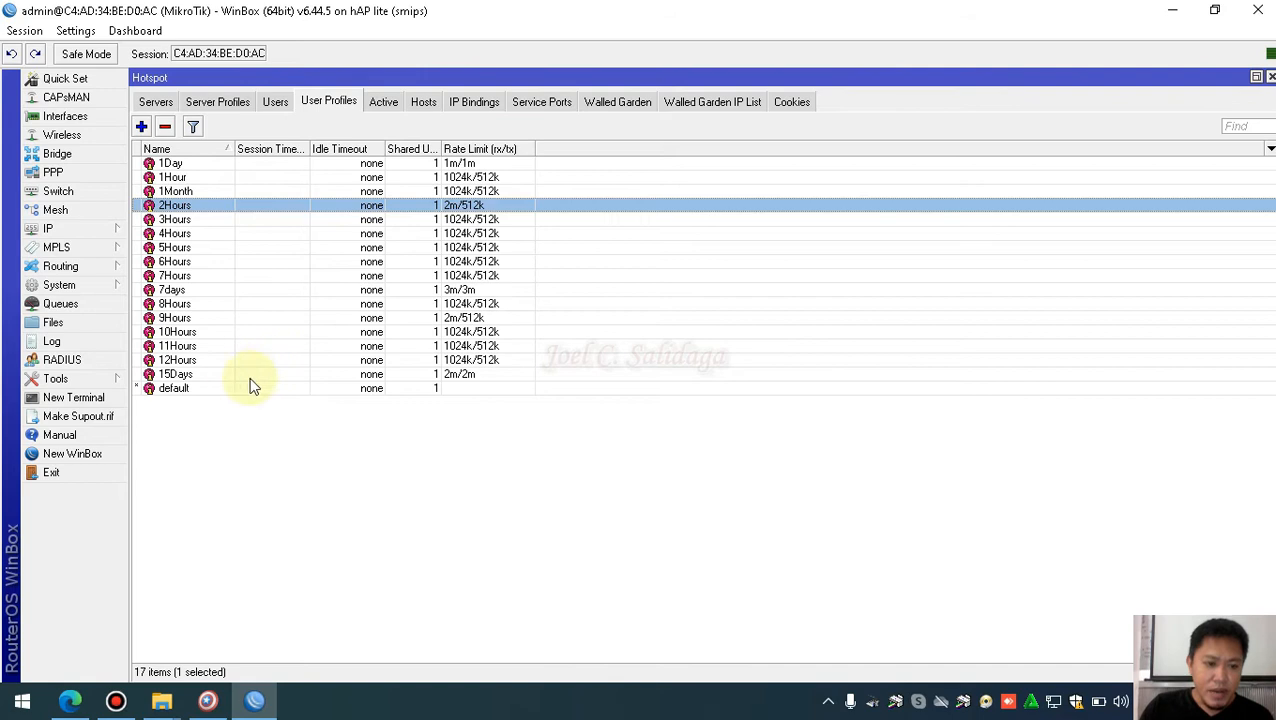
click(220, 375)
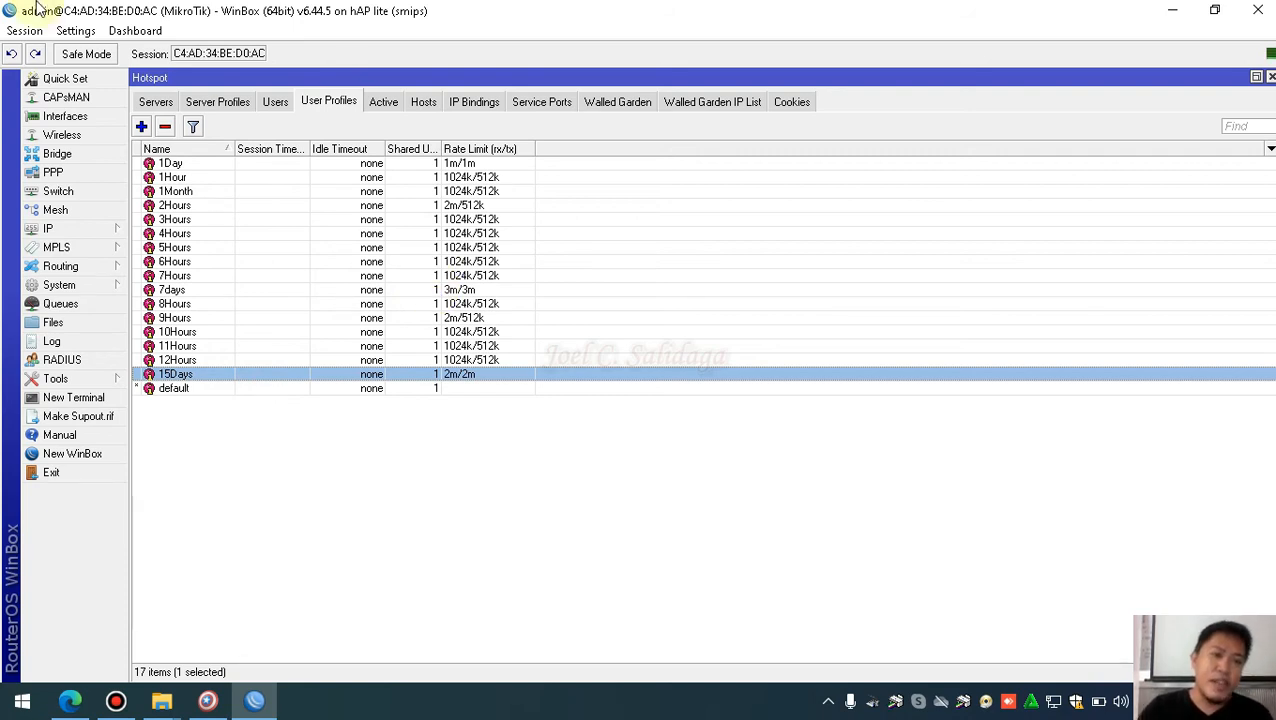
click(141, 126)
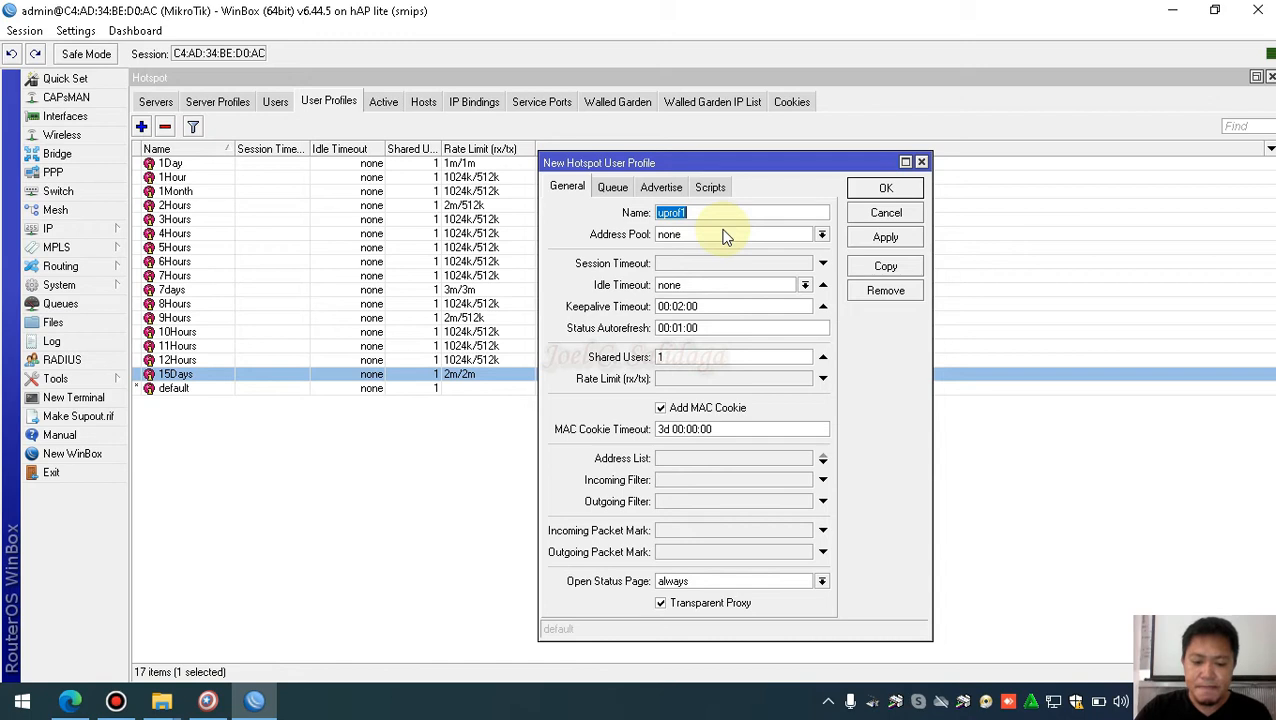
Name the new profile 2months with a 2m/2m rate limit and save it
text(2months)
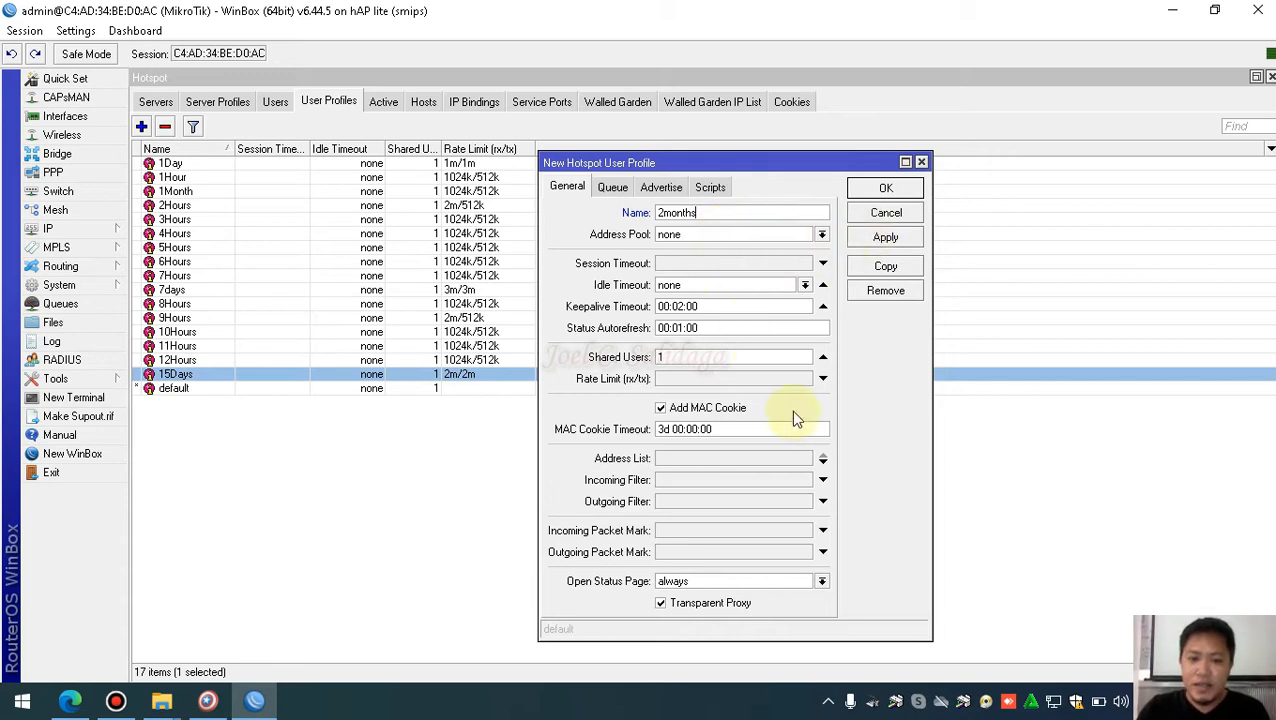
click(684, 382)
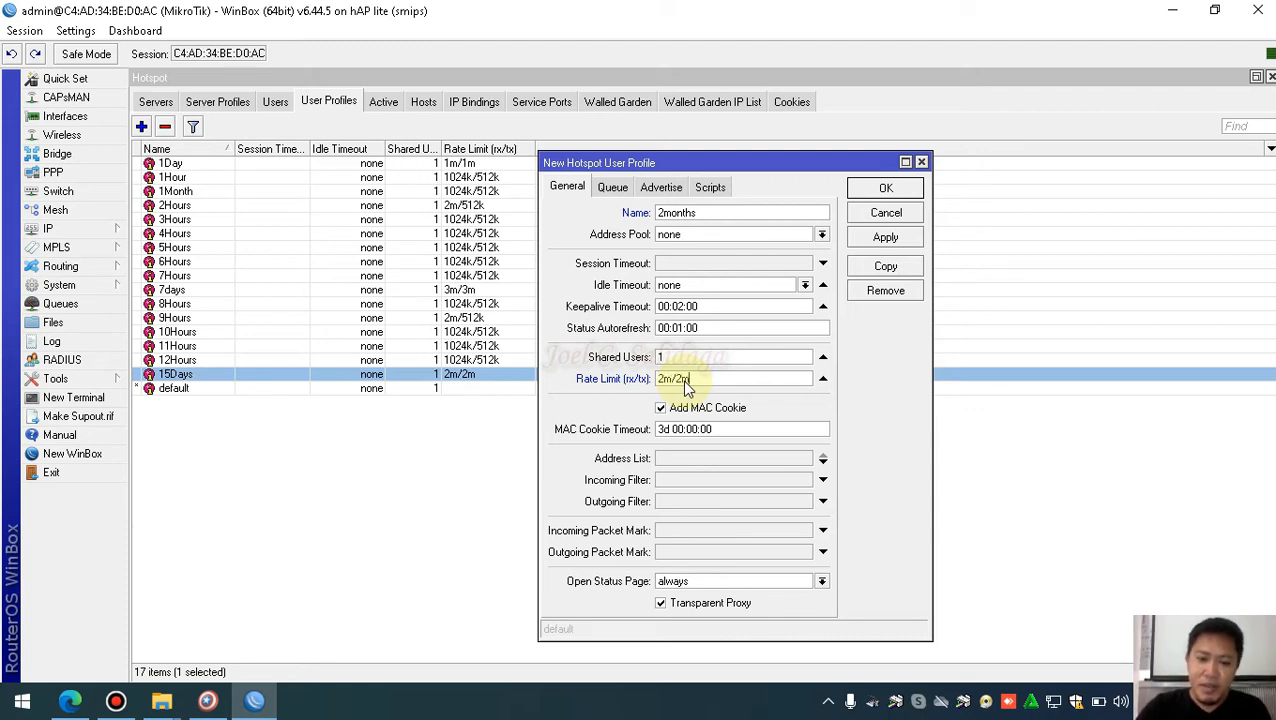
click(885, 237)
click(885, 188)
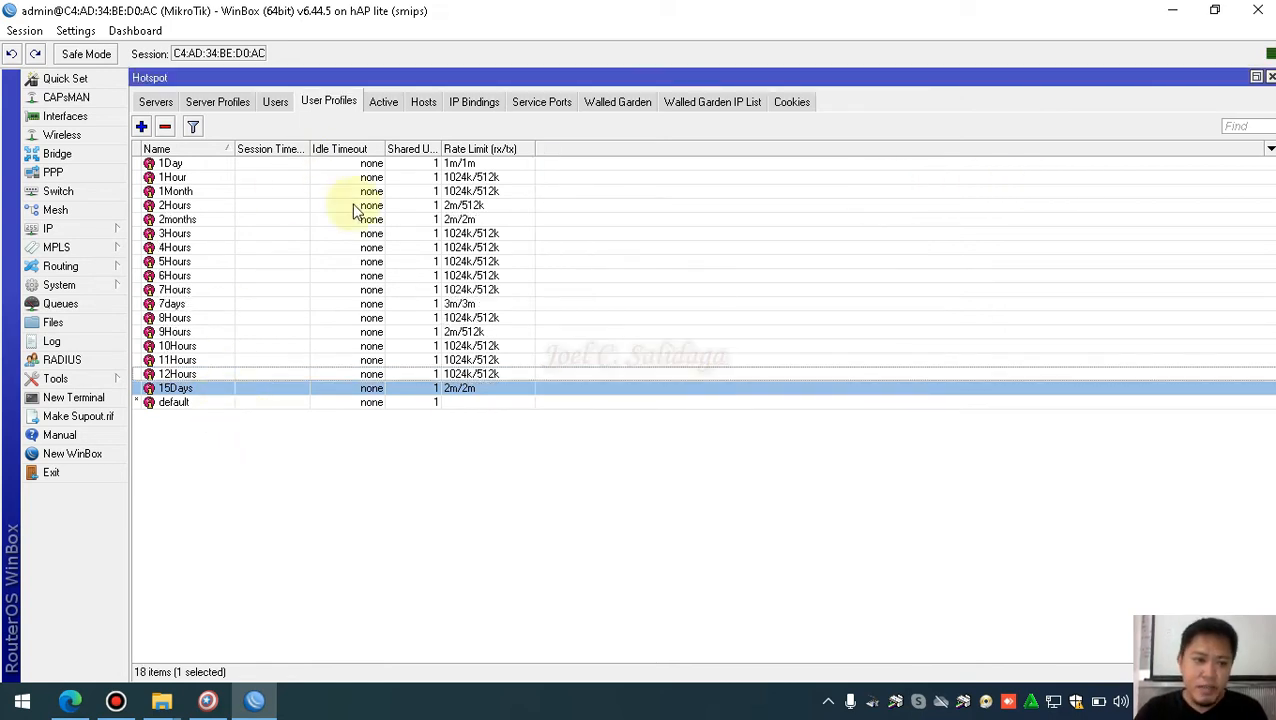
Select the new 2months profile in the 18-item list
click(213, 220)
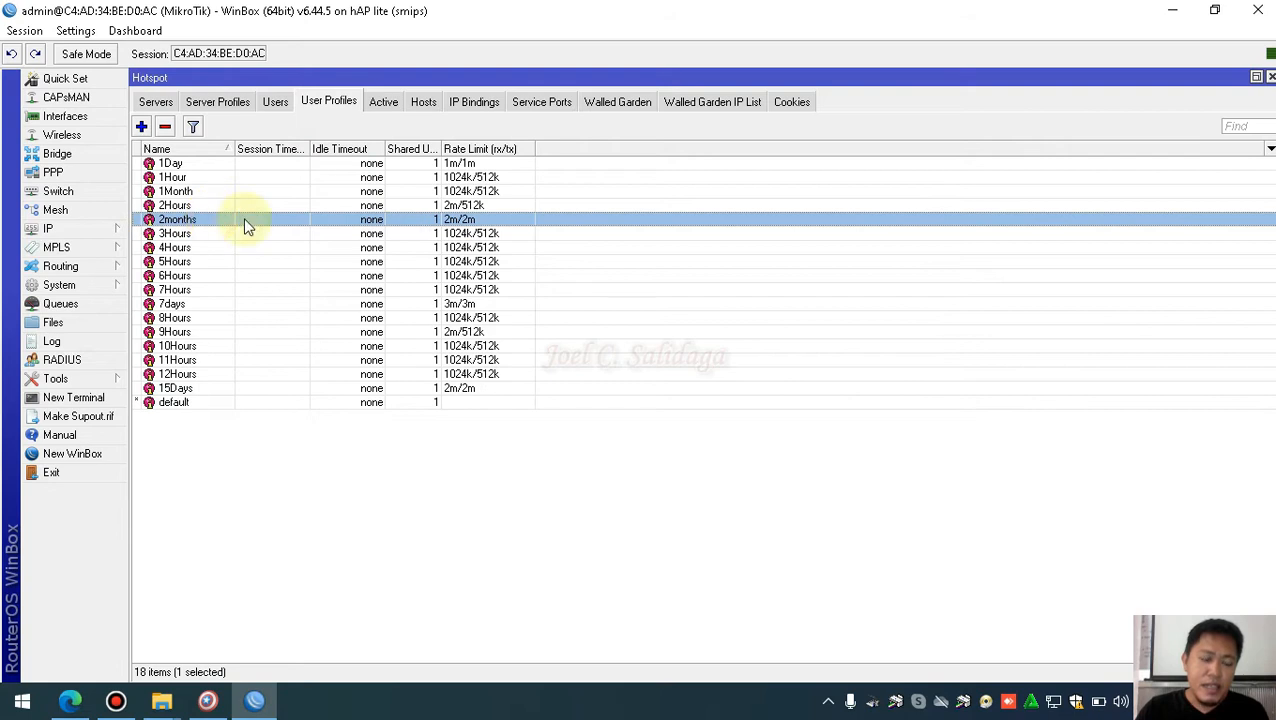
click(481, 345)
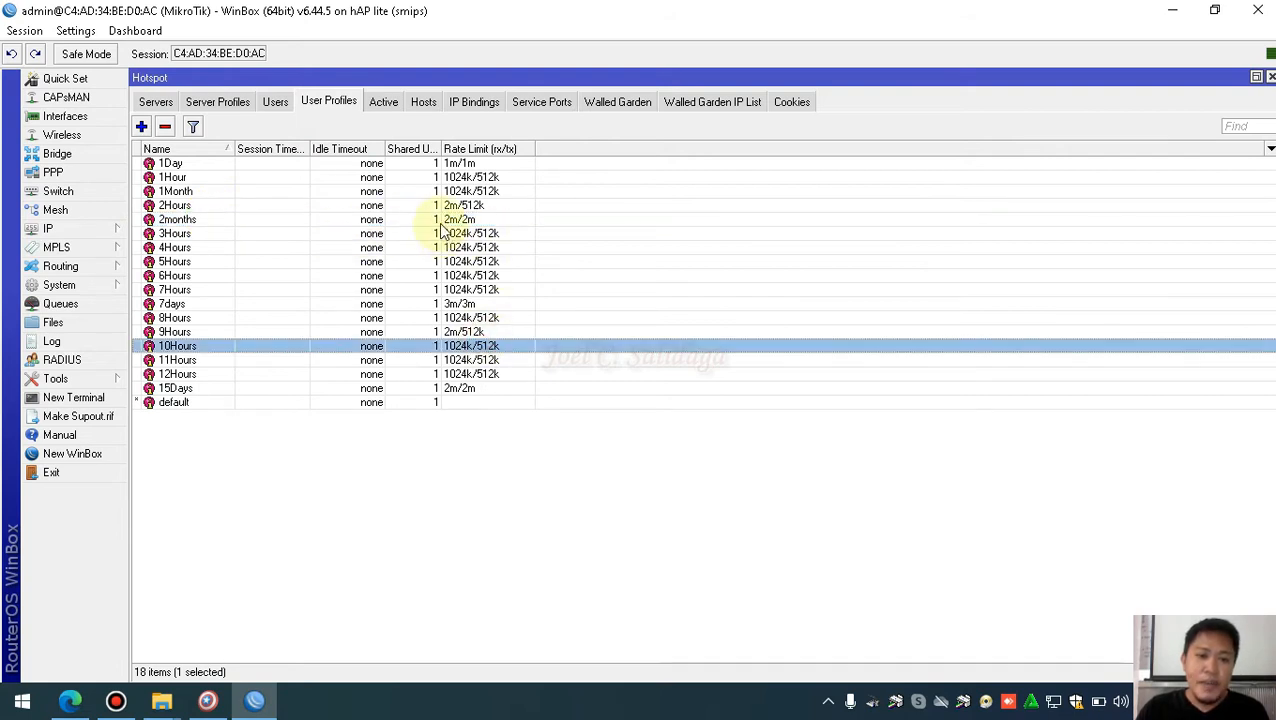
click(441, 221)
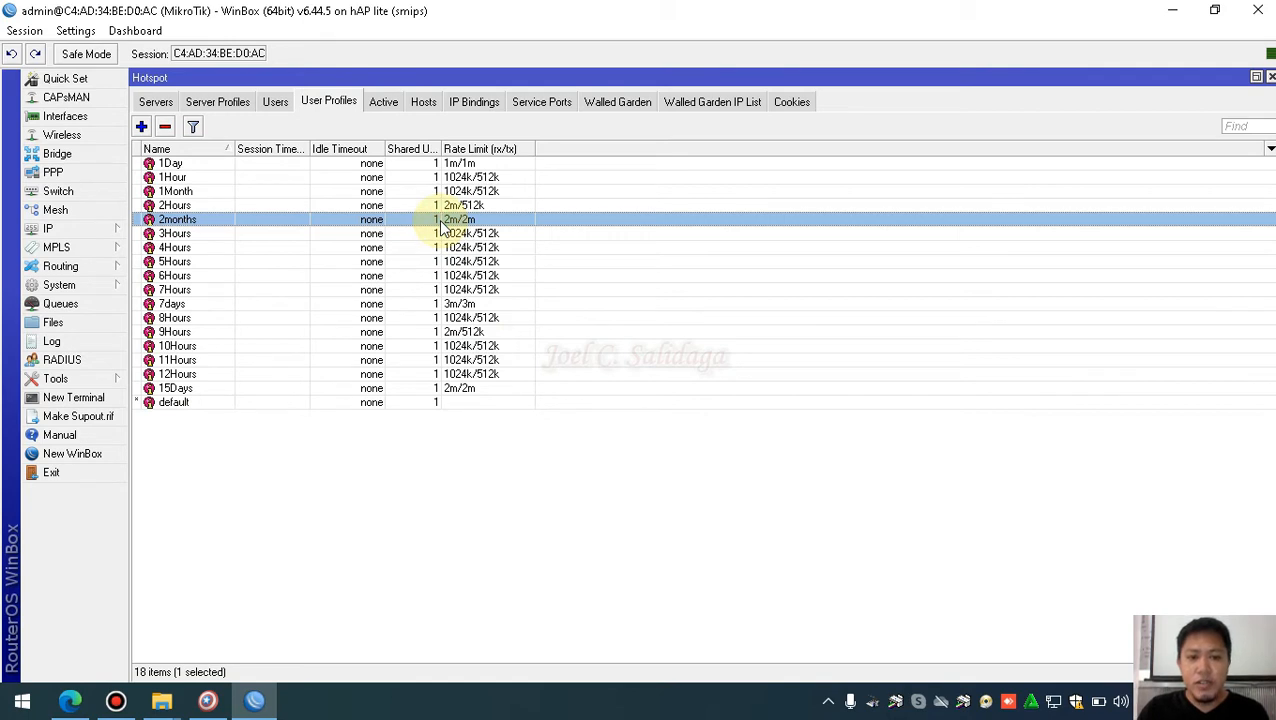
Inspect the 2months profile's login and logout scripts, which are both empty
double_click(468, 218)
click(709, 188)
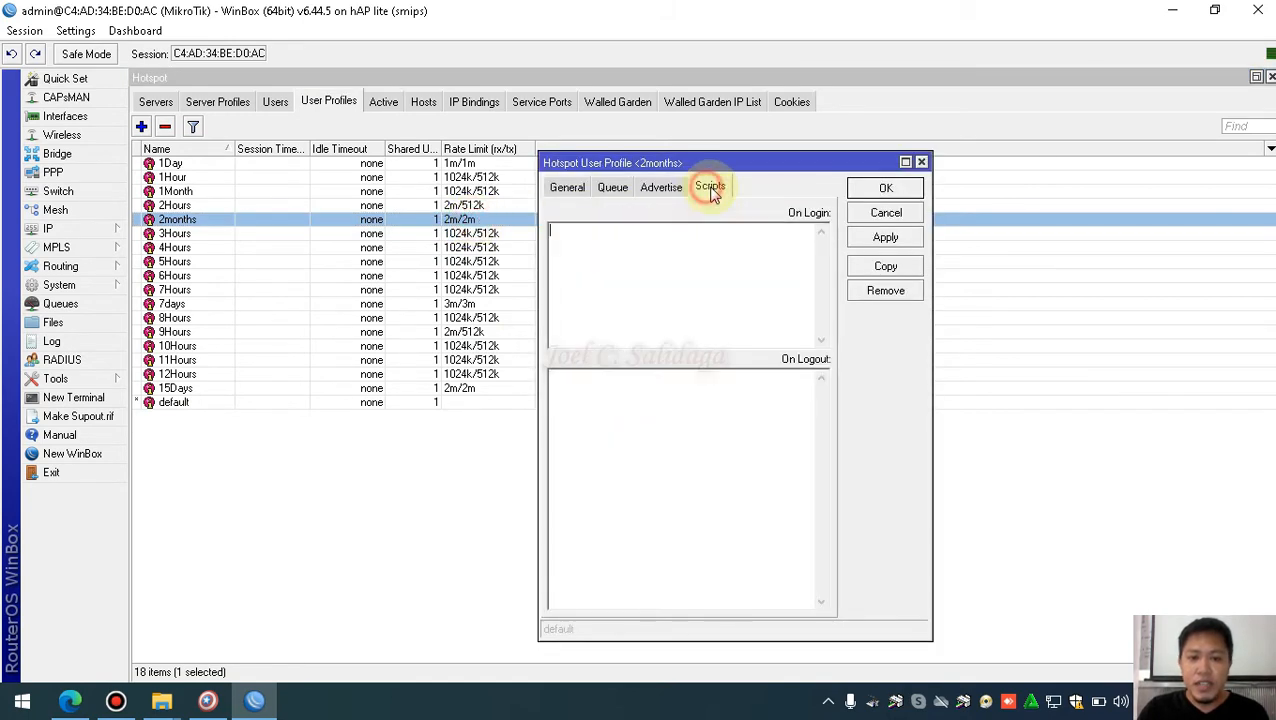
click(668, 438)
click(661, 266)
click(615, 472)
click(634, 316)
click(638, 436)
click(652, 305)
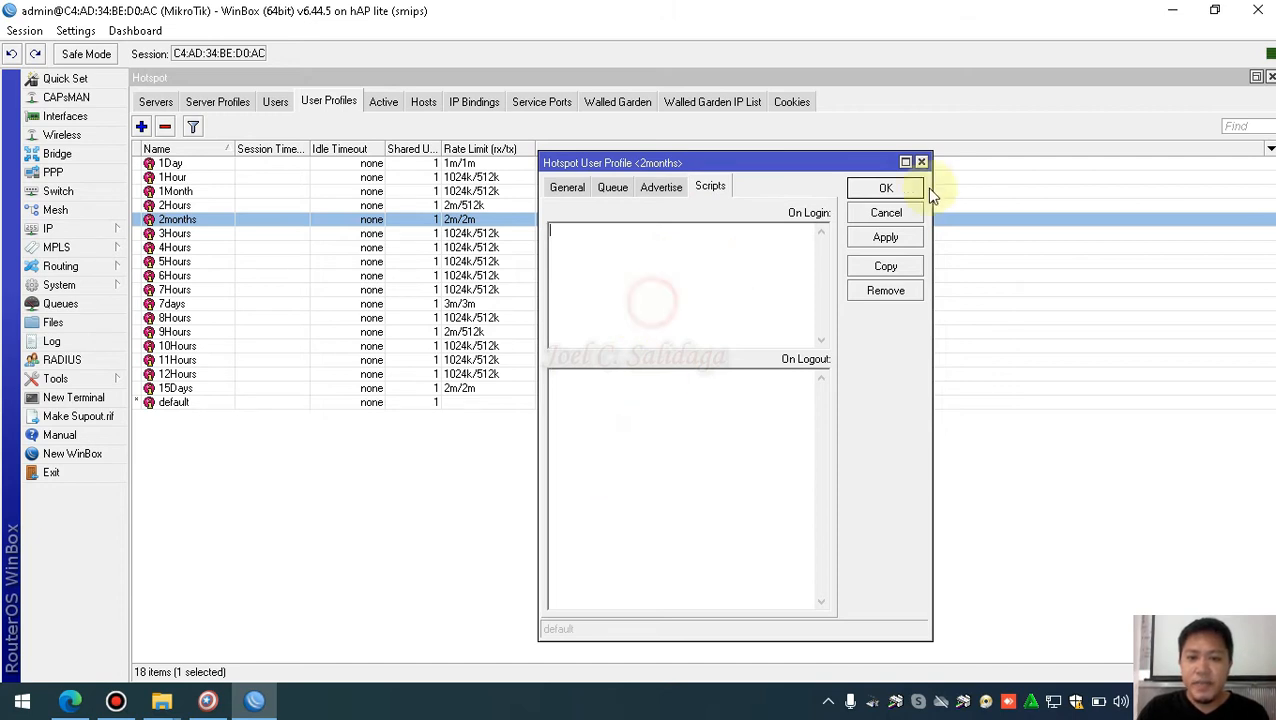
click(895, 190)
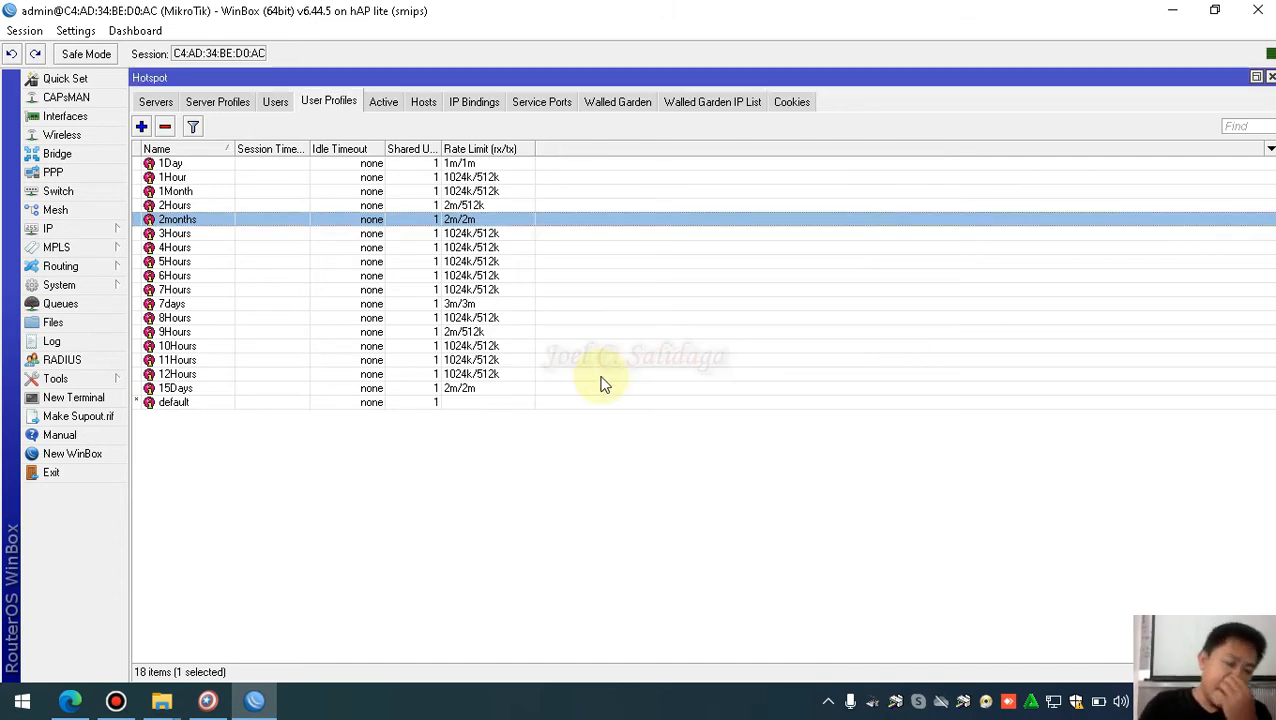
Select the entire 1Day profile On Login script and copy it
double_click(207, 163)
click(718, 338)
click(709, 187)
click(562, 340)
drag(562, 340, 546, 228)
click(660, 345)
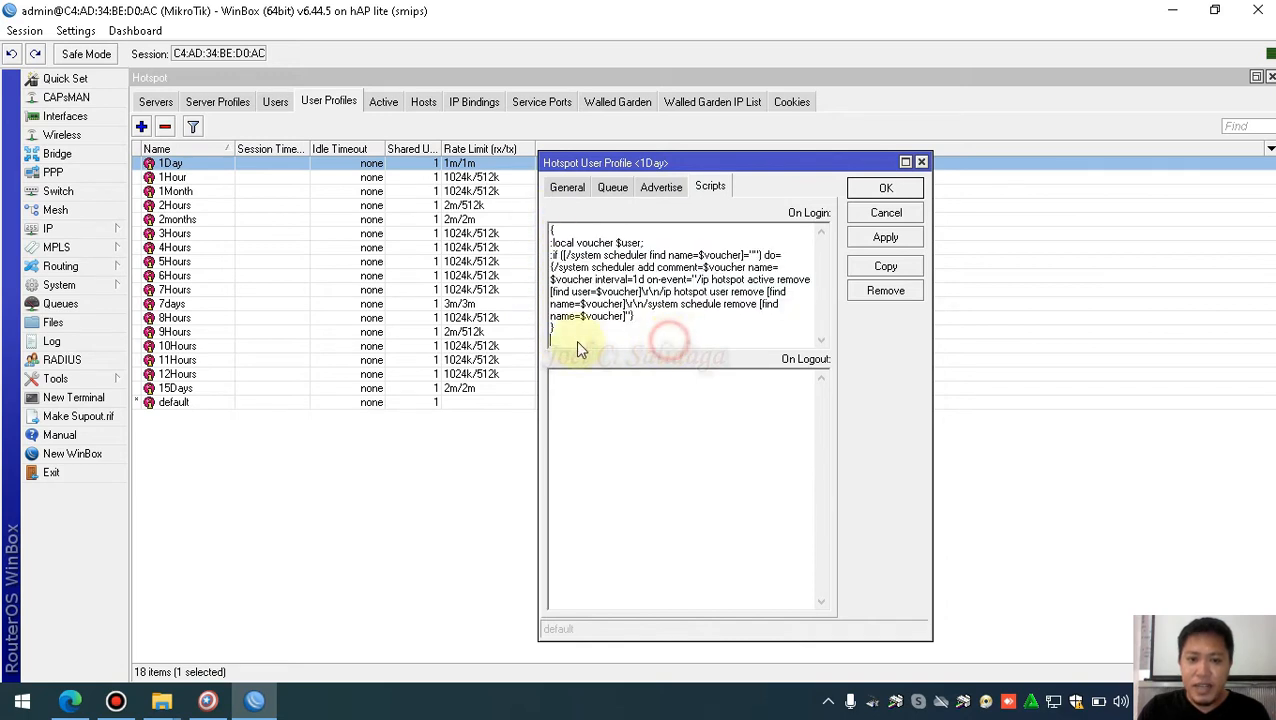
drag(561, 336, 545, 236)
click(698, 336)
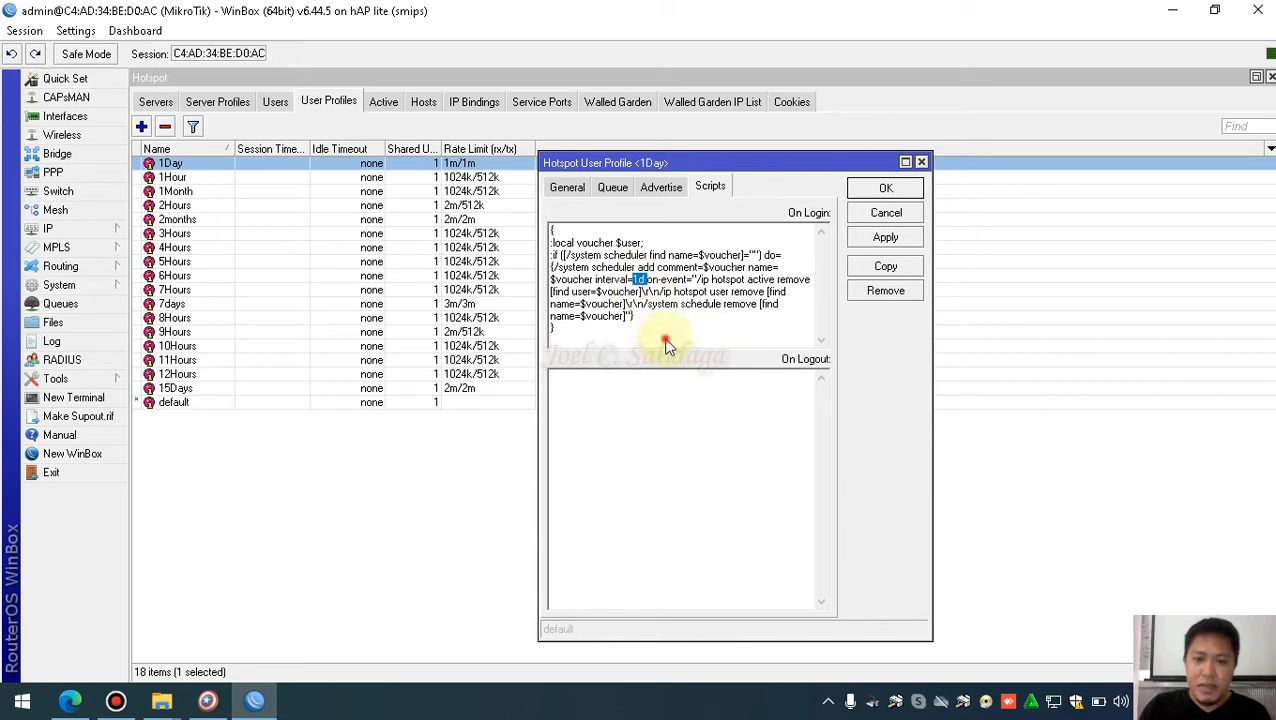
drag(570, 349, 551, 229)
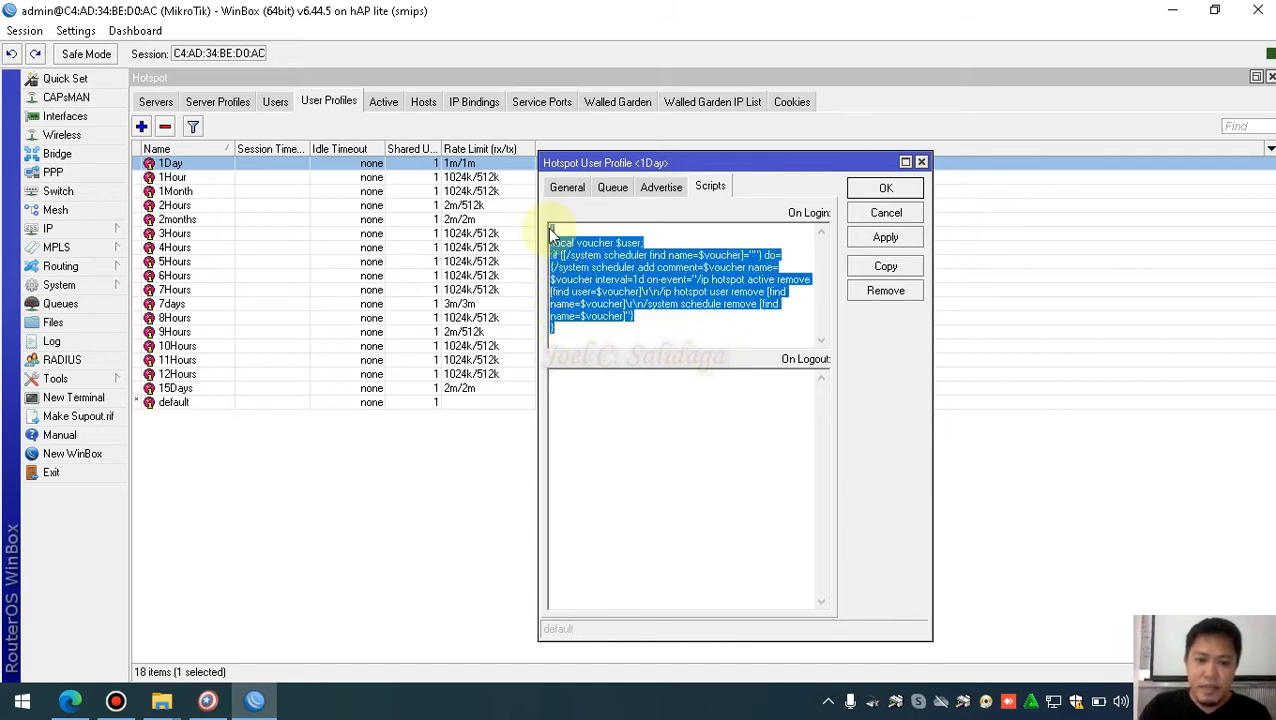
right_click(566, 290)
click(630, 344)
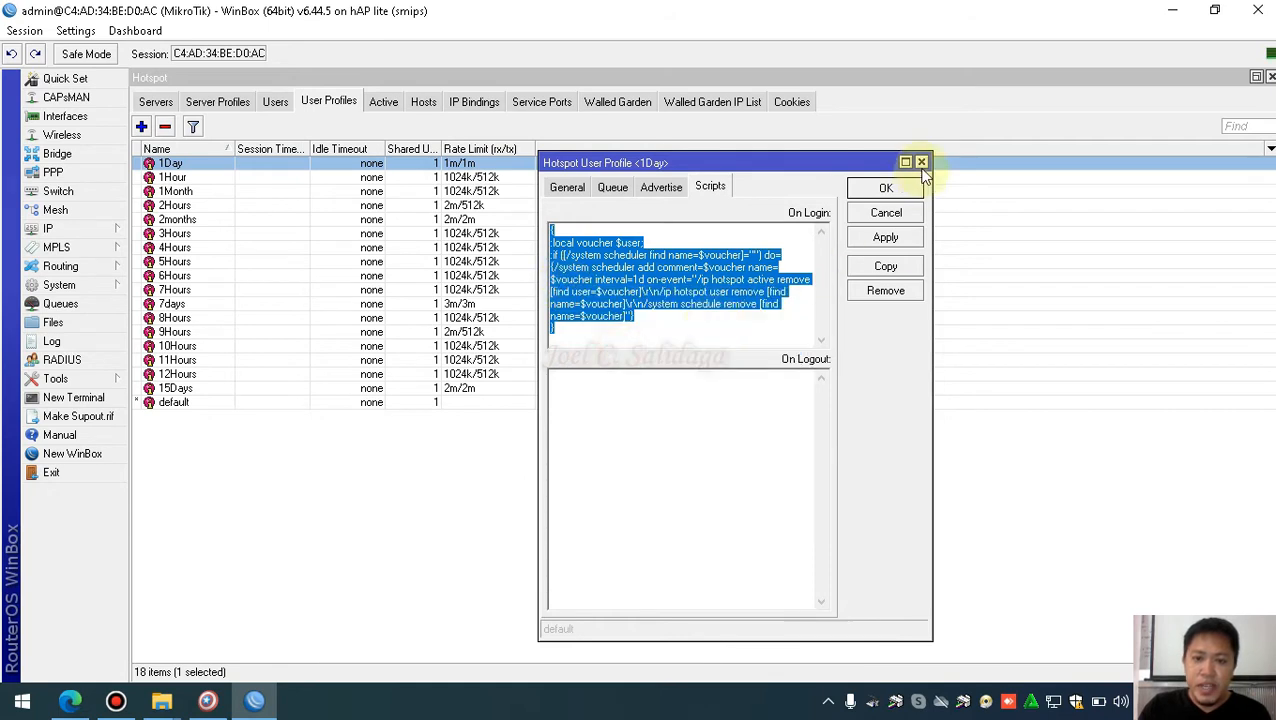
Close the 1Day profile and select the 15Days, 12Hours and 11Hours profiles
click(921, 162)
click(205, 389)
click(190, 375)
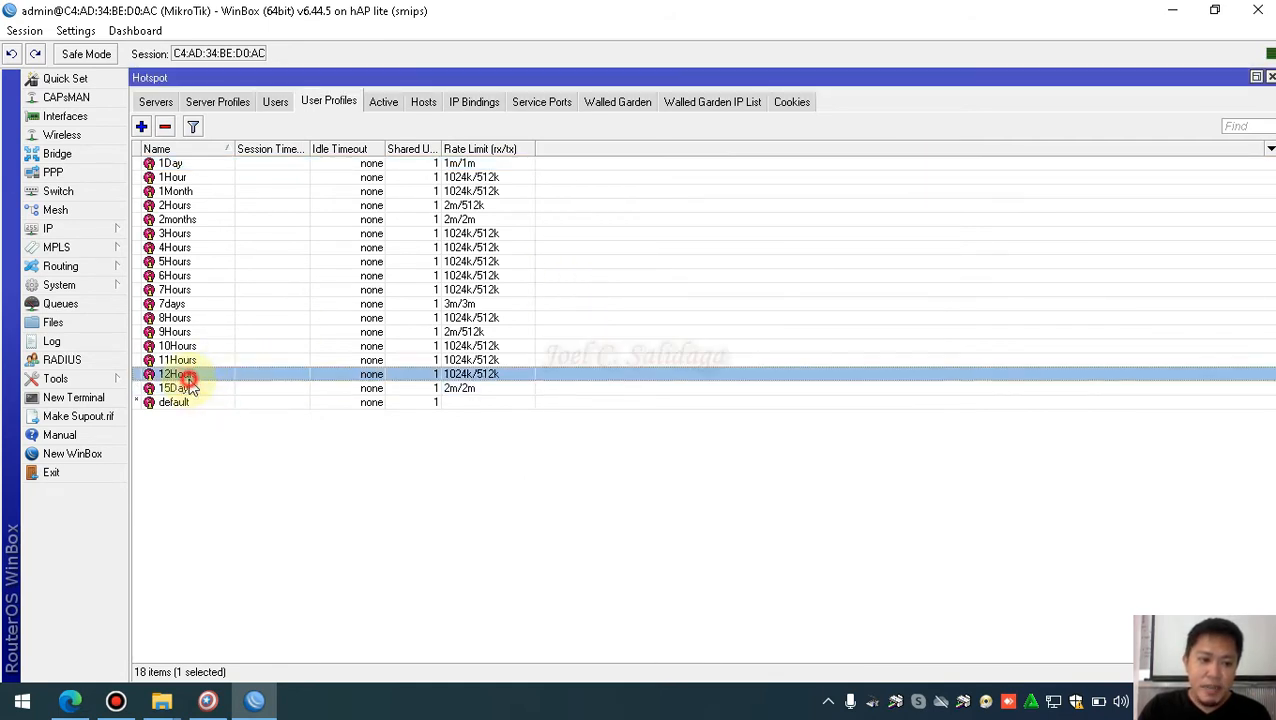
click(189, 362)
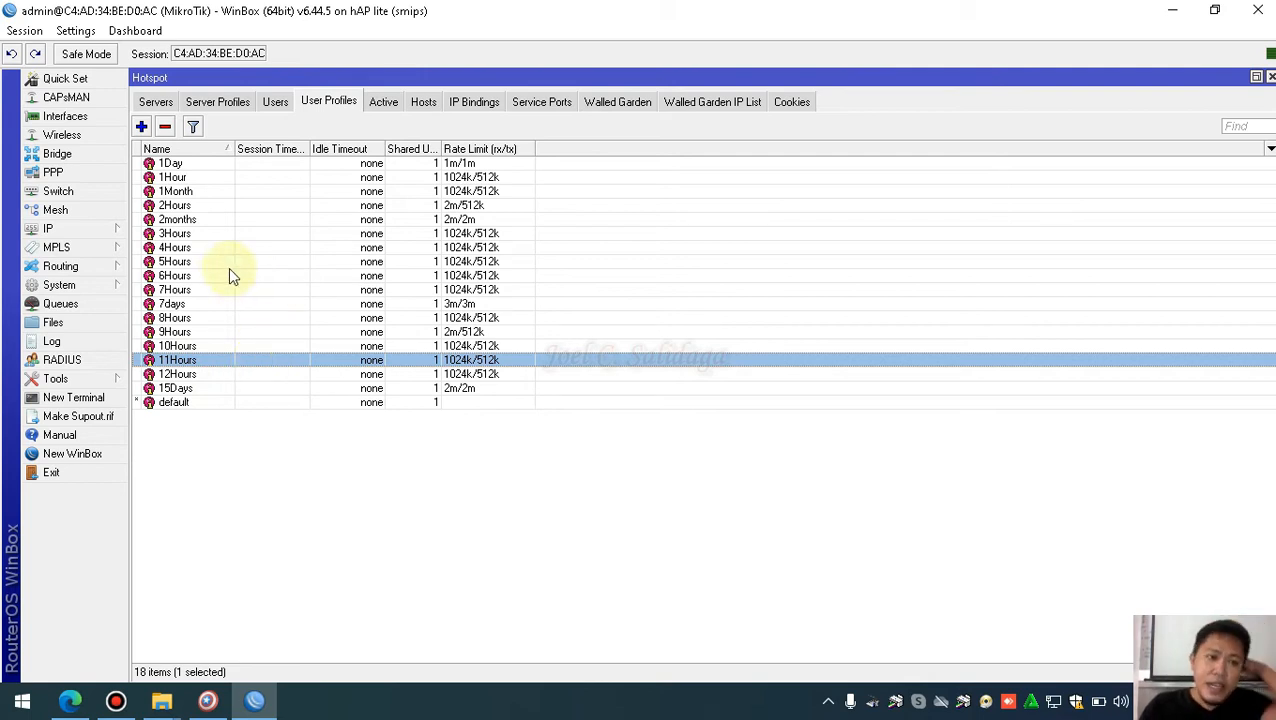
Paste the voucher script into the 2months On Login script, set interval=62d, and save
double_click(192, 219)
click(612, 258)
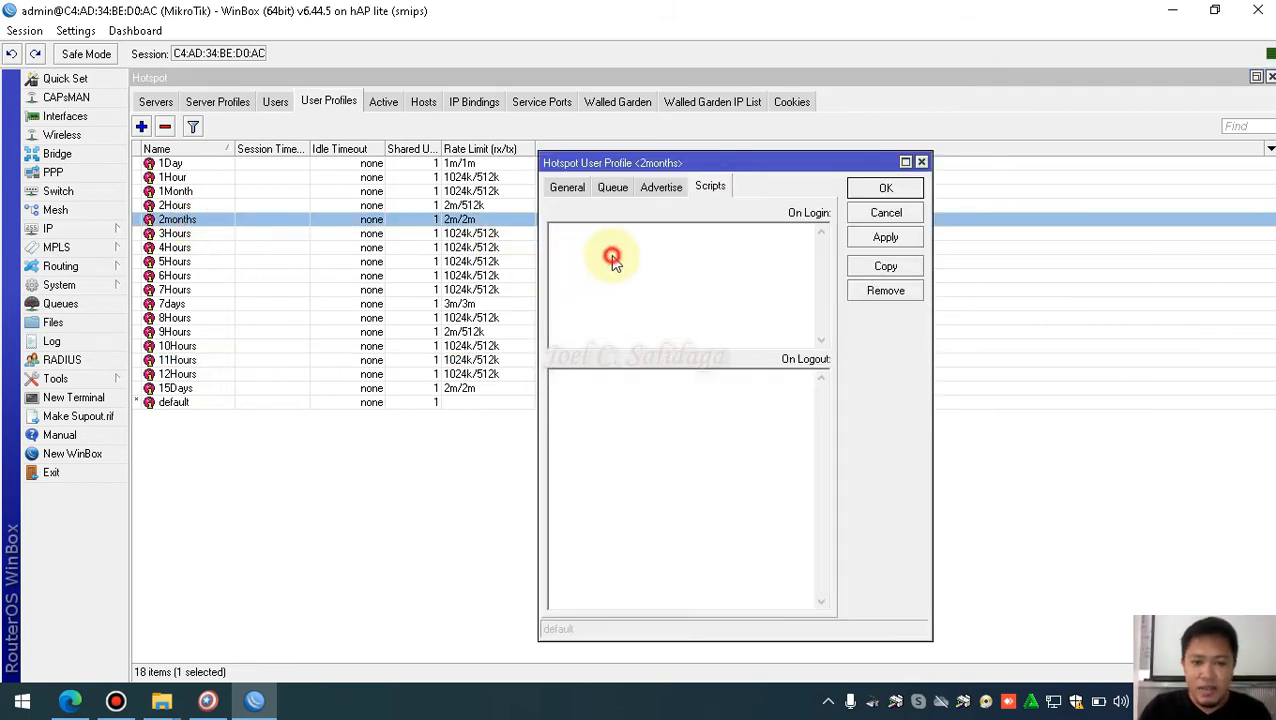
key(ctrl+v)
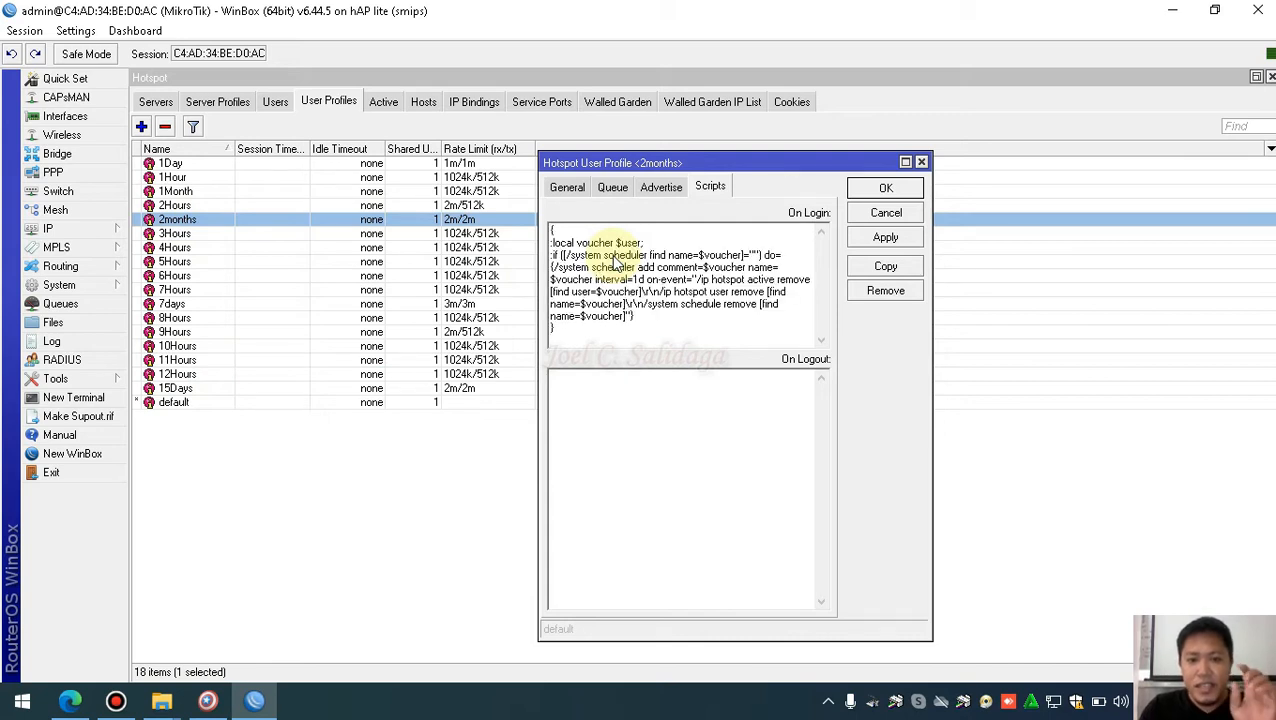
click(637, 281)
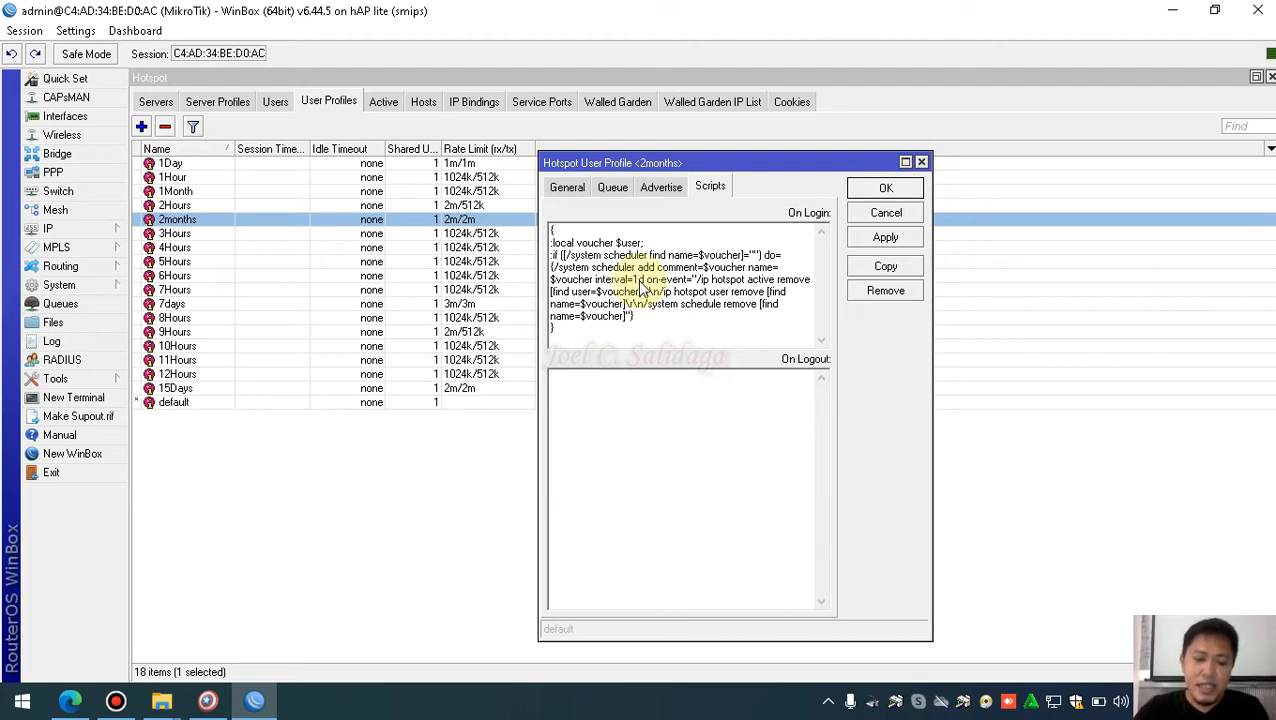
text(u62)
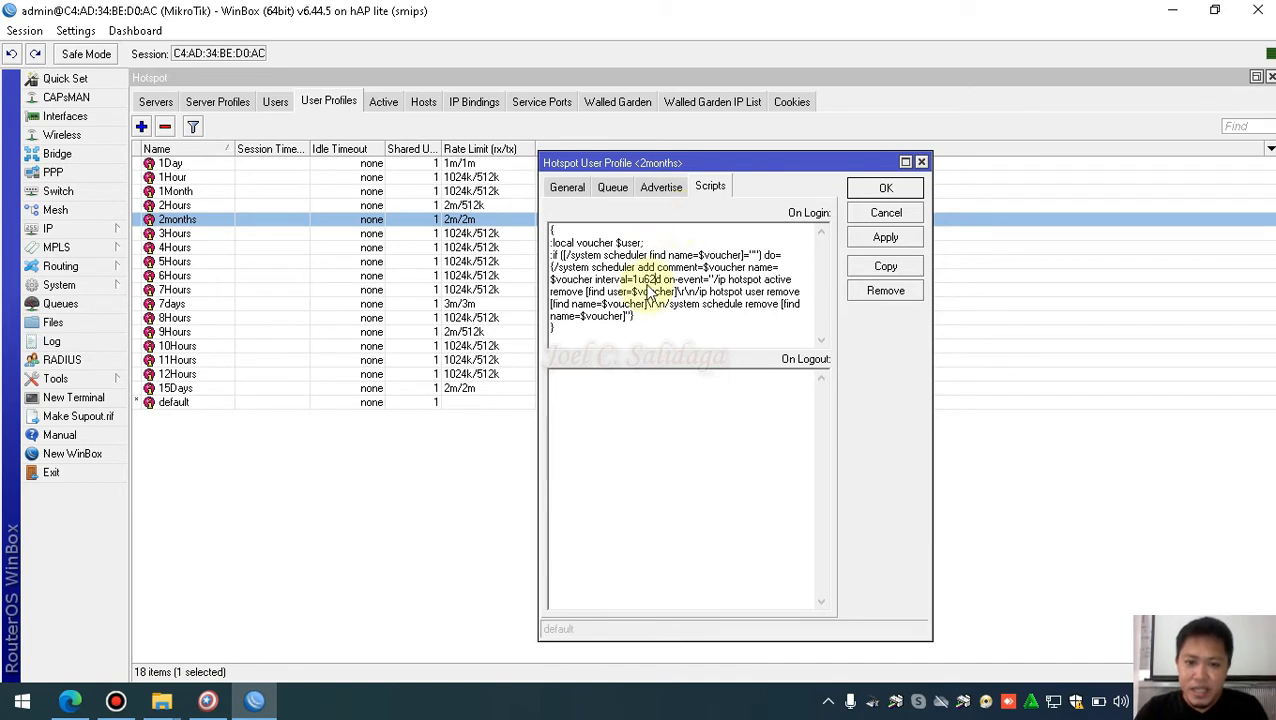
key(BackSpace)
key(BackSpace)
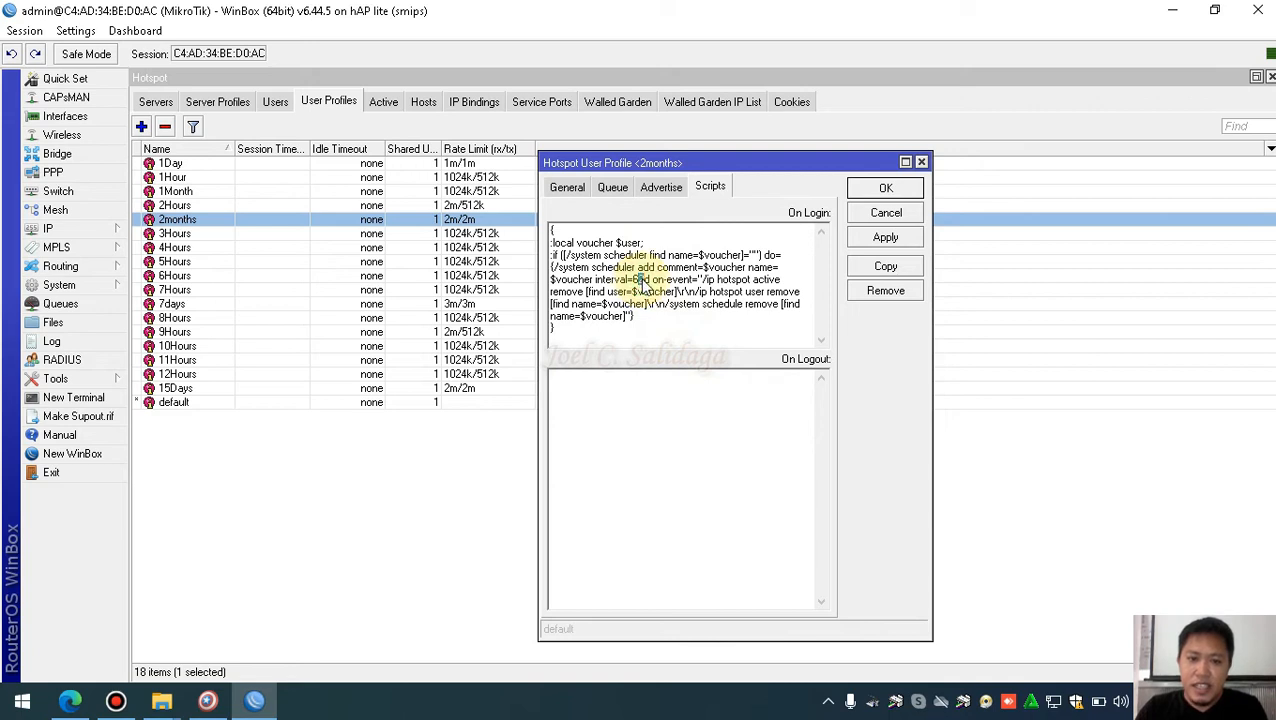
click(889, 190)
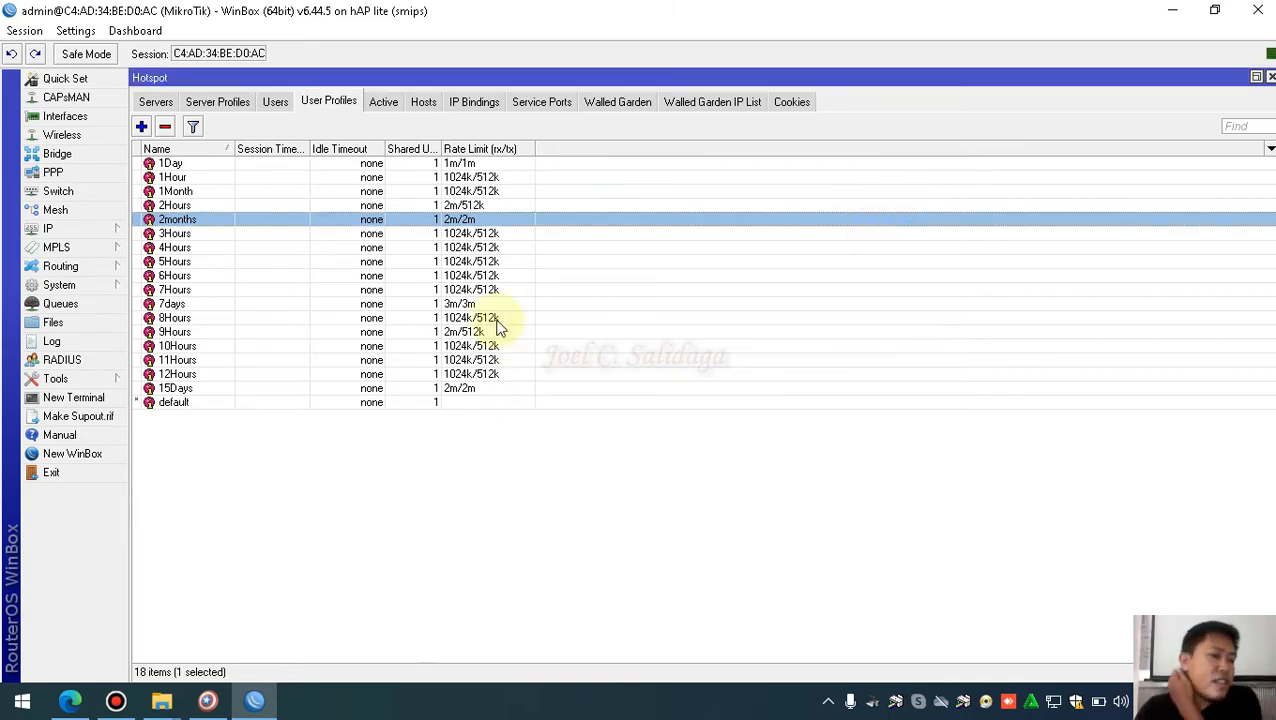
After viewing the 1Day script, change the 1Hour profile's script interval from 1h to 1d and save
double_click(393, 164)
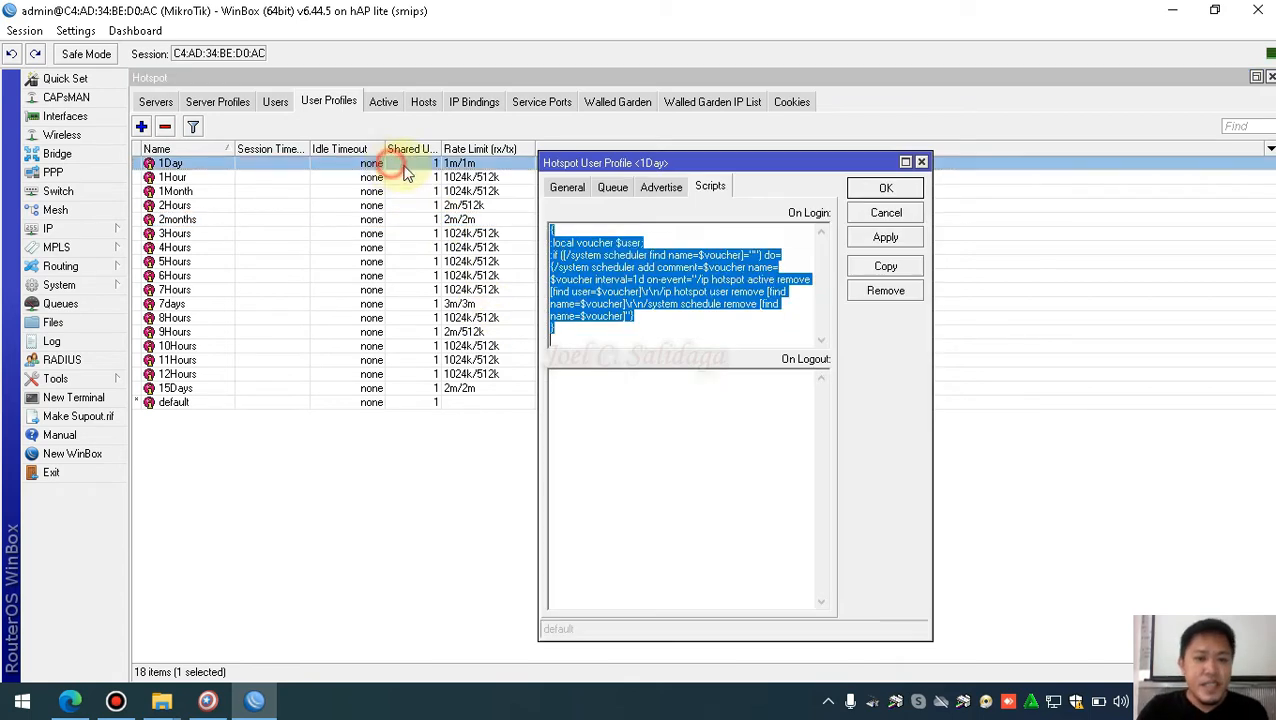
click(635, 280)
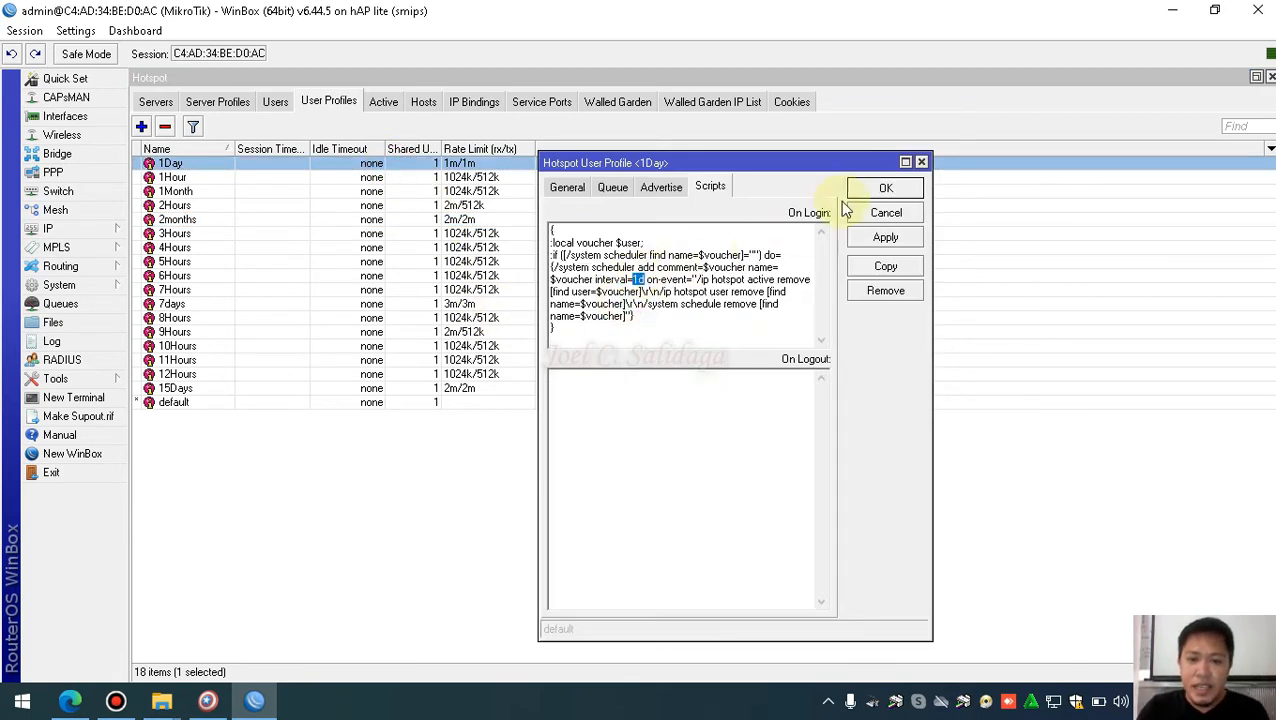
click(876, 190)
double_click(421, 178)
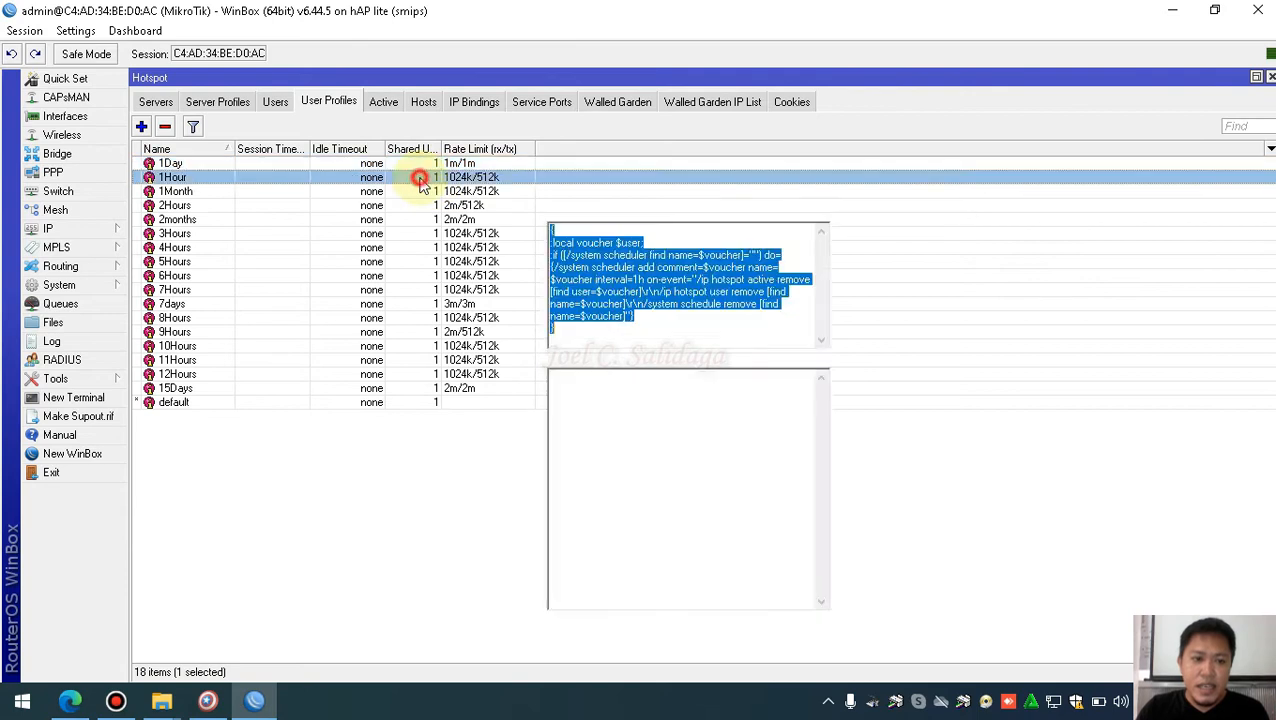
click(632, 280)
double_click(637, 280)
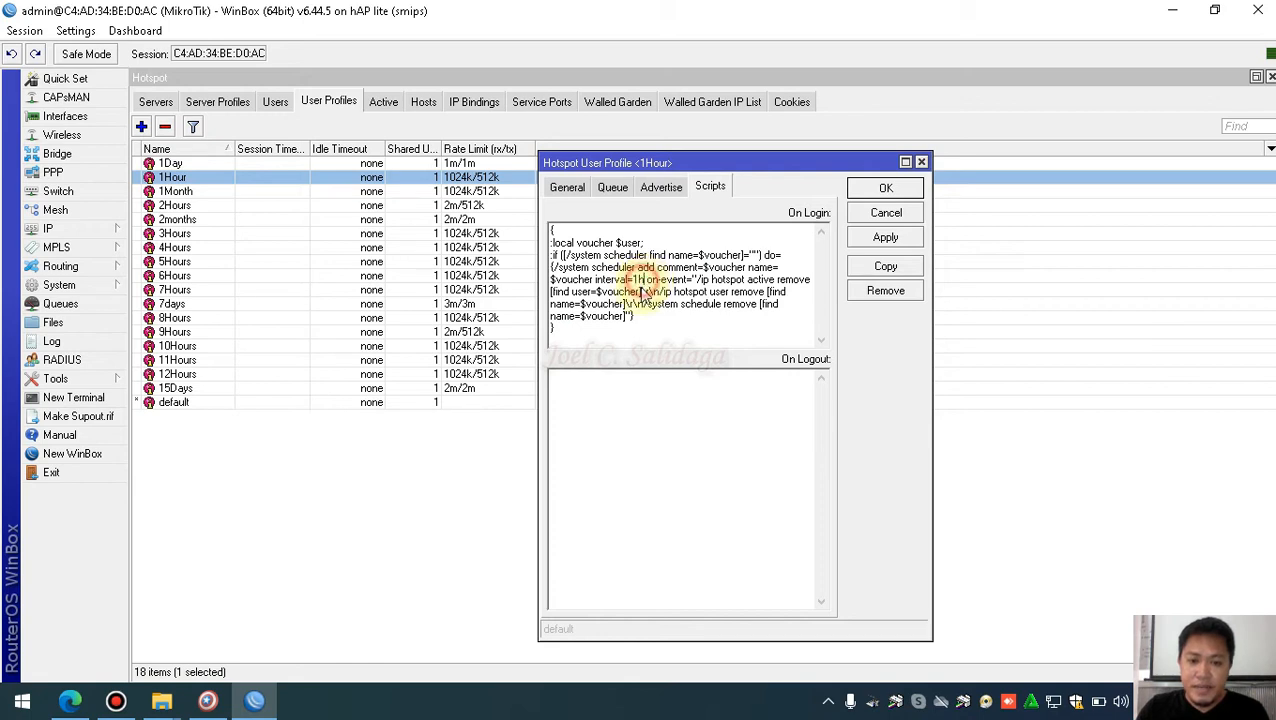
text(1d)
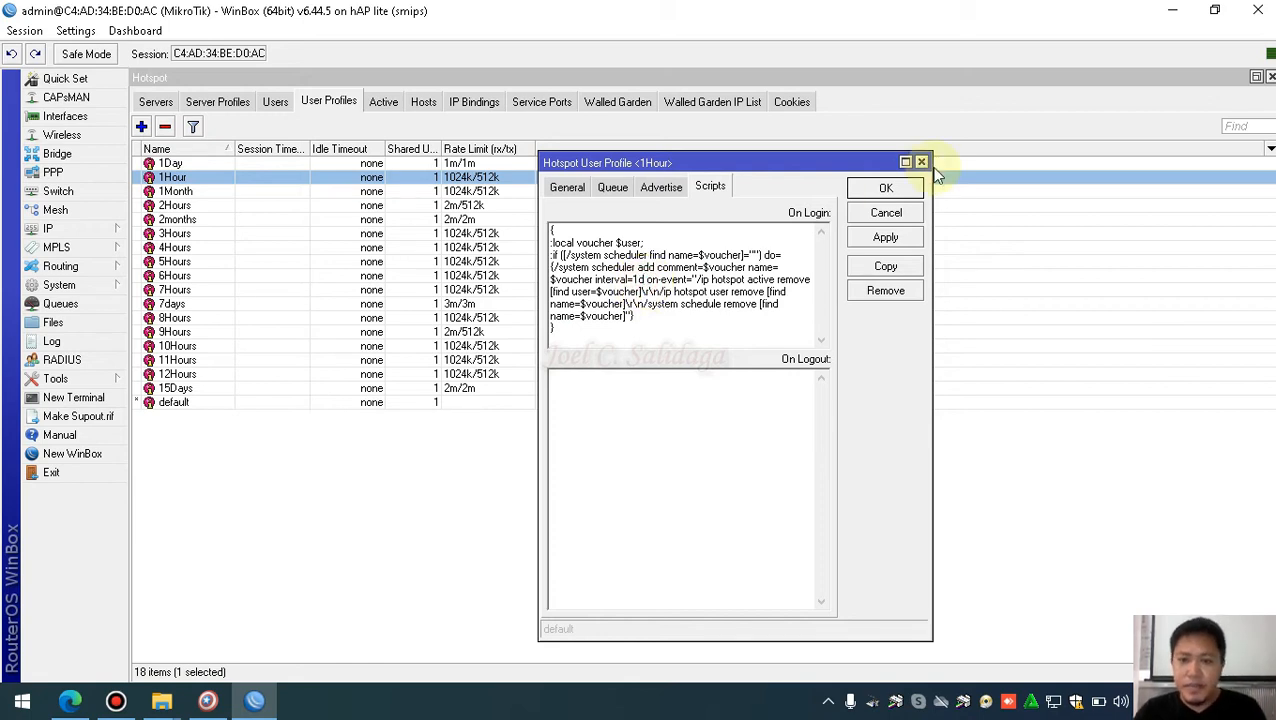
click(885, 240)
click(886, 189)
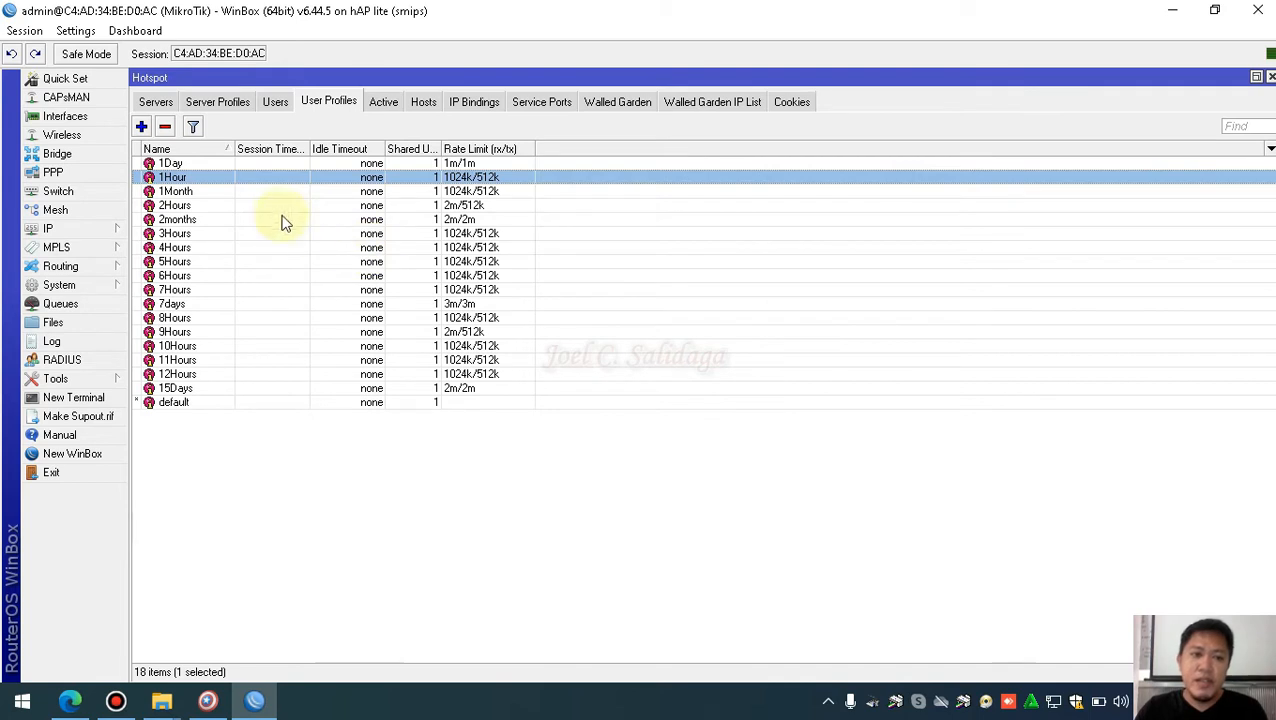
Reopen the 1Day and 1Hour profiles to compare their login scripts
double_click(268, 165)
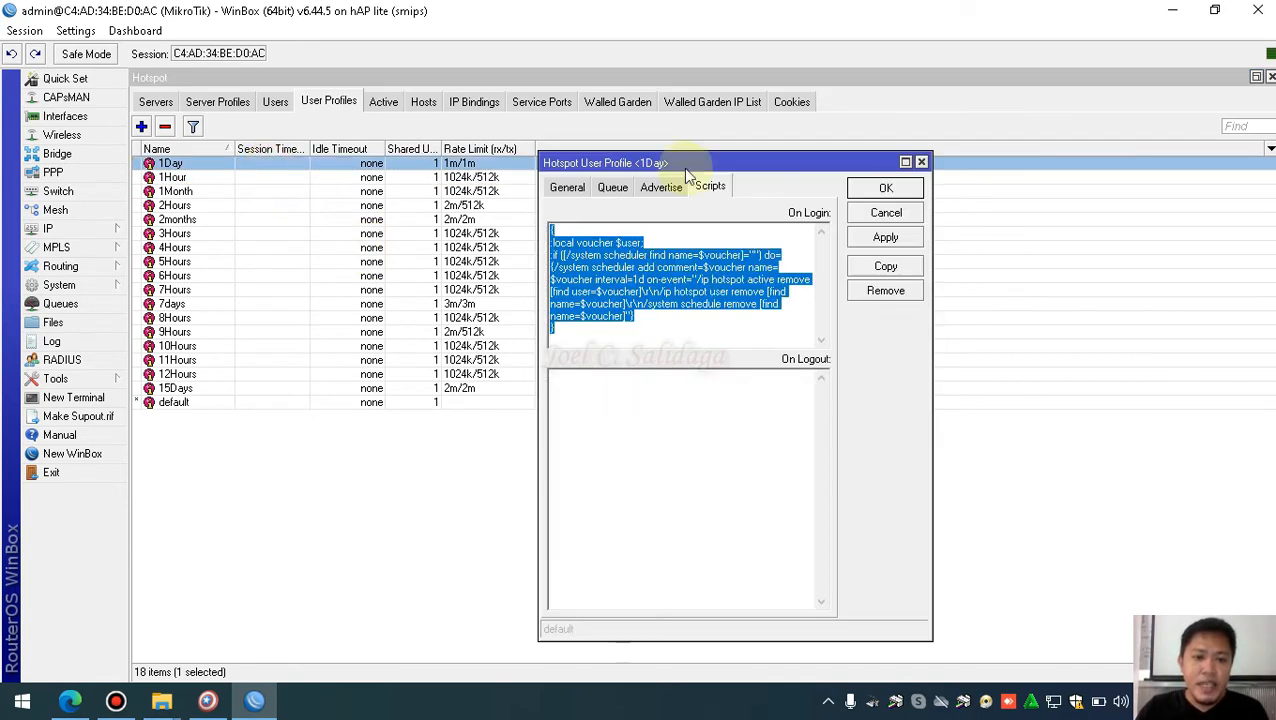
click(886, 189)
double_click(407, 178)
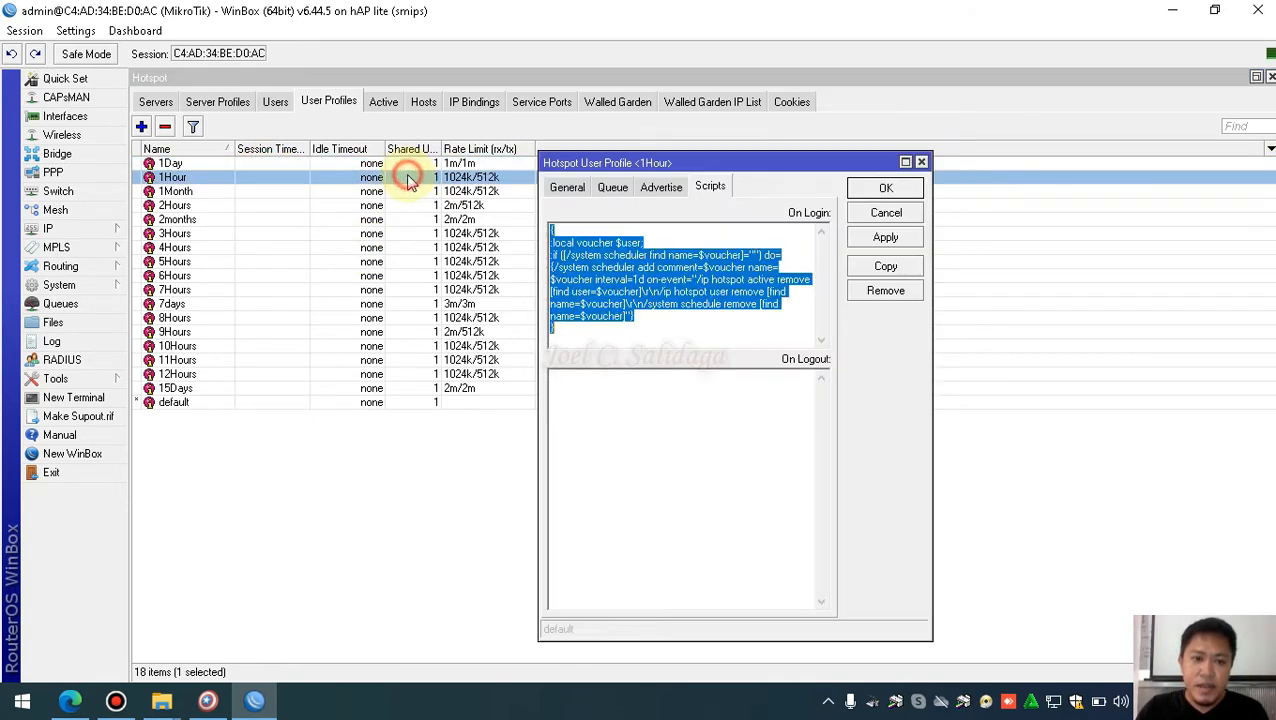
click(885, 189)
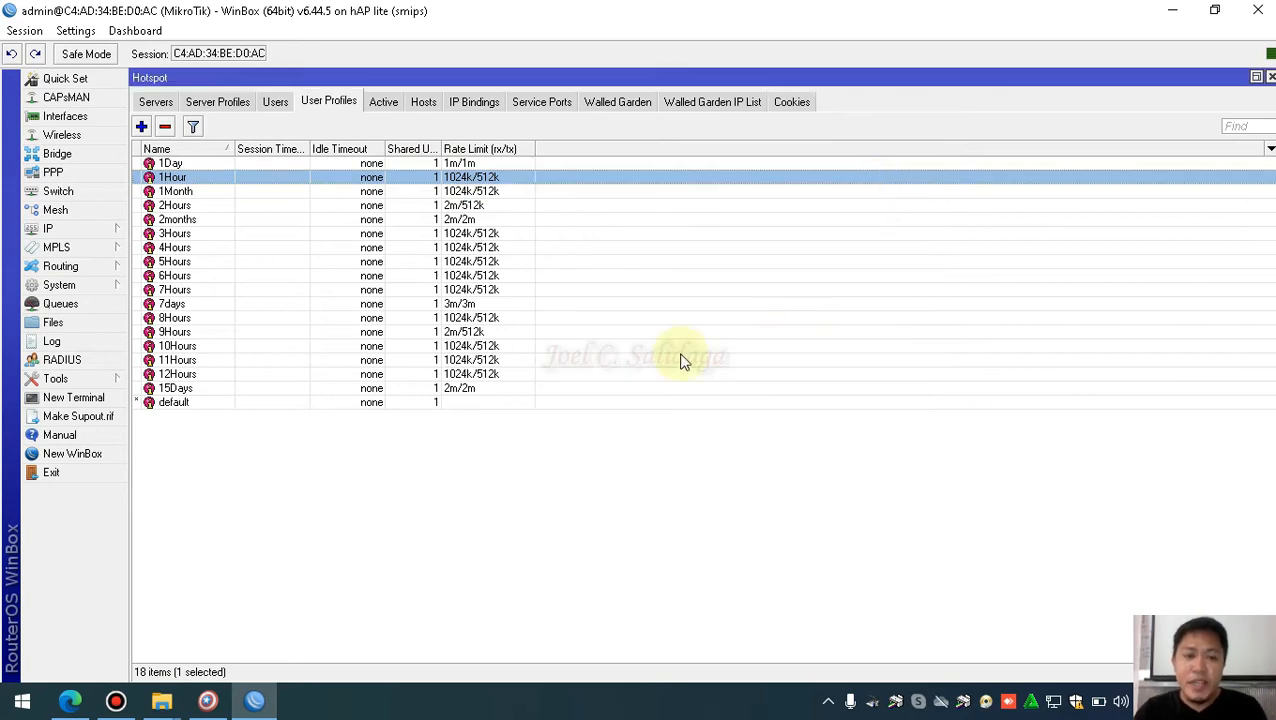
Switch to M-Tik's Setting page and start entering the outlet name Testing Hotspot
click(1170, 17)
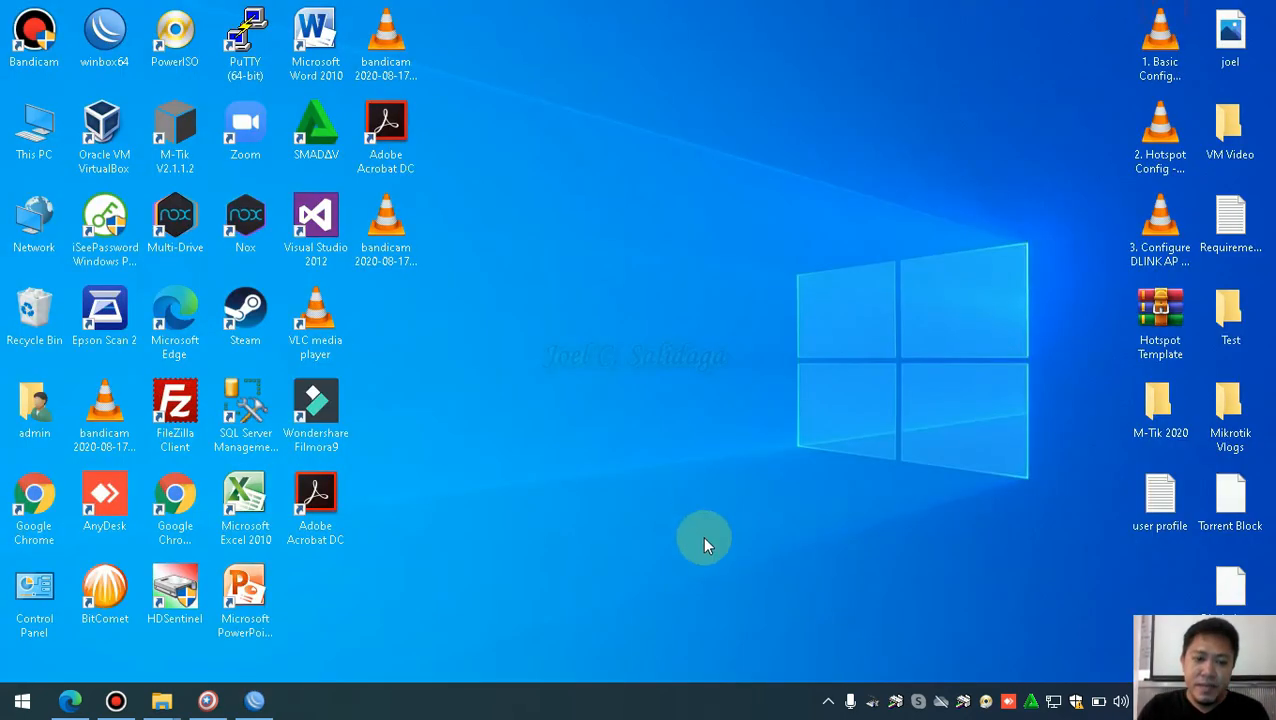
click(207, 701)
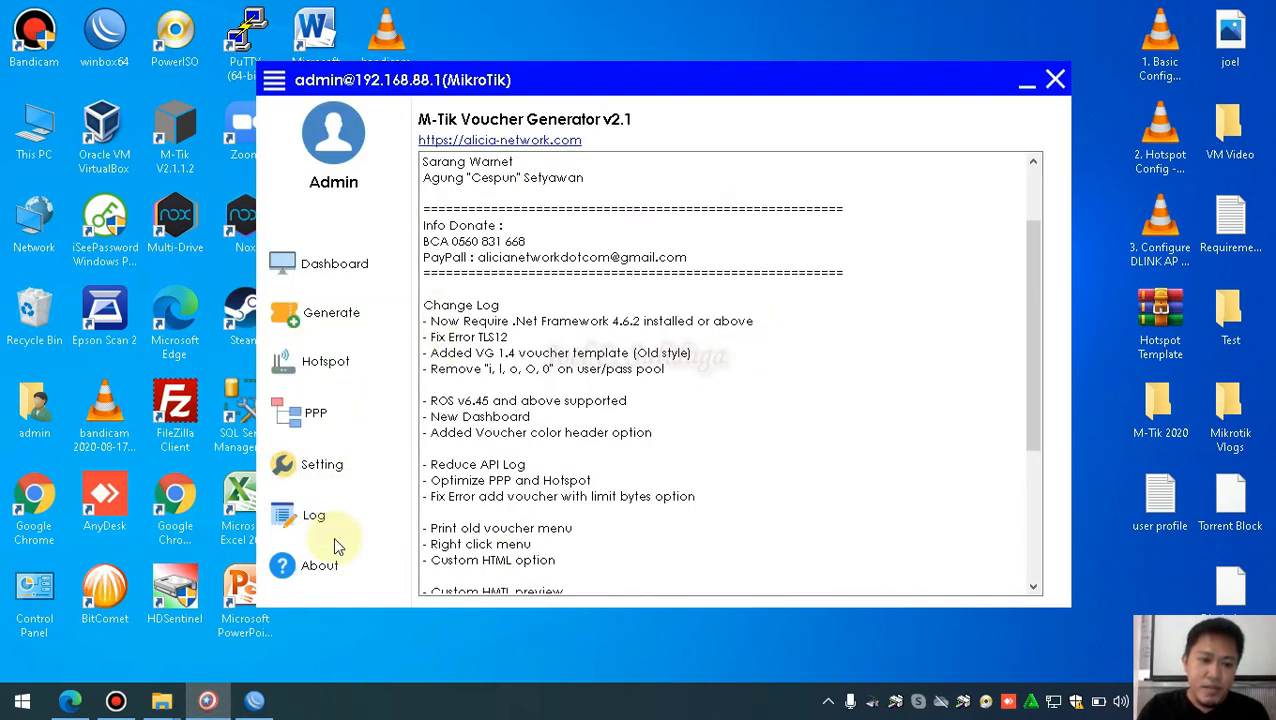
click(340, 476)
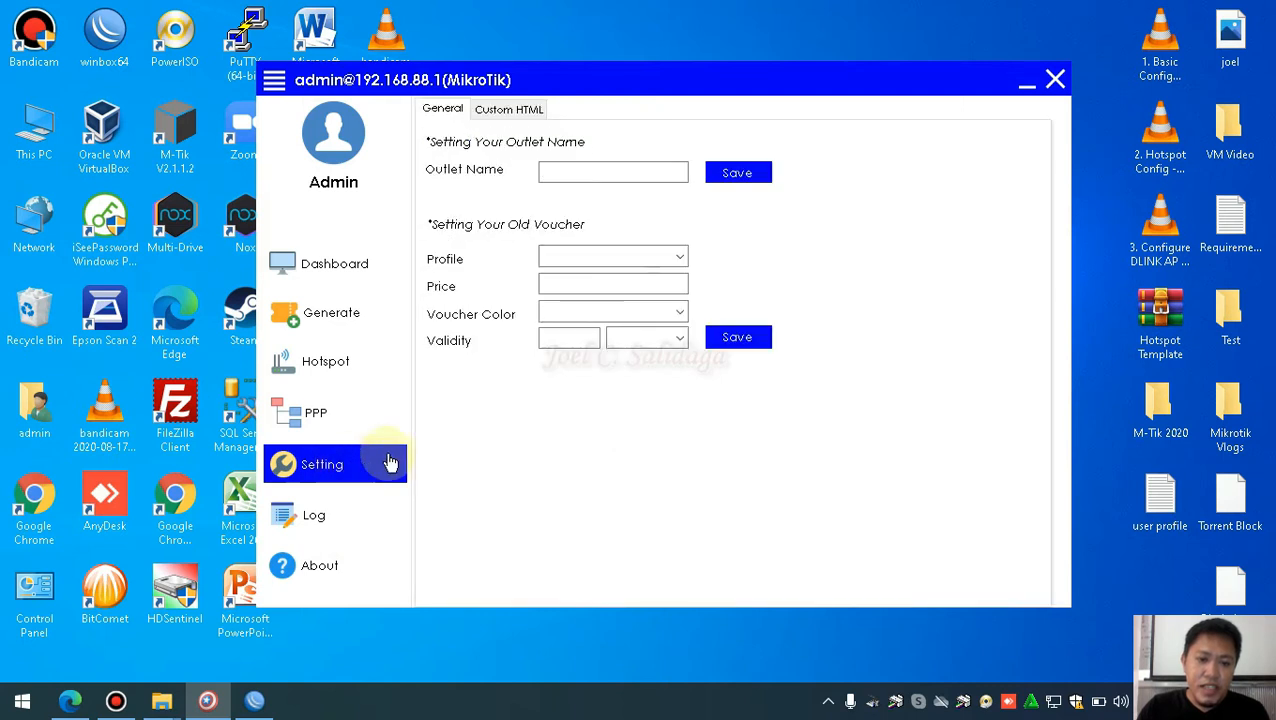
click(608, 173)
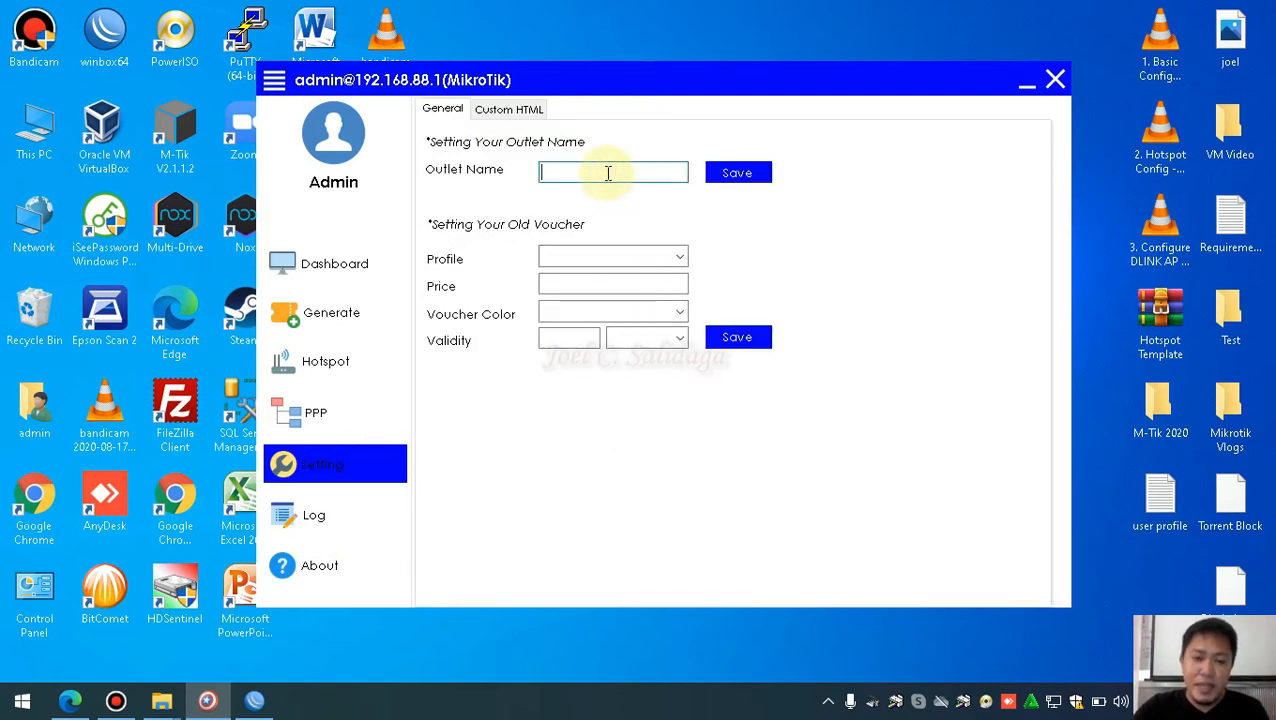
text(Test)
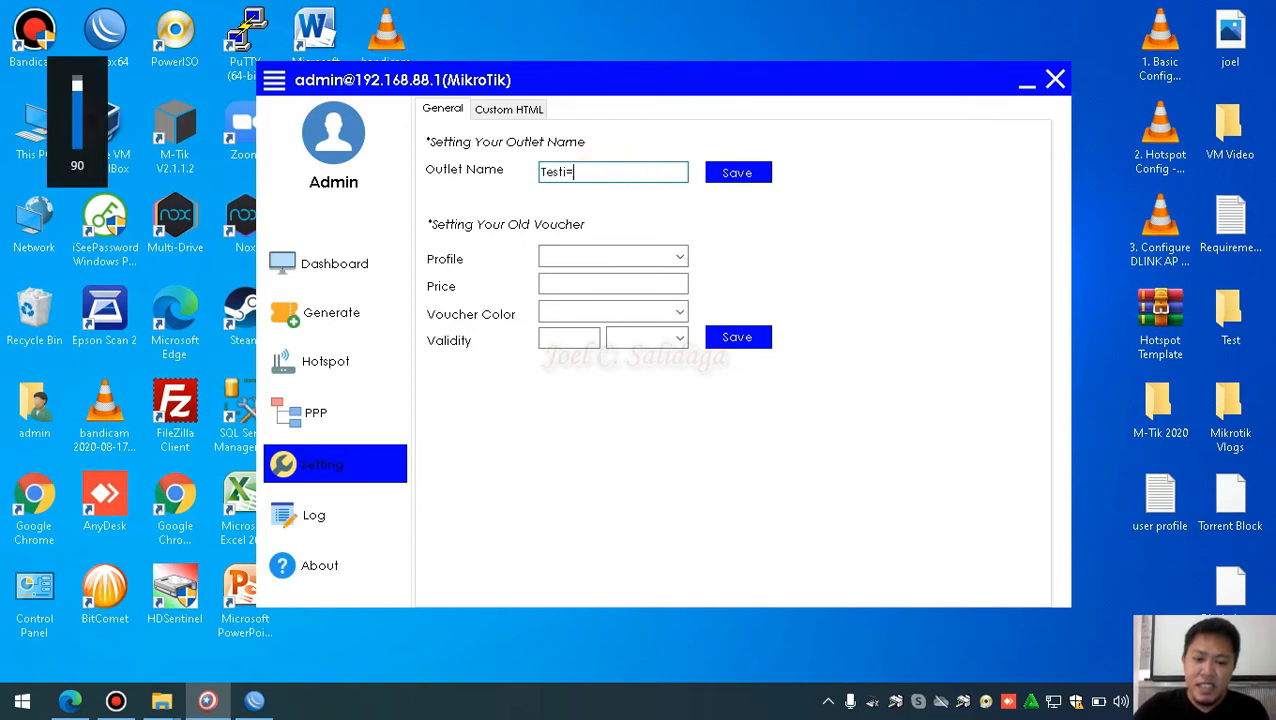
text(ing)
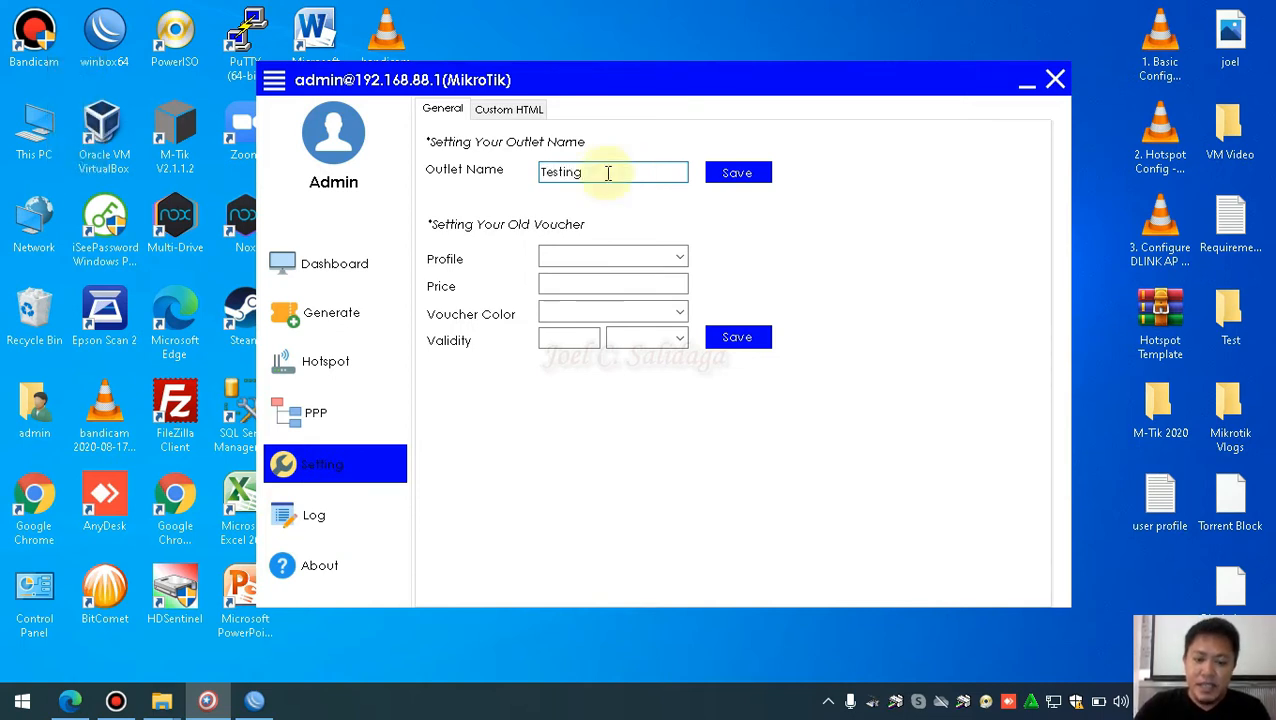
text( Hotspot)
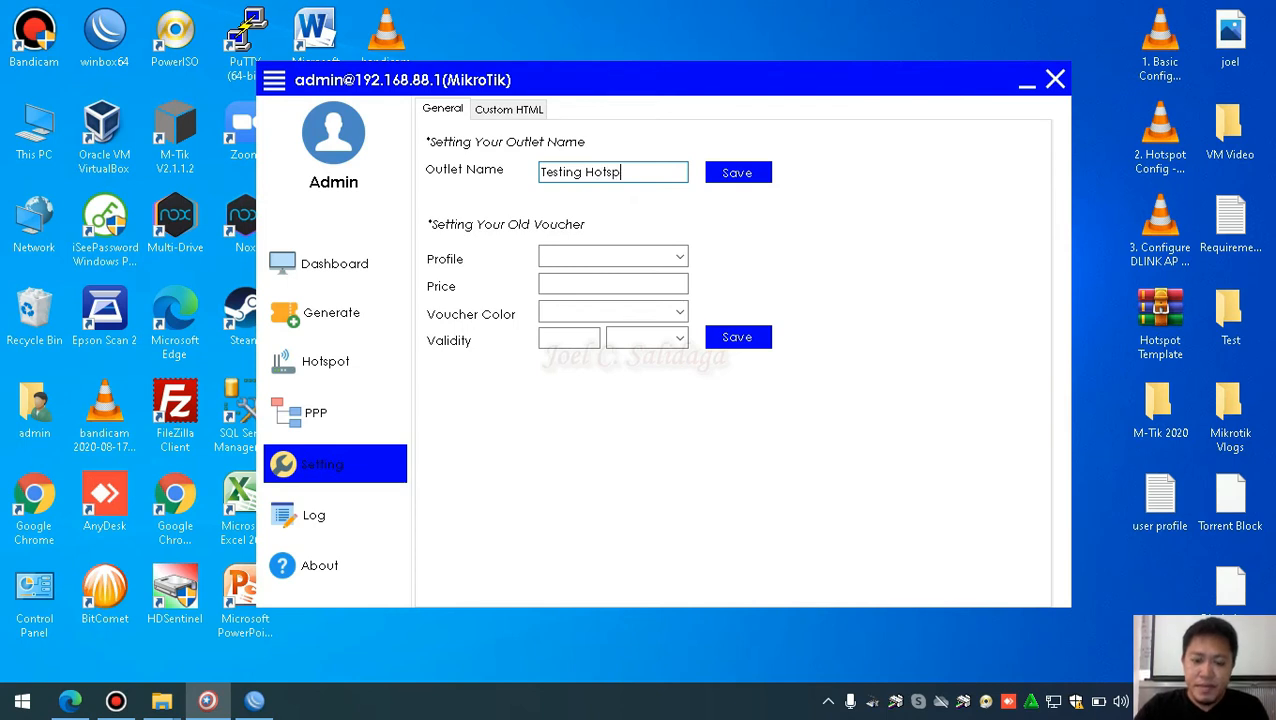
Choose the 2months profile, enter price 1000.00, and make the voucher colour Pink
click(679, 258)
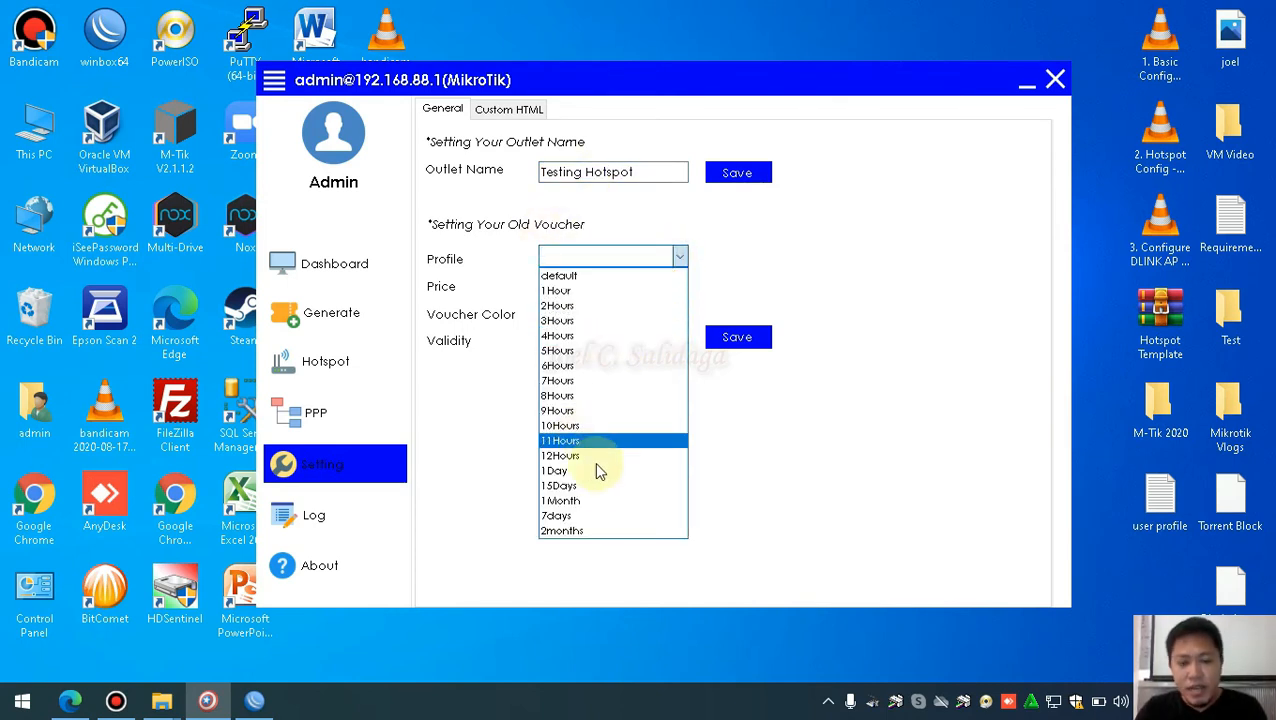
click(578, 530)
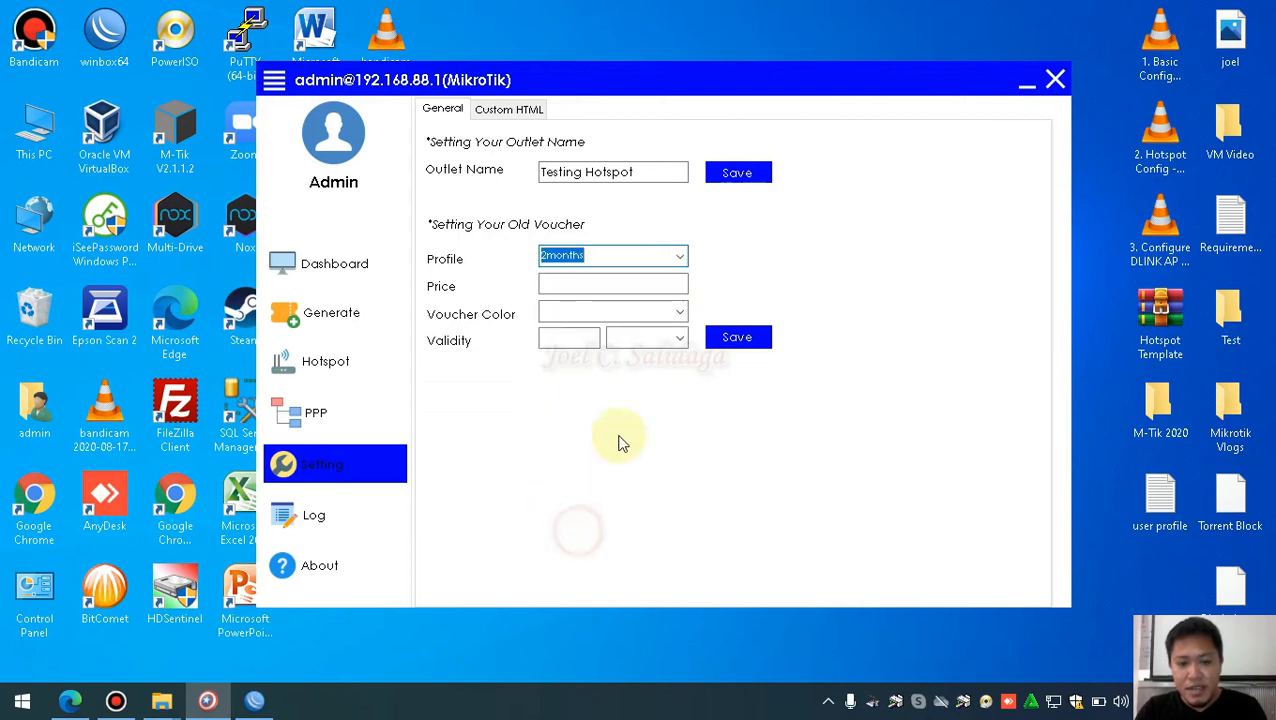
click(580, 284)
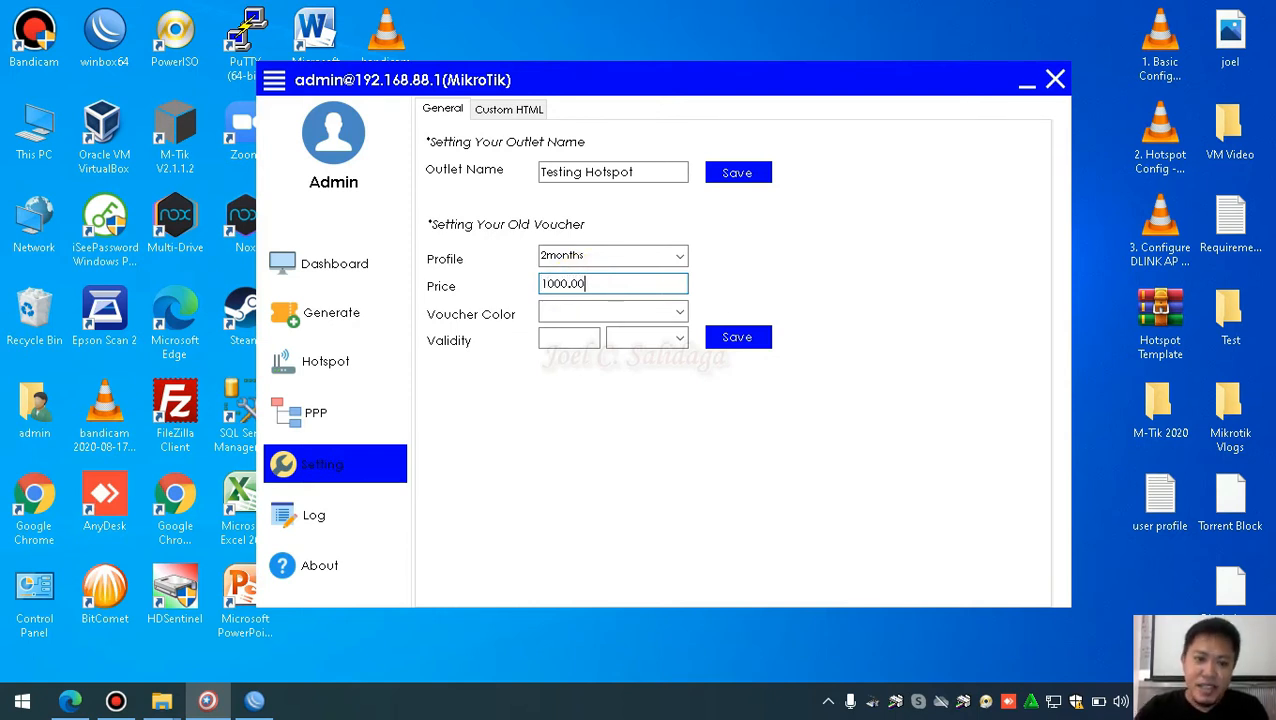
click(678, 312)
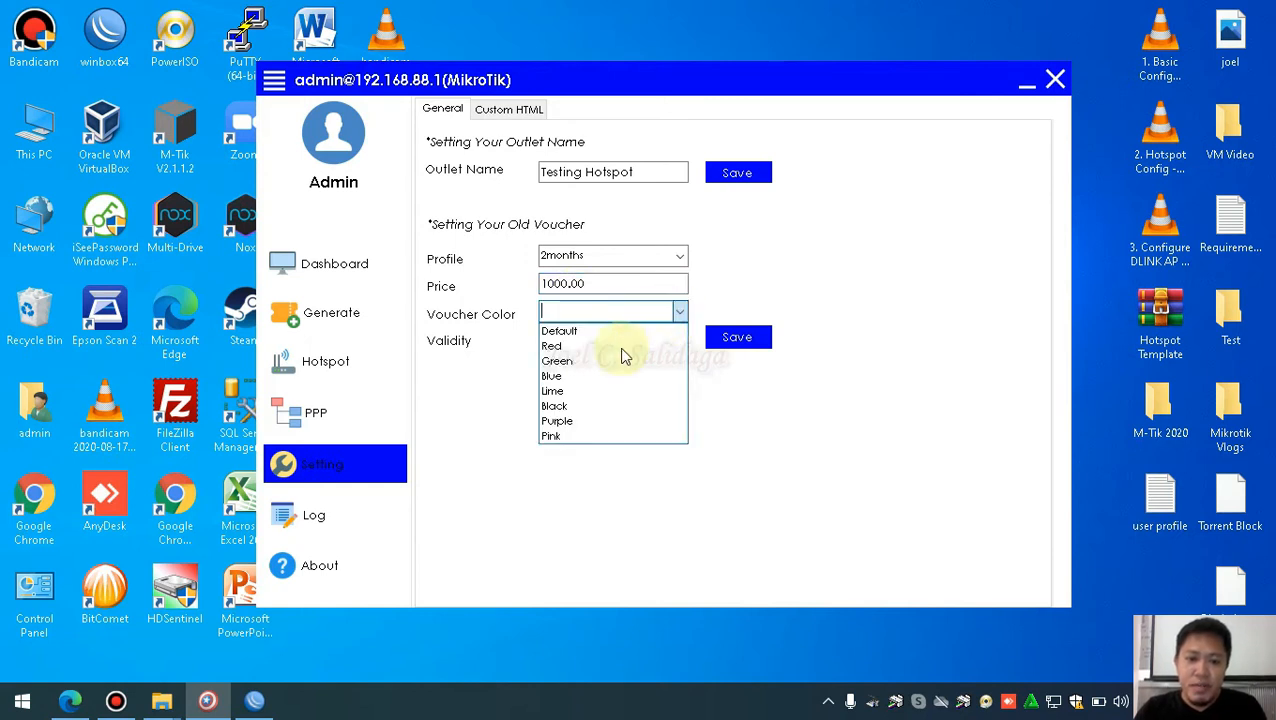
click(586, 434)
Enter 62 as the validity number and bring up the validity unit choices
click(560, 340)
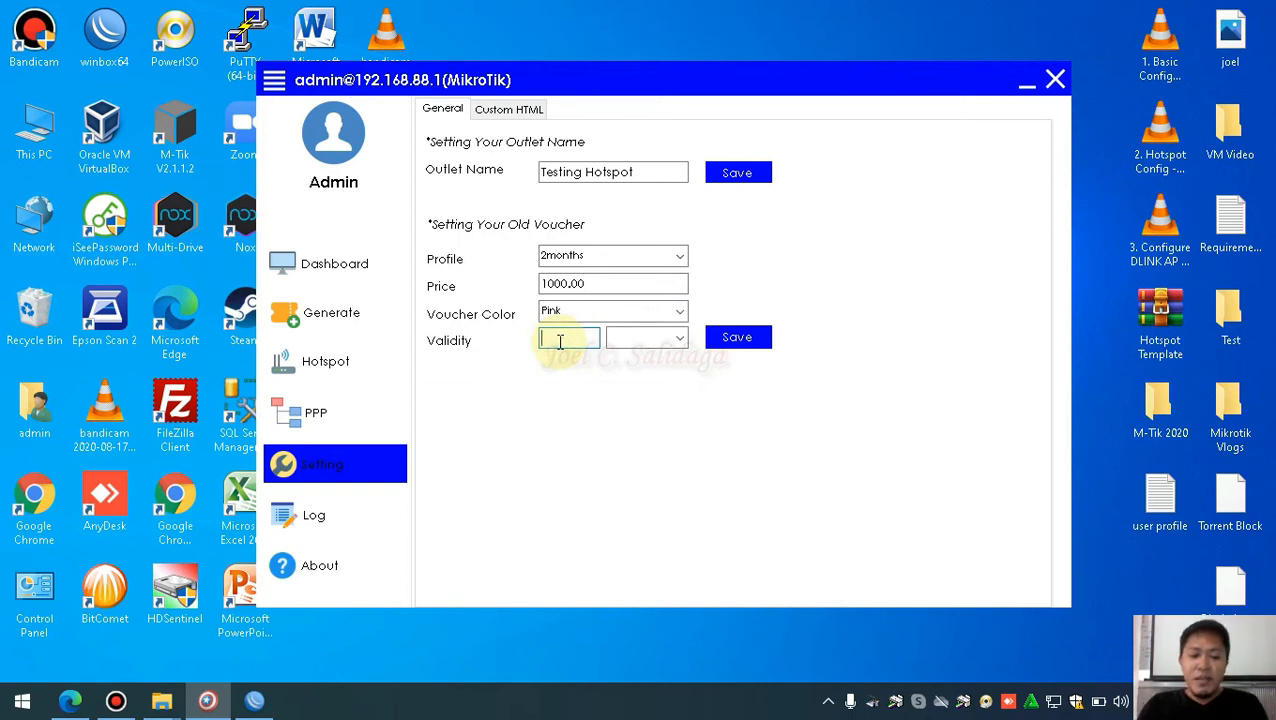
text(2)
click(679, 338)
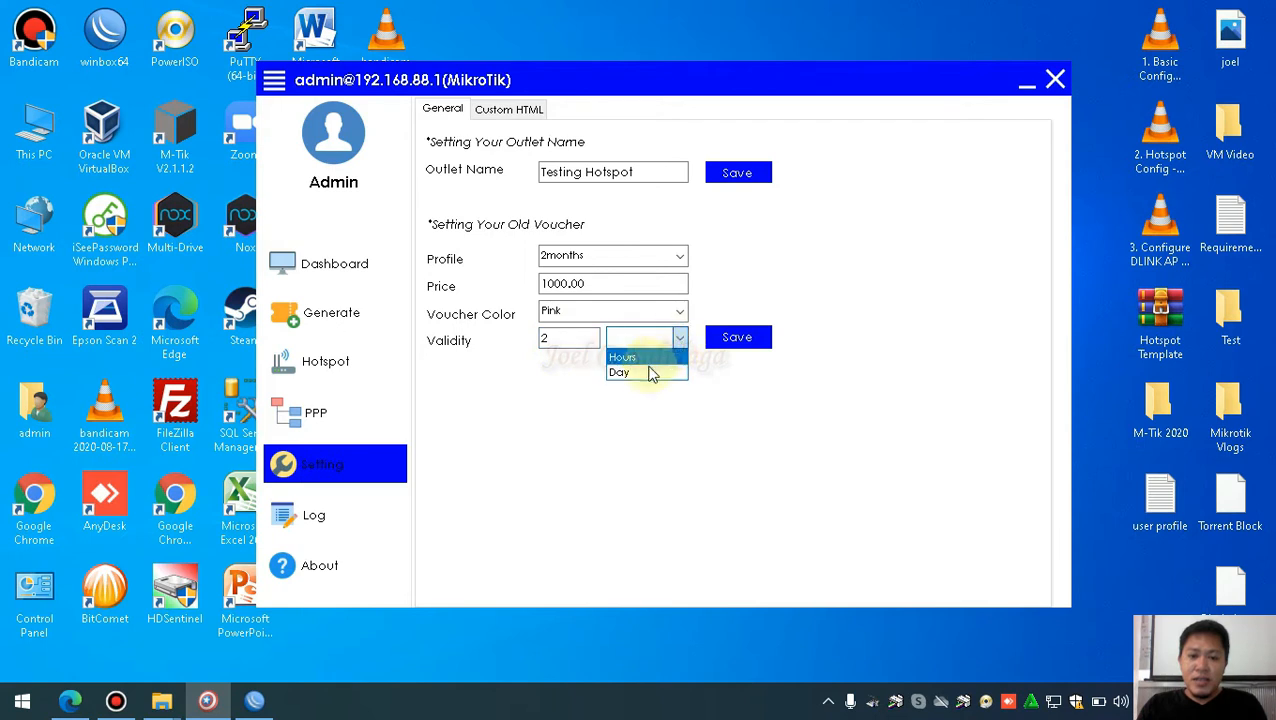
click(557, 338)
double_click(544, 339)
text(U62)
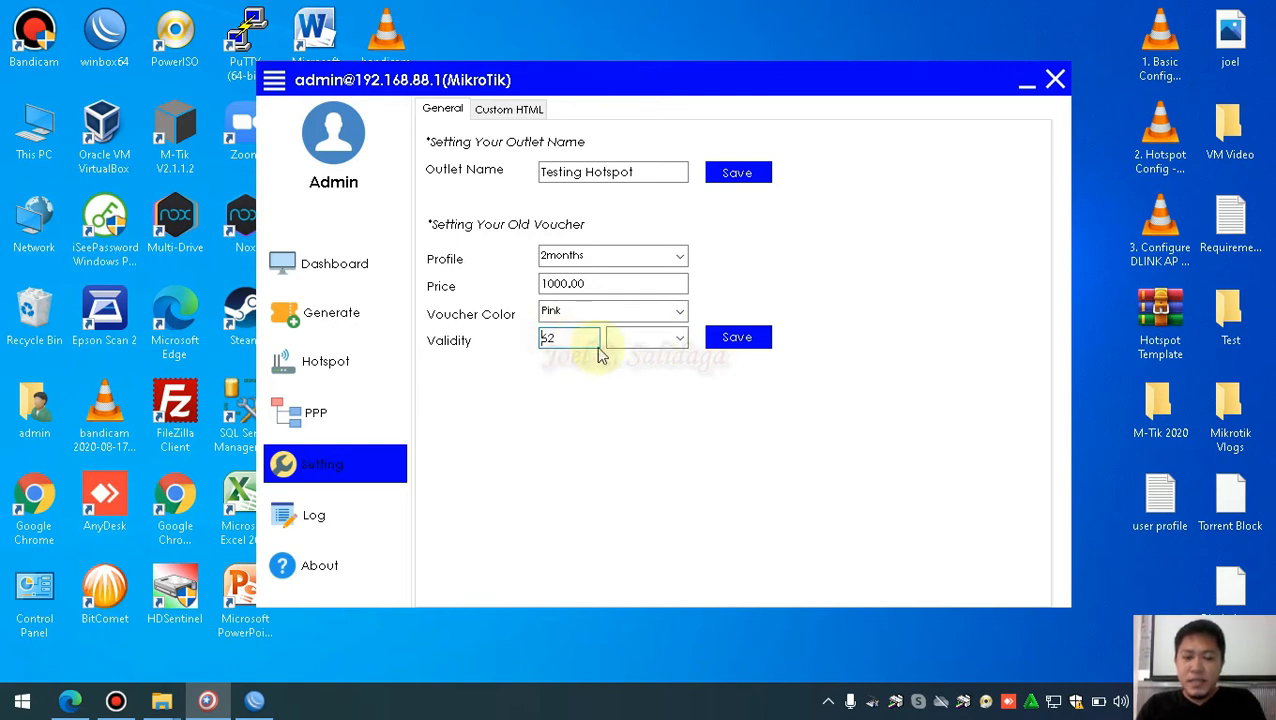
click(680, 340)
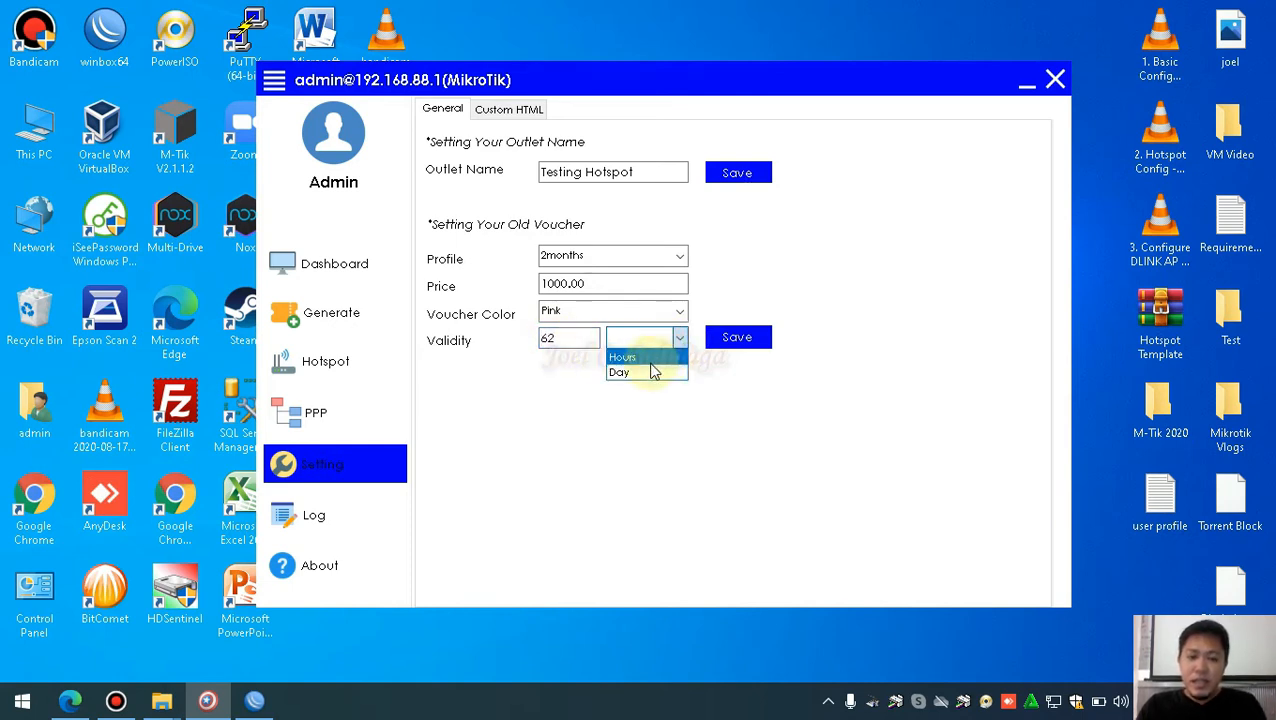
In WinBox, review the 1Hour and 2months profiles' login scripts, checking the 62d interval
click(254, 700)
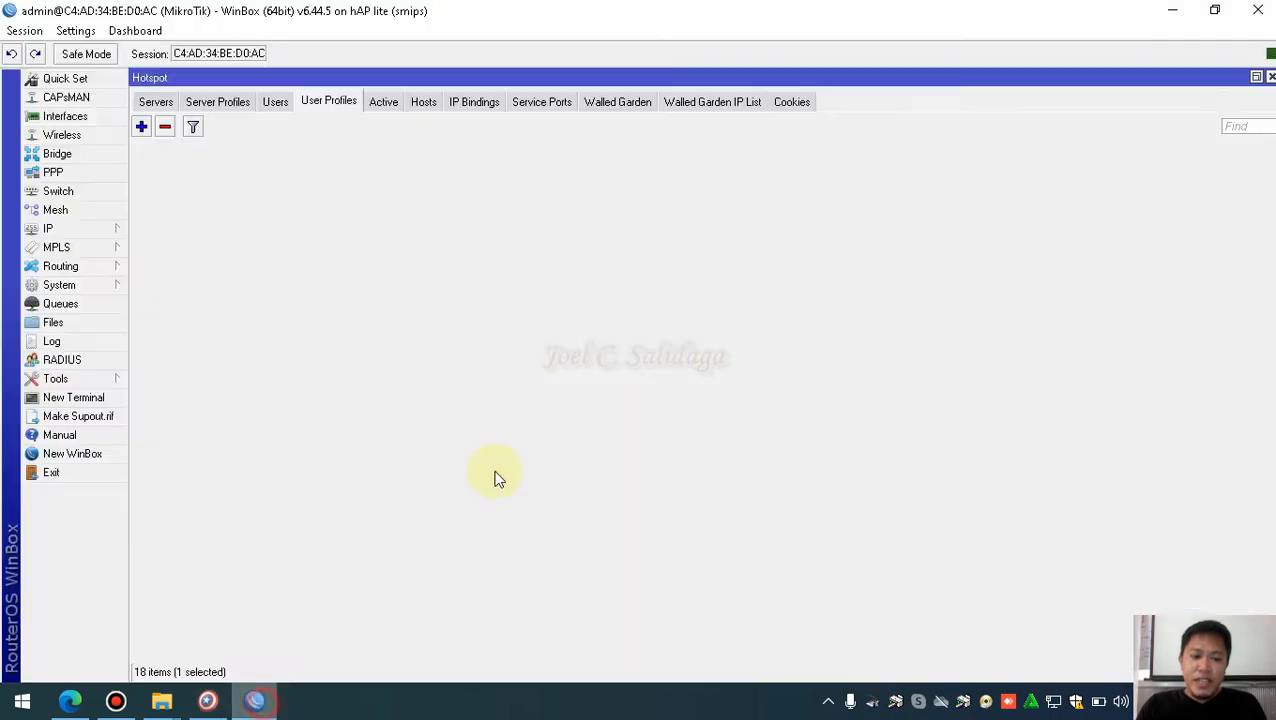
double_click(457, 178)
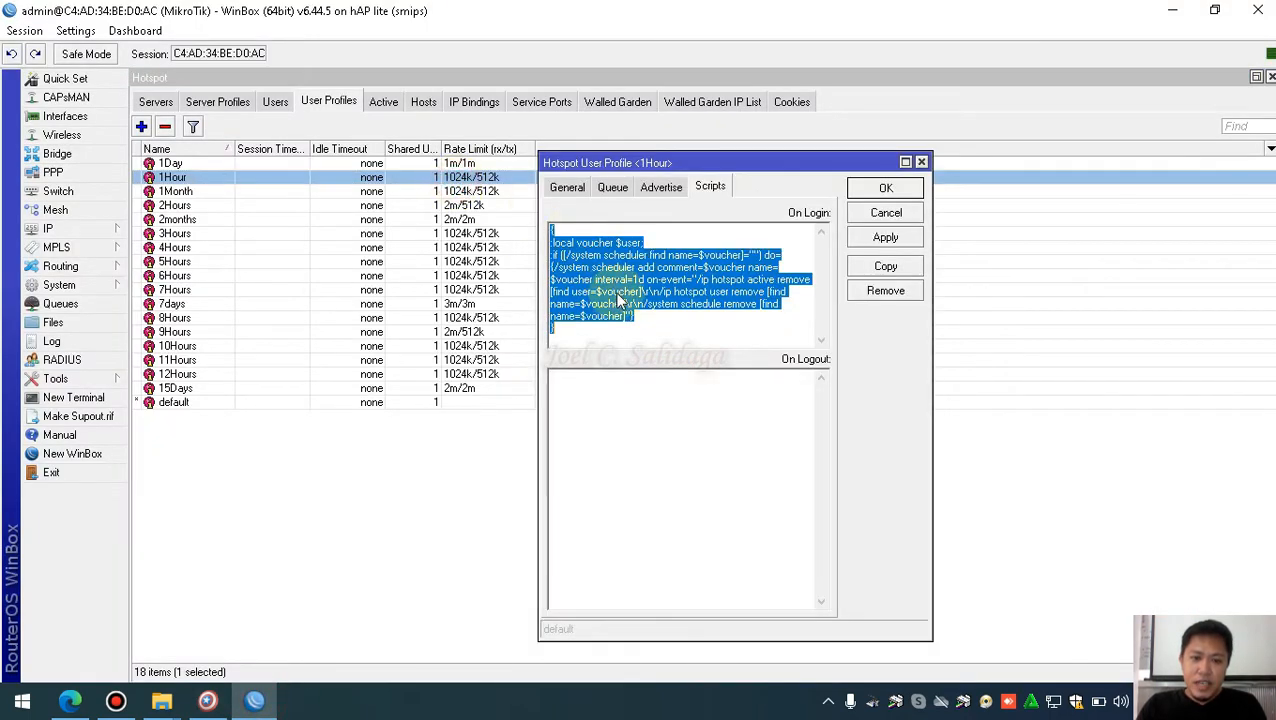
click(620, 270)
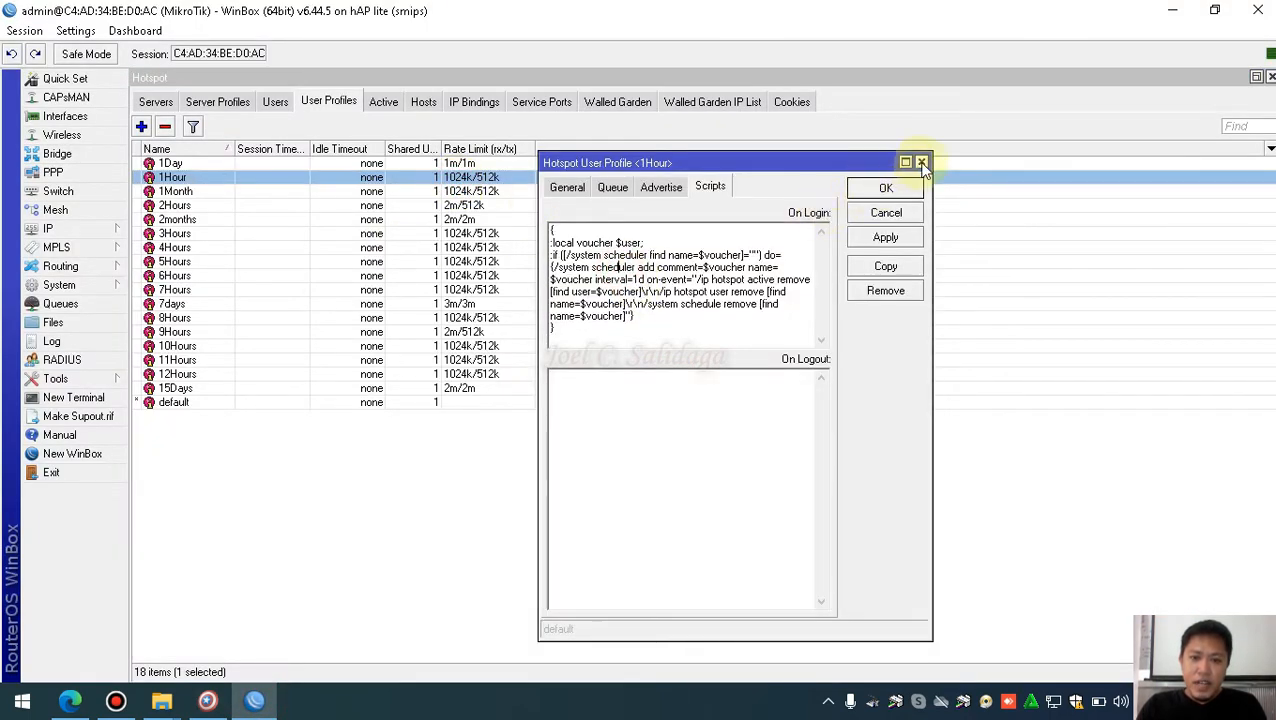
click(919, 162)
double_click(222, 219)
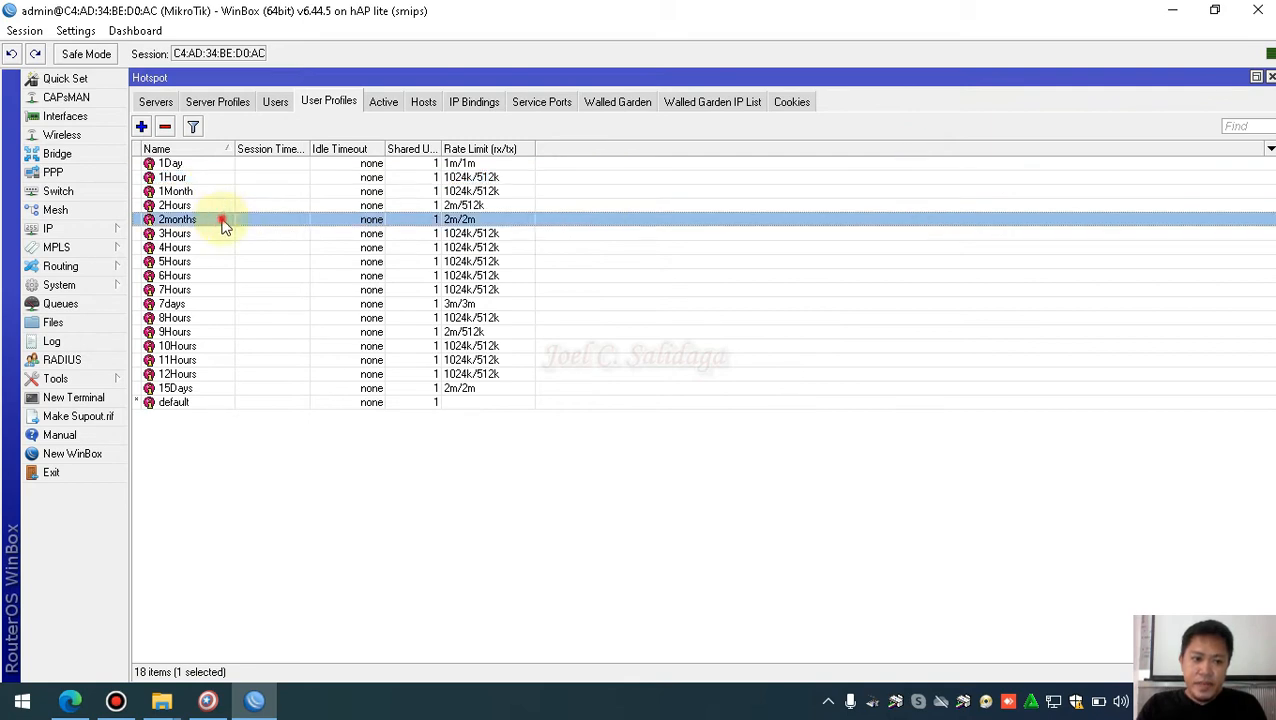
click(647, 284)
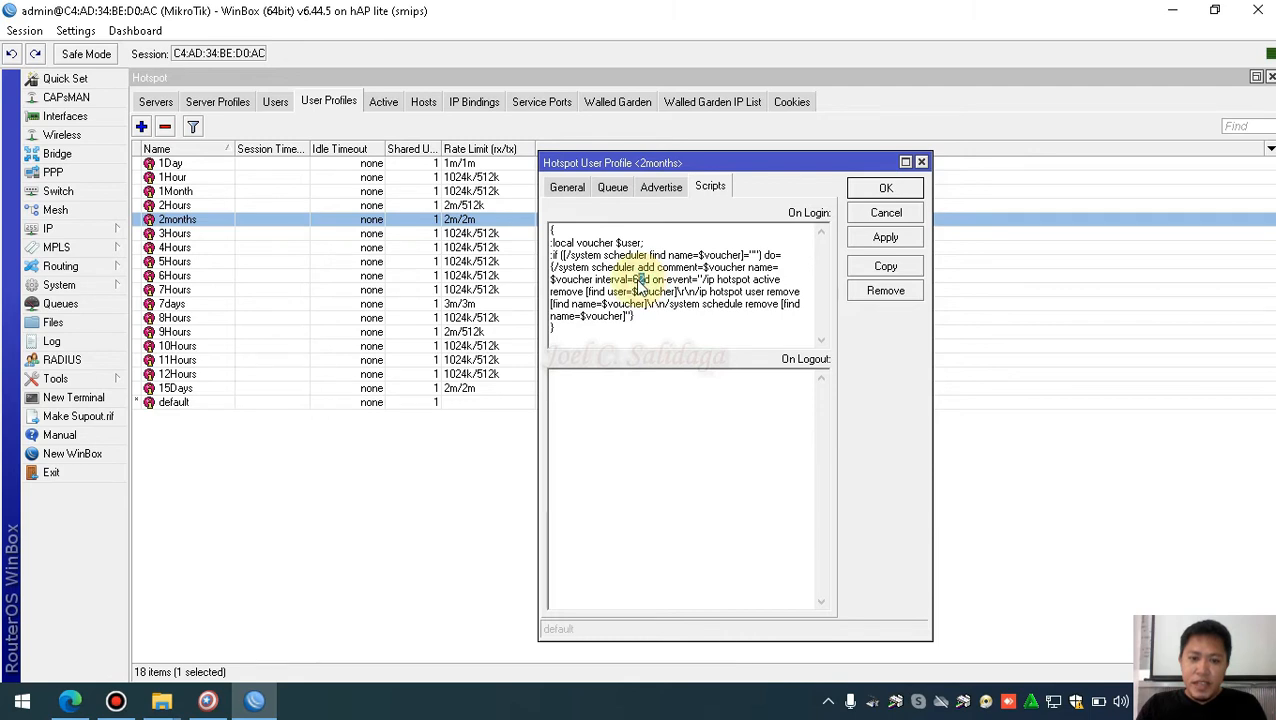
click(889, 190)
Back in the voucher generator, set the validity to 62 Day
click(207, 701)
click(567, 338)
double_click(548, 338)
click(679, 338)
click(643, 373)
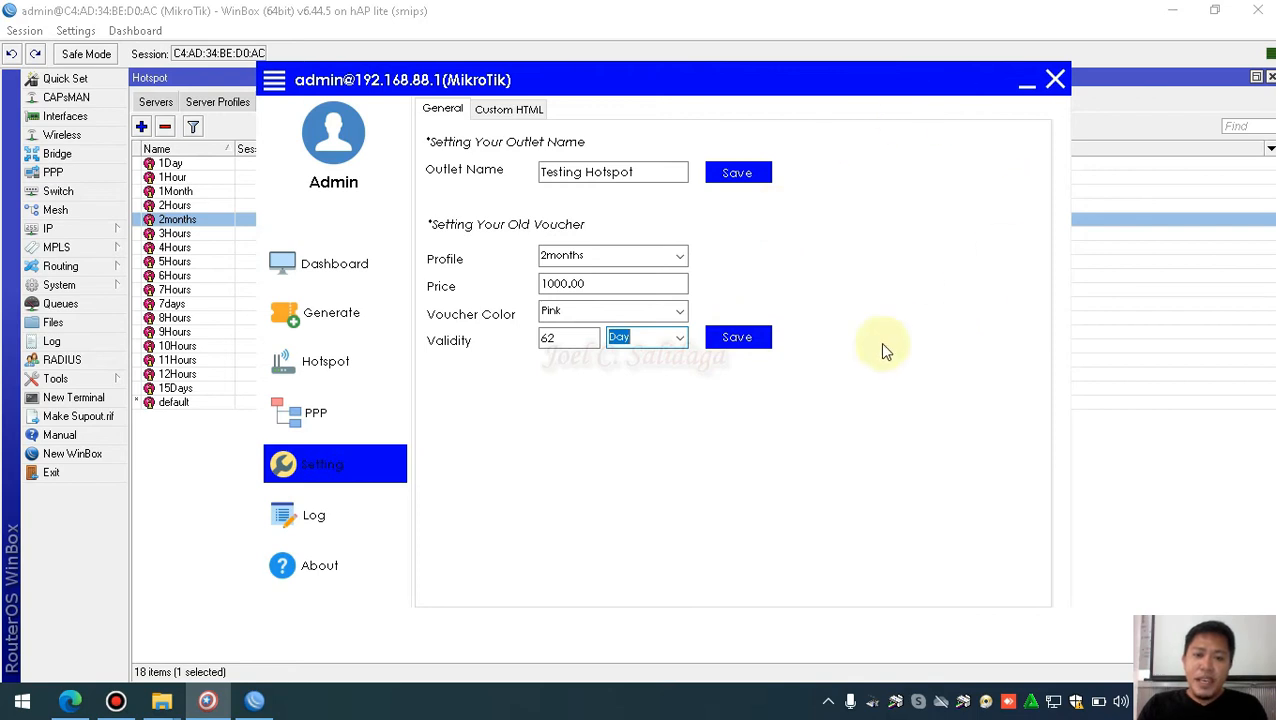
Save the old voucher settings and outlet name, then switch to the Generate page
click(745, 340)
click(650, 404)
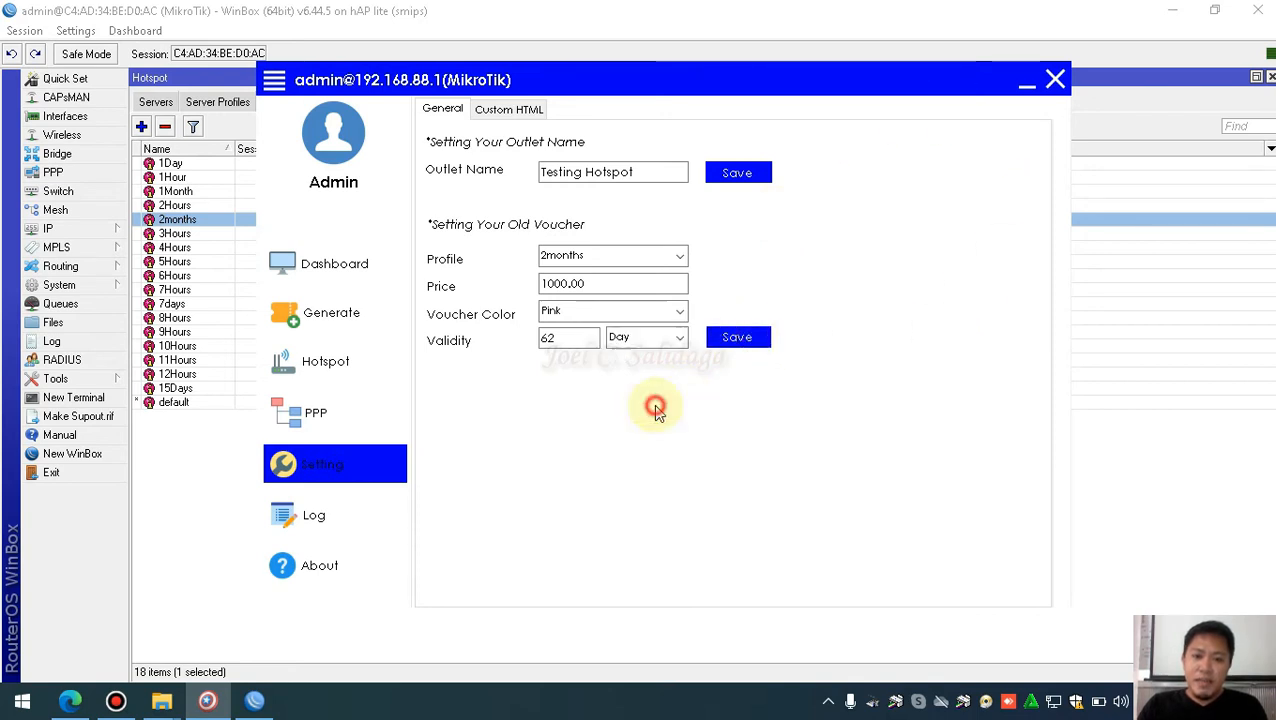
click(757, 174)
click(650, 404)
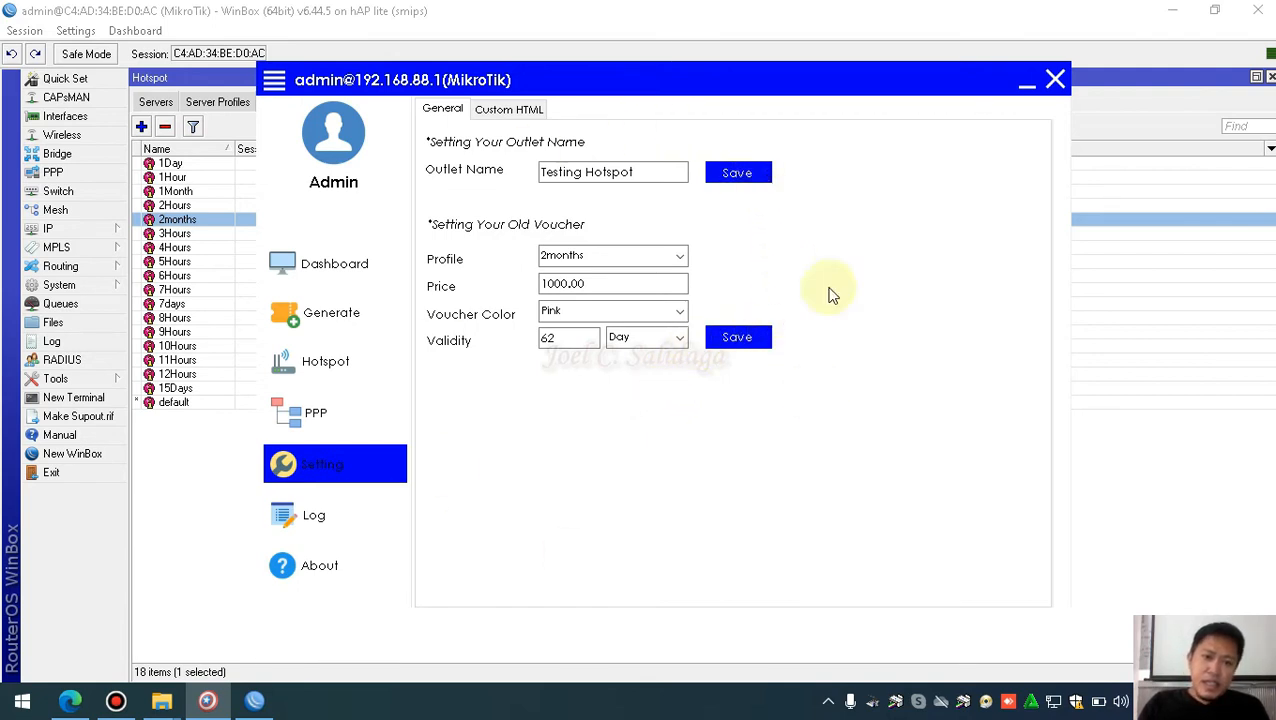
click(348, 324)
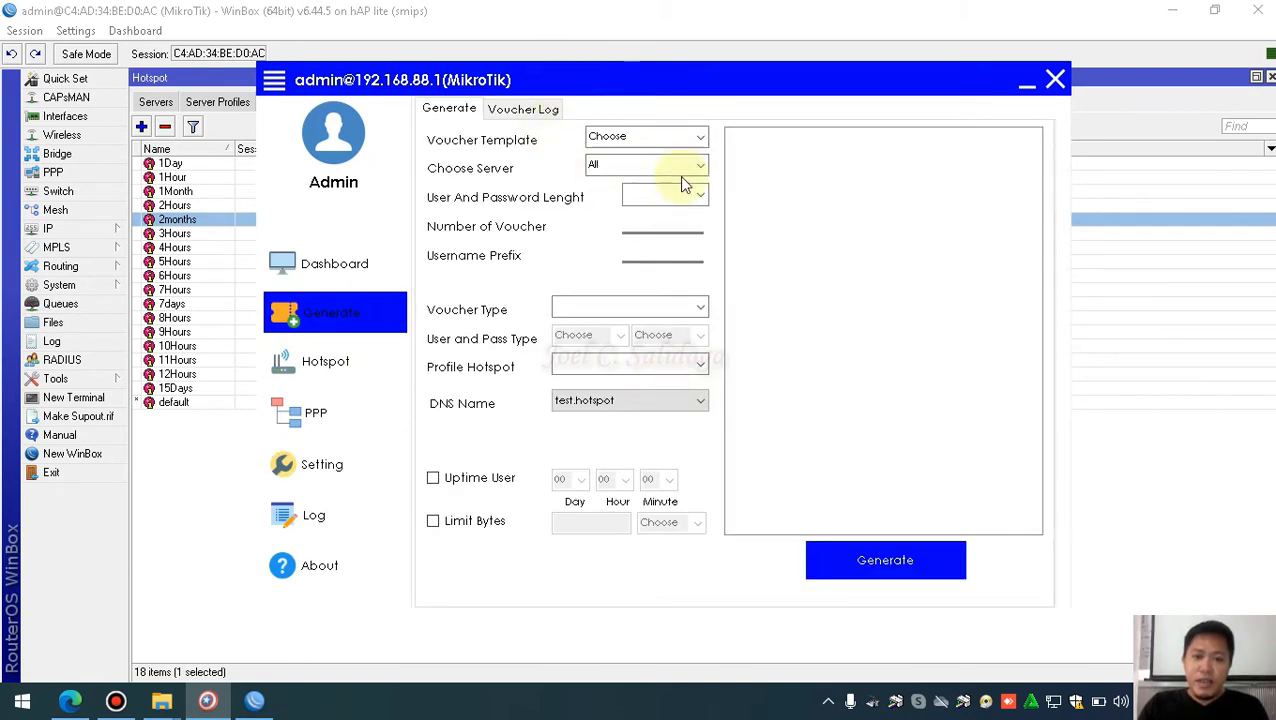
Choose the QR1 template, username/password length 4, and 100 vouchers
click(699, 140)
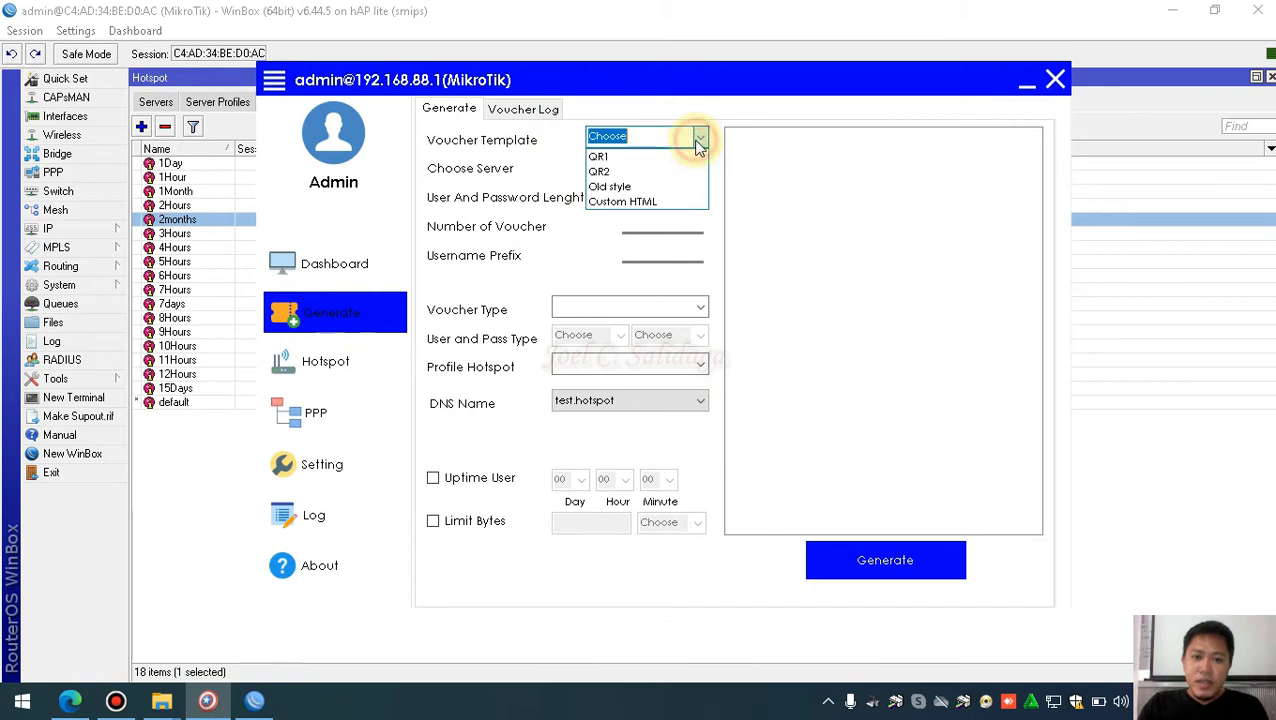
click(619, 158)
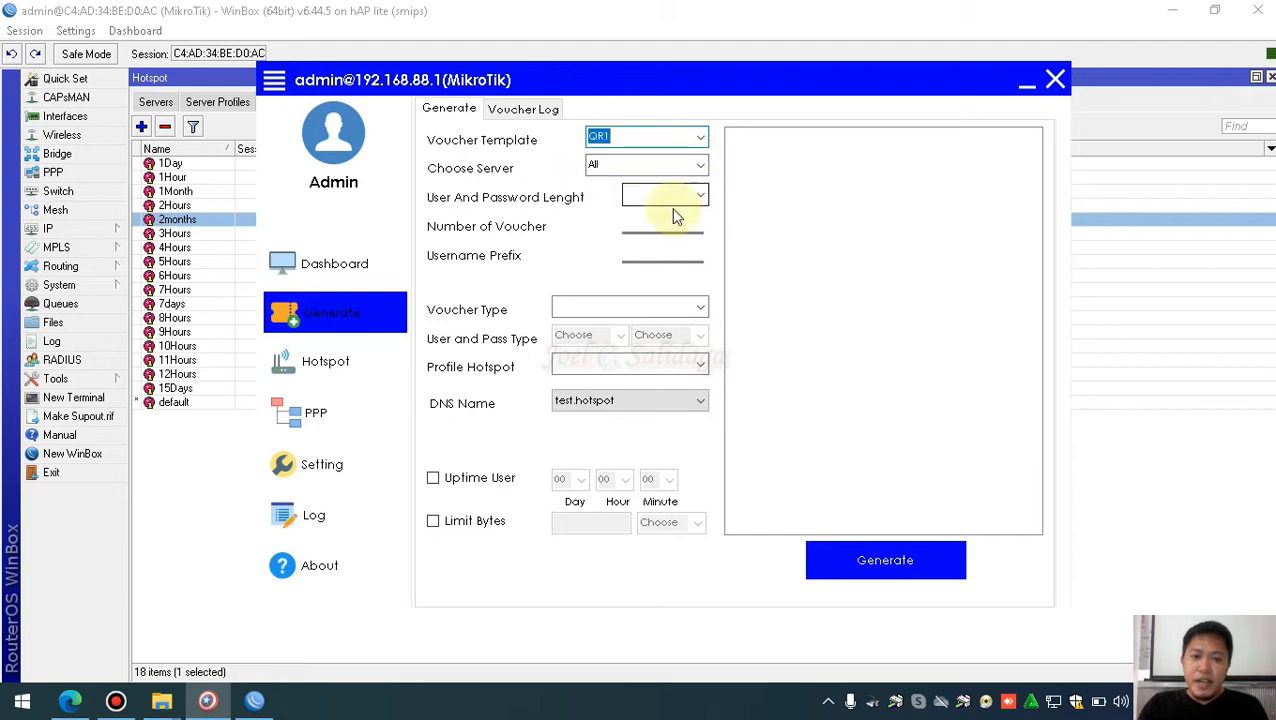
click(701, 197)
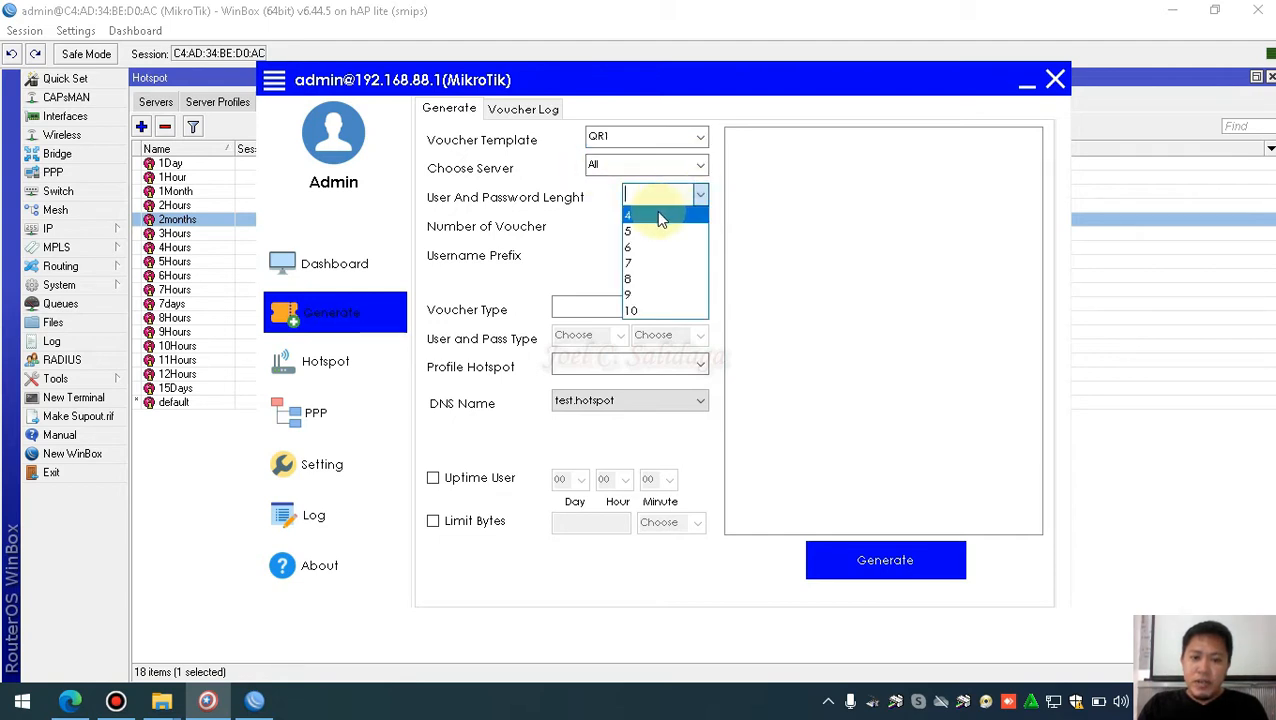
click(662, 211)
click(670, 228)
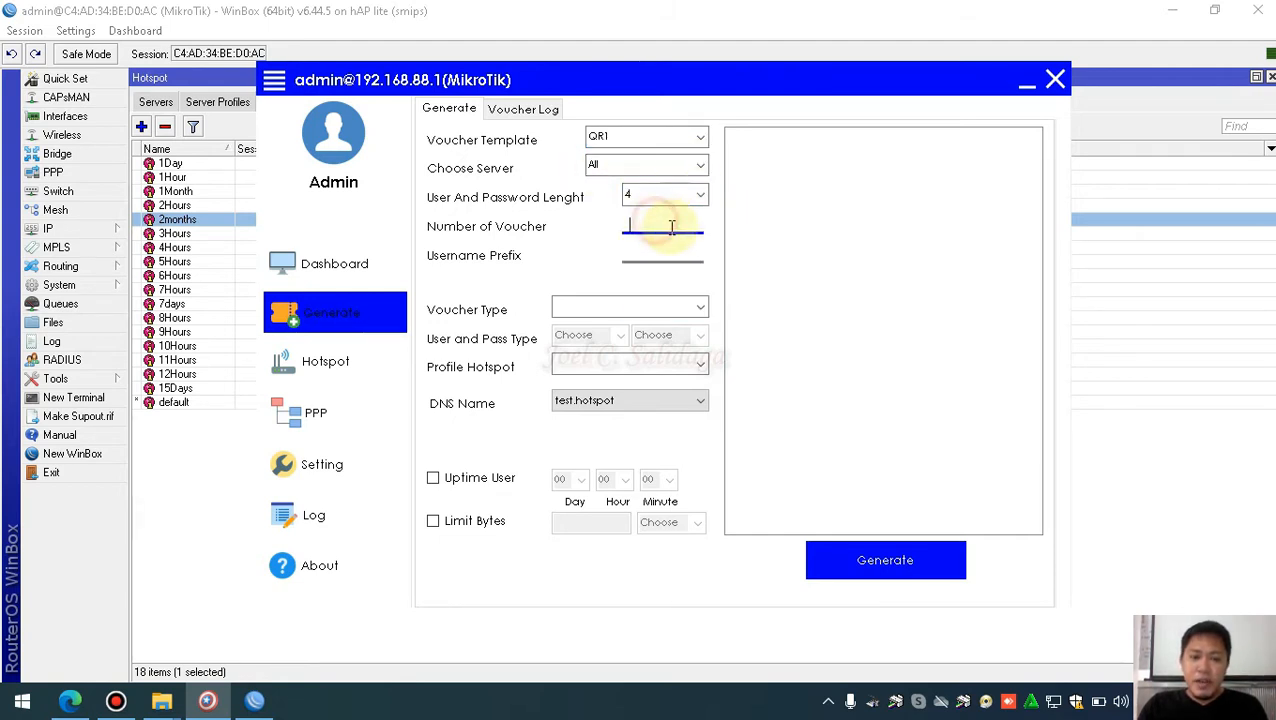
text(100)
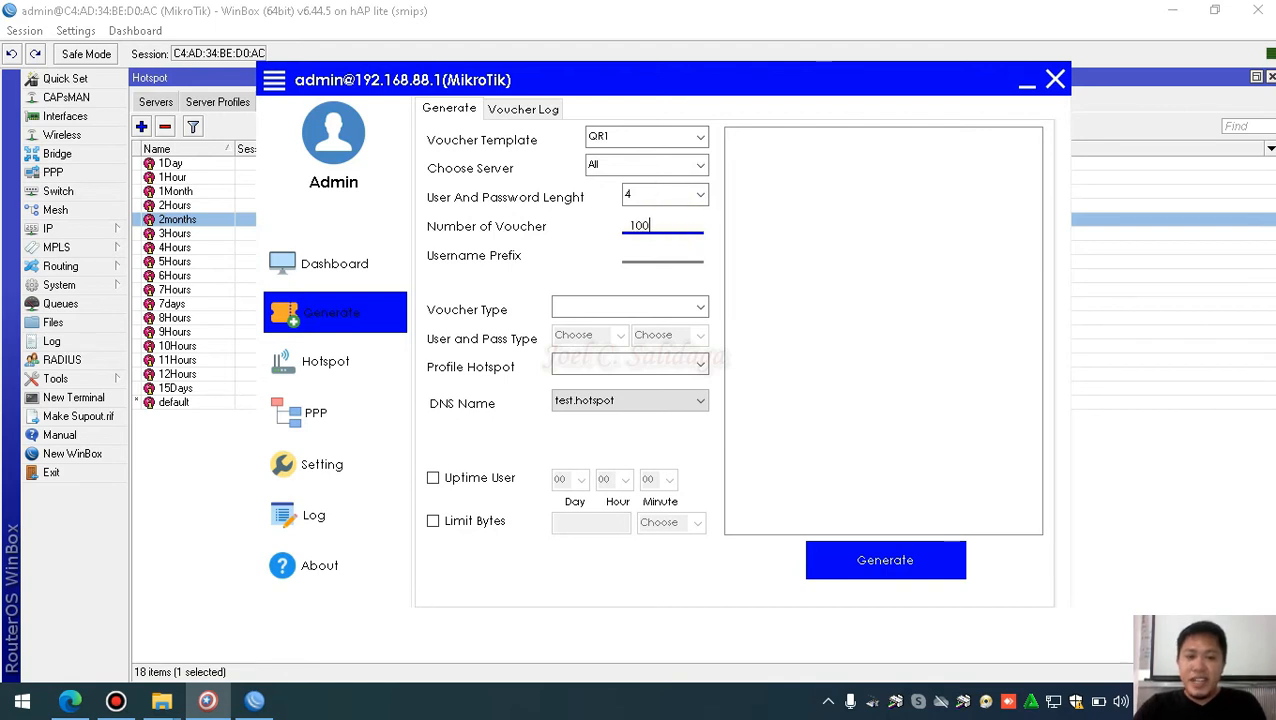
Set voucher type User and Password, with ABC usernames and 123 passwords
click(700, 310)
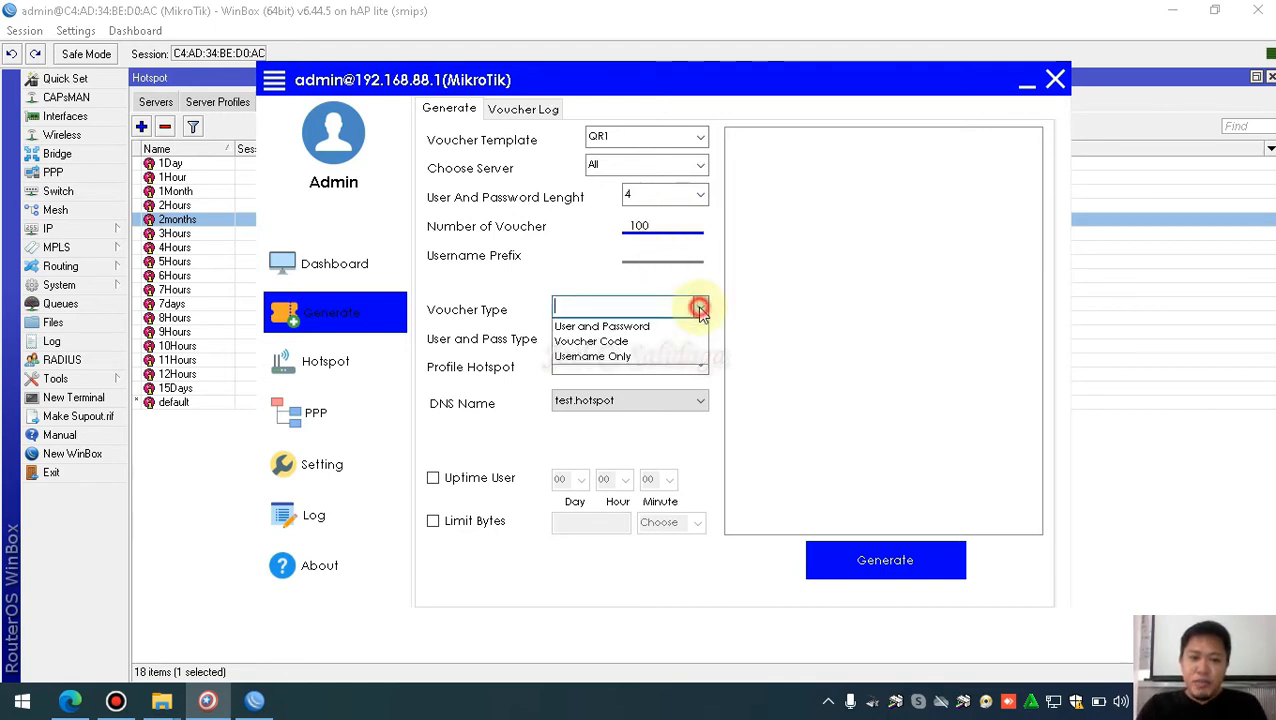
click(652, 328)
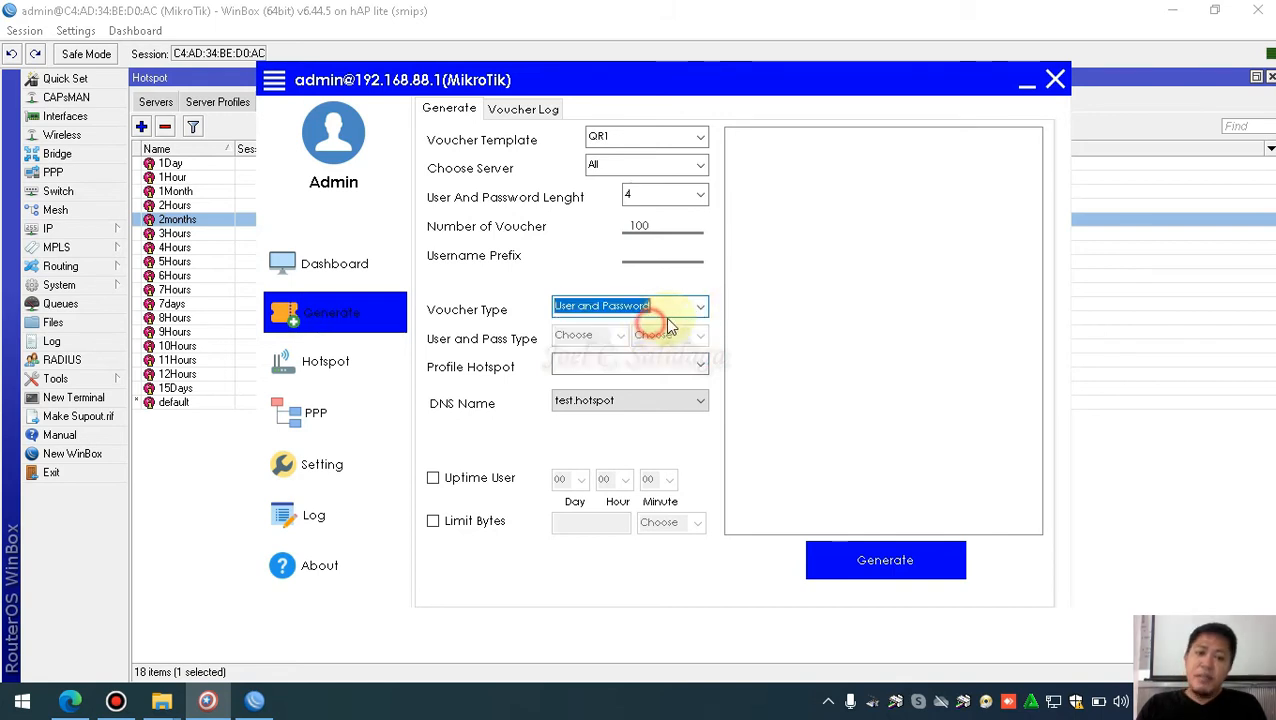
click(700, 310)
click(665, 325)
click(621, 336)
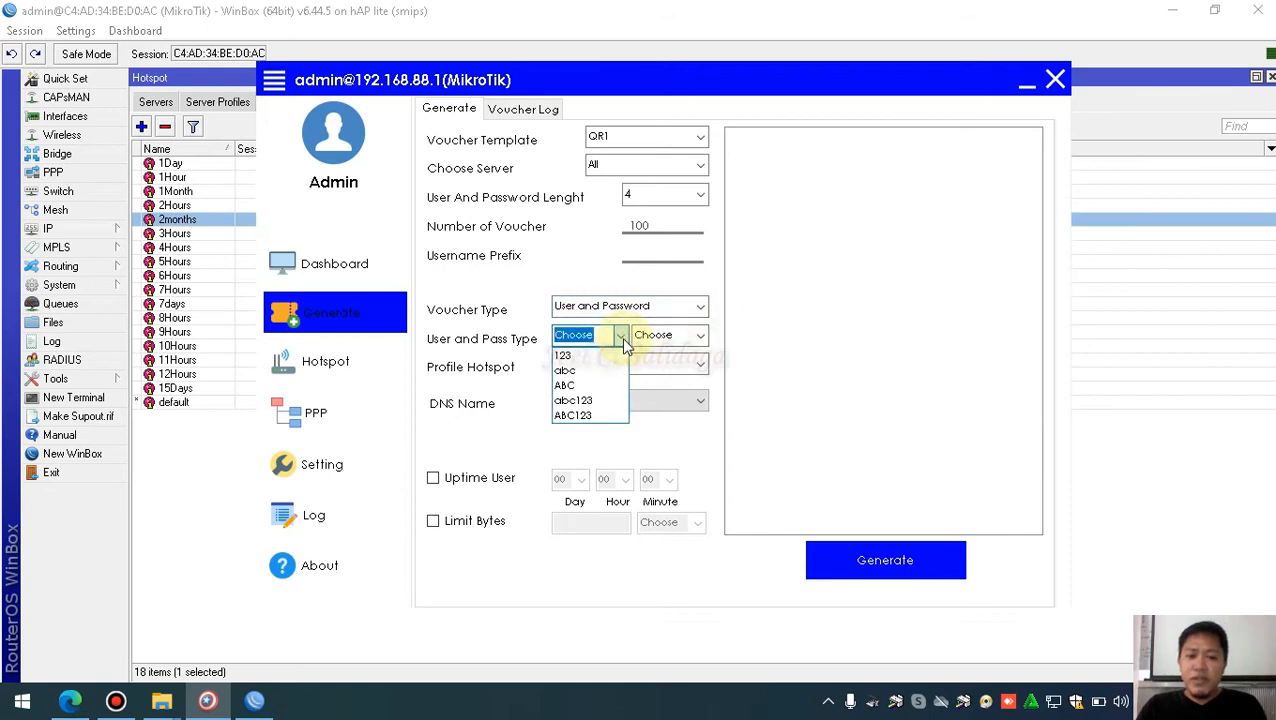
click(584, 386)
click(703, 336)
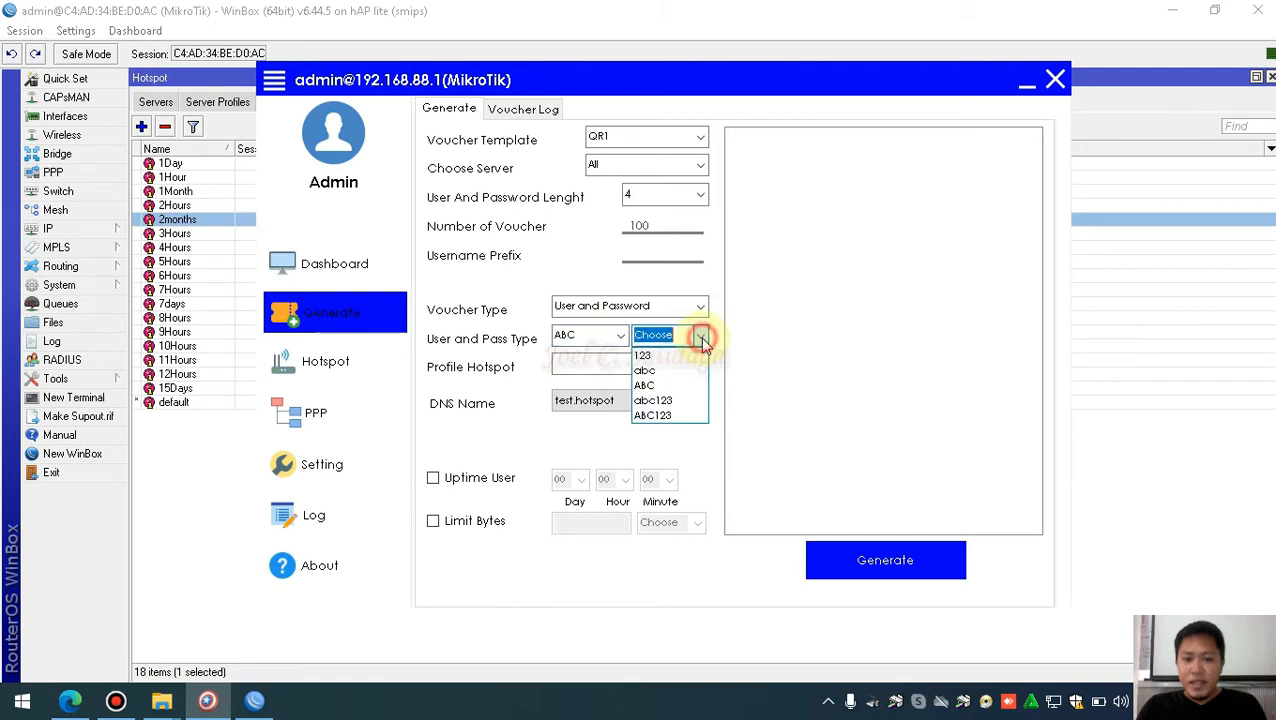
click(666, 352)
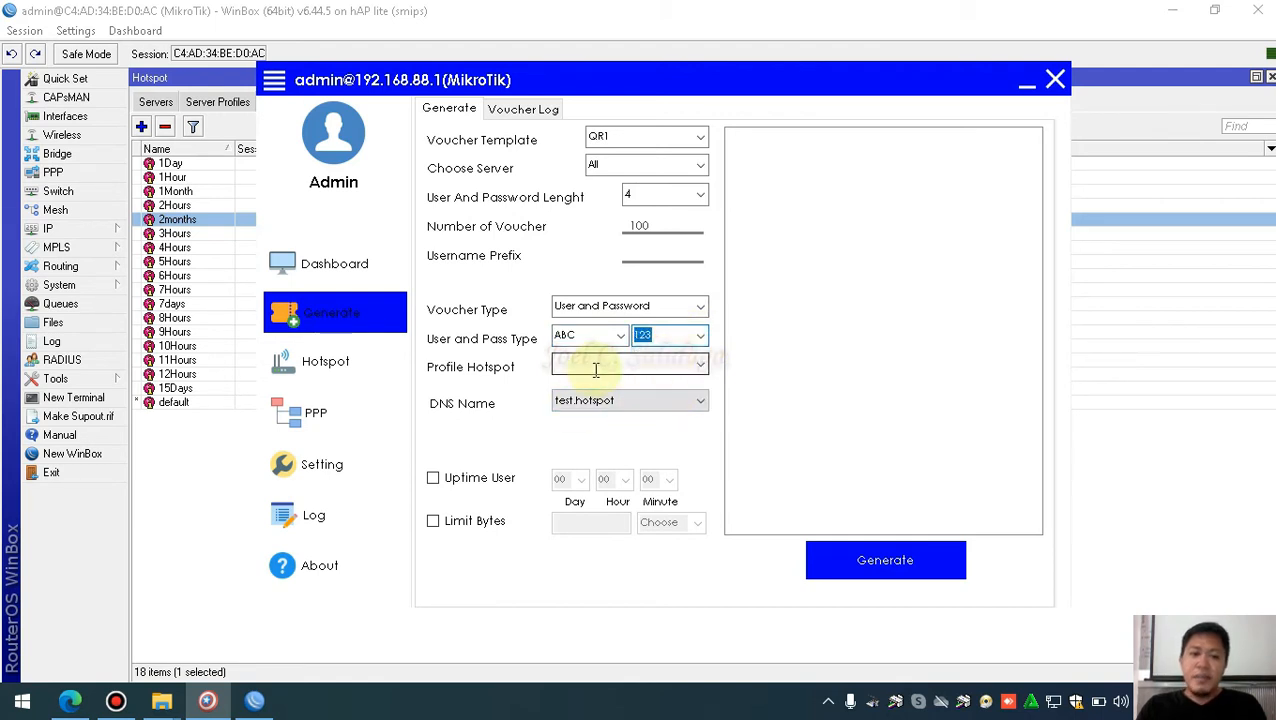
Select the 2months hotspot profile and enable the Uptime User limit
click(700, 368)
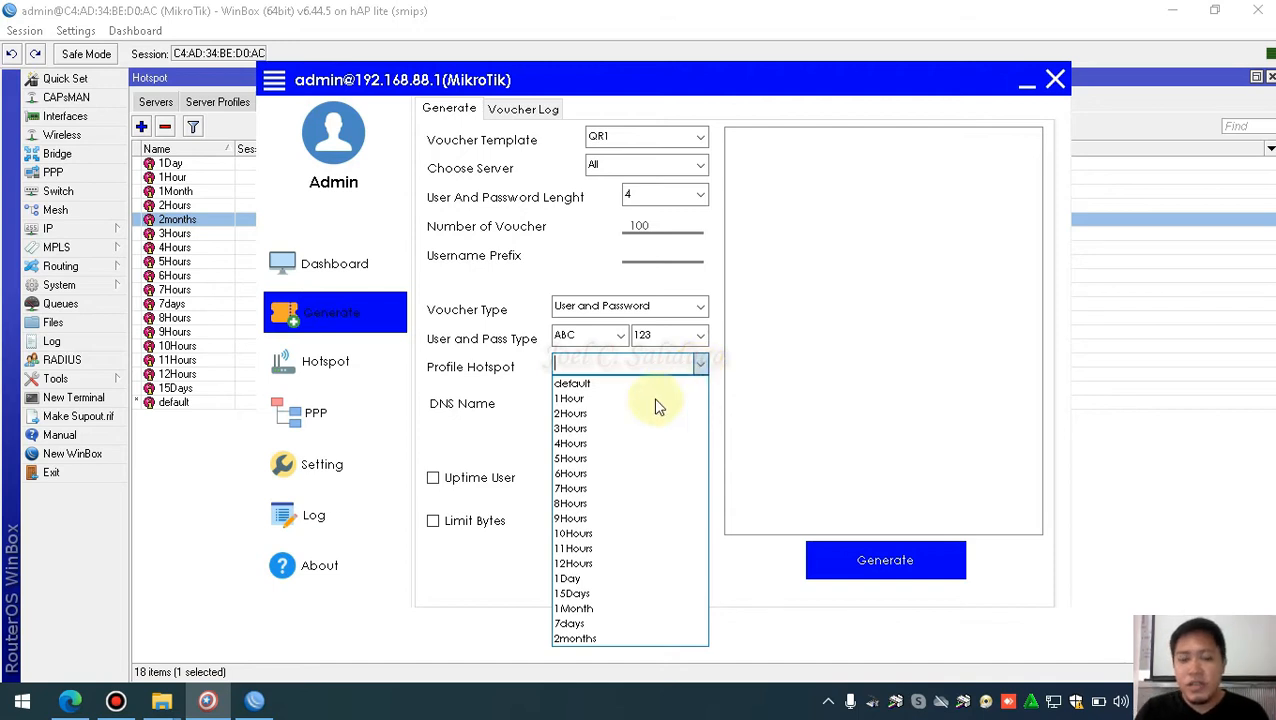
click(581, 638)
click(612, 363)
click(700, 366)
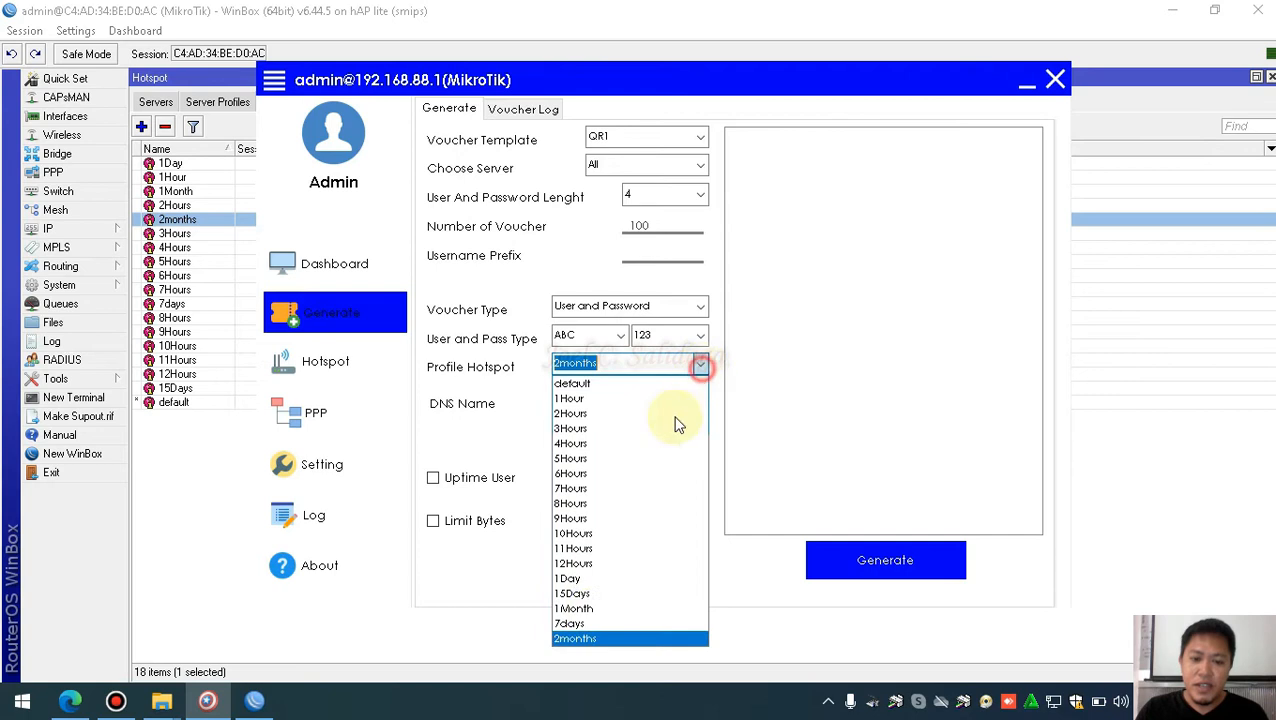
click(583, 638)
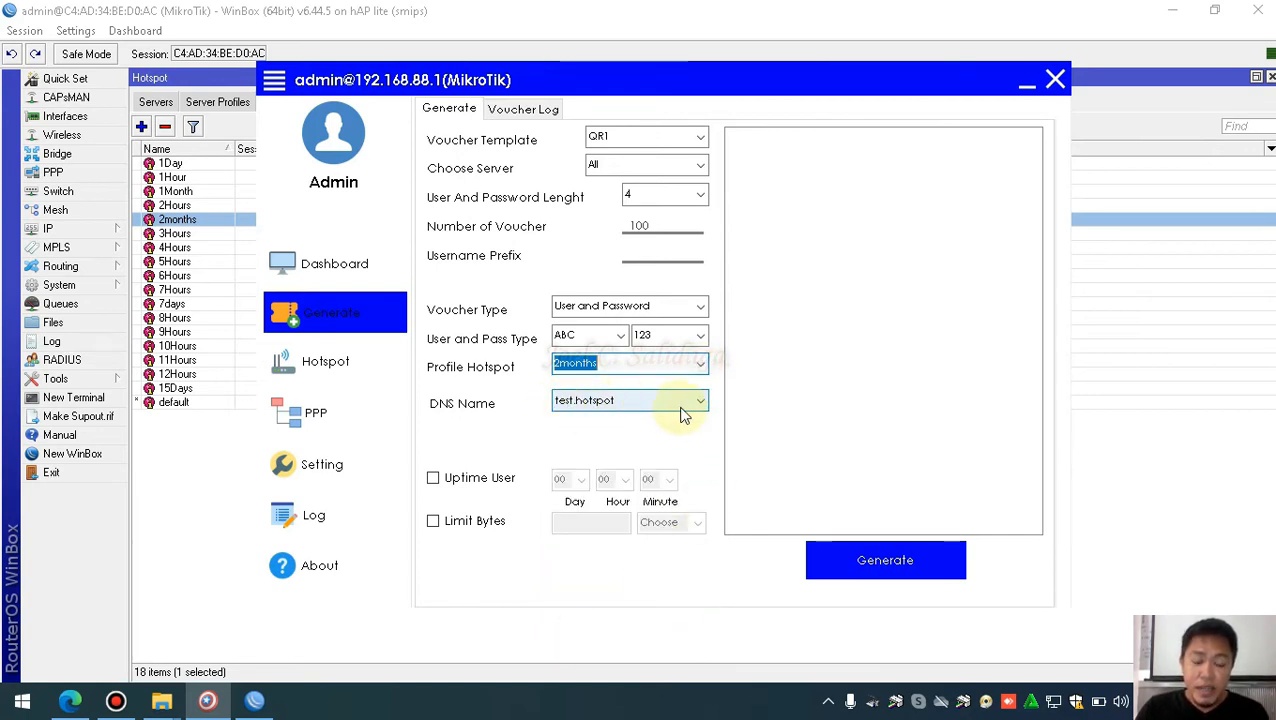
click(434, 479)
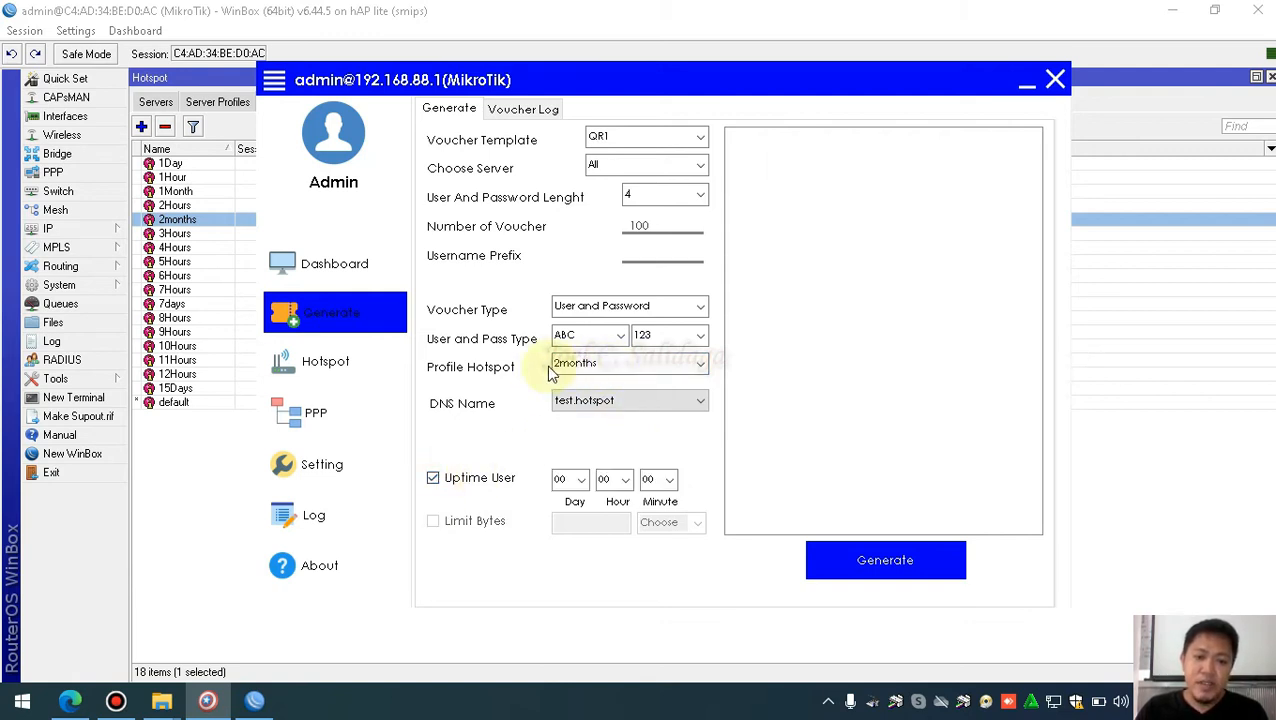
Enter 62 in the Uptime User day field, giving 62 days 00 hours 00 minutes
click(581, 480)
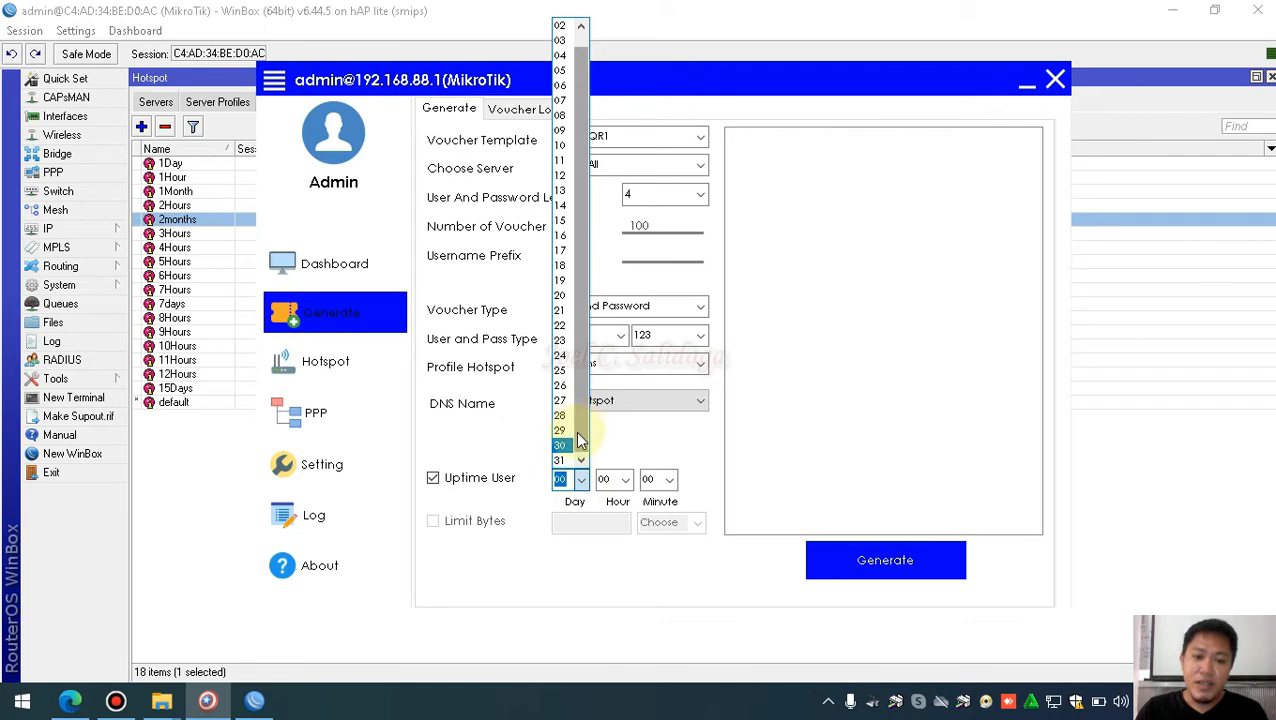
click(563, 482)
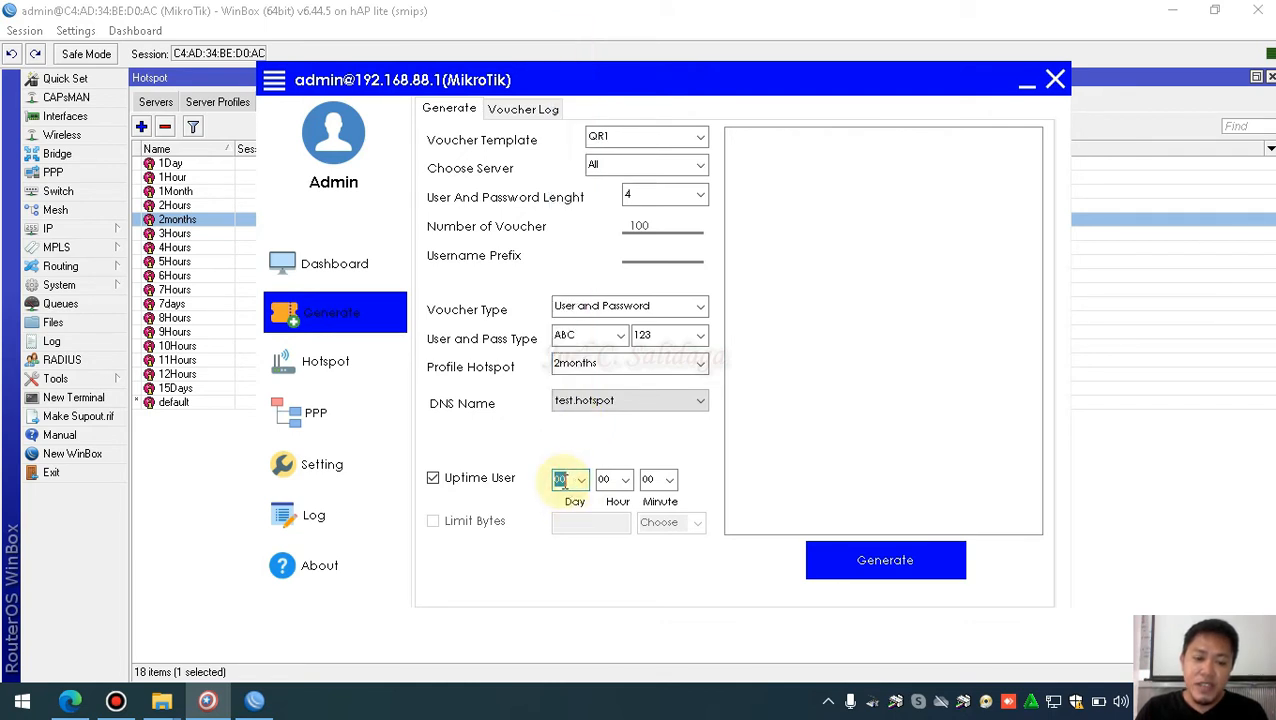
text(06)
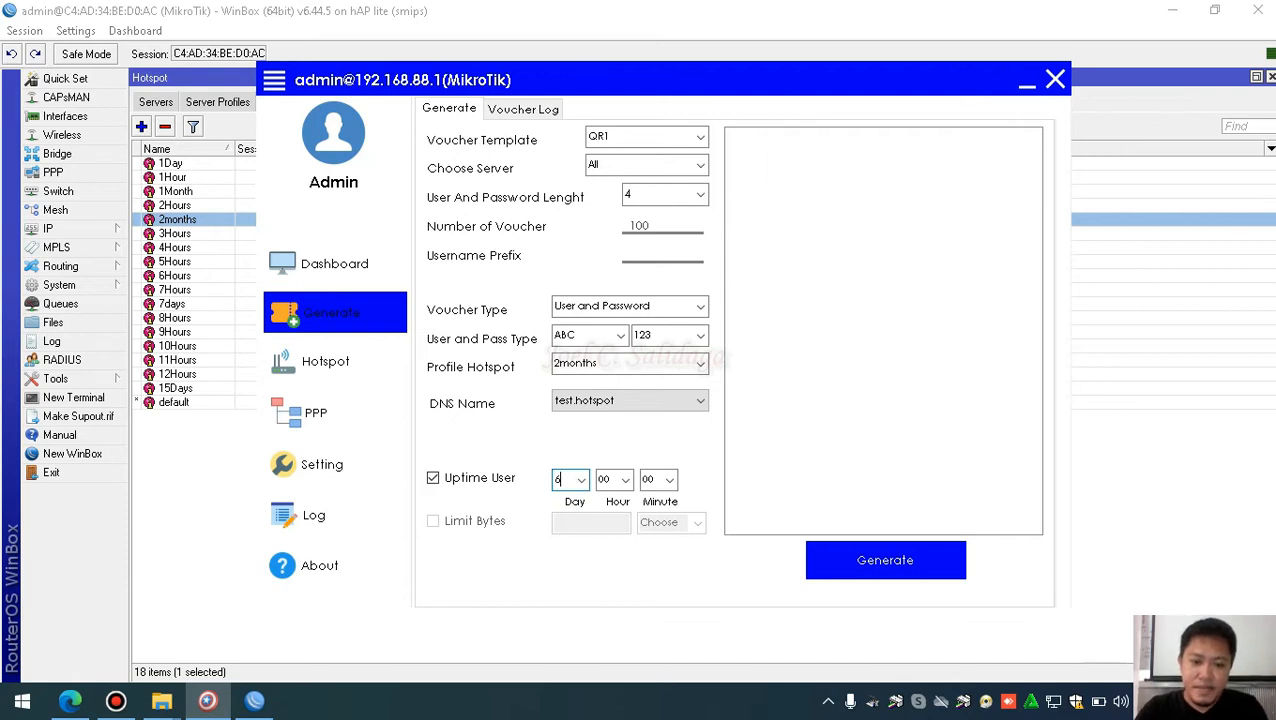
text(2)
click(581, 479)
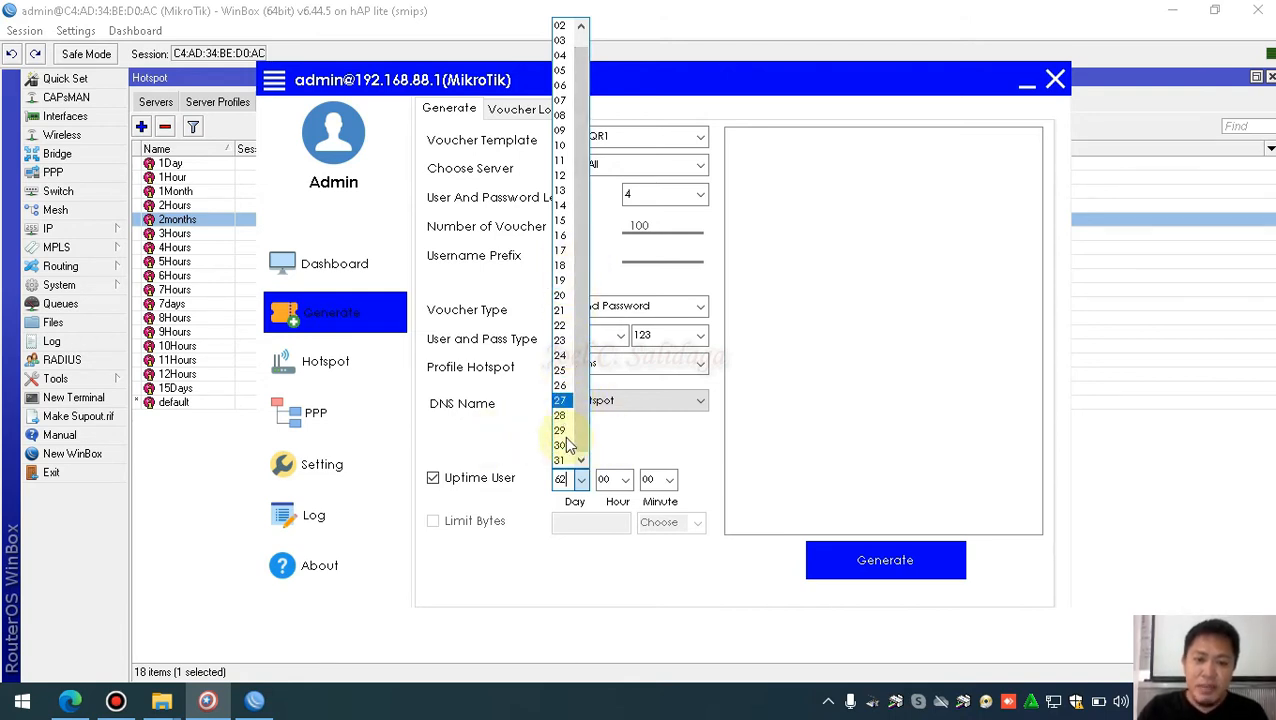
click(499, 449)
drag(568, 479, 555, 479)
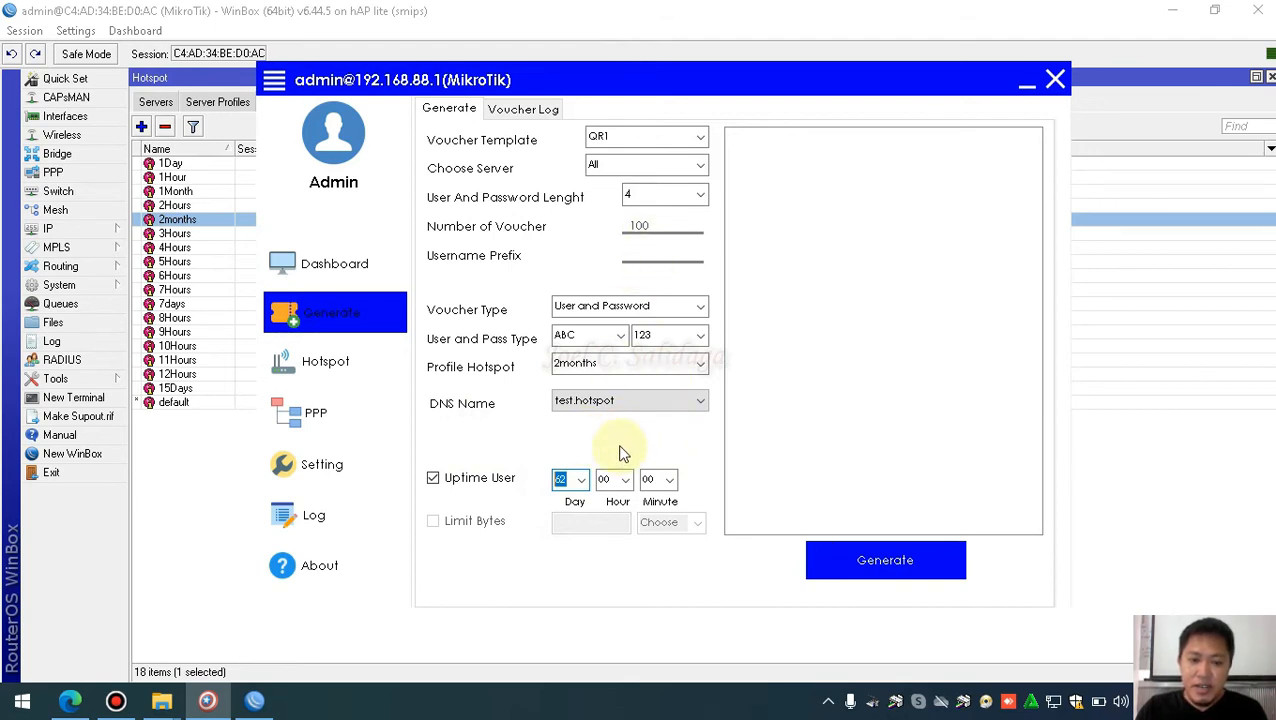
drag(658, 225, 628, 225)
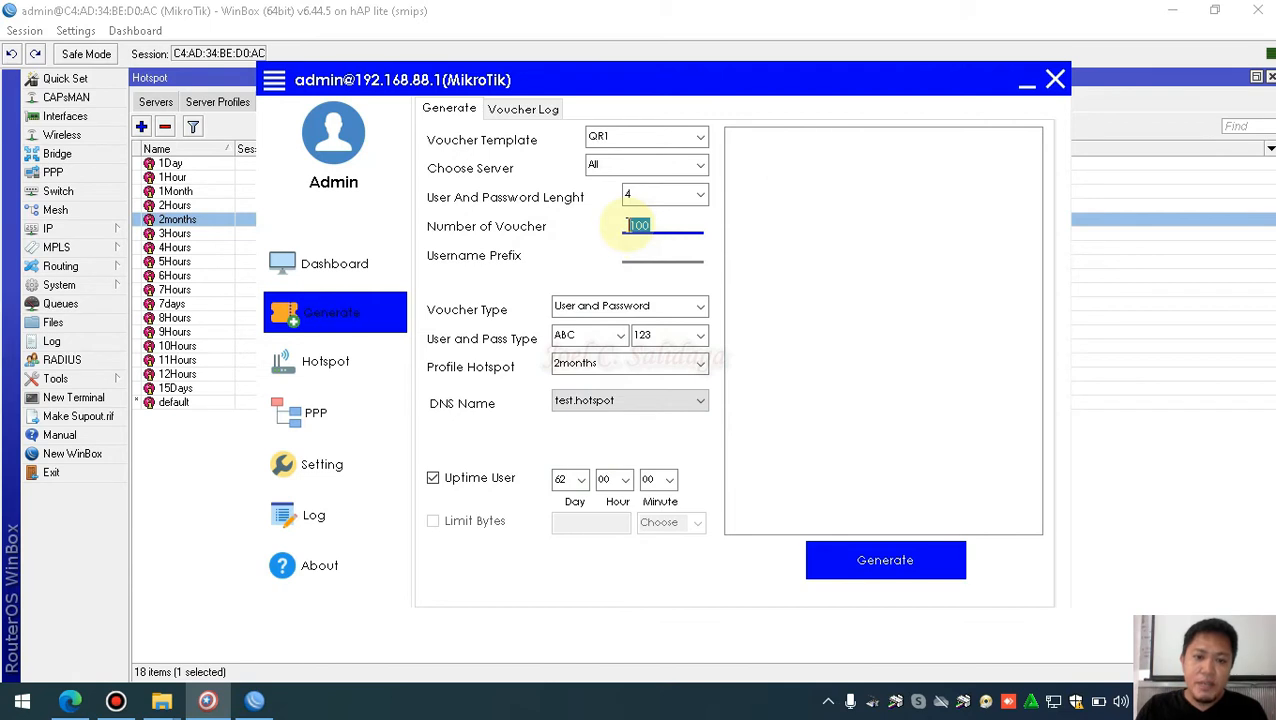
Generate the 100 vouchers and inspect a listed voucher's username and 2months profile
click(891, 559)
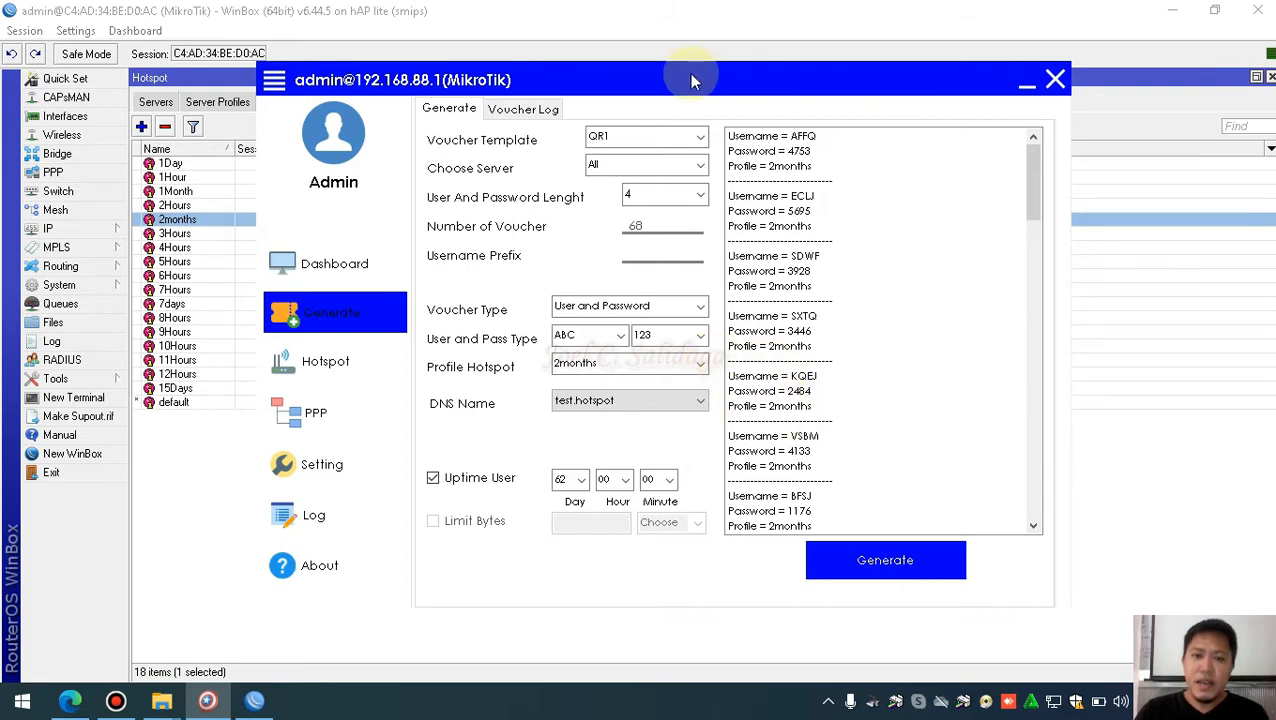
drag(730, 78, 716, 78)
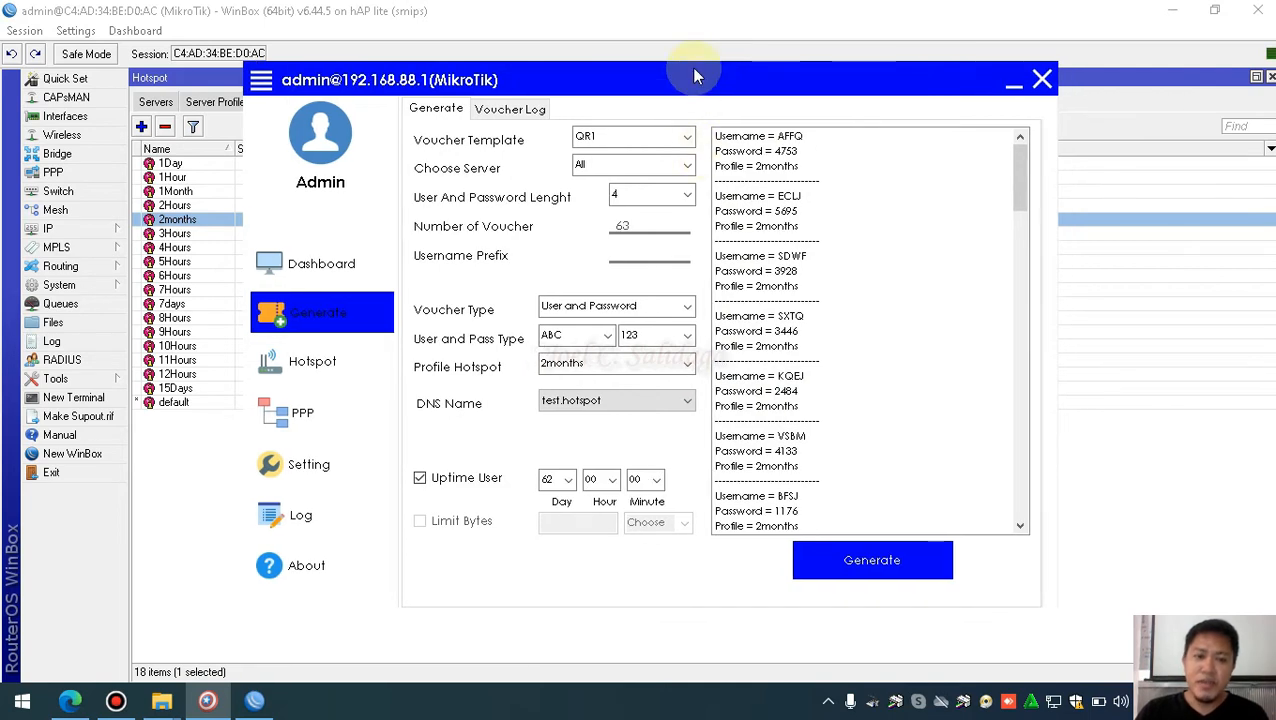
click(728, 226)
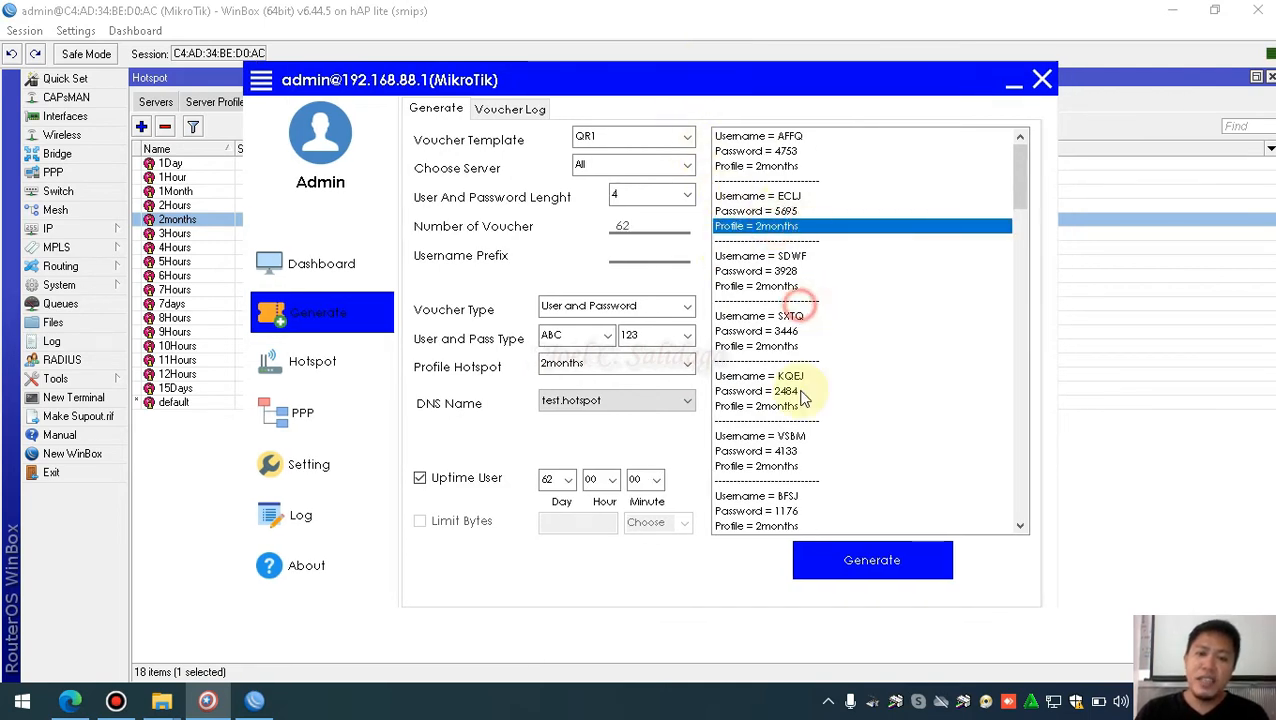
click(762, 197)
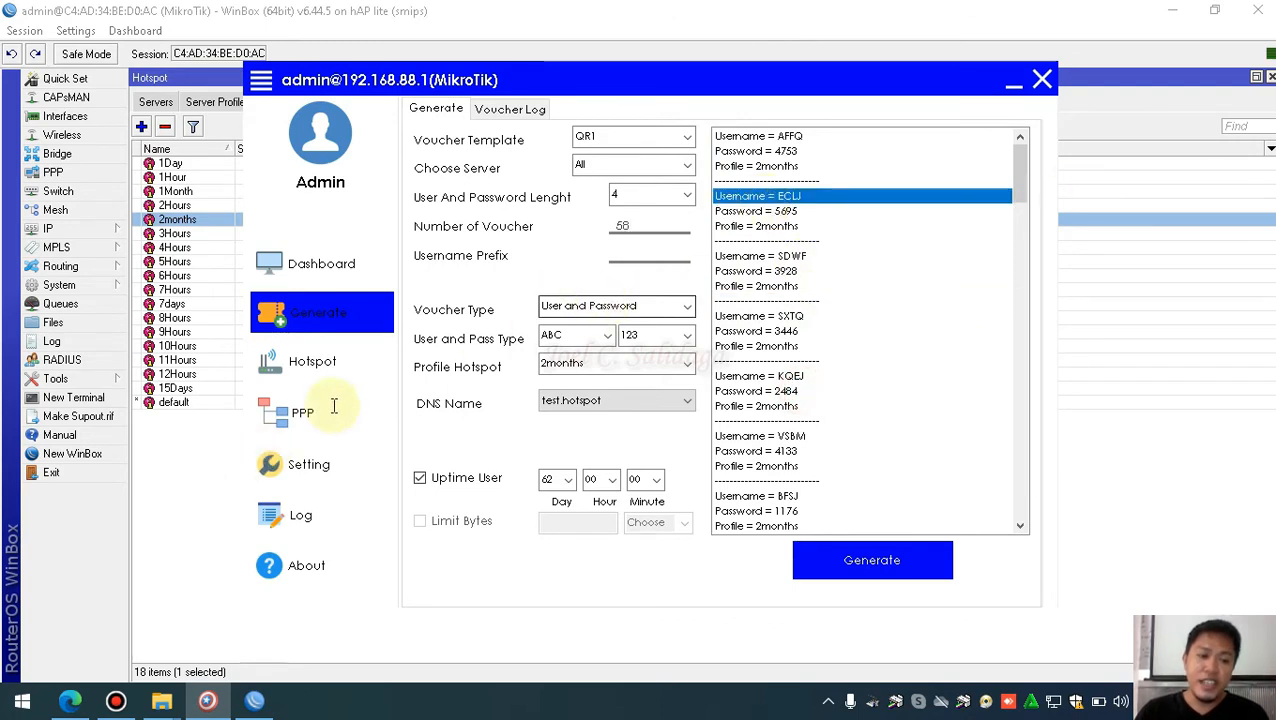
Scroll WinBox's Hotspot Users list, now 53 items of 2months-profile voucher users, then return to the generator
click(193, 458)
click(281, 103)
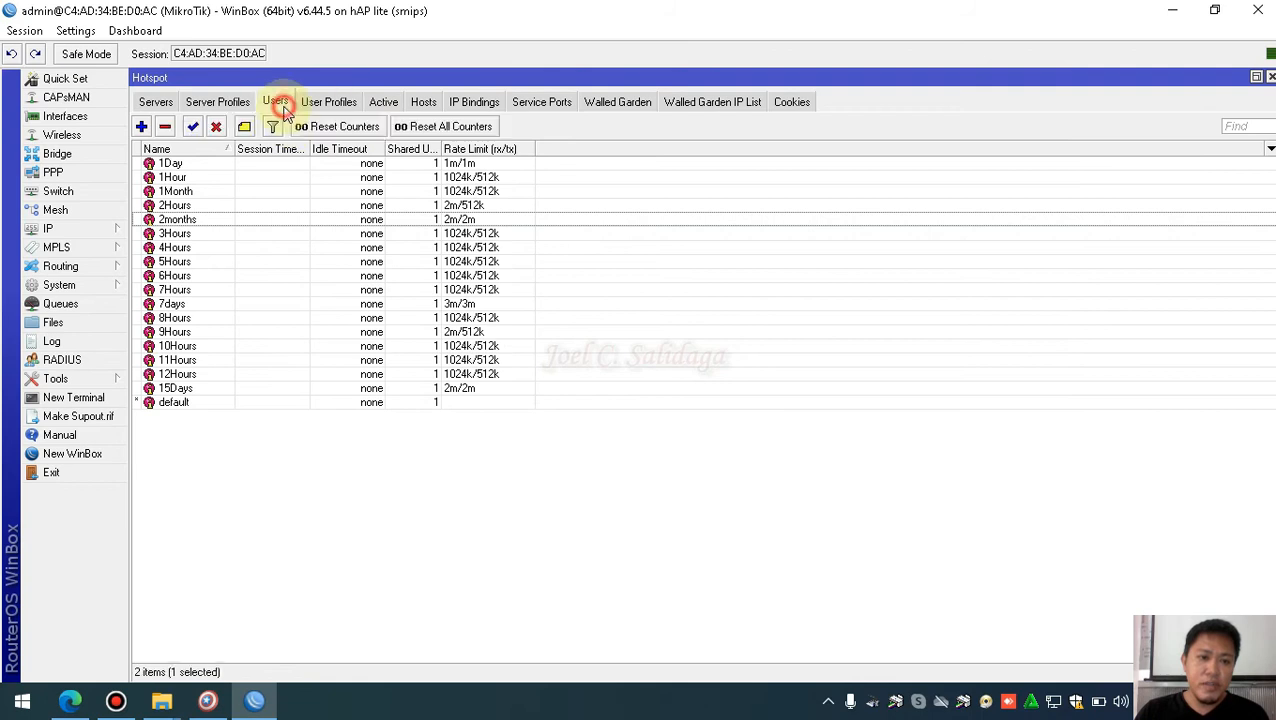
click(304, 390)
scroll(483, 399, down, 1)
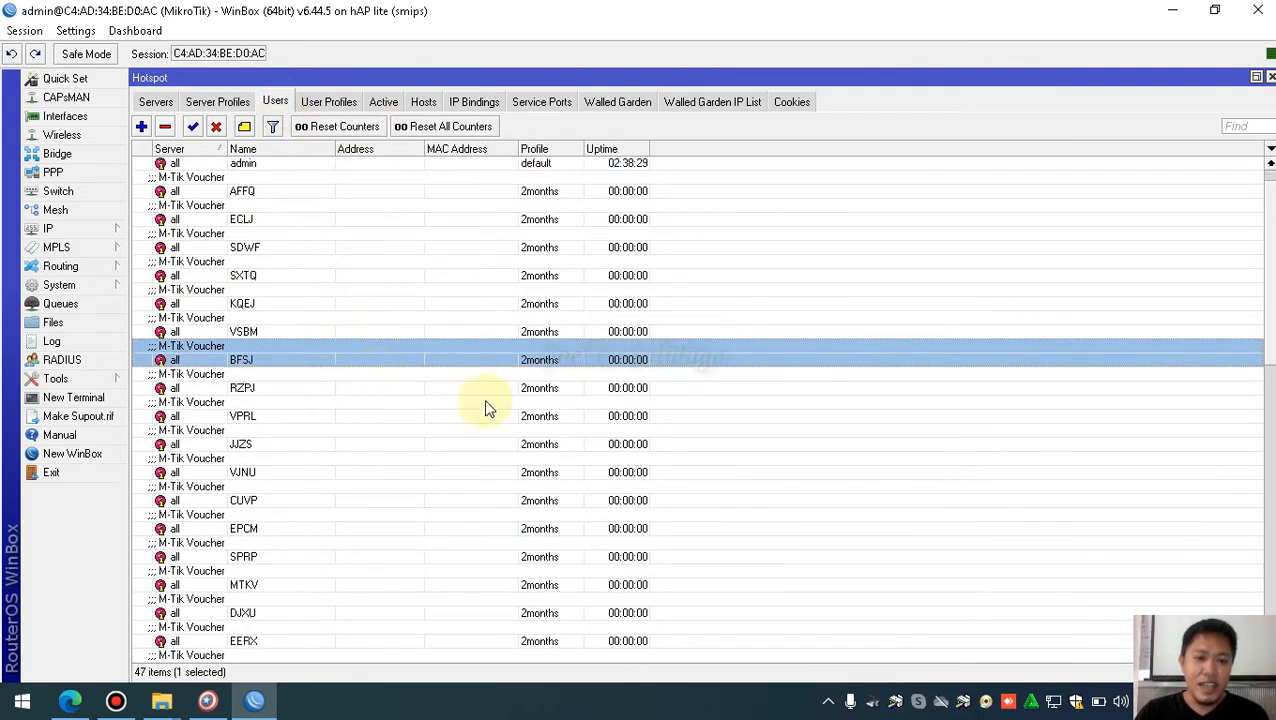
click(282, 386)
scroll(437, 405, down, 3)
scroll(437, 408, down, 1)
scroll(437, 408, up, 3)
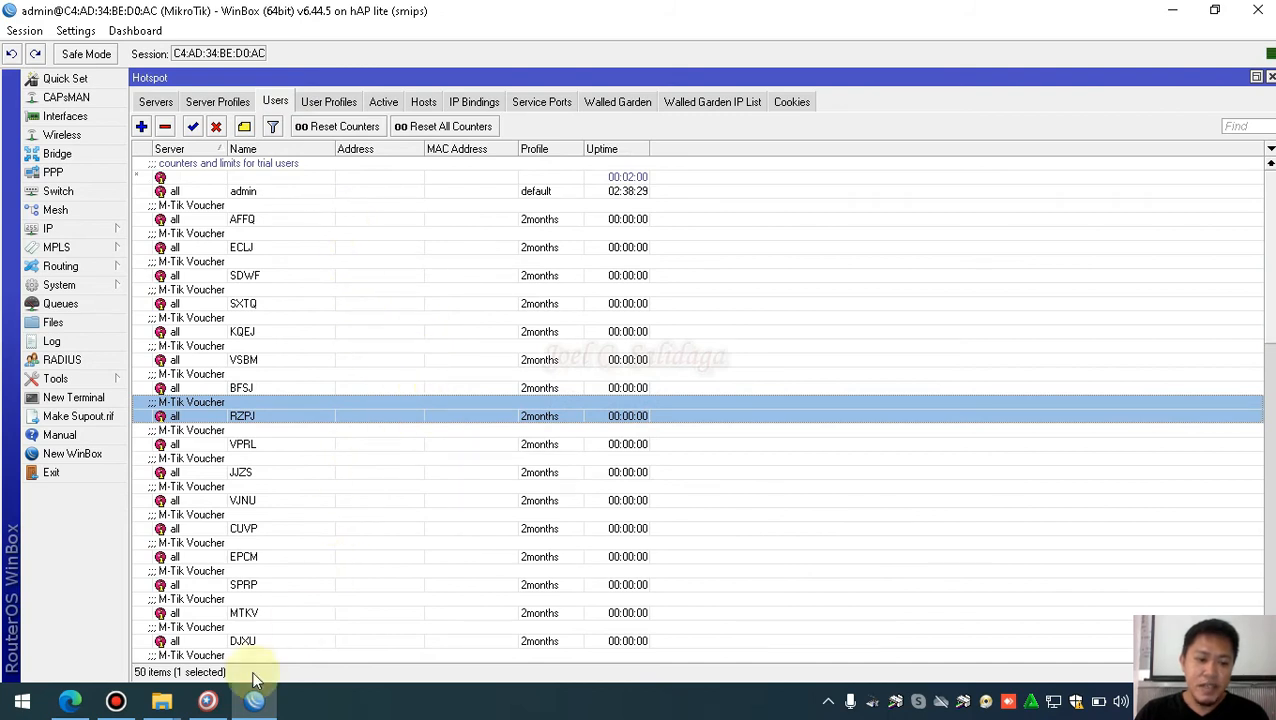
click(218, 706)
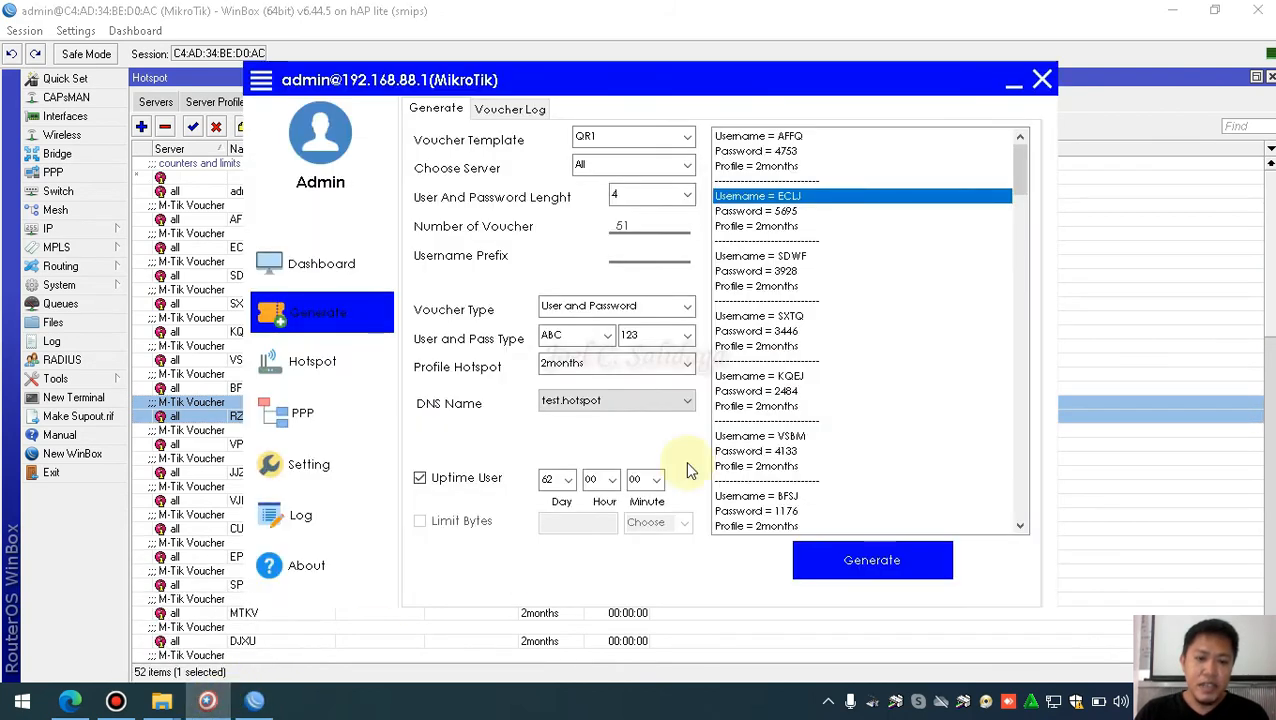
Watch the remaining voucher count fall and inspect password and profile lines while WinBox reaches 84 users
double_click(623, 227)
click(641, 224)
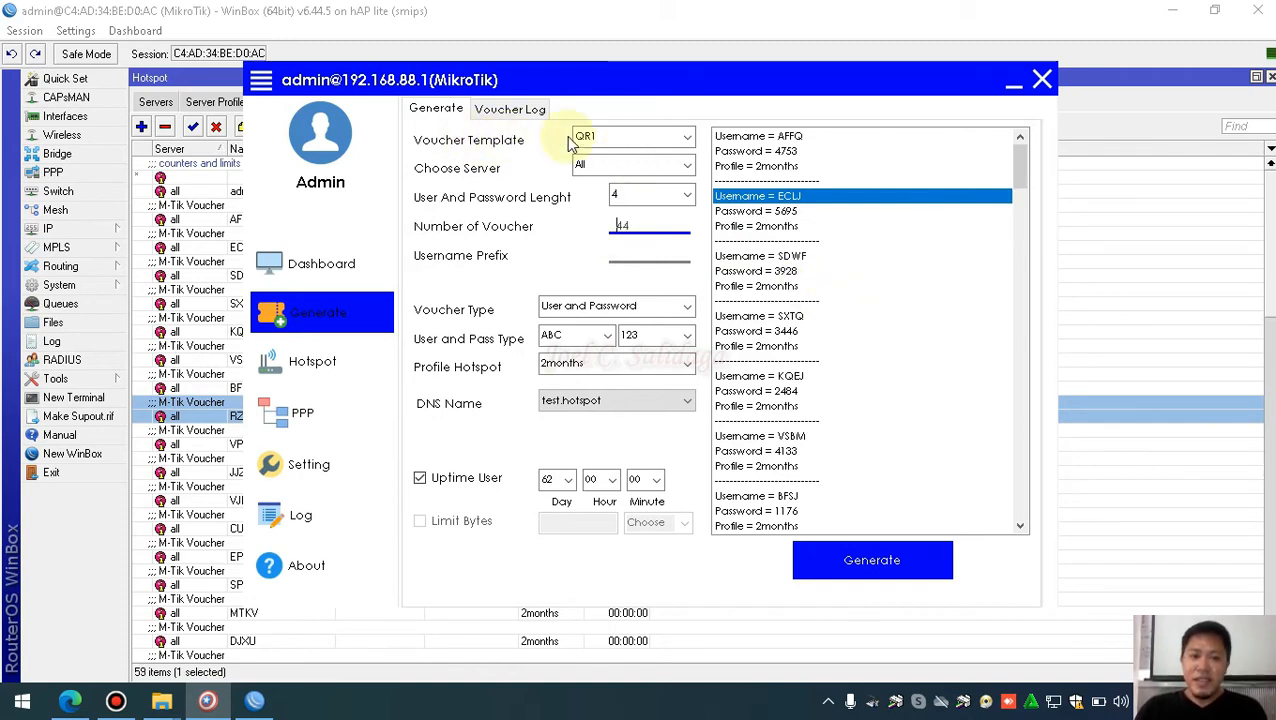
click(683, 139)
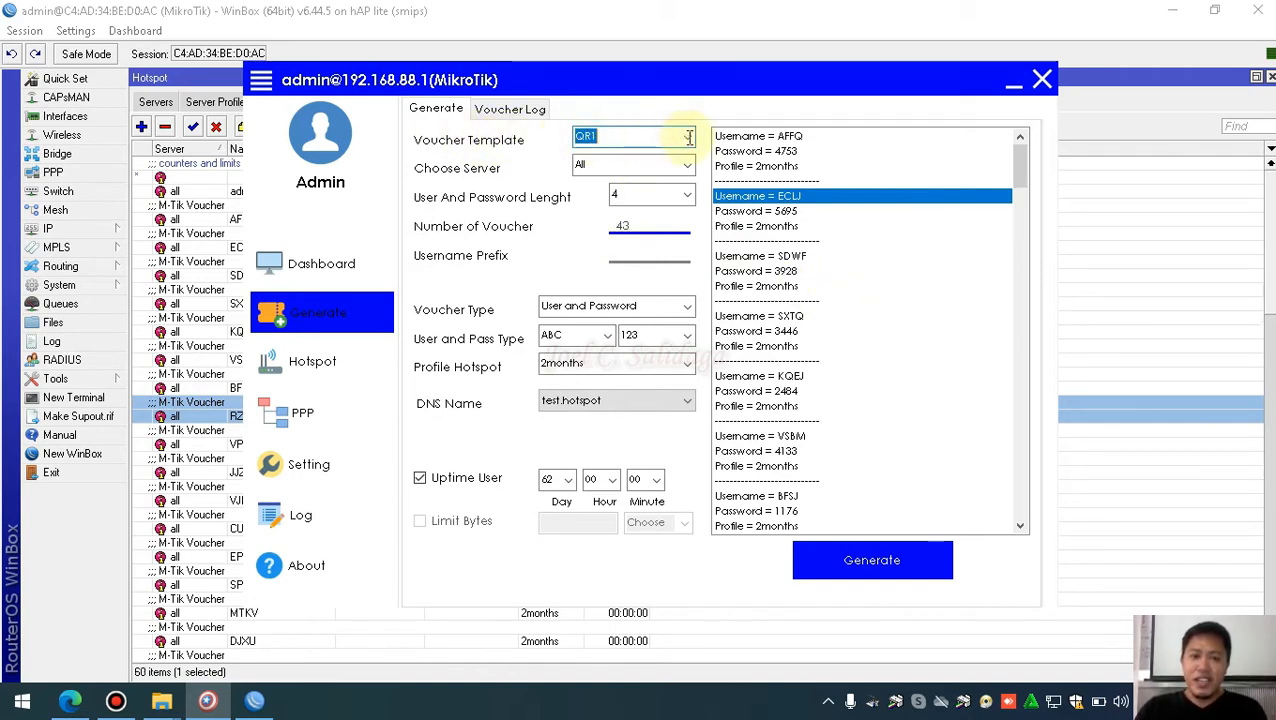
click(769, 270)
click(770, 287)
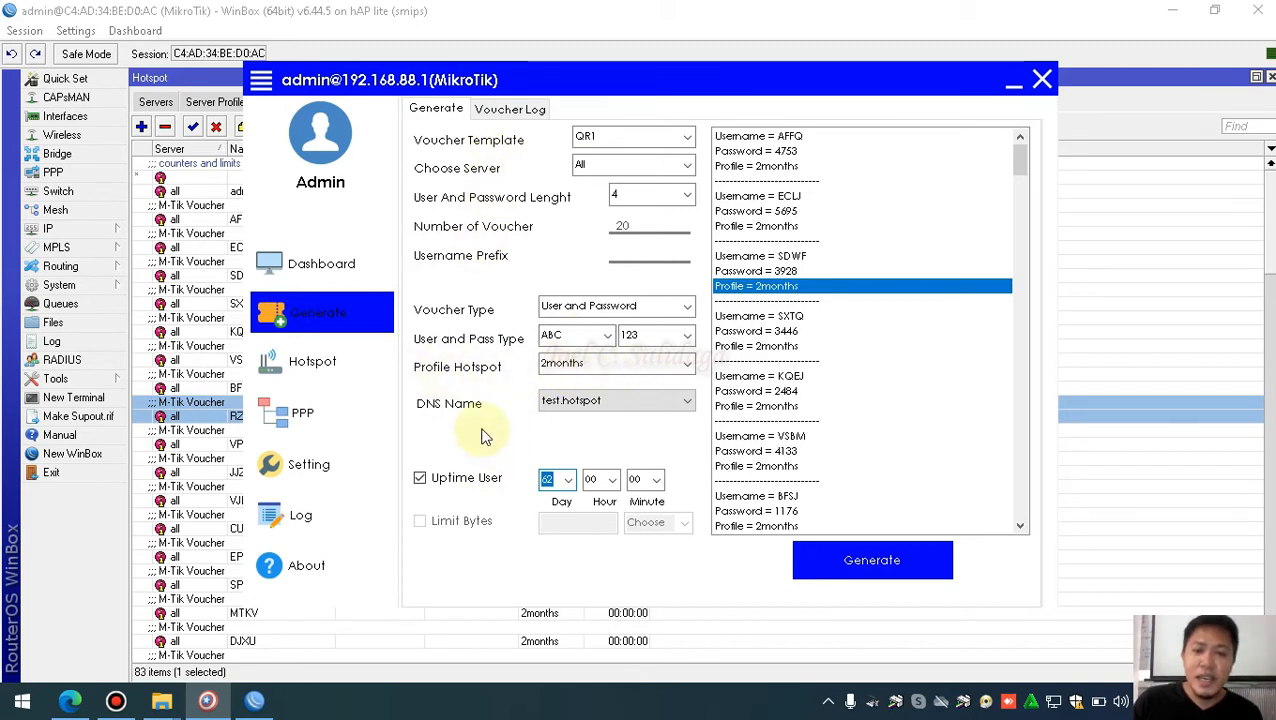
click(622, 228)
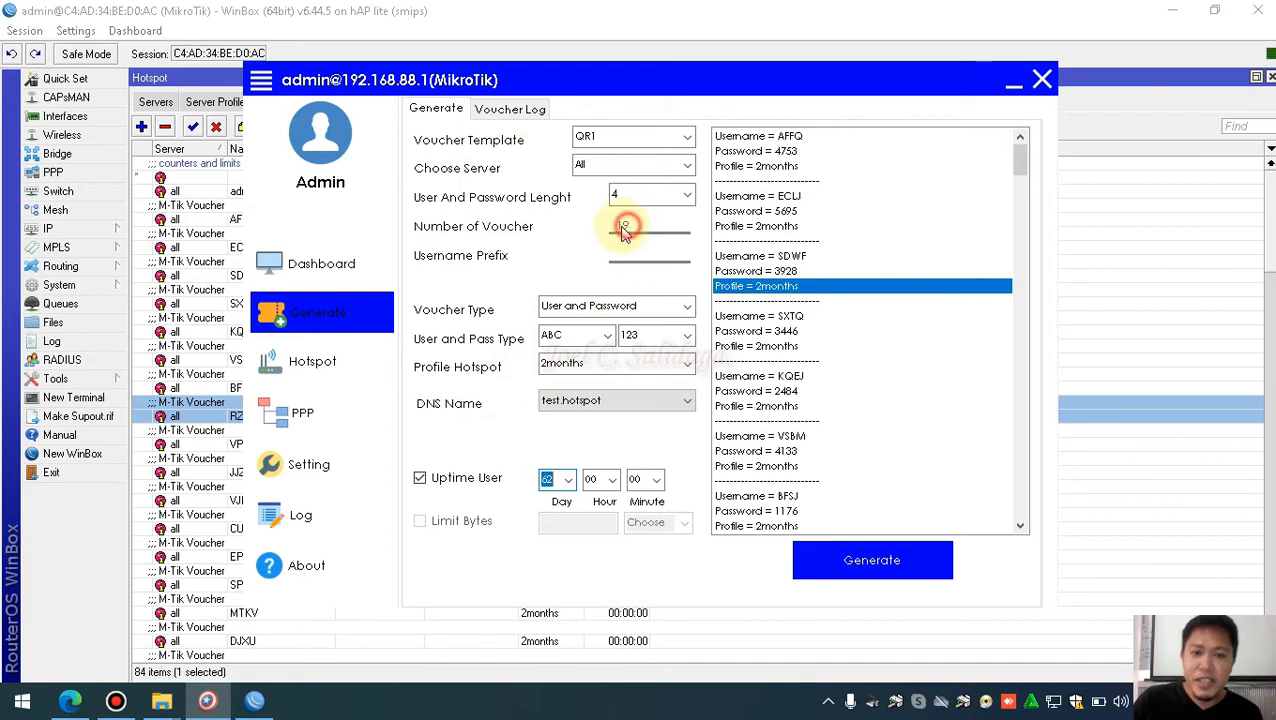
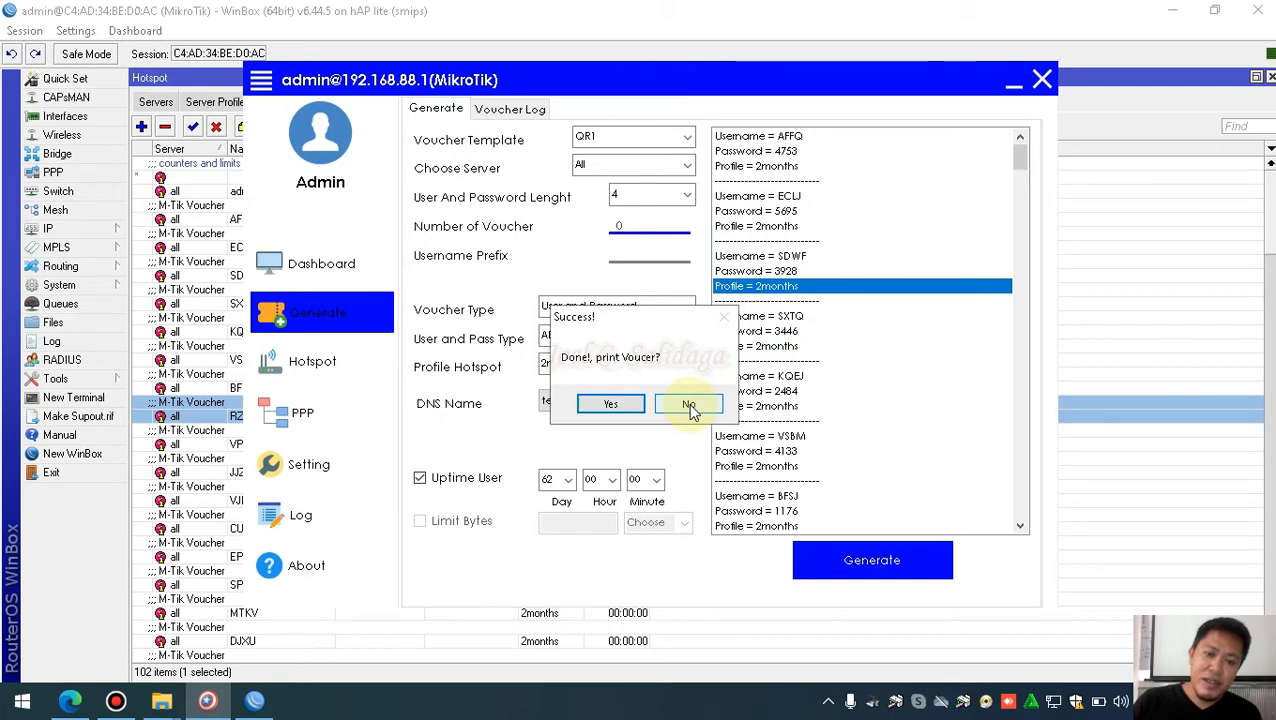
Confirm printing the vouchers, scroll the voucher sheet in Chrome, and dismiss the notification
click(614, 406)
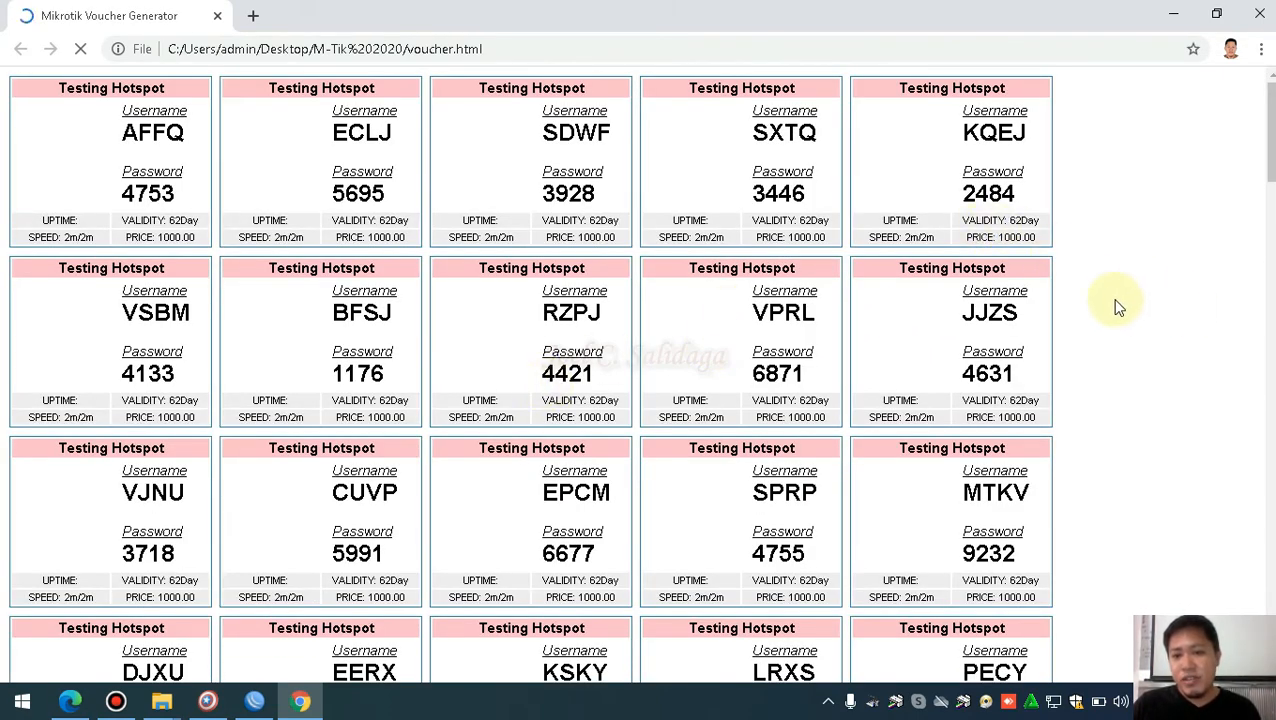
scroll(1097, 285, down, 3)
scroll(1097, 258, down, 2)
scroll(1095, 252, down, 8)
scroll(1094, 252, up, 10)
scroll(1094, 252, down, 1)
scroll(1093, 257, down, 3)
scroll(1091, 256, up, 4)
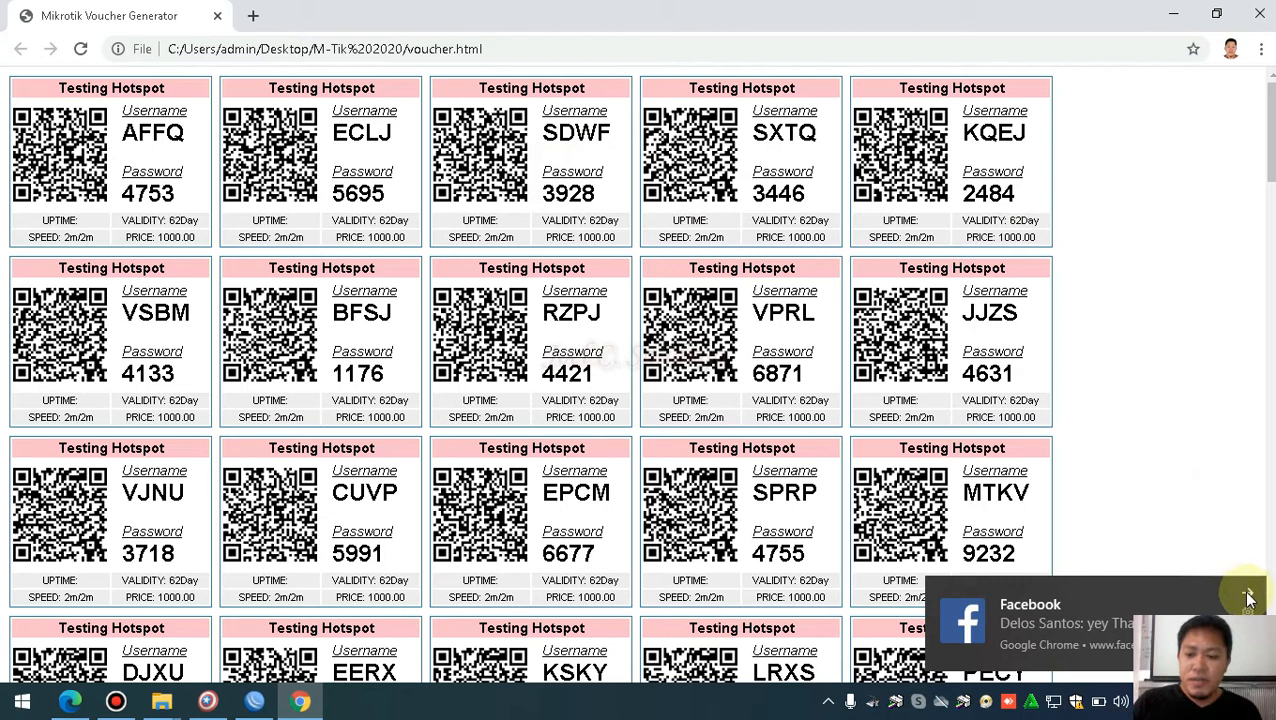
click(1248, 596)
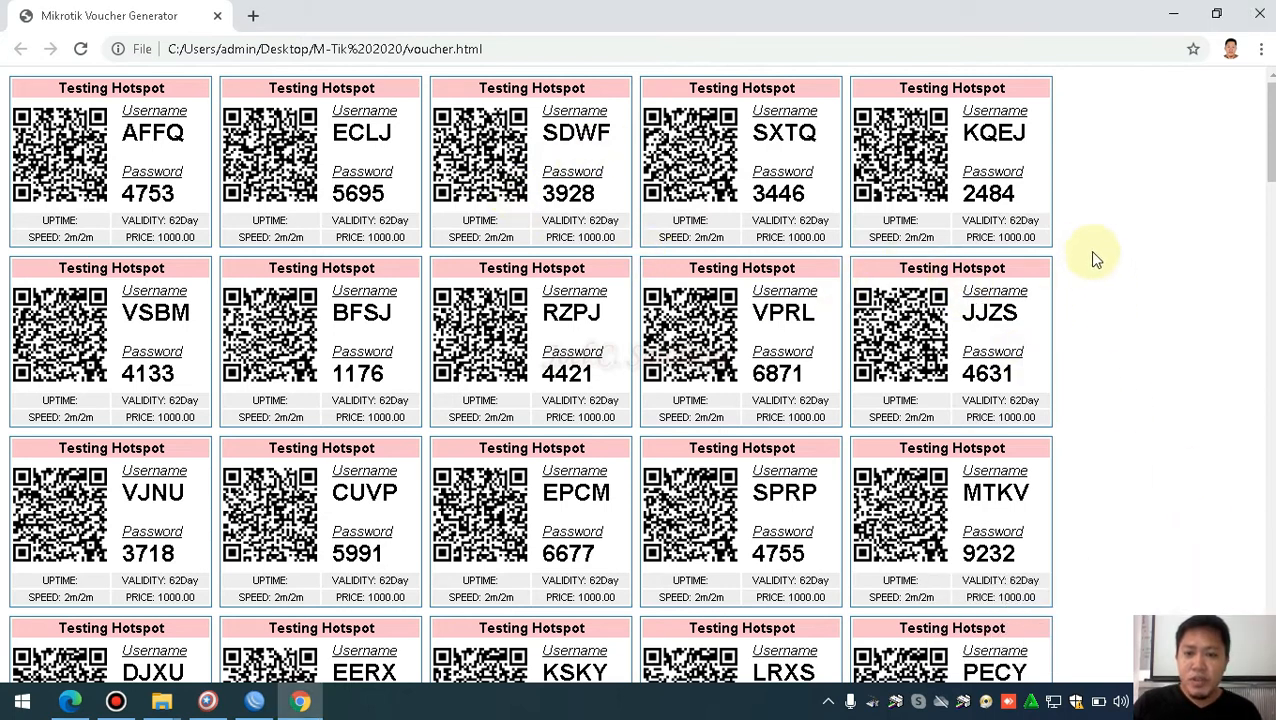
right_click(1066, 183)
Open Chrome's print dialog with Save as PDF as destination and more settings shown
click(1090, 290)
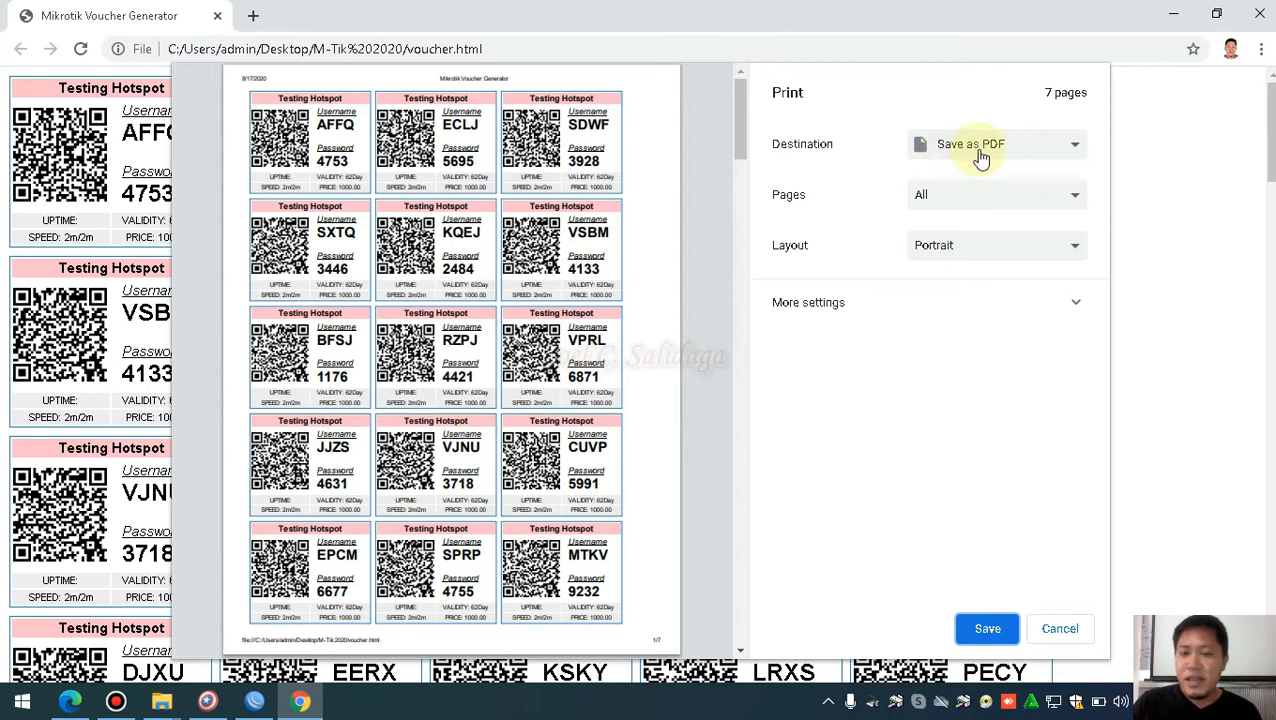
click(830, 316)
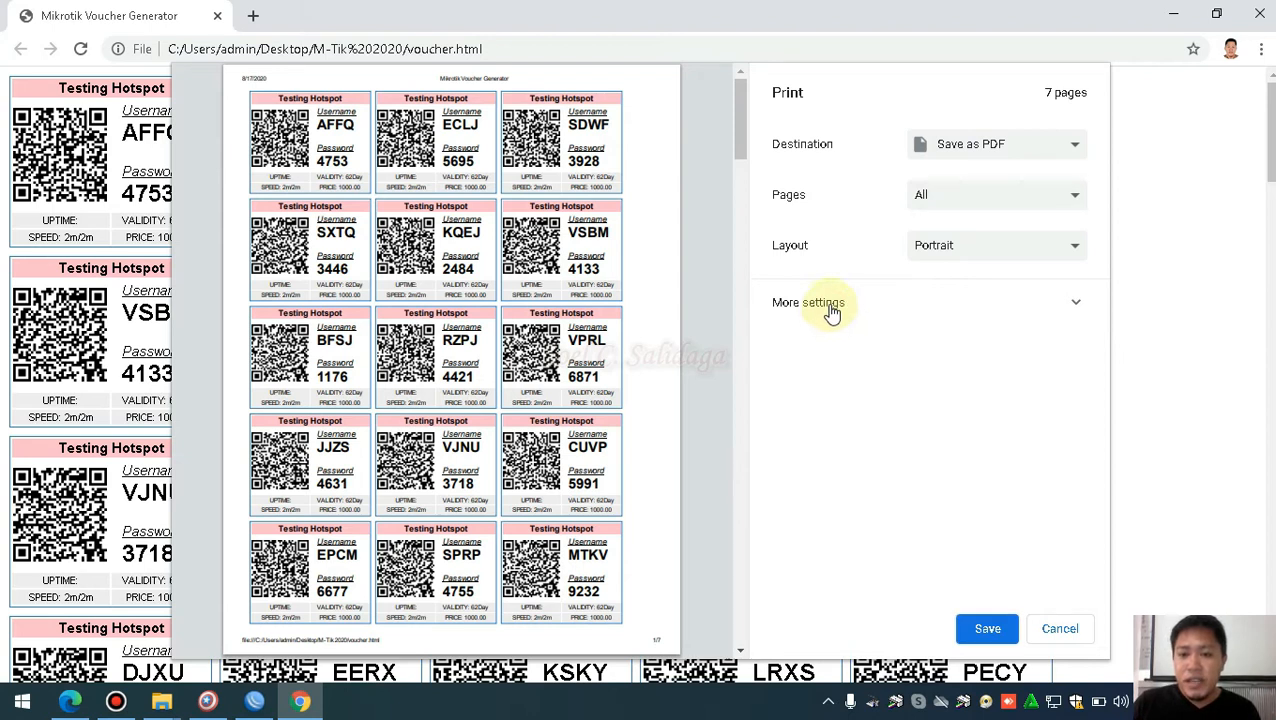
click(1003, 147)
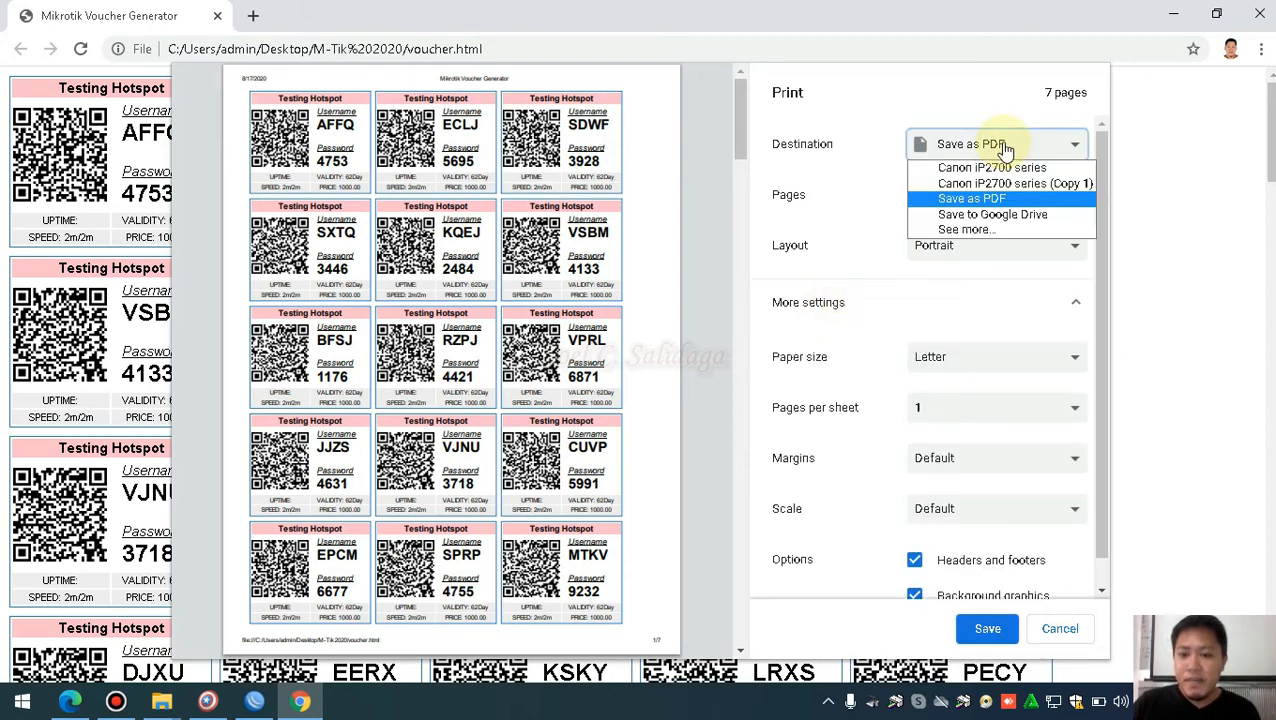
click(1005, 148)
click(987, 628)
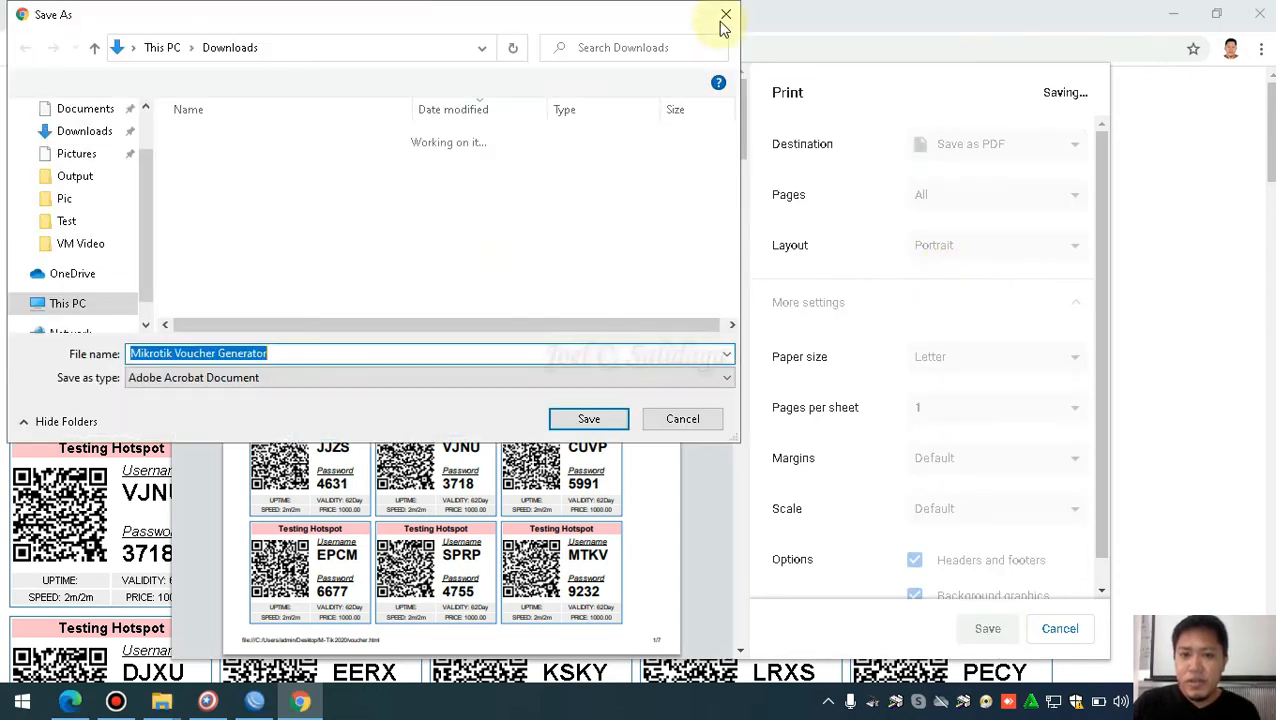
click(725, 15)
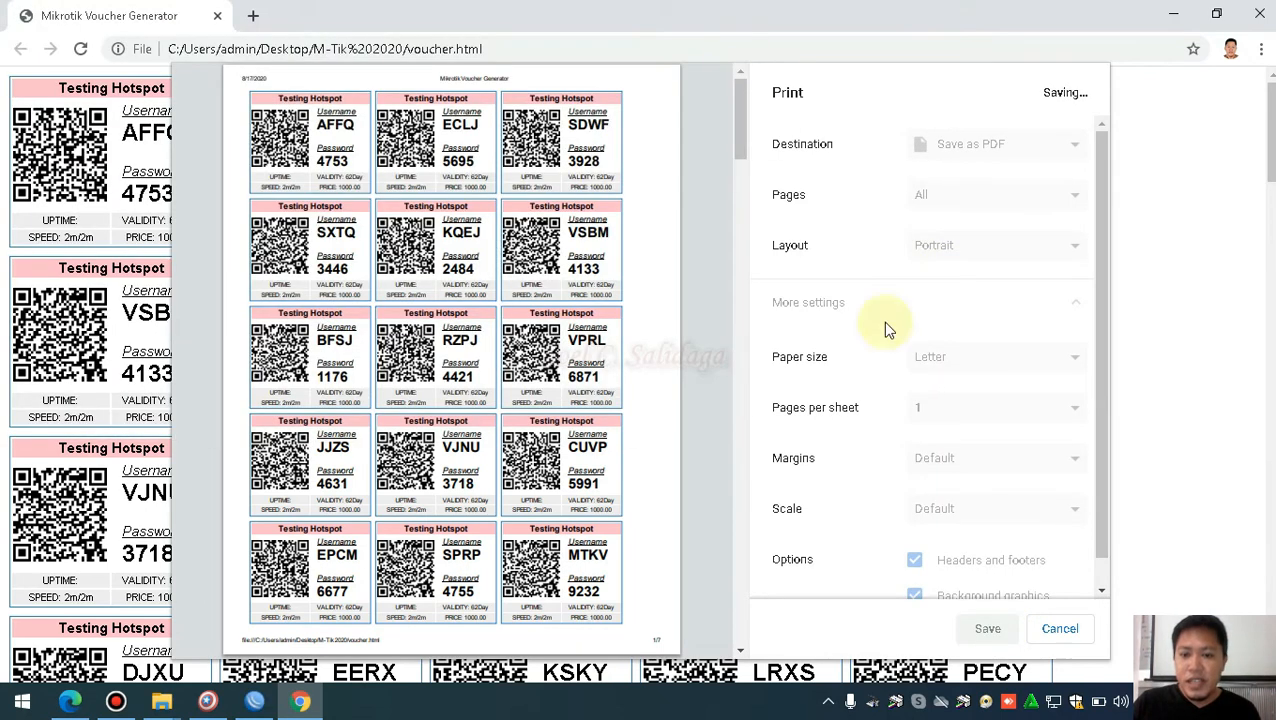
Set paper size to Legal and save the PDF as 2months on the Desktop
click(1006, 370)
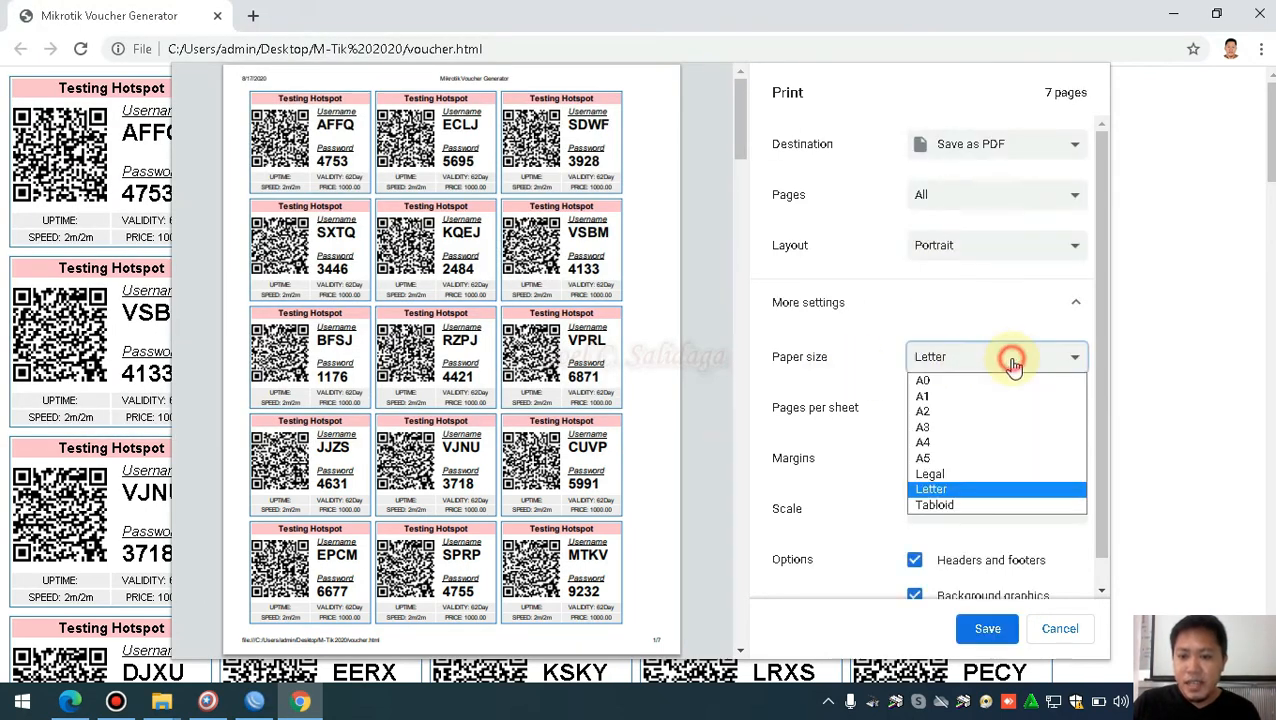
click(945, 475)
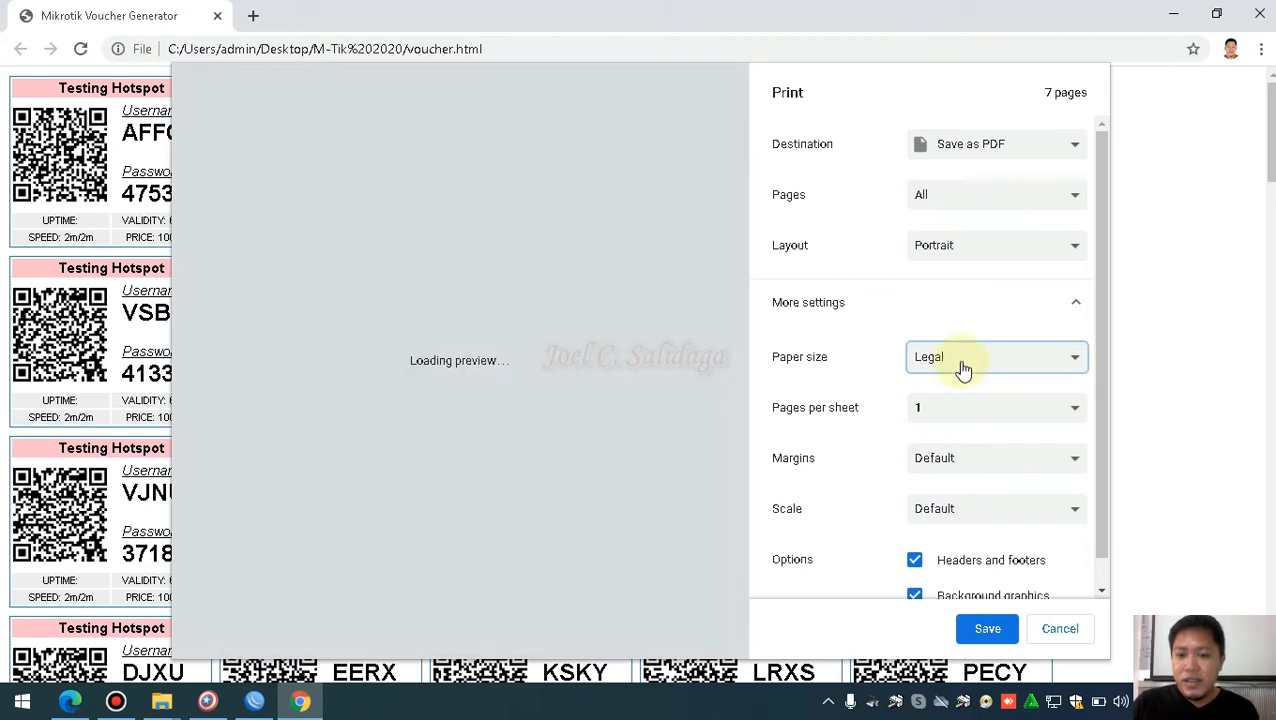
click(985, 632)
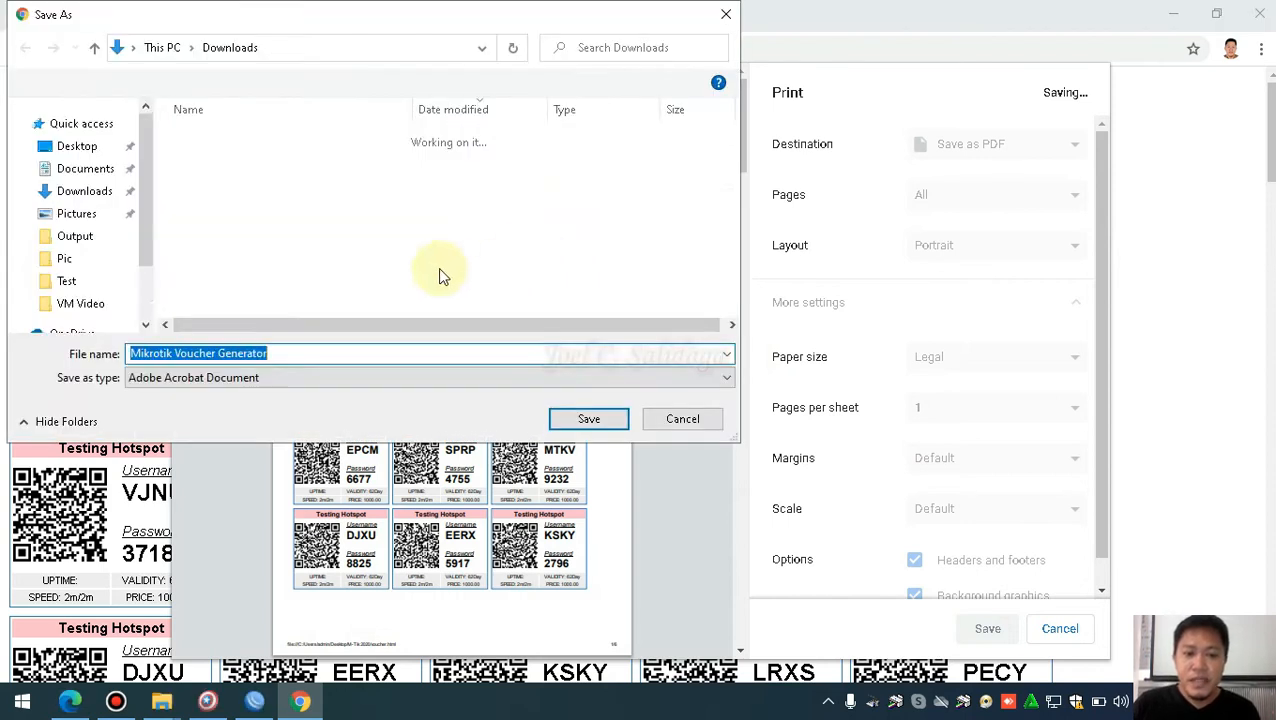
click(80, 163)
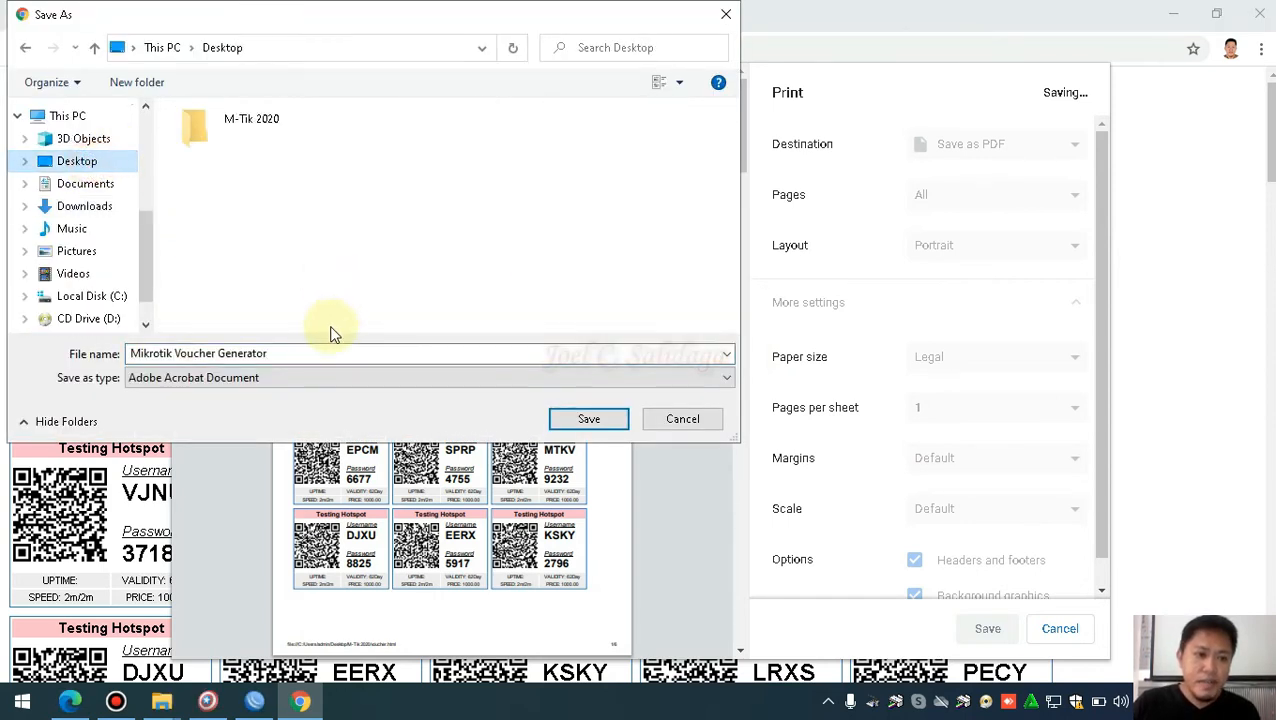
click(294, 353)
text(2months)
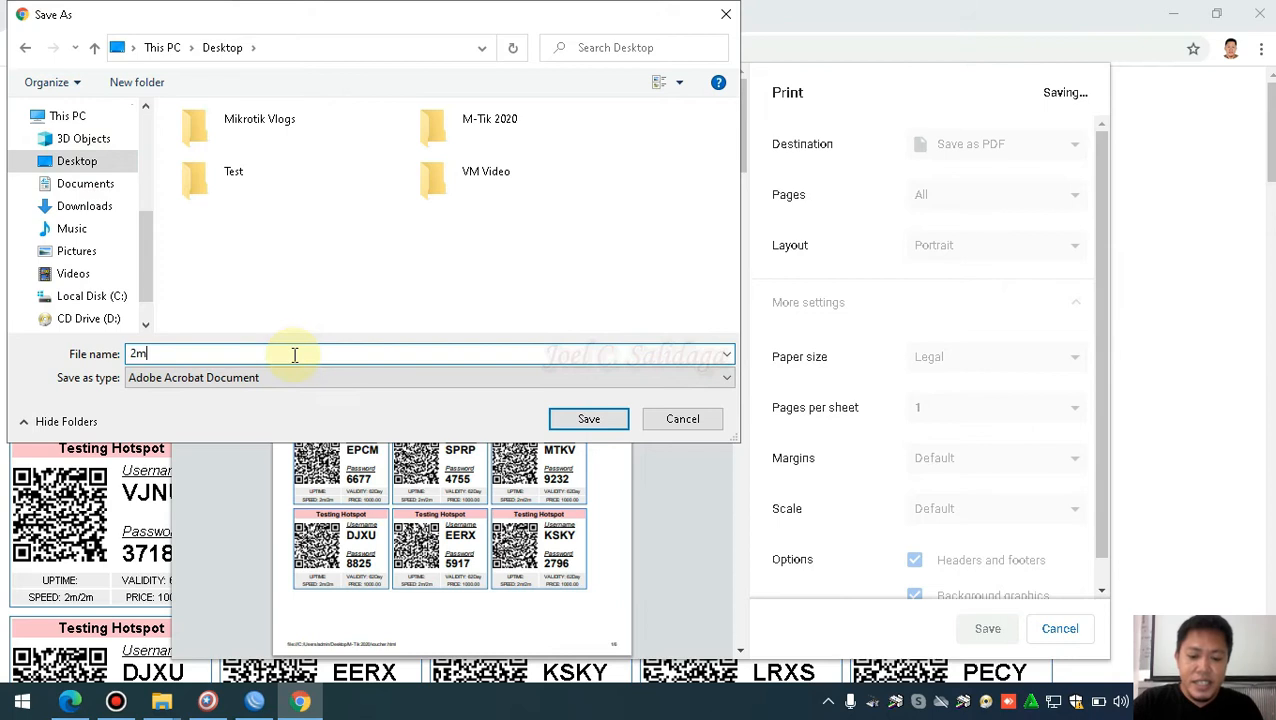
click(578, 418)
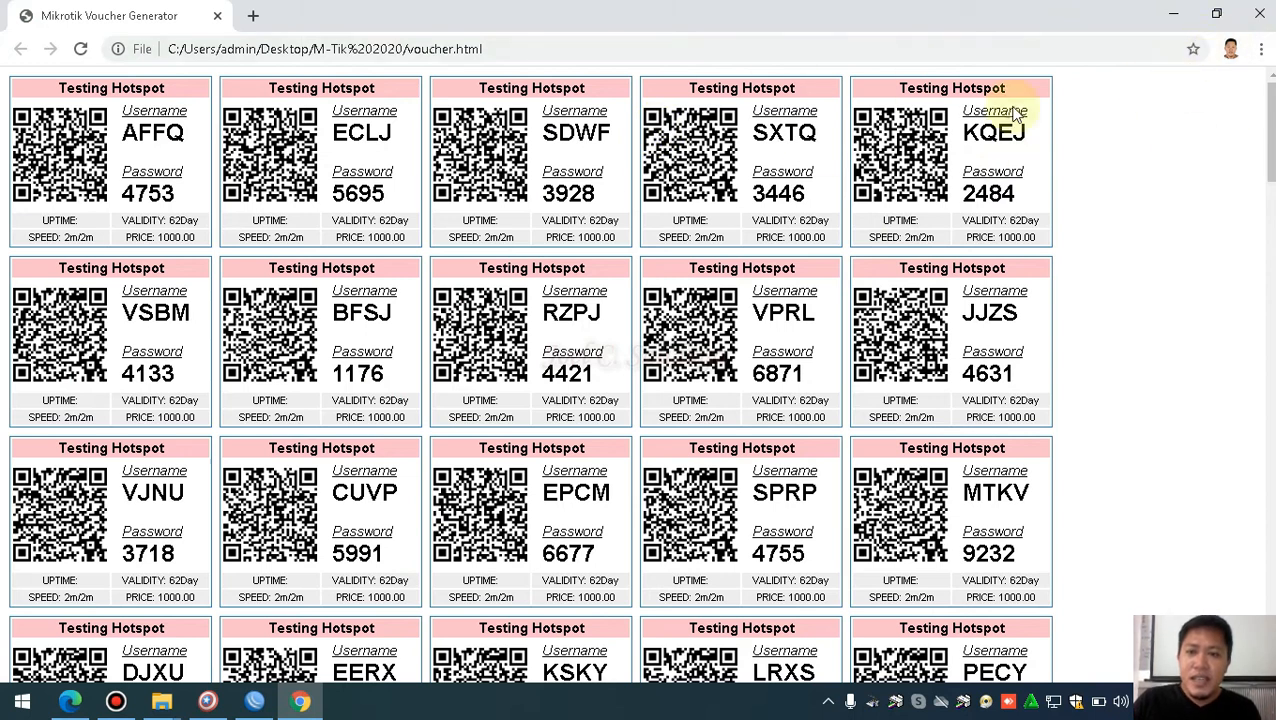
Close Chrome and the voucher generator, minimize WinBox, and open 2months.pdf from the desktop
click(1265, 10)
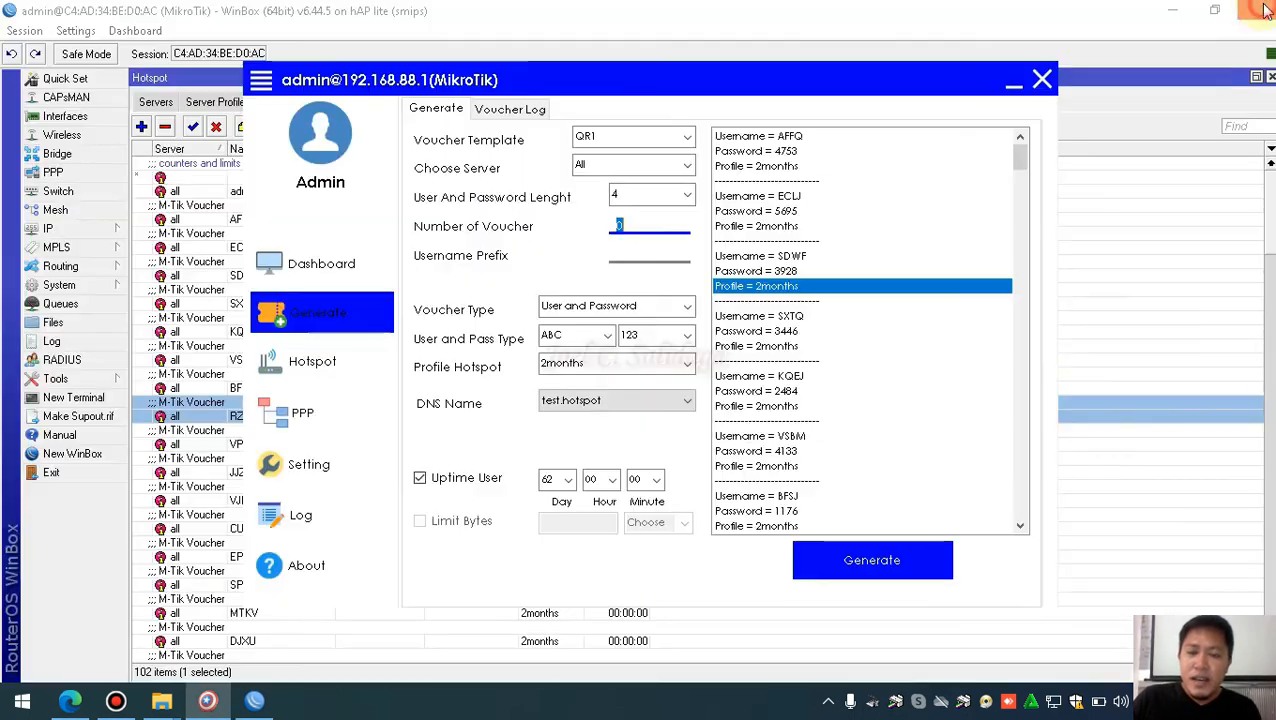
click(1041, 80)
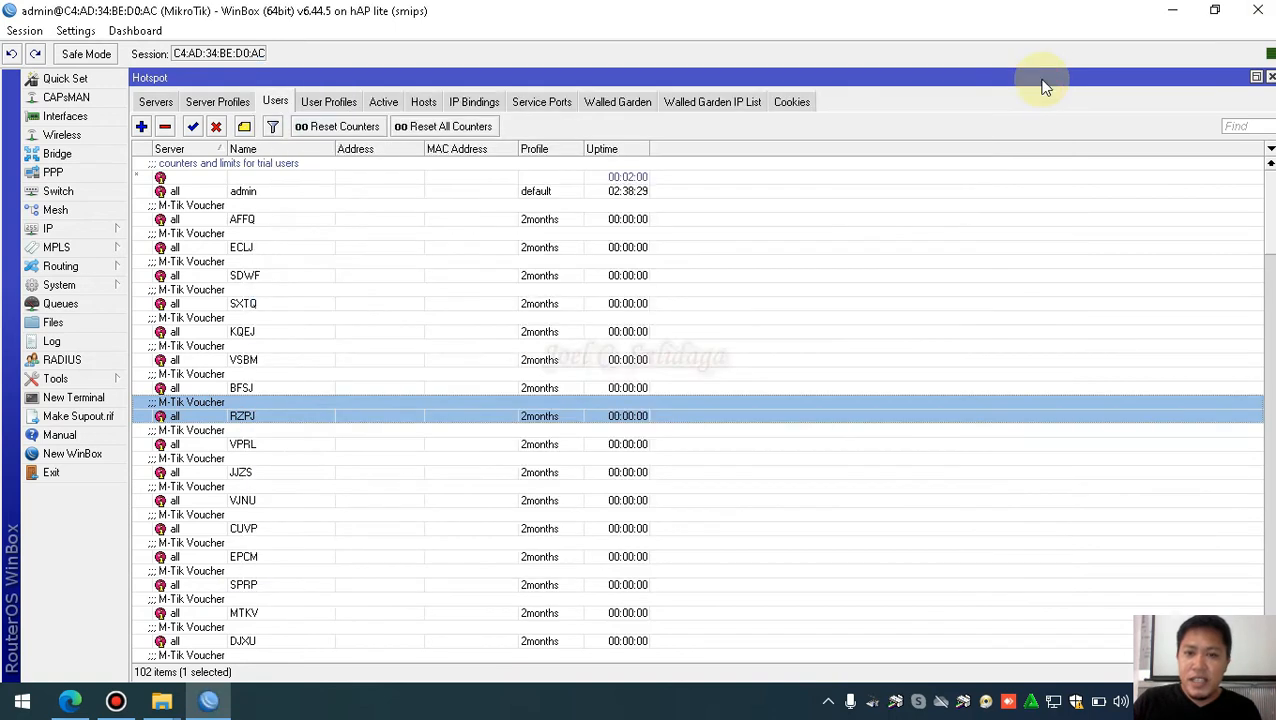
click(1172, 10)
drag(313, 597, 885, 252)
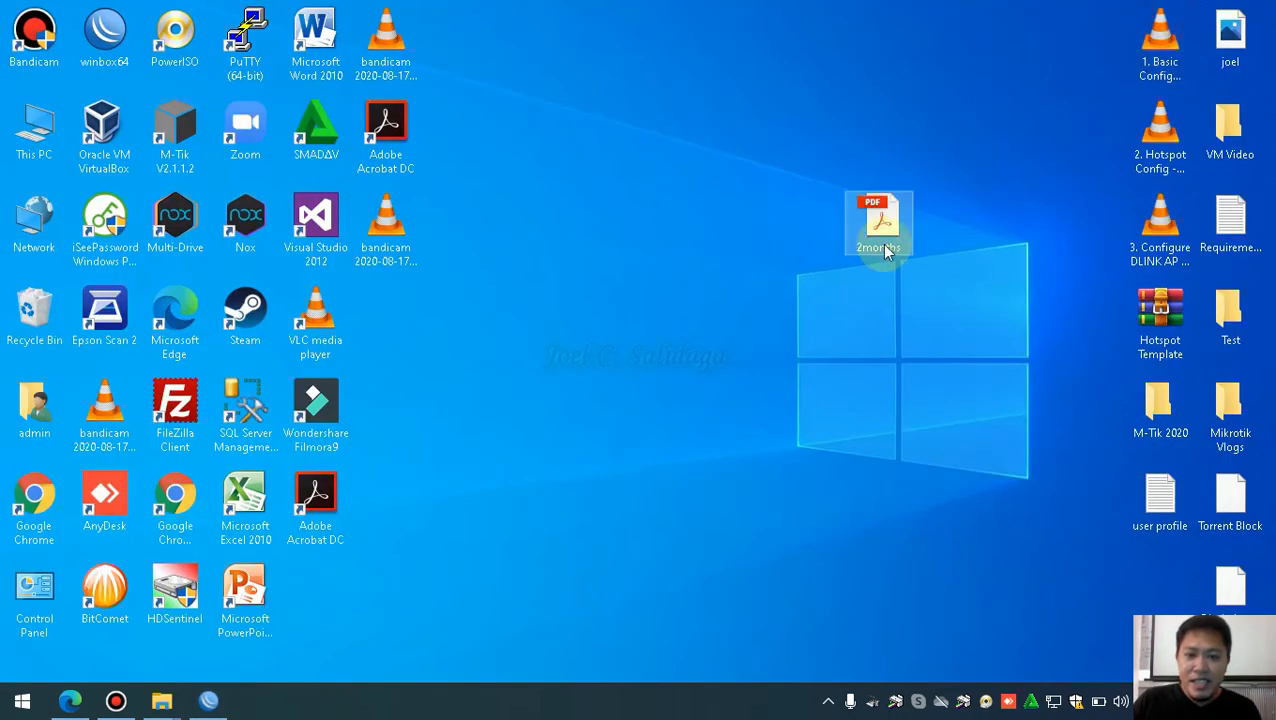
double_click(885, 252)
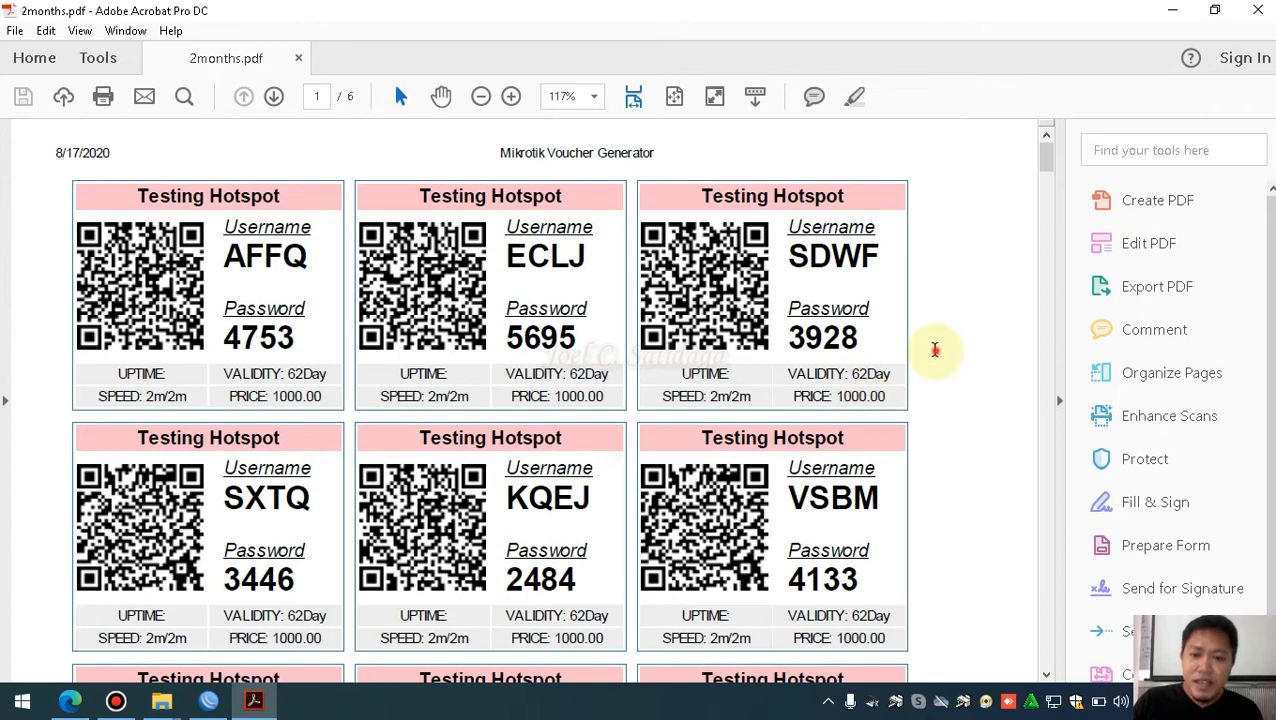
Scroll through the voucher pages in Acrobat, then close the PDF viewer
scroll(920, 396, down, 3)
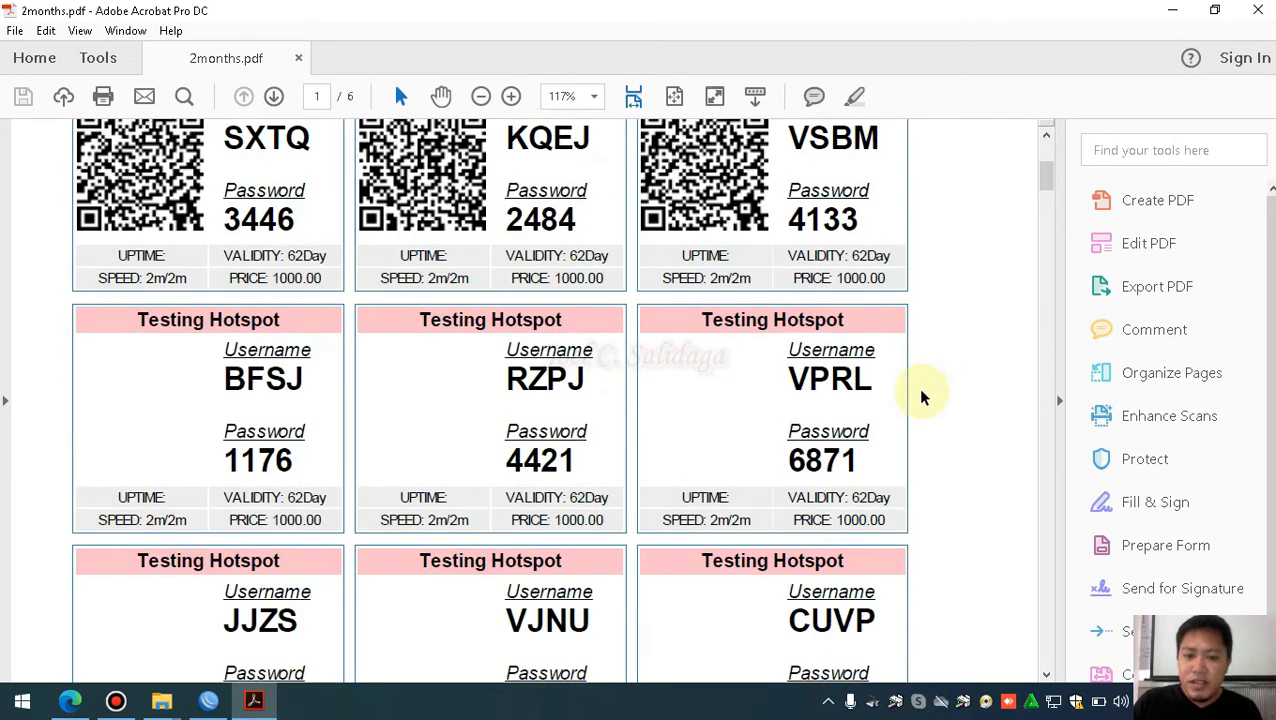
scroll(1058, 186, down, 2)
drag(1048, 182, 1045, 148)
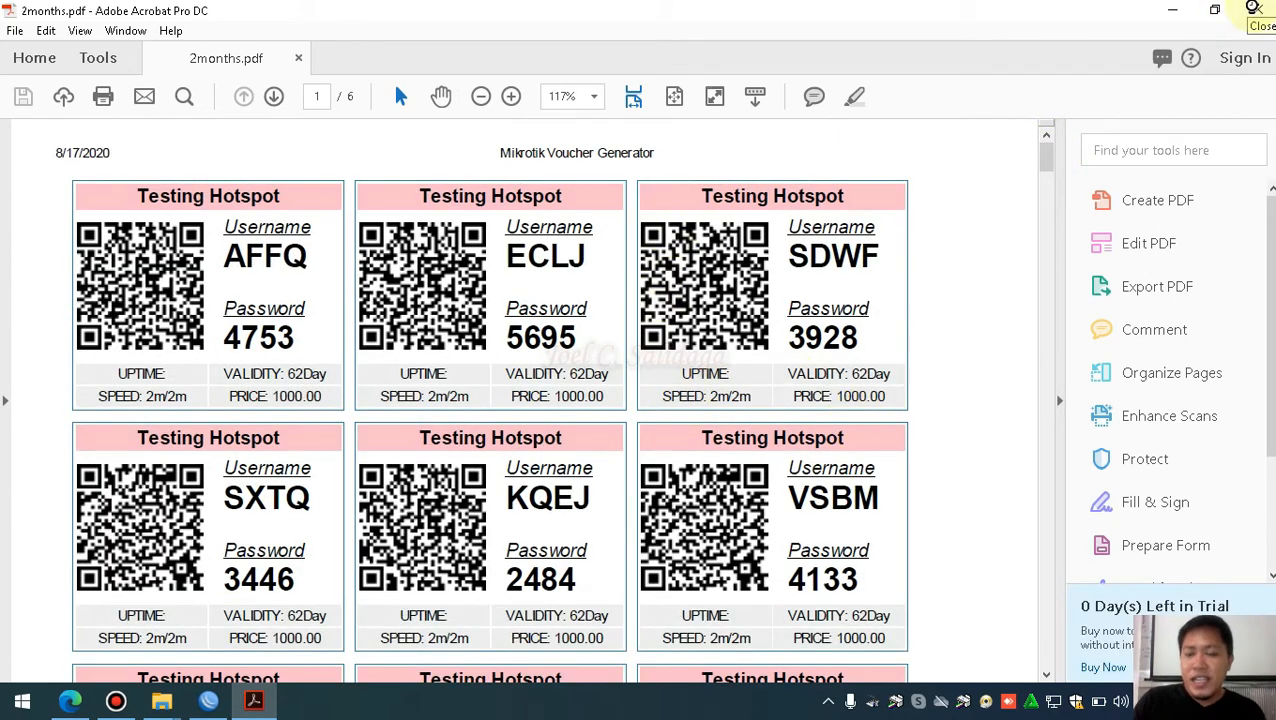
click(1260, 8)
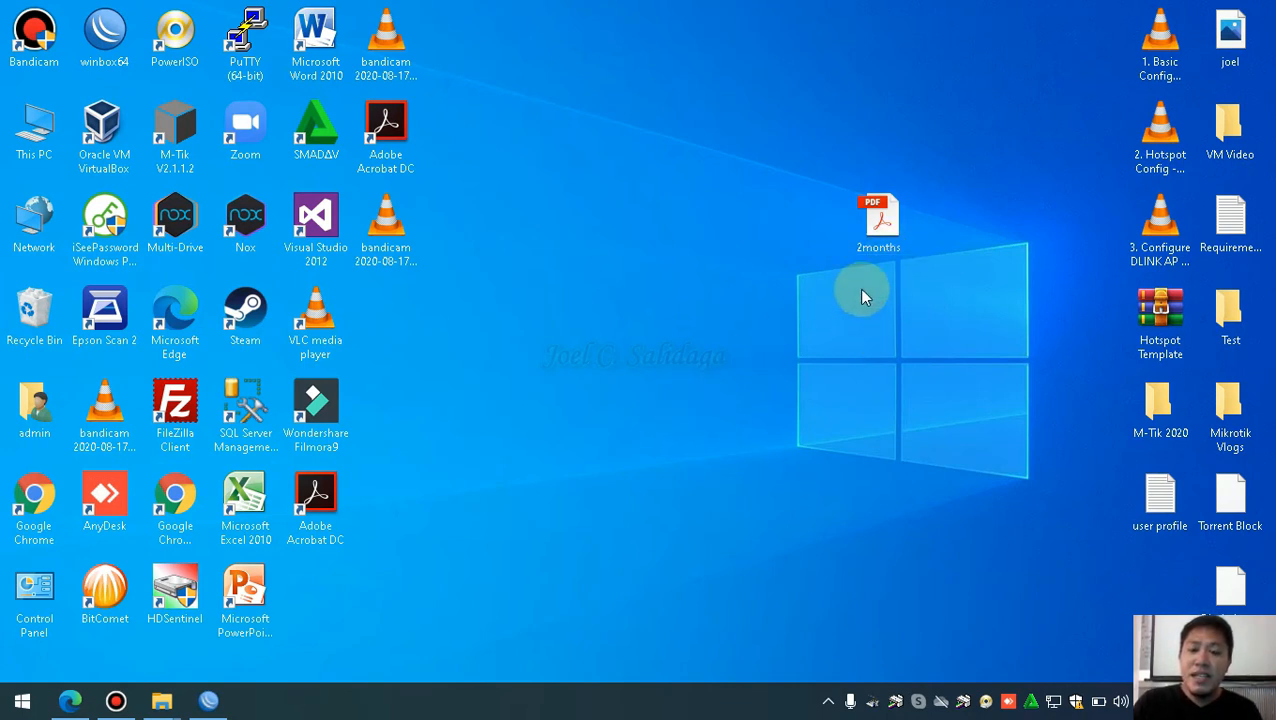
click(880, 222)
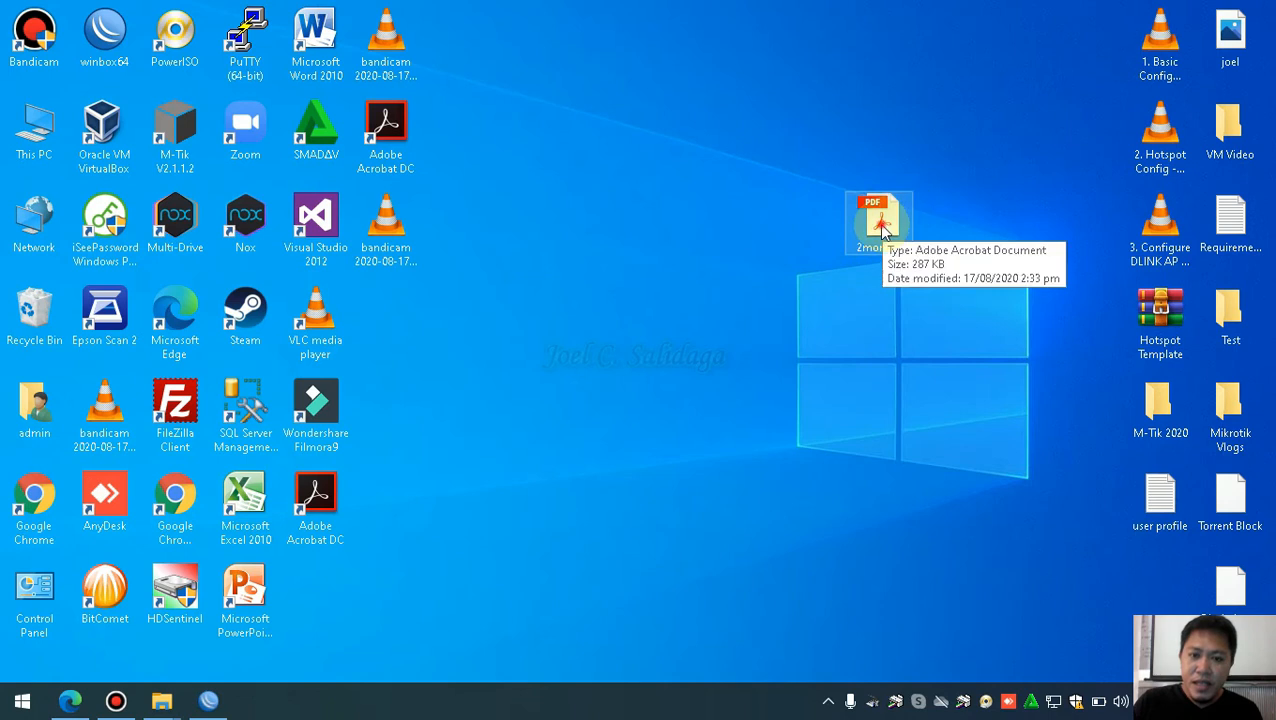
Bring WinBox back and open the AFFQ voucher user's Limits tab
drag(882, 212, 952, 305)
click(210, 700)
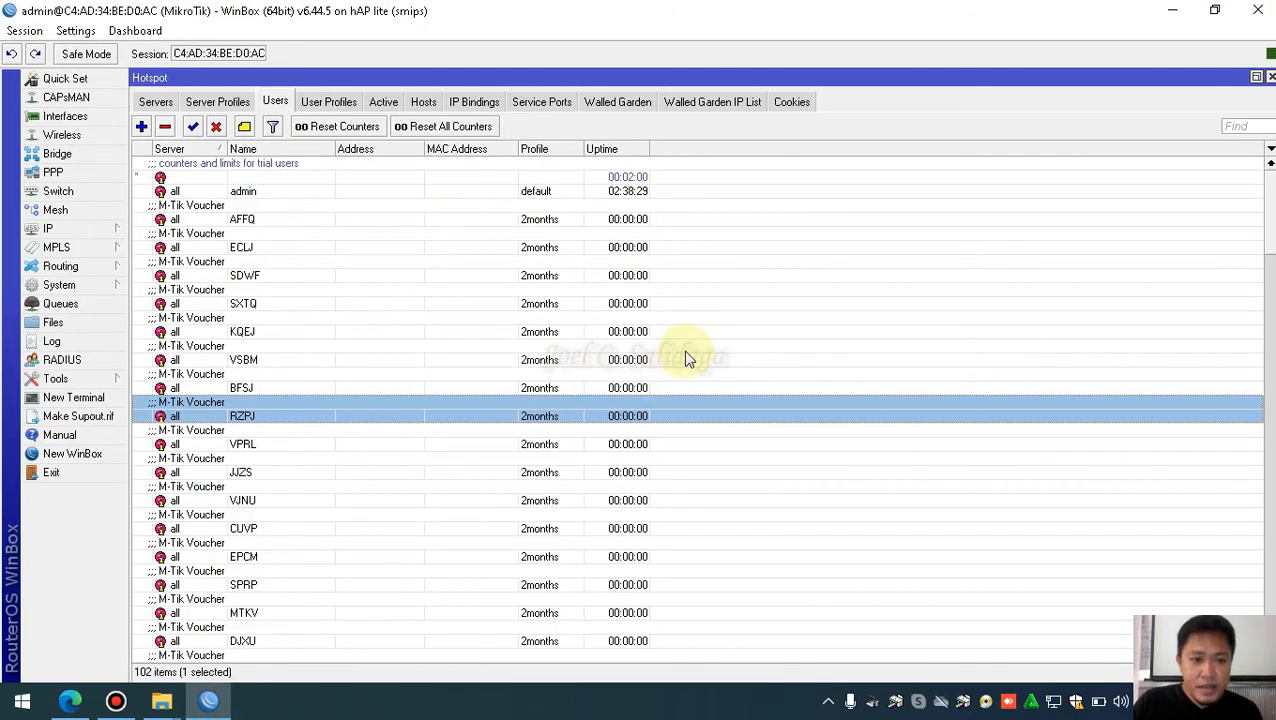
click(262, 214)
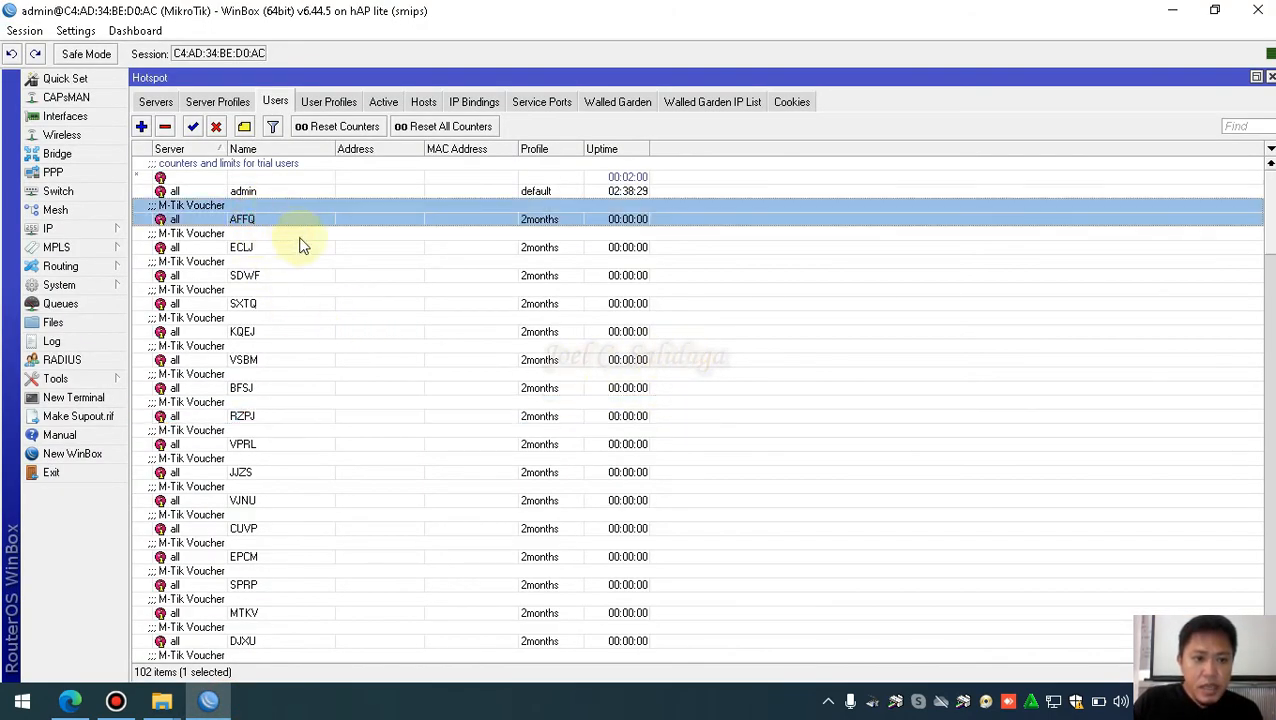
click(335, 275)
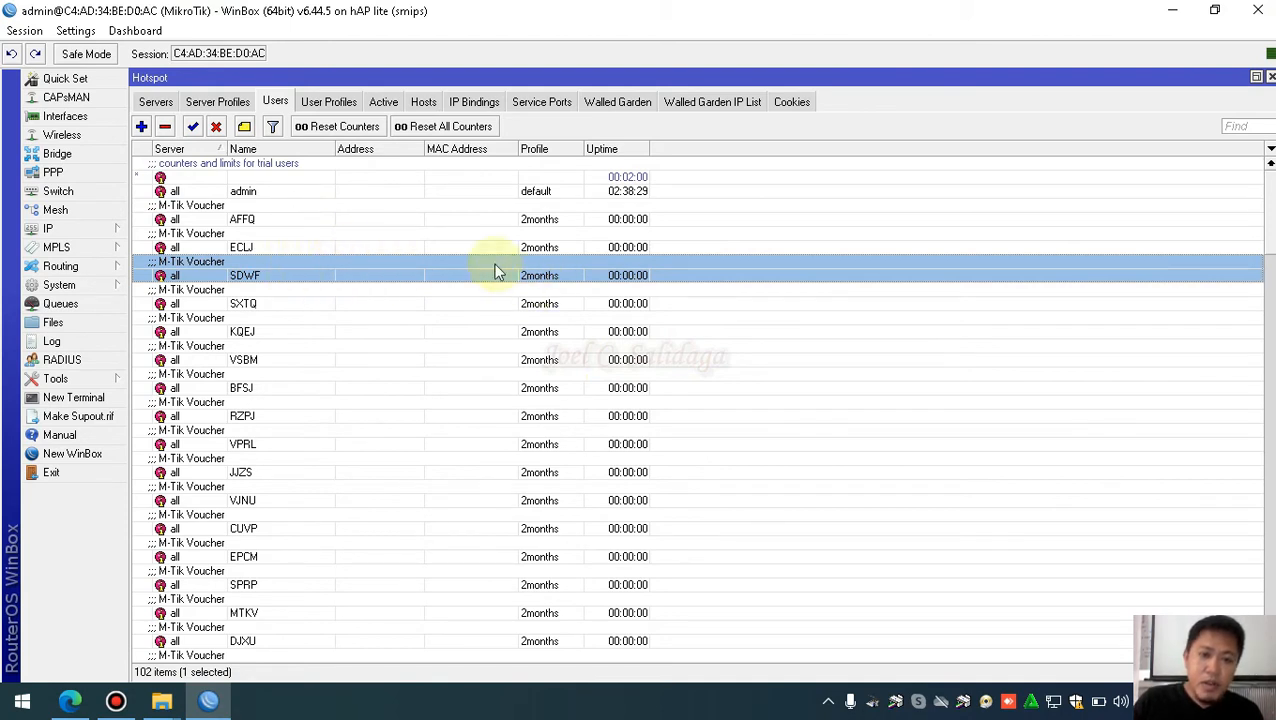
double_click(276, 220)
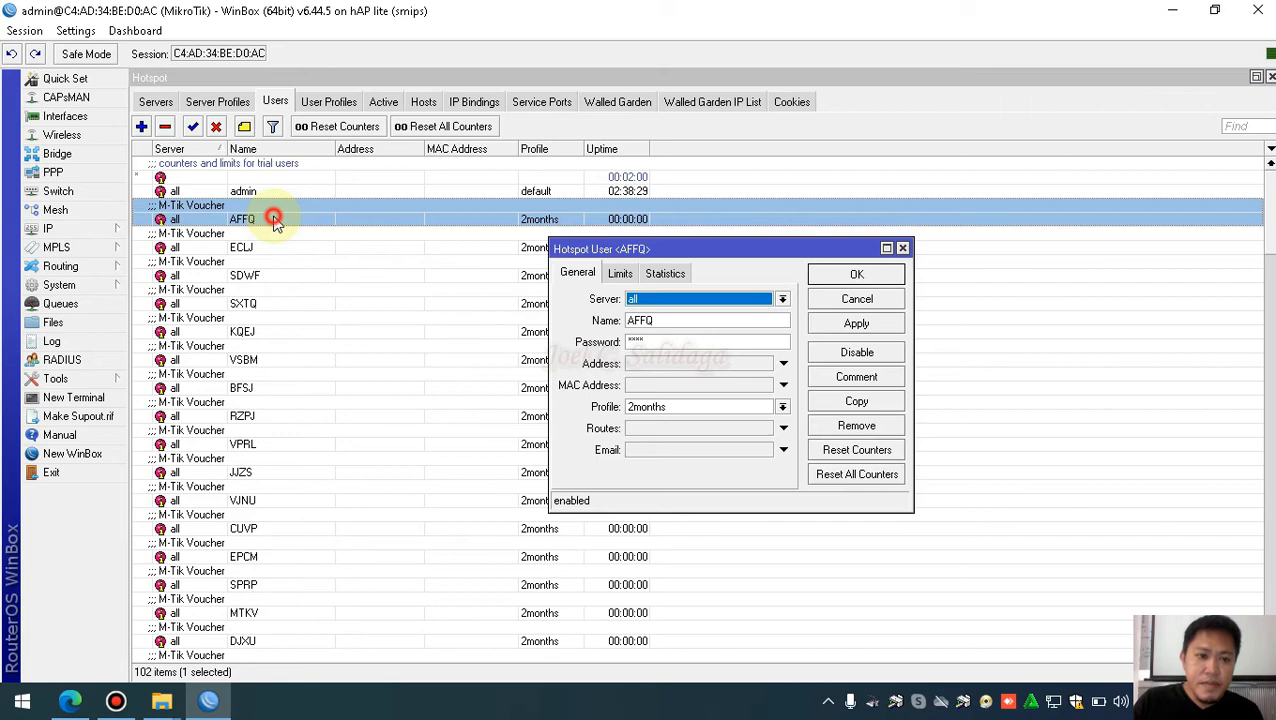
click(625, 278)
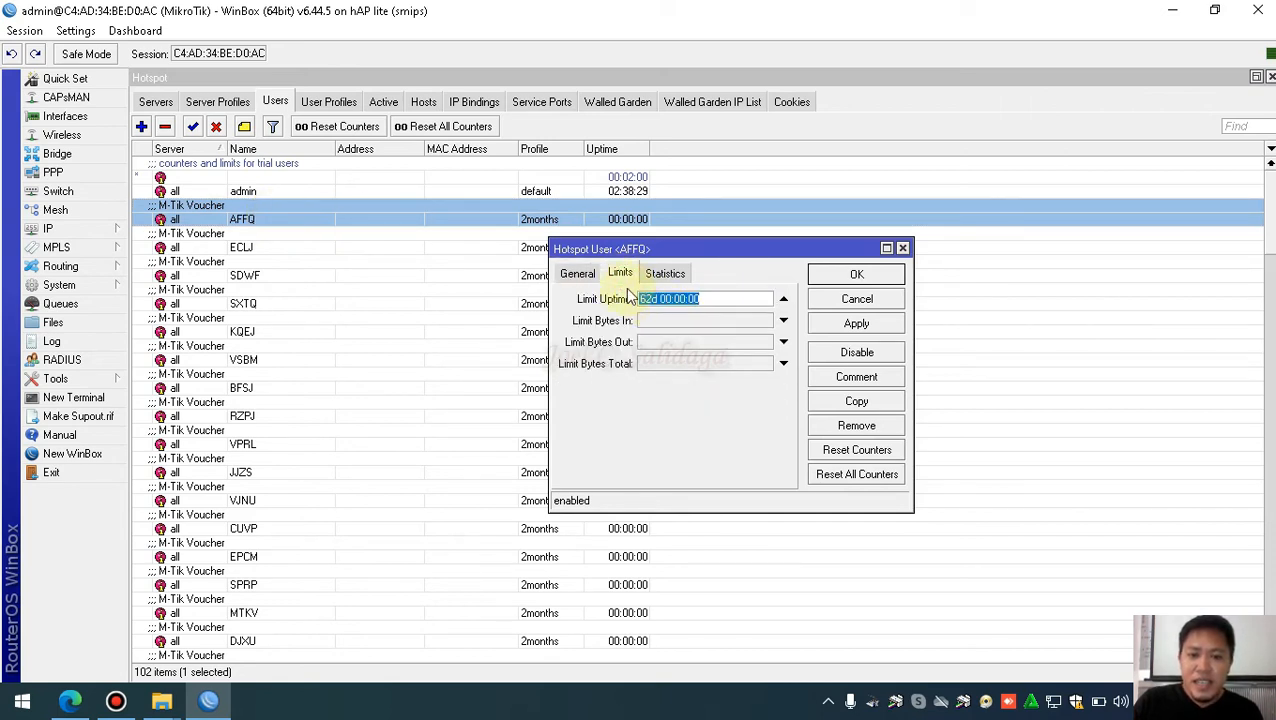
Check the 62d 00:00:00 uptime limit, leave limits unchanged, and close the AFFQ dialog
click(724, 298)
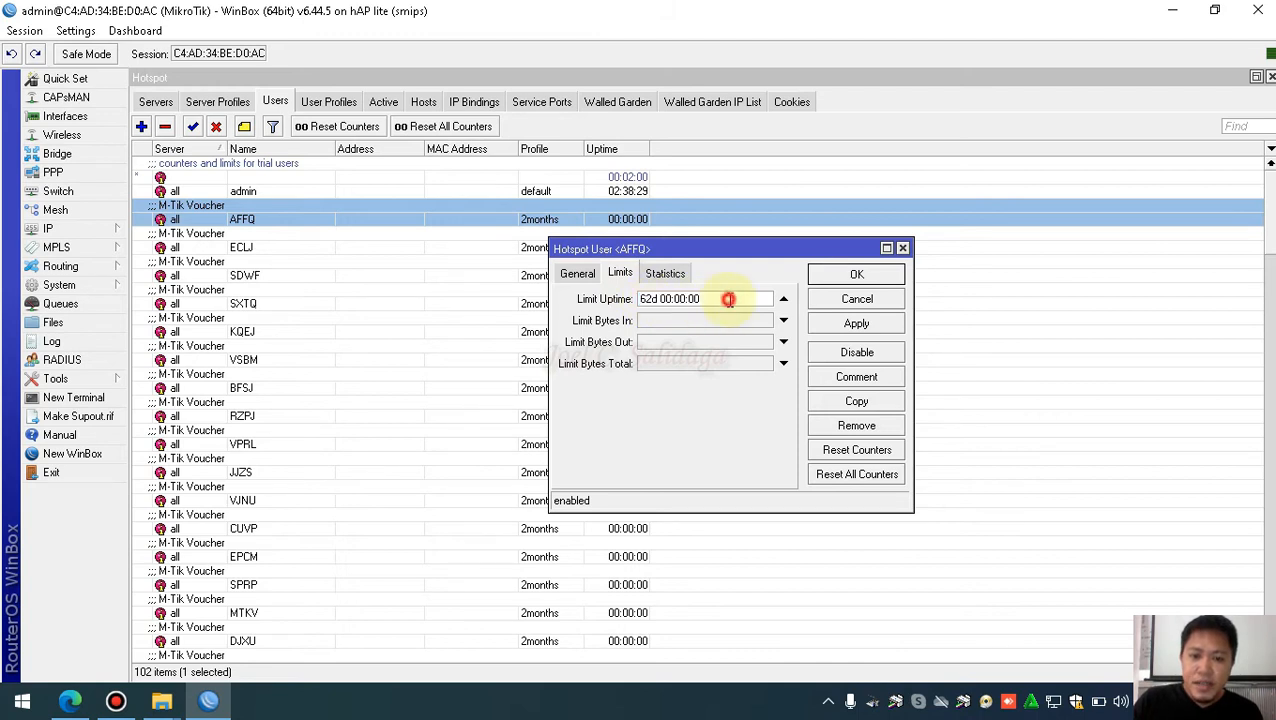
double_click(659, 299)
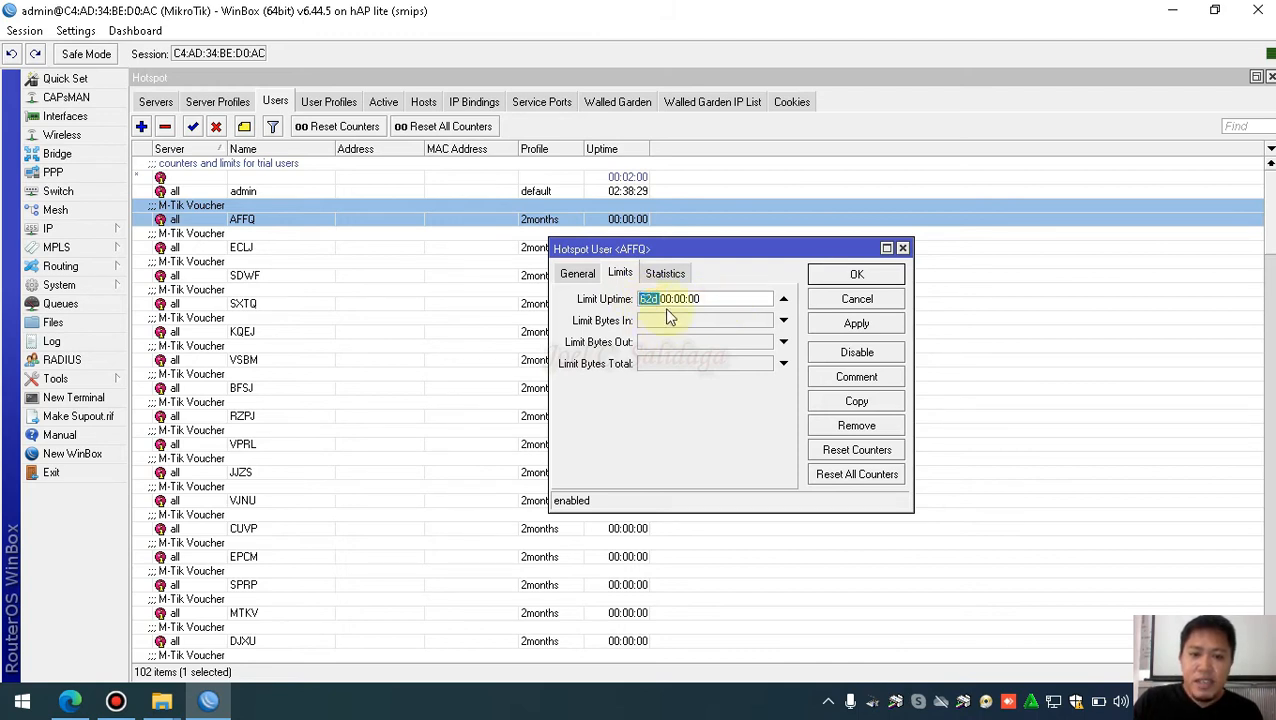
click(661, 300)
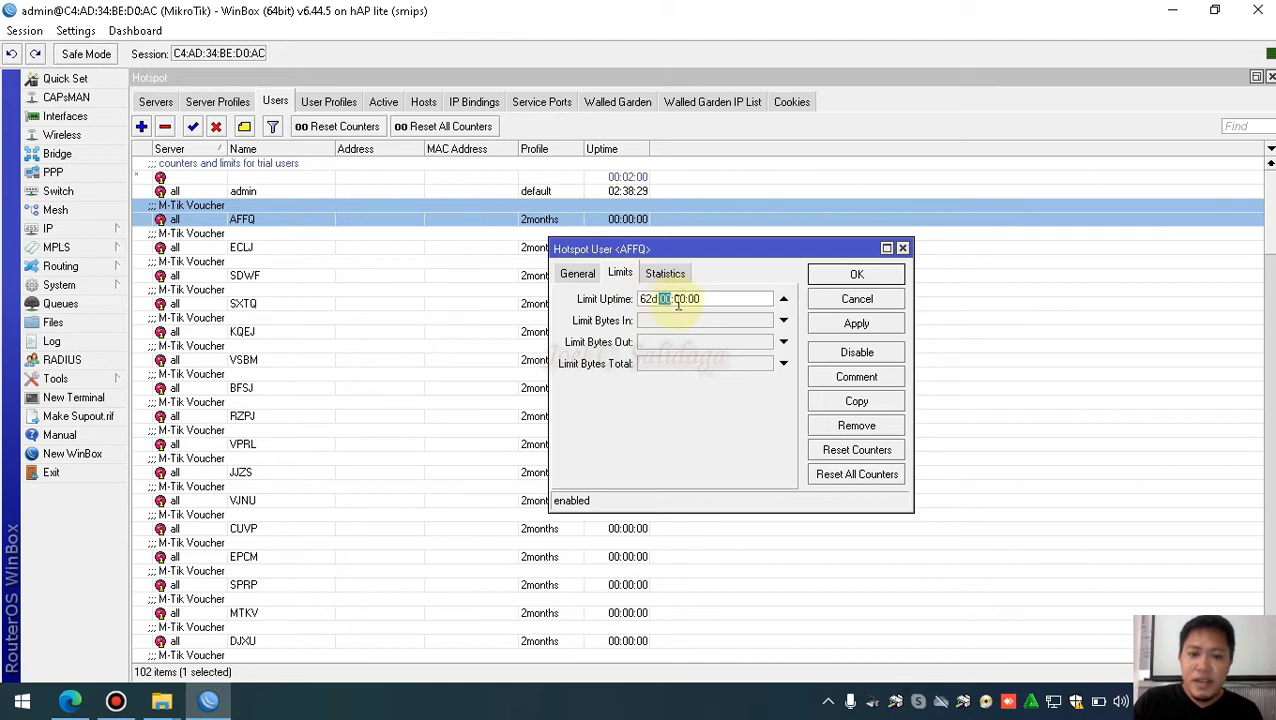
mouse_move(686, 300)
mouse_down()
mouse_move(675, 300)
mouse_move(692, 300)
mouse_up()
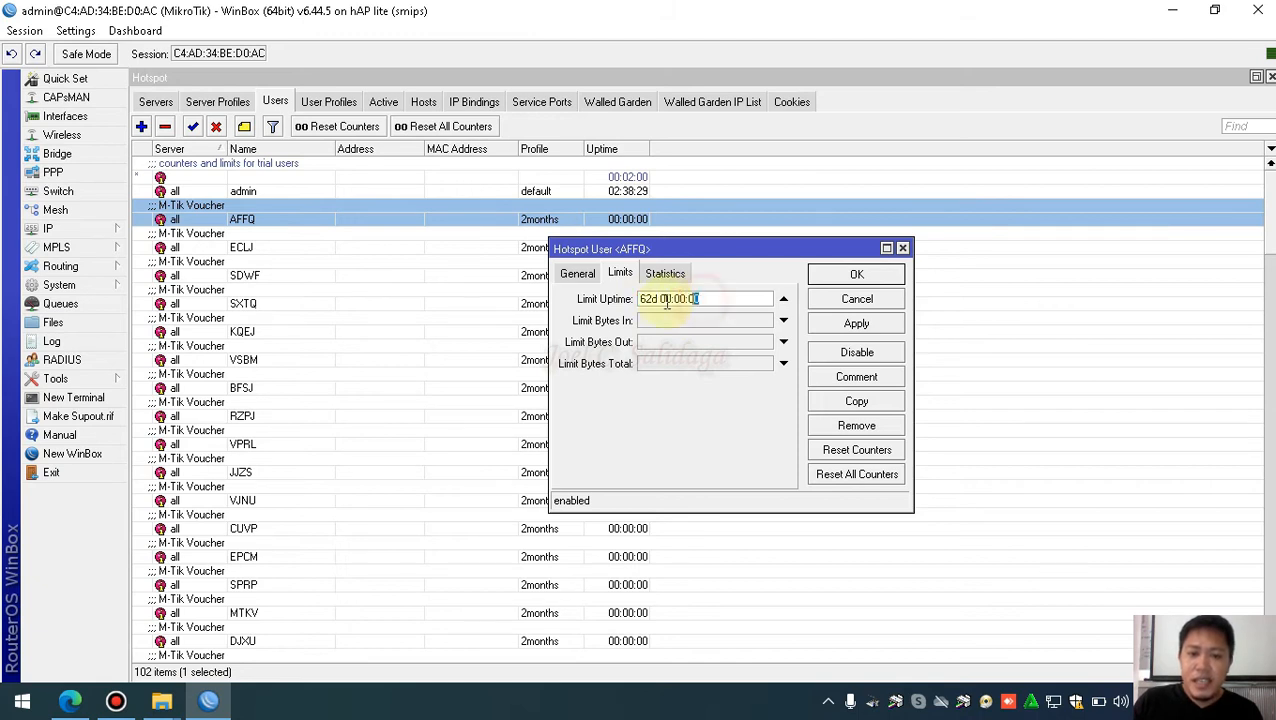
double_click(646, 300)
click(655, 322)
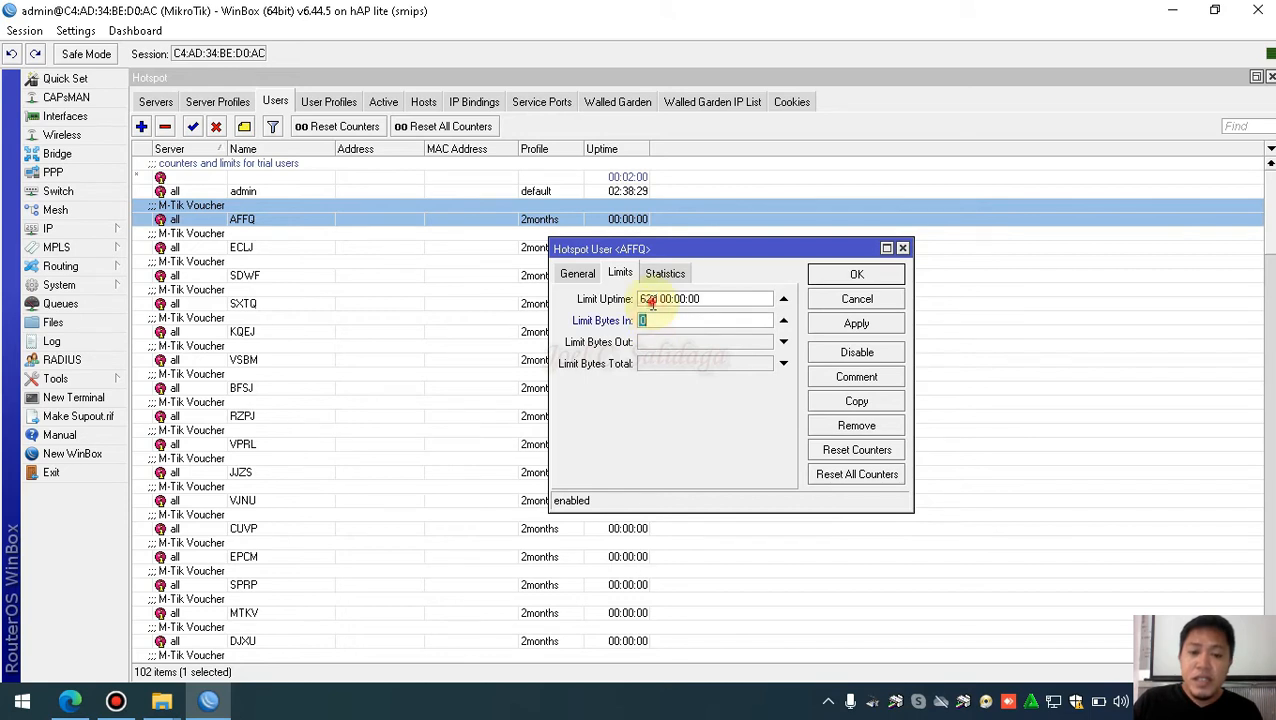
click(784, 320)
click(710, 299)
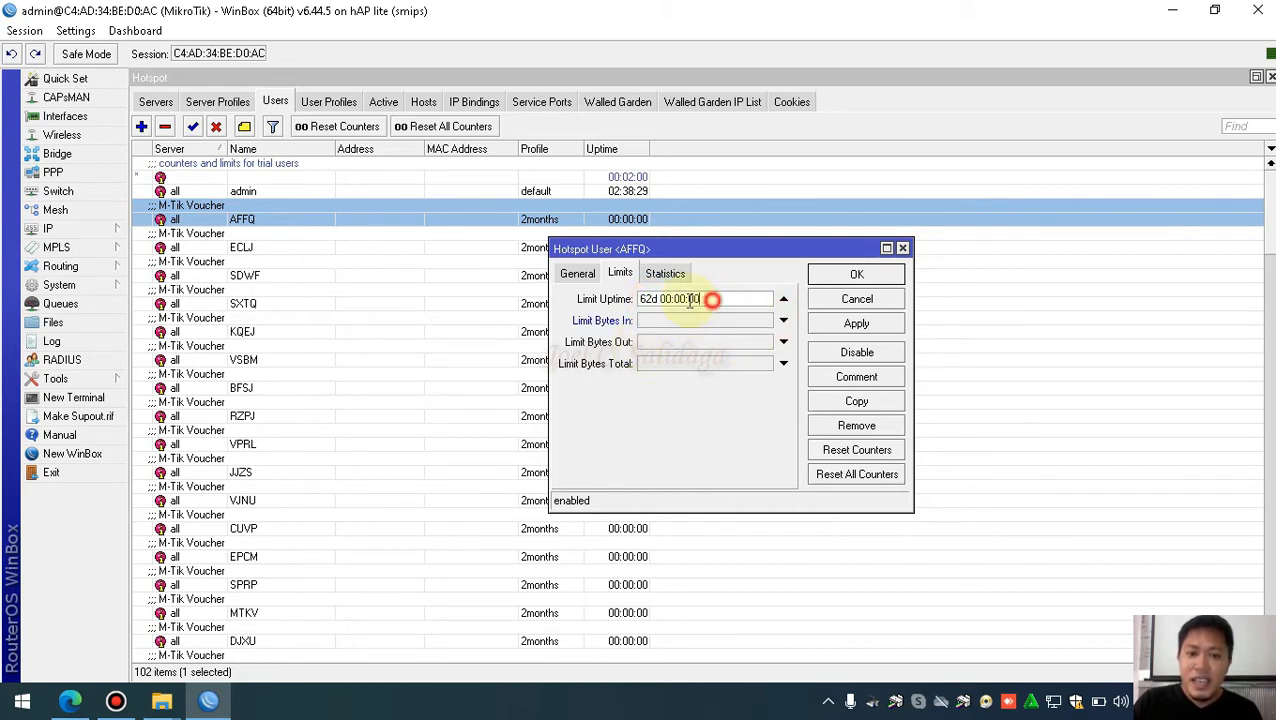
drag(690, 300, 636, 316)
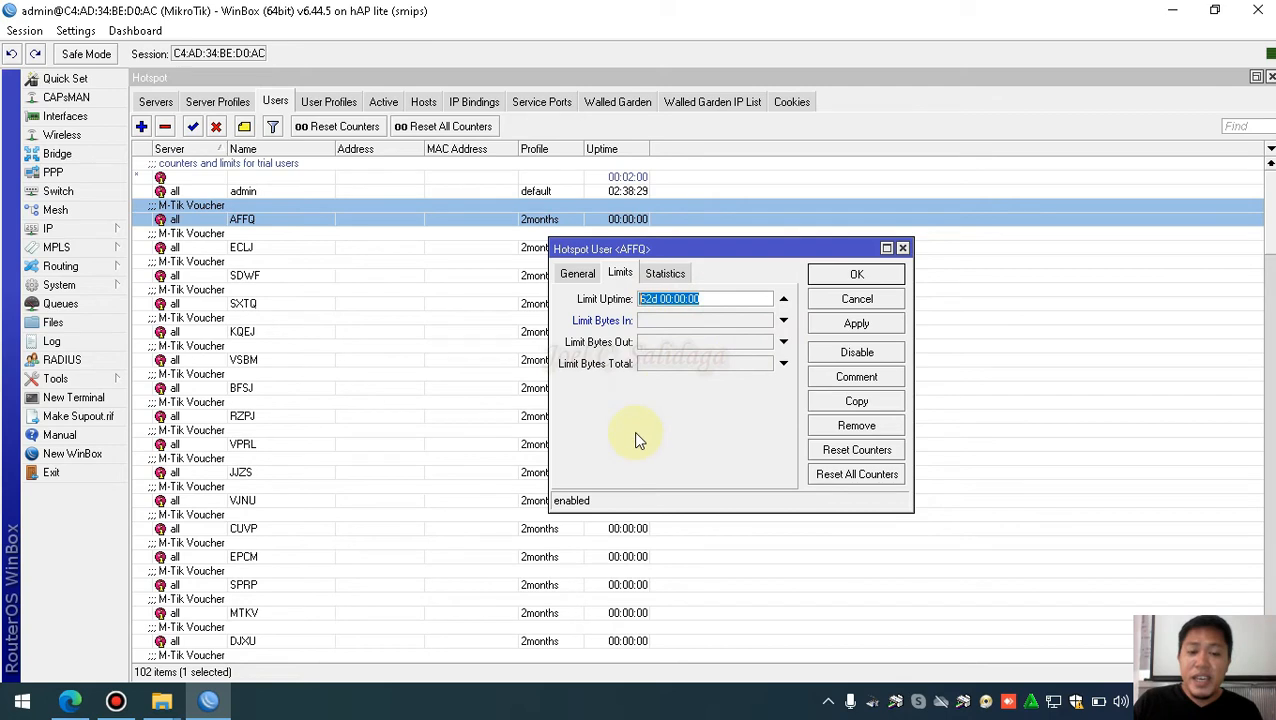
click(904, 249)
click(358, 332)
click(270, 220)
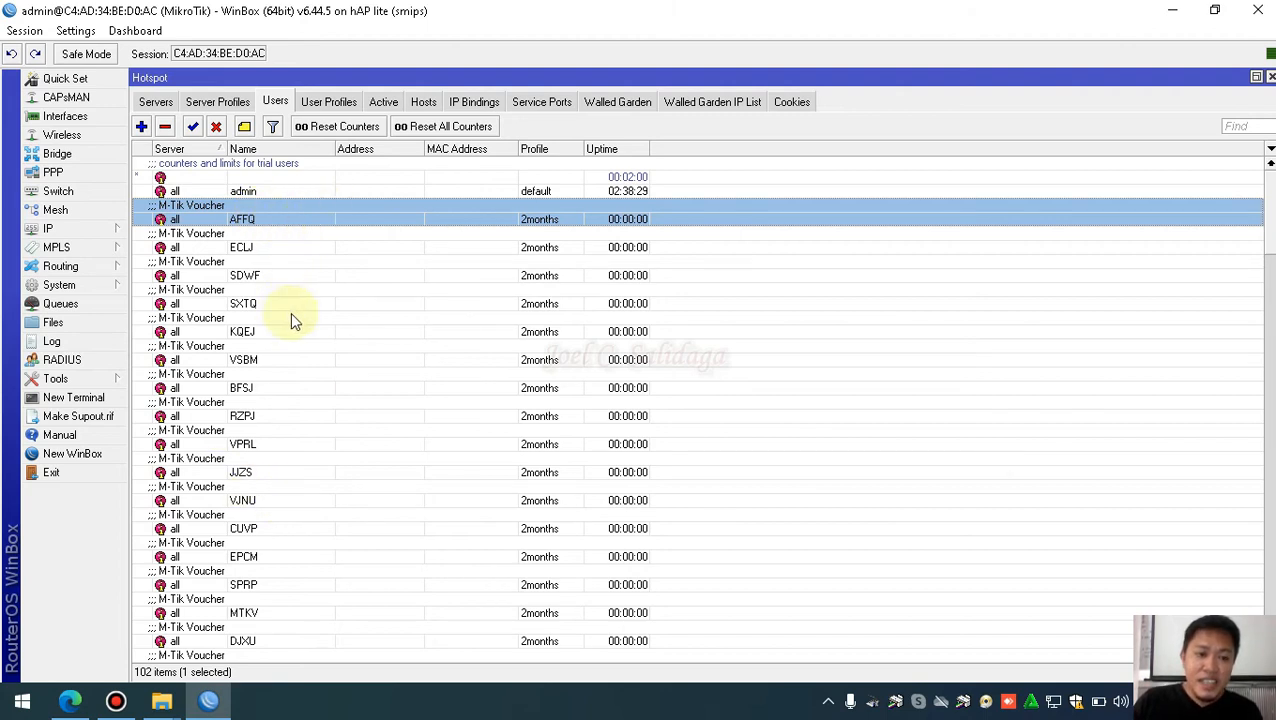
click(356, 360)
scroll(378, 340, down, 2)
scroll(378, 335, down, 4)
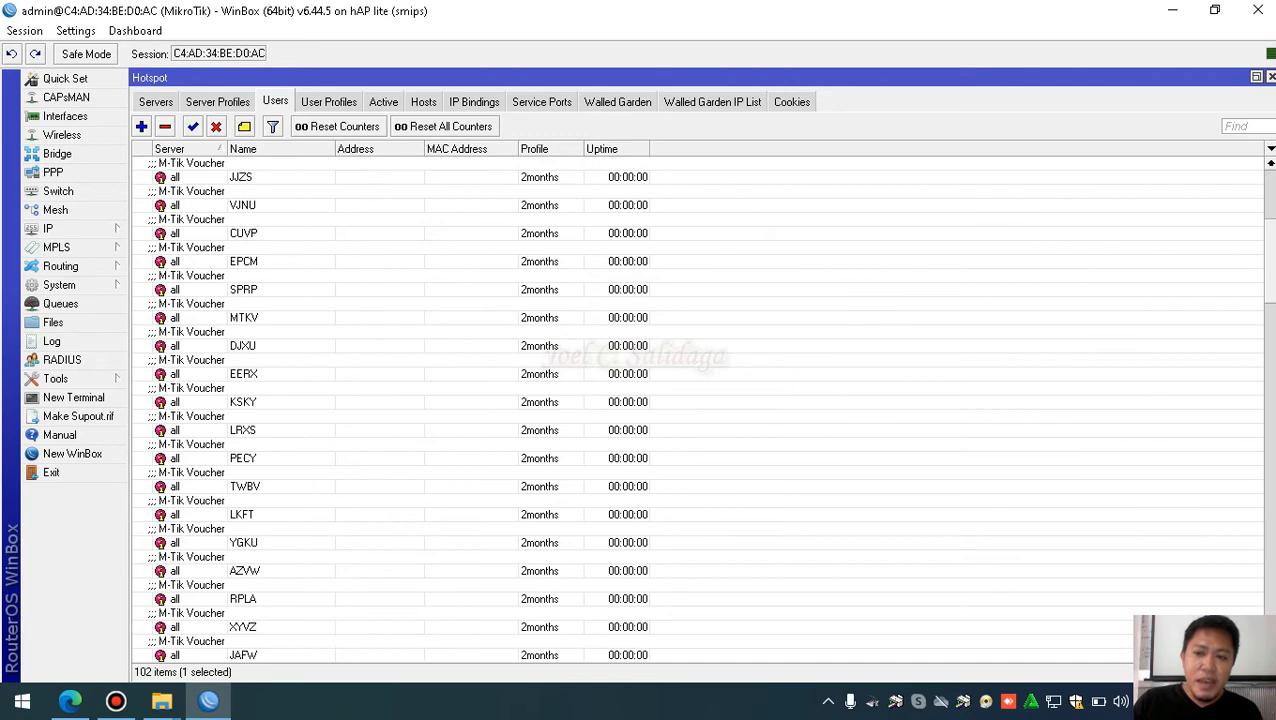
drag(1270, 250, 1268, 192)
click(423, 425)
scroll(423, 420, down, 6)
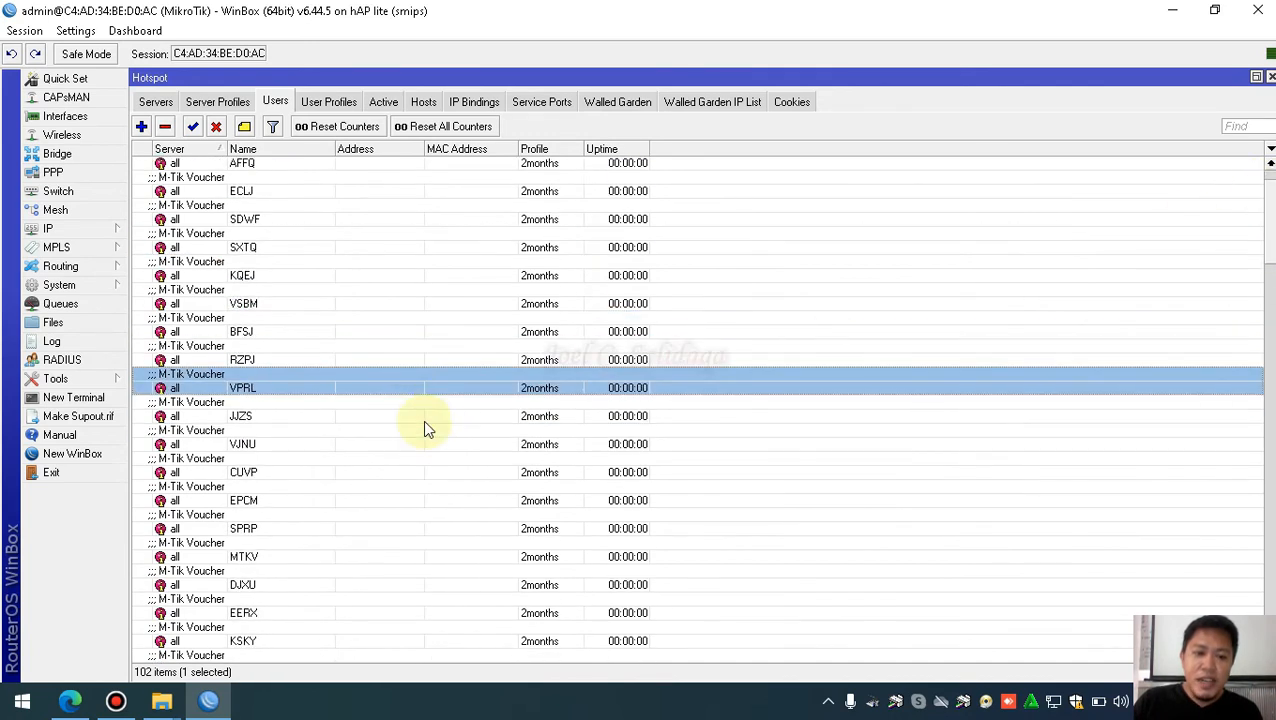
drag(1269, 270, 1272, 190)
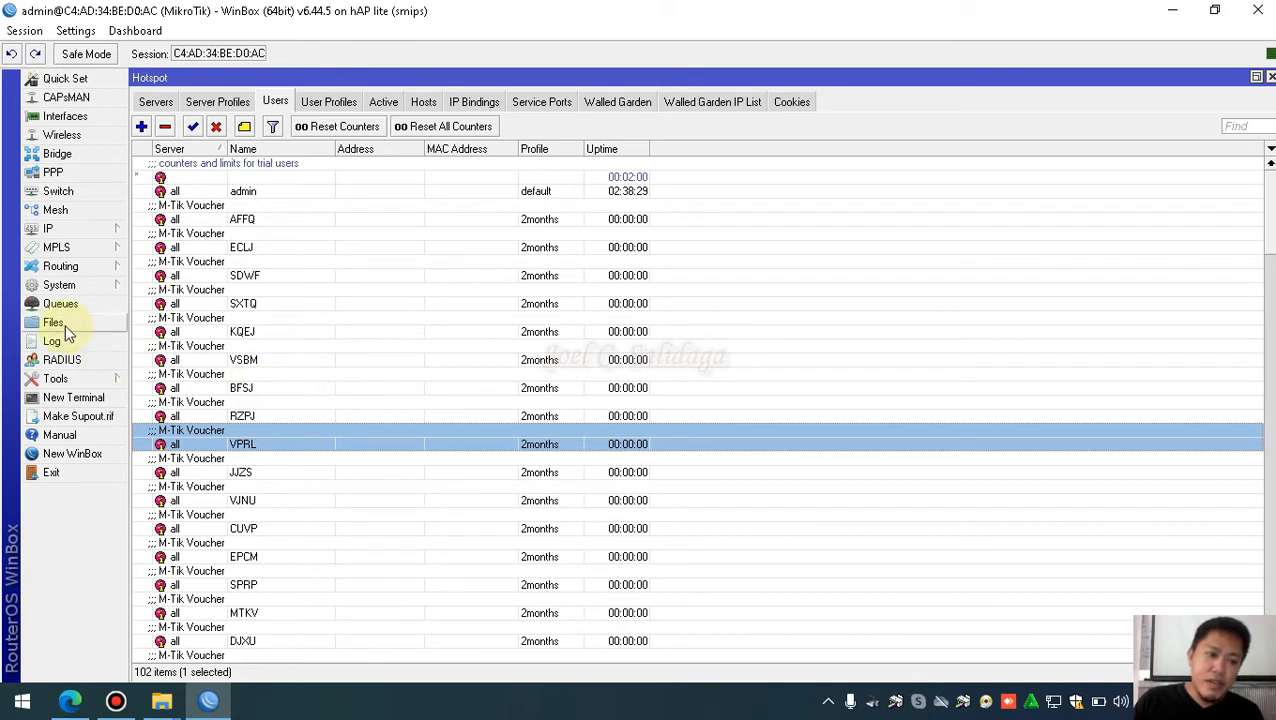
click(88, 229)
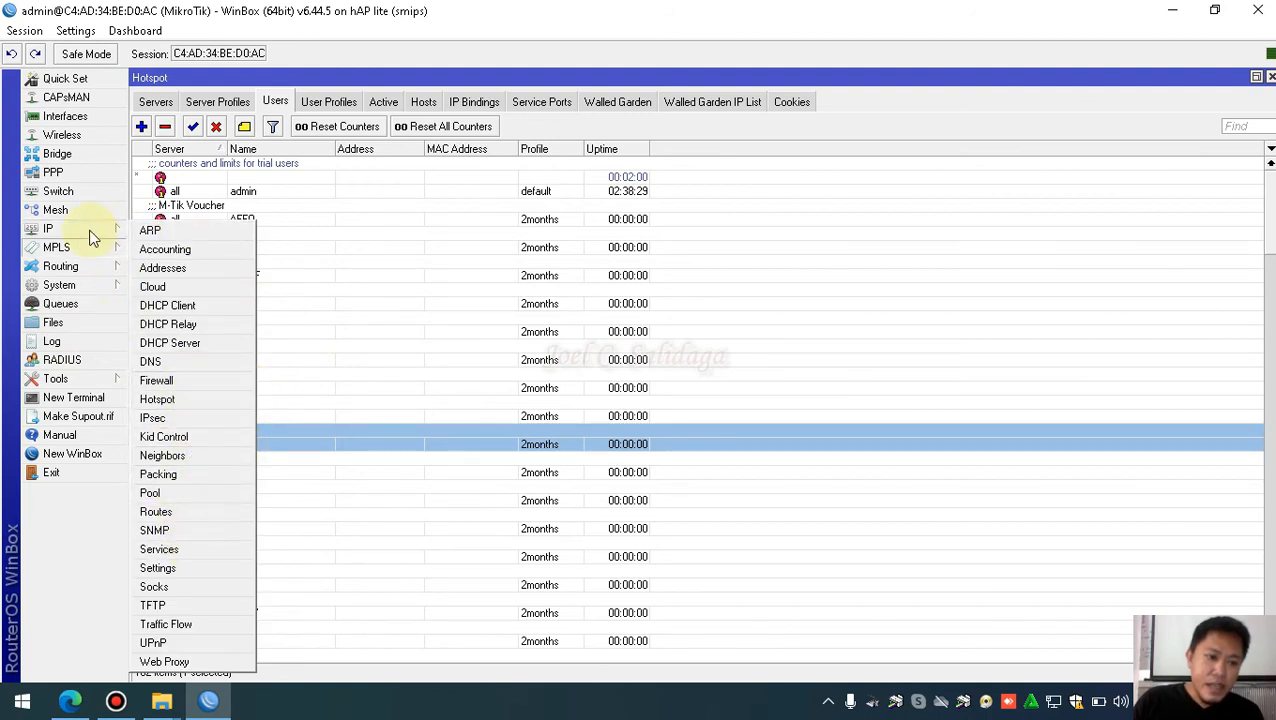
click(75, 286)
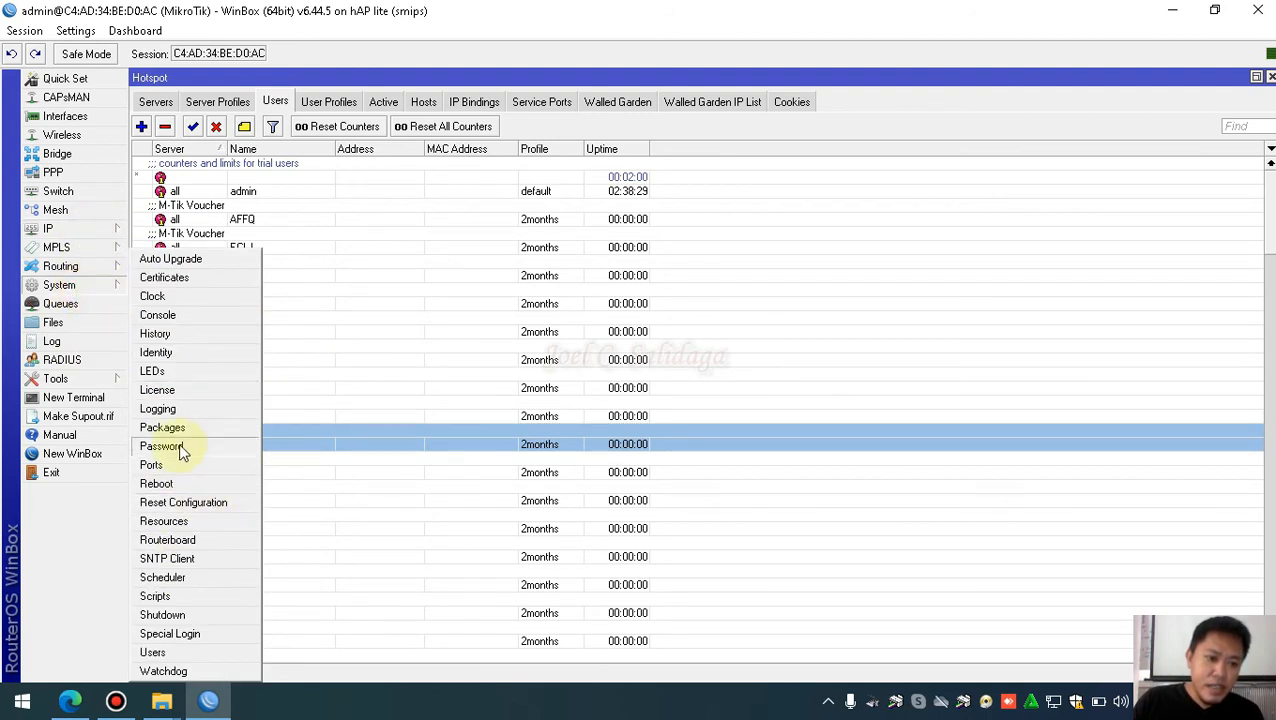
click(182, 521)
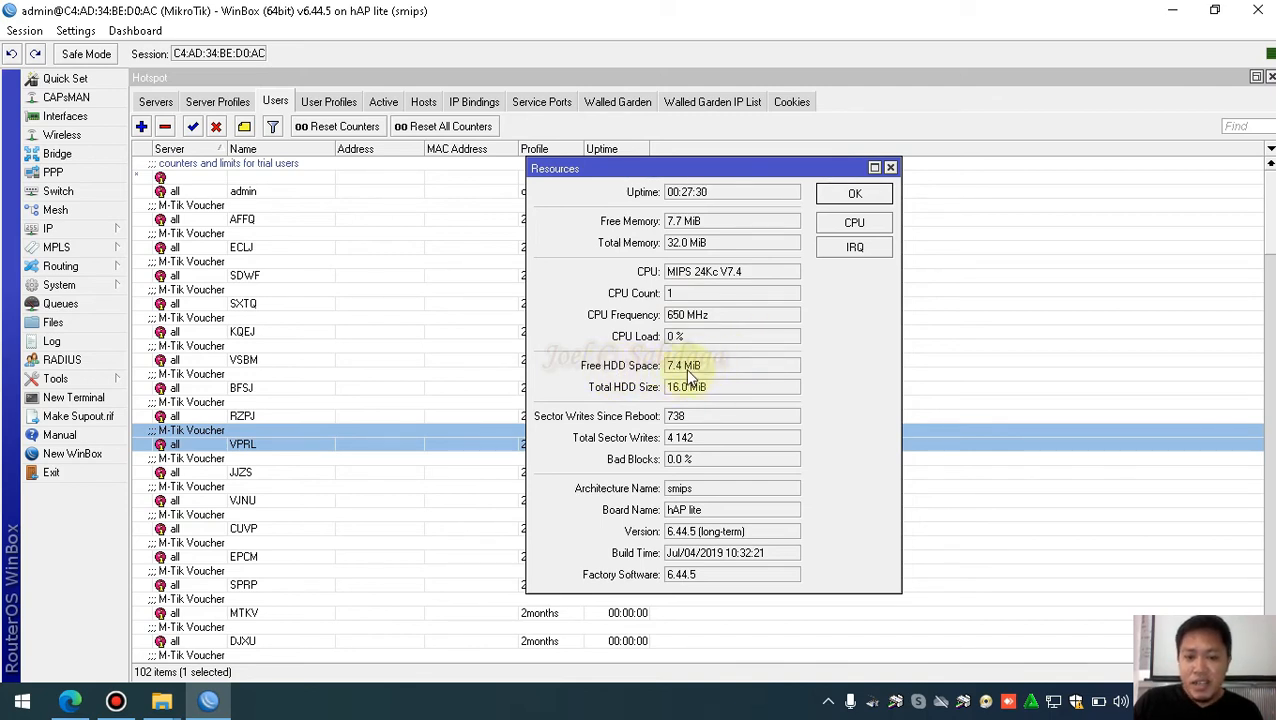
click(855, 196)
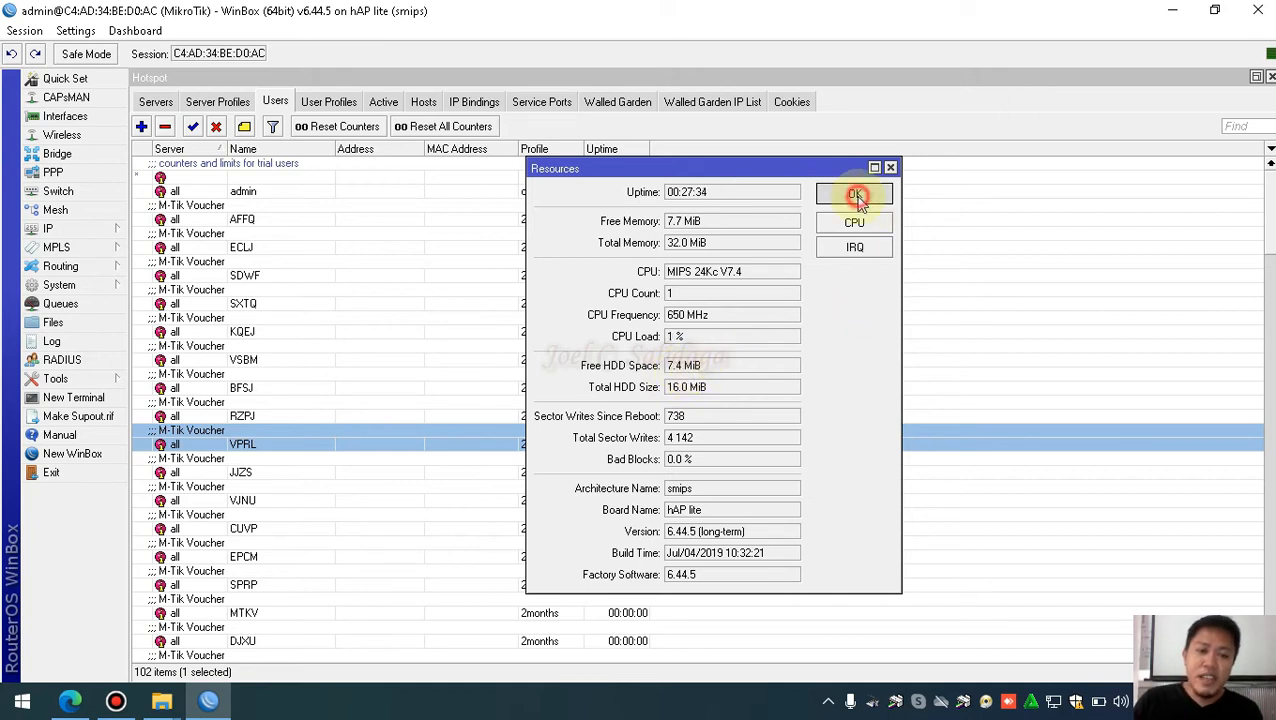
double_click(240, 218)
click(718, 298)
drag(726, 299, 640, 300)
click(712, 298)
drag(732, 296, 640, 298)
click(740, 295)
drag(749, 296, 641, 298)
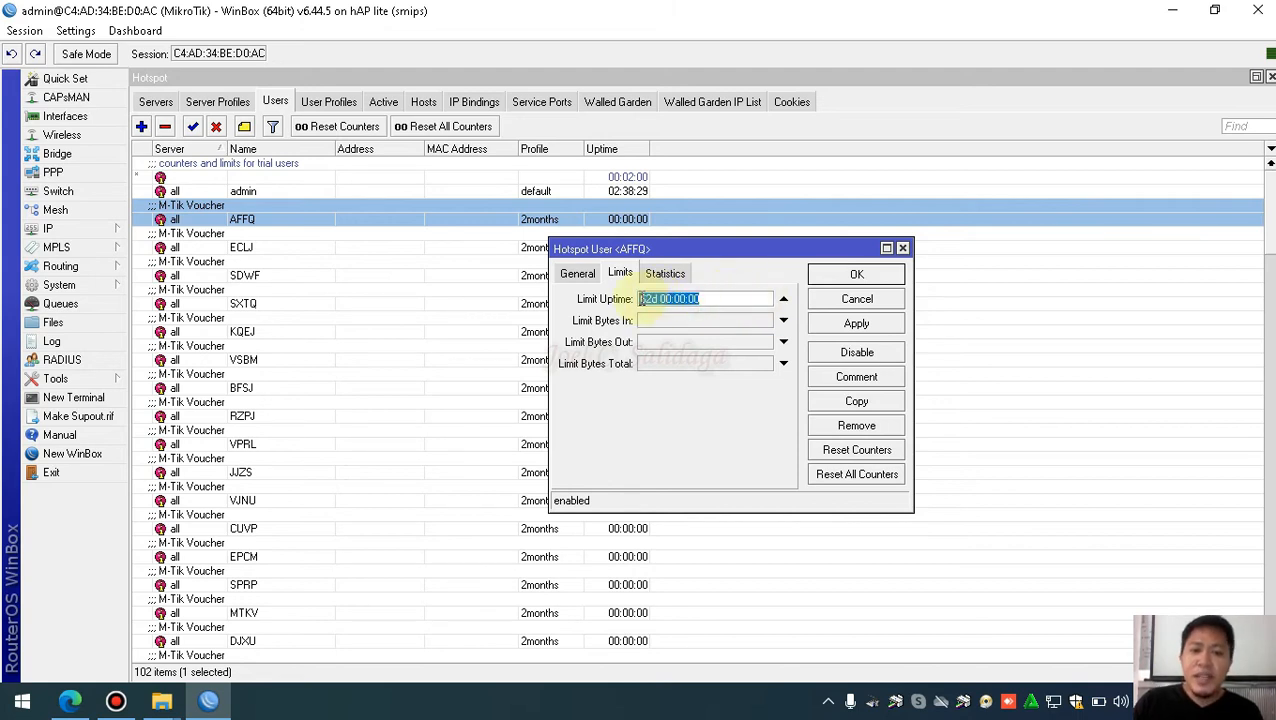
click(869, 276)
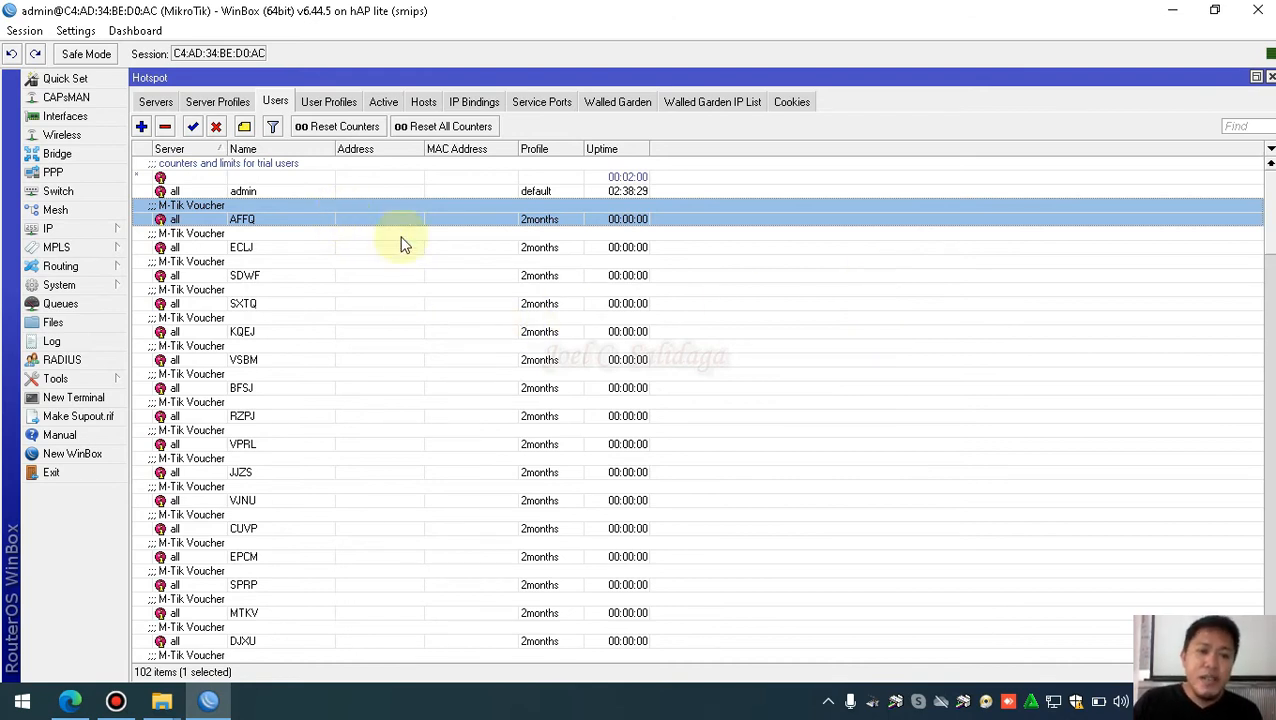
double_click(340, 215)
drag(720, 303, 631, 301)
click(710, 301)
click(619, 272)
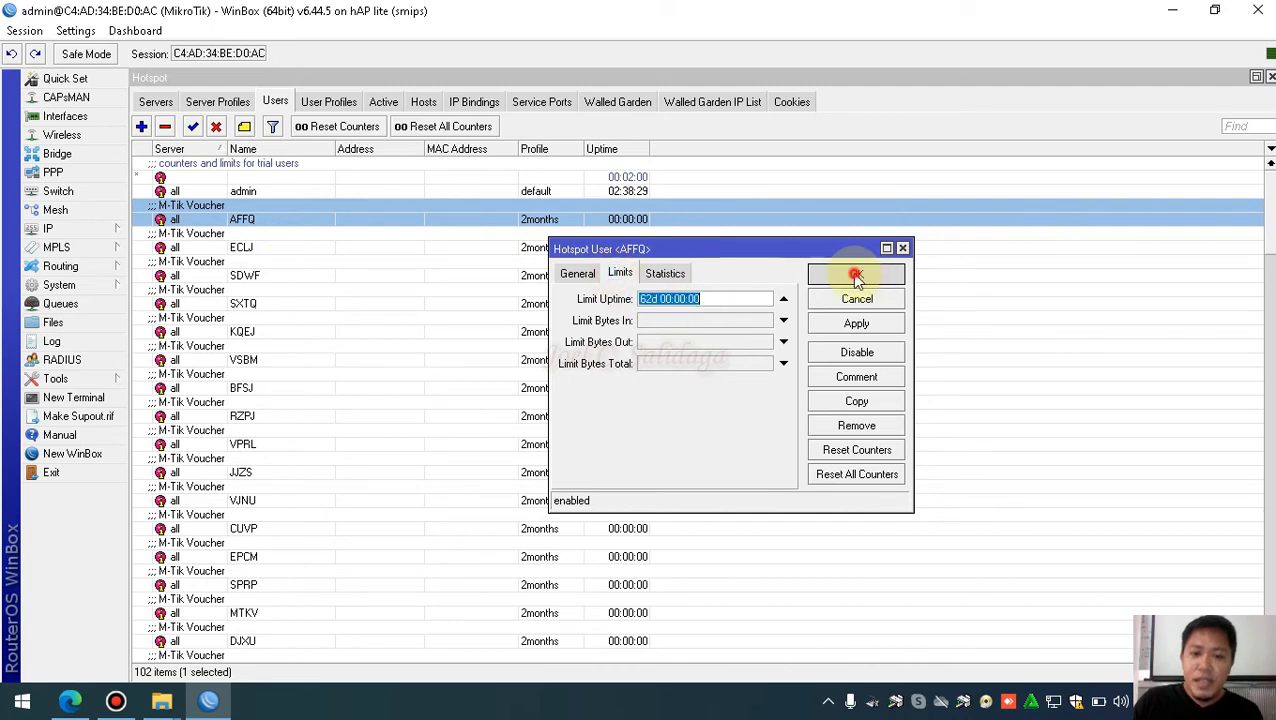
click(856, 275)
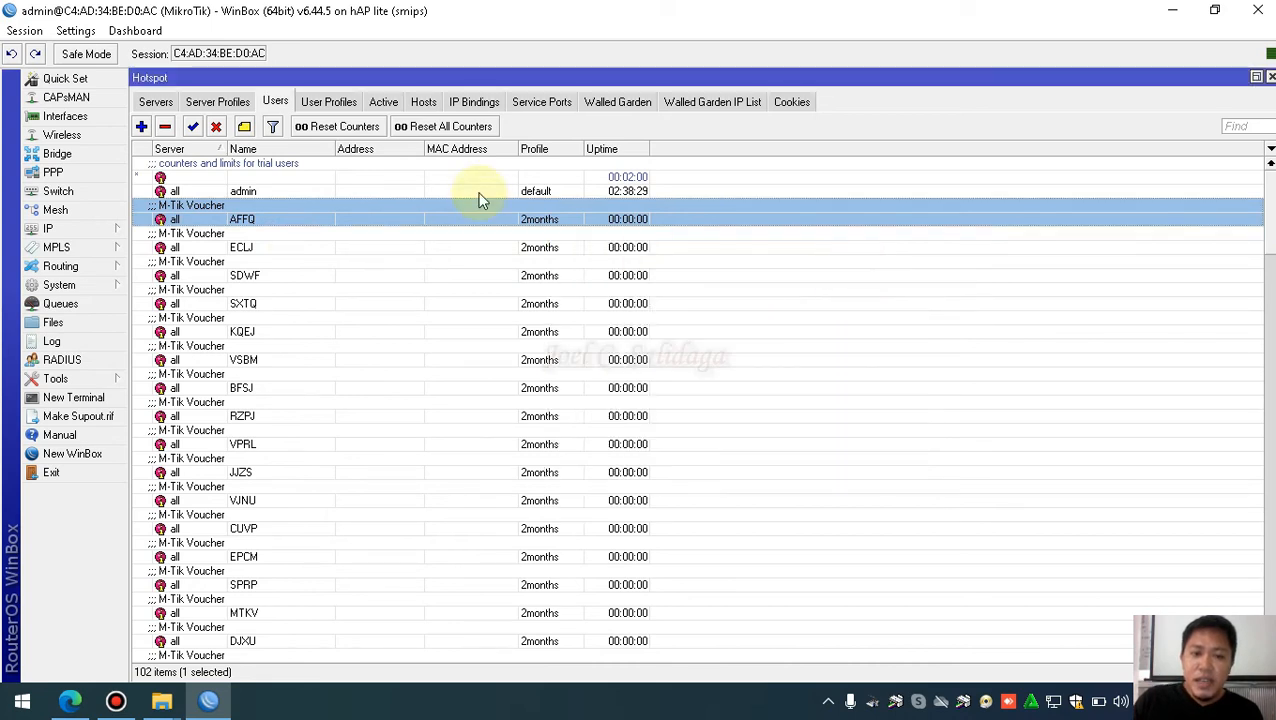
Open the 2months user profile from Hotspot User Profiles and go to its Scripts tab
click(330, 104)
click(275, 101)
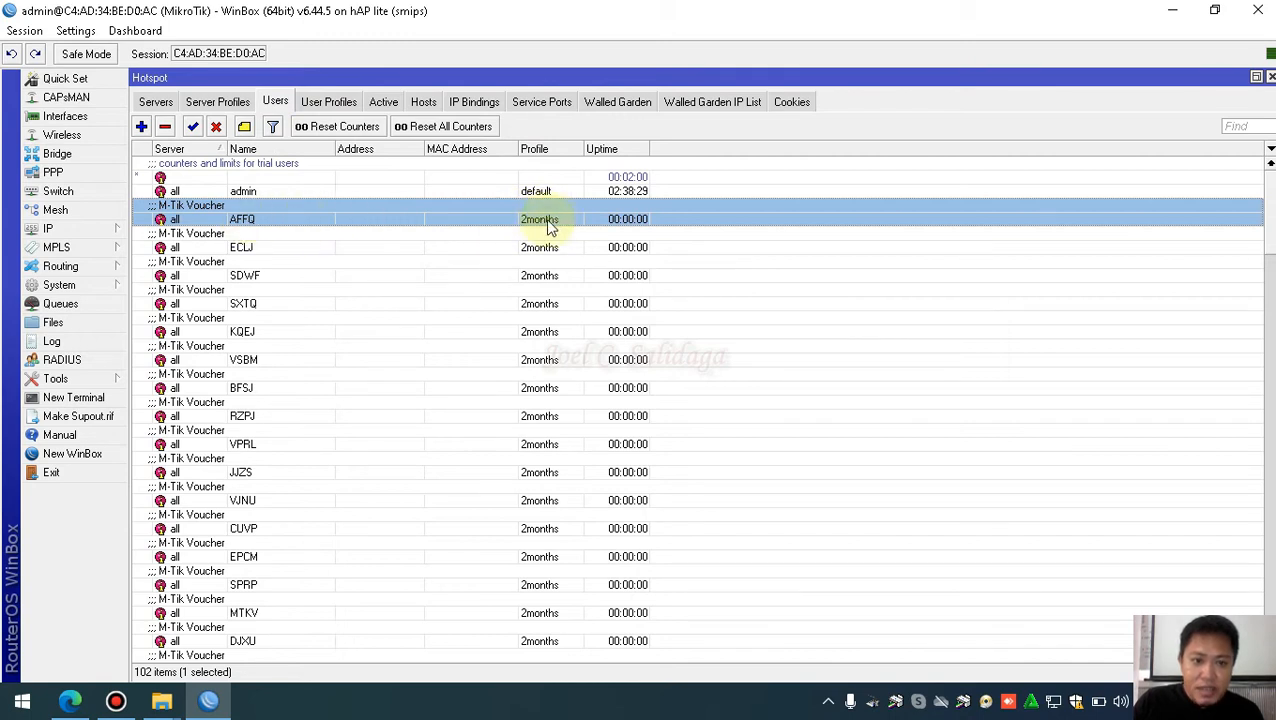
click(328, 101)
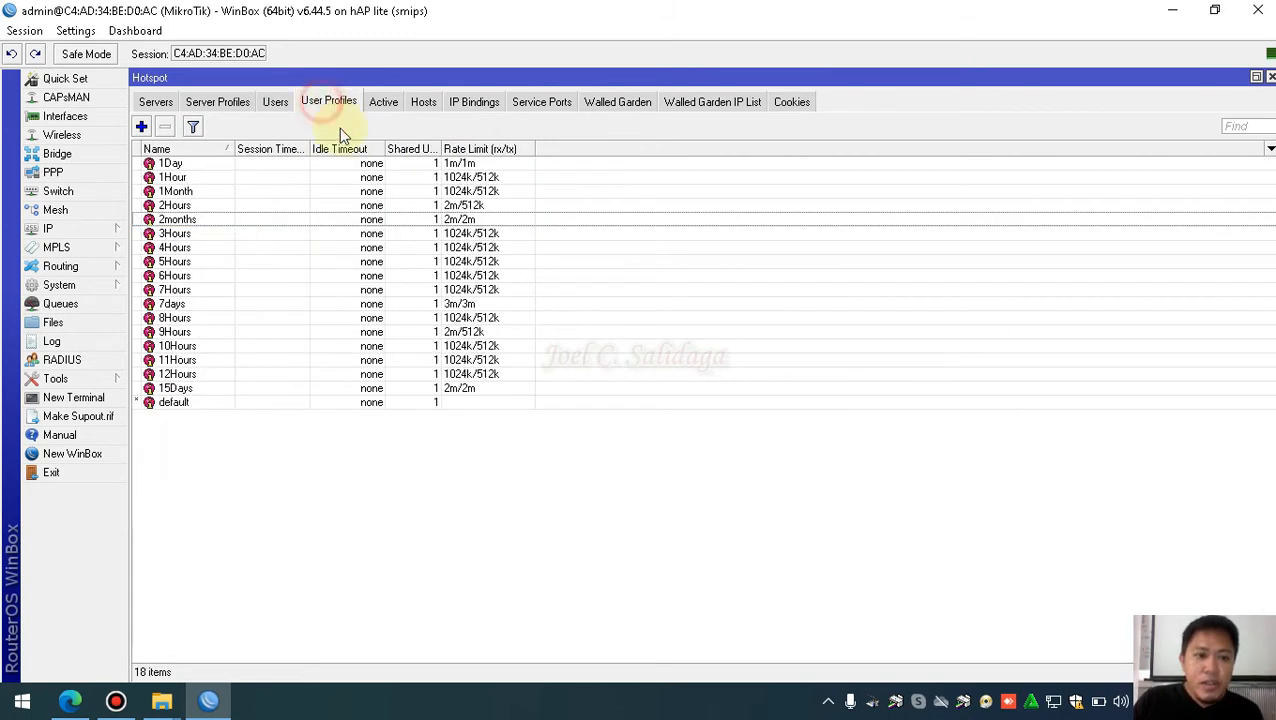
double_click(222, 220)
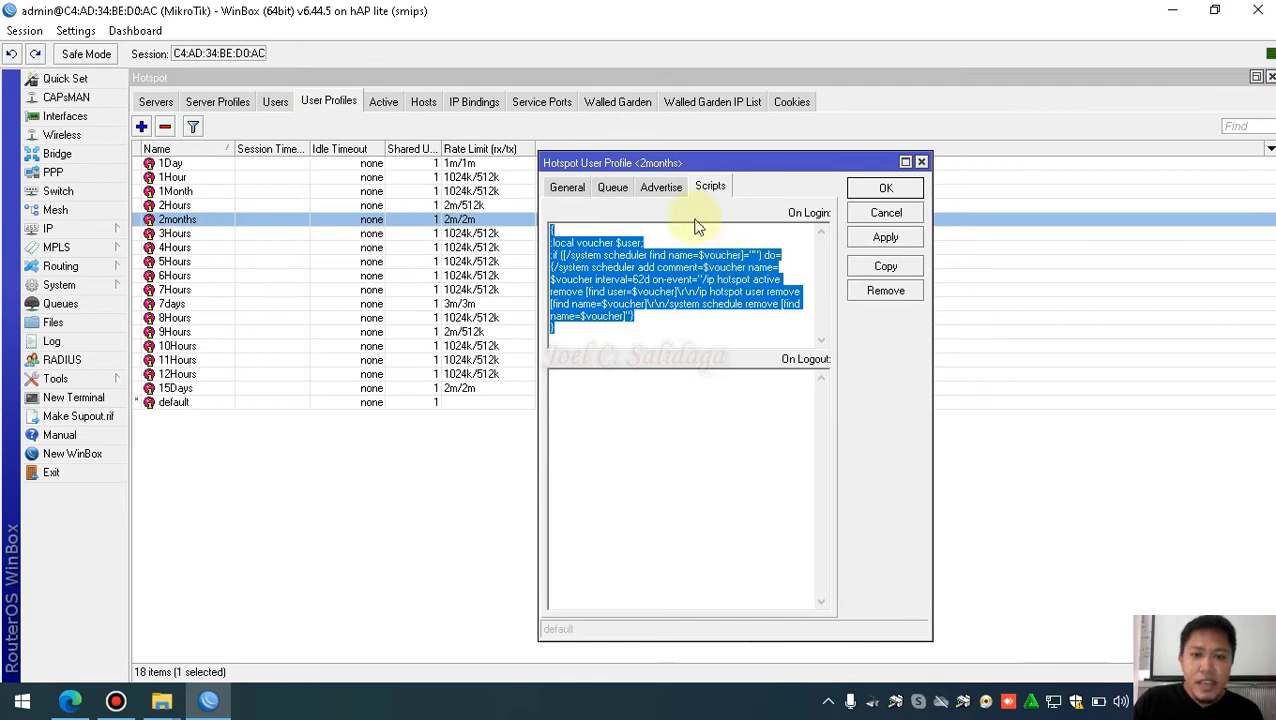
click(576, 190)
click(661, 187)
click(710, 187)
Select and review the full On Login script of the 2months profile
click(705, 305)
click(669, 332)
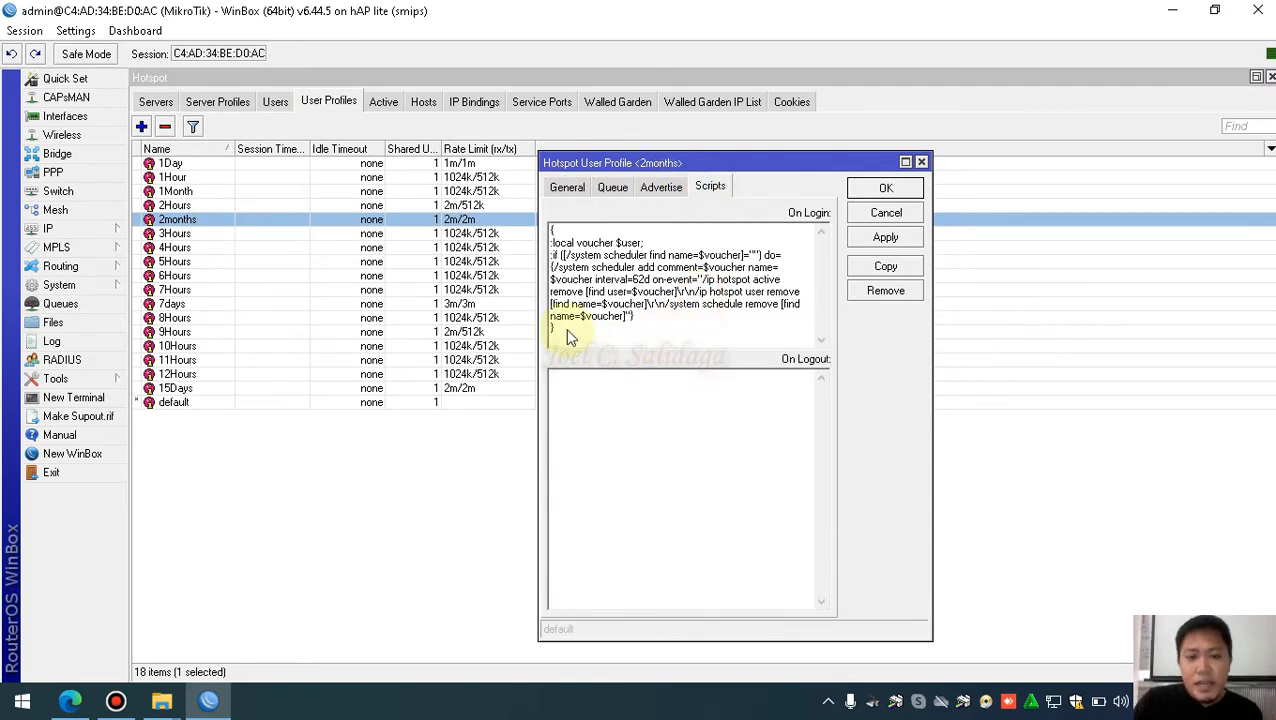
drag(561, 340, 567, 234)
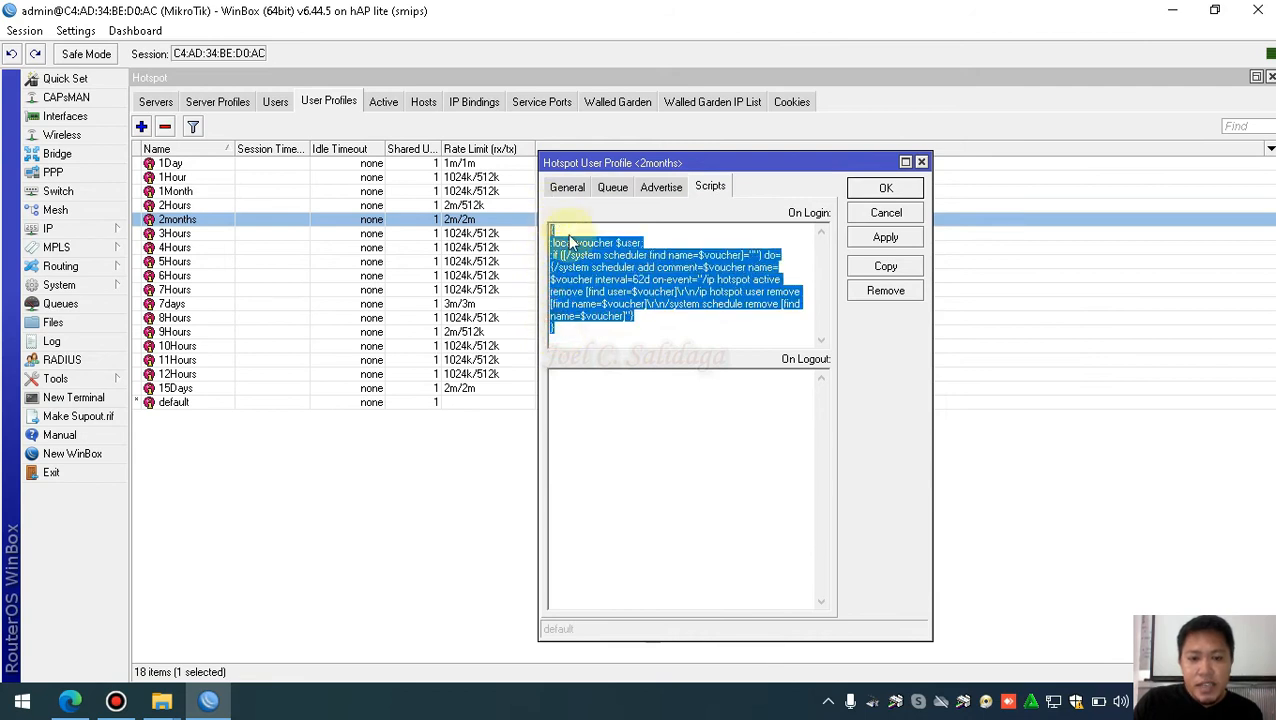
click(660, 338)
drag(561, 342, 549, 220)
click(664, 342)
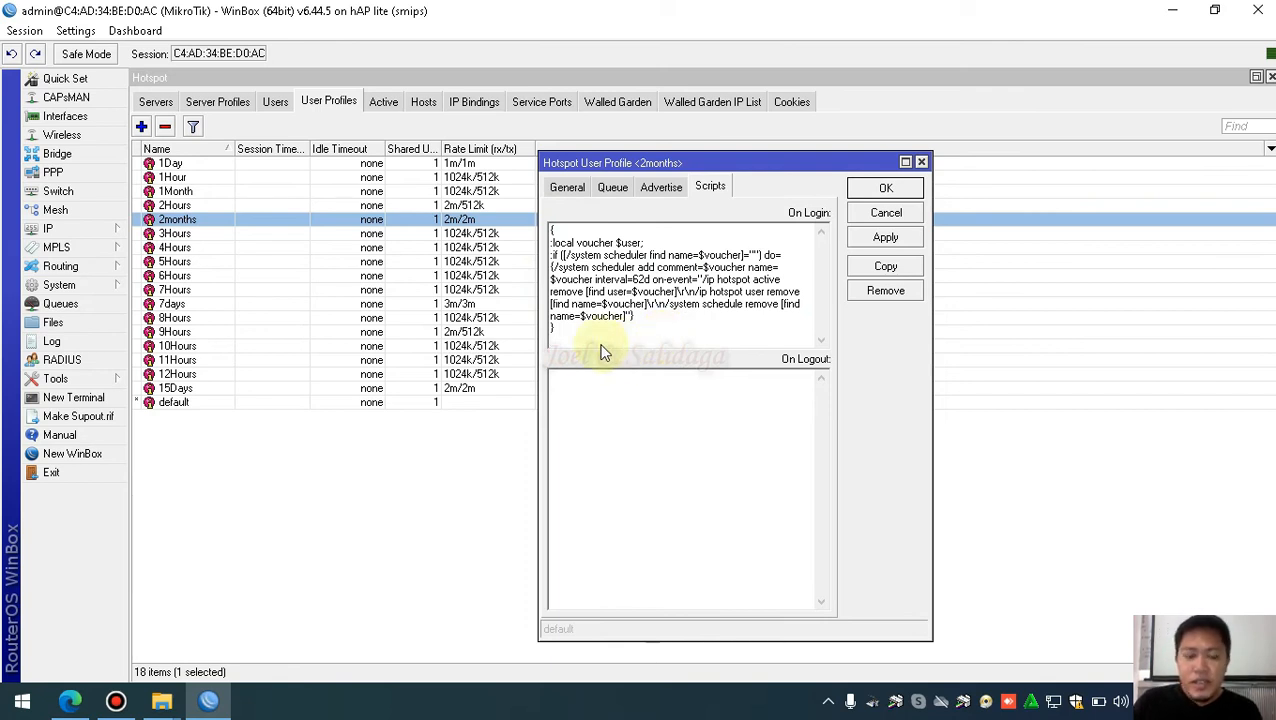
drag(550, 328, 548, 229)
click(566, 339)
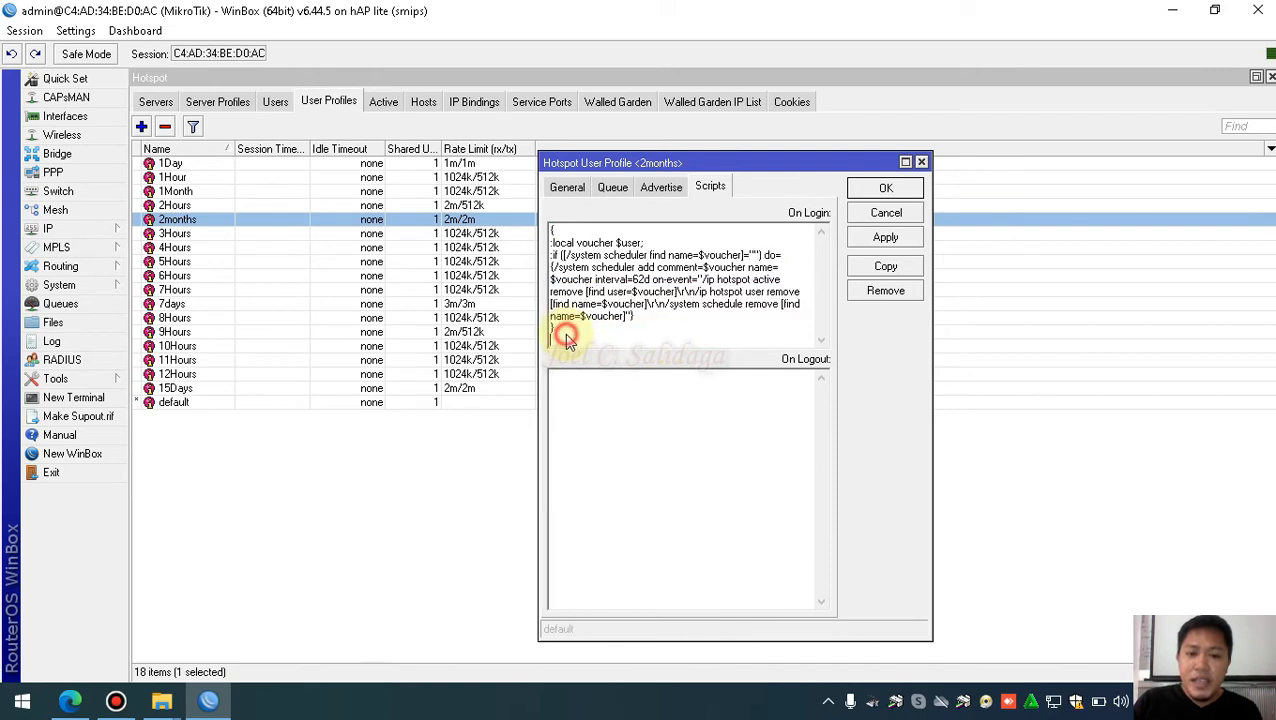
drag(566, 341, 549, 228)
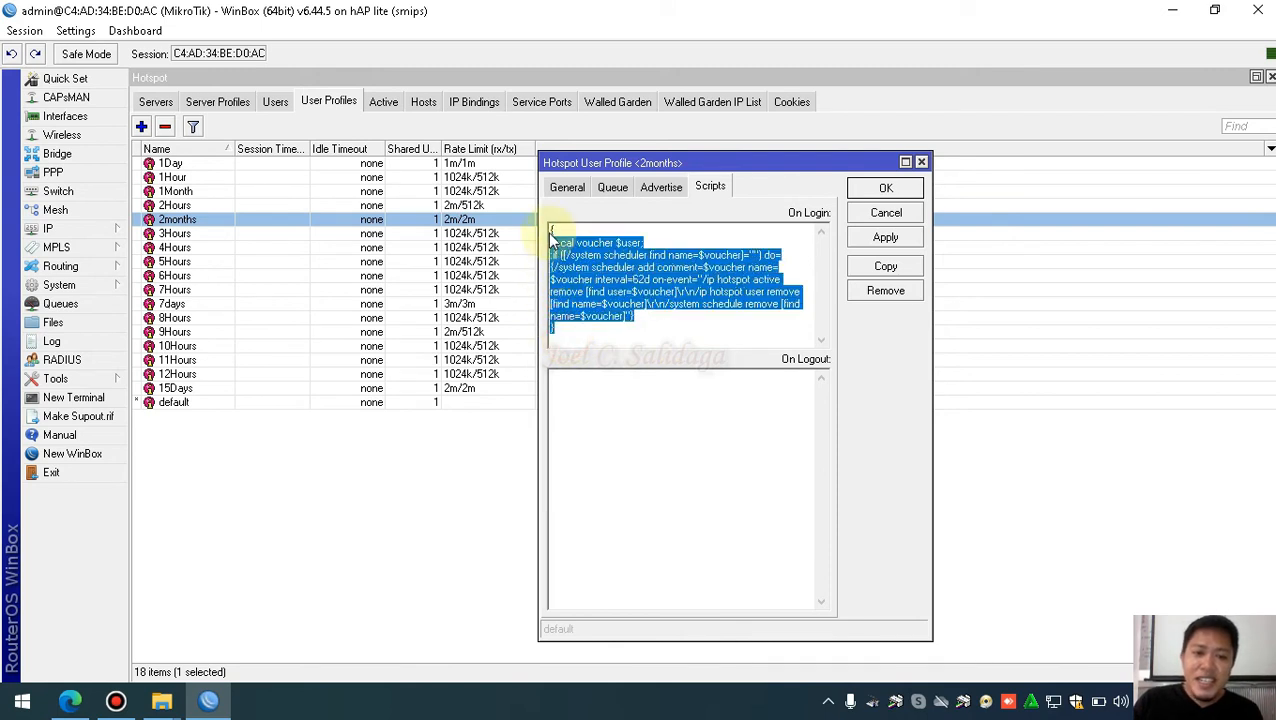
click(613, 346)
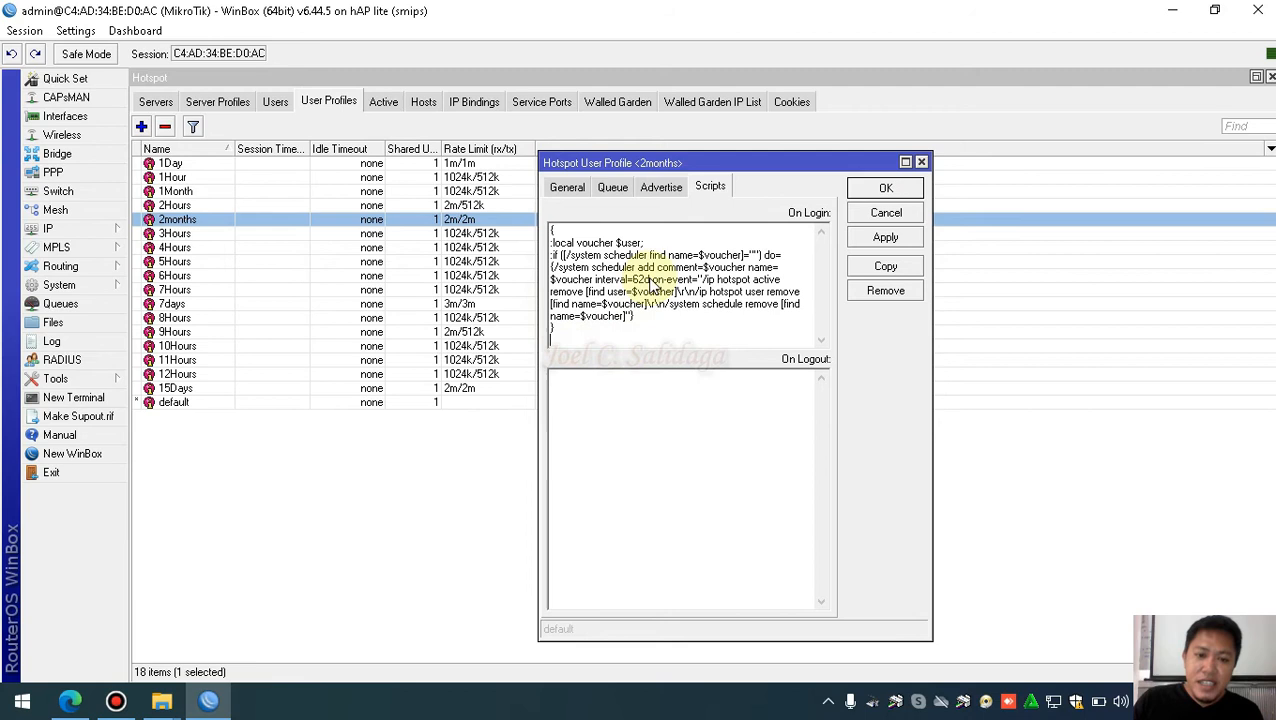
click(620, 340)
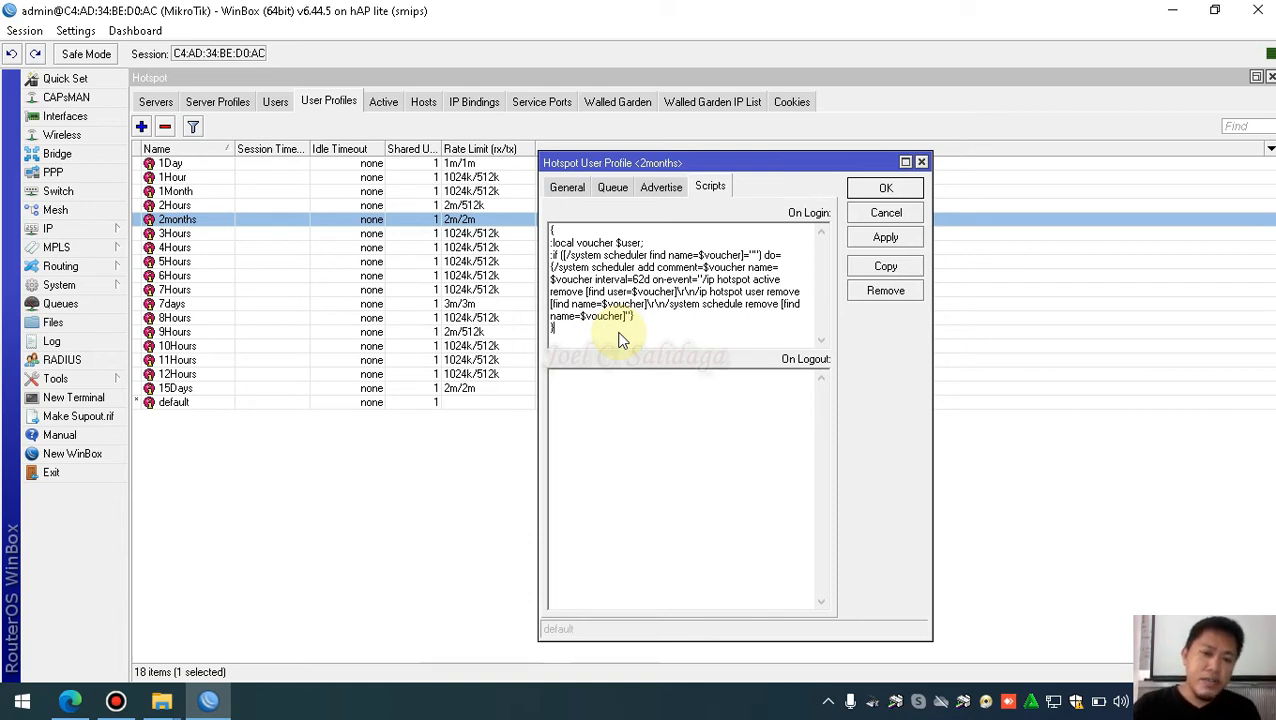
Locate the interval=62d value and place the caret between 62 and d
double_click(641, 281)
drag(640, 286, 633, 281)
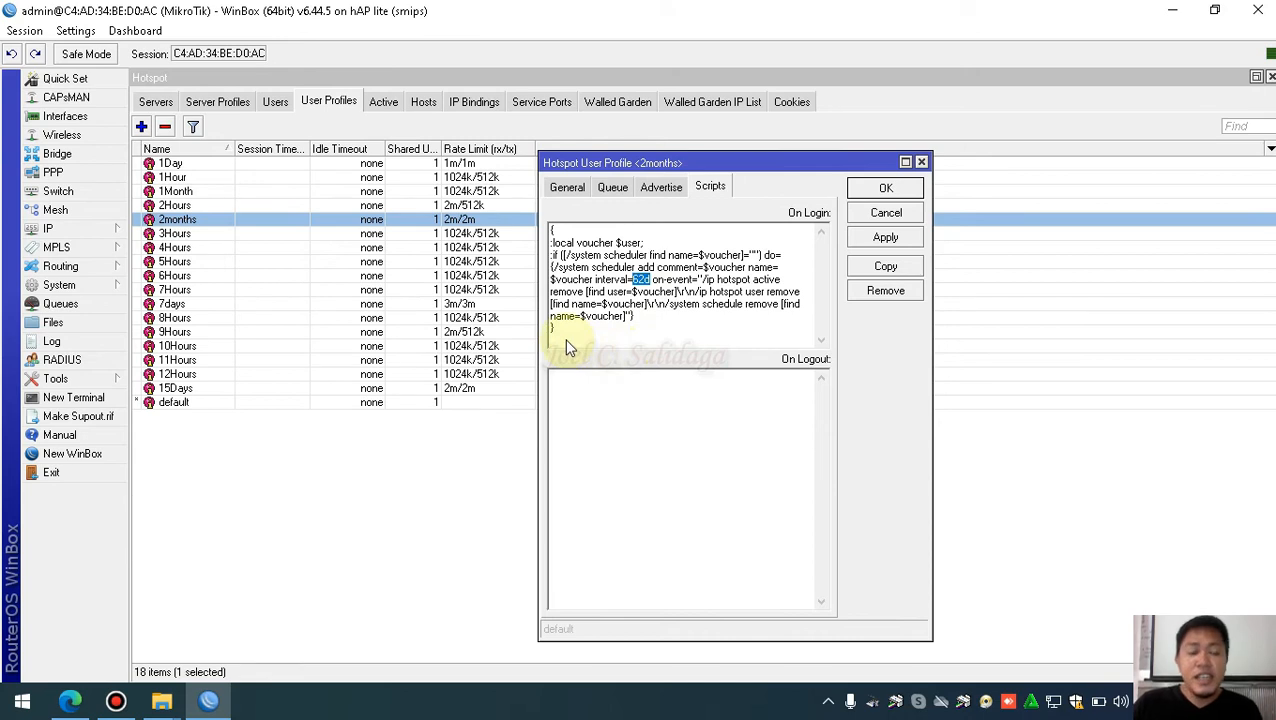
click(649, 328)
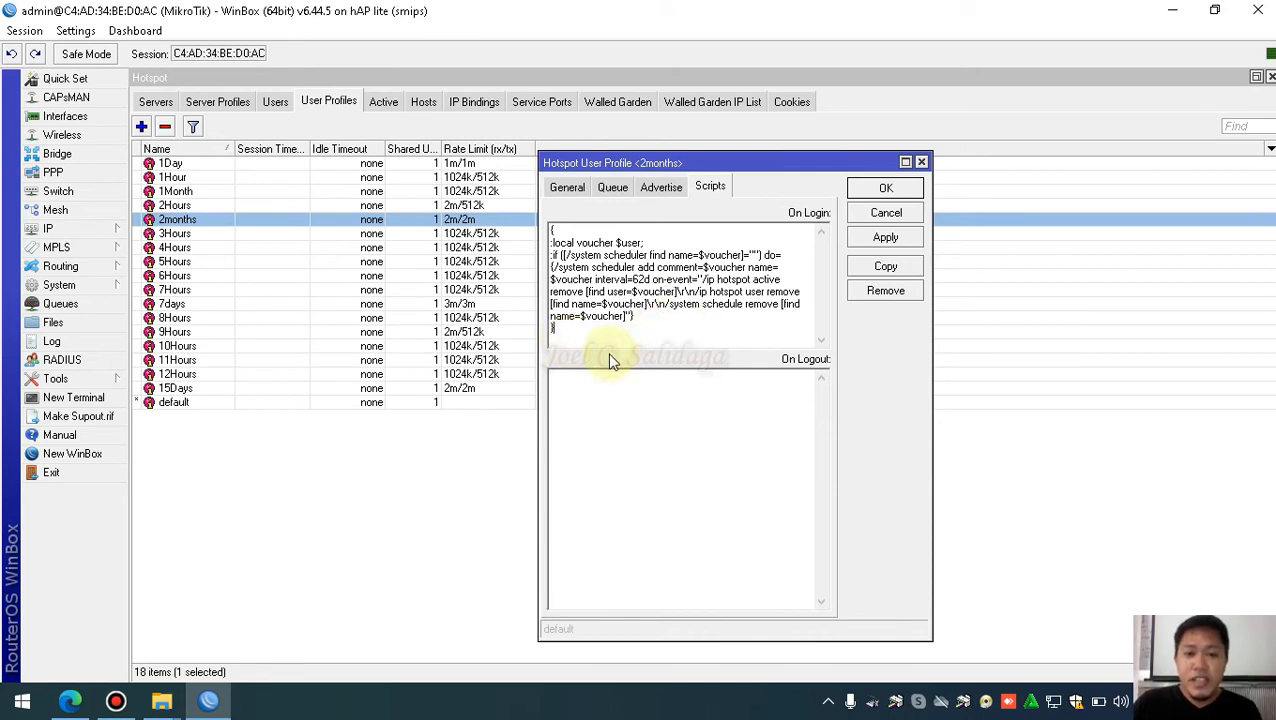
double_click(640, 280)
click(646, 341)
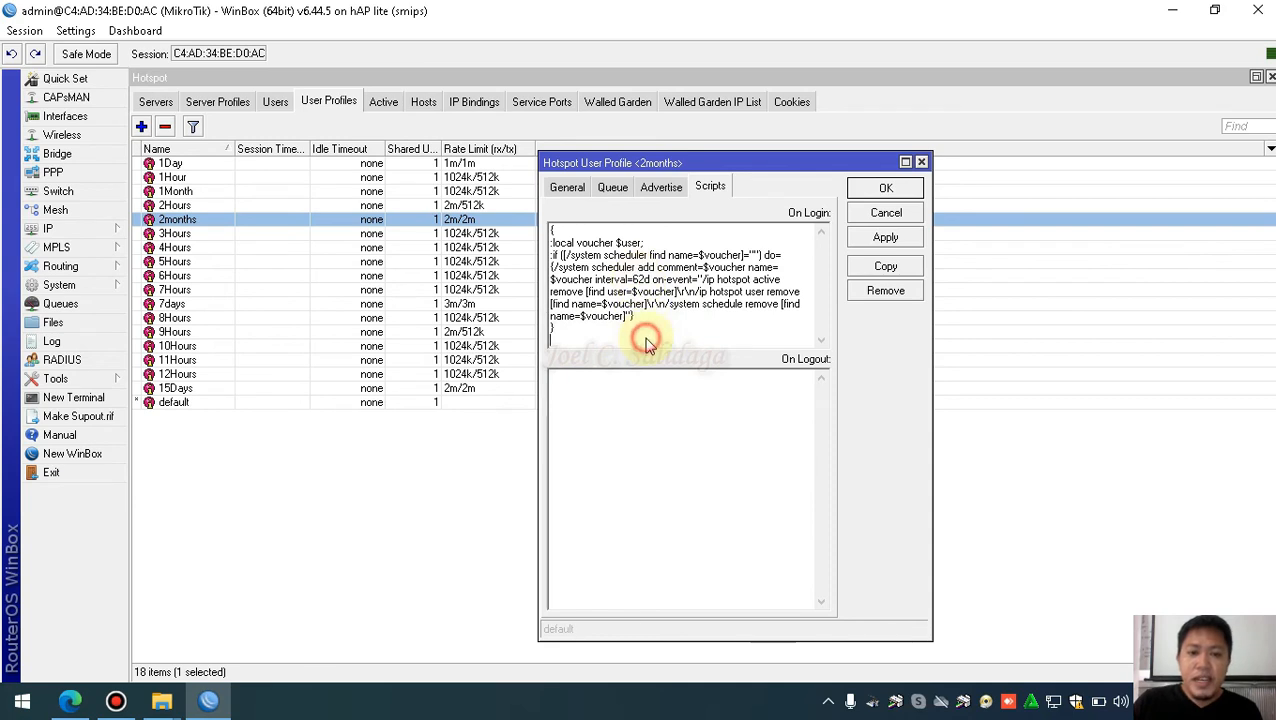
click(642, 279)
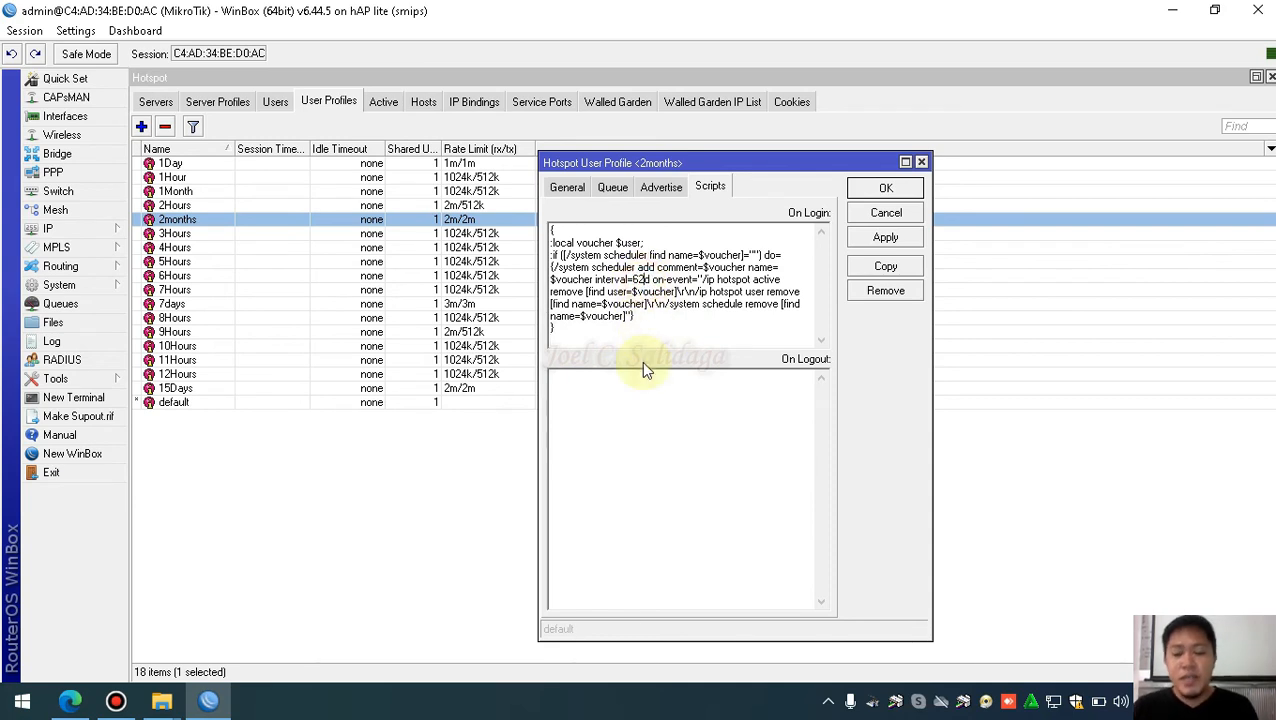
Change the On Login interval from 62d to 82d and apply it
key(BackSpace)
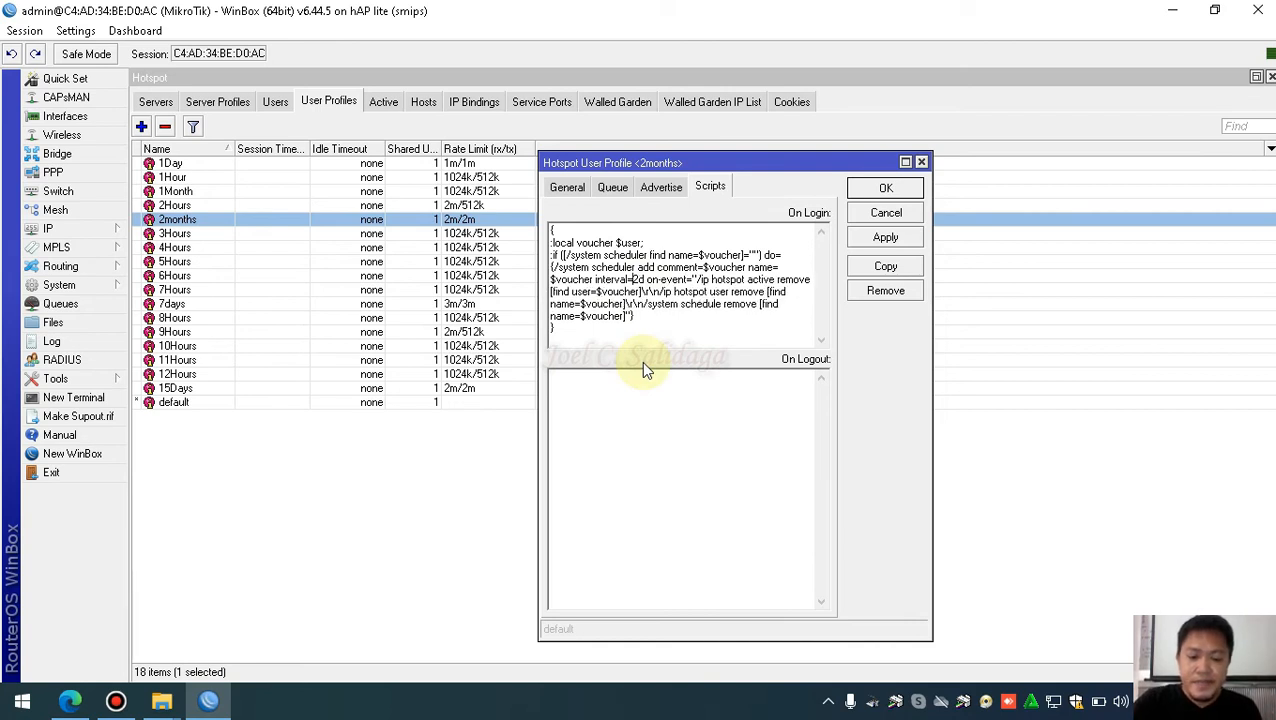
text(8)
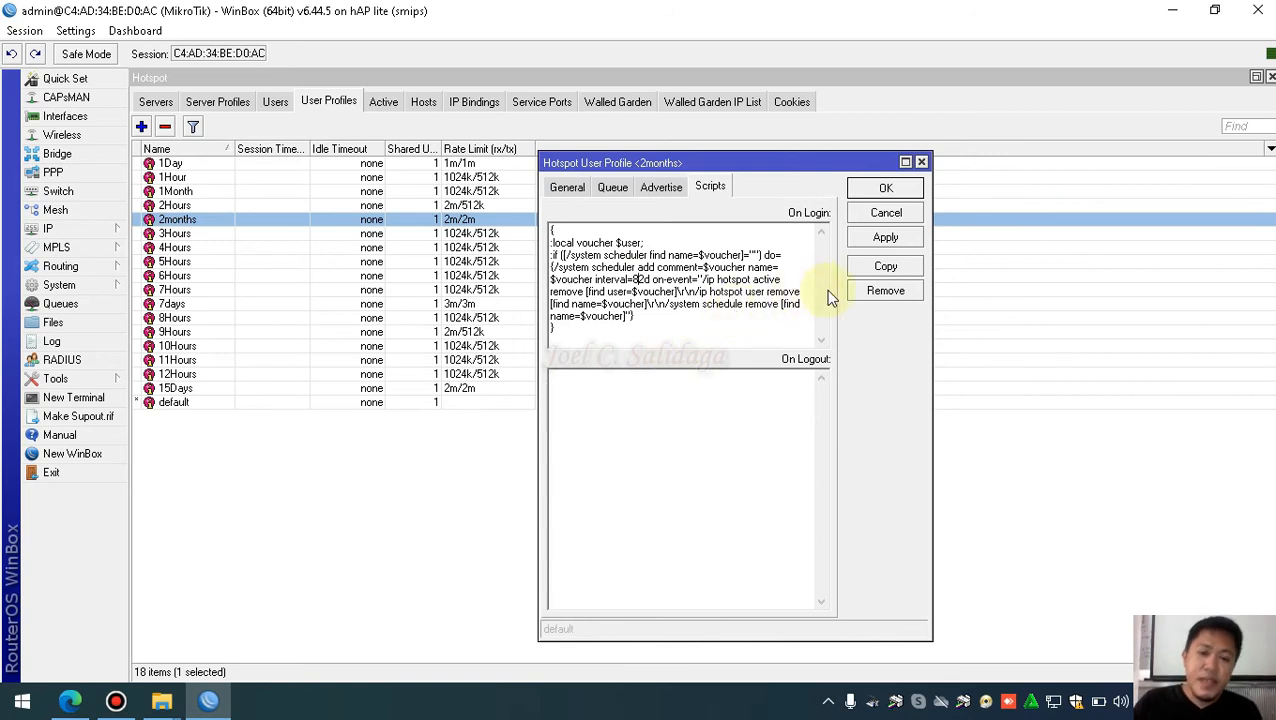
click(873, 243)
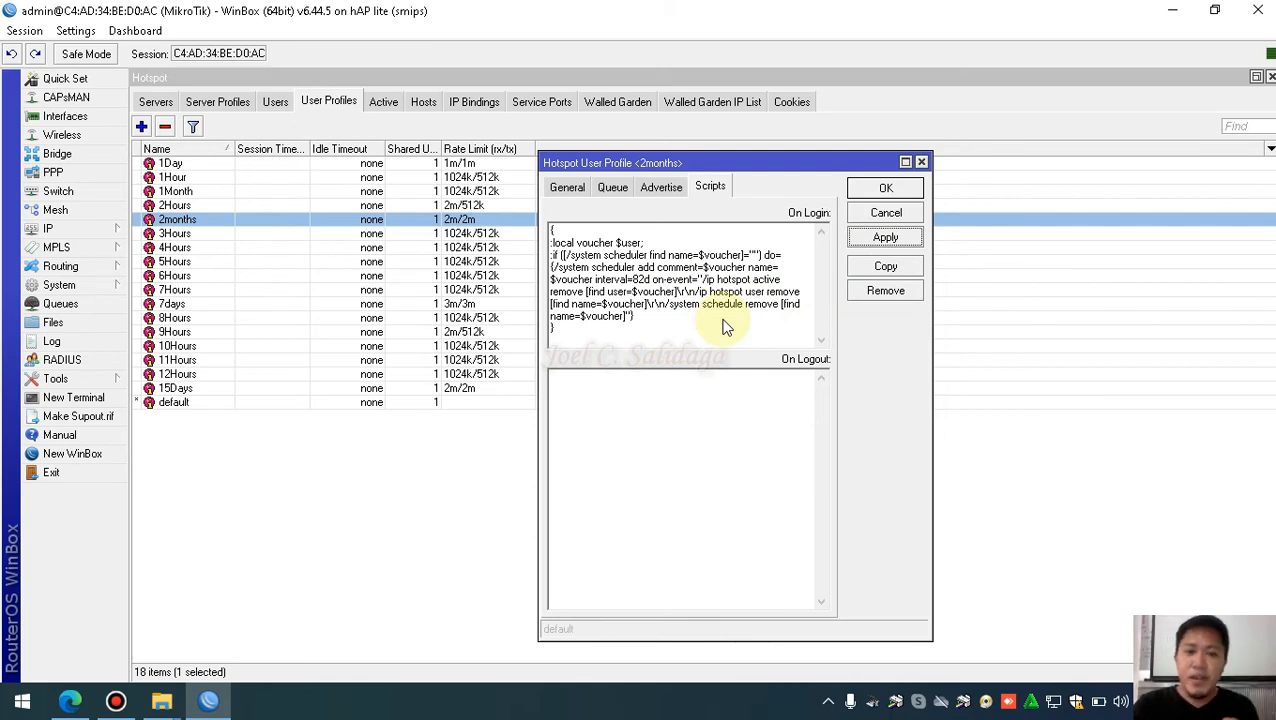
Recheck the 82d interval in the script, then save the 2months profile with OK
click(652, 282)
drag(652, 282, 635, 285)
click(645, 304)
click(651, 283)
double_click(648, 282)
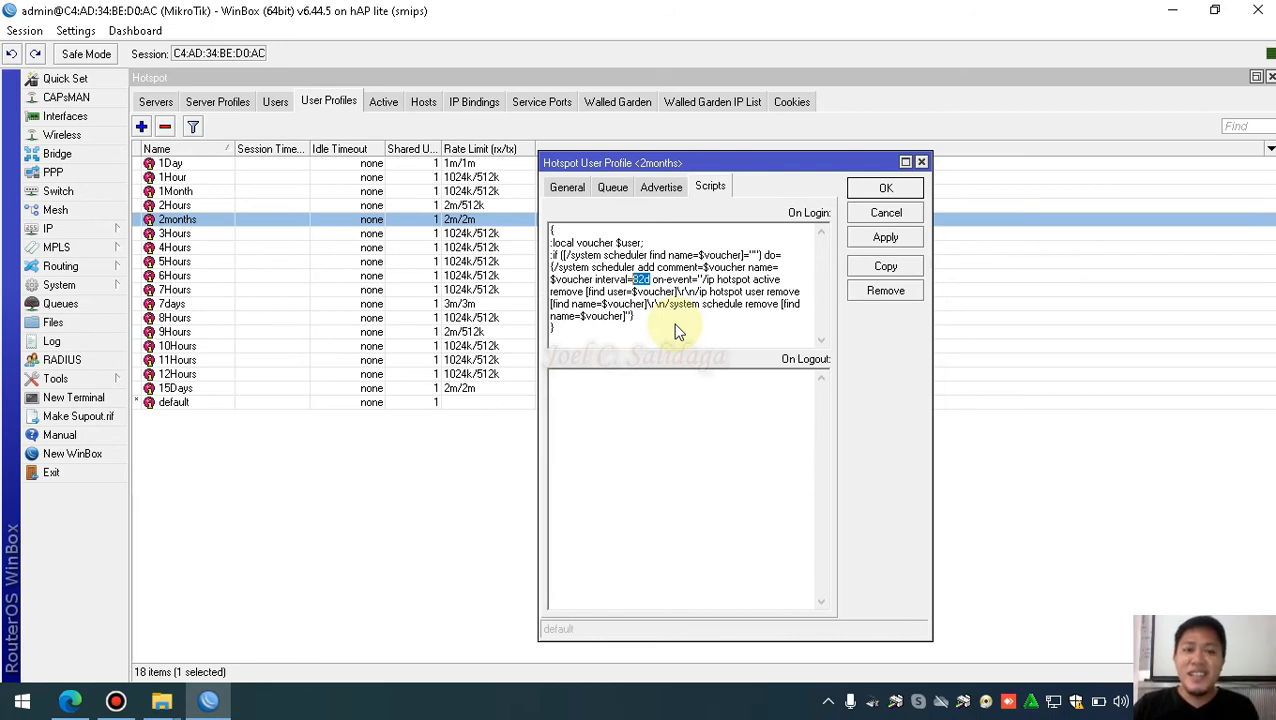
click(655, 294)
drag(652, 279, 632, 280)
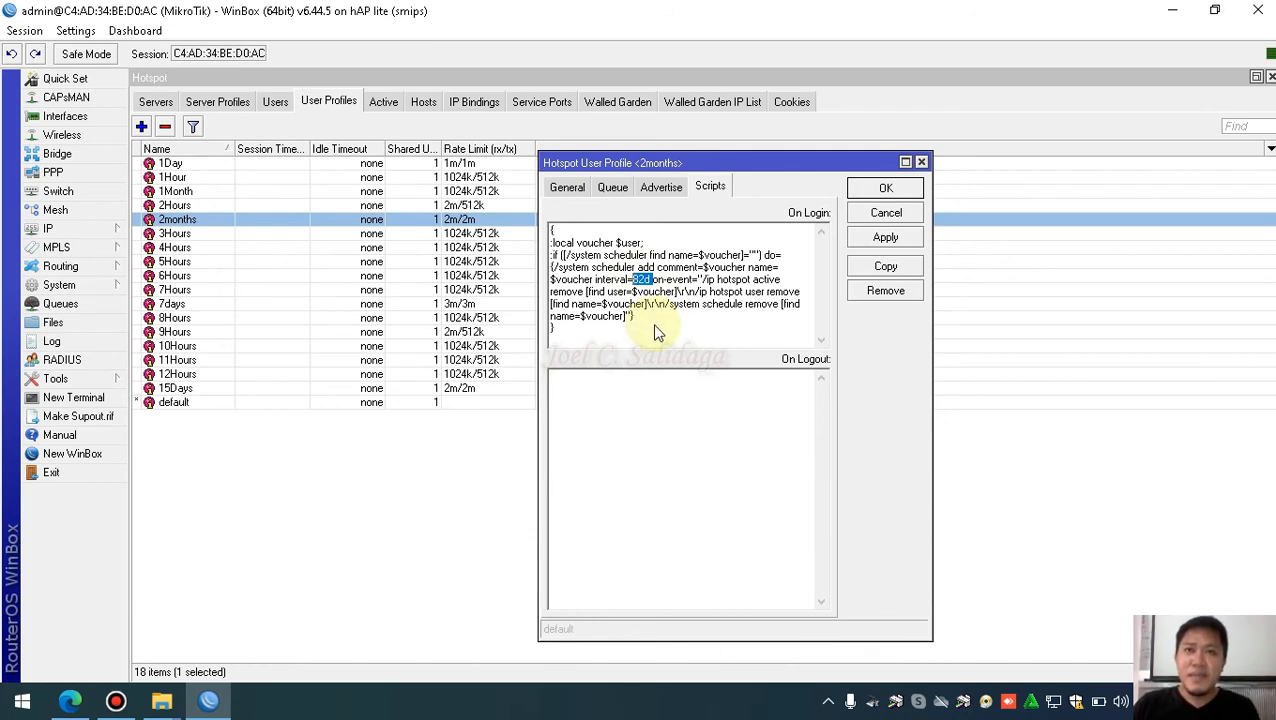
click(654, 321)
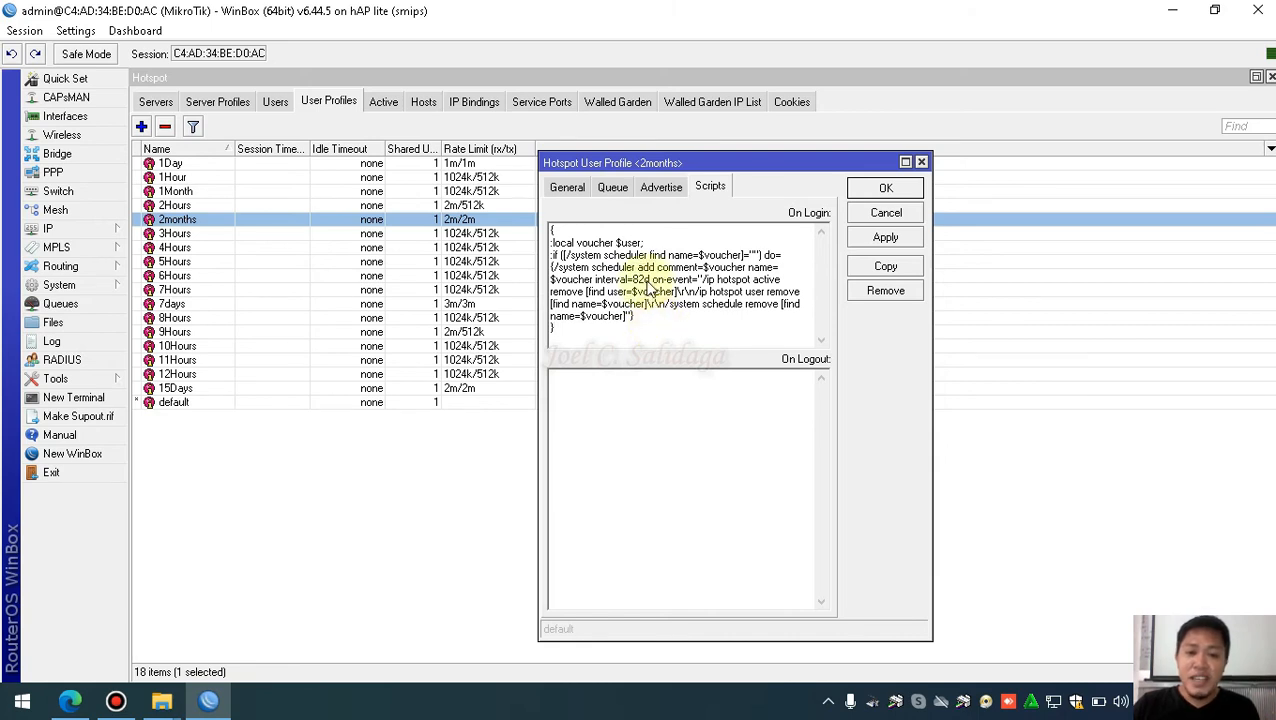
drag(652, 279, 641, 280)
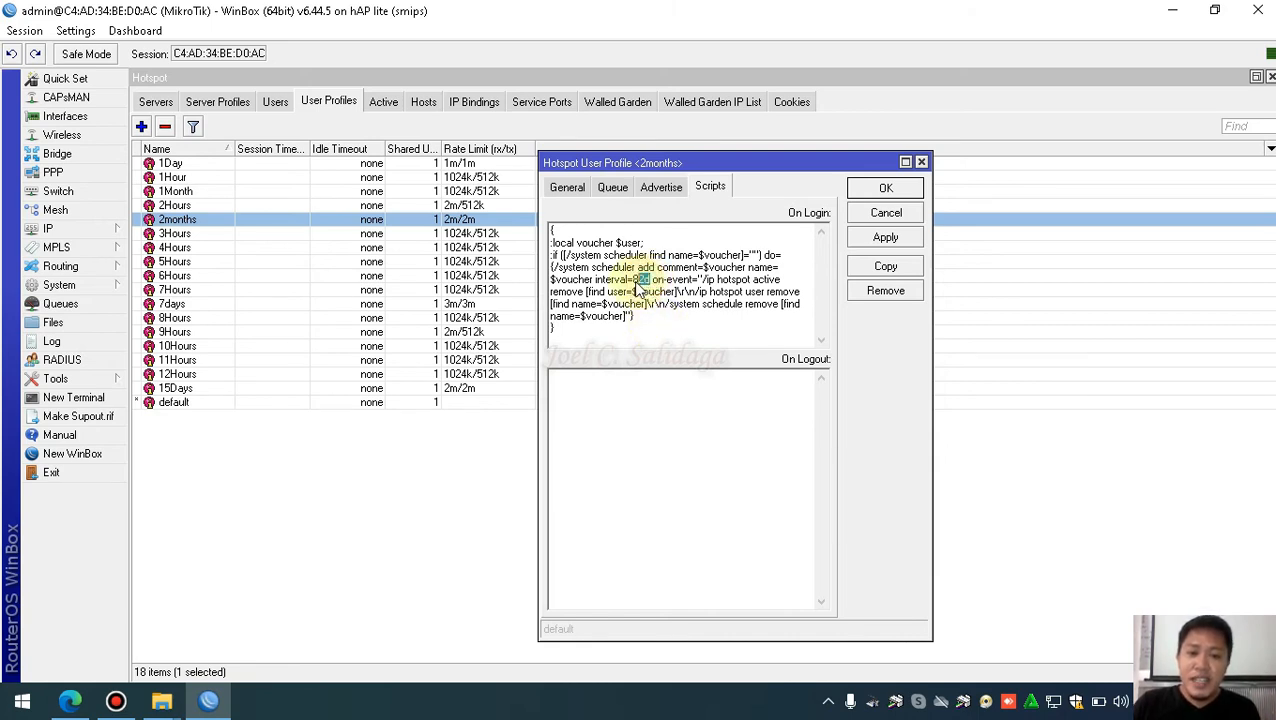
click(650, 336)
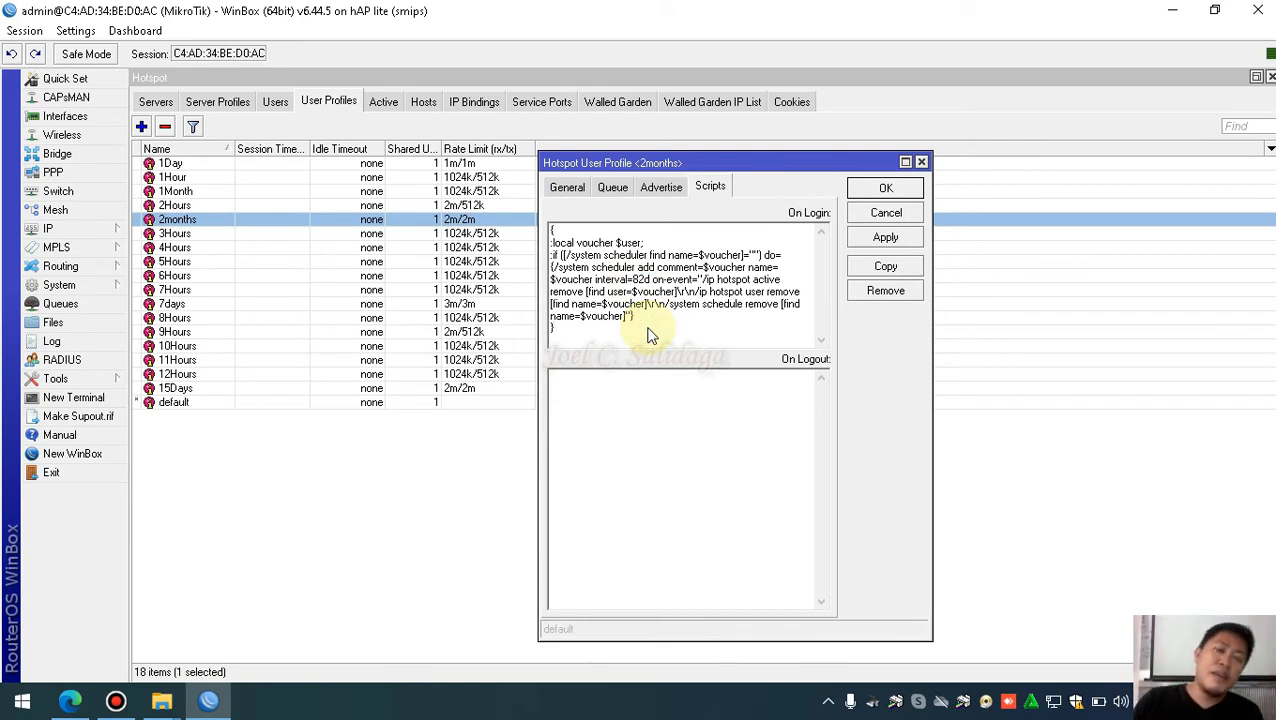
double_click(642, 280)
click(652, 331)
drag(594, 337, 546, 225)
click(625, 333)
double_click(641, 280)
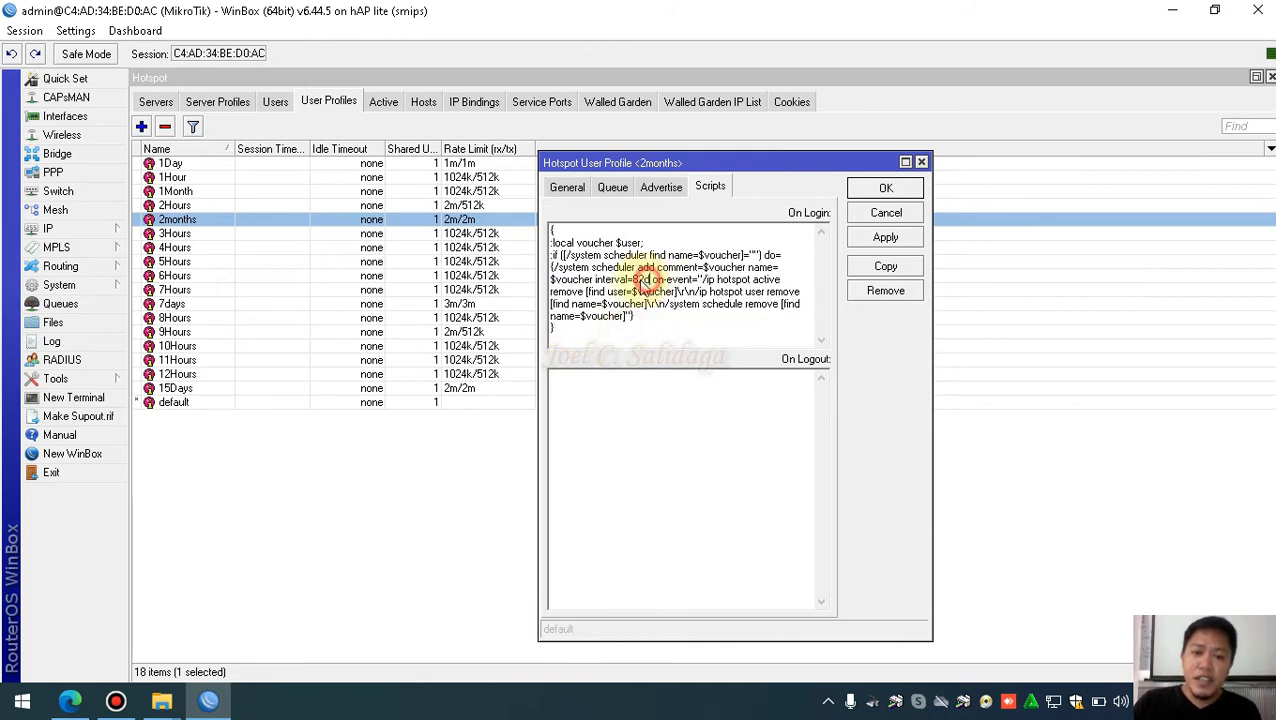
drag(561, 335, 550, 232)
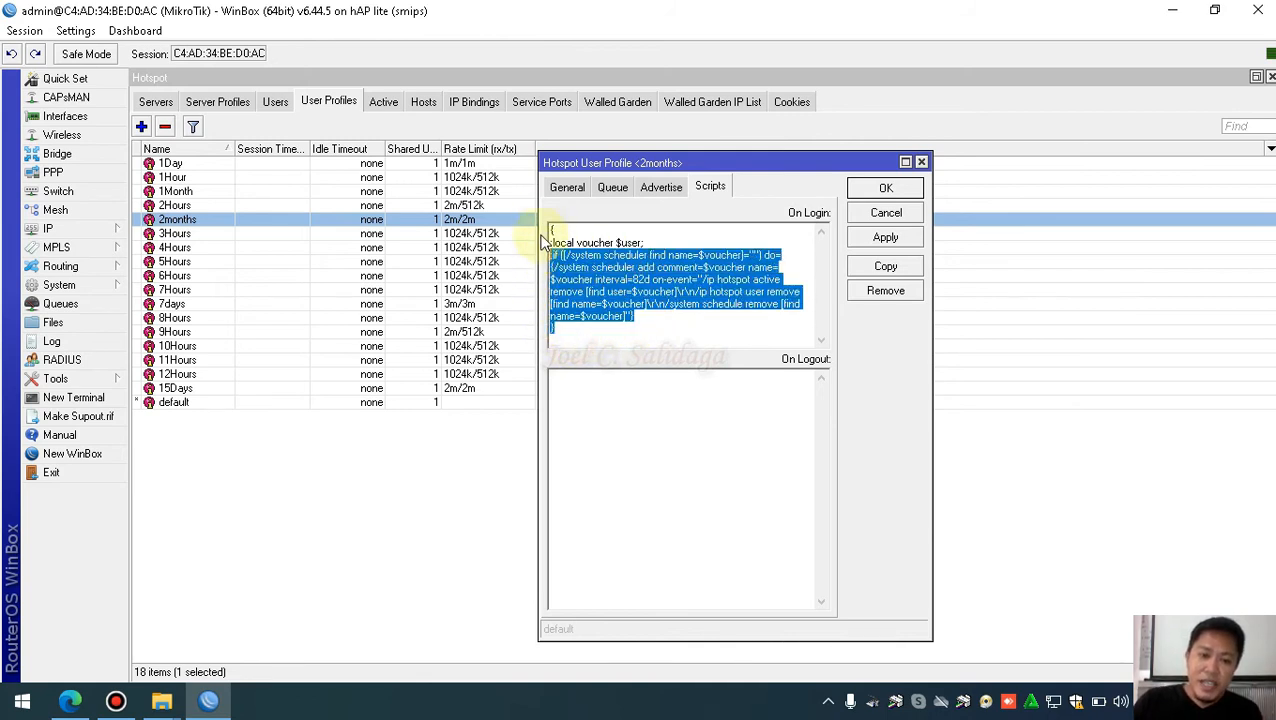
click(866, 190)
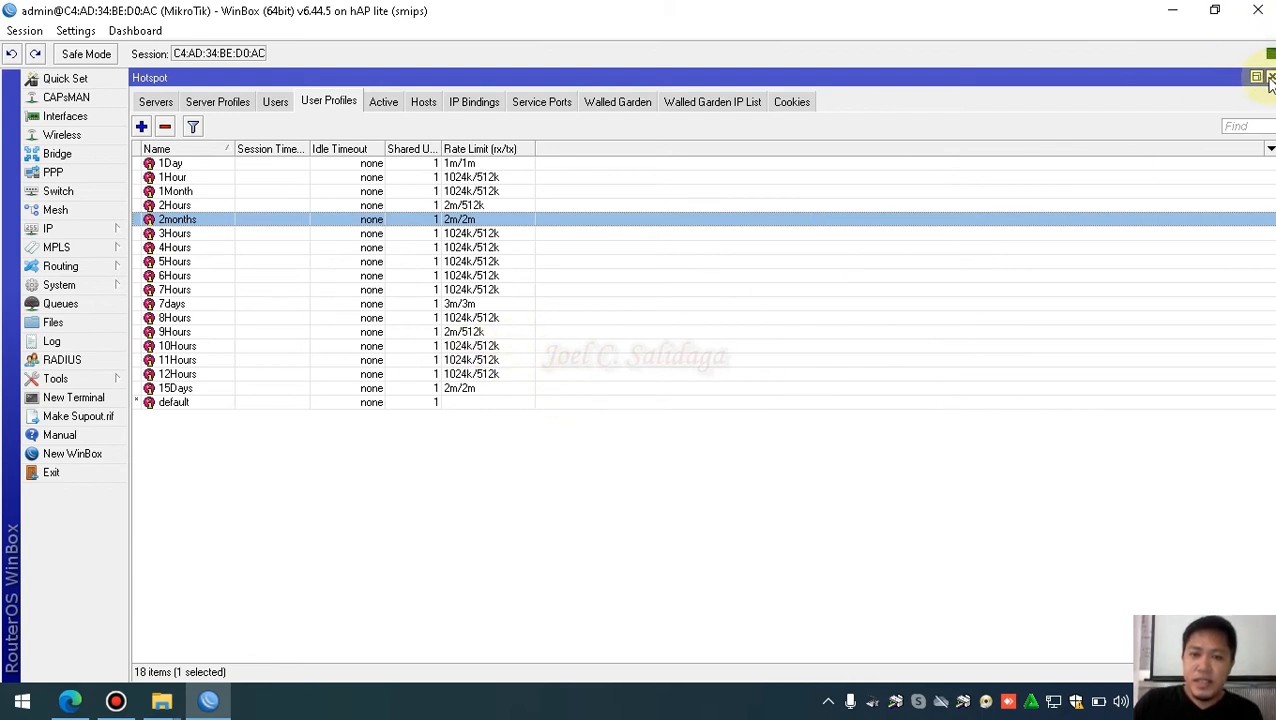
Minimize WinBox, refresh the desktop, and open the M-Tik 2020 folder
click(1173, 10)
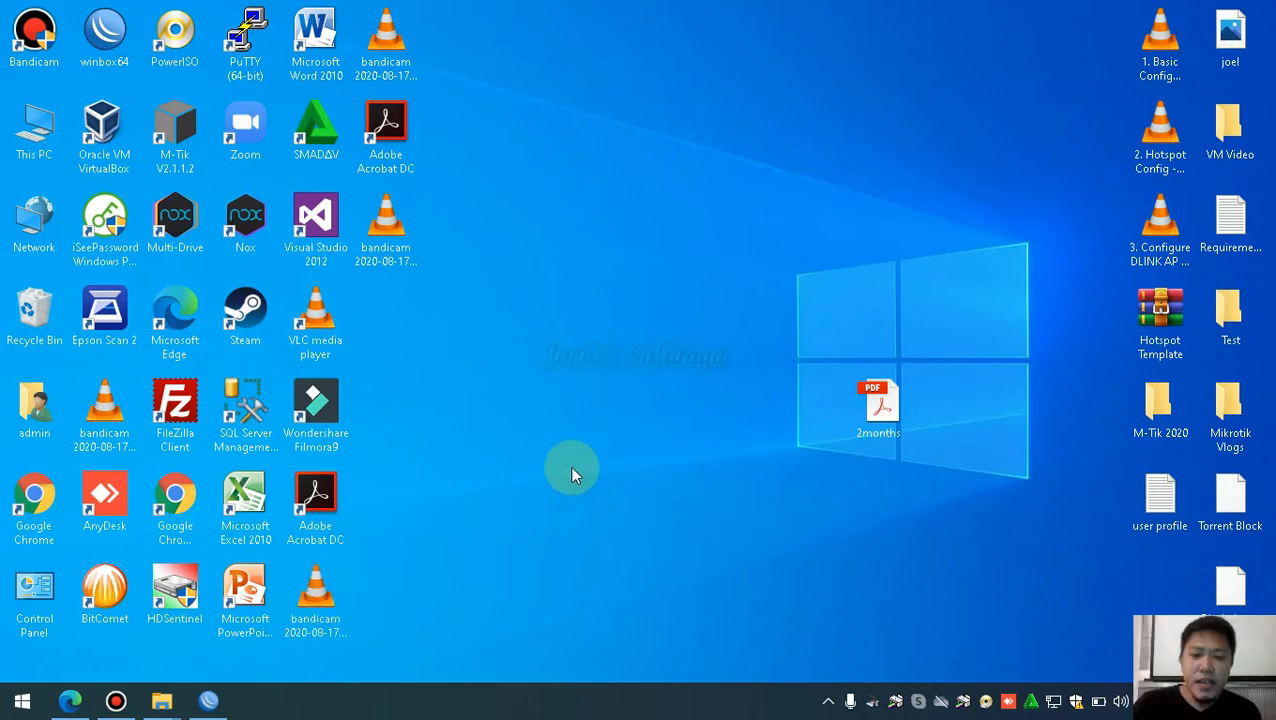
click(632, 412)
click(668, 469)
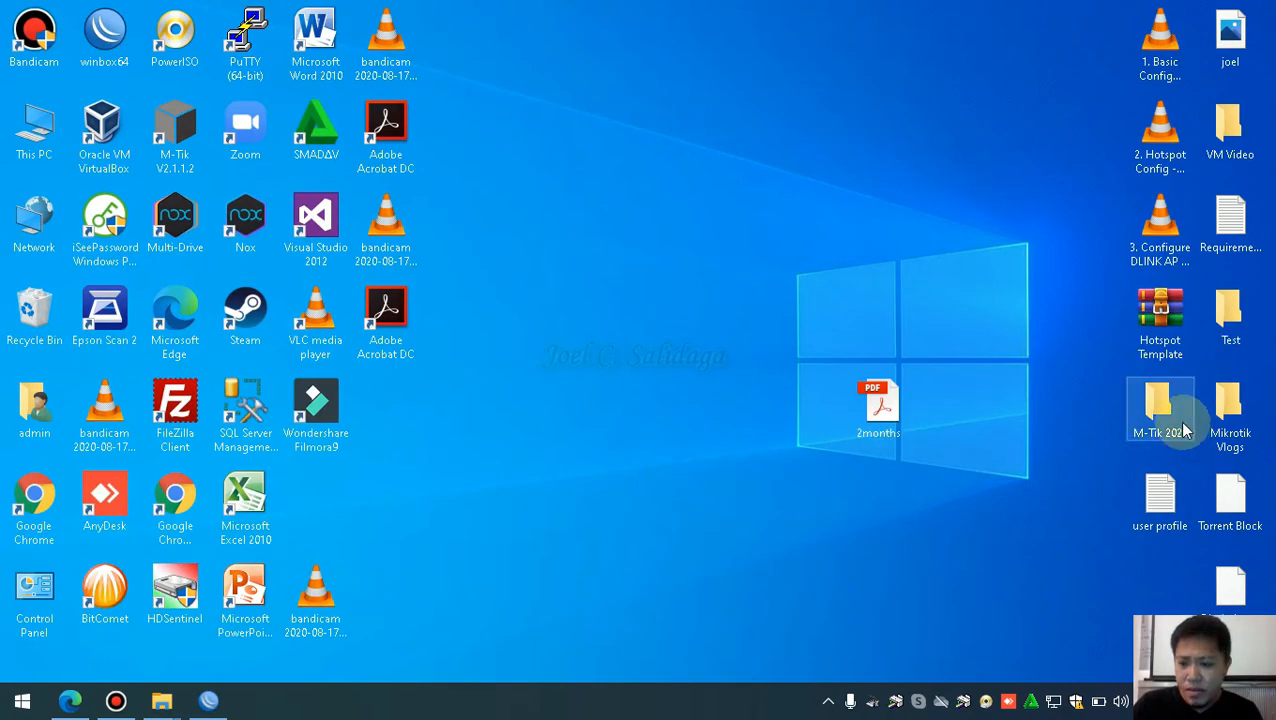
double_click(1180, 428)
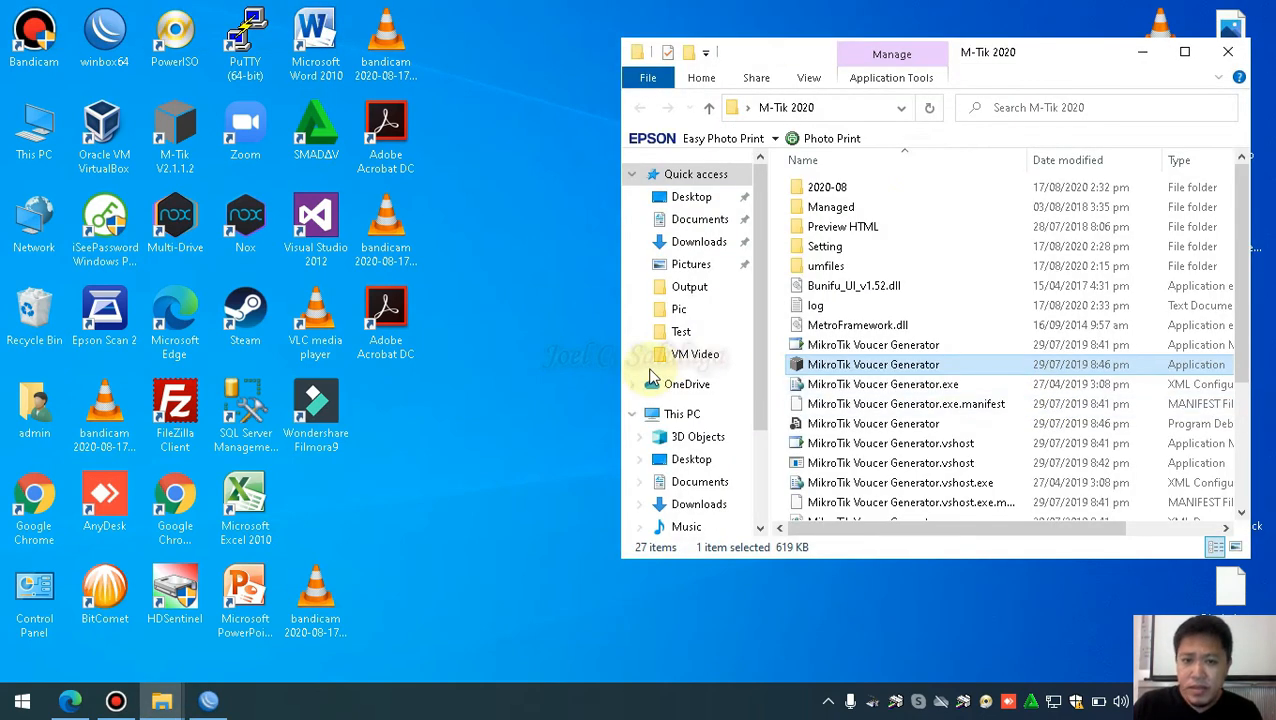
double_click(1088, 51)
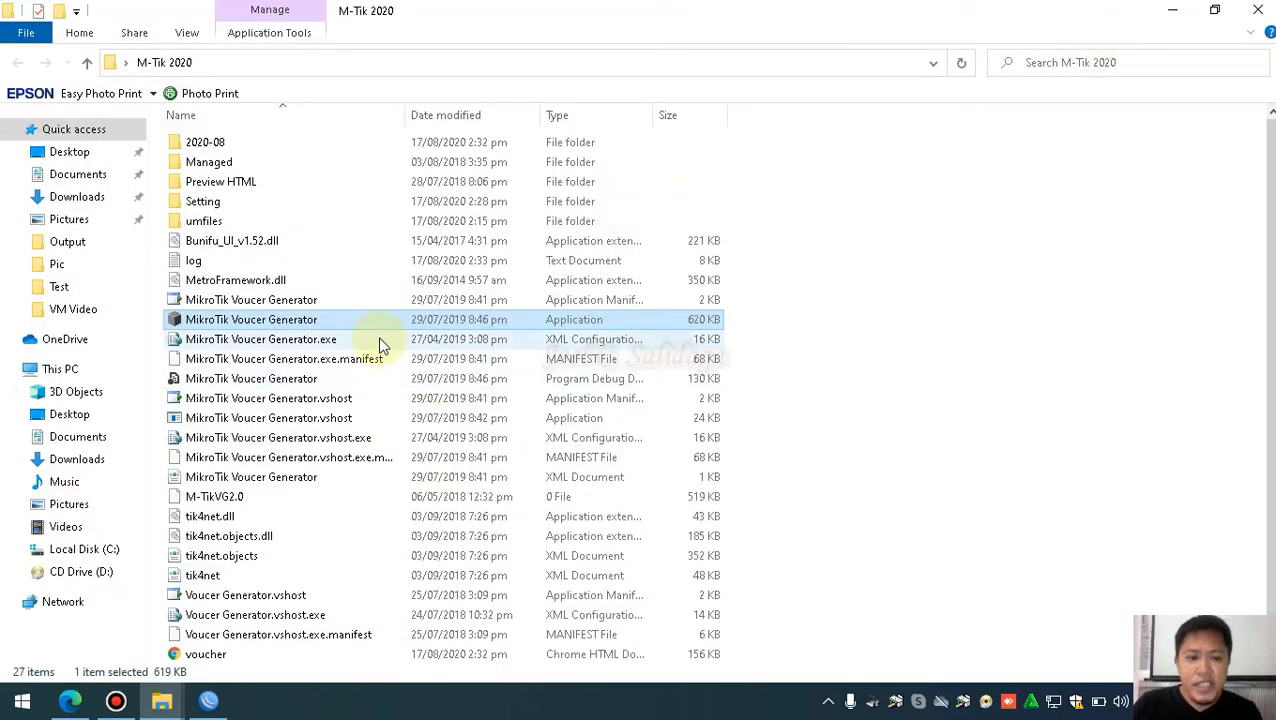
mouse_move(381, 323)
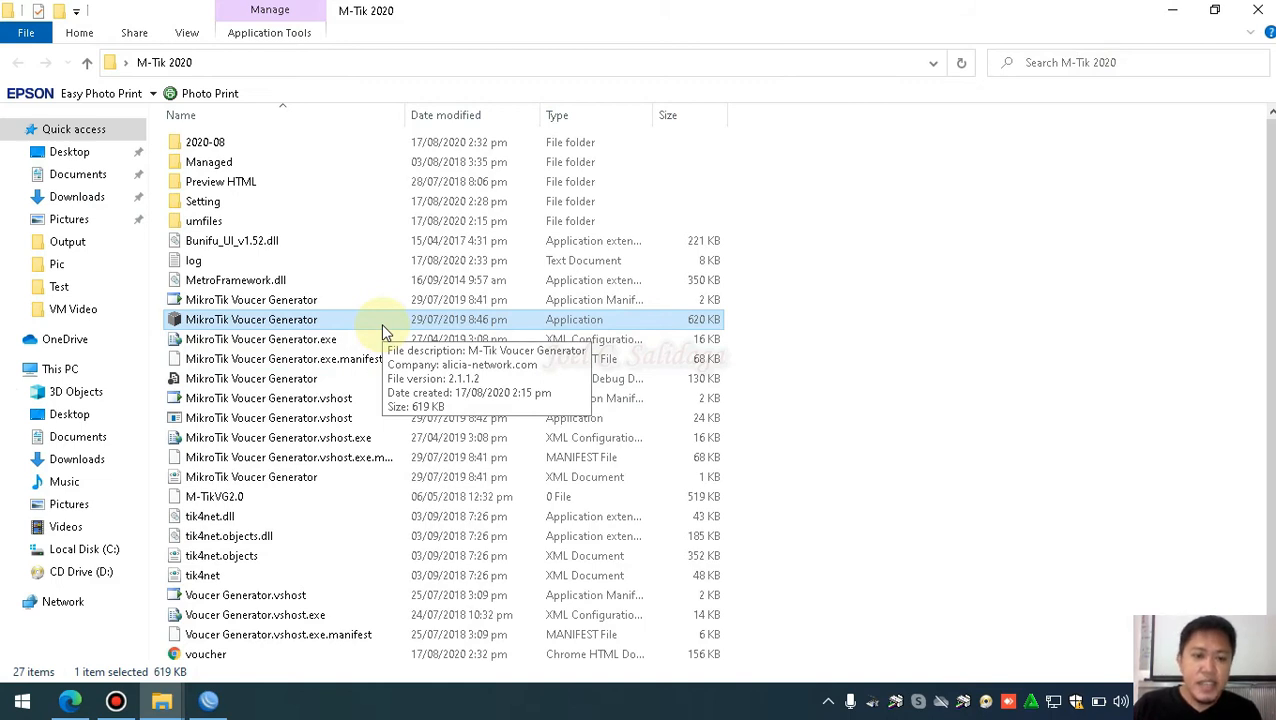
click(849, 367)
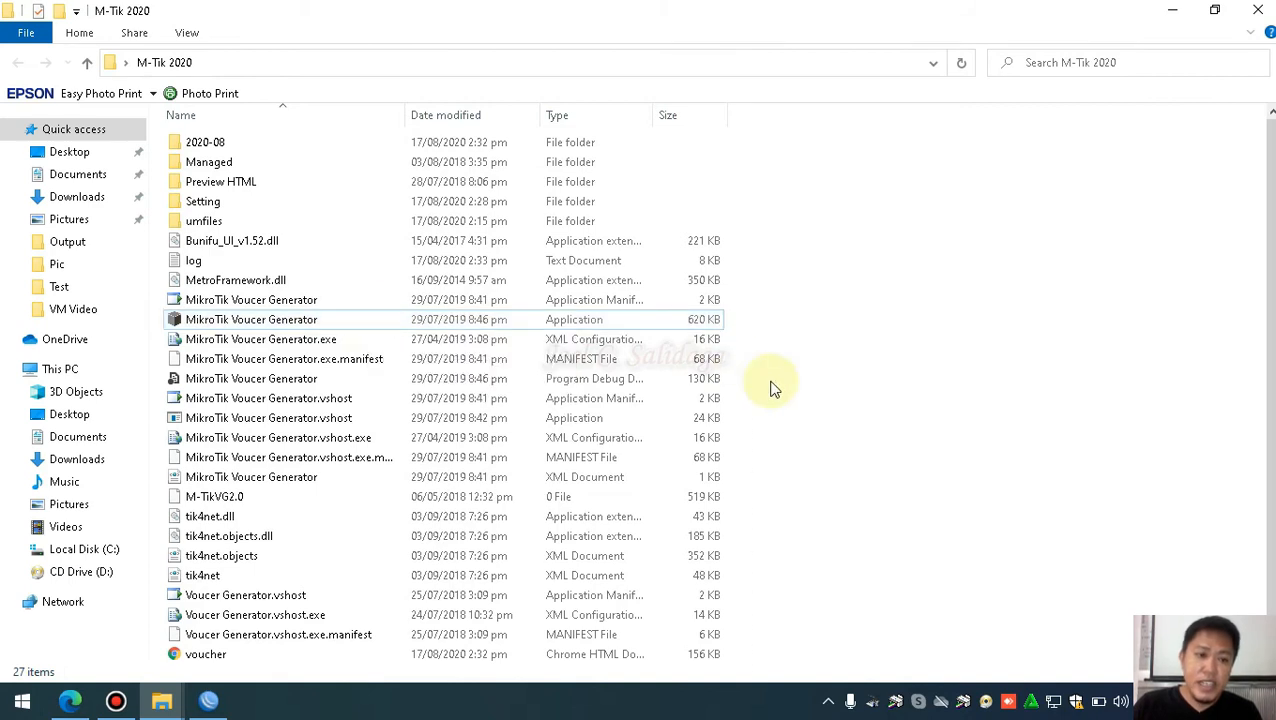
click(1257, 10)
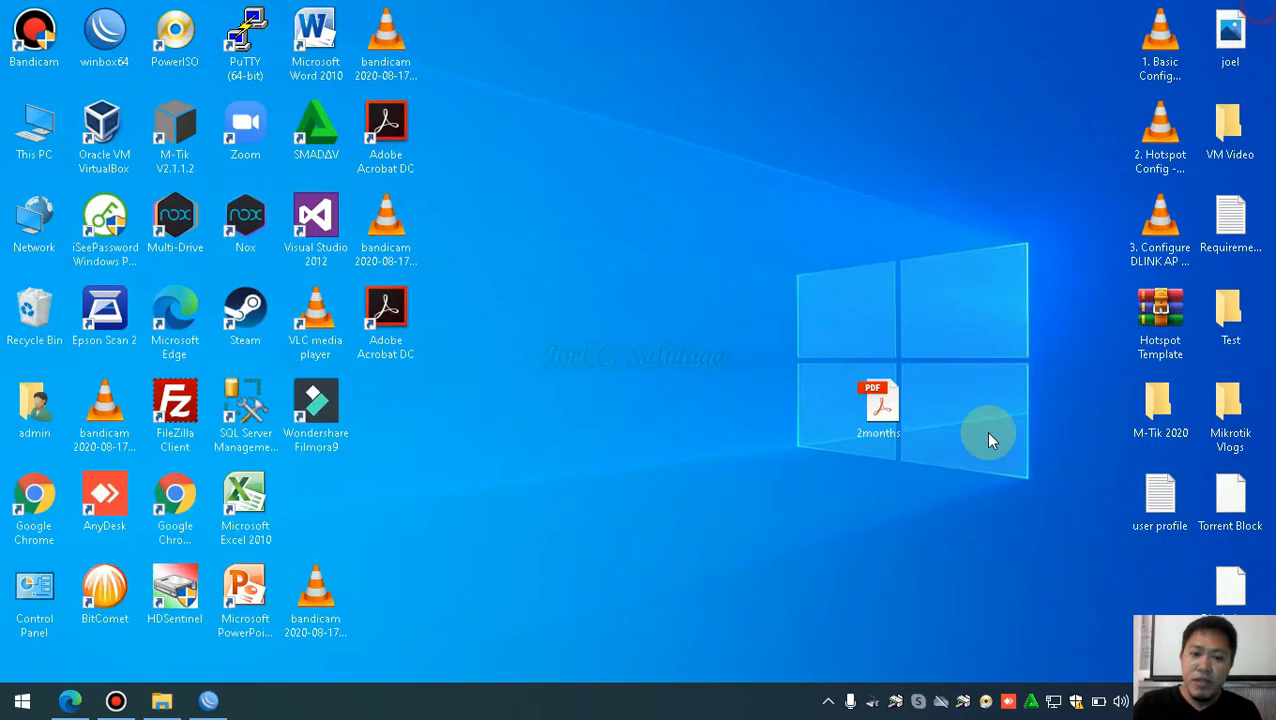
double_click(1131, 430)
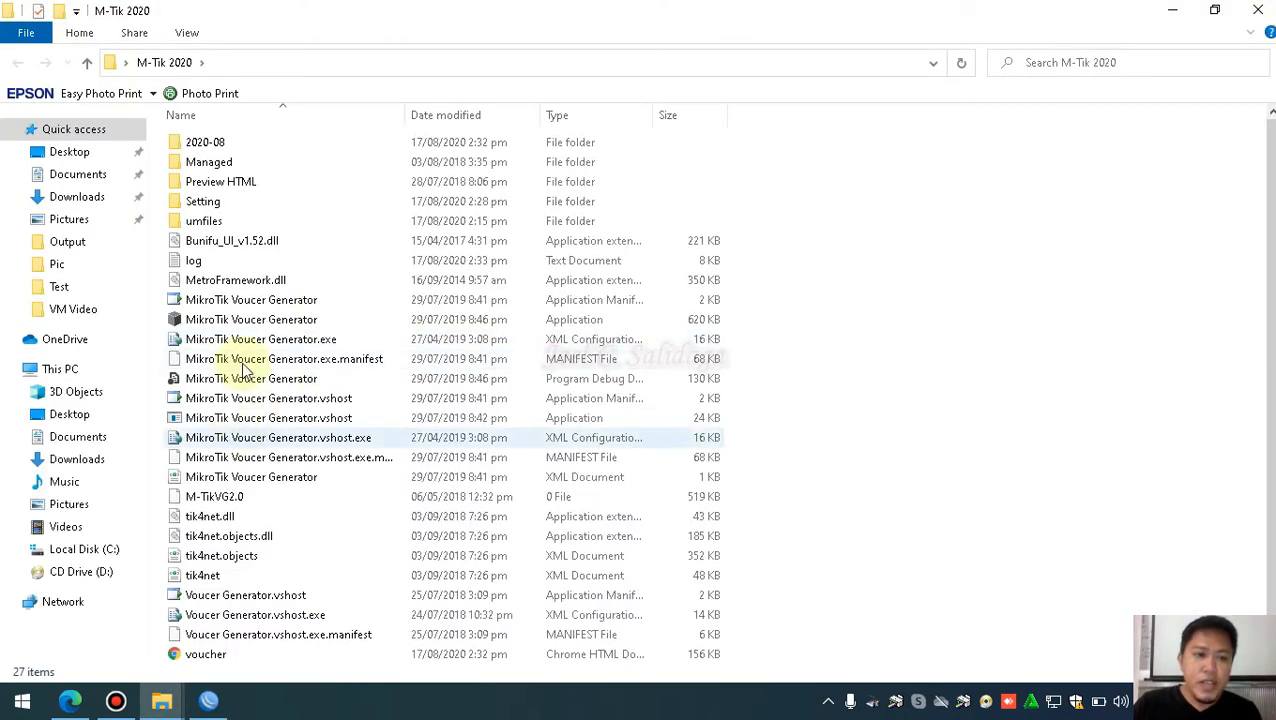
Open the 2020-08 folder and widen the Name column to show full file names
click(222, 150)
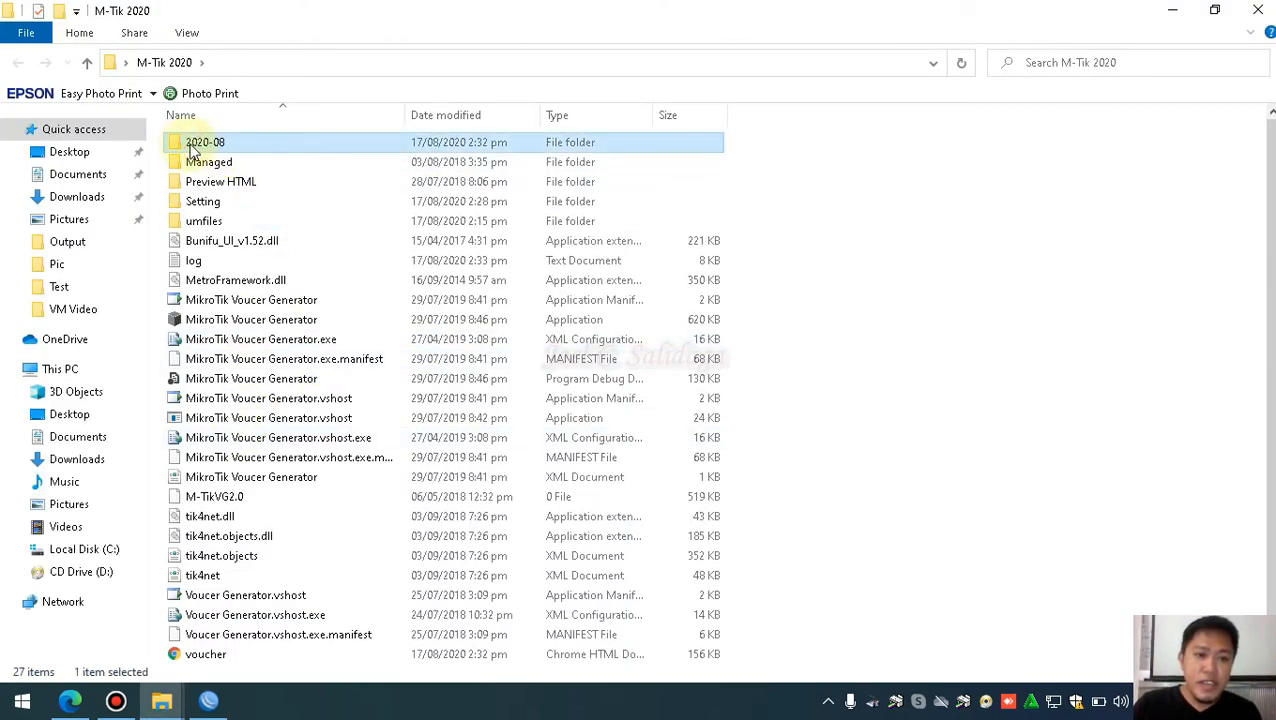
click(220, 146)
click(283, 145)
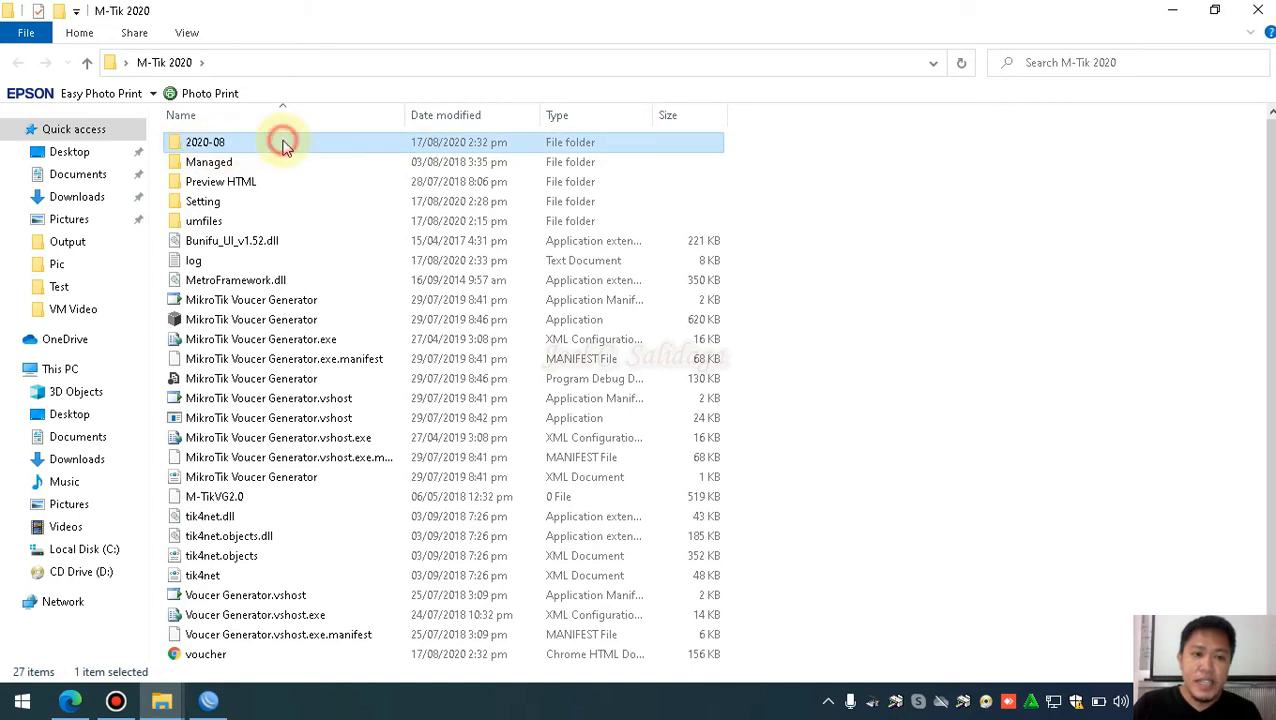
double_click(283, 145)
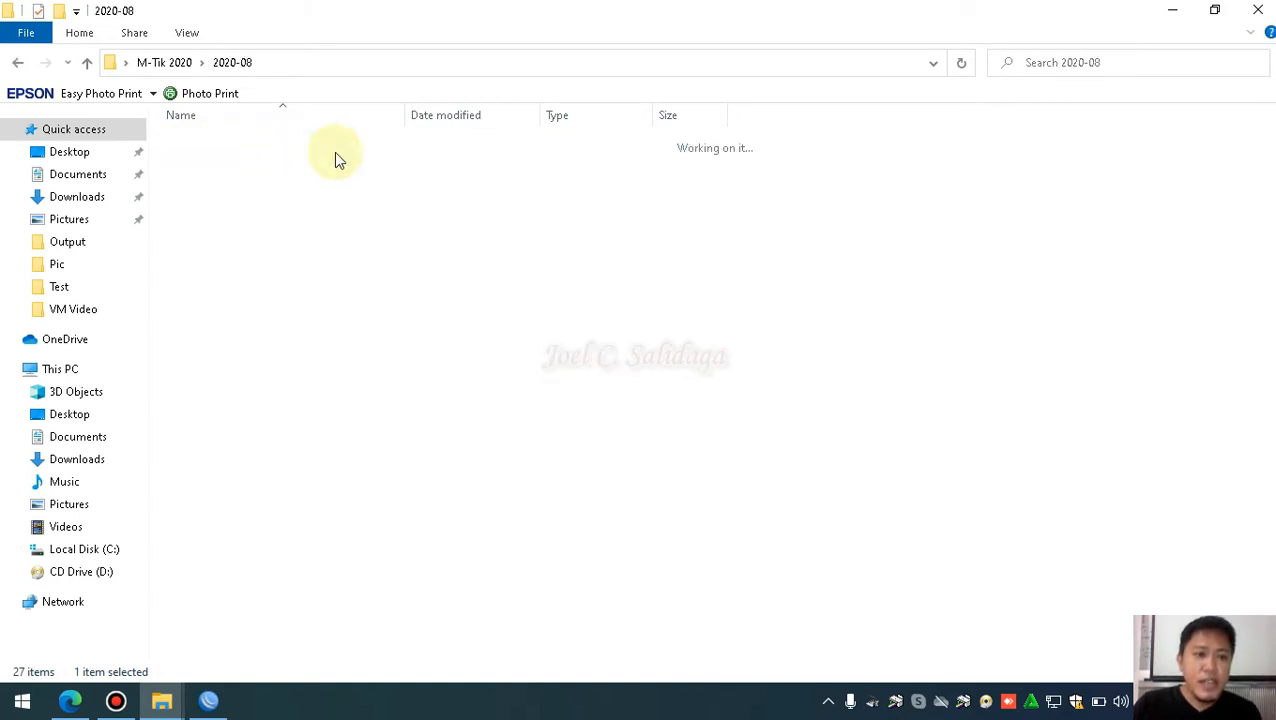
click(350, 183)
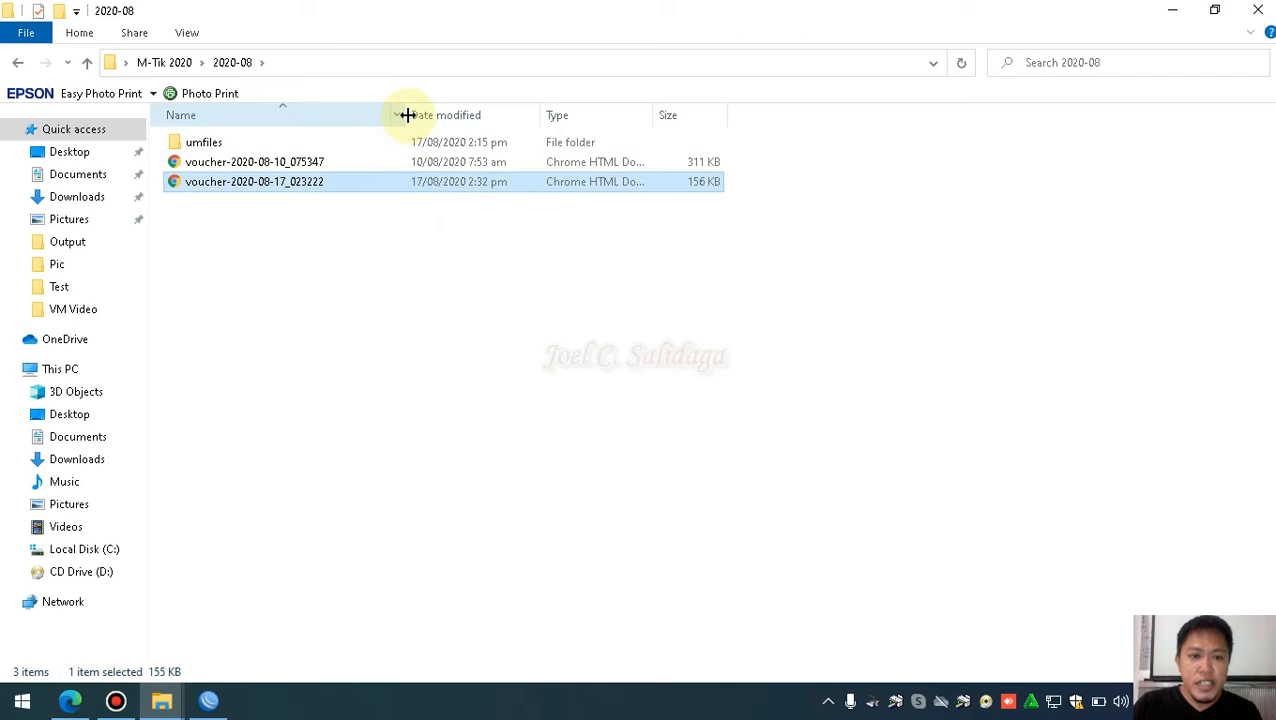
drag(407, 115, 420, 116)
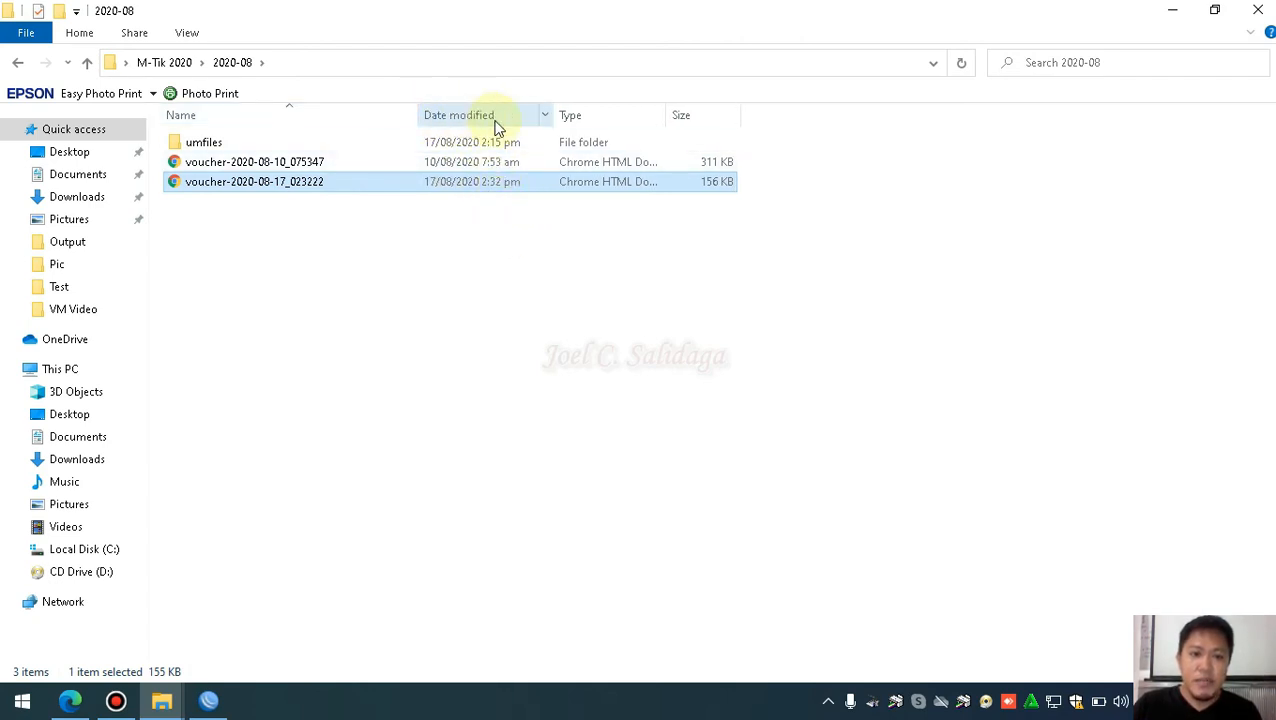
Compare the two voucher files and open voucher-2020-08-17_023222 in Chrome
click(490, 162)
click(492, 180)
click(490, 162)
click(493, 184)
click(492, 164)
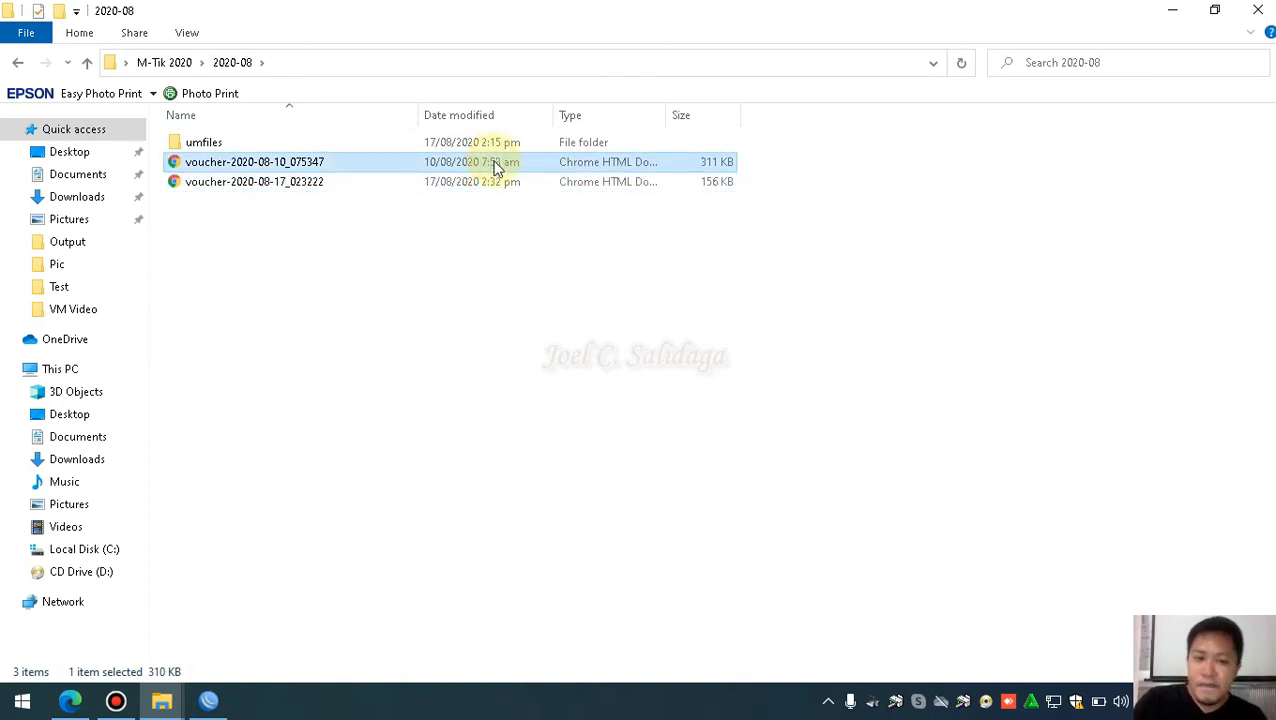
click(496, 182)
click(494, 164)
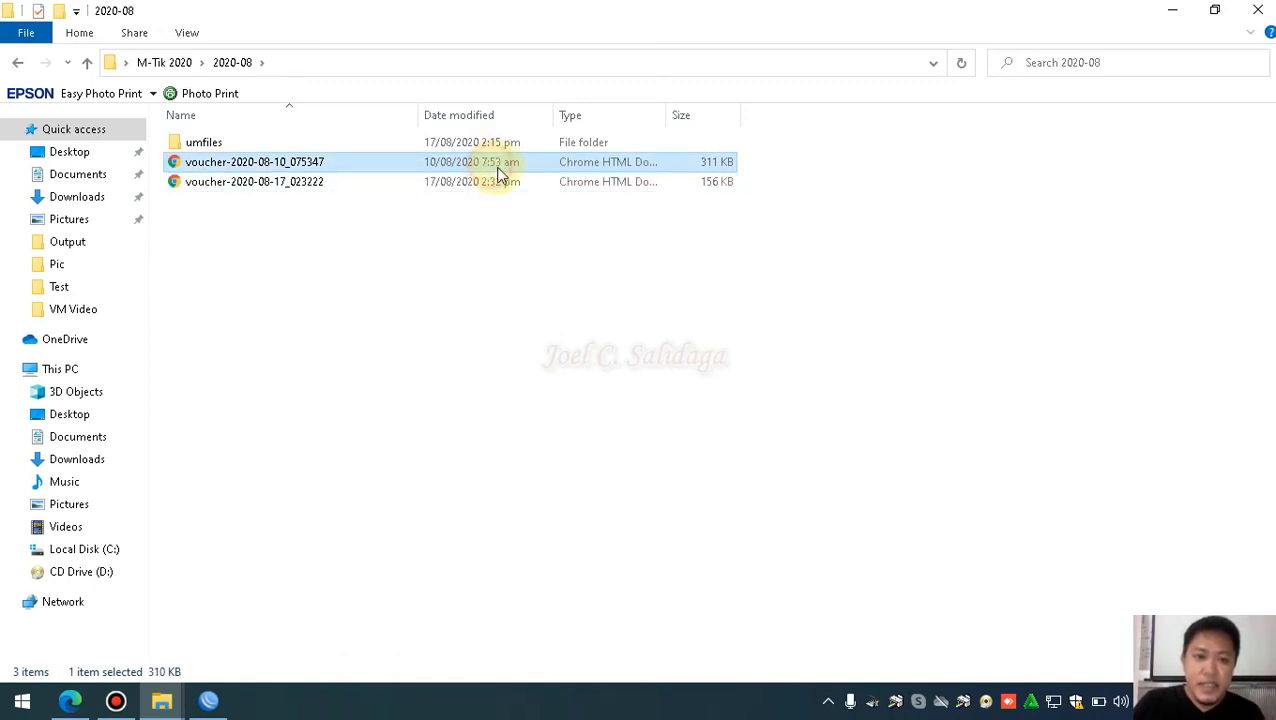
click(464, 182)
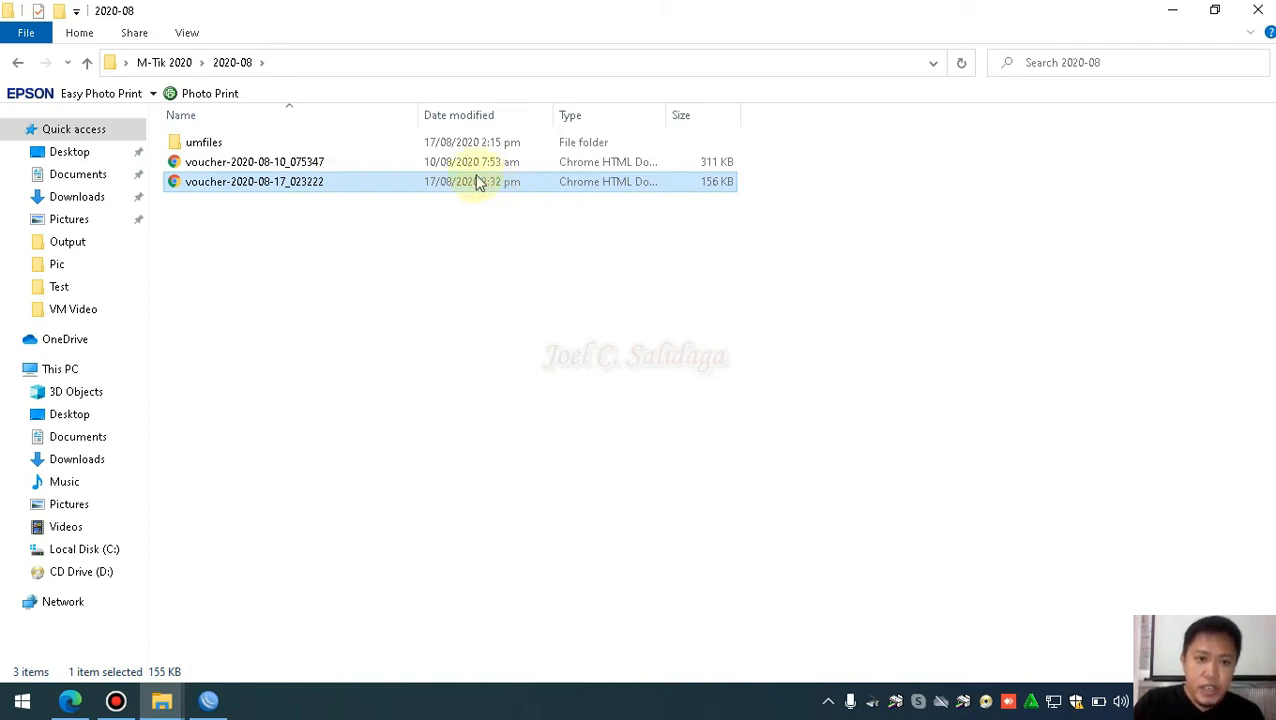
click(473, 162)
click(478, 187)
double_click(477, 185)
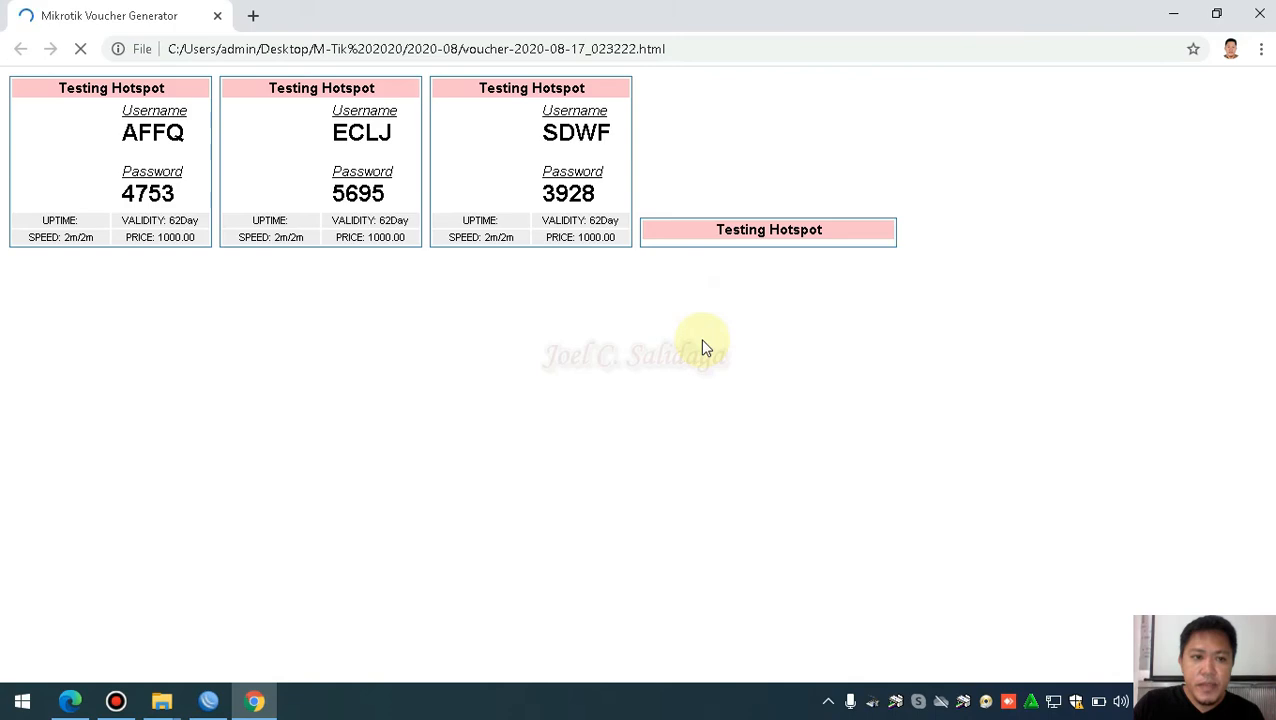
Scroll through the 62Day, 2m/2m, 1000.00 voucher cards and highlight the first and last usernames
scroll(661, 356, down, 7)
scroll(801, 357, up, 7)
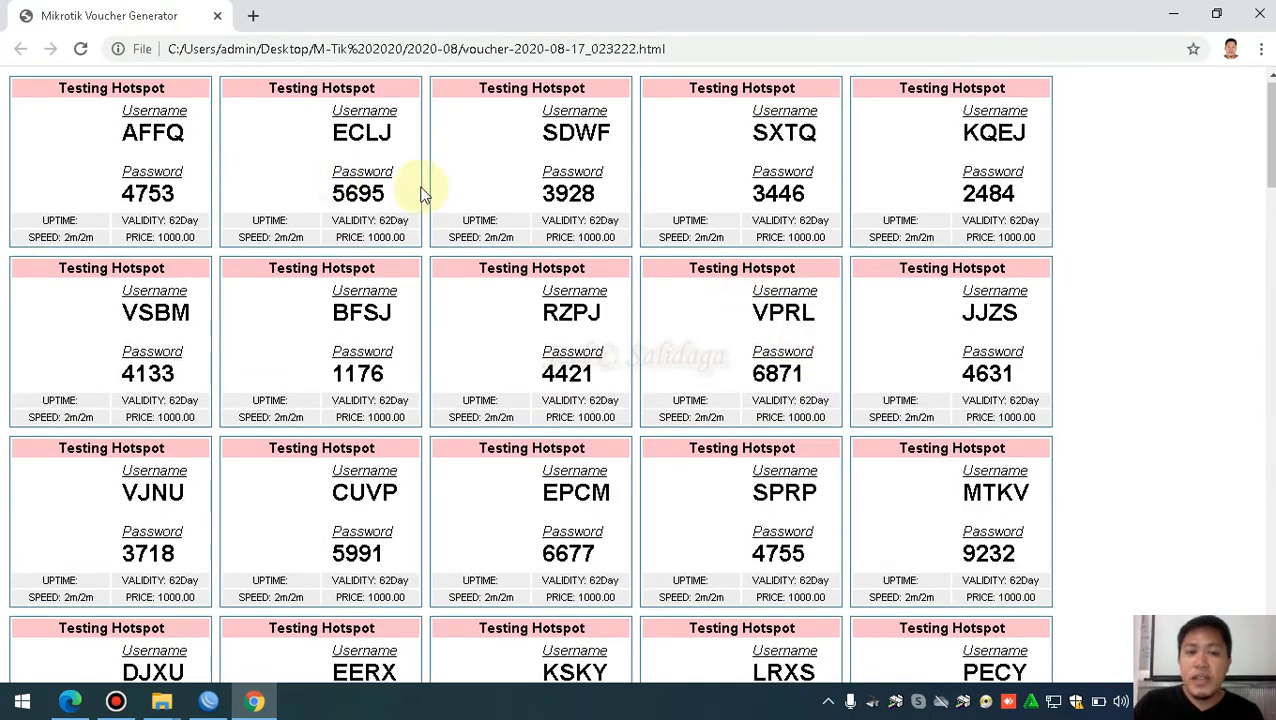
scroll(262, 285, down, 15)
scroll(266, 276, down, 15)
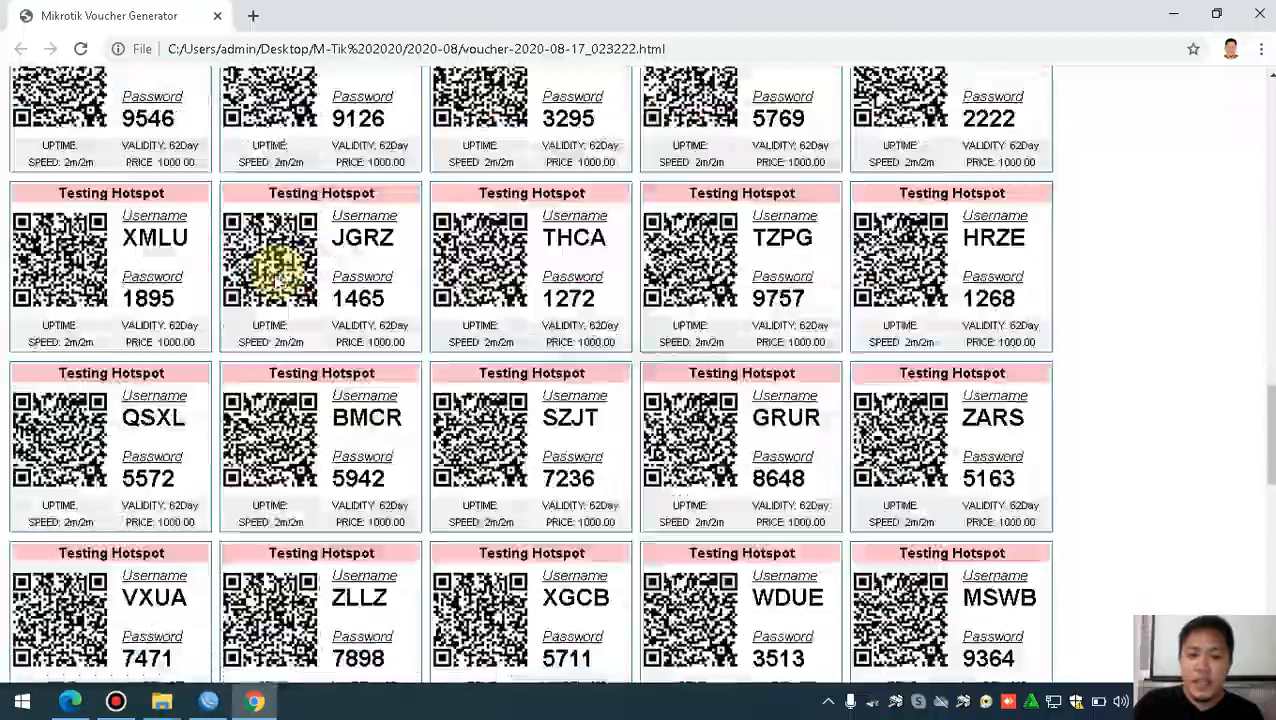
scroll(419, 285, up, 6)
scroll(425, 282, up, 15)
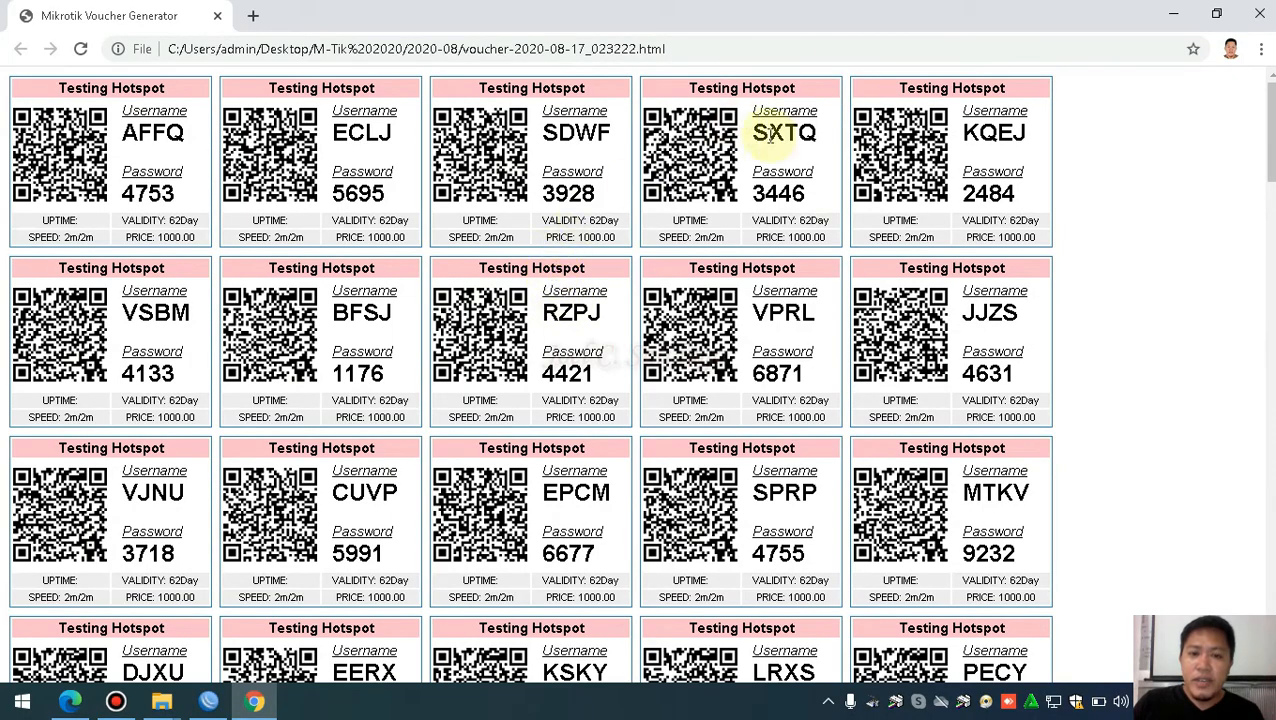
scroll(527, 228, down, 20)
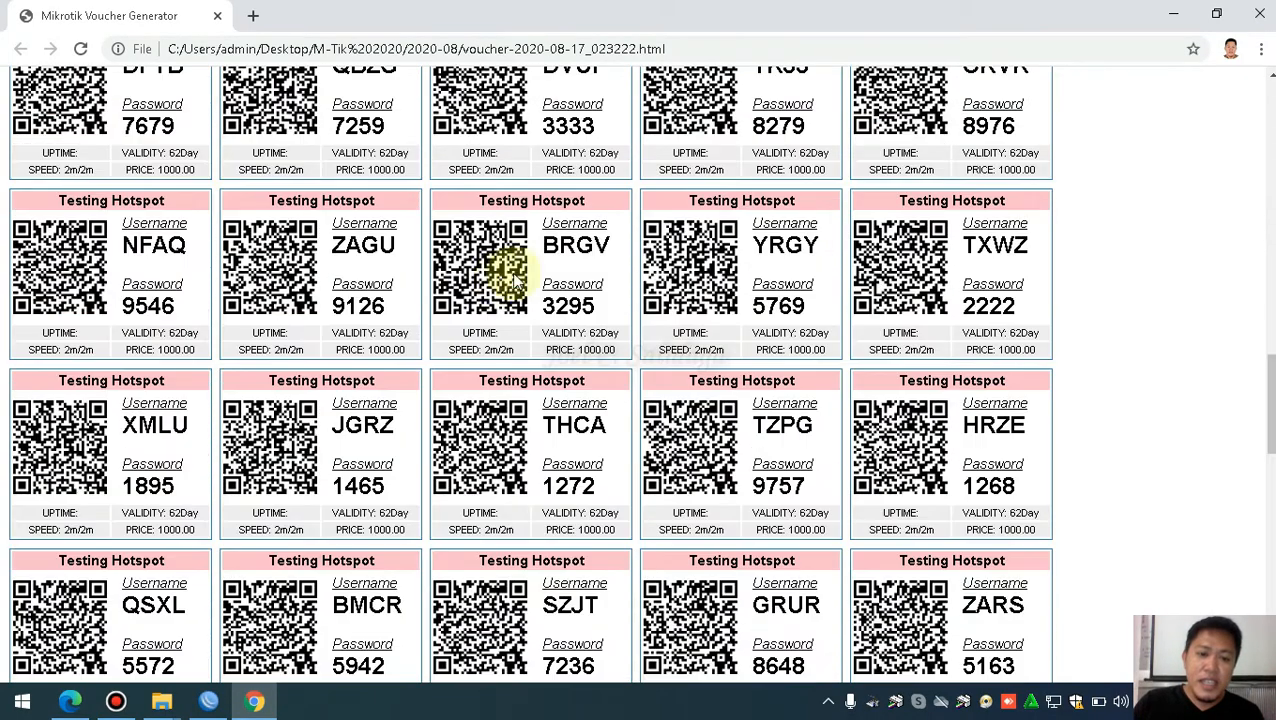
scroll(514, 293, down, 2)
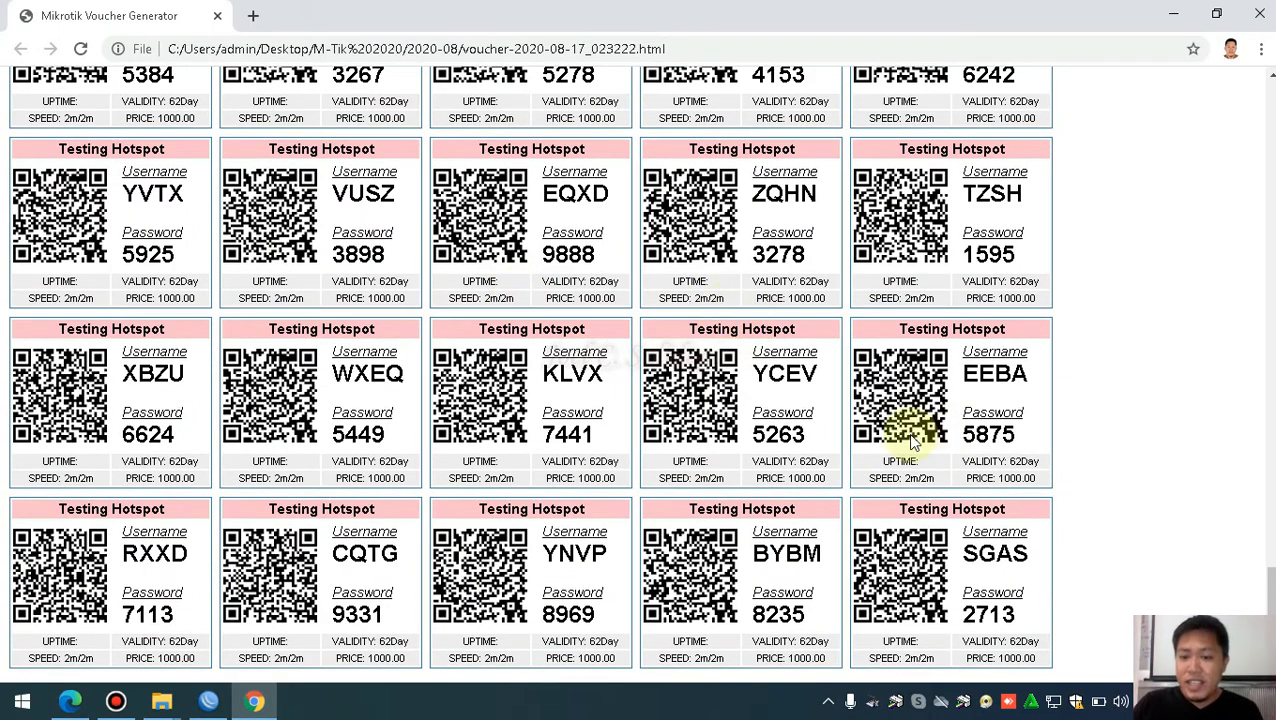
scroll(845, 440, up, 5)
scroll(849, 433, down, 5)
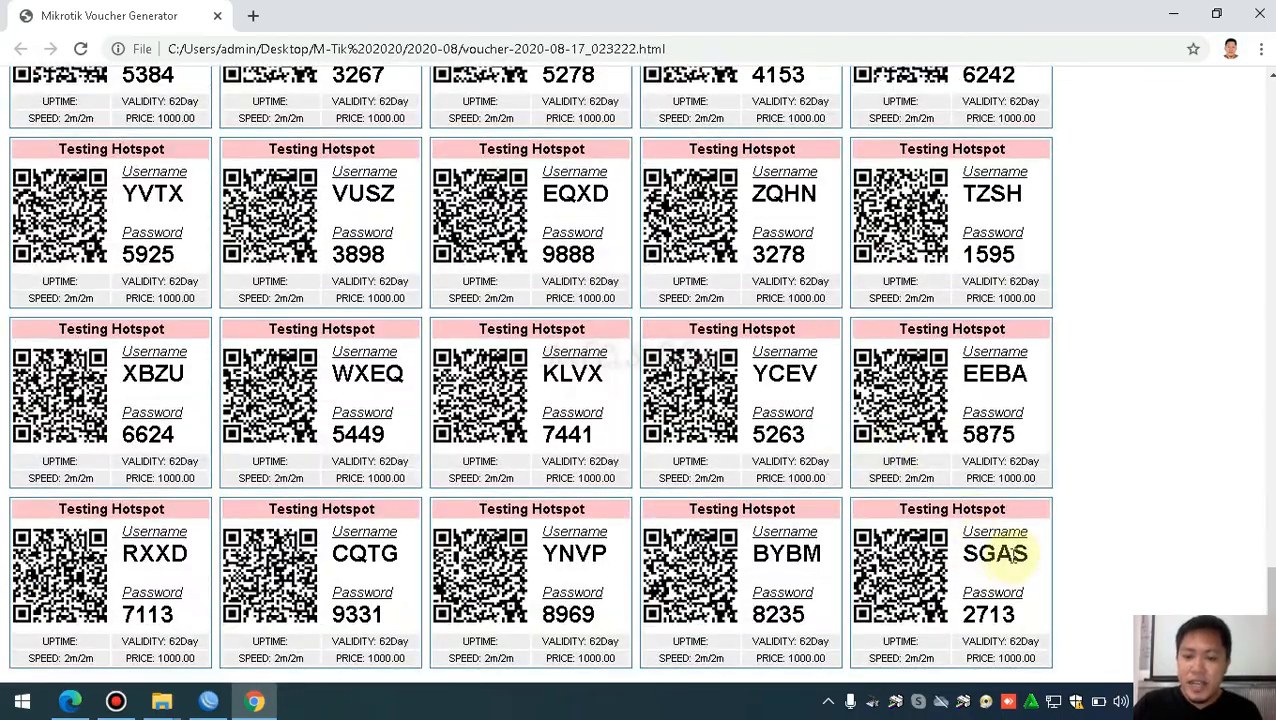
scroll(980, 560, up, 20)
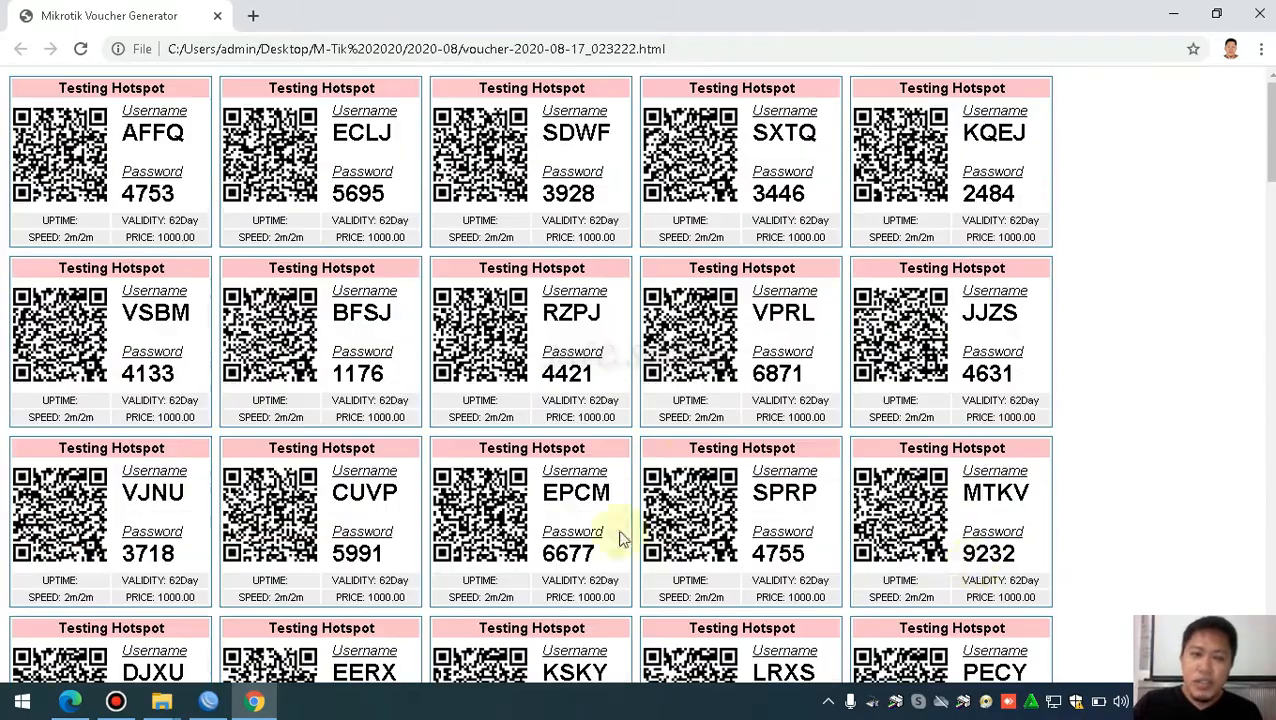
drag(190, 135, 118, 143)
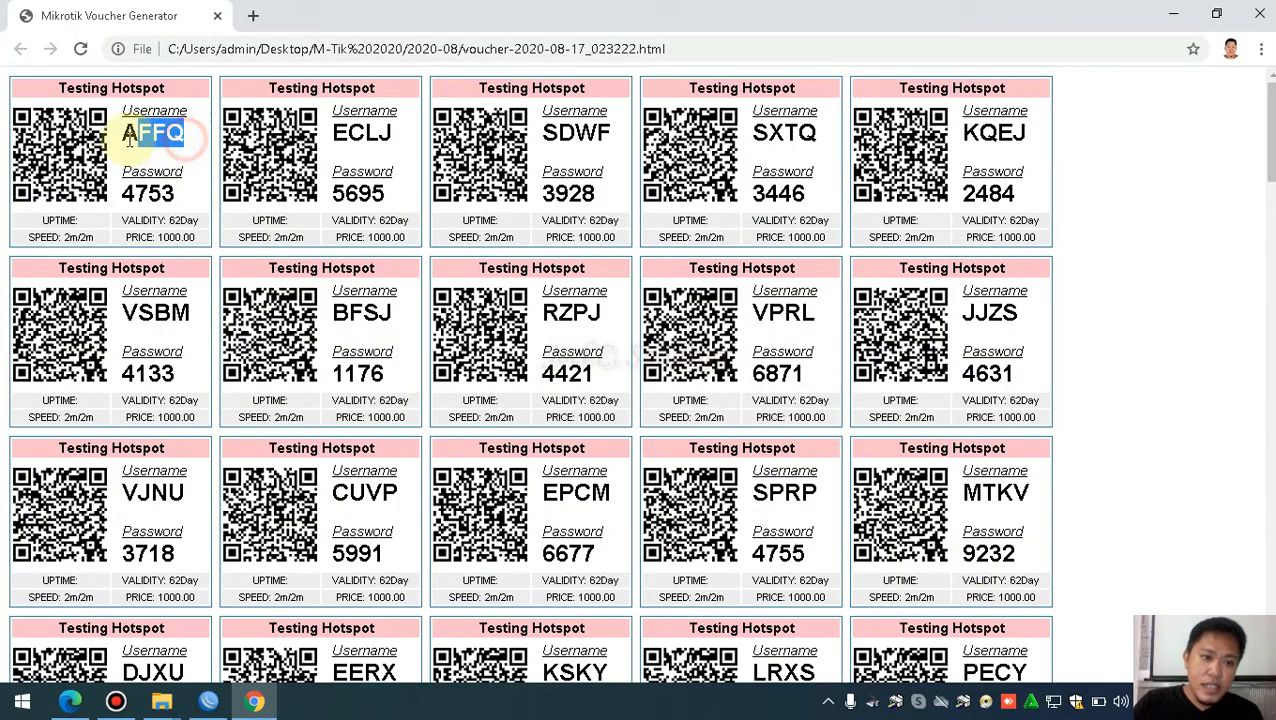
scroll(1011, 518, down, 20)
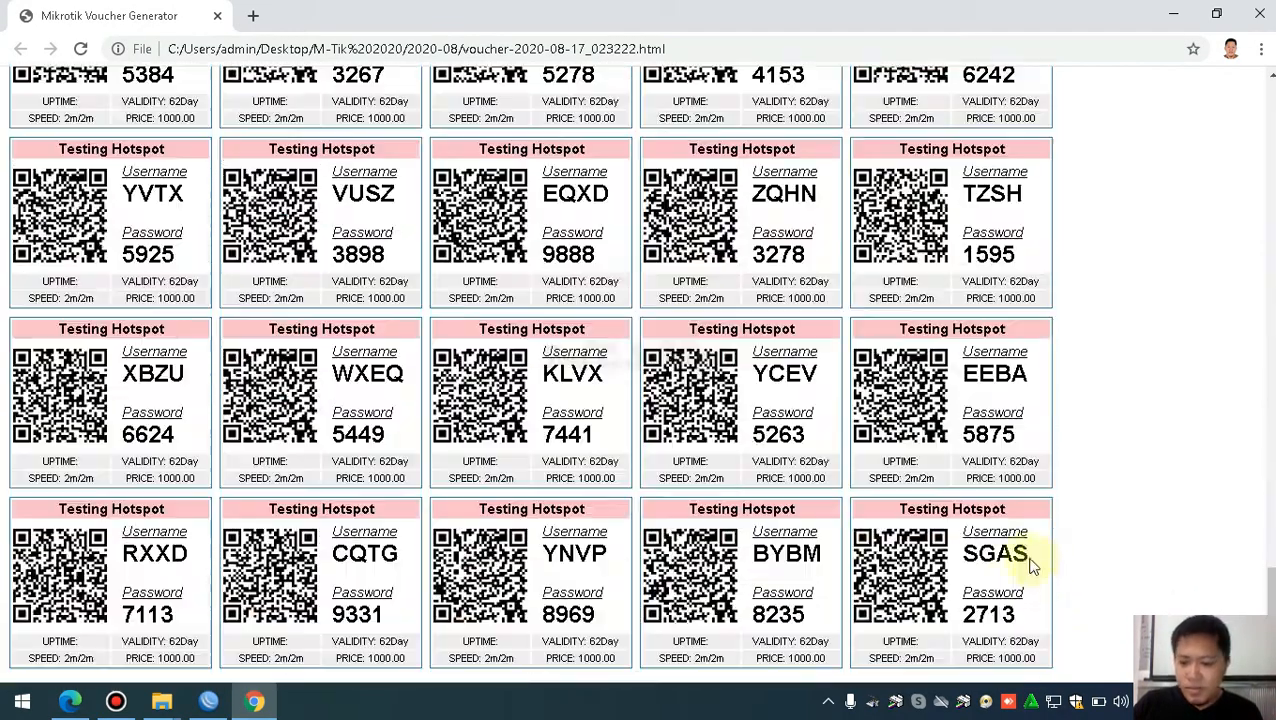
drag(1030, 565, 975, 558)
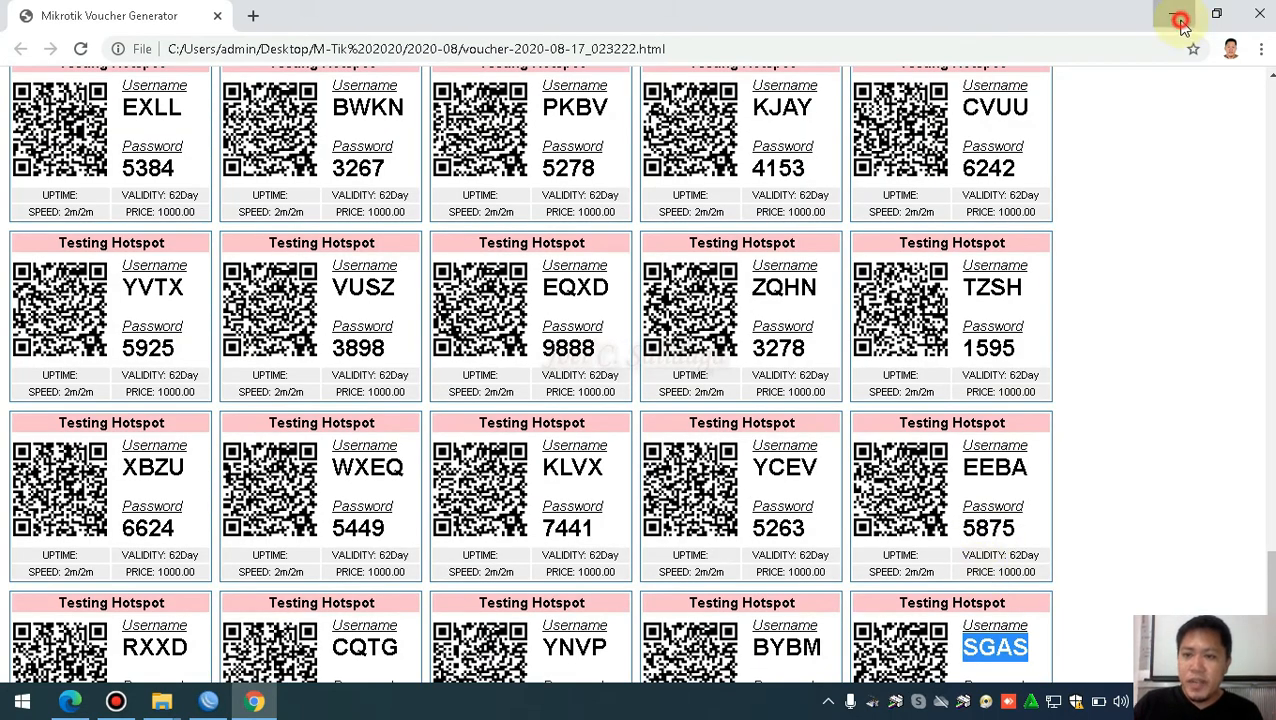
Show WinBox's Hotspot Users list with its Find box ready, then return to the voucher sheet
click(1173, 15)
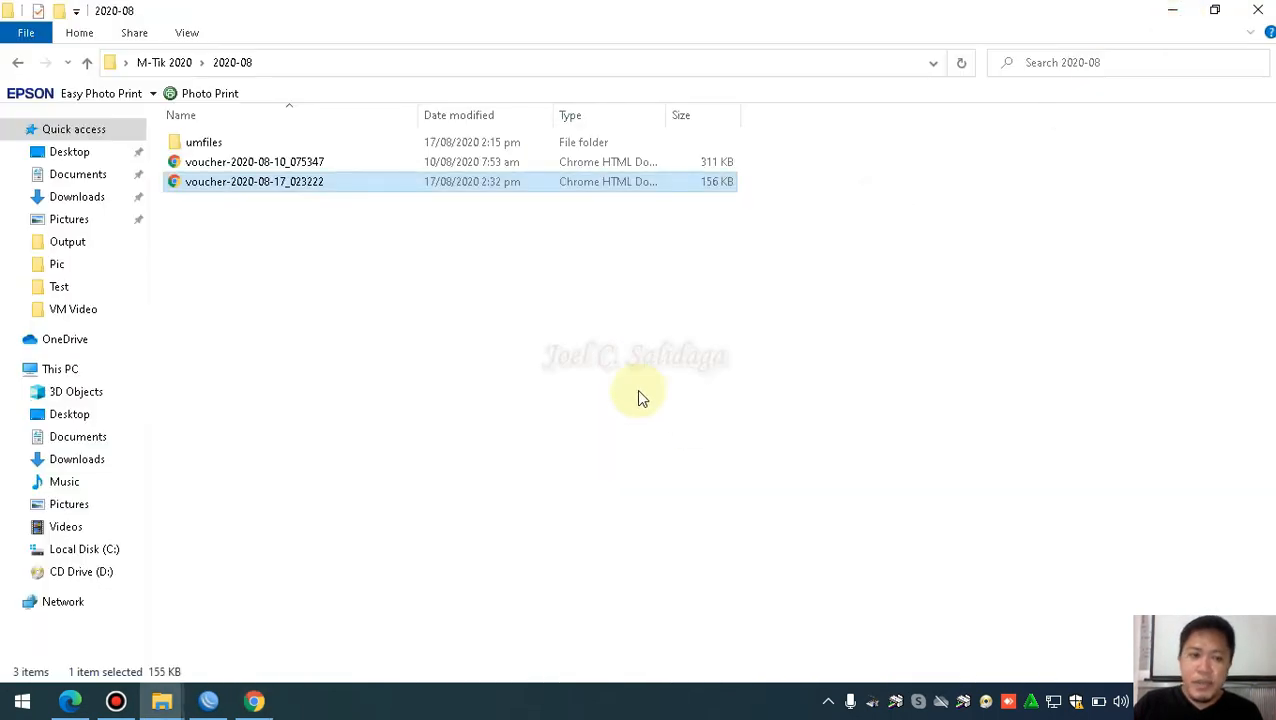
click(208, 700)
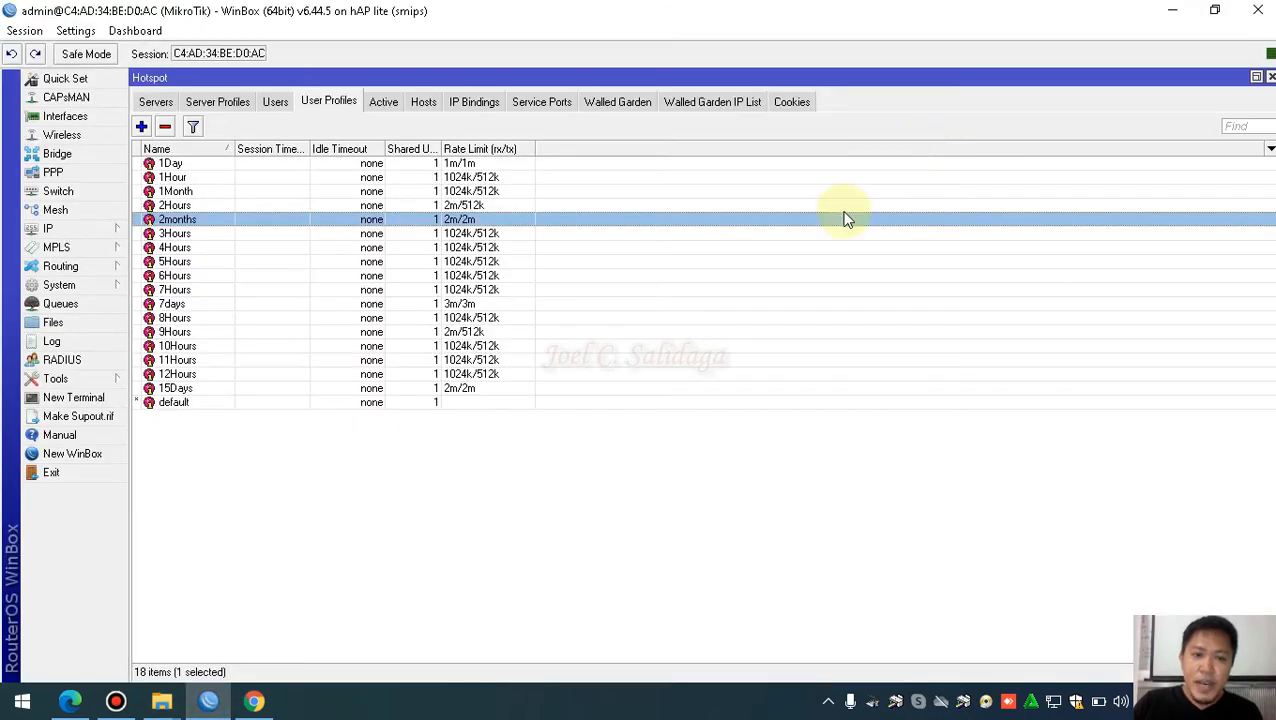
click(276, 102)
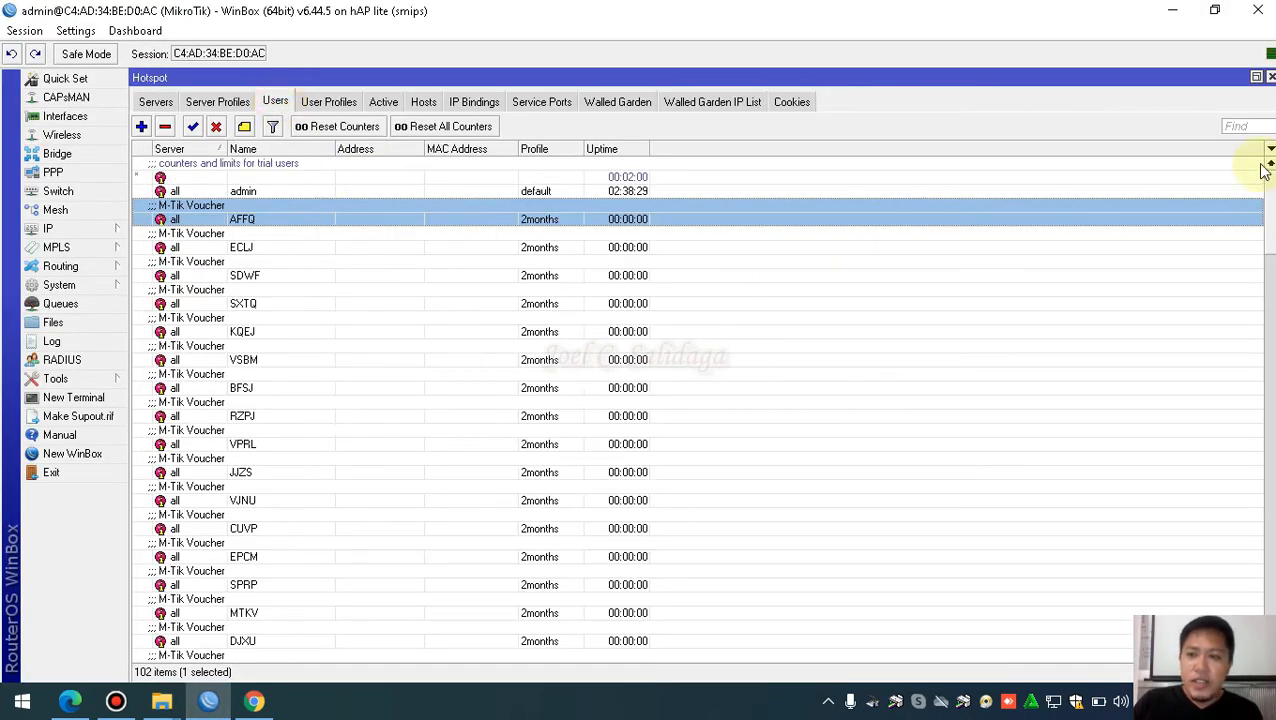
click(1238, 127)
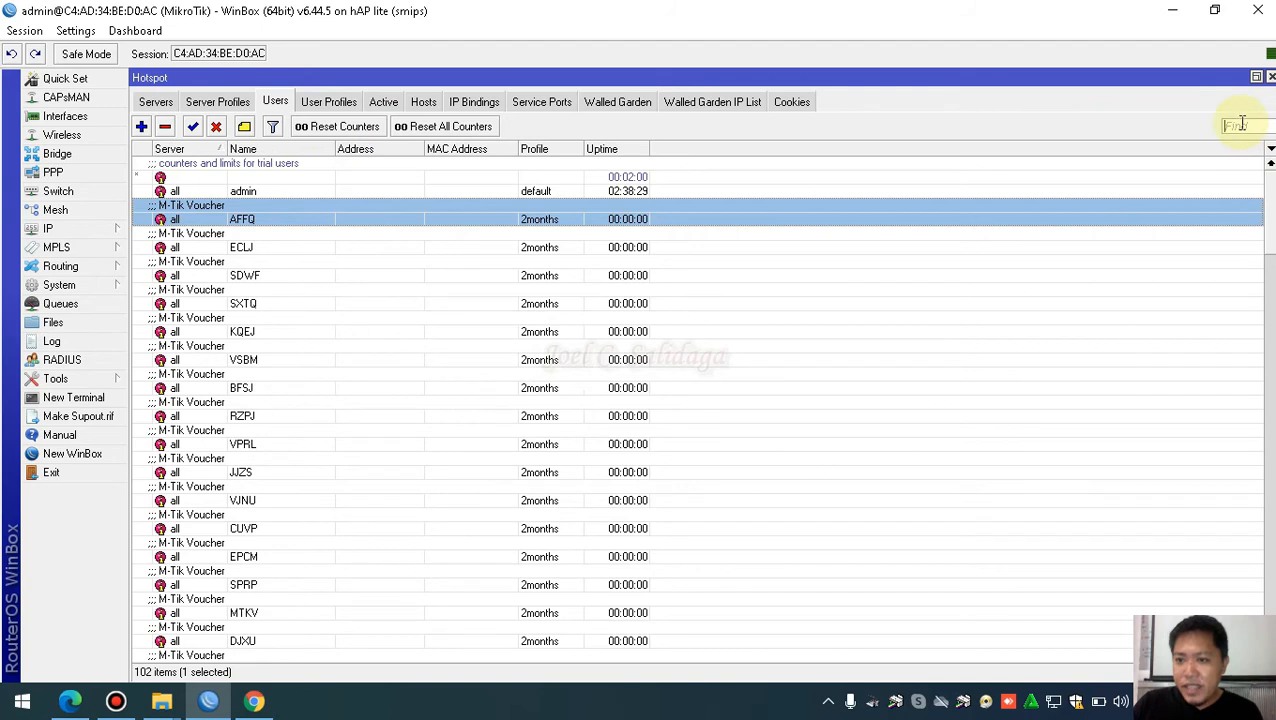
click(1242, 125)
click(1243, 125)
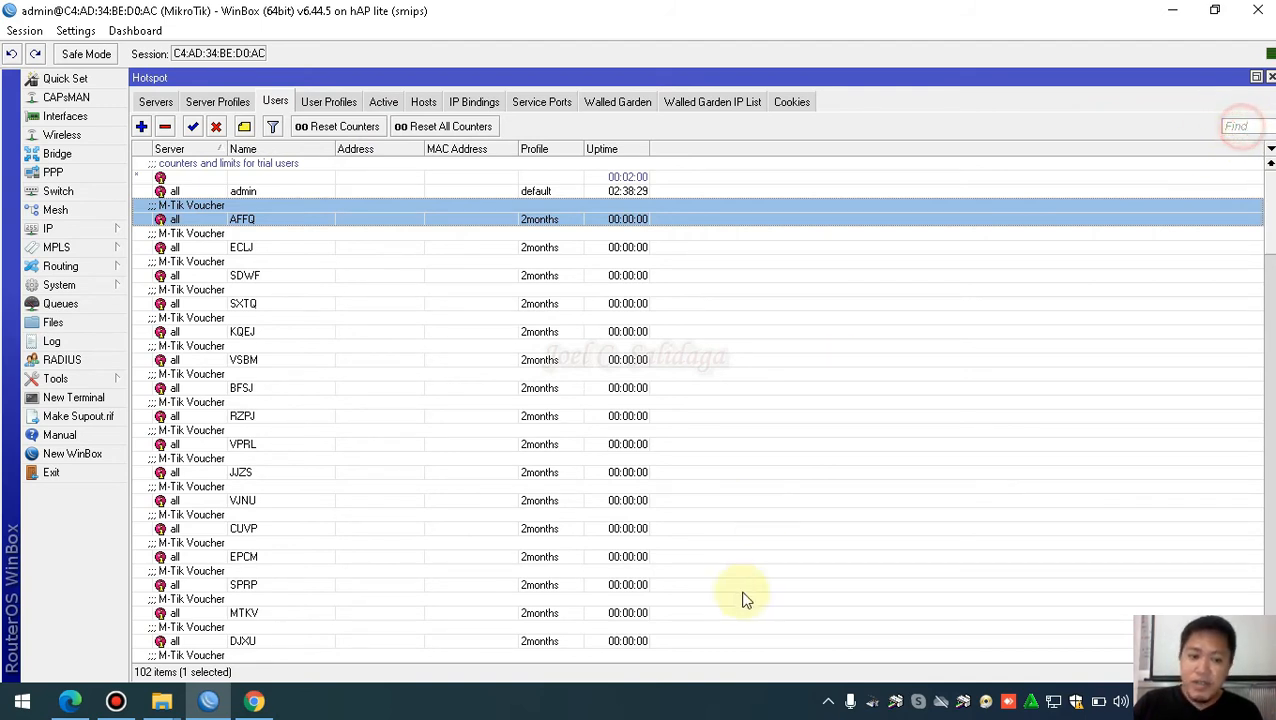
click(254, 701)
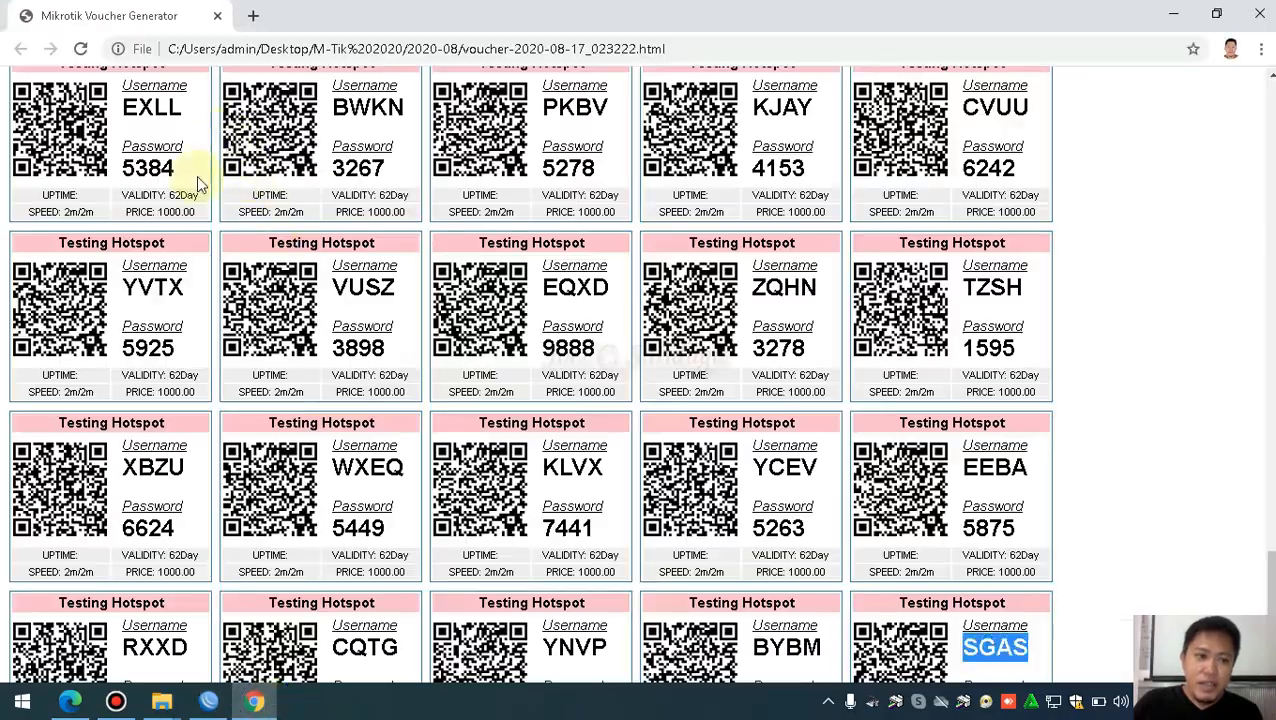
Select the first voucher's username at the top of the voucher sheet, then switch back to WinBox
scroll(190, 192, up, 20)
drag(1271, 245, 1262, 76)
drag(188, 133, 120, 133)
scroll(678, 418, down, 20)
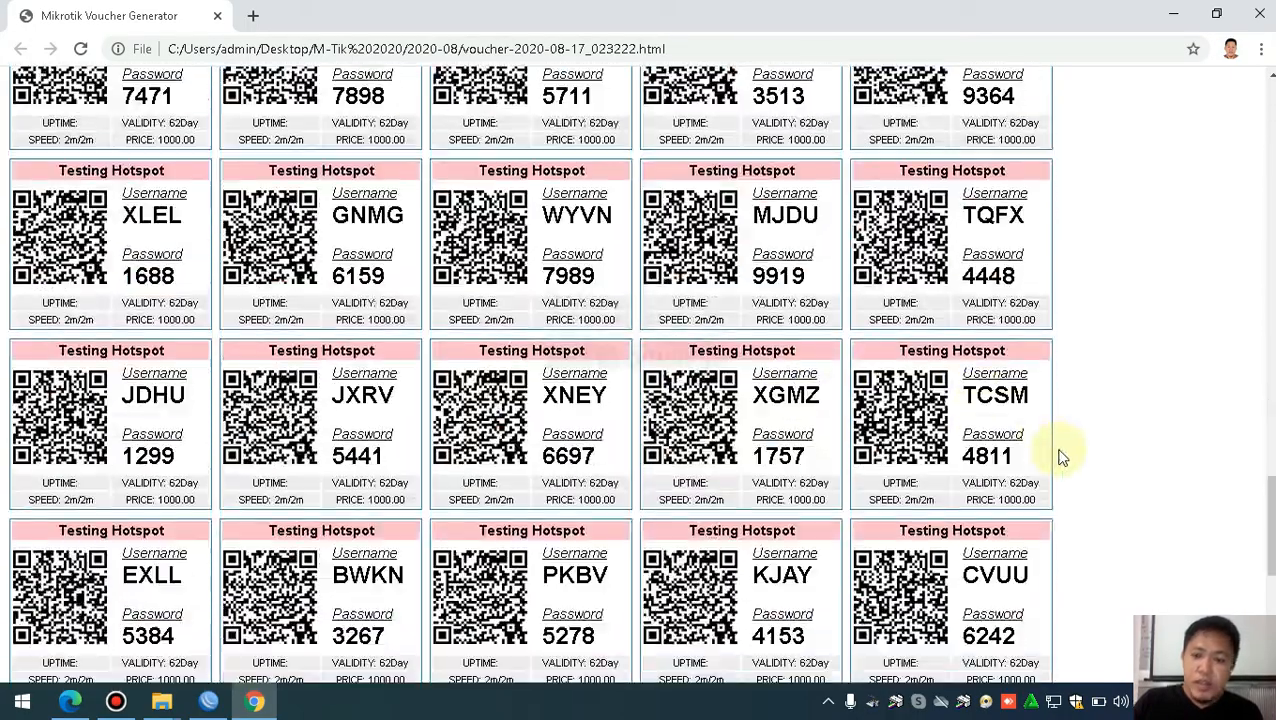
scroll(612, 433, up, 8)
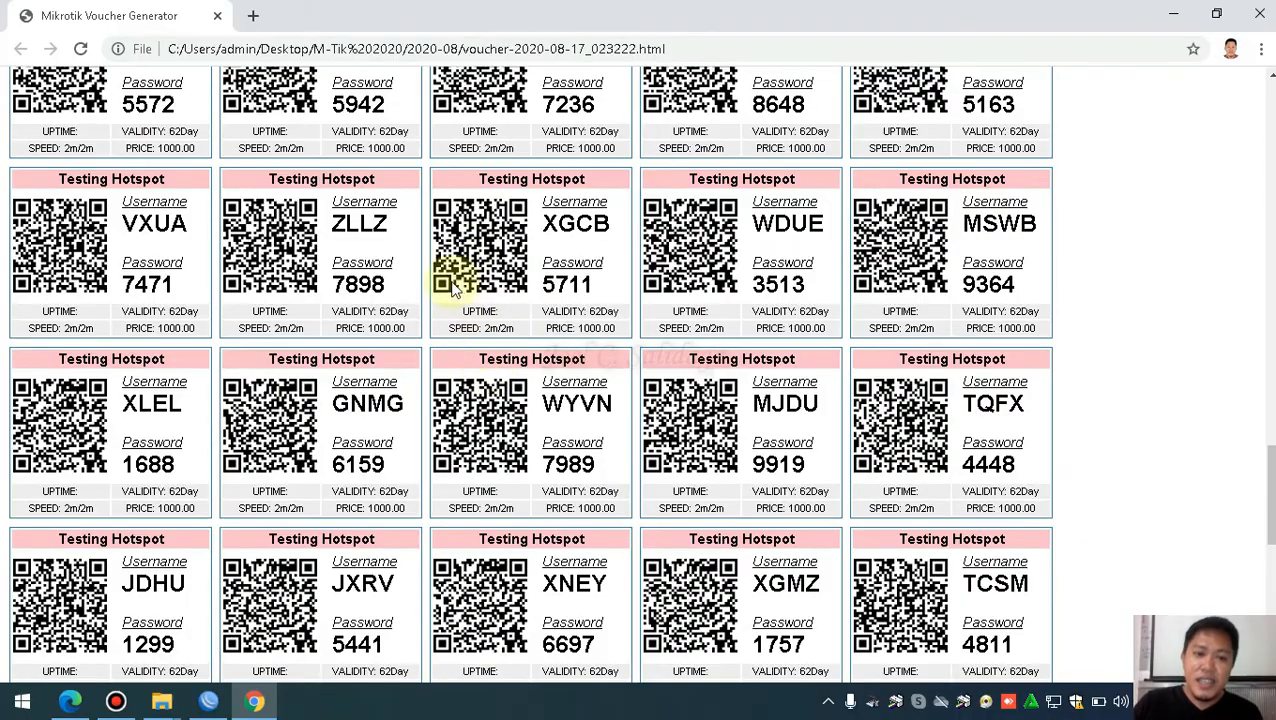
double_click(388, 225)
scroll(477, 288, up, 12)
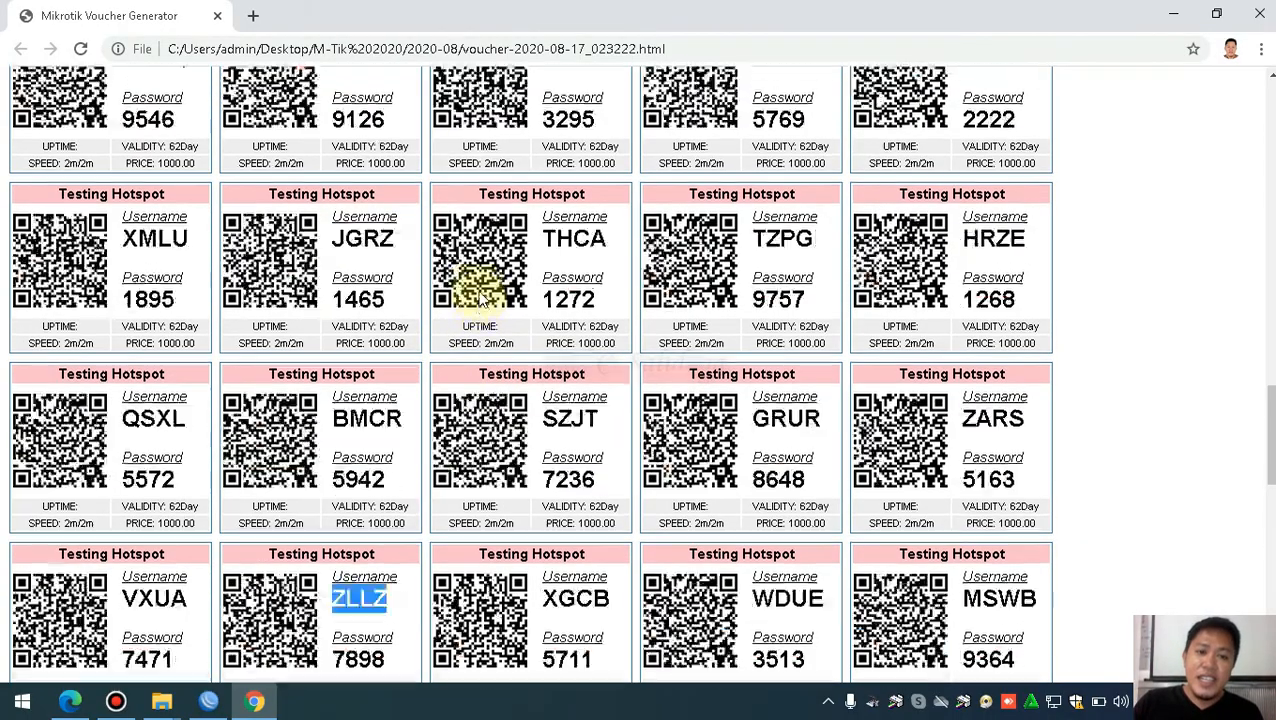
scroll(478, 297, up, 4)
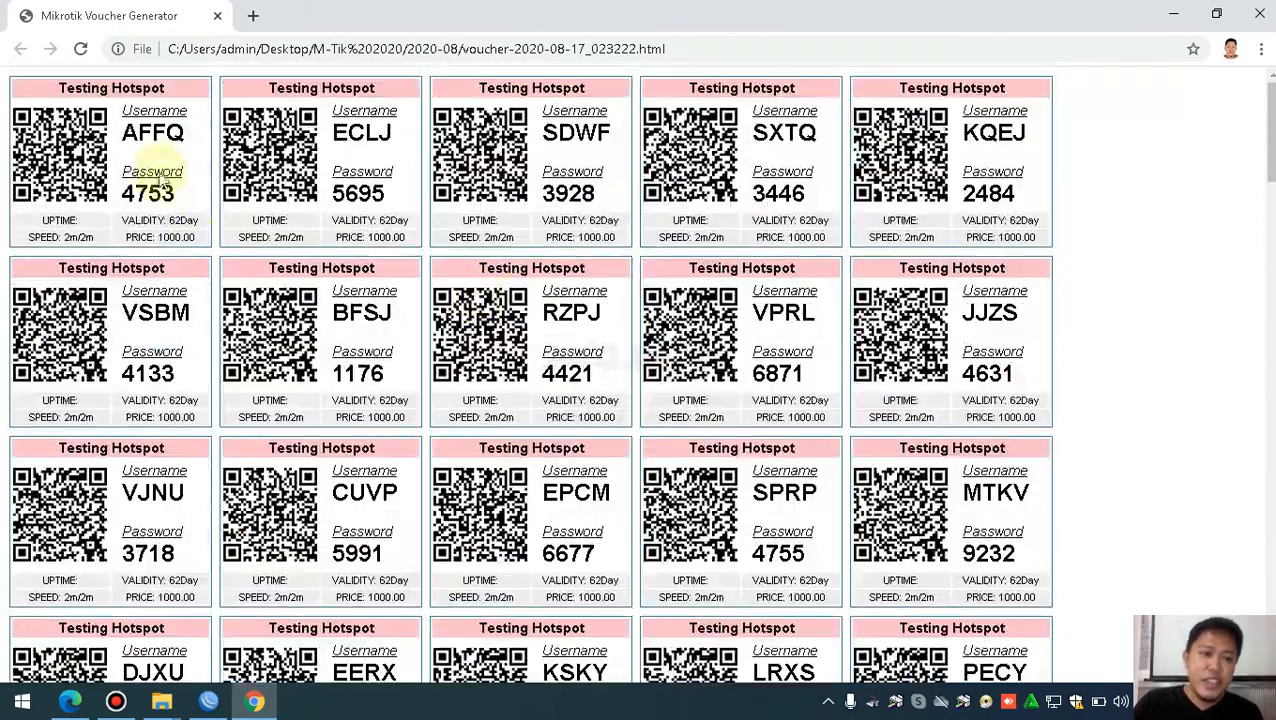
double_click(172, 134)
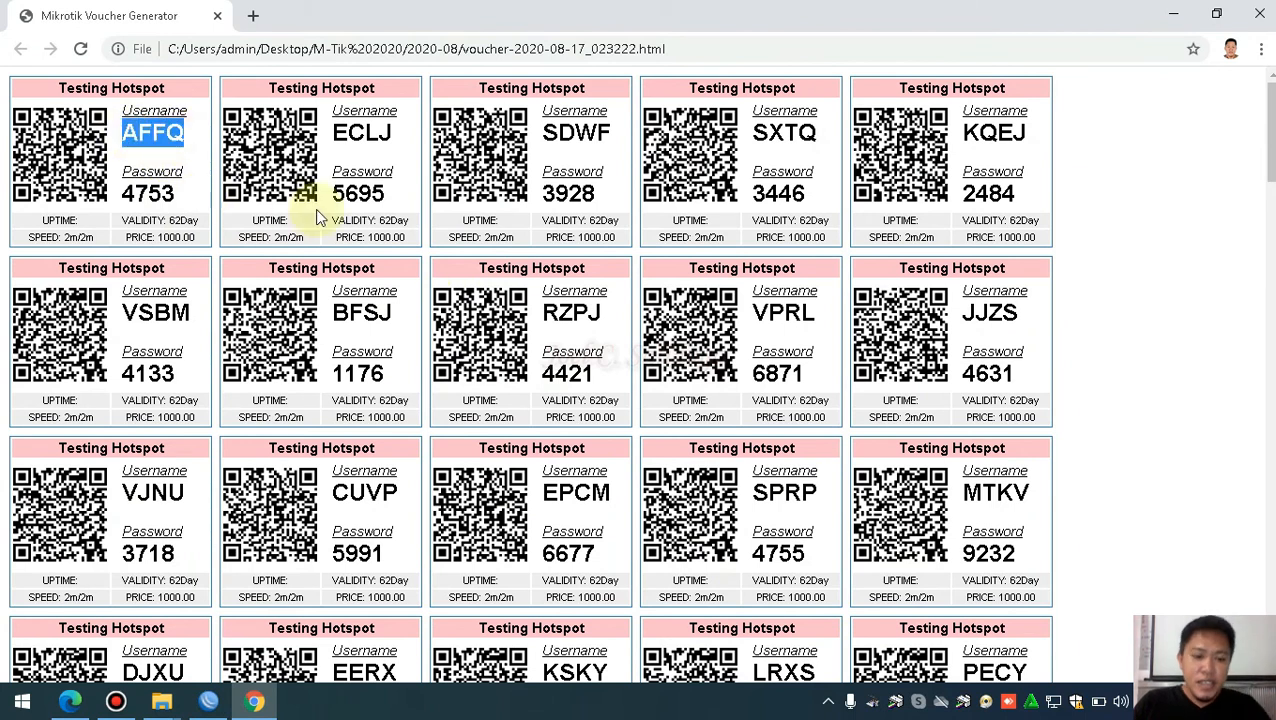
click(208, 701)
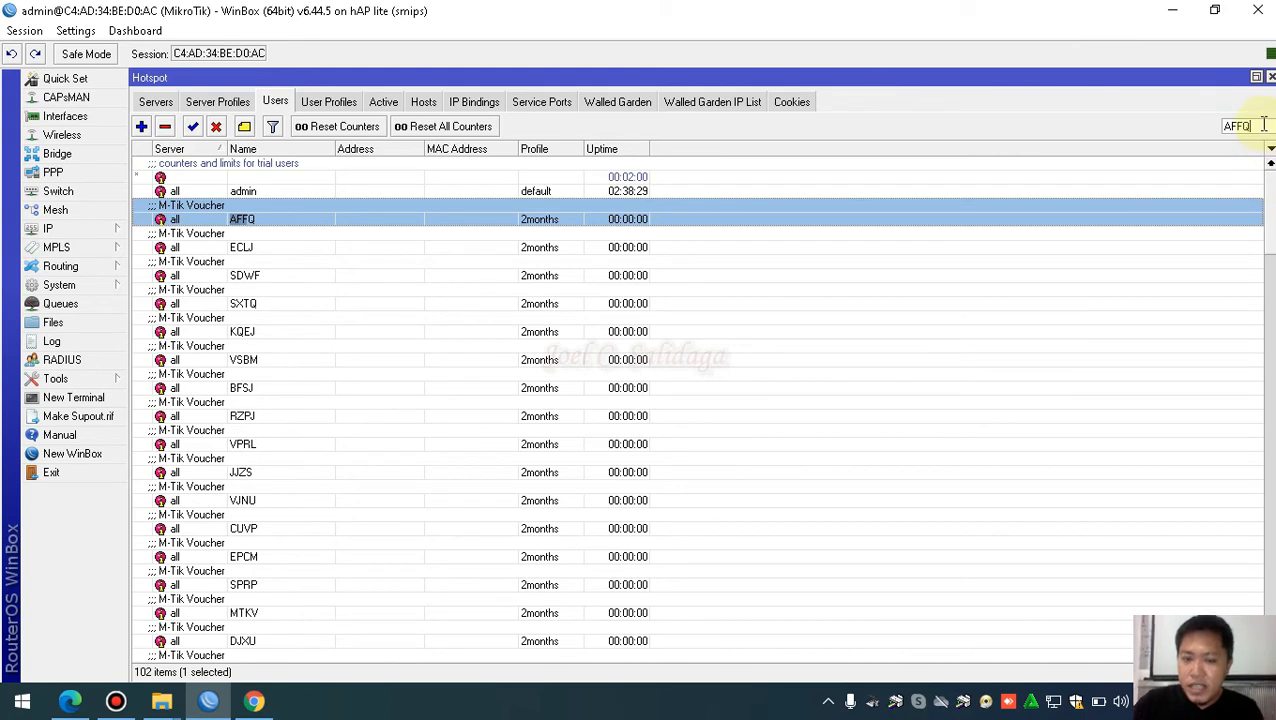
Check the AFFQ user's details, then clear the filter and select the last voucher user, SGAS
key(Return)
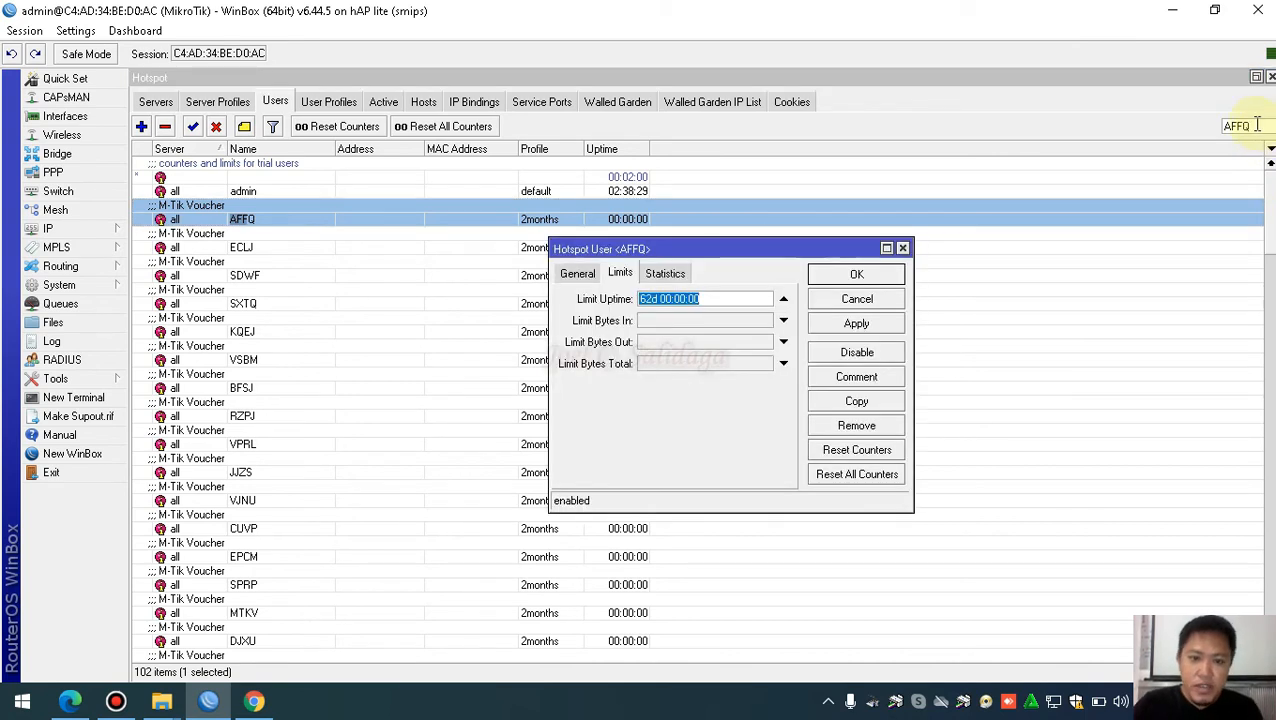
click(902, 247)
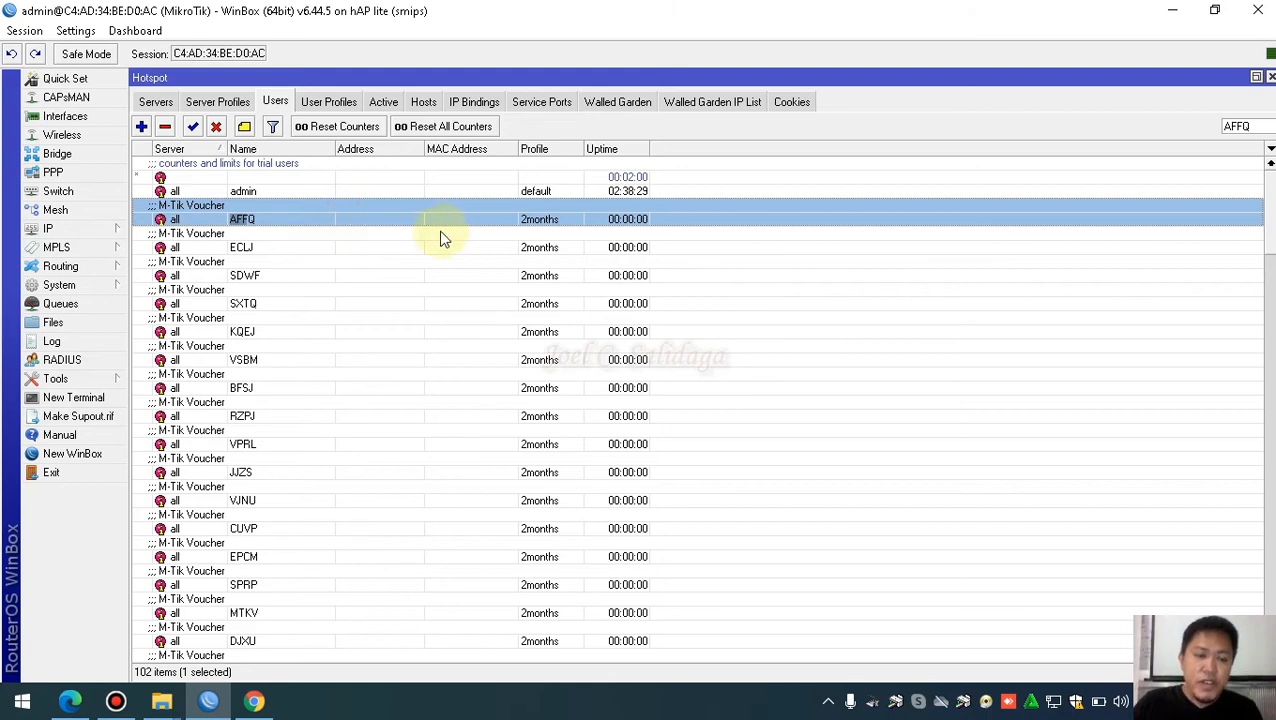
click(329, 222)
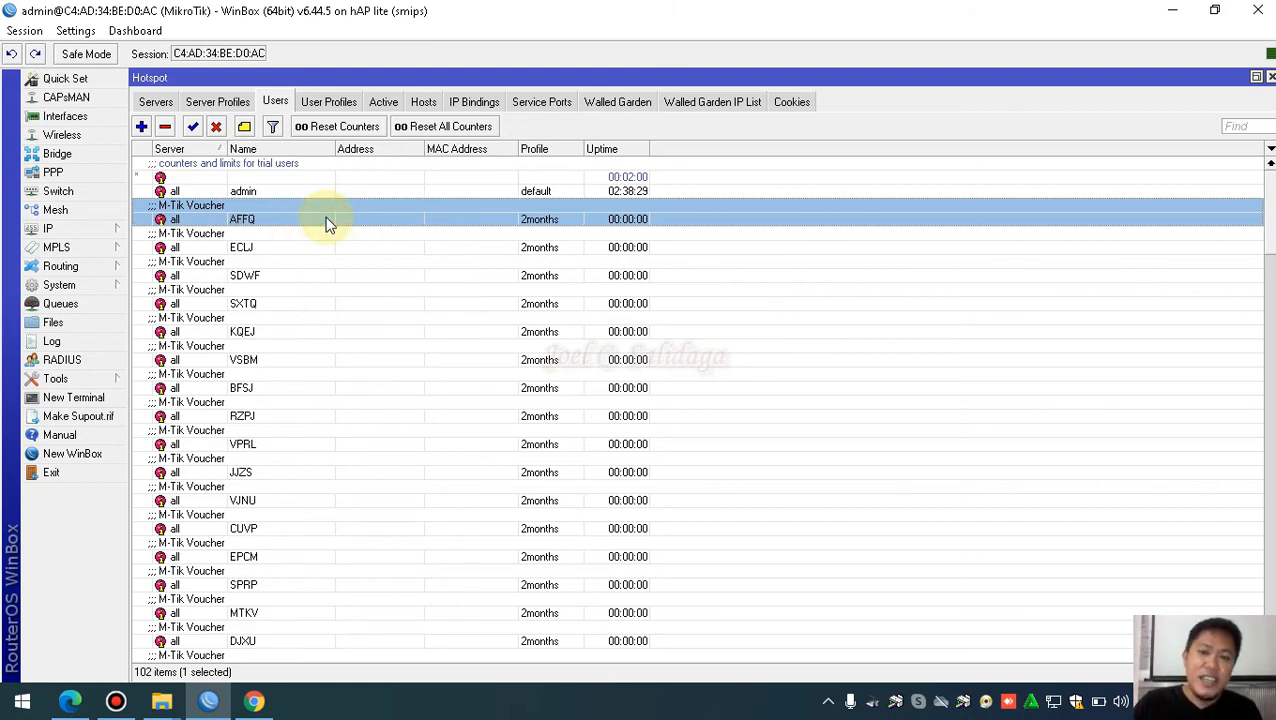
drag(1273, 237, 1273, 549)
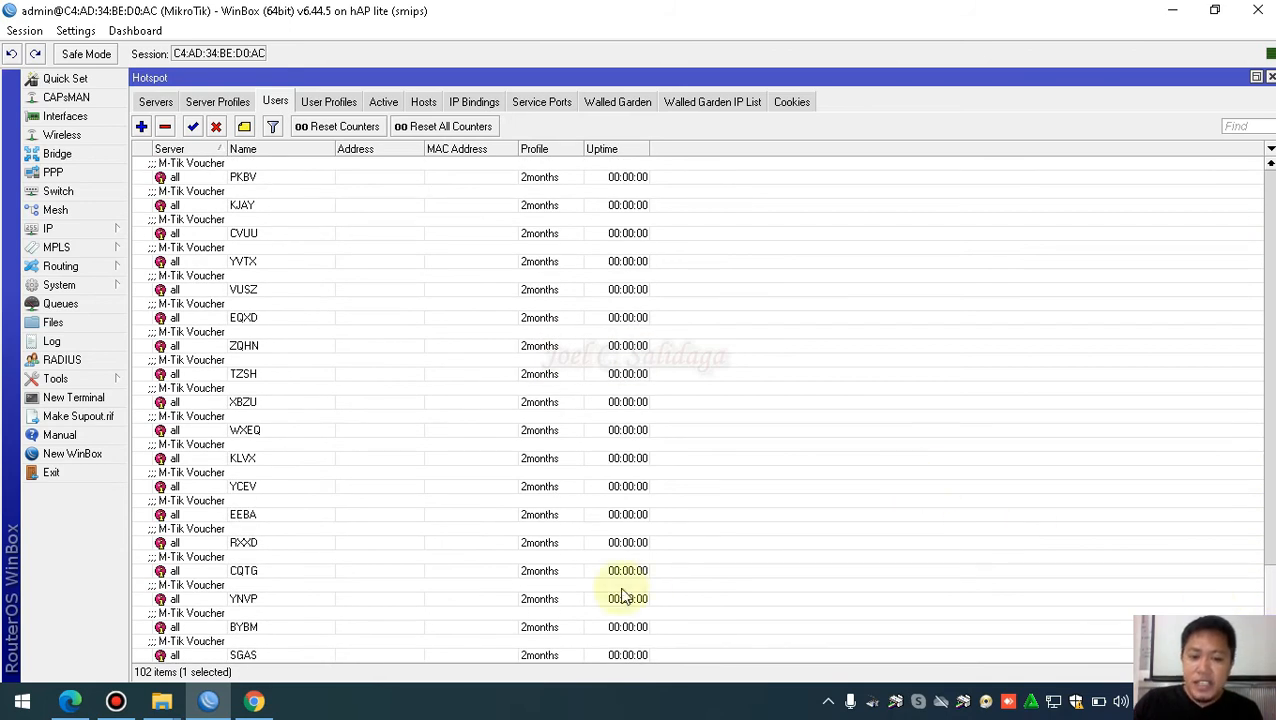
click(244, 655)
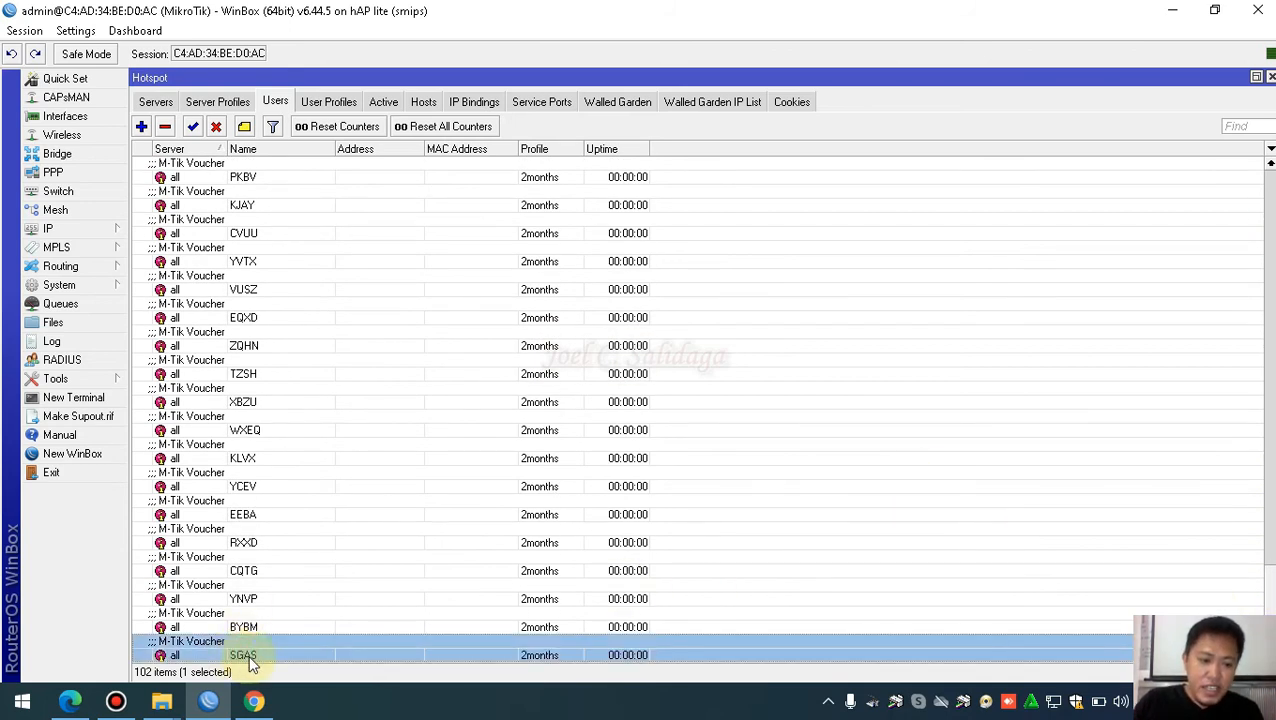
click(254, 701)
scroll(810, 525, down, 20)
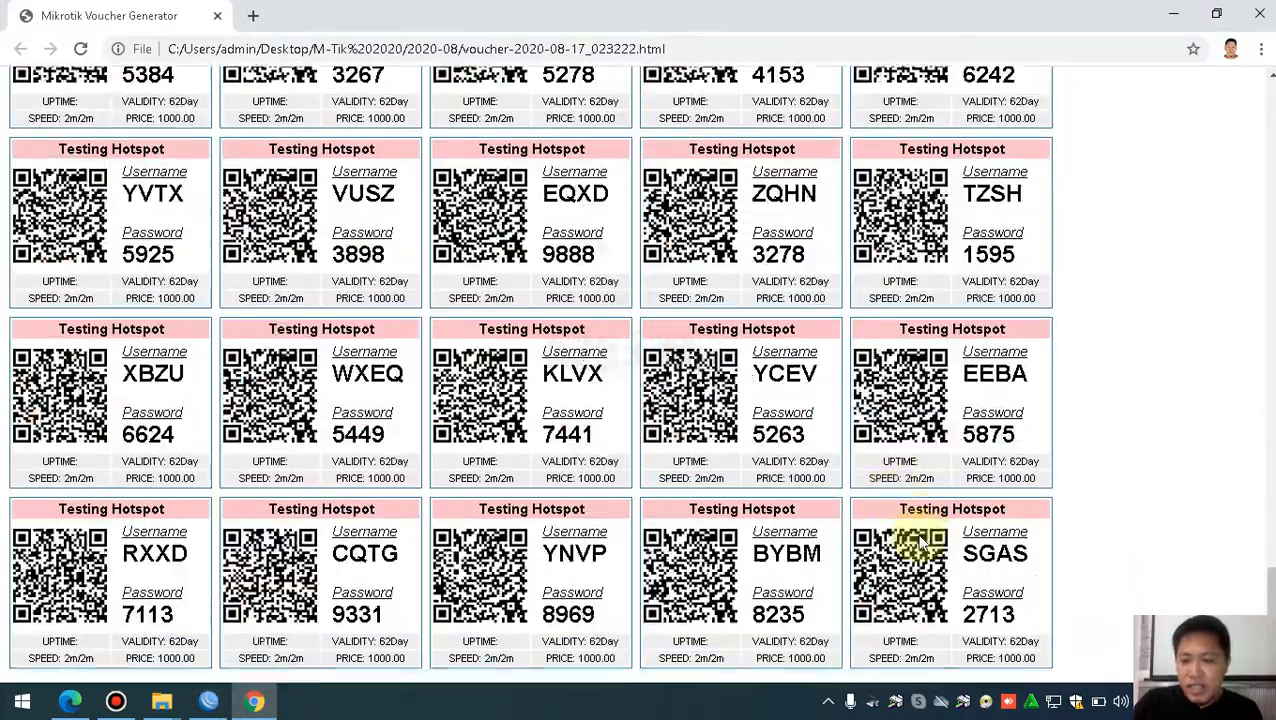
drag(1030, 553, 968, 556)
scroll(846, 470, up, 20)
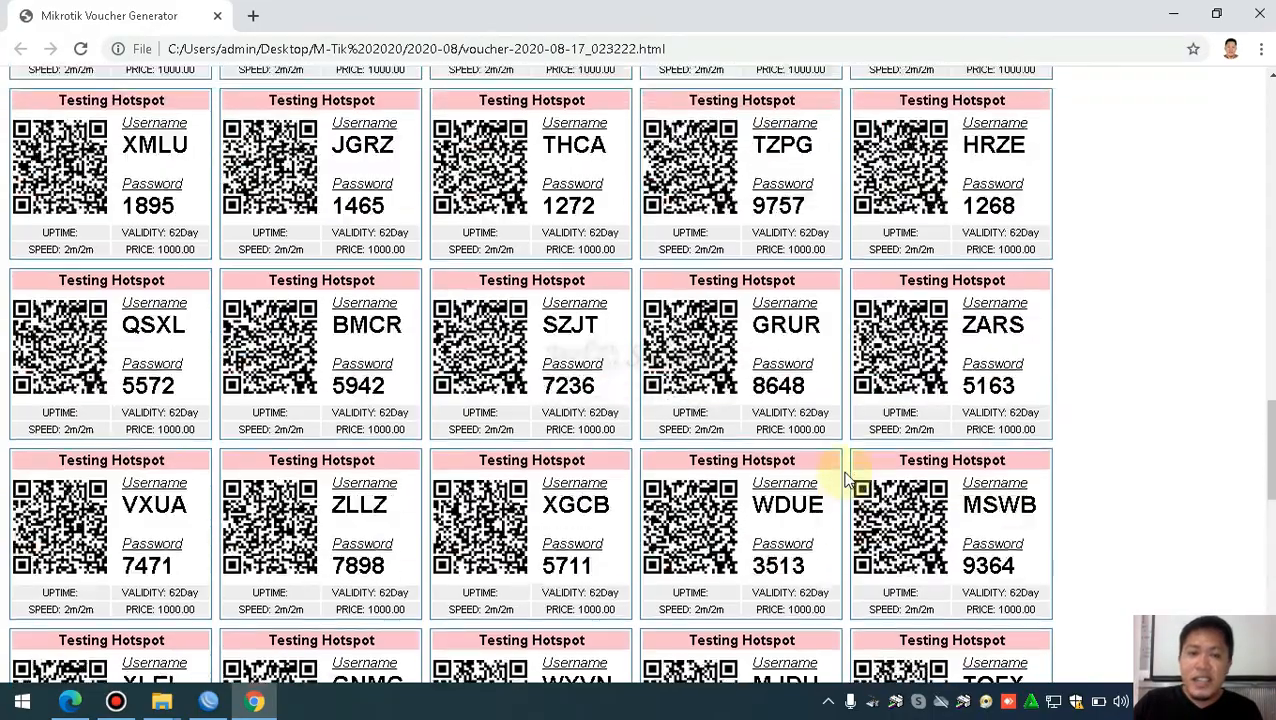
scroll(843, 477, up, 2)
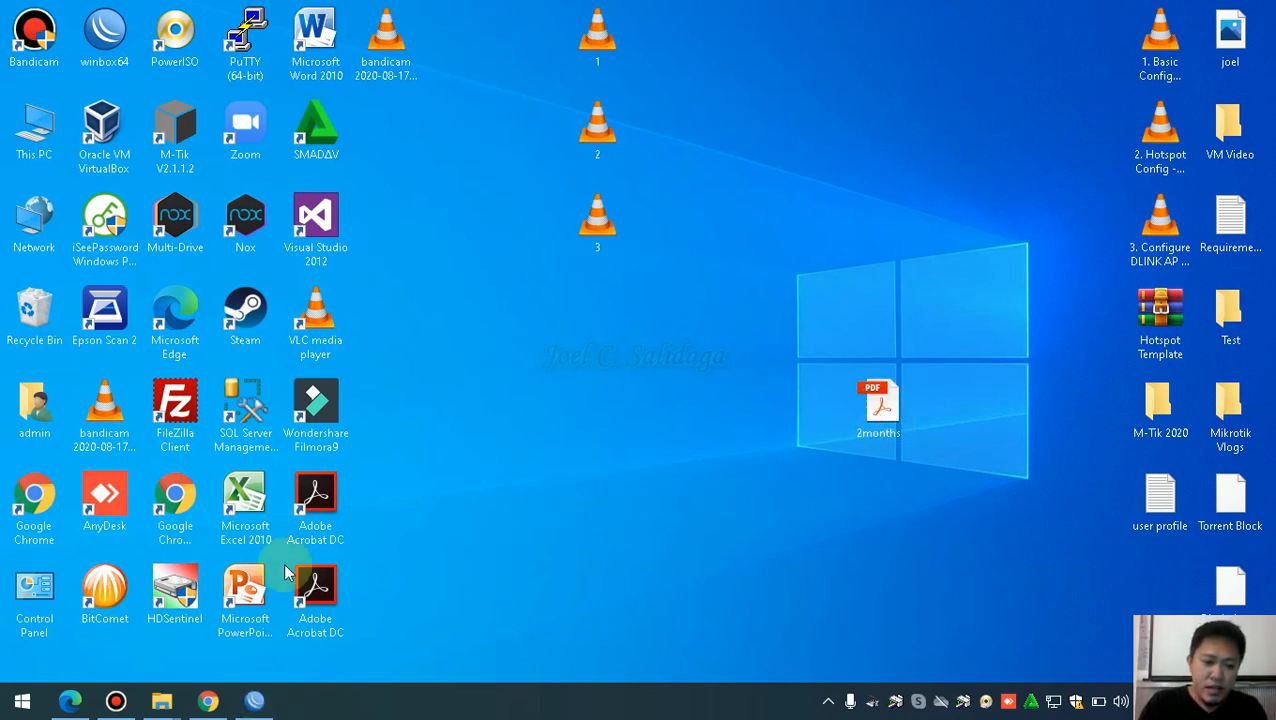
click(208, 701)
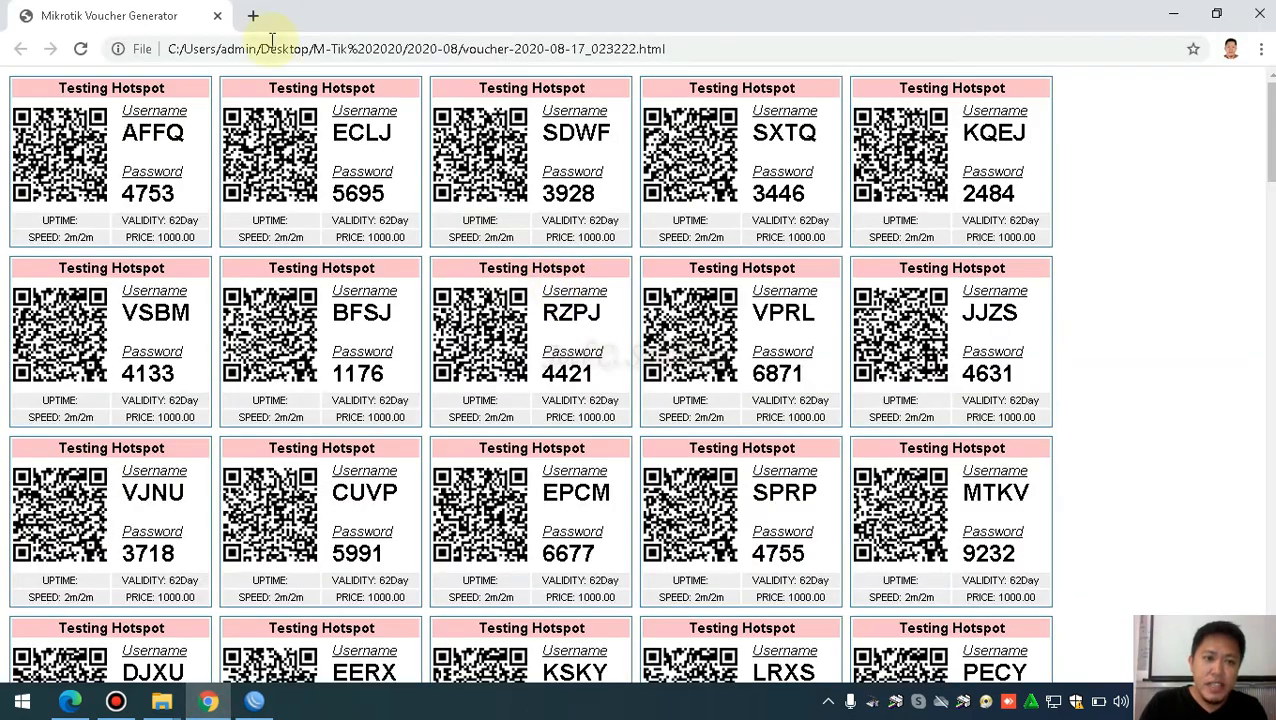
click(755, 52)
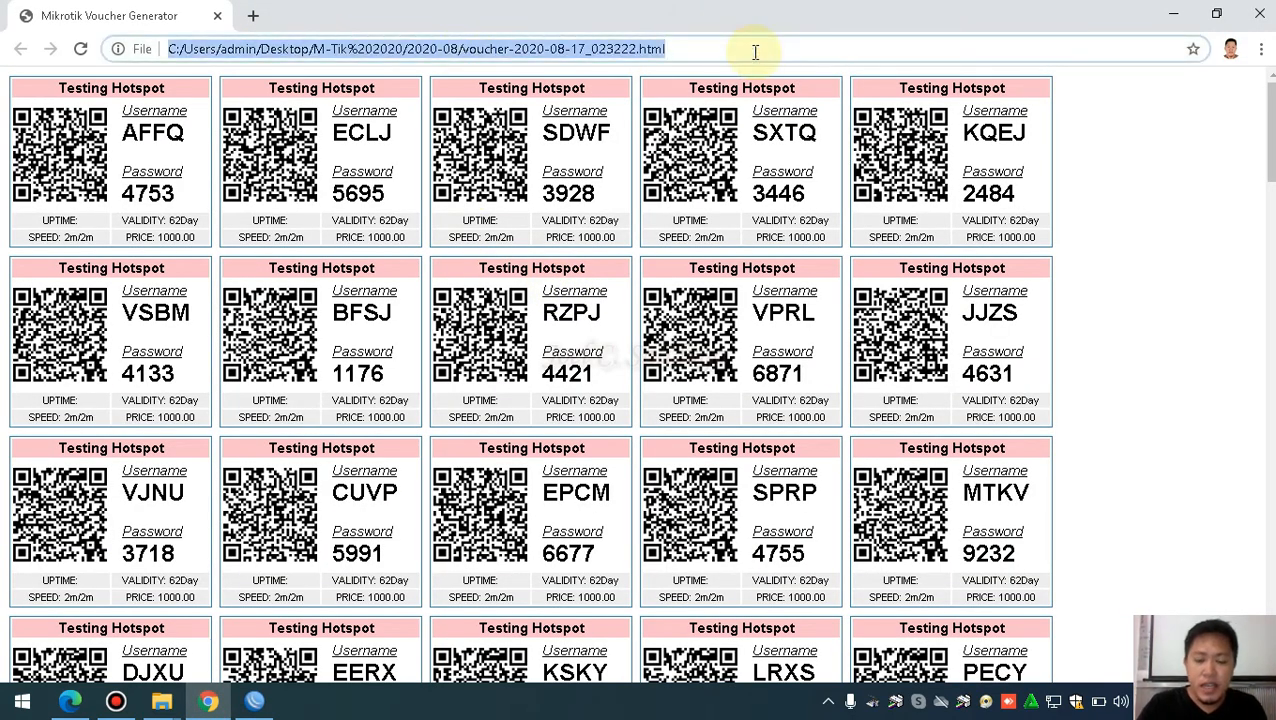
Load the hotspot status page at 192.168.88.1 in Chrome
triple_click(752, 49)
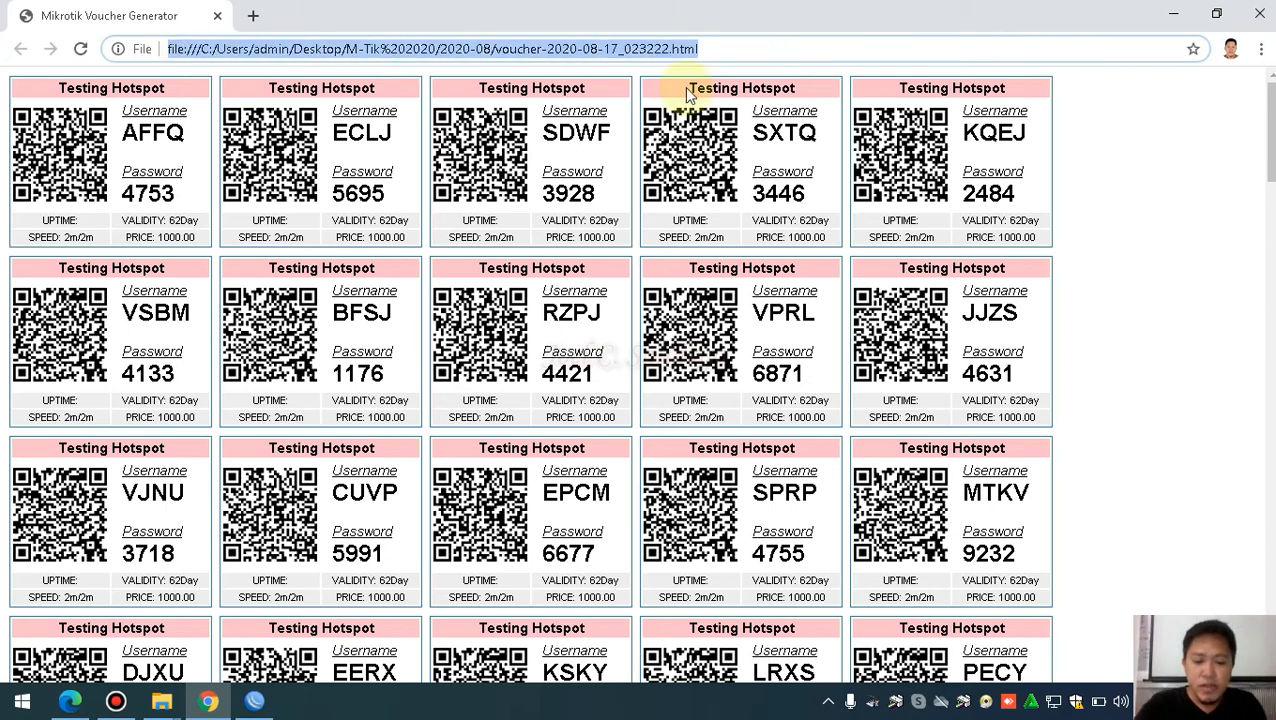
text(192.168.88.1)
key(Left)
key(Left)
text(8)
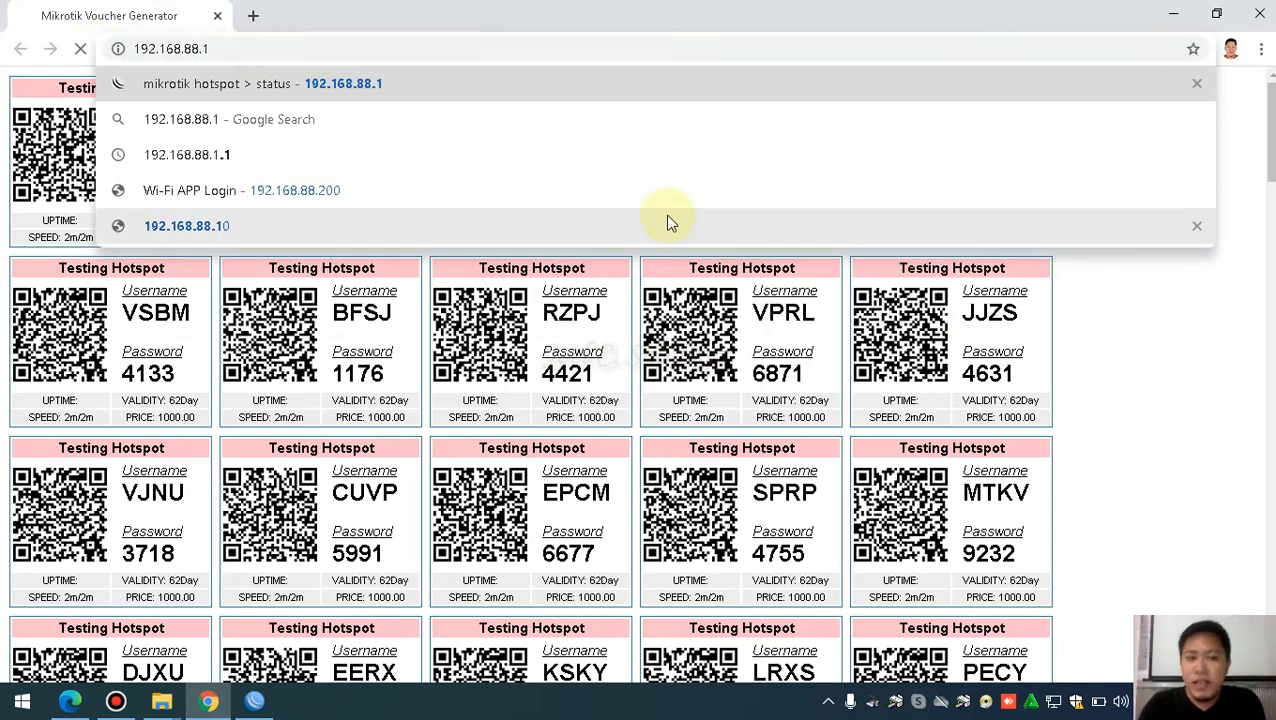
key(Return)
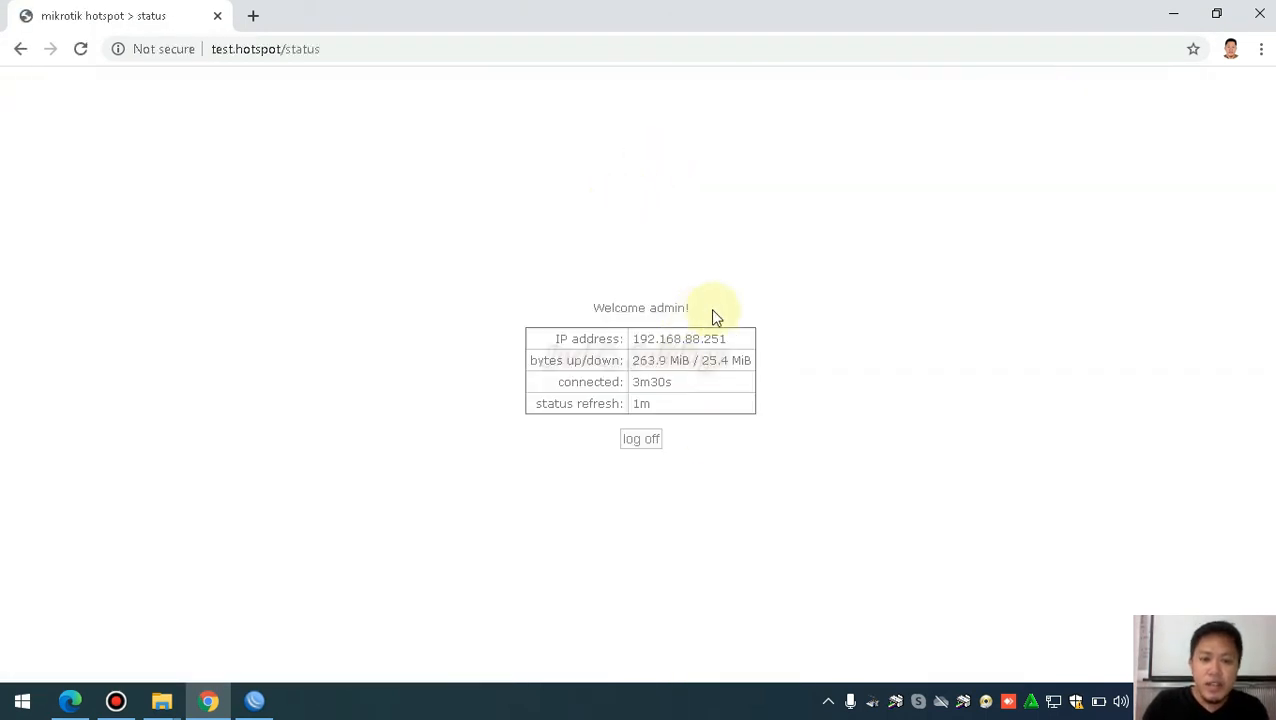
Log off the hotspot session and close the logout page, leaving a new tab
drag(713, 316, 575, 316)
click(880, 298)
click(641, 440)
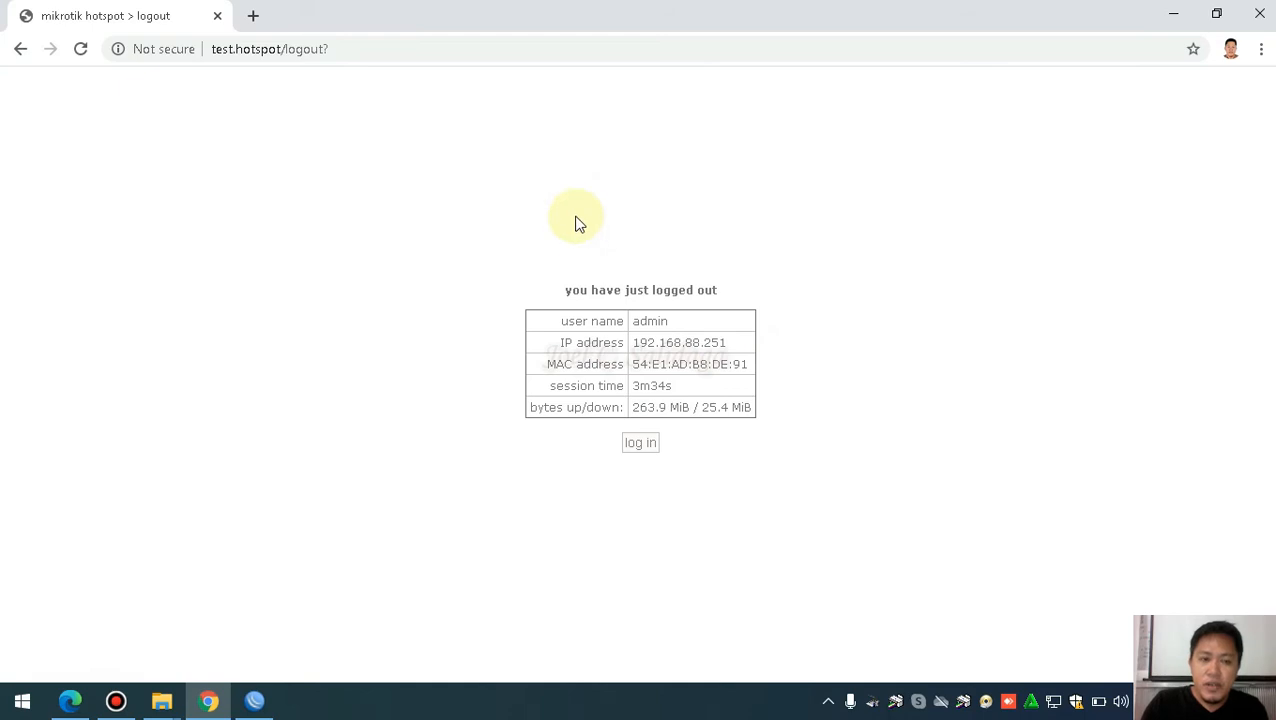
click(255, 16)
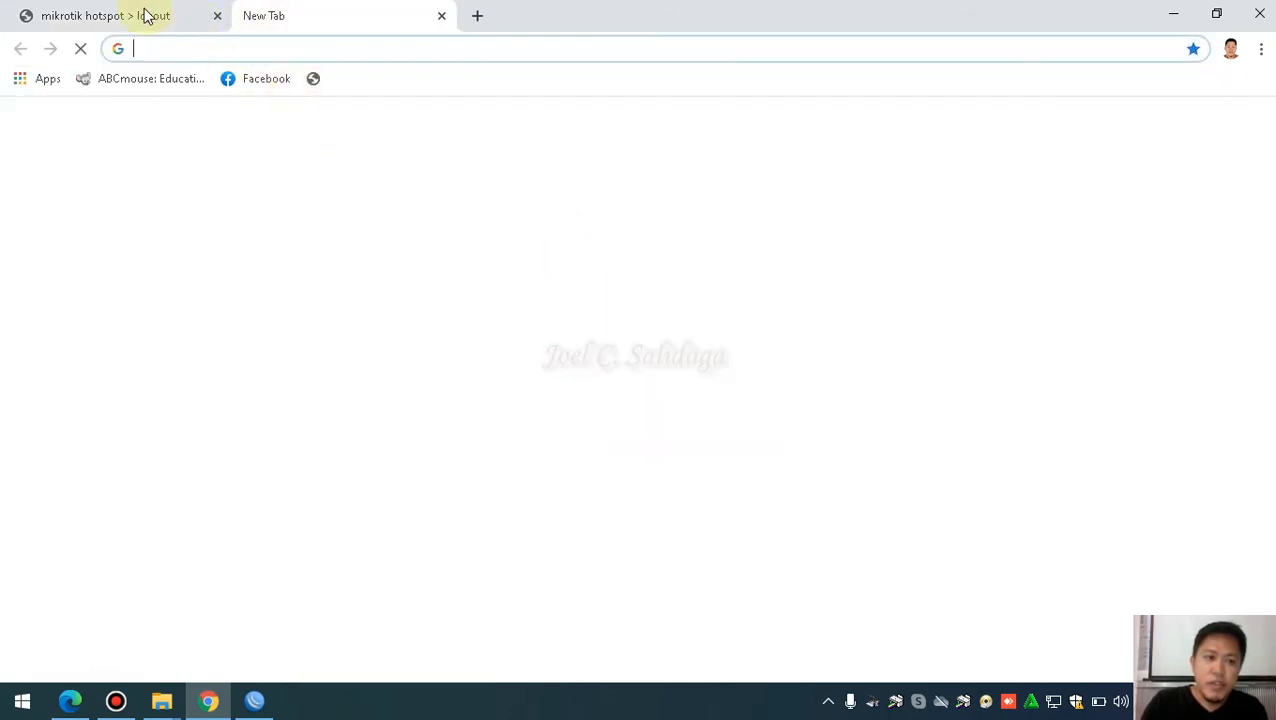
click(105, 16)
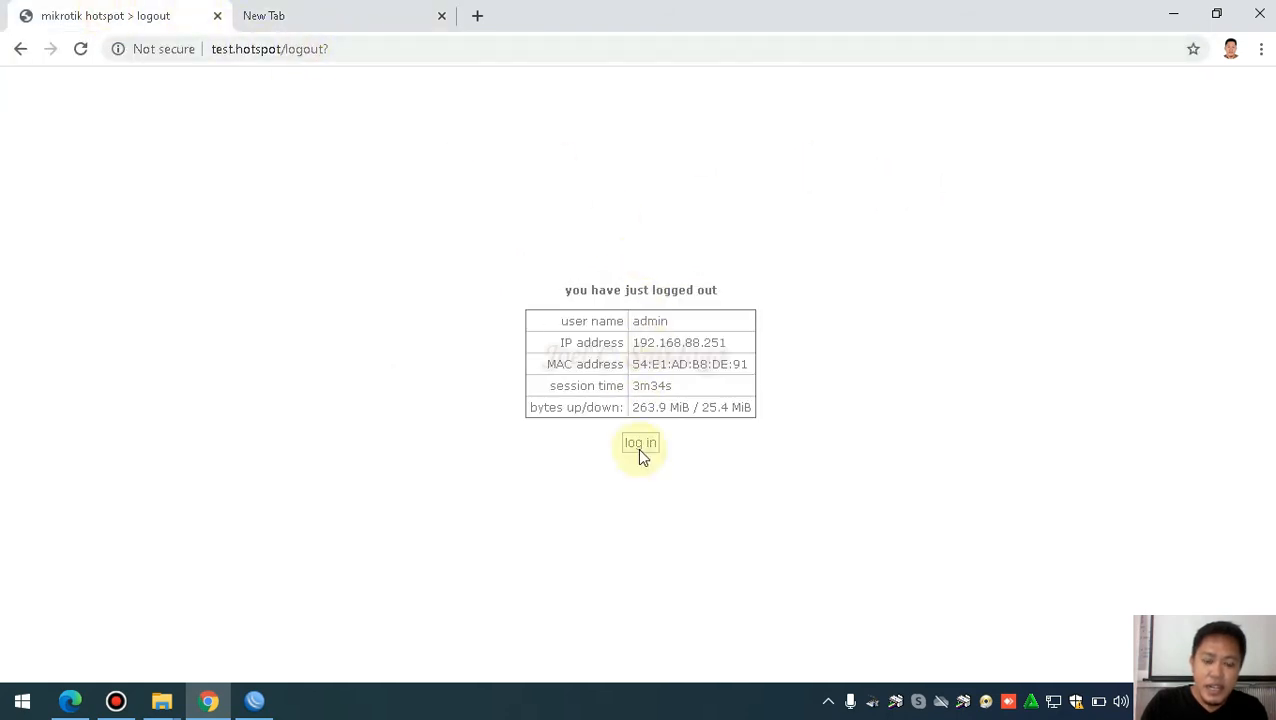
click(217, 16)
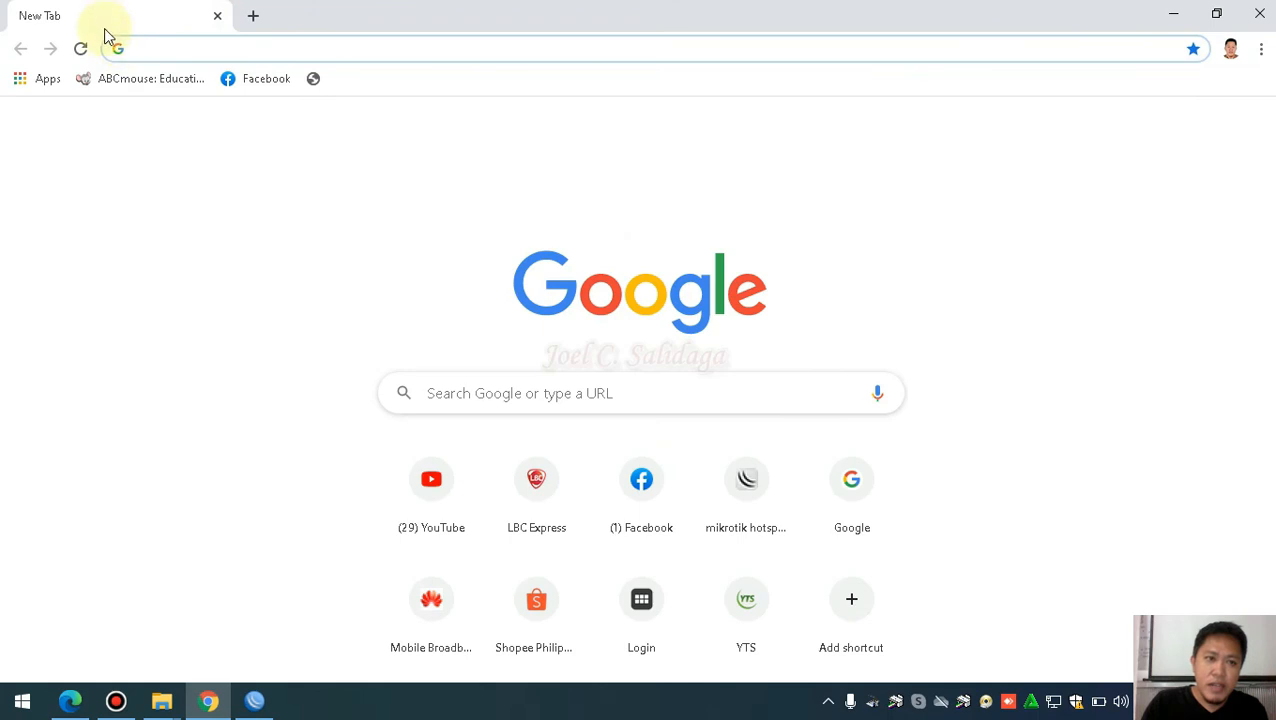
Clear the last hour of browsing data from Chrome's History, then close Settings
click(1261, 49)
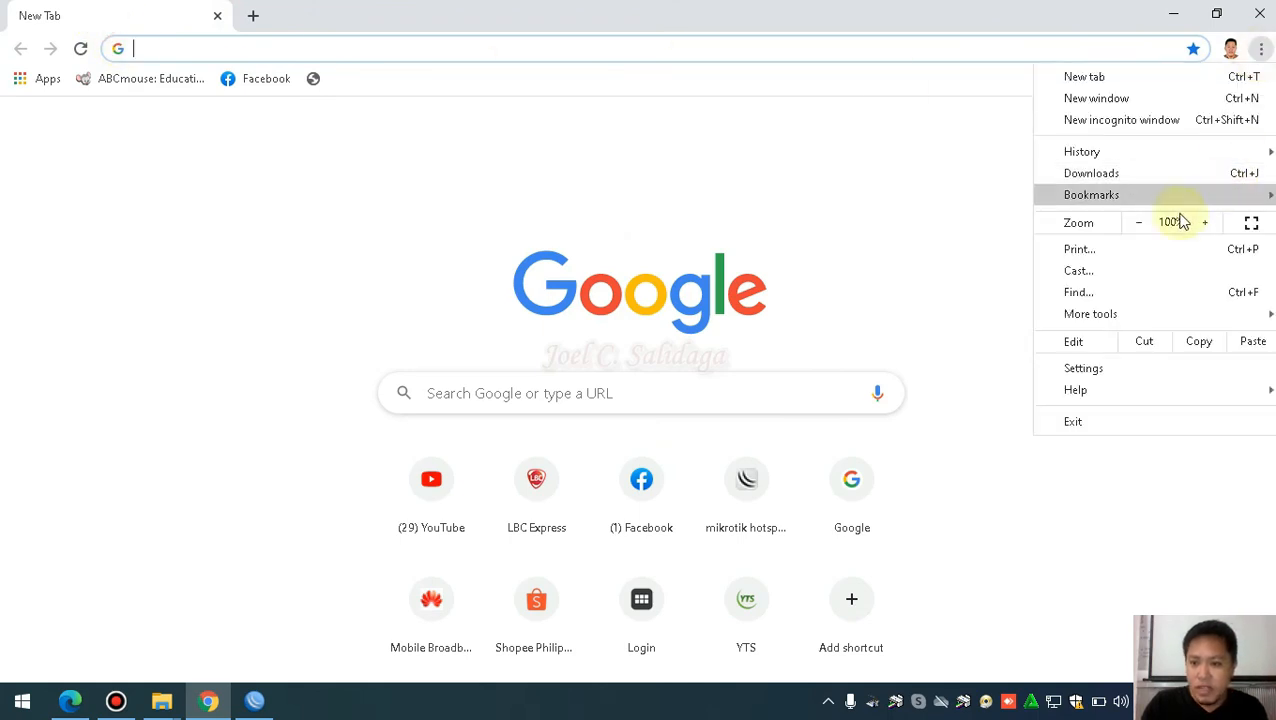
mouse_move(1071, 155)
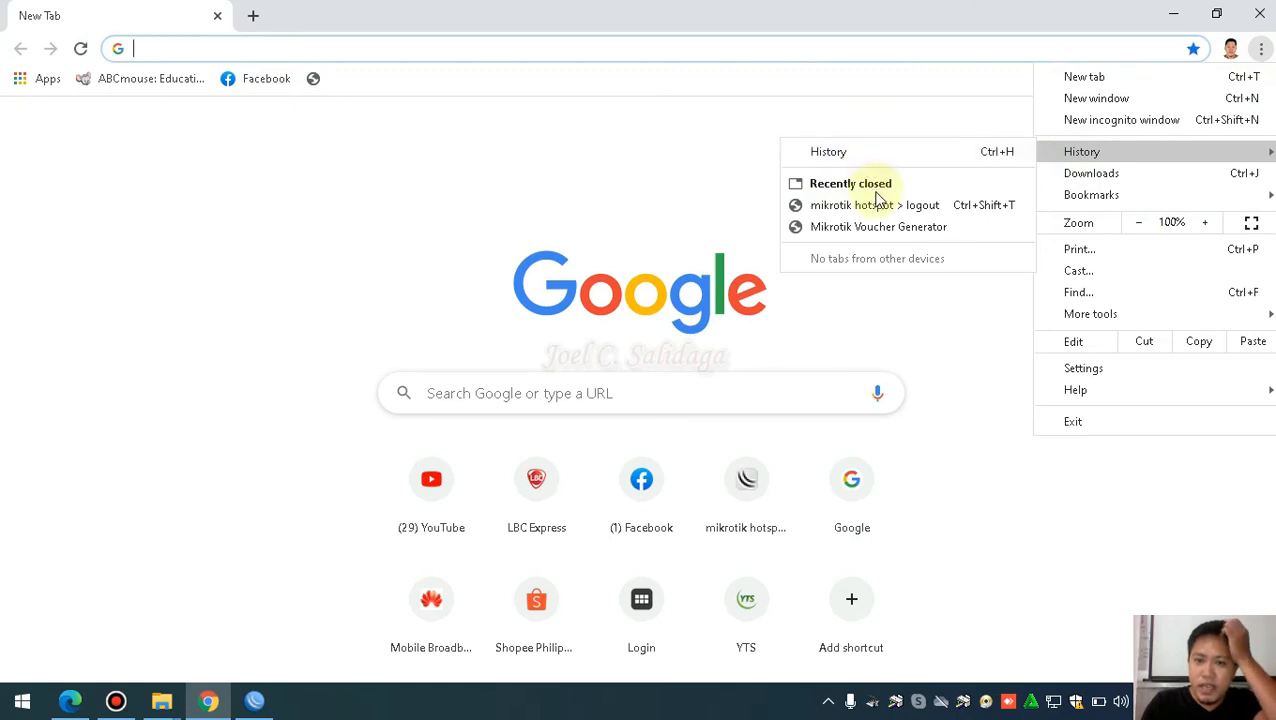
click(843, 153)
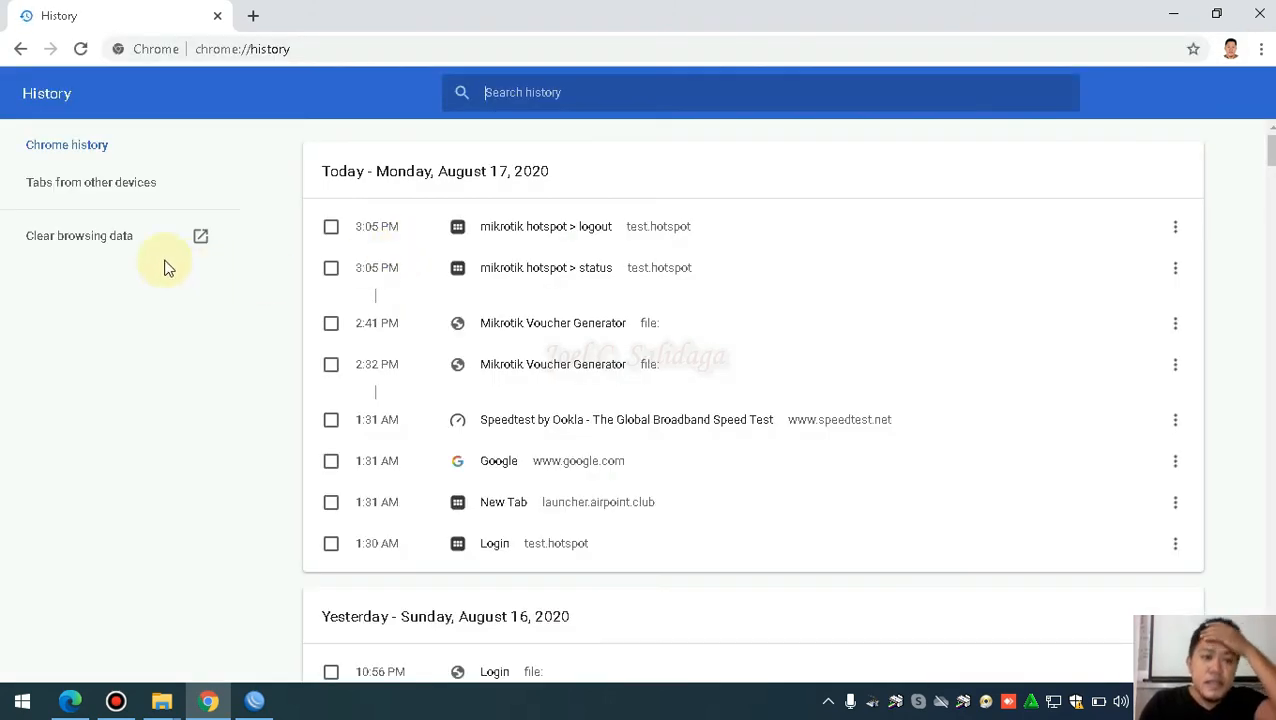
click(100, 244)
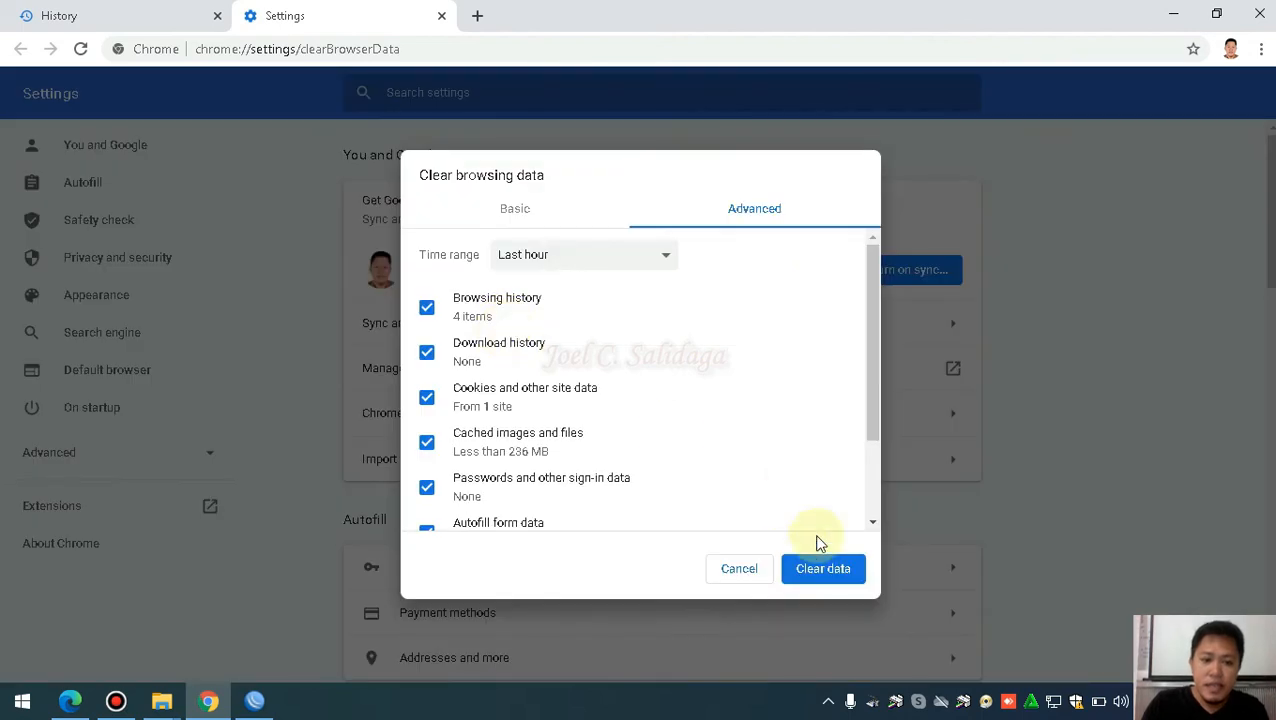
click(806, 569)
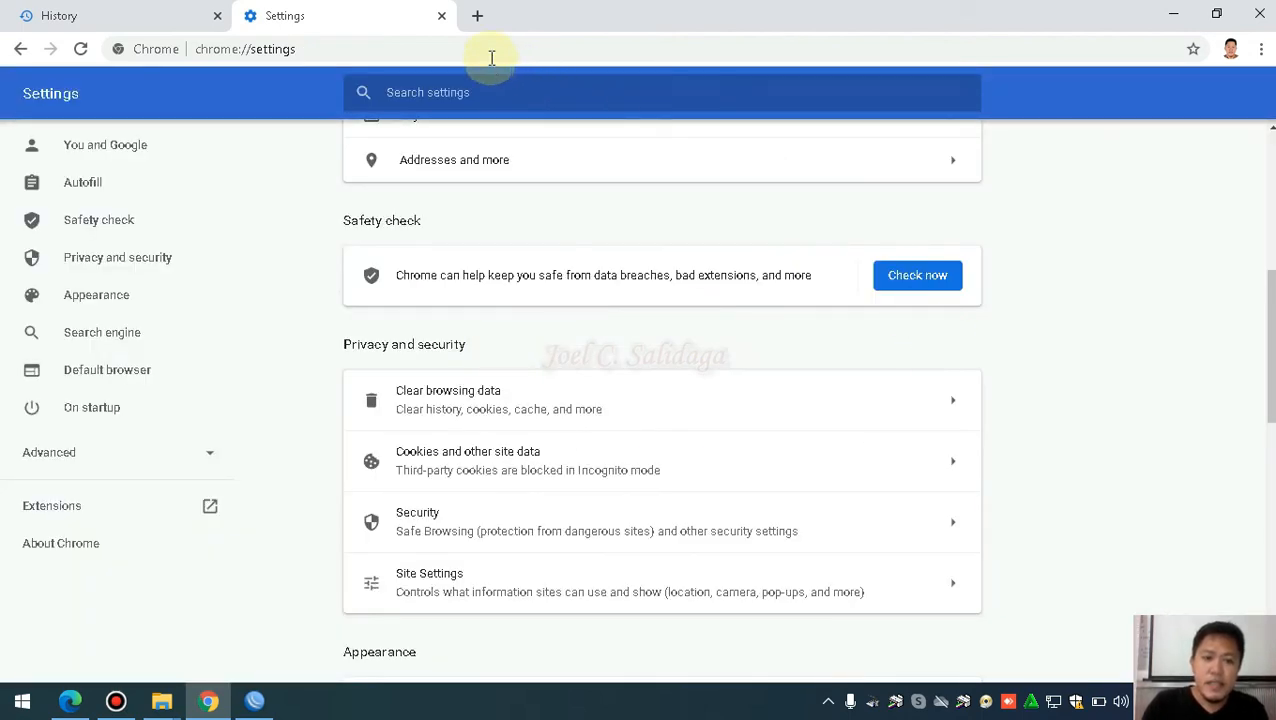
click(442, 16)
Load the hotspot login page at 192.168.88.1
click(424, 51)
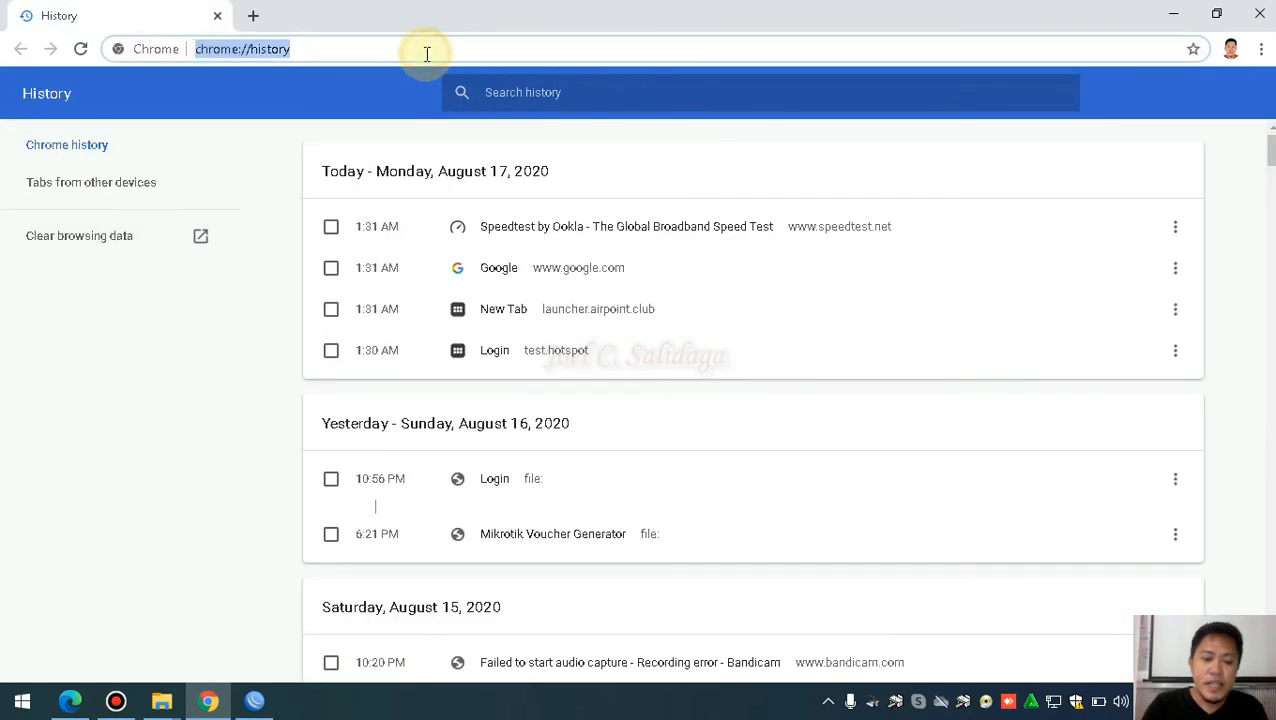
text(192)
key(Right)
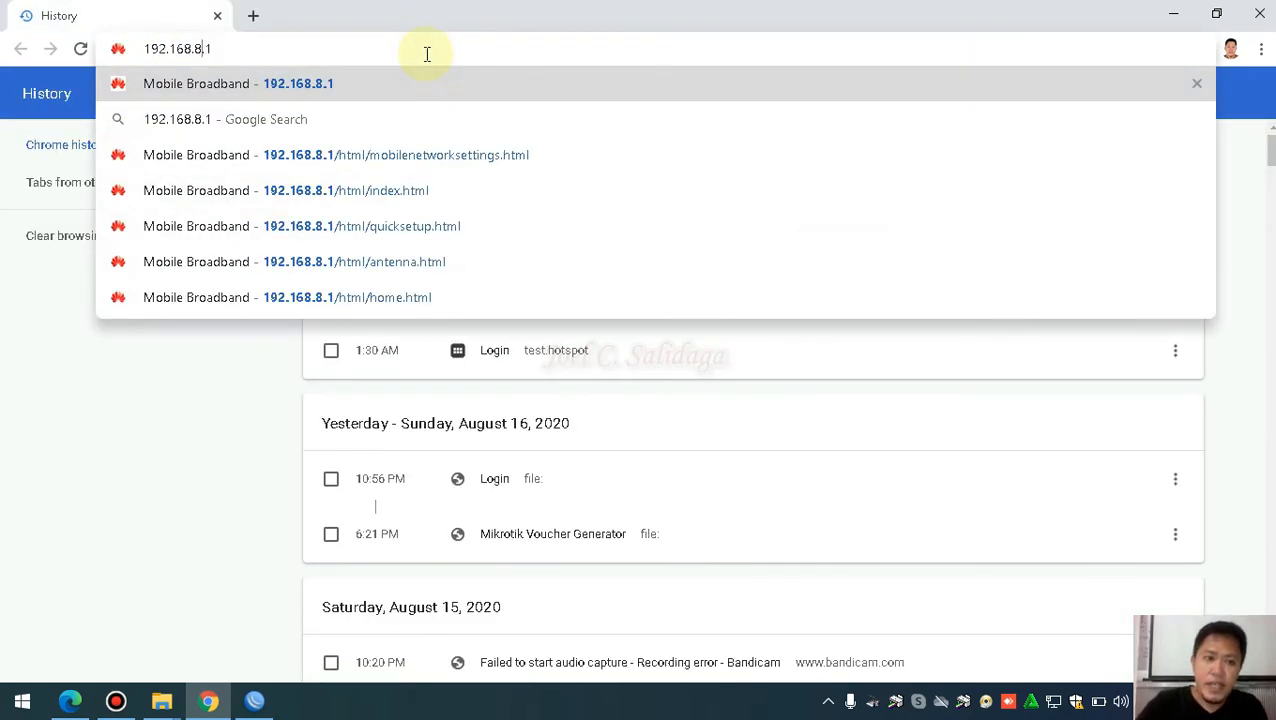
text(8)
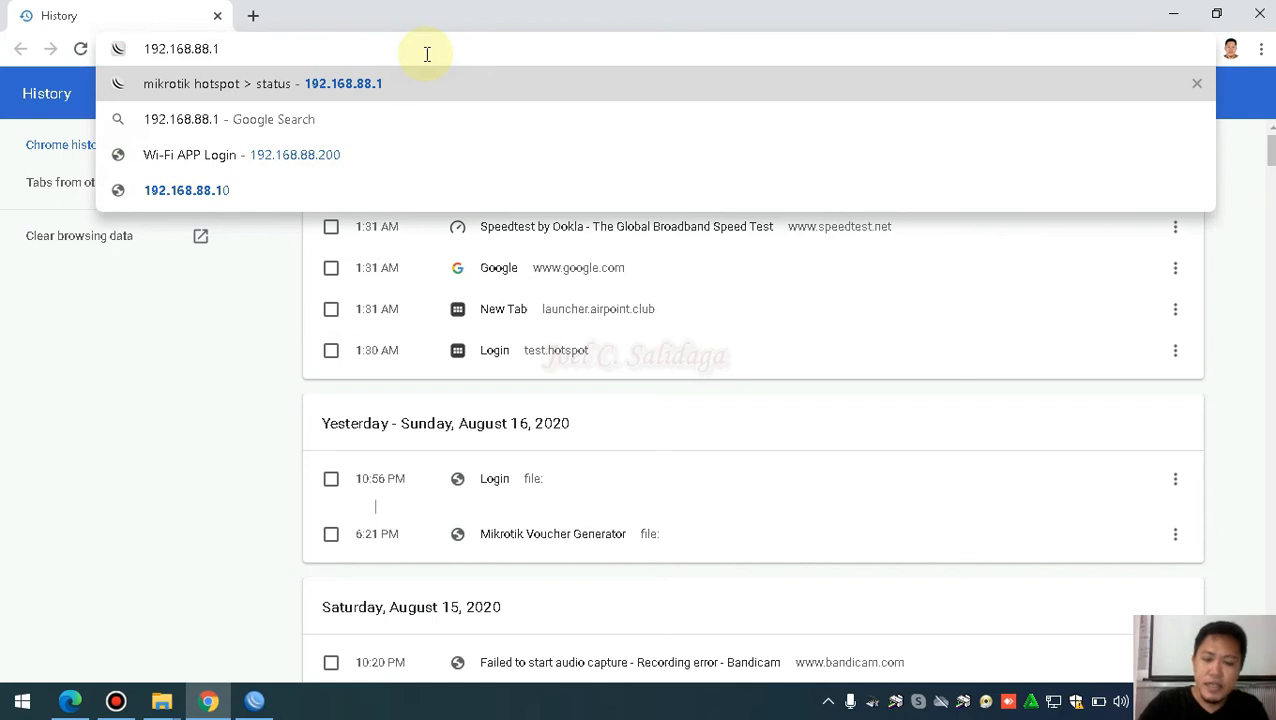
key(Return)
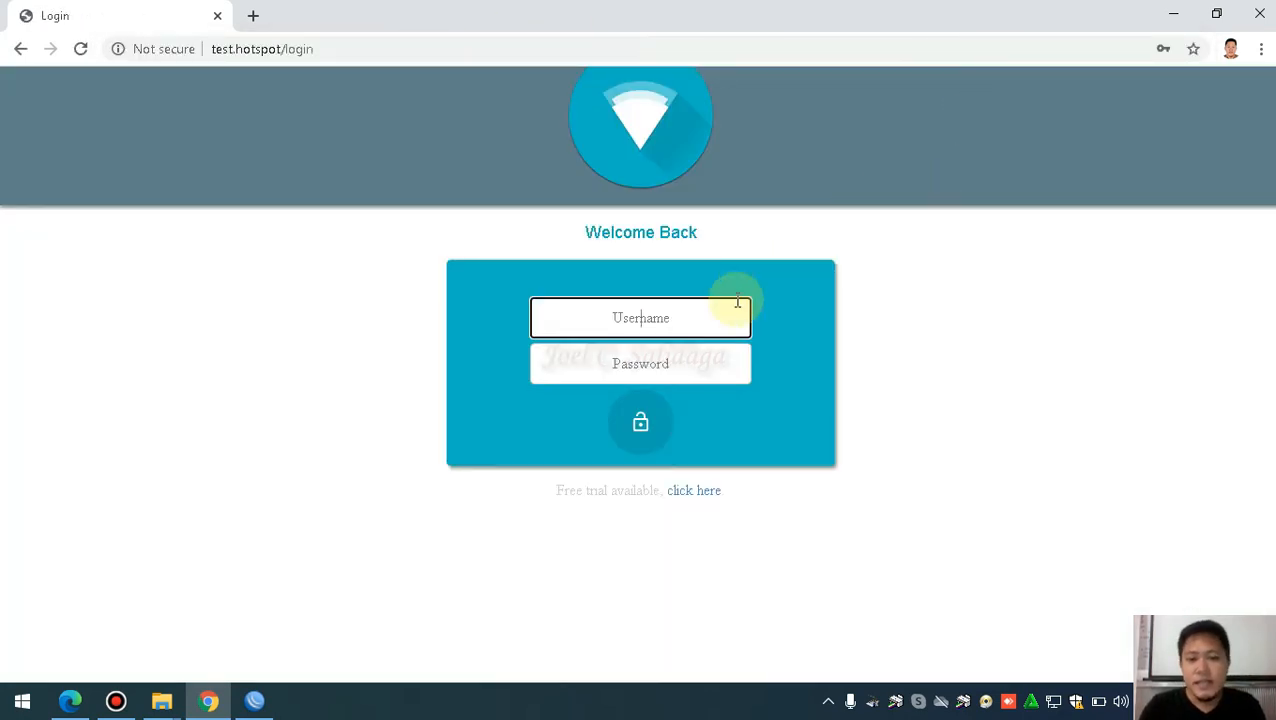
Focus the login Username field, dismissing saved-login suggestions, then minimize Chrome
click(654, 318)
click(1023, 306)
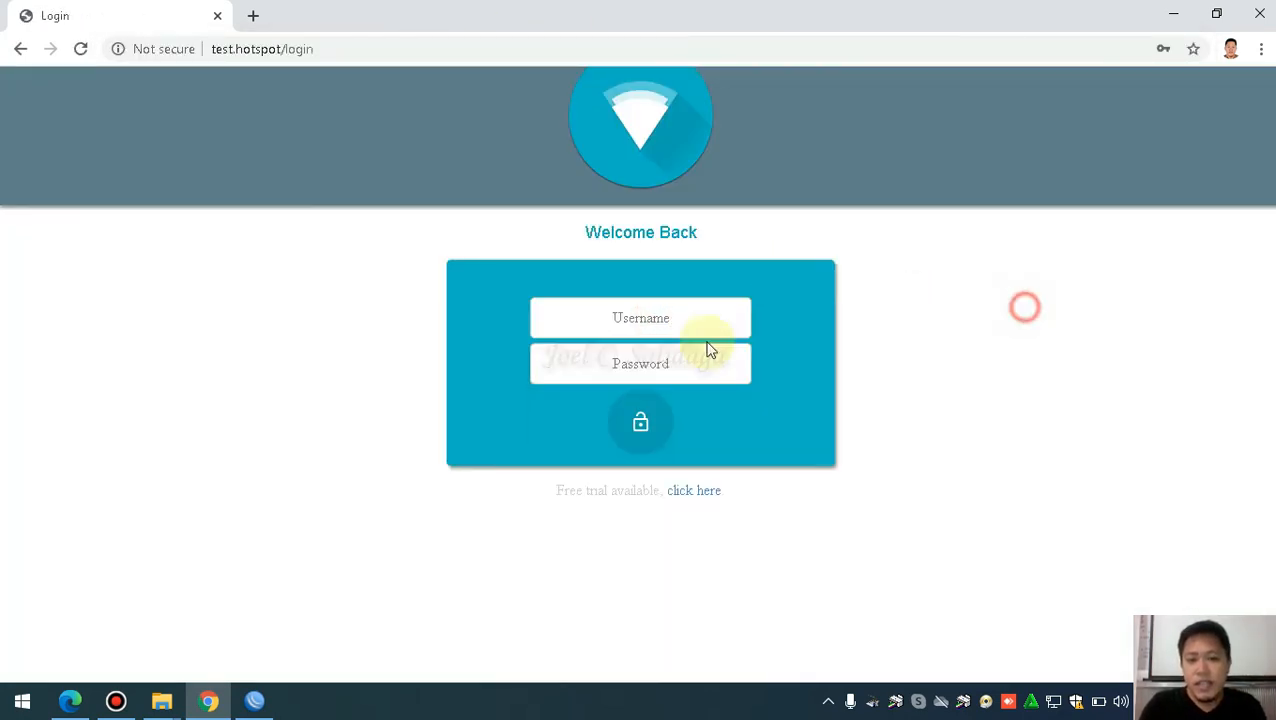
click(649, 319)
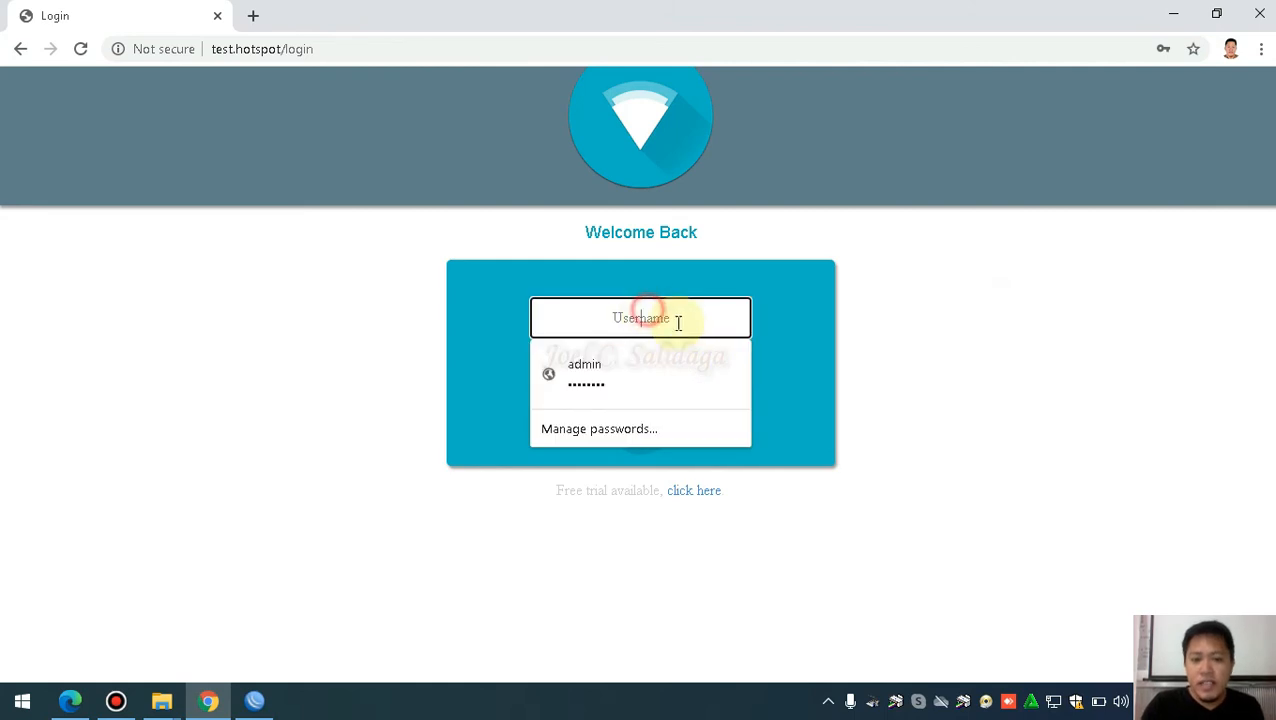
click(971, 341)
click(208, 701)
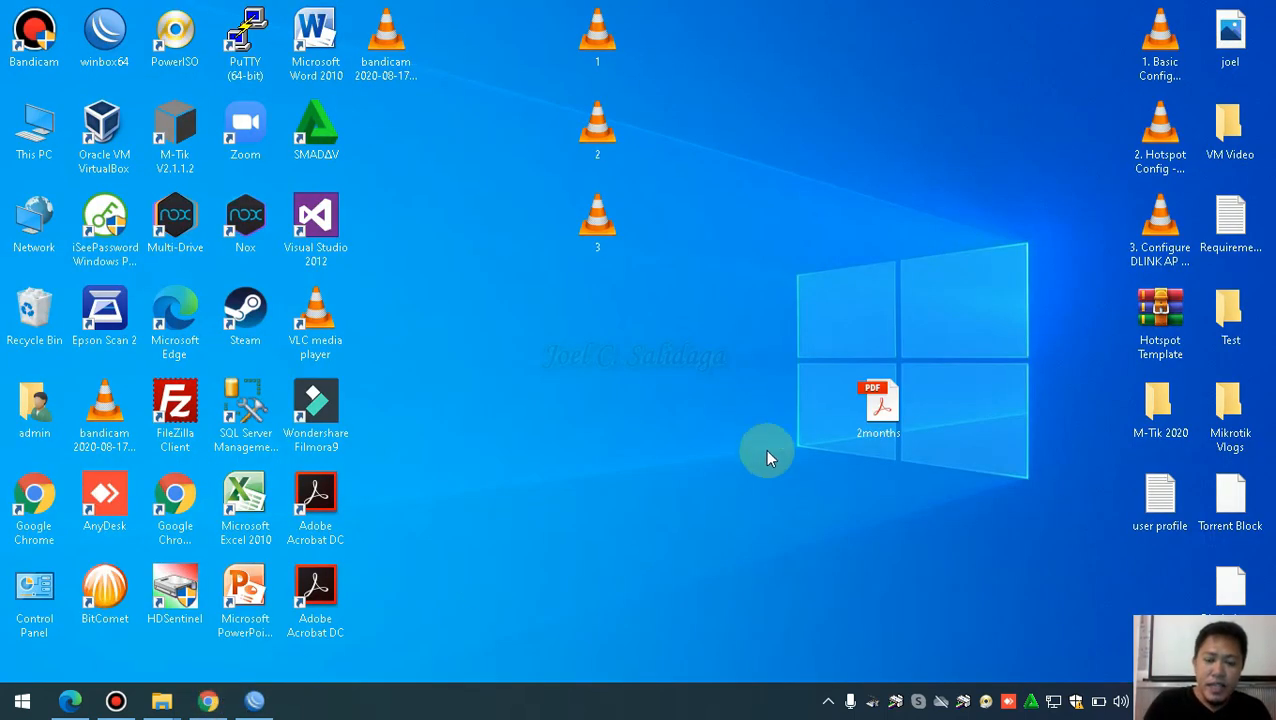
Open the 2months voucher PDF and paste the first voucher's username into the hotspot login
double_click(880, 418)
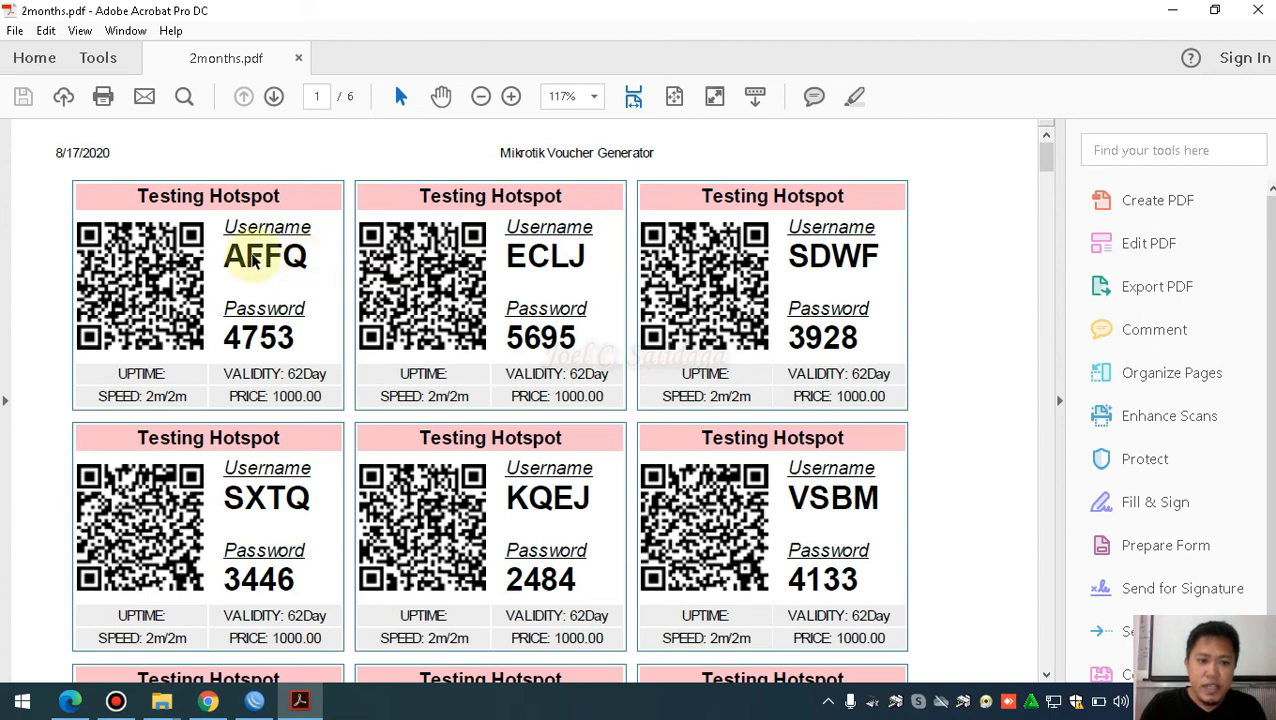
drag(310, 258, 229, 261)
key(ctrl+c)
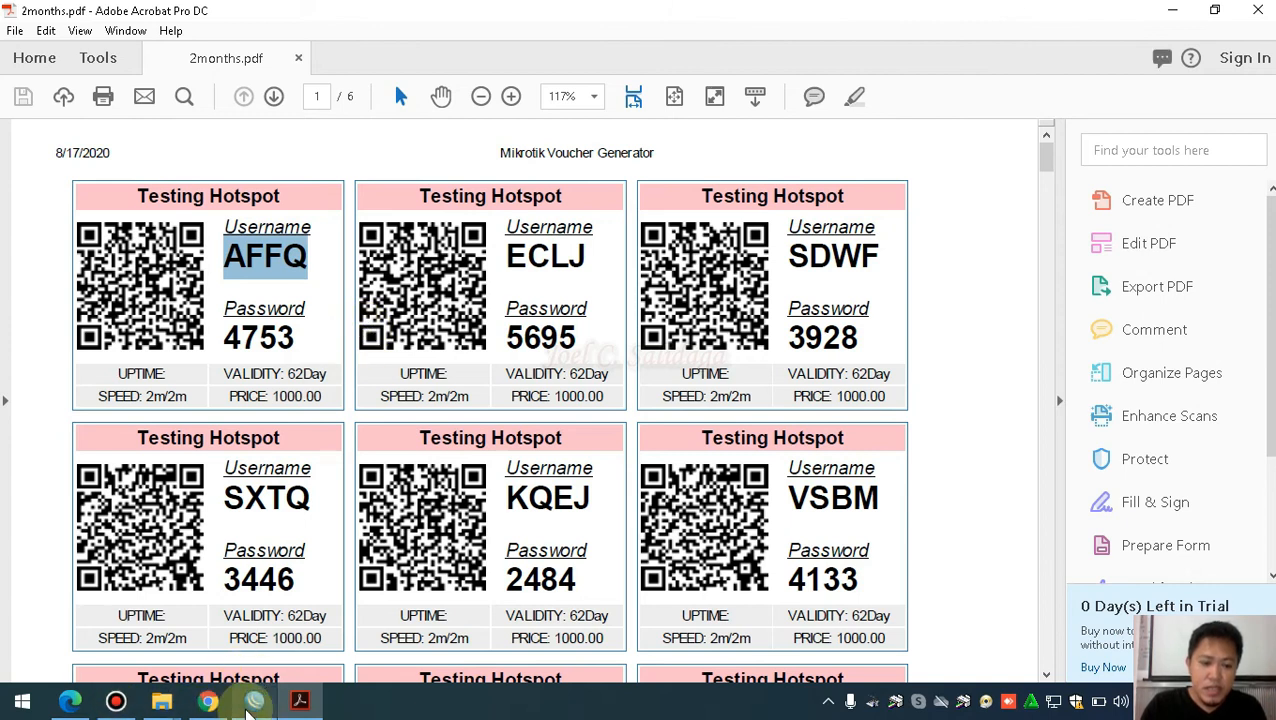
mouse_move(248, 710)
click(208, 700)
click(604, 322)
key(ctrl+v)
click(601, 538)
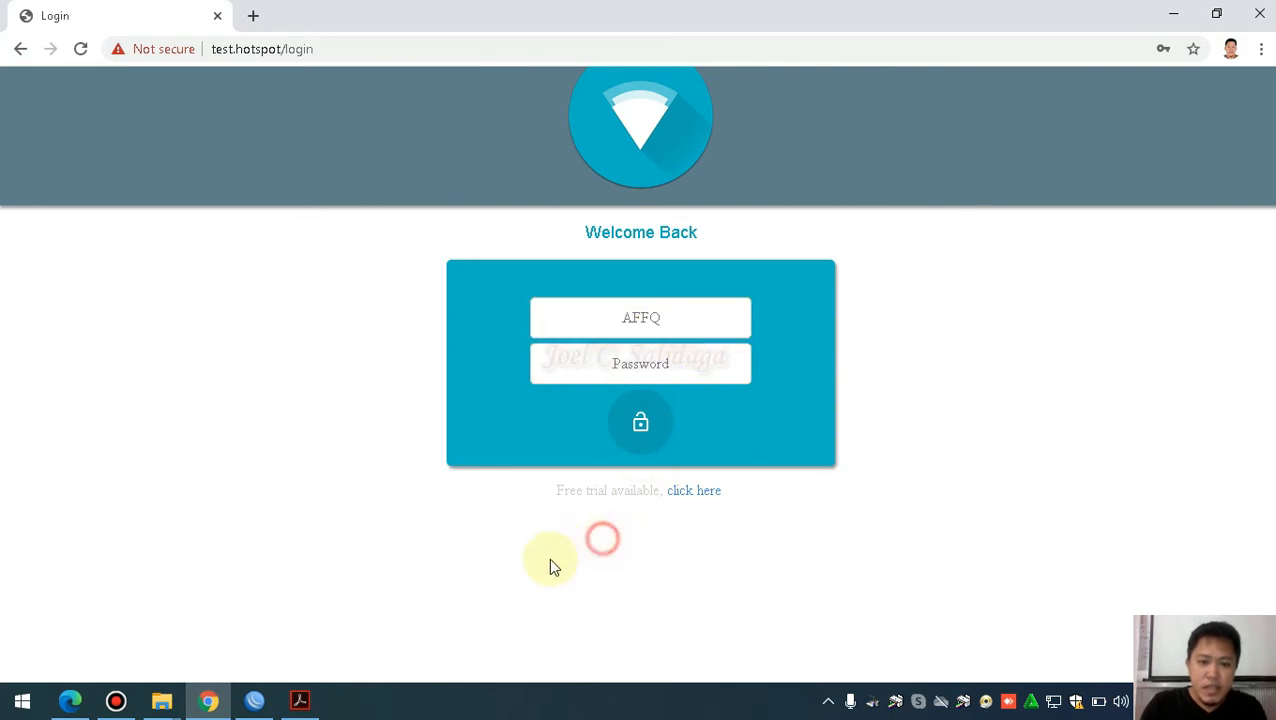
Copy the first voucher's password from the PDF, then bring Edge forward
click(299, 700)
drag(303, 342, 225, 337)
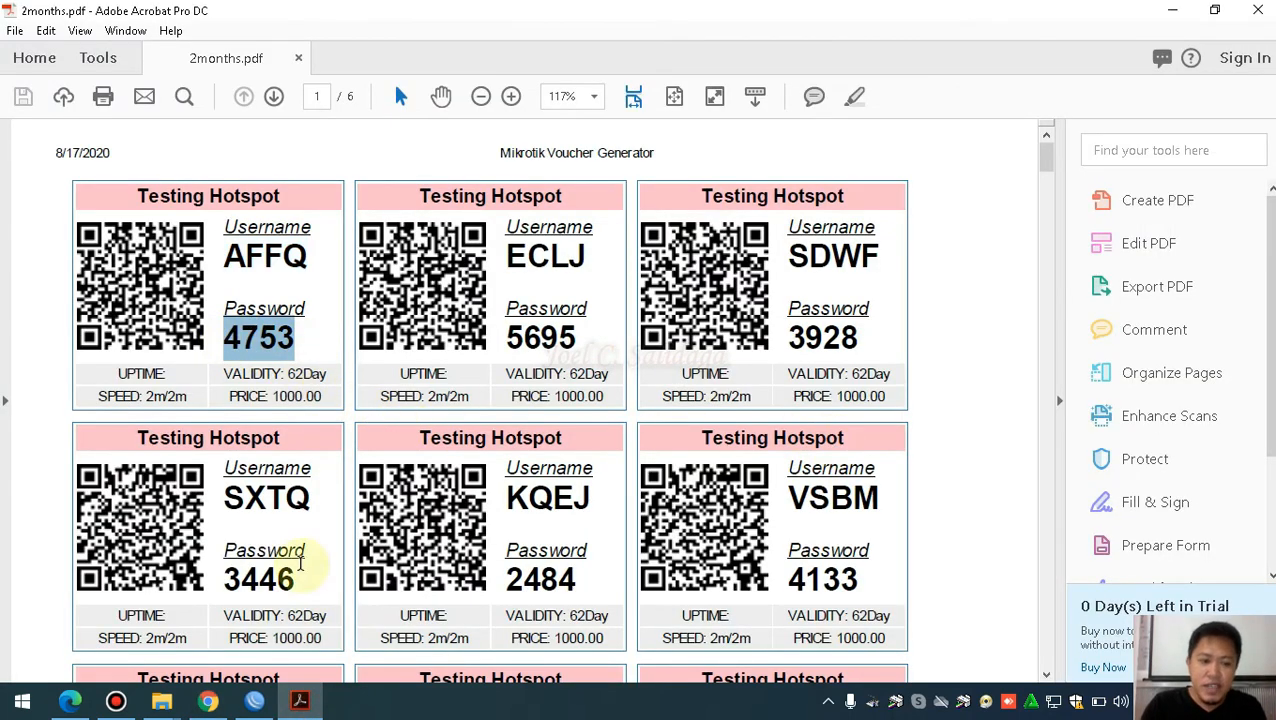
click(71, 701)
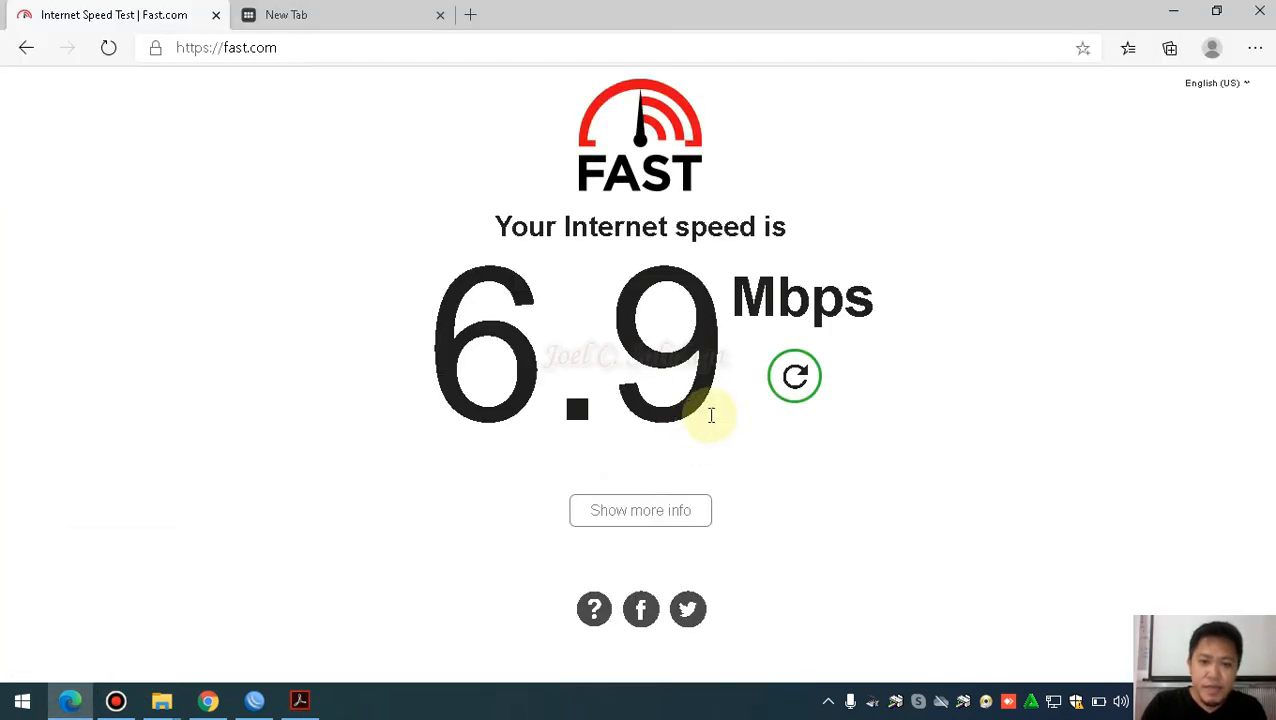
Paste the voucher password into the hotspot login form and log in
click(333, 16)
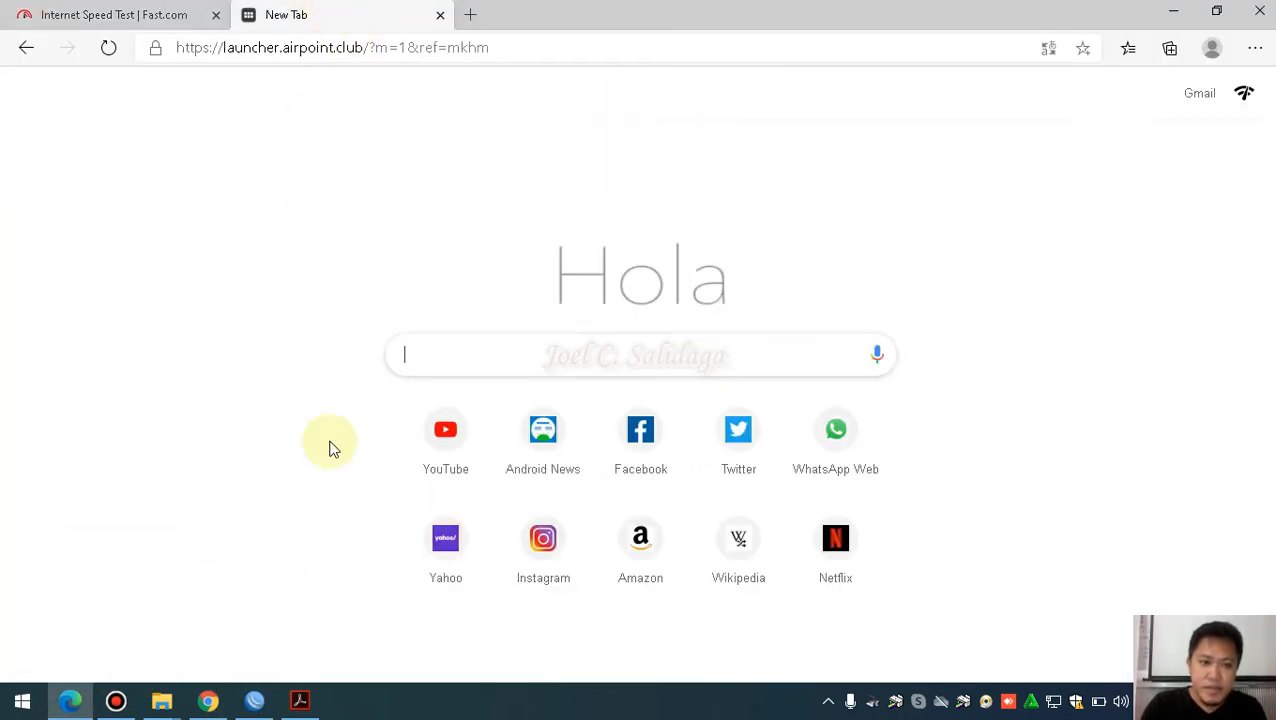
click(208, 701)
click(633, 363)
key(ctrl+v)
click(641, 429)
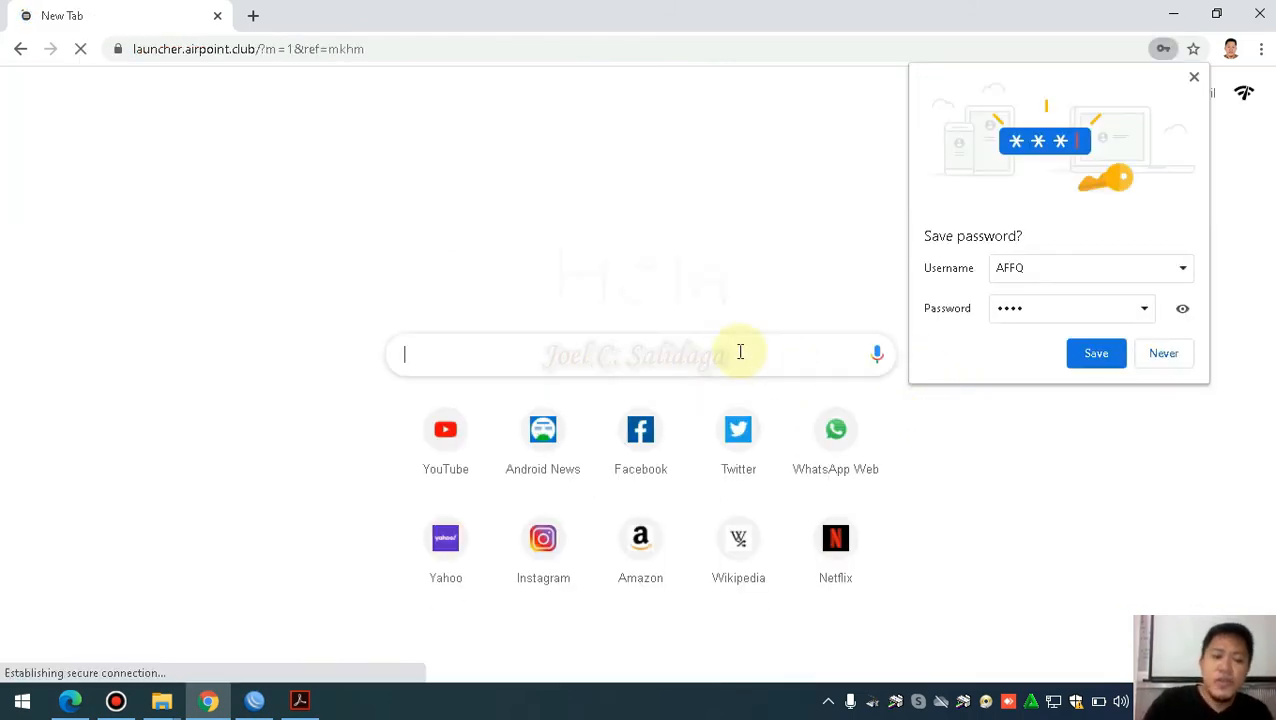
Maximize WinBox and select the 2months profile under Hotspot User Profiles to check its limit
click(254, 700)
click(634, 13)
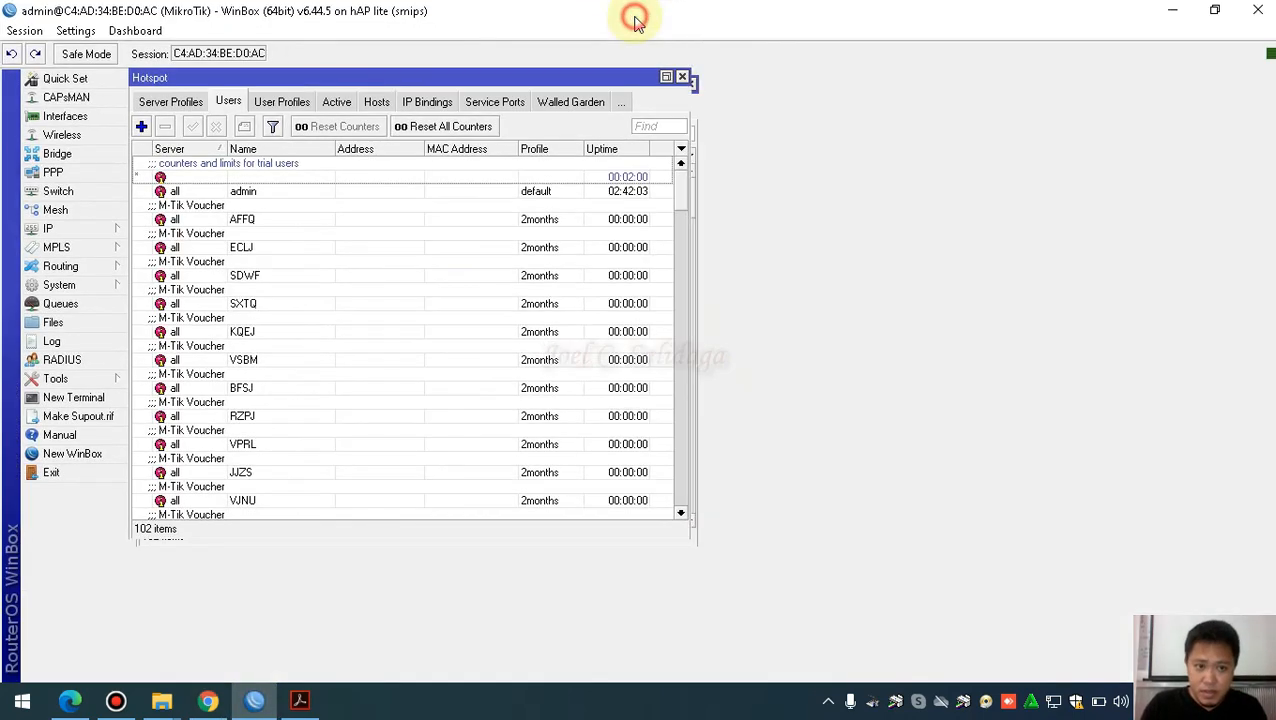
click(328, 104)
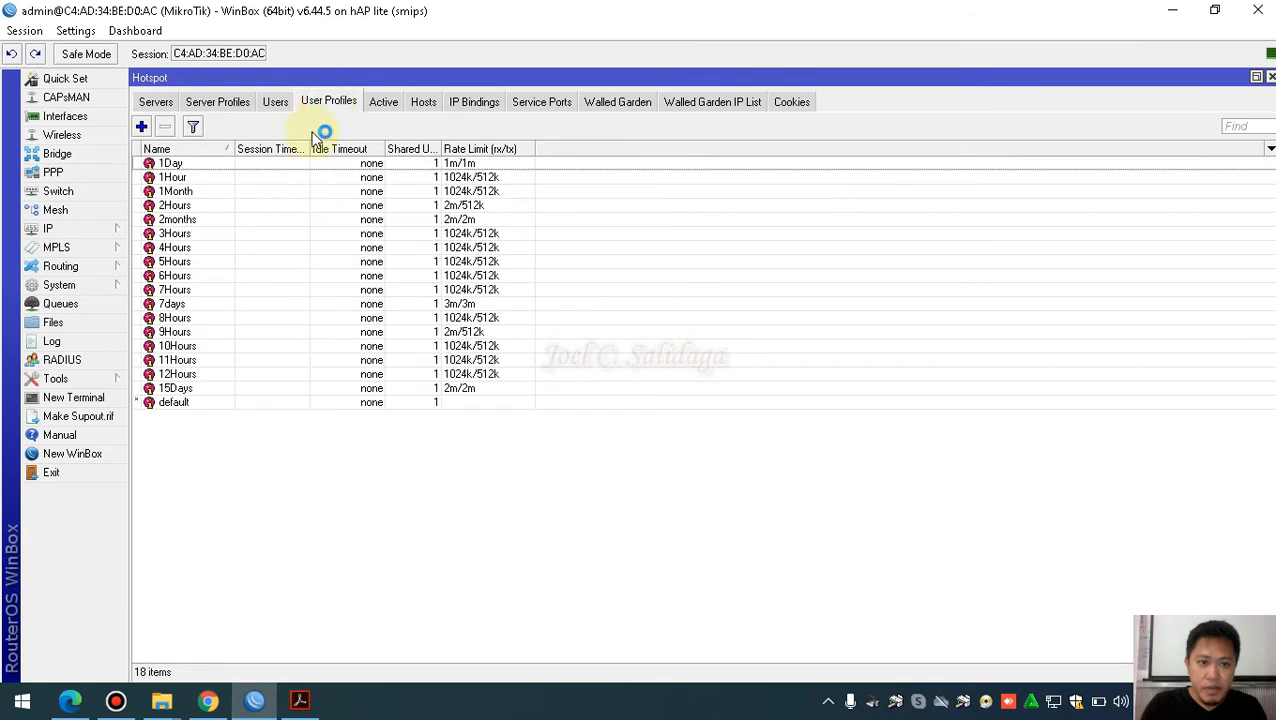
click(461, 222)
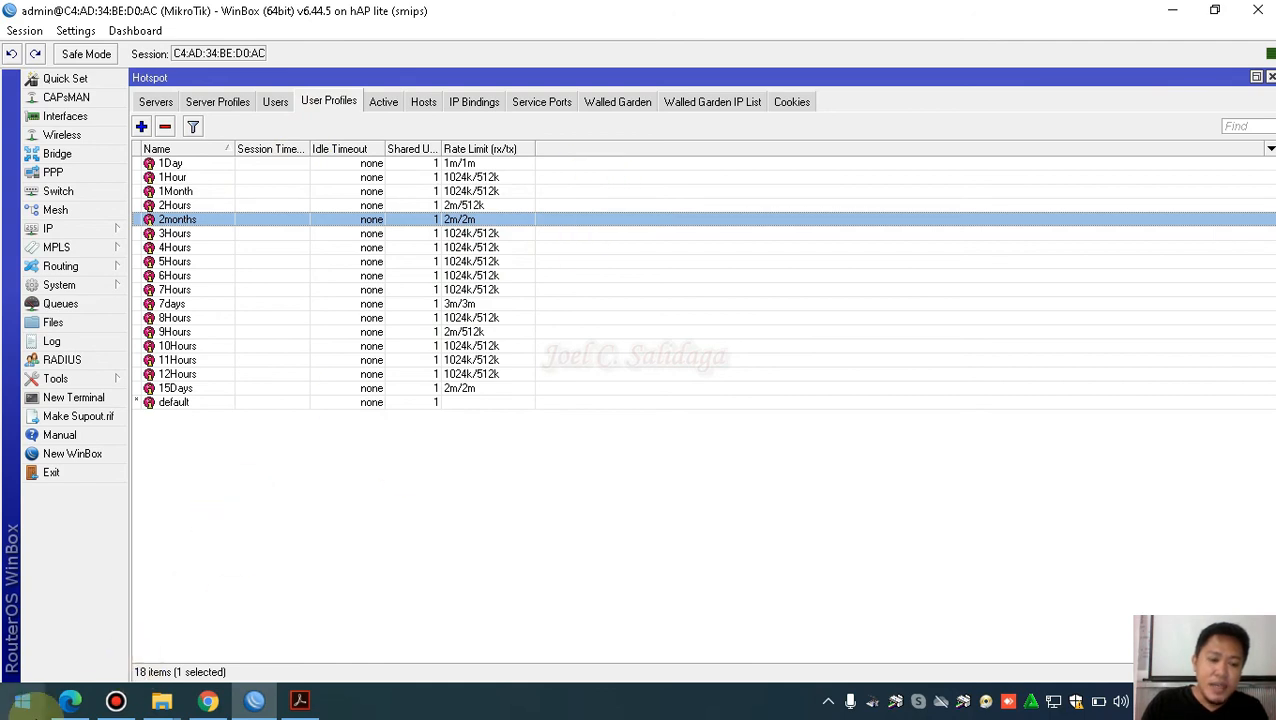
click(70, 701)
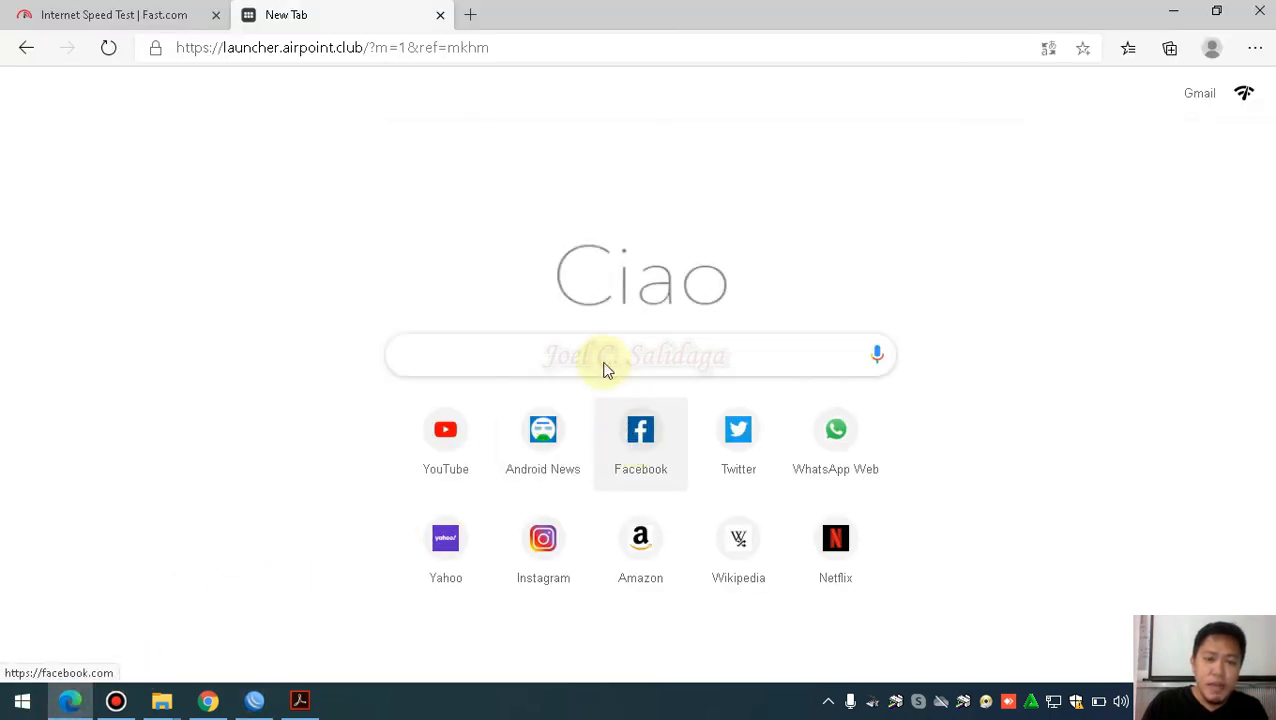
Close the extra tab, rerun the Fast.com test and show the upload details
click(440, 14)
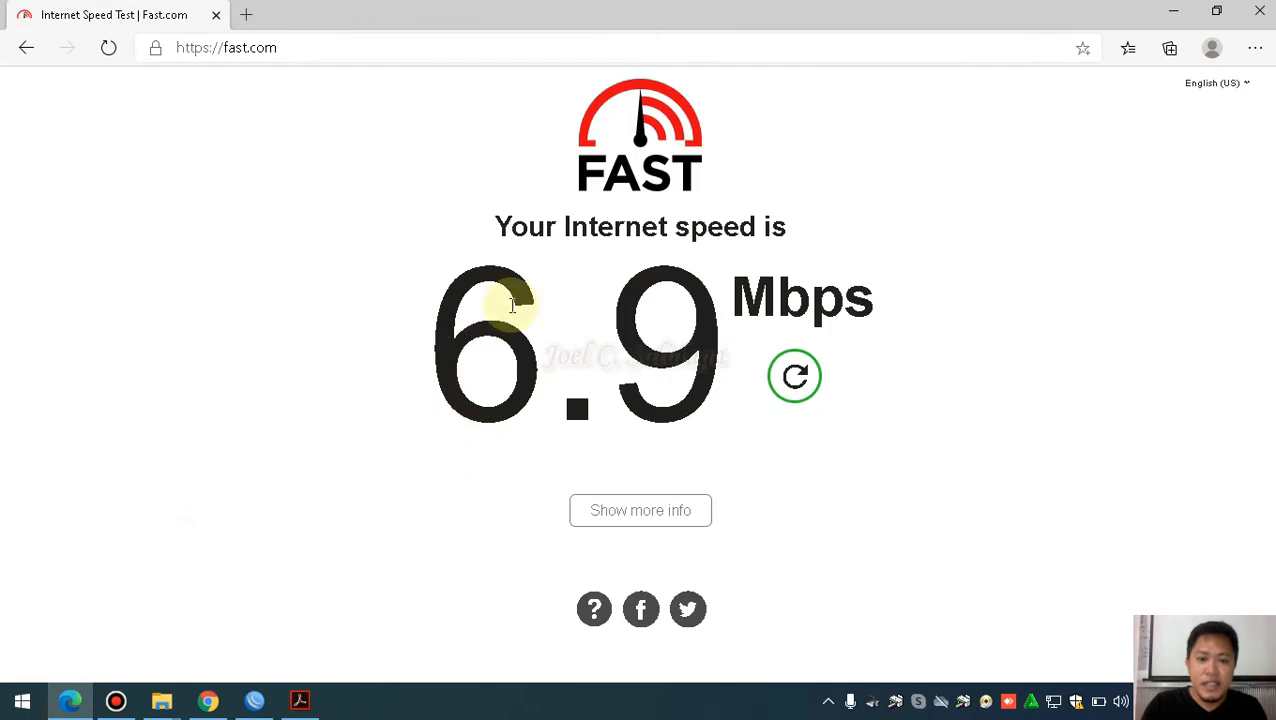
click(790, 377)
click(243, 16)
click(137, 12)
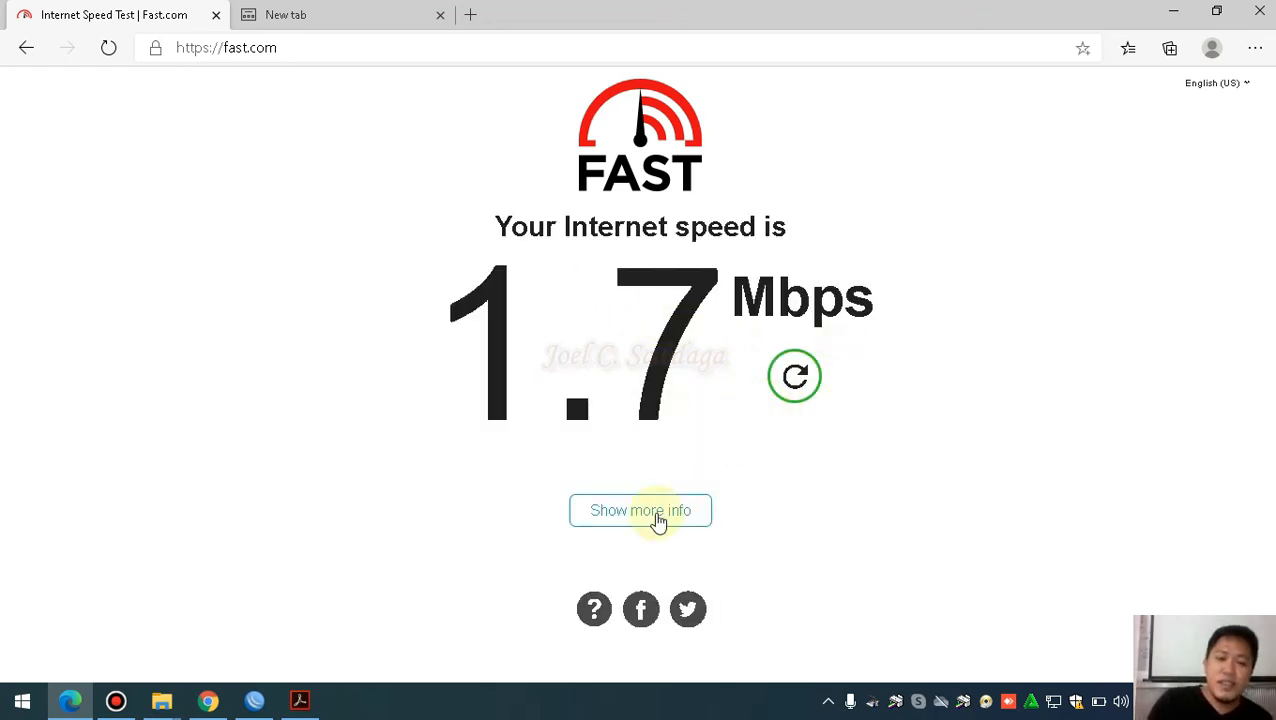
click(657, 521)
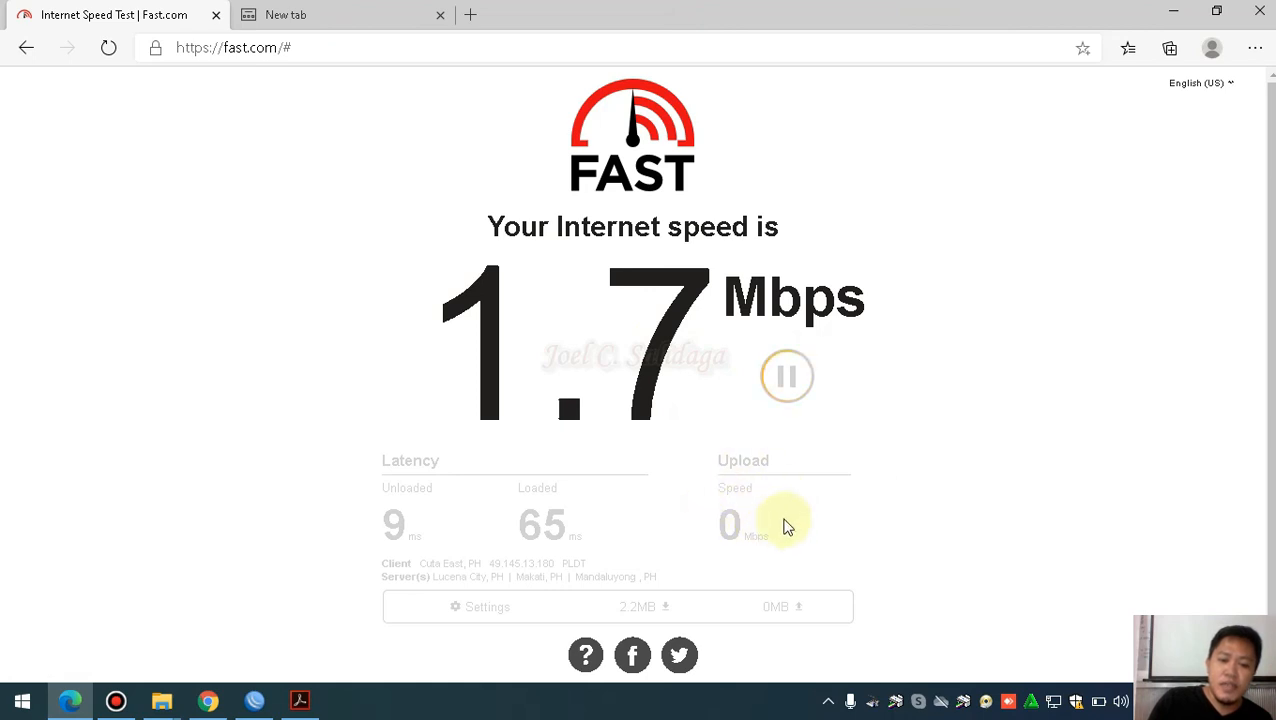
Highlight the 1.7 Mbps download and 1.6 Mbps upload results
drag(450, 313, 688, 333)
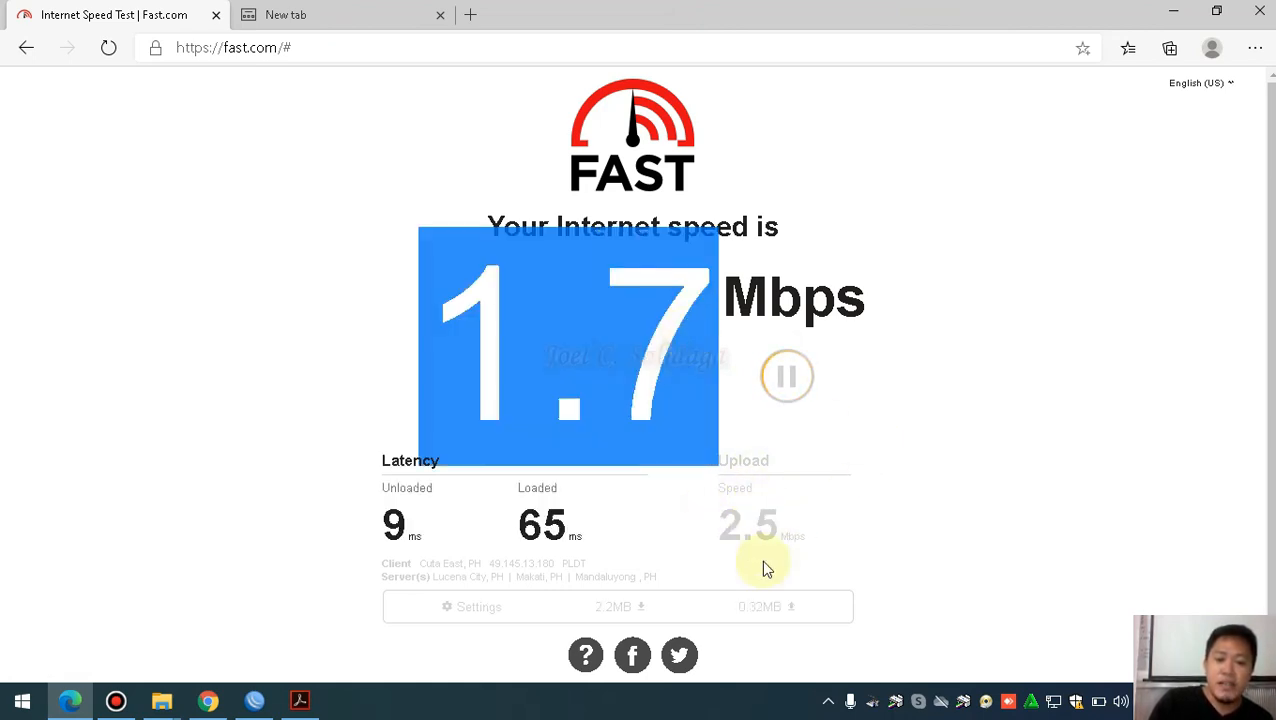
click(280, 247)
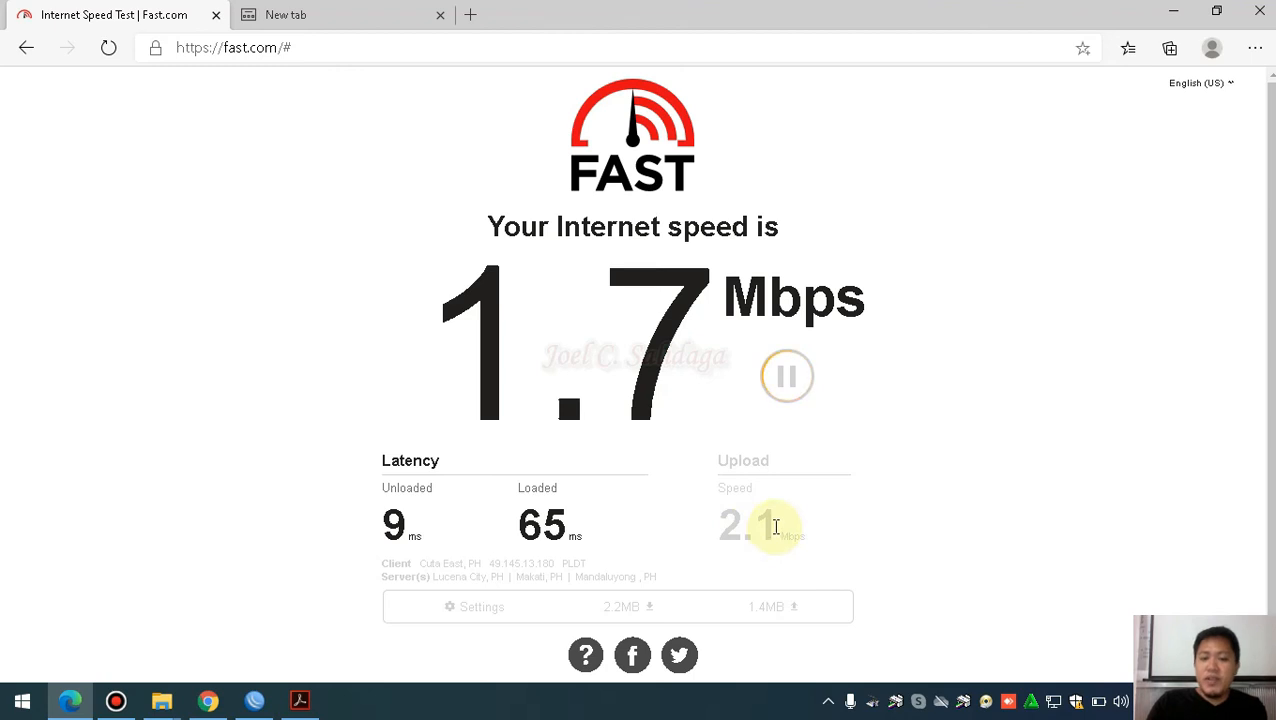
mouse_move(718, 522)
mouse_down()
mouse_move(778, 524)
mouse_move(729, 521)
mouse_move(723, 538)
mouse_up()
click(834, 506)
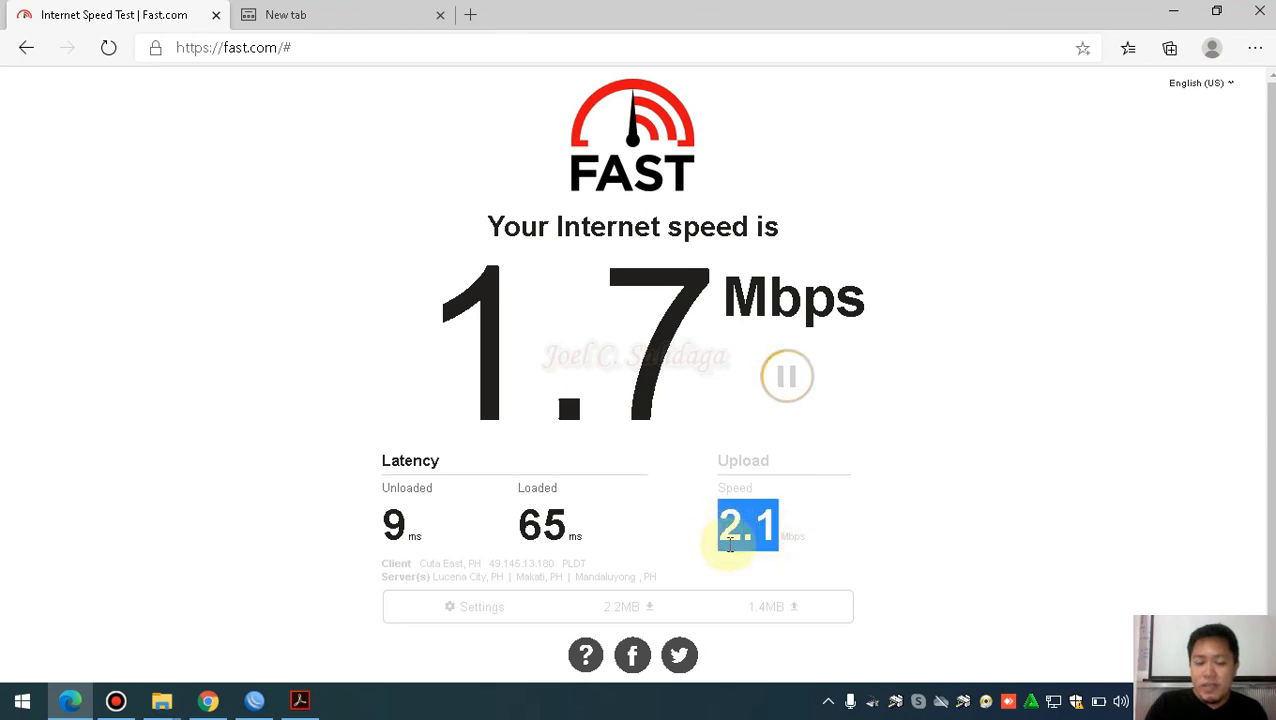
click(853, 525)
drag(854, 530, 700, 521)
click(835, 526)
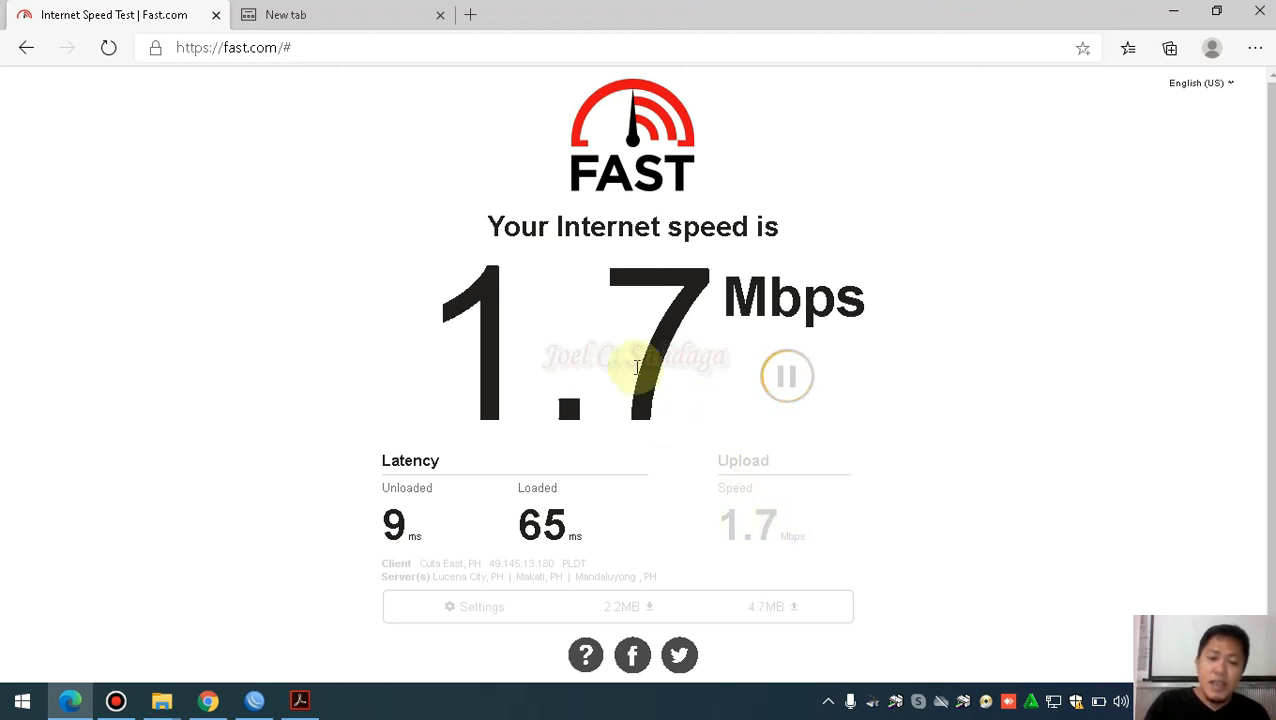
drag(680, 355, 486, 347)
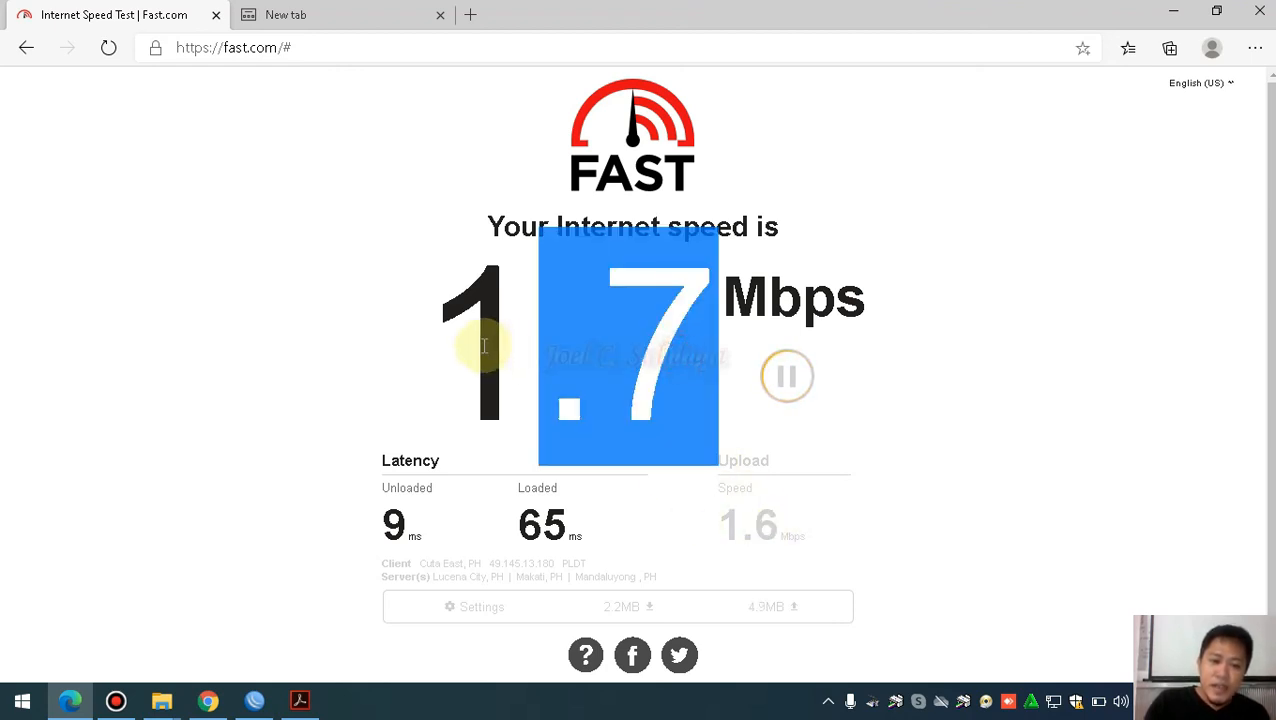
drag(452, 295, 926, 504)
click(937, 501)
drag(439, 308, 724, 522)
click(874, 521)
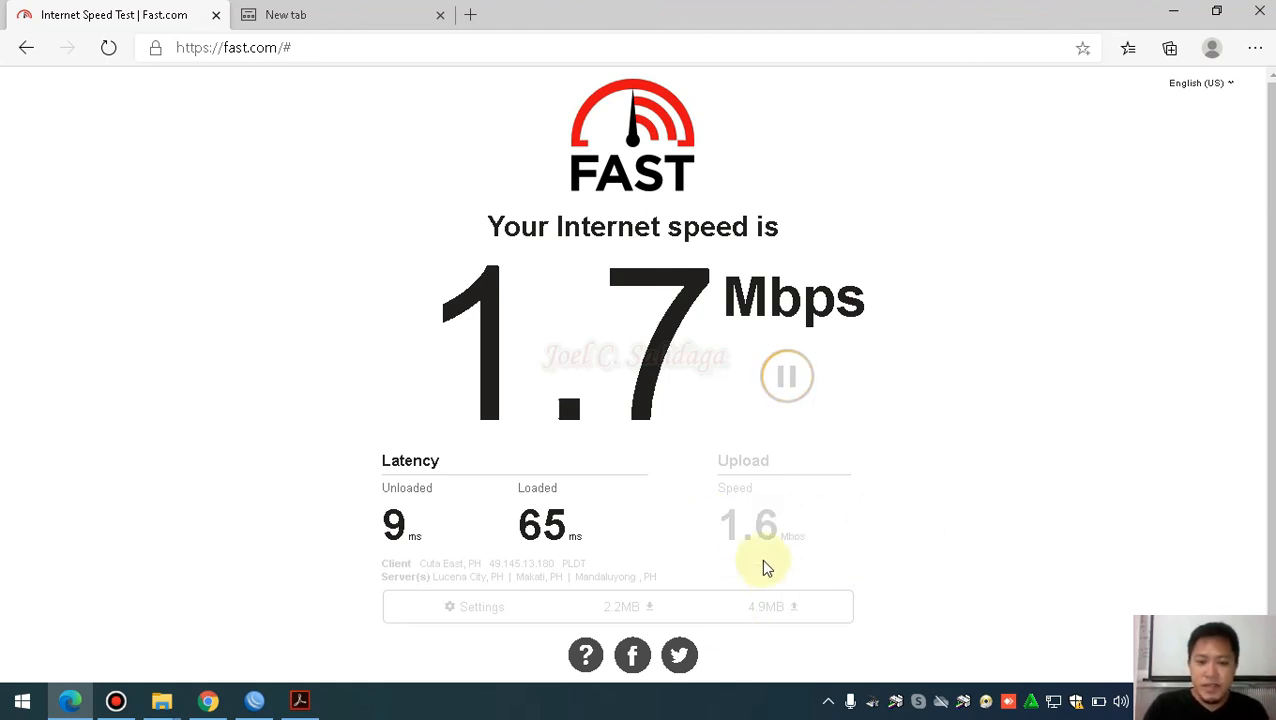
drag(733, 524, 798, 534)
drag(473, 300, 632, 322)
click(576, 512)
drag(474, 363, 692, 493)
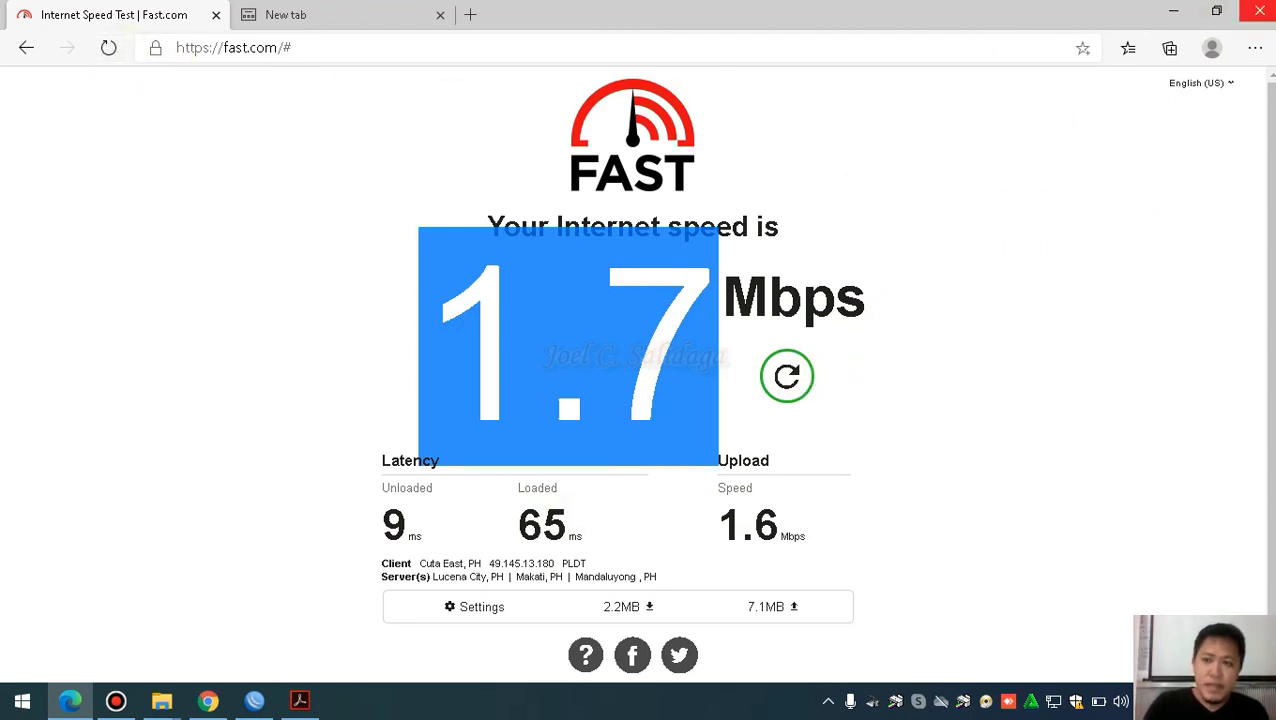
Close Edge, select the voucher user's active session from 192.168.88.251, and widen the Rx Rate column
click(1260, 10)
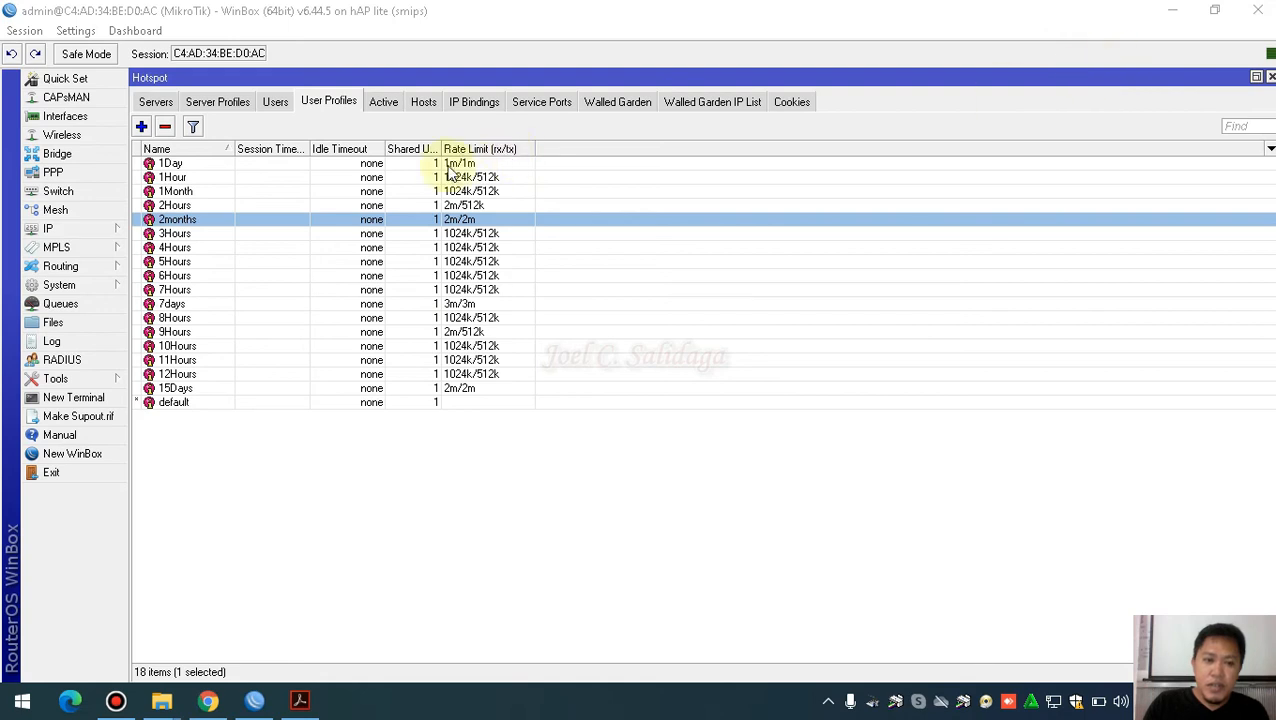
click(384, 106)
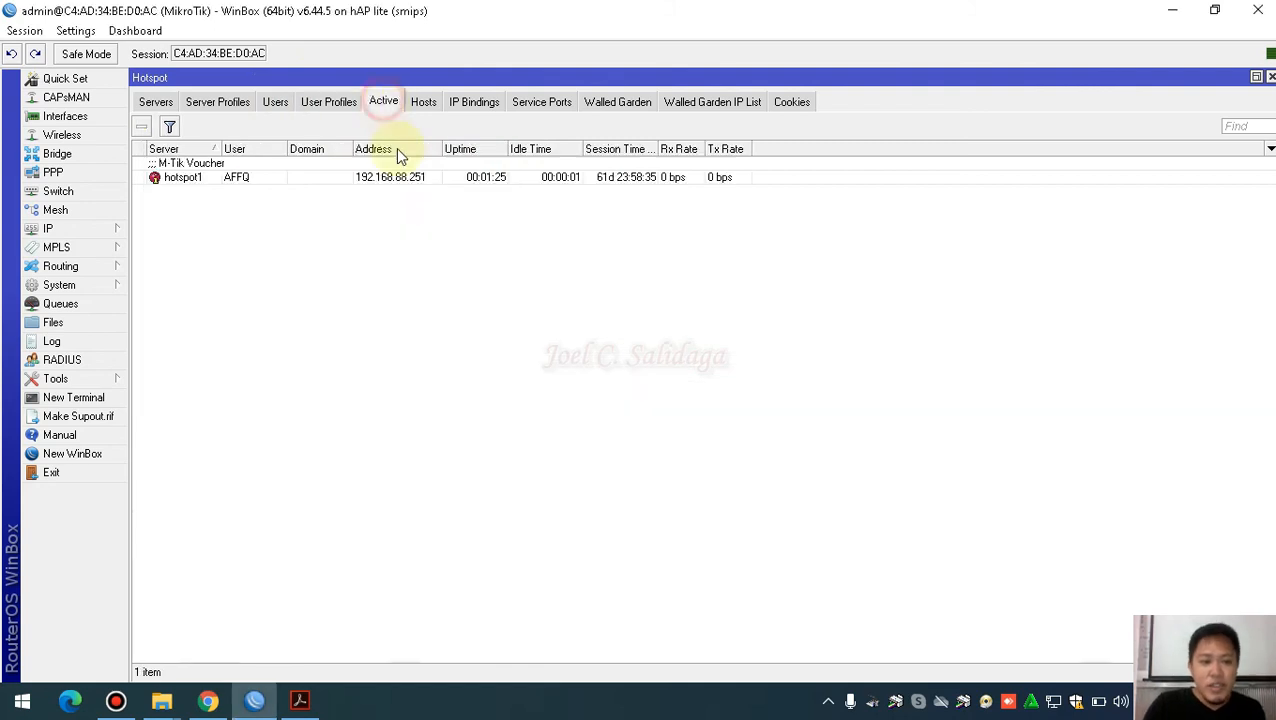
click(279, 178)
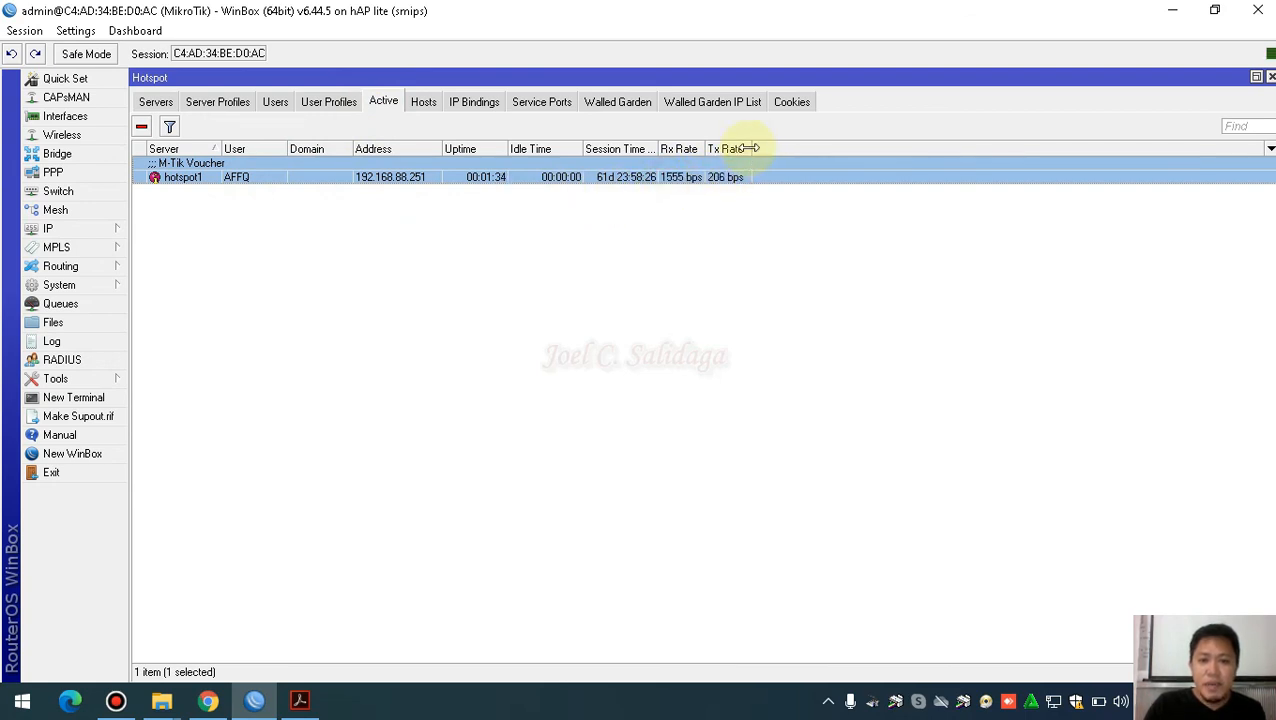
drag(703, 148, 720, 148)
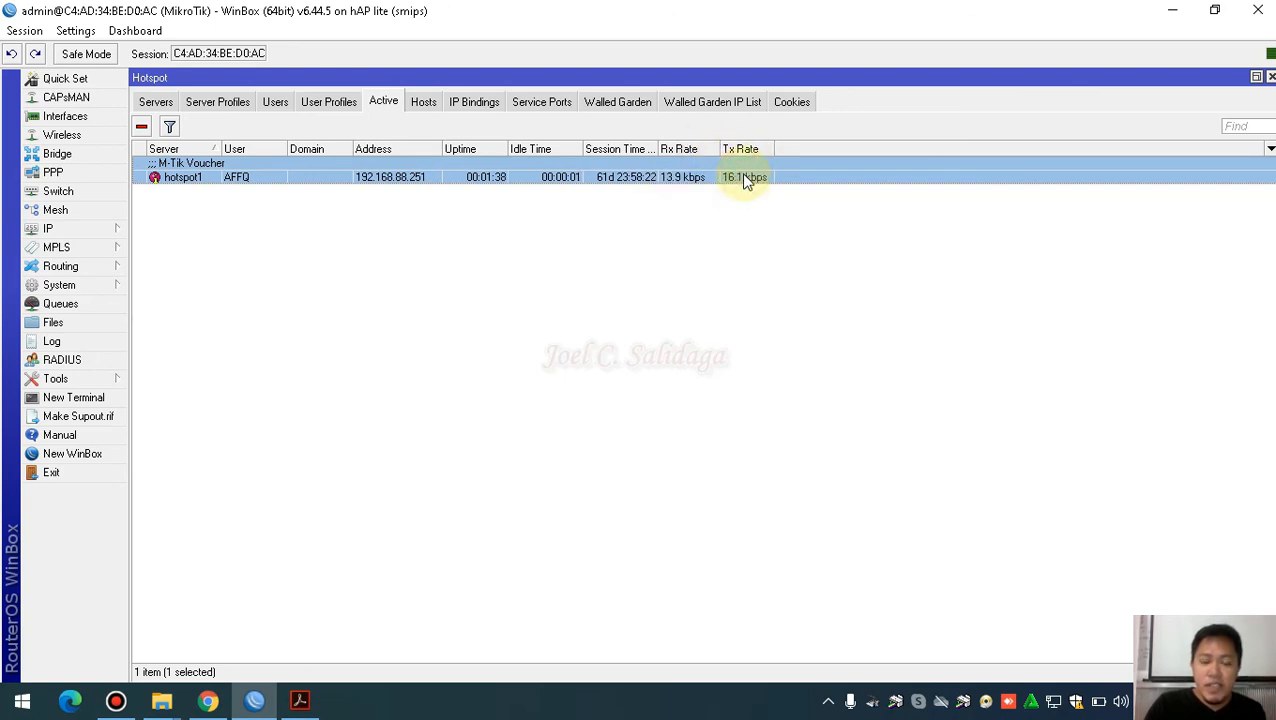
click(208, 706)
Load speedtest.net and start a speed test through the hotspot connection
click(328, 50)
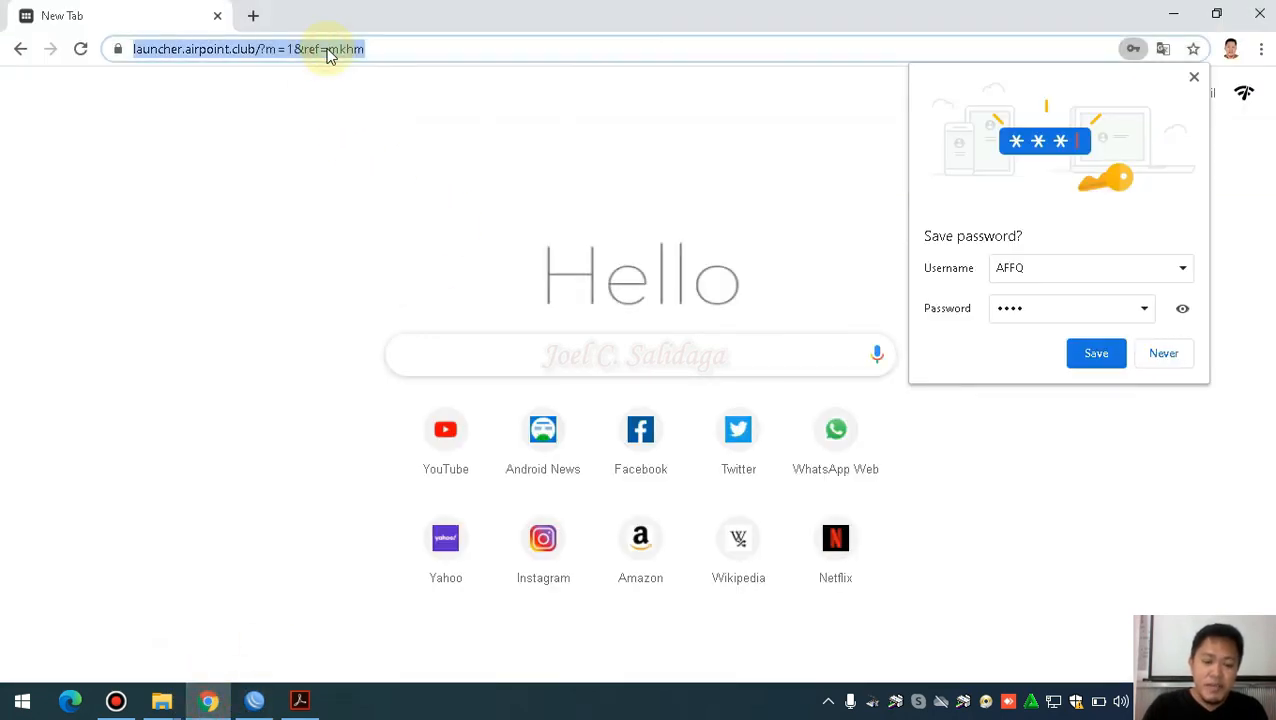
text(speedtest.net)
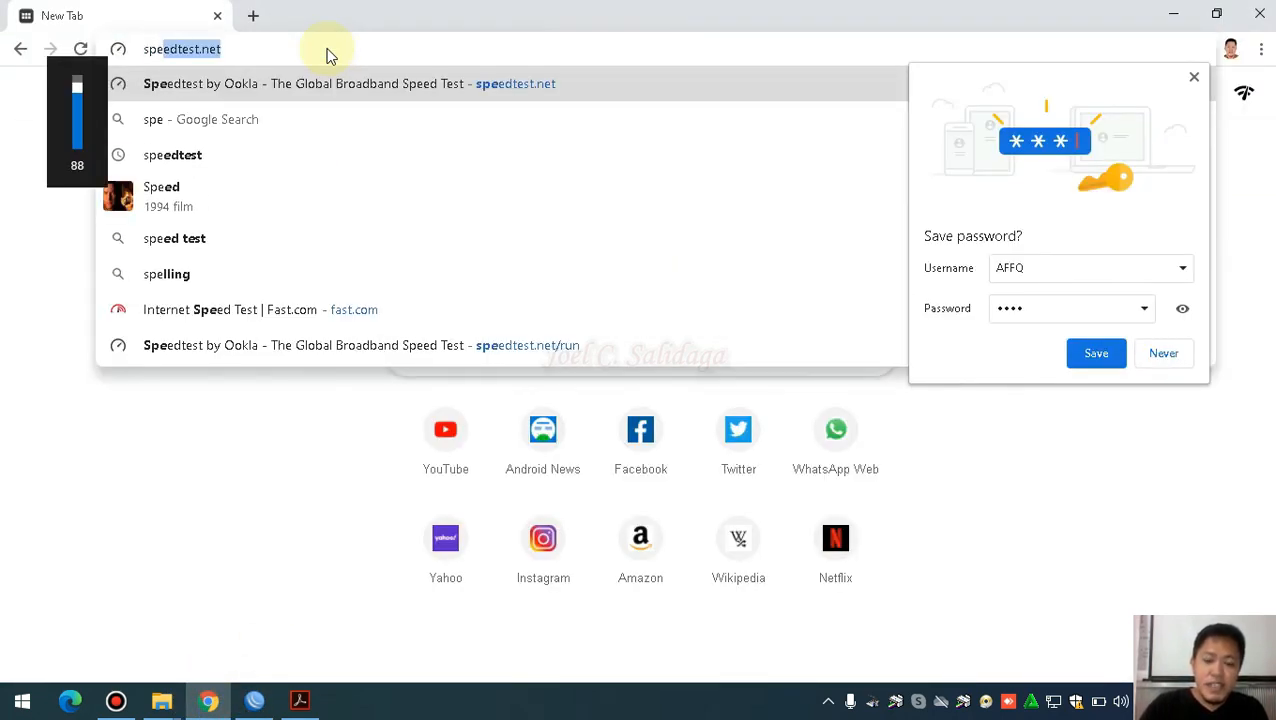
key(Return)
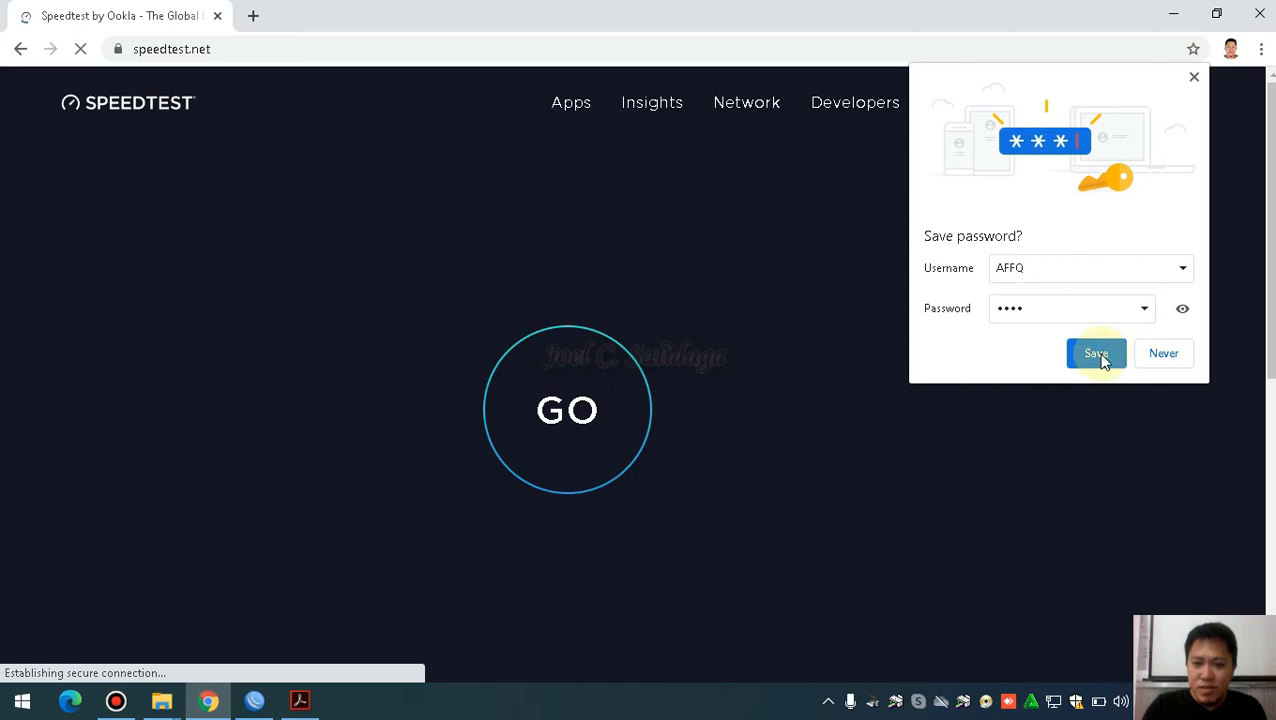
click(1193, 76)
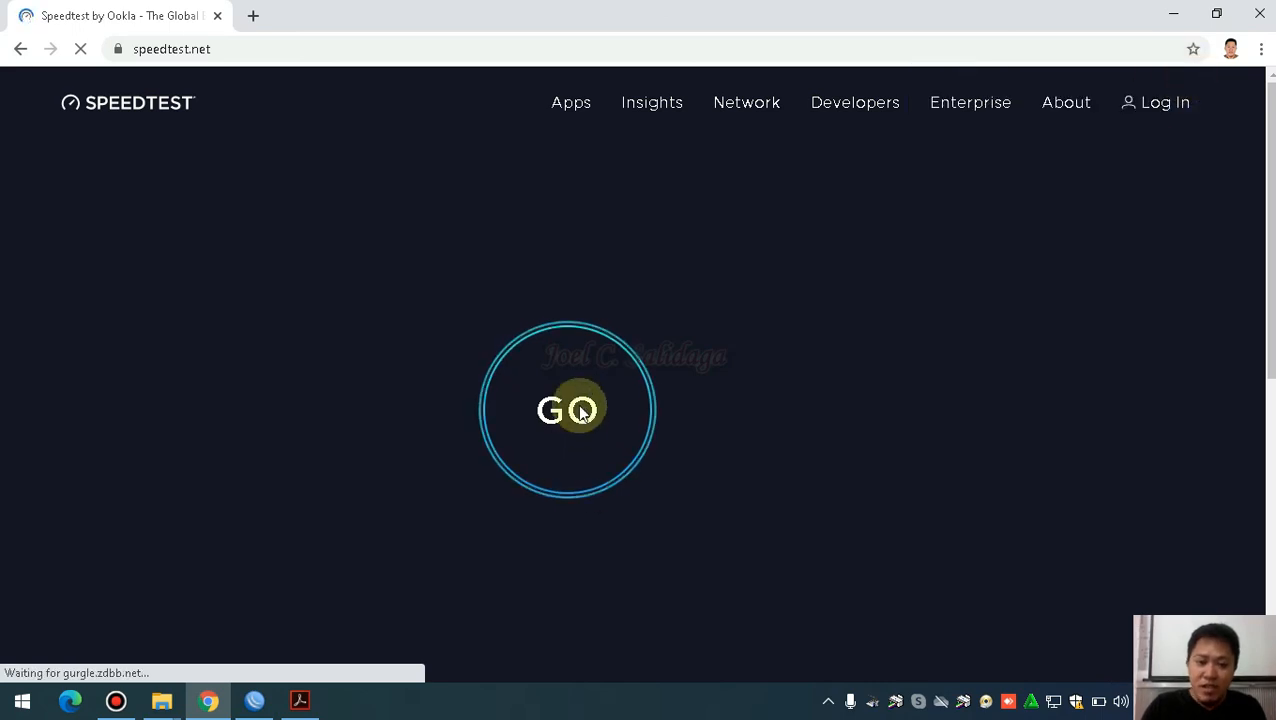
scroll(744, 333, down, 1)
scroll(736, 352, up, 1)
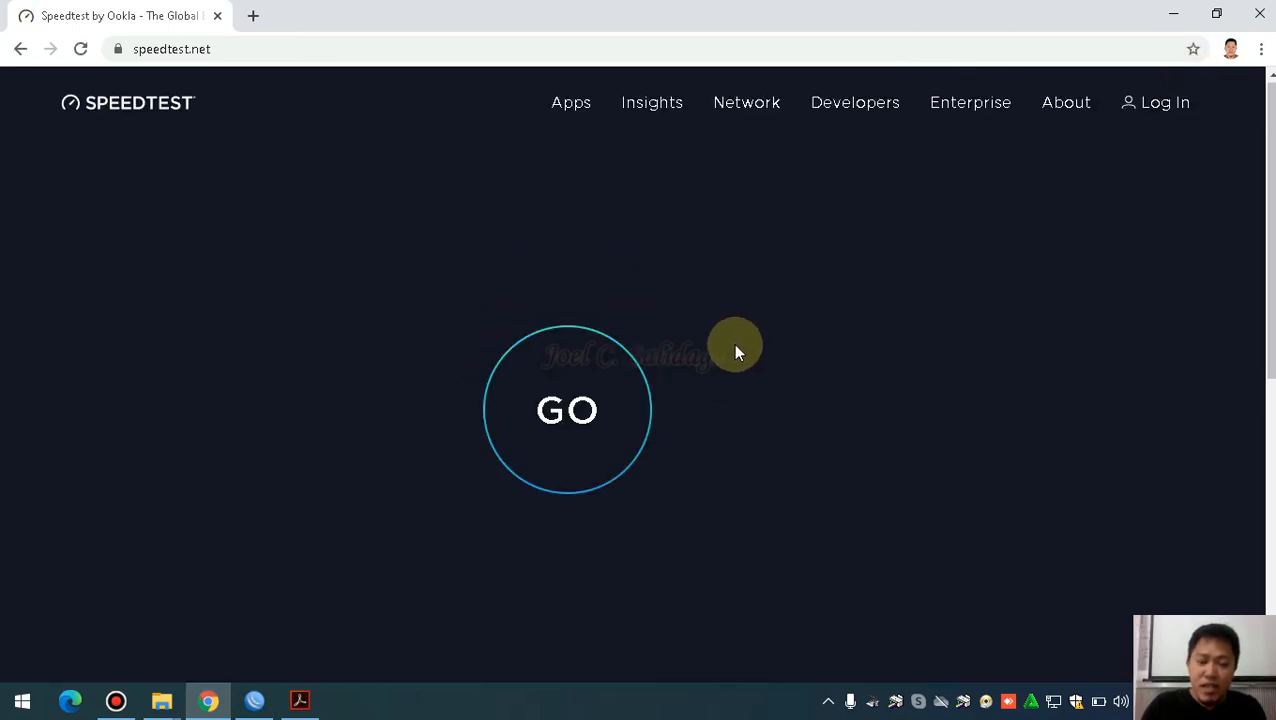
click(580, 425)
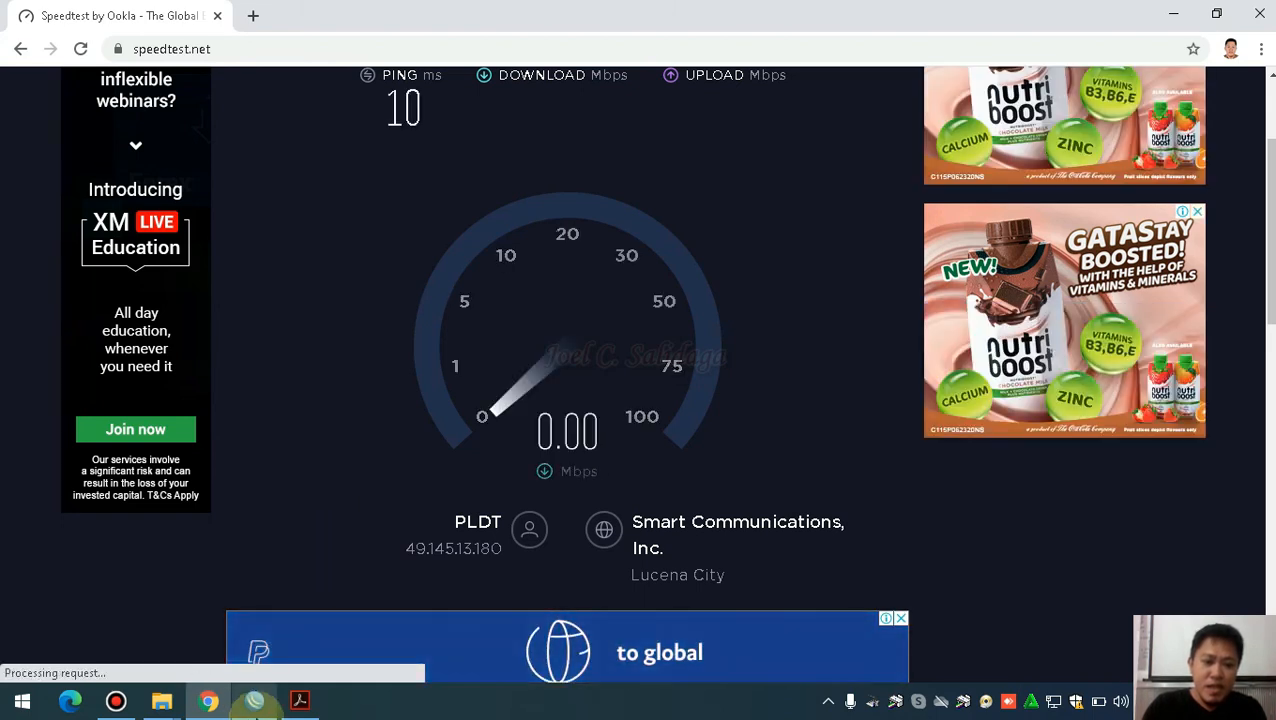
Compare the hotspot user's live rates in WinBox with the 1.94 Mbps measured download
click(255, 702)
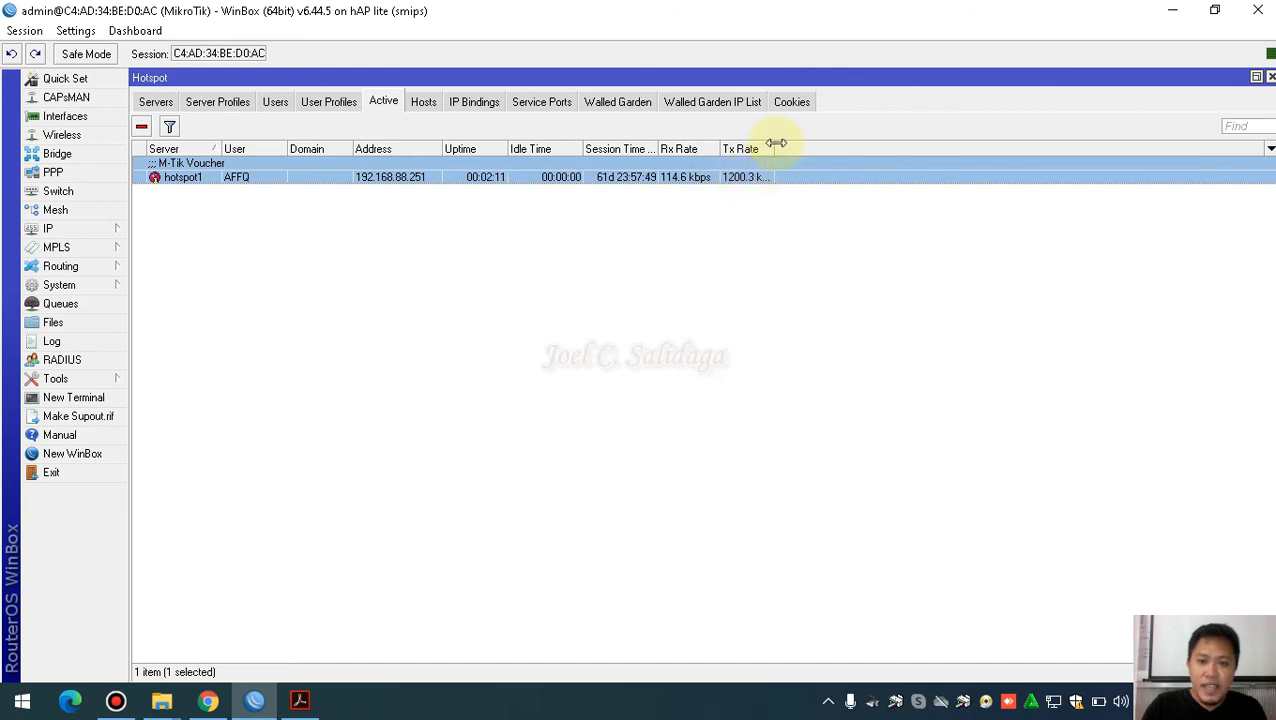
drag(720, 149, 734, 149)
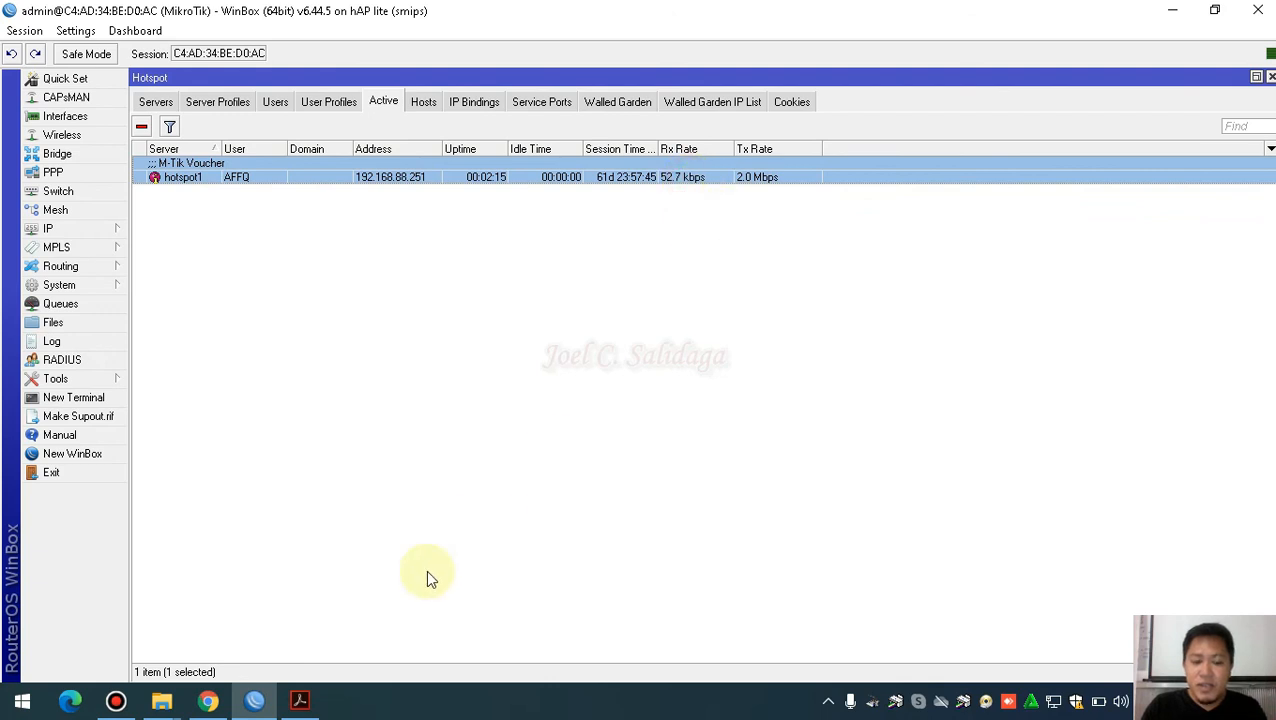
click(208, 702)
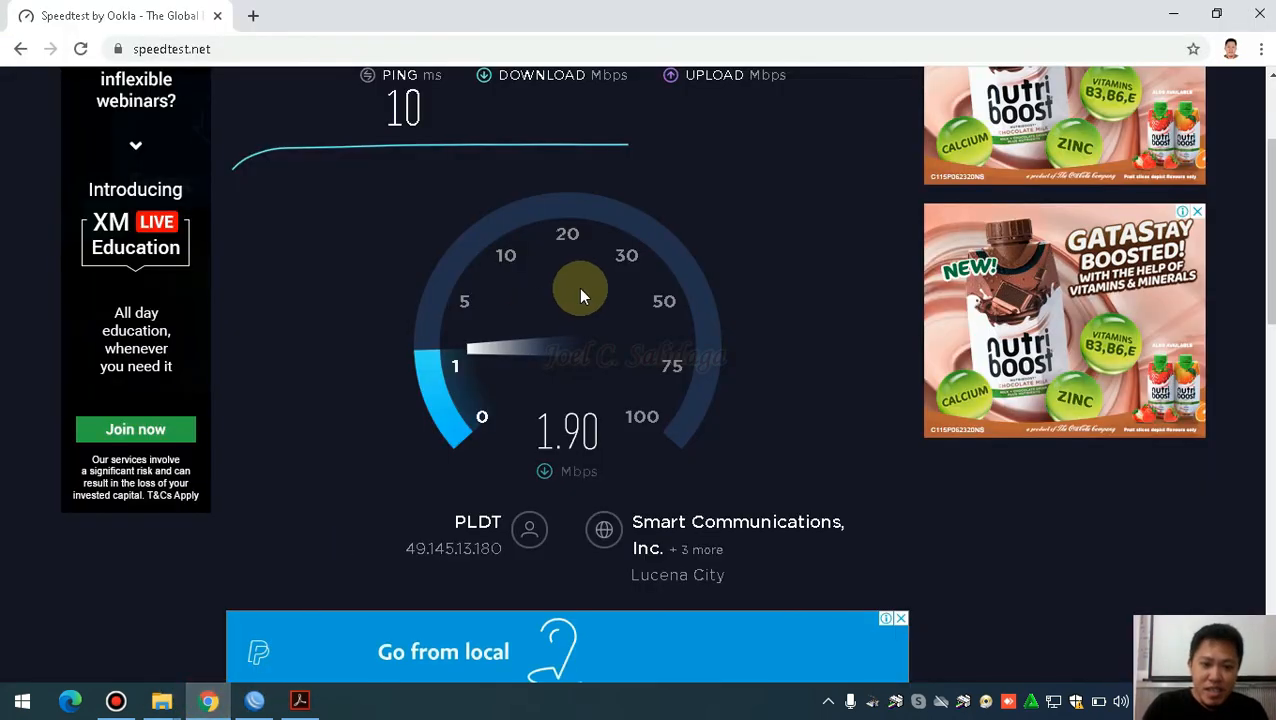
click(254, 702)
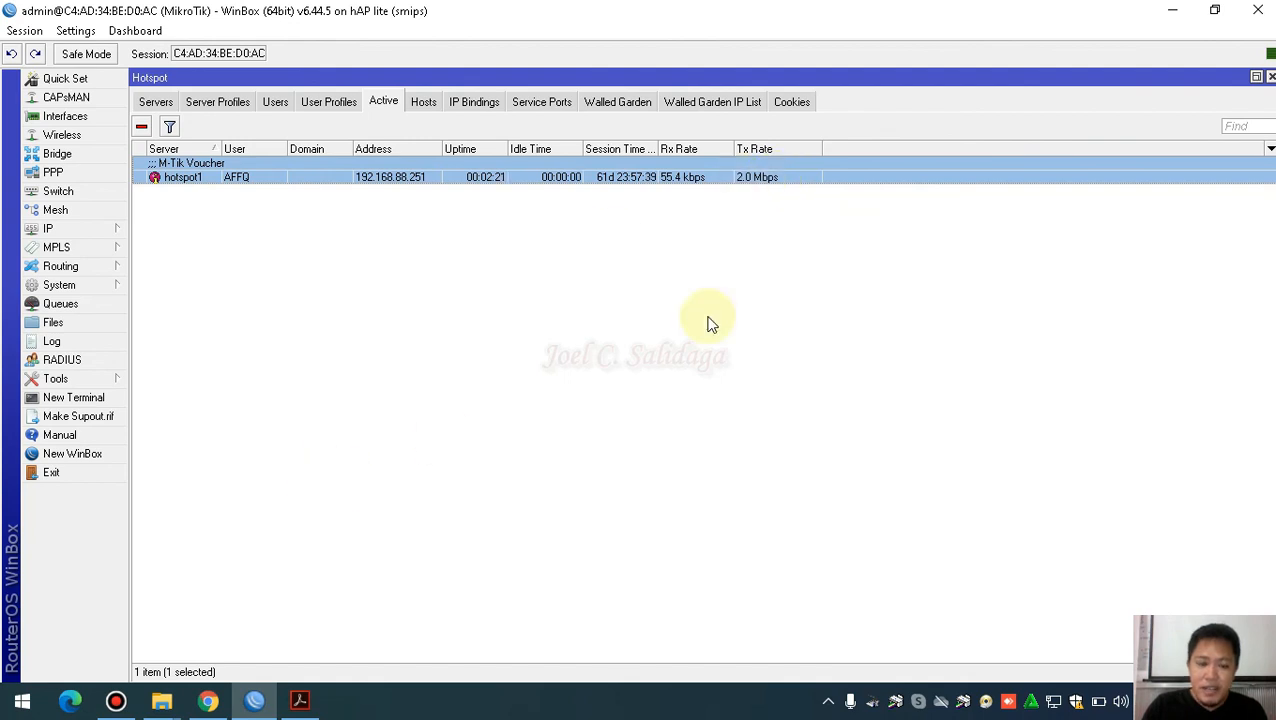
click(208, 700)
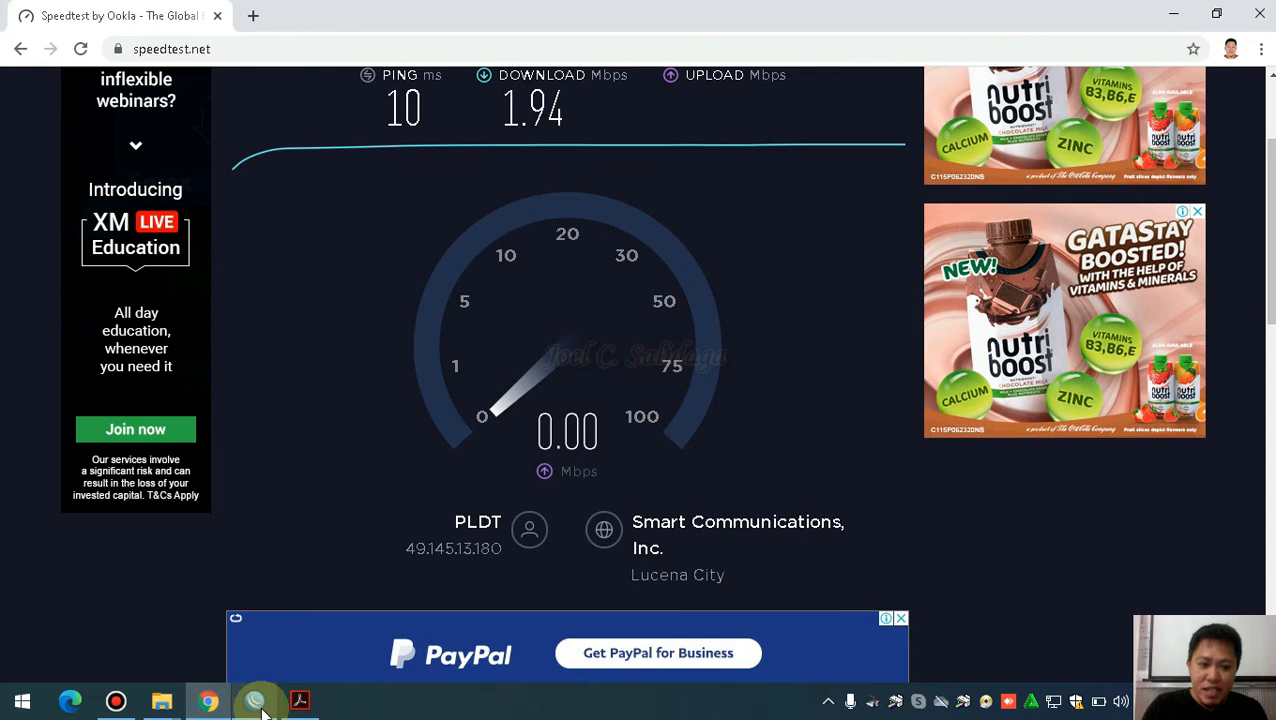
mouse_move(257, 706)
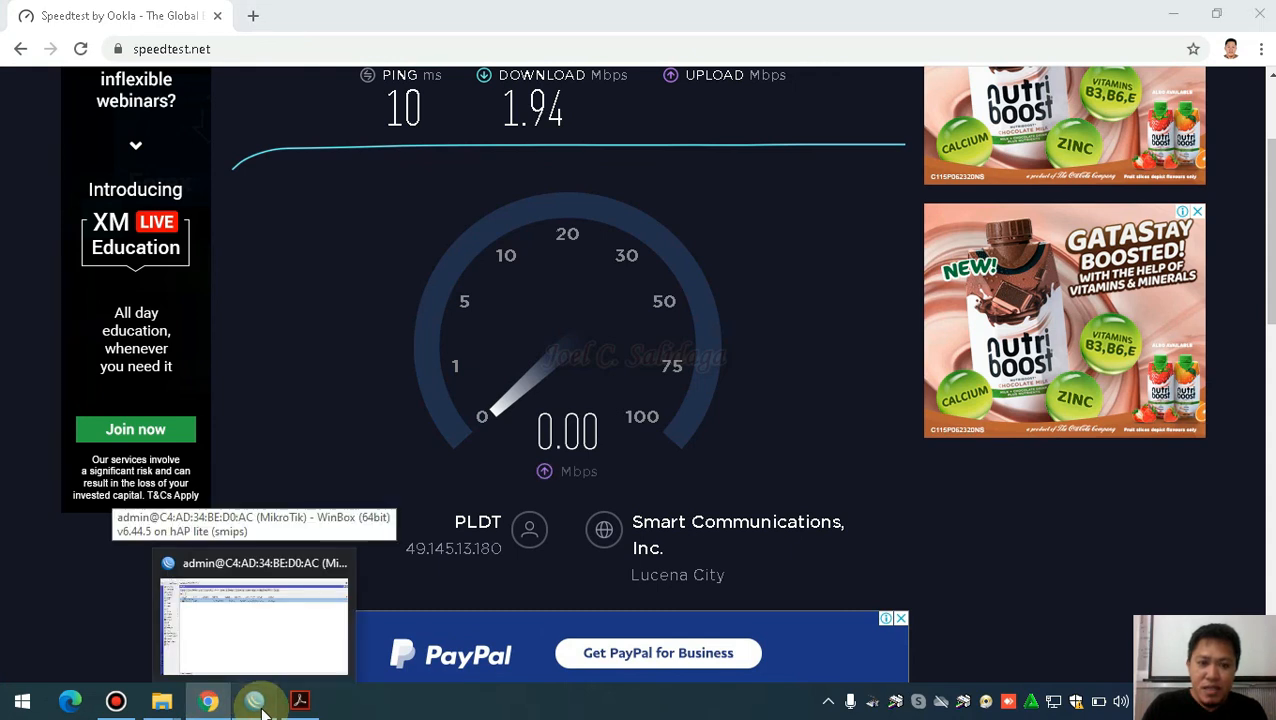
click(257, 703)
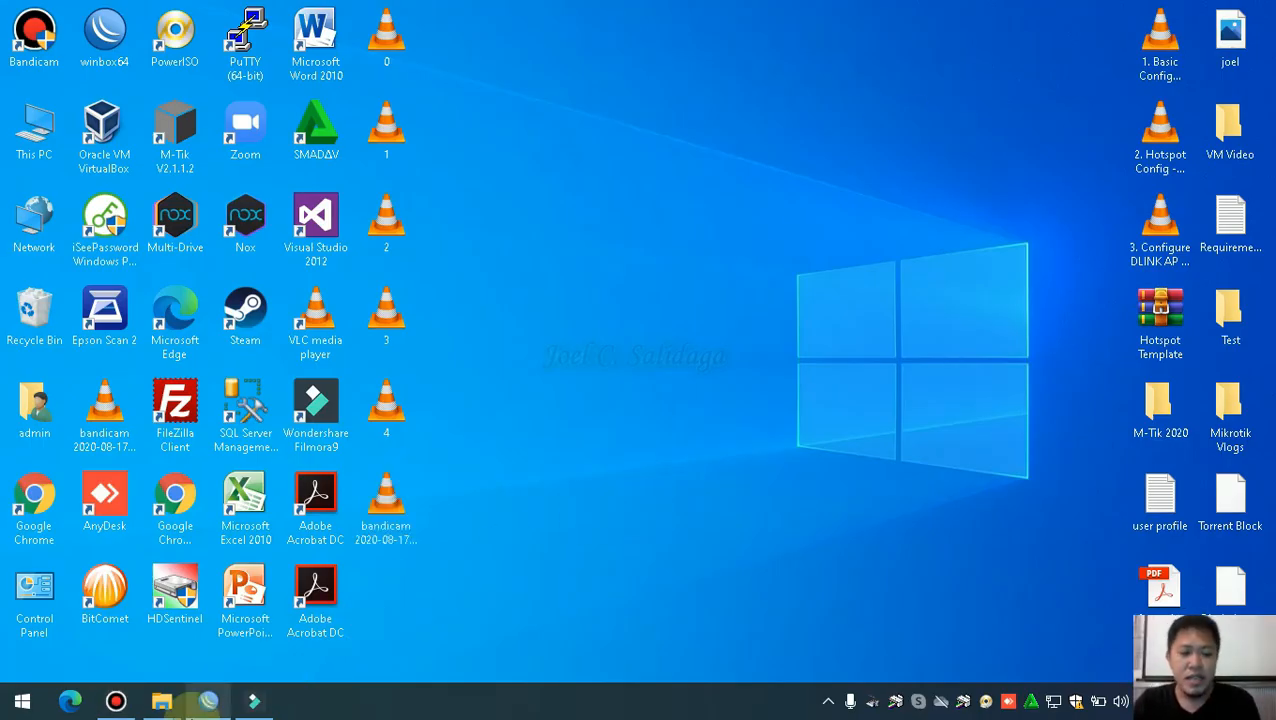
Go to IP > Firewall > Mangle in WinBox and add a new rule
click(208, 701)
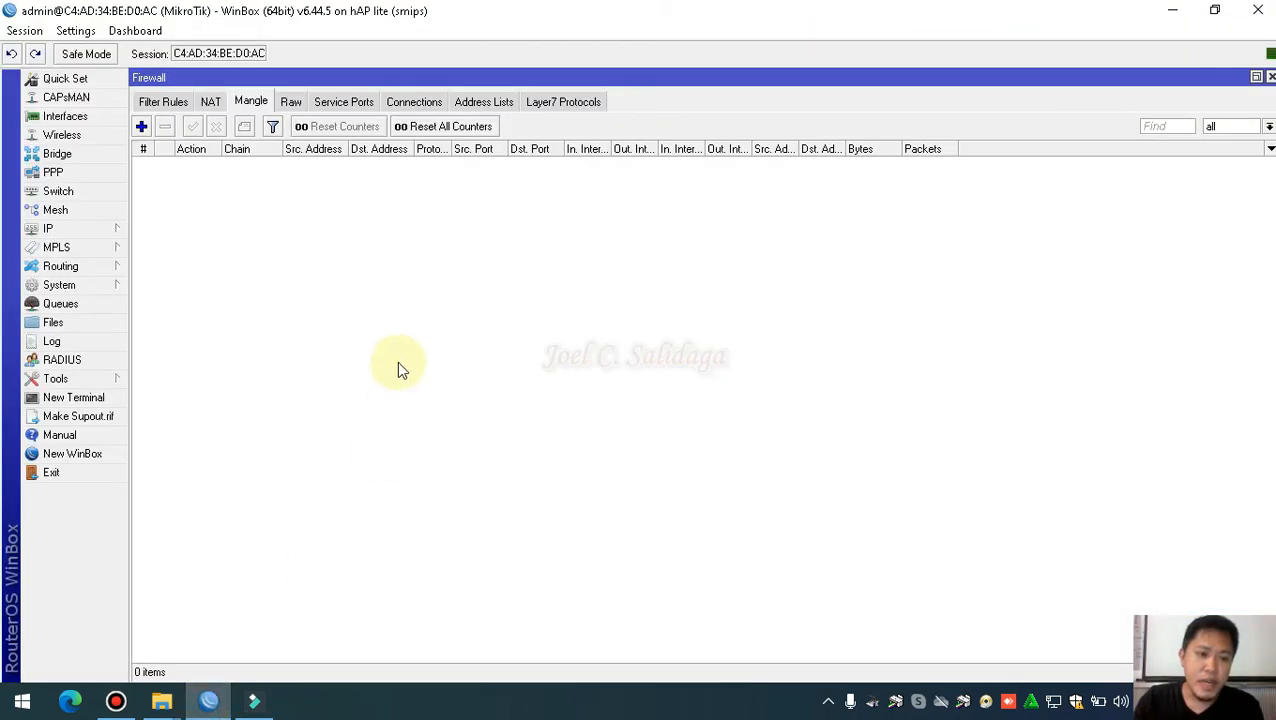
click(85, 229)
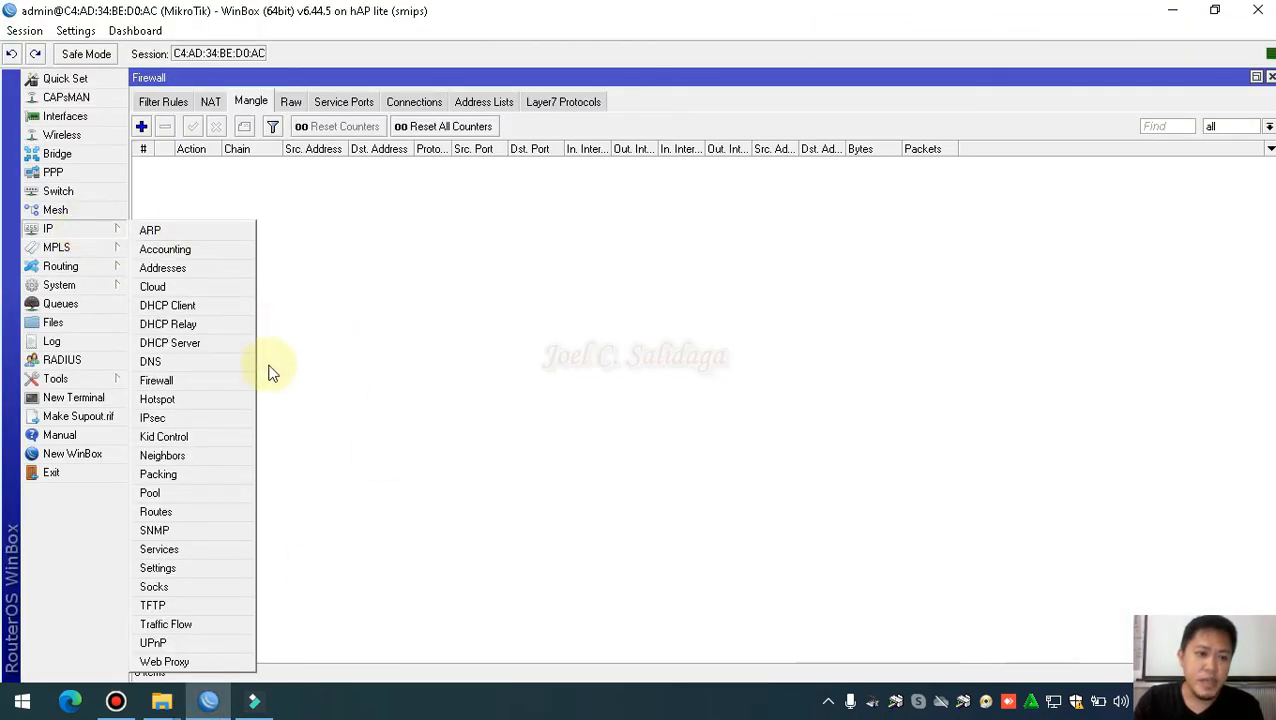
click(219, 381)
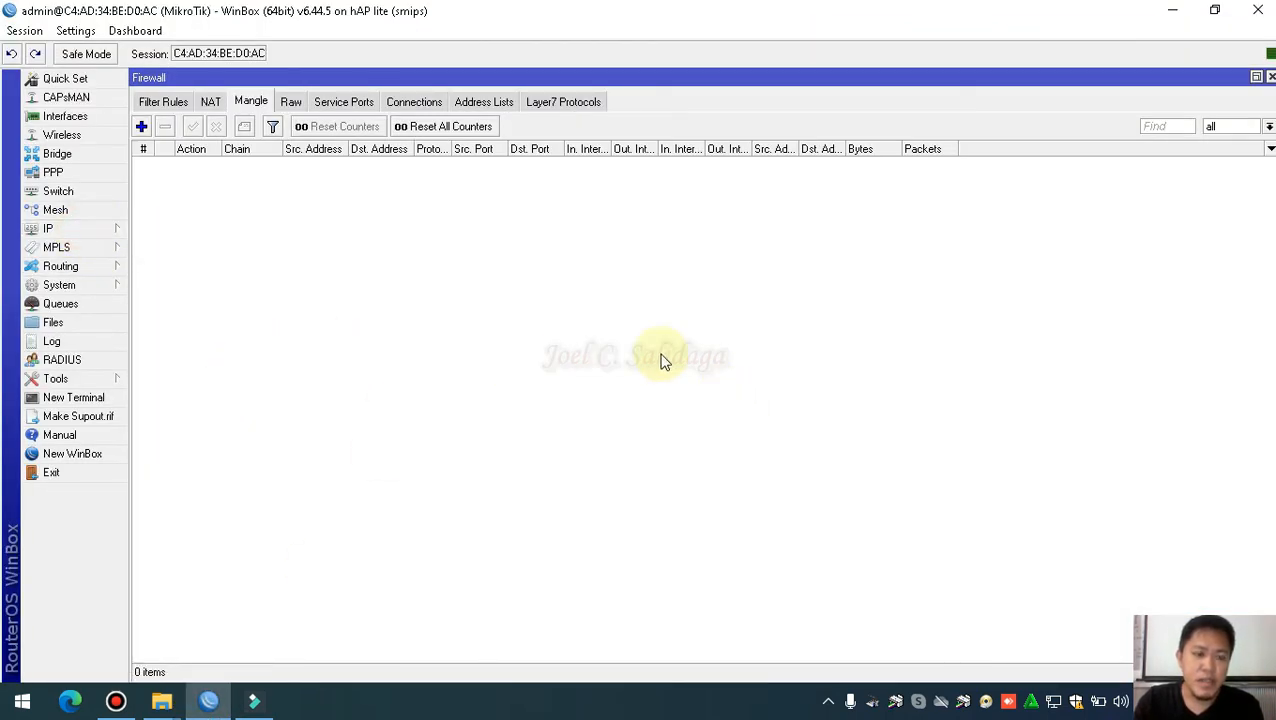
click(140, 126)
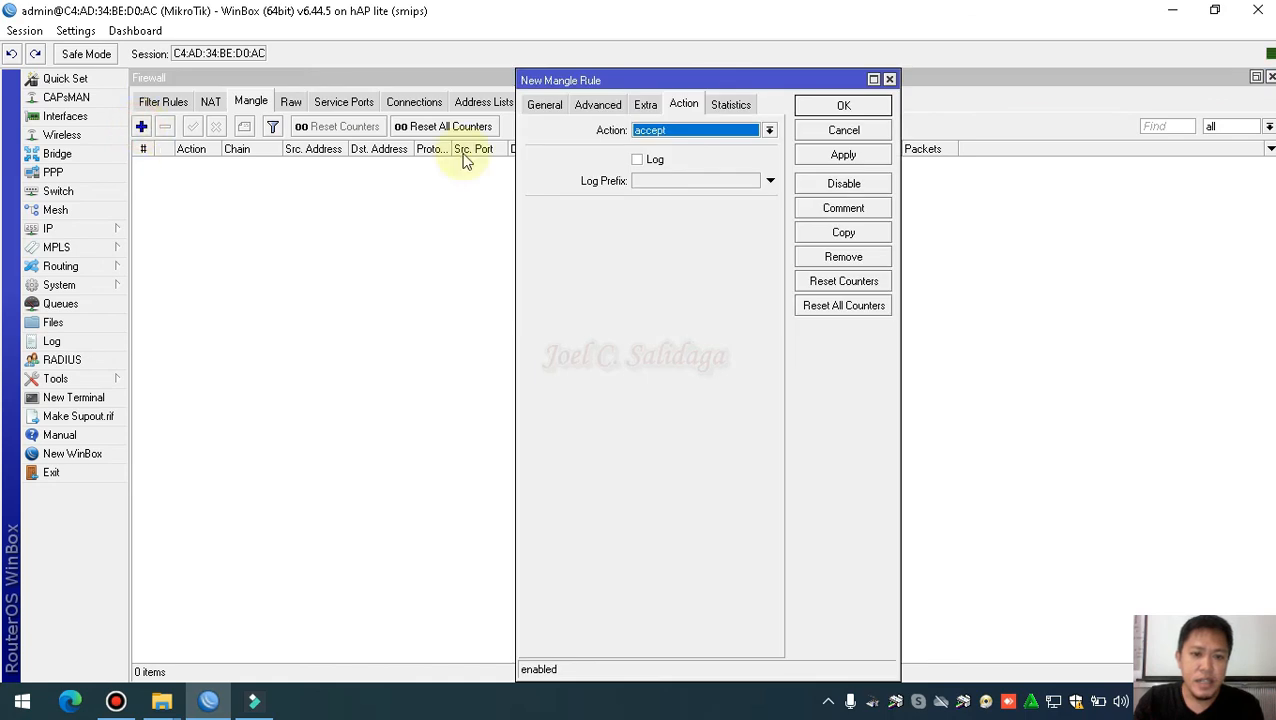
Set the rule's chain to postrouting and Out. Interface to ether2-Hotspot
click(540, 105)
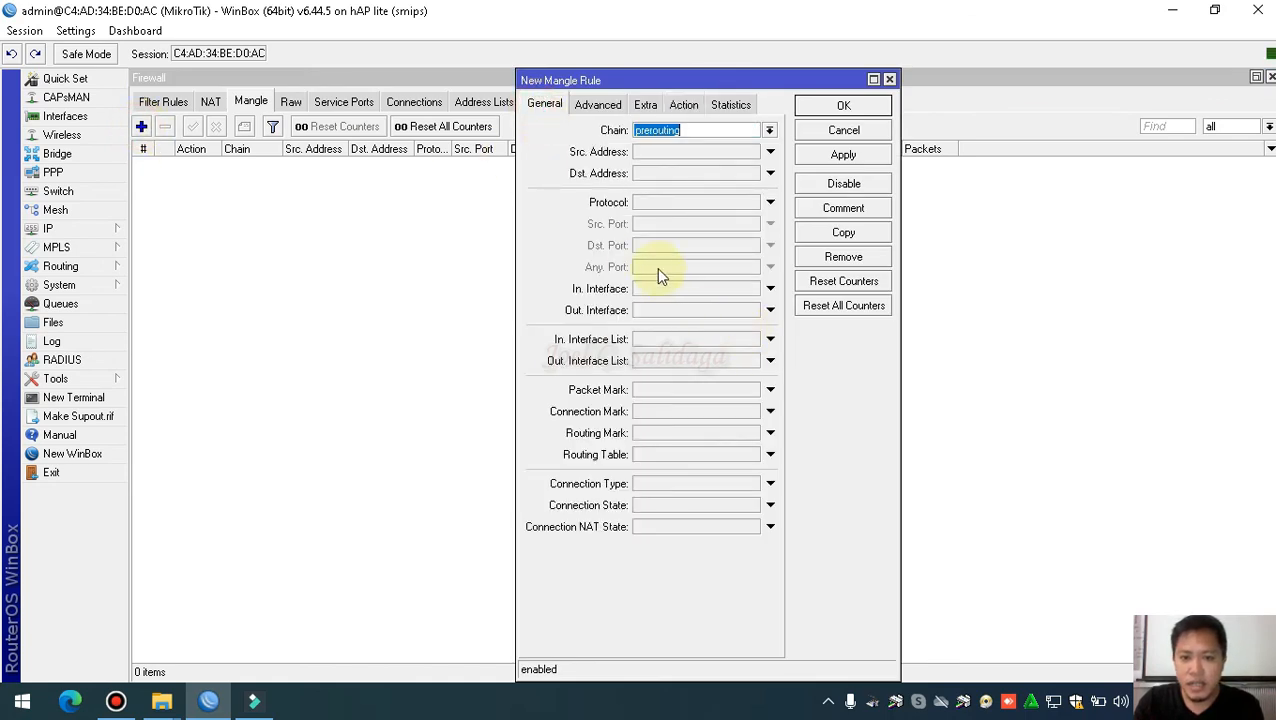
click(770, 137)
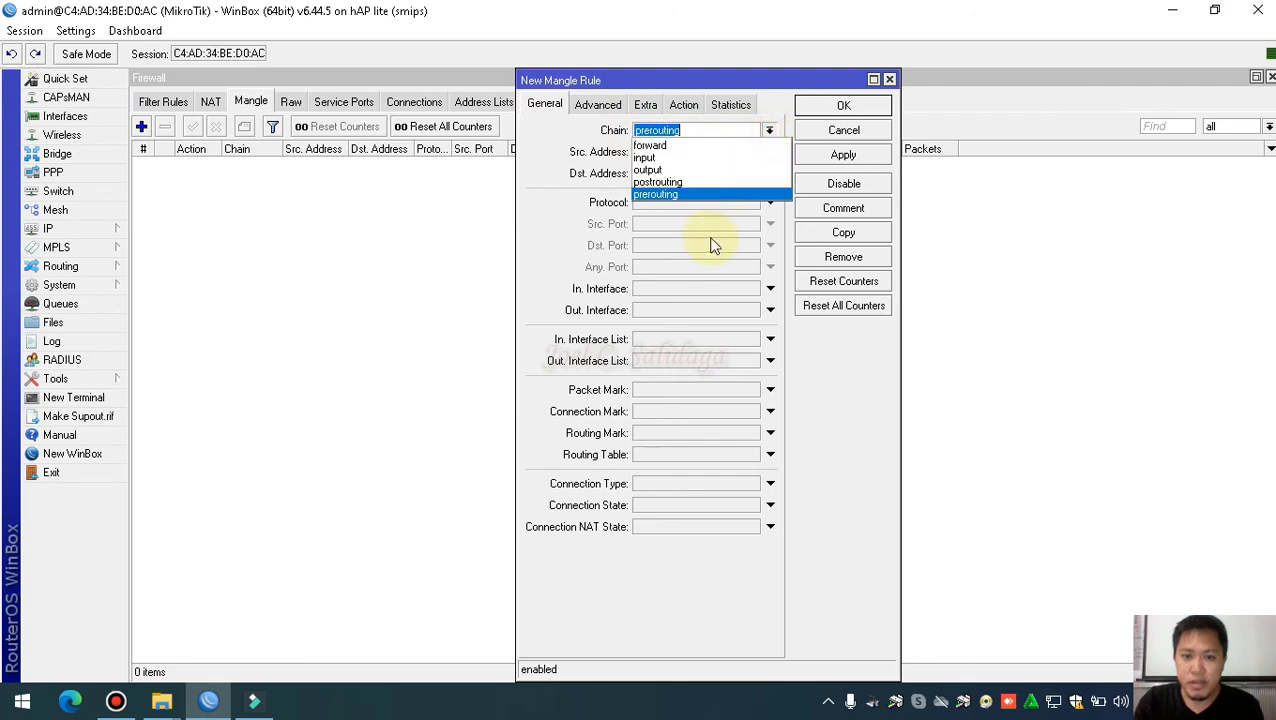
click(683, 186)
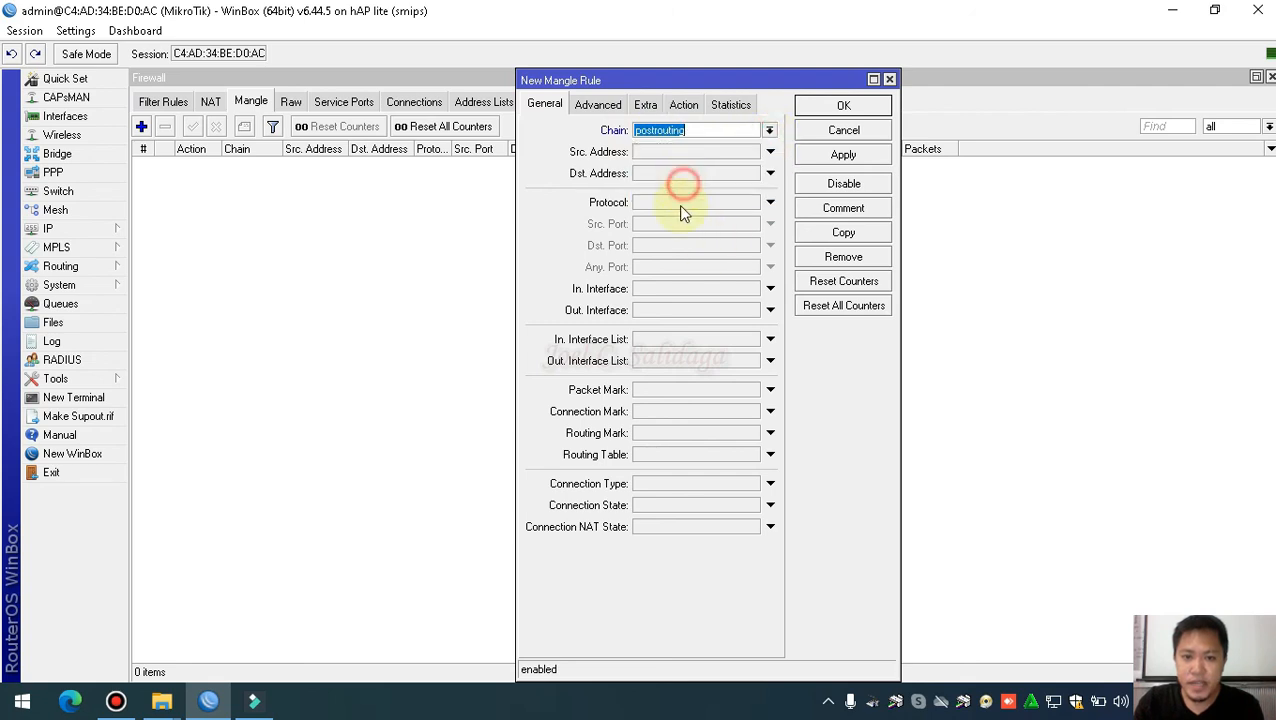
click(753, 313)
click(751, 311)
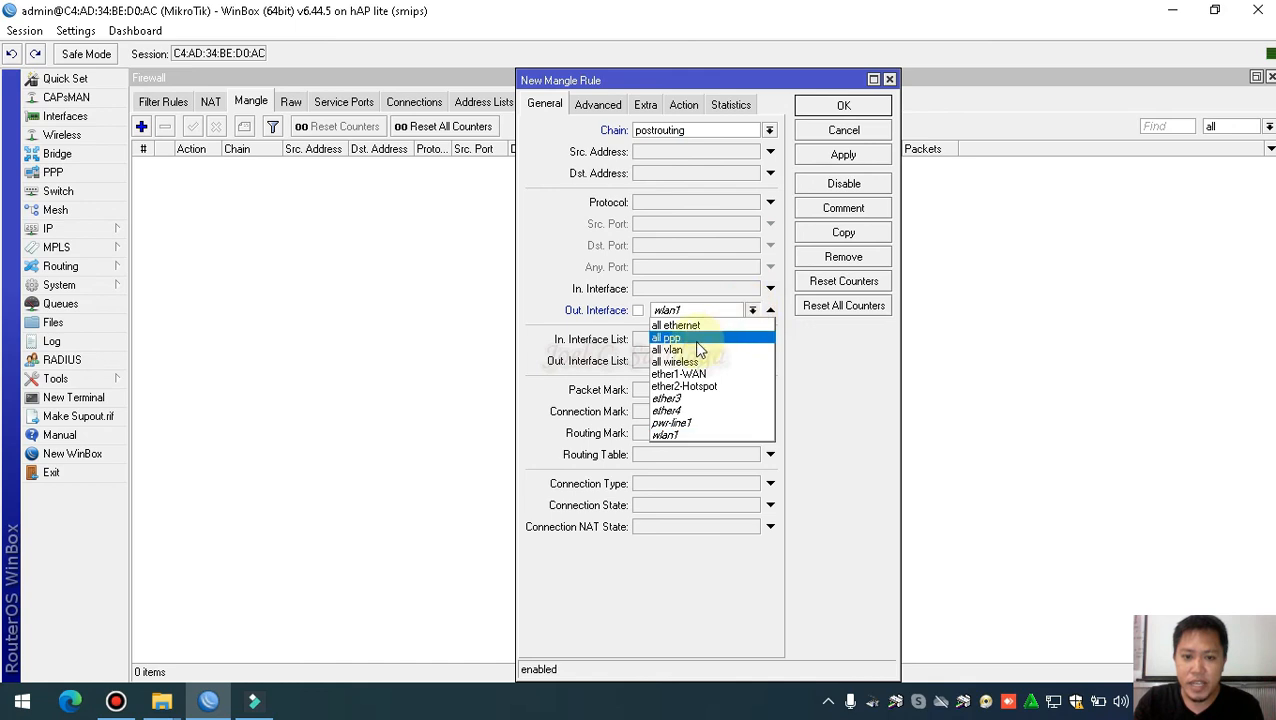
click(700, 386)
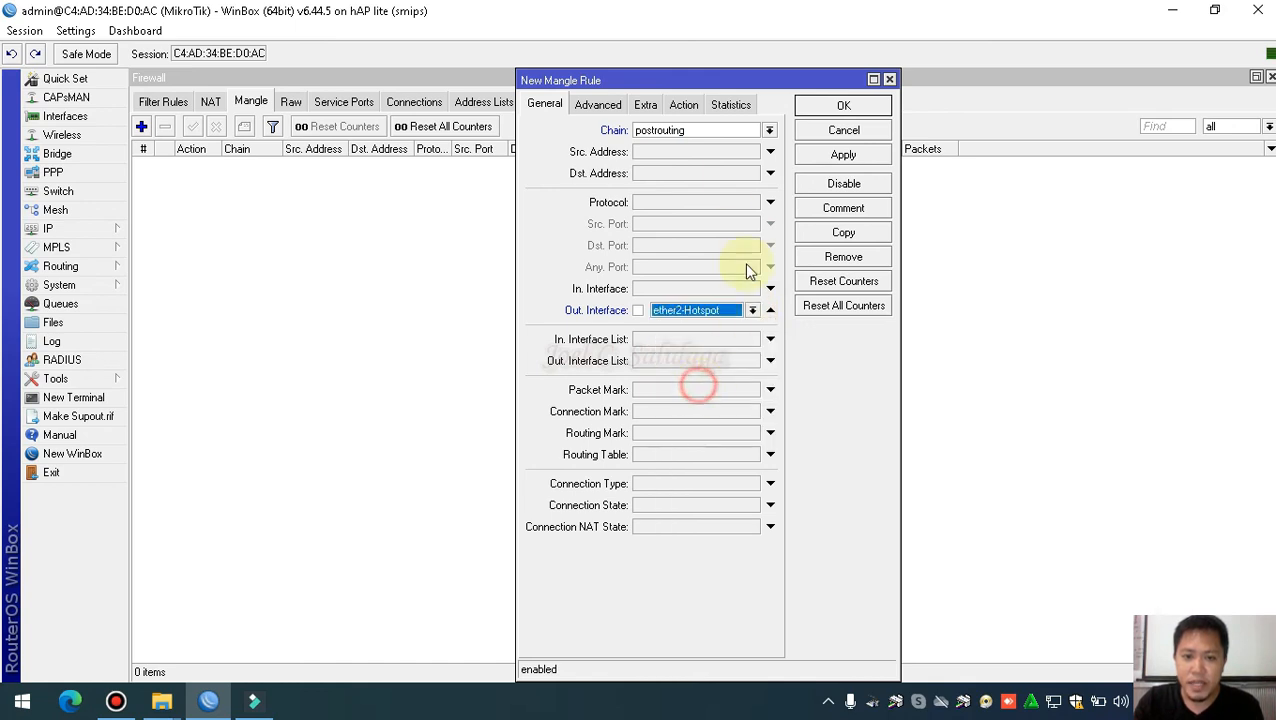
click(684, 106)
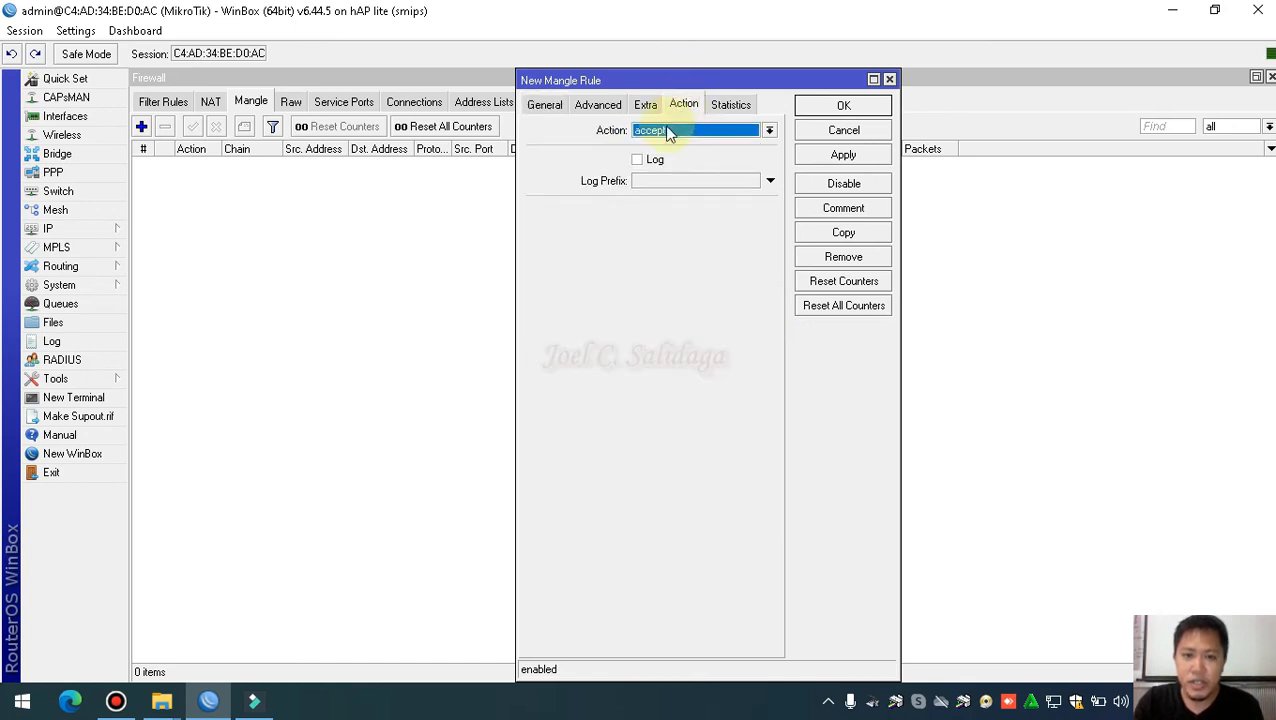
Set the rule action to change TTL with a New TTL of 1
click(665, 128)
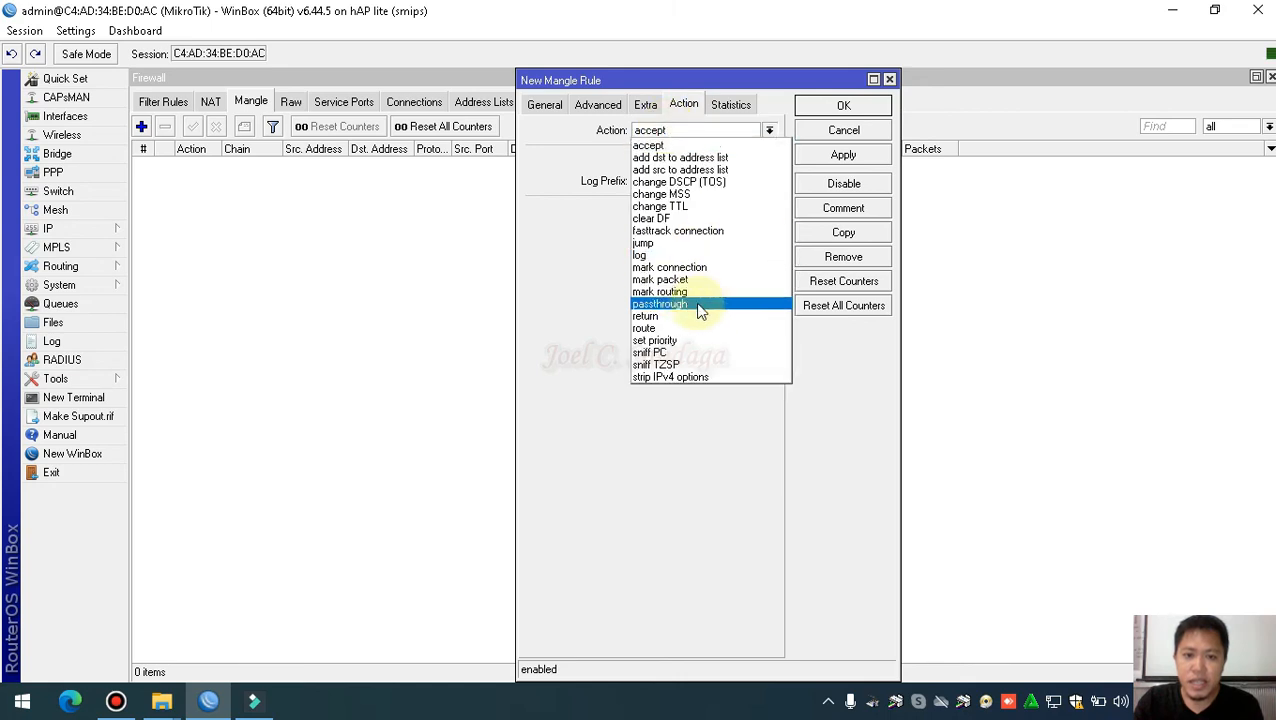
click(678, 206)
double_click(664, 255)
text(1)
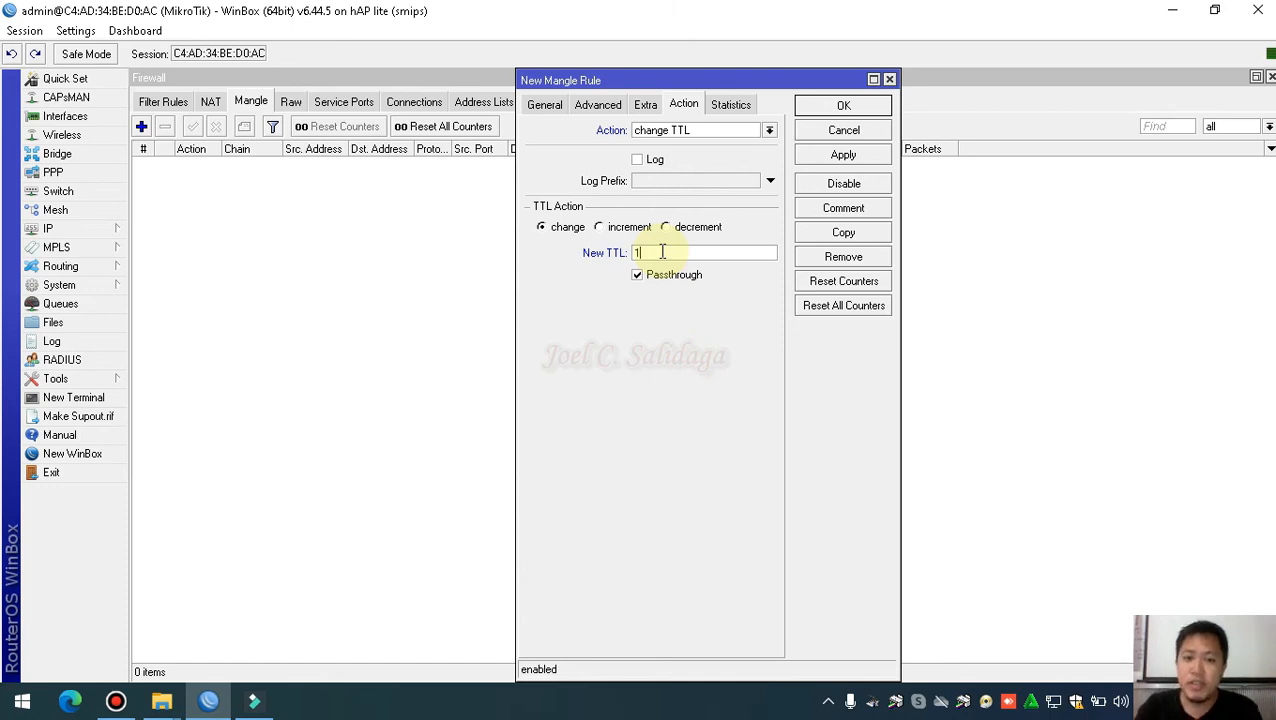
Confirm the New TTL value of 1, then apply and save the mangle rule
drag(659, 253, 624, 255)
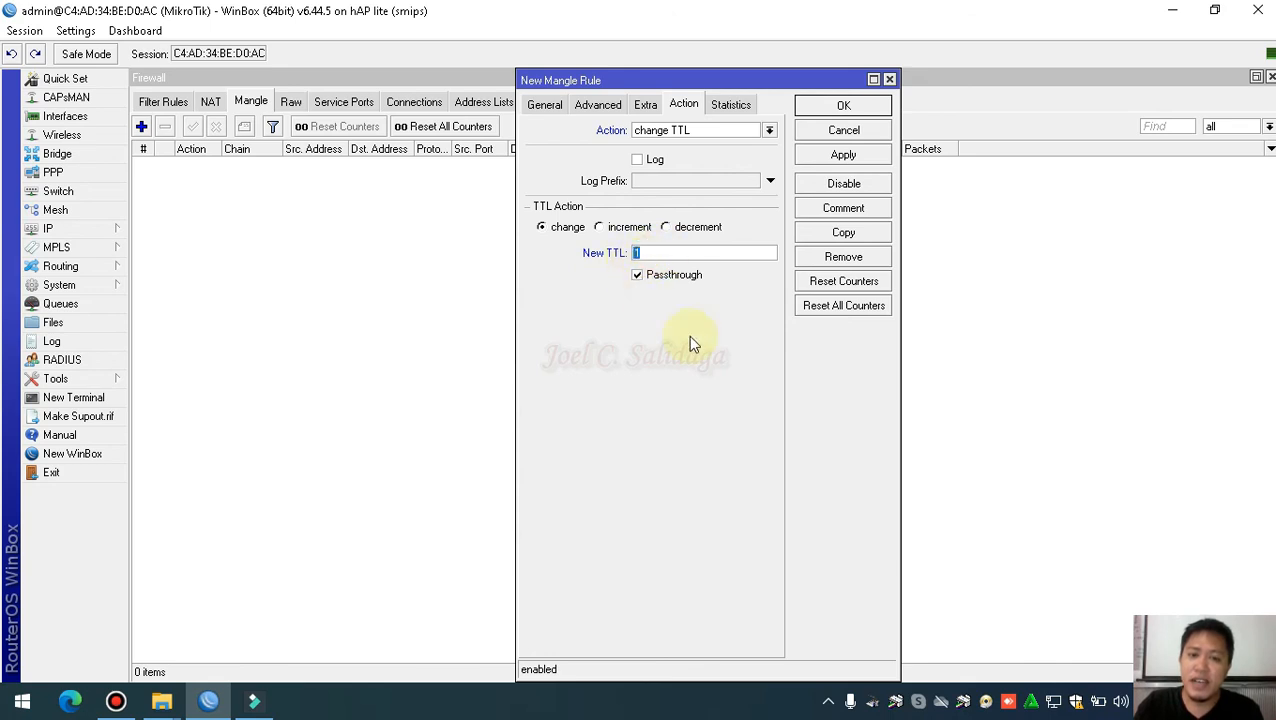
click(669, 252)
drag(669, 252, 630, 253)
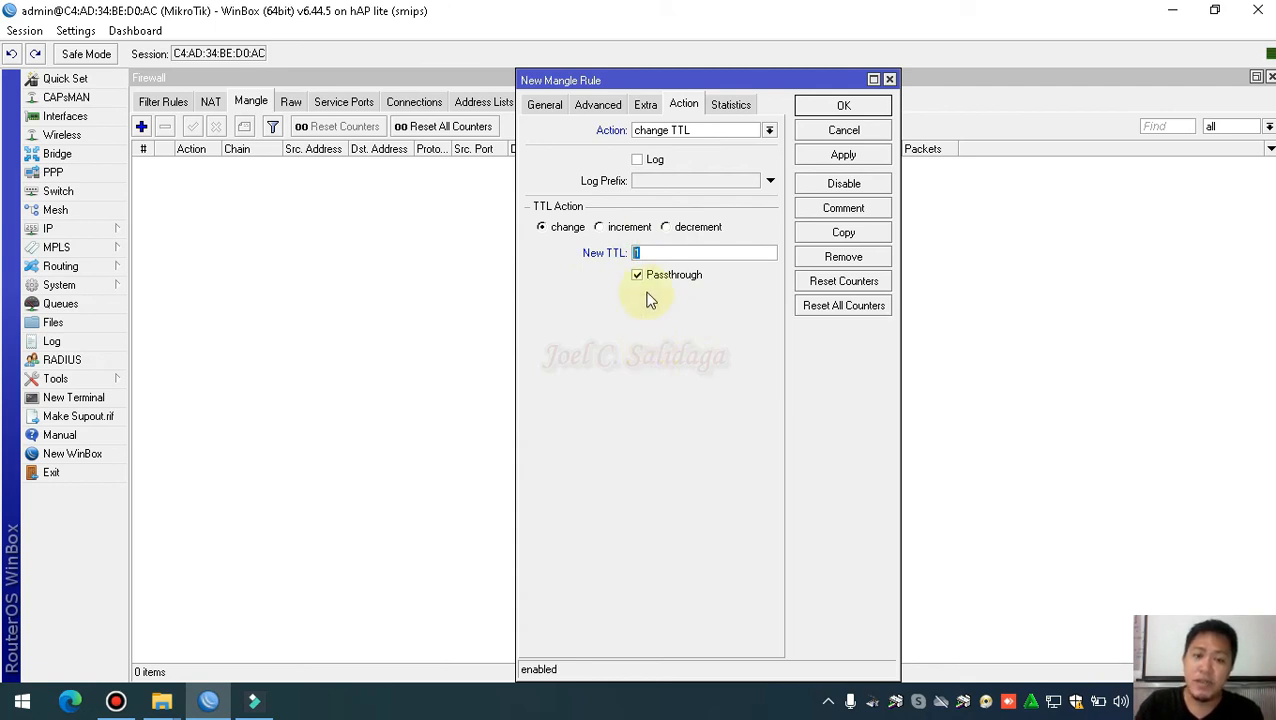
click(661, 253)
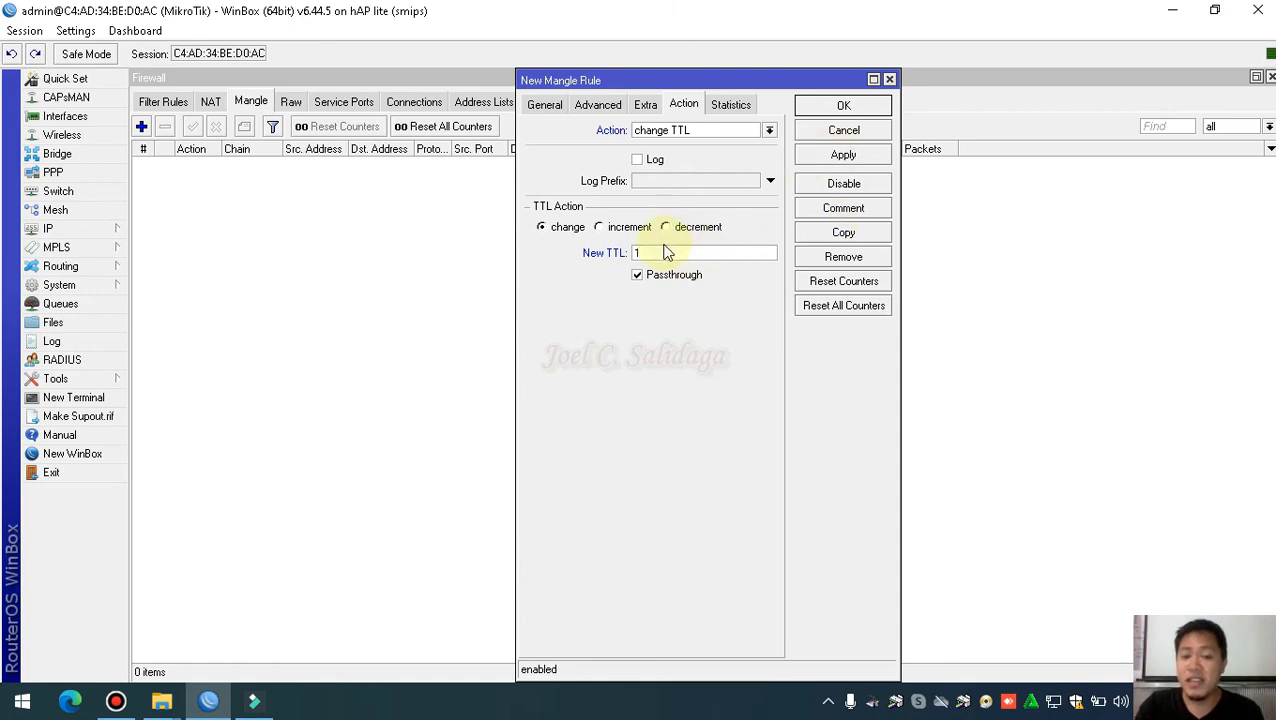
click(664, 255)
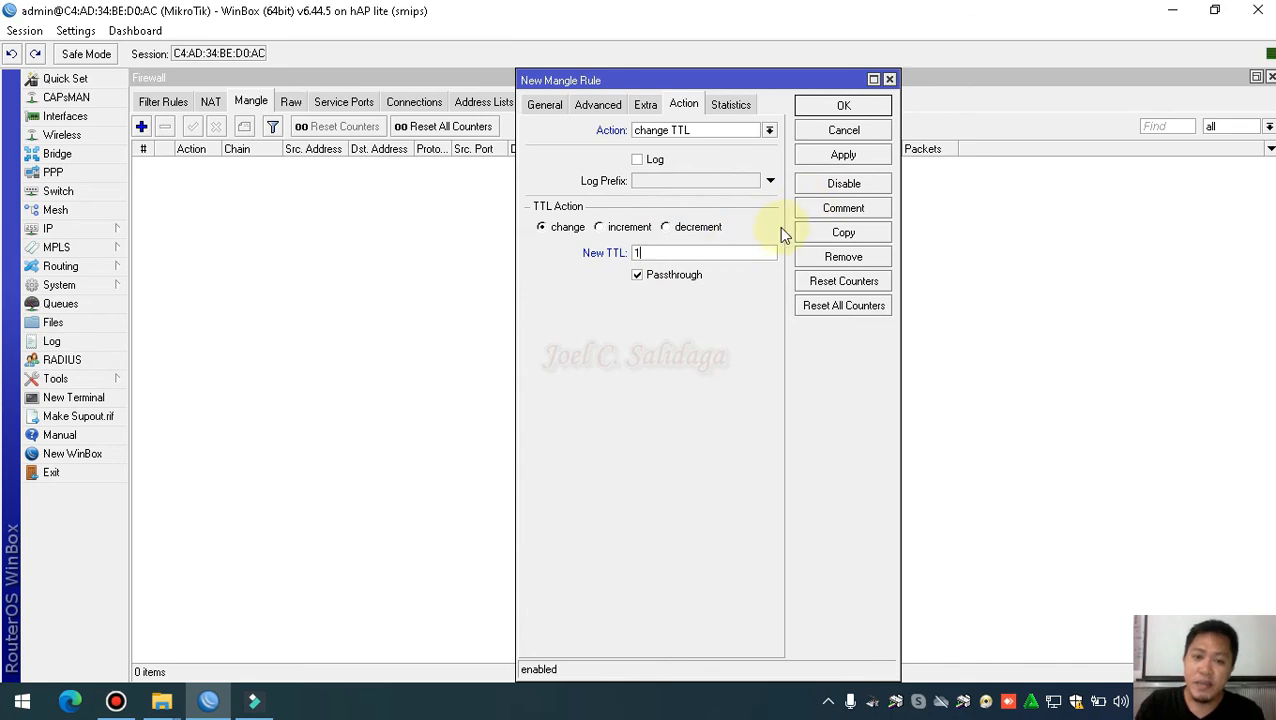
click(840, 157)
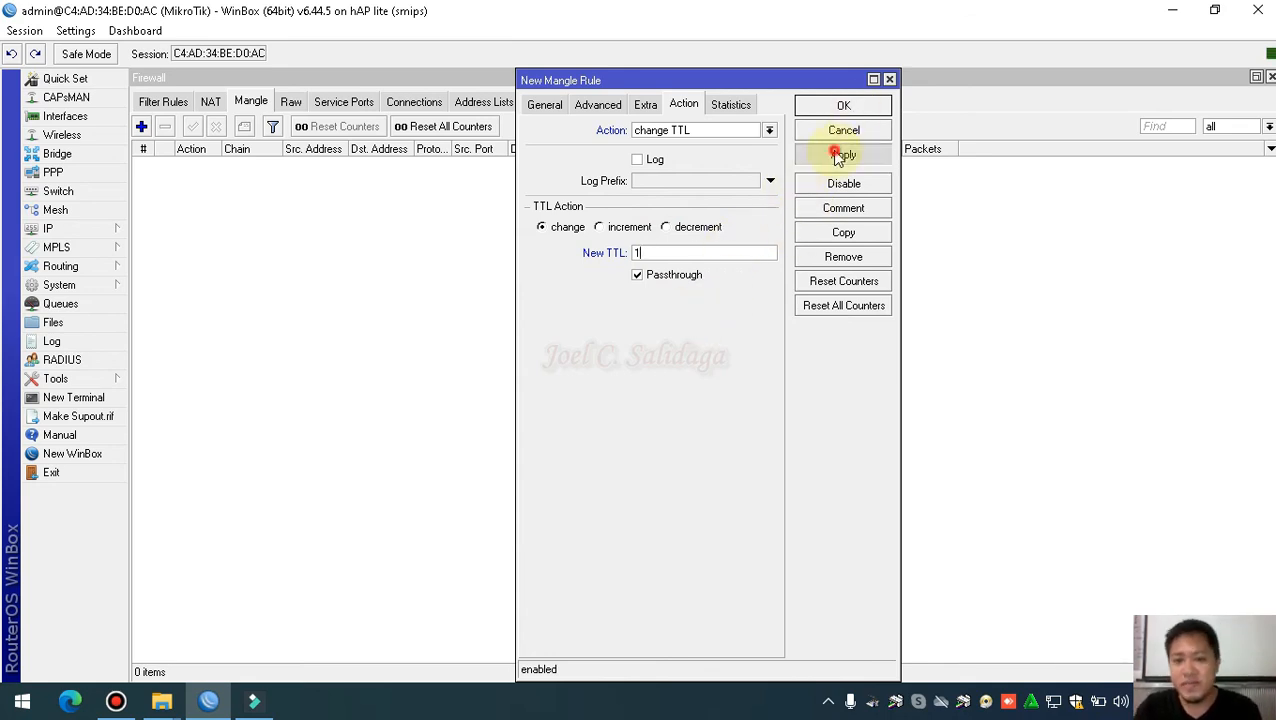
click(833, 107)
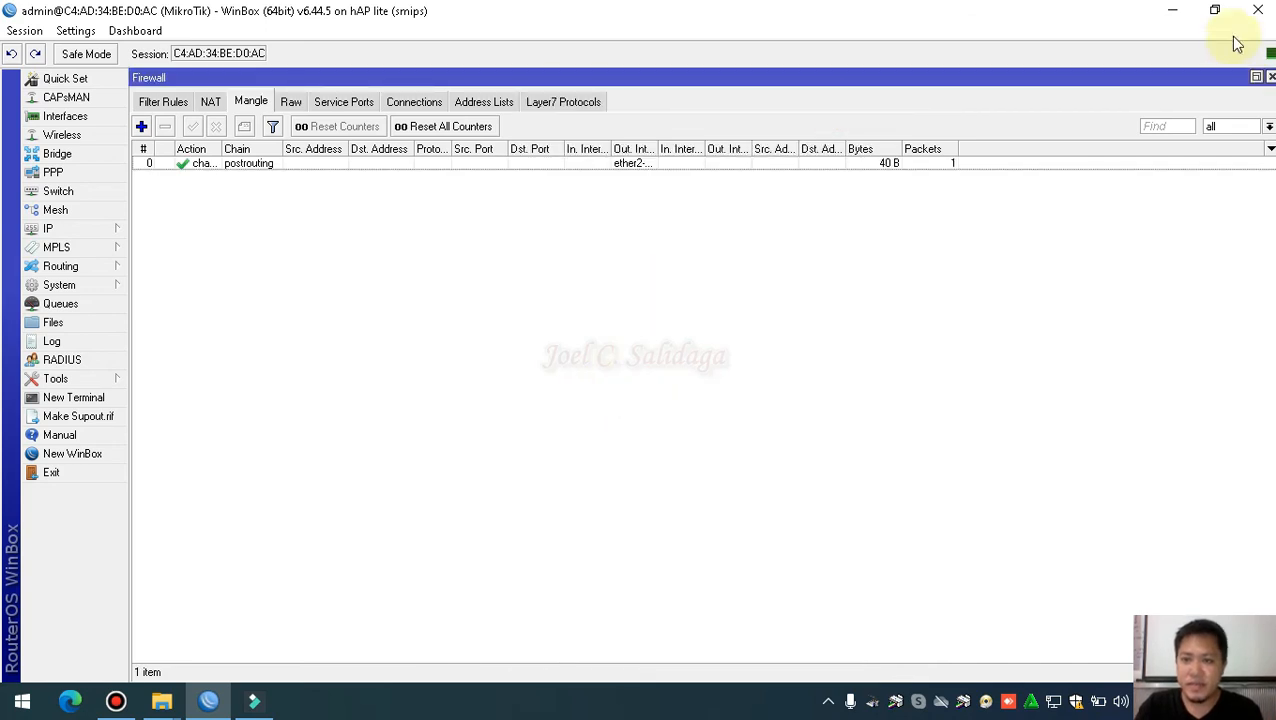